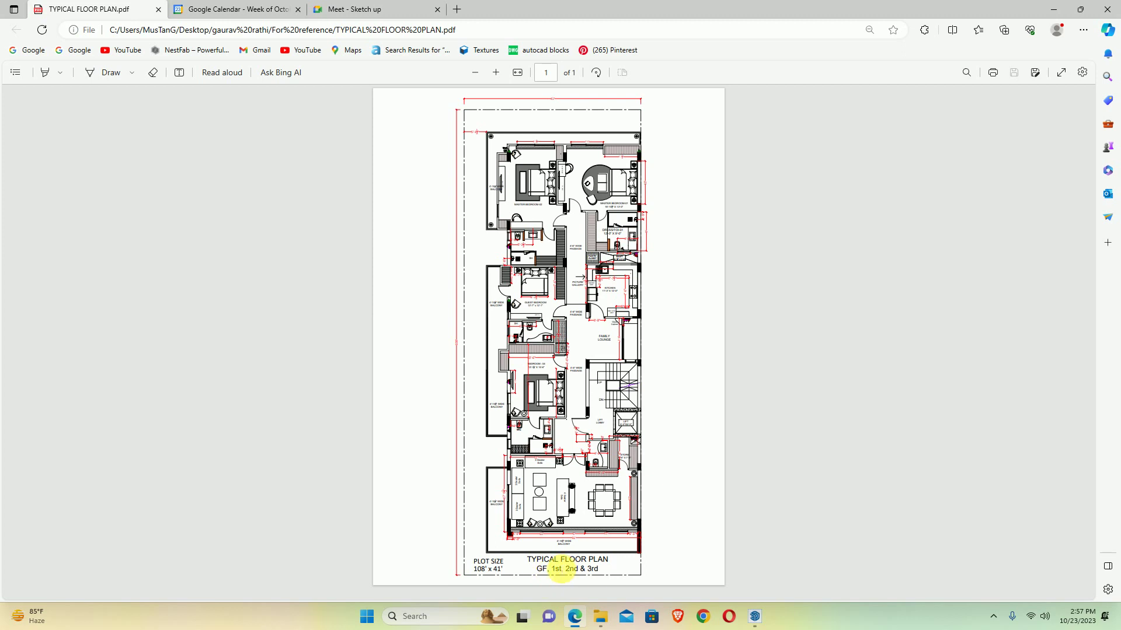
Orbit and zoom the 'ext 1' model to face the building front and balcony
left_click(753, 619)
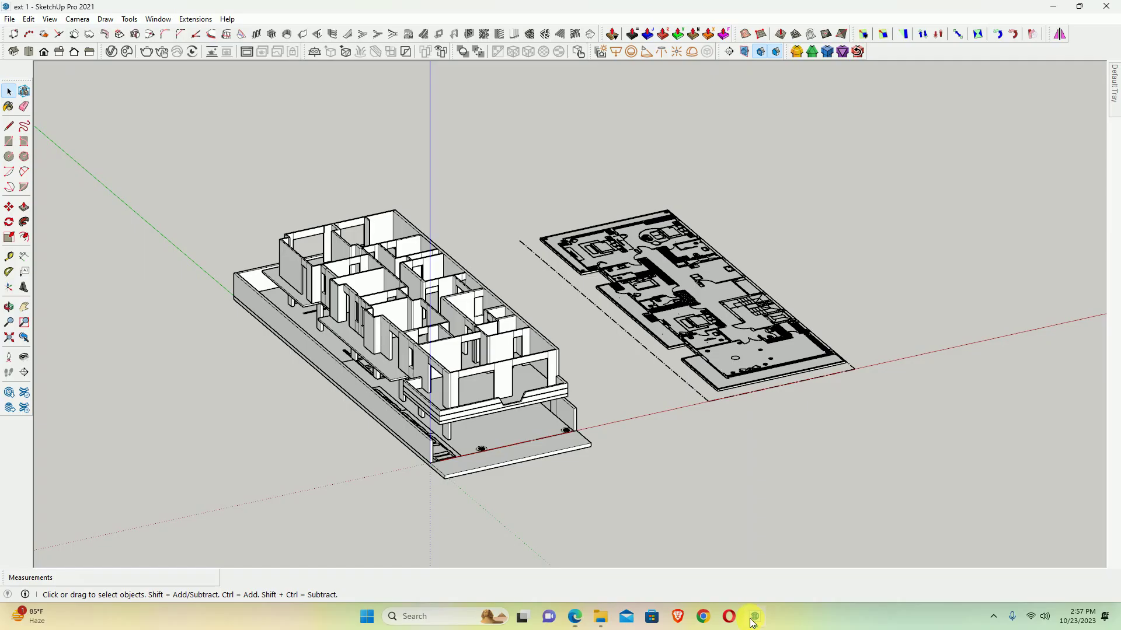
left_click(556, 440)
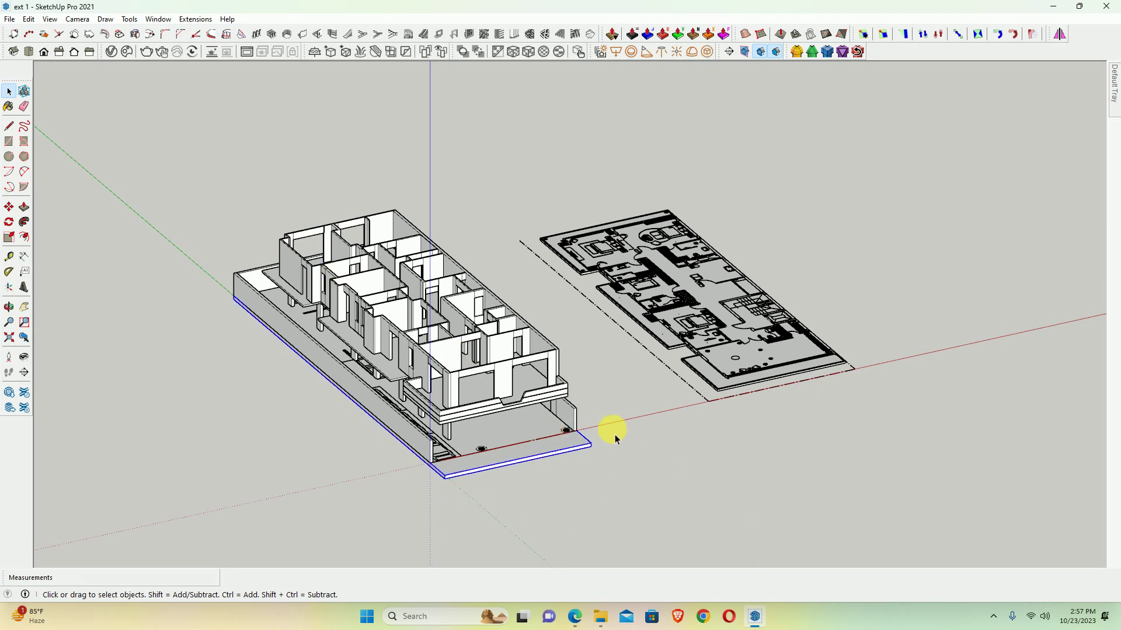
scroll(591, 445, "up", 2)
scroll(438, 458, "up", 2)
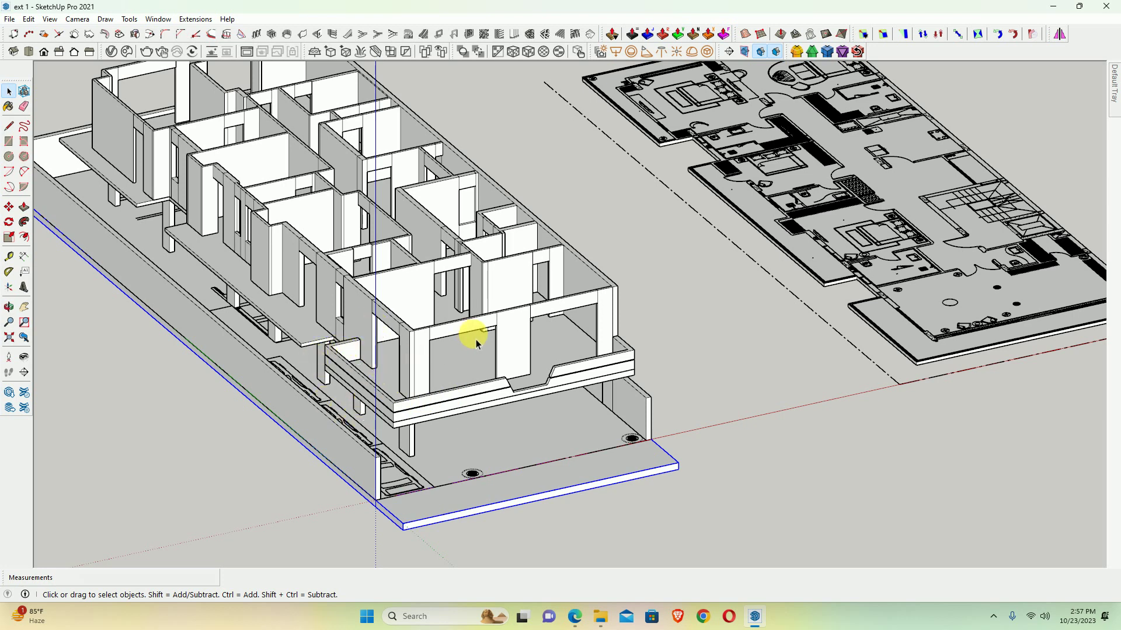
left_click(688, 398)
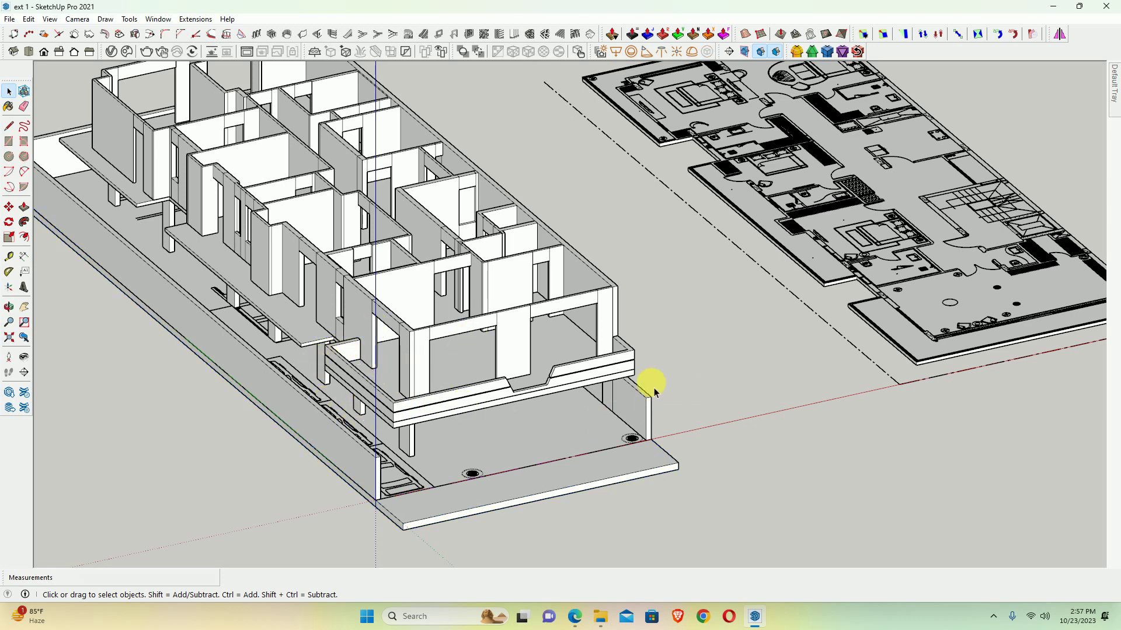
middle_click_drag(626, 388, 571, 374)
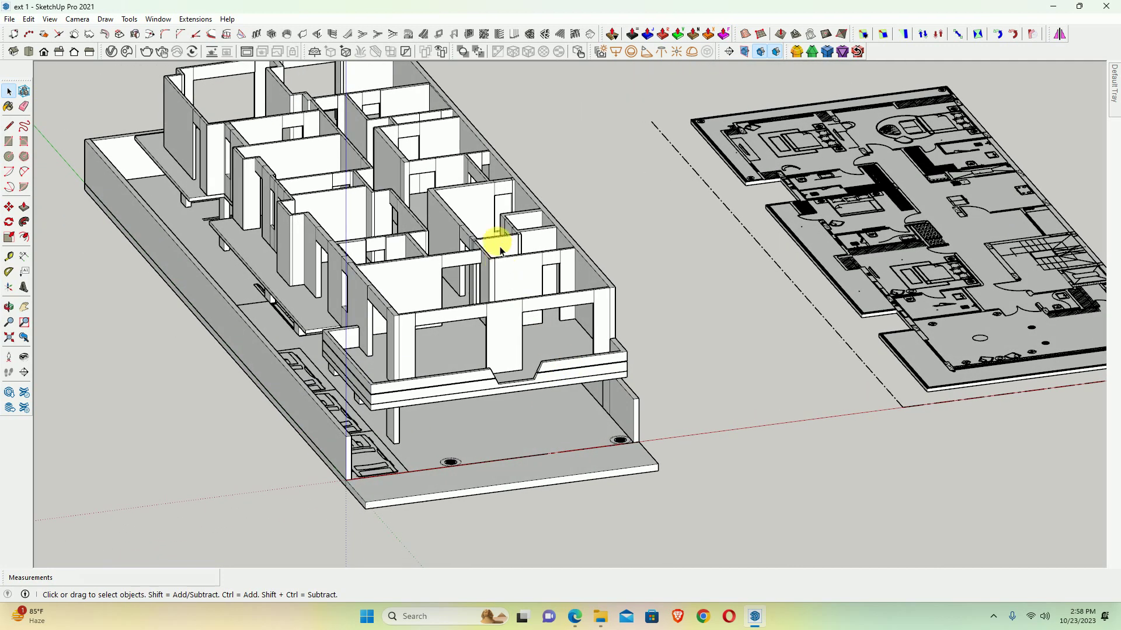
mouse_move(496, 446)
middle_mouse_down()
mouse_move(430, 393)
mouse_move(493, 333)
mouse_move(320, 345)
middle_mouse_up()
scroll(440, 386, "up", 3)
scroll(456, 368, "up", 2)
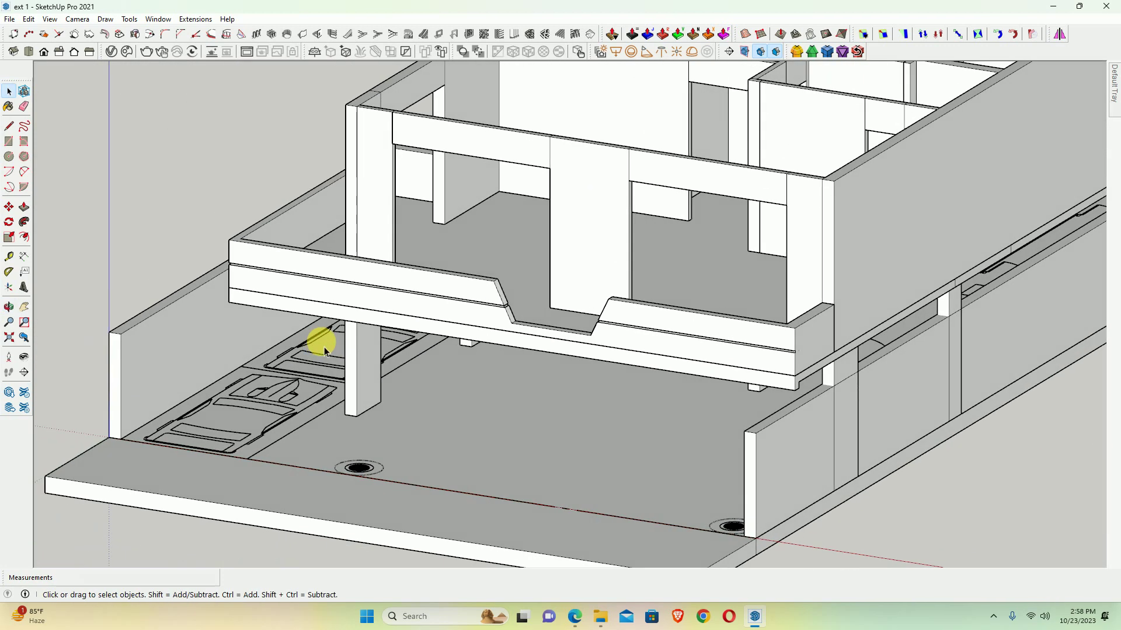
scroll(591, 290, "up", 2)
Enter the upper-floor building group and zoom in on the balcony beam-column corner
left_click(629, 257)
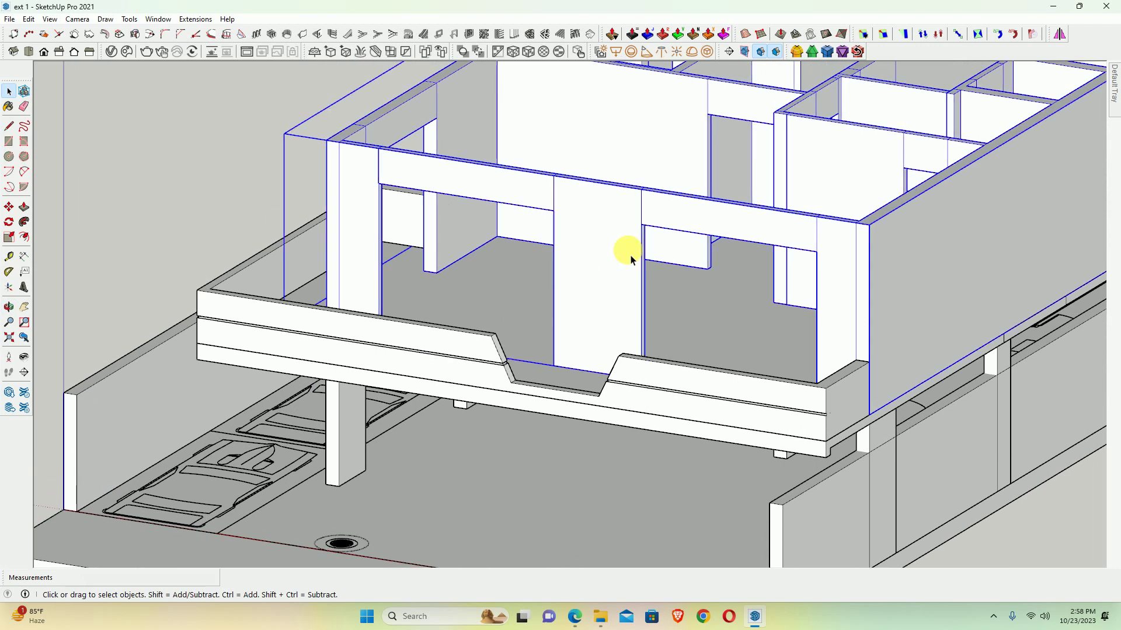
scroll(607, 286, "down", 2)
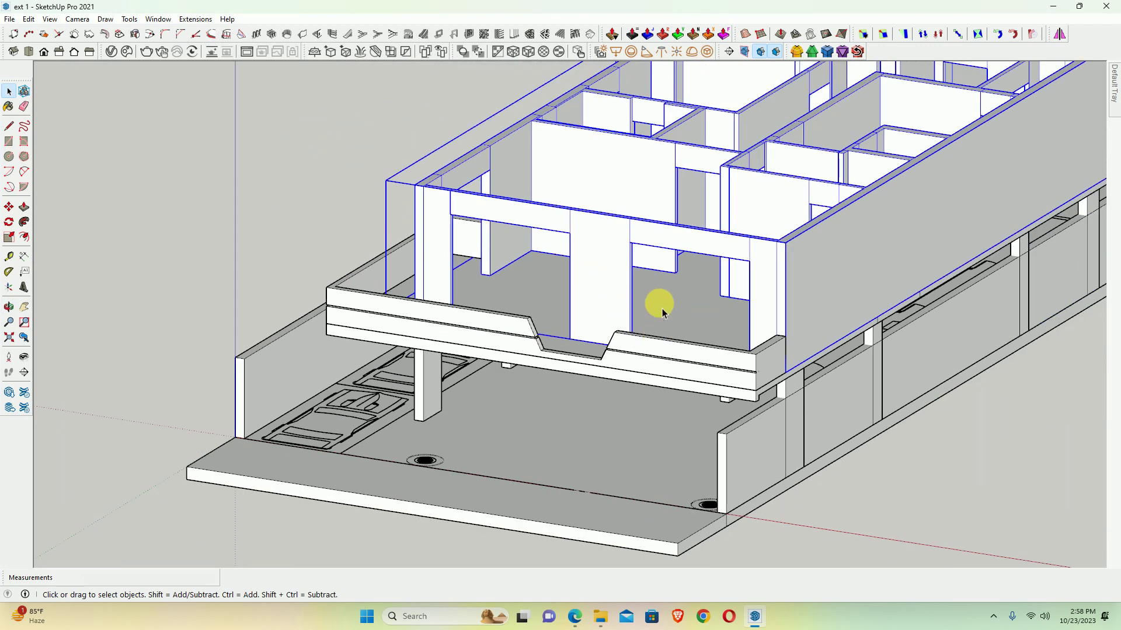
middle_click_drag(647, 279, 548, 330, "shift")
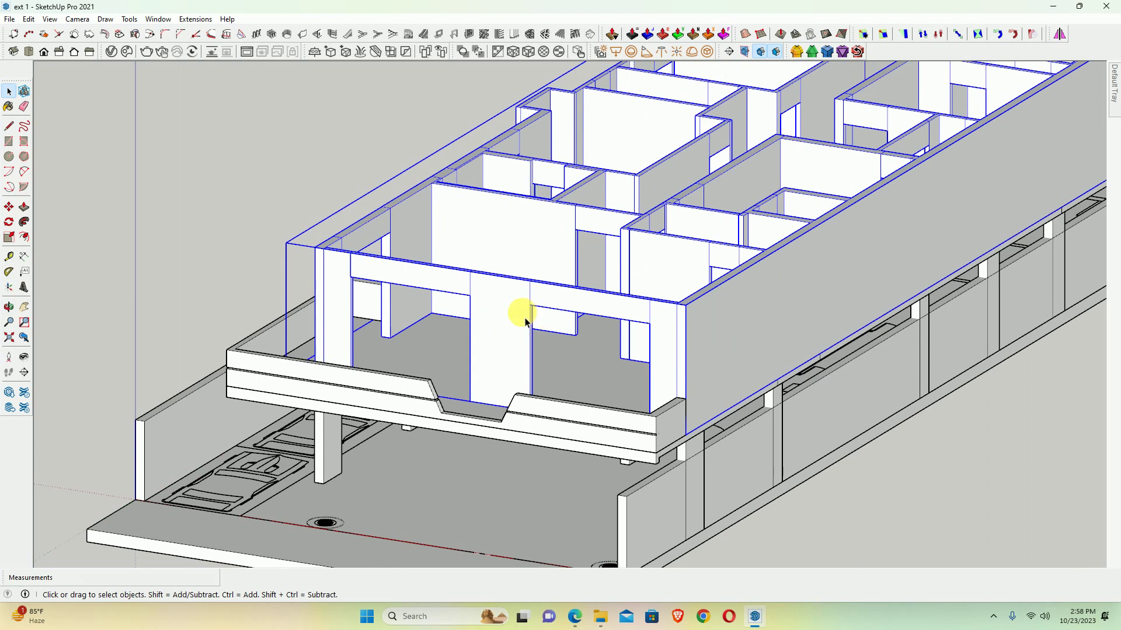
double_click(526, 321)
scroll(664, 333, "up", 2)
scroll(654, 331, "up", 3)
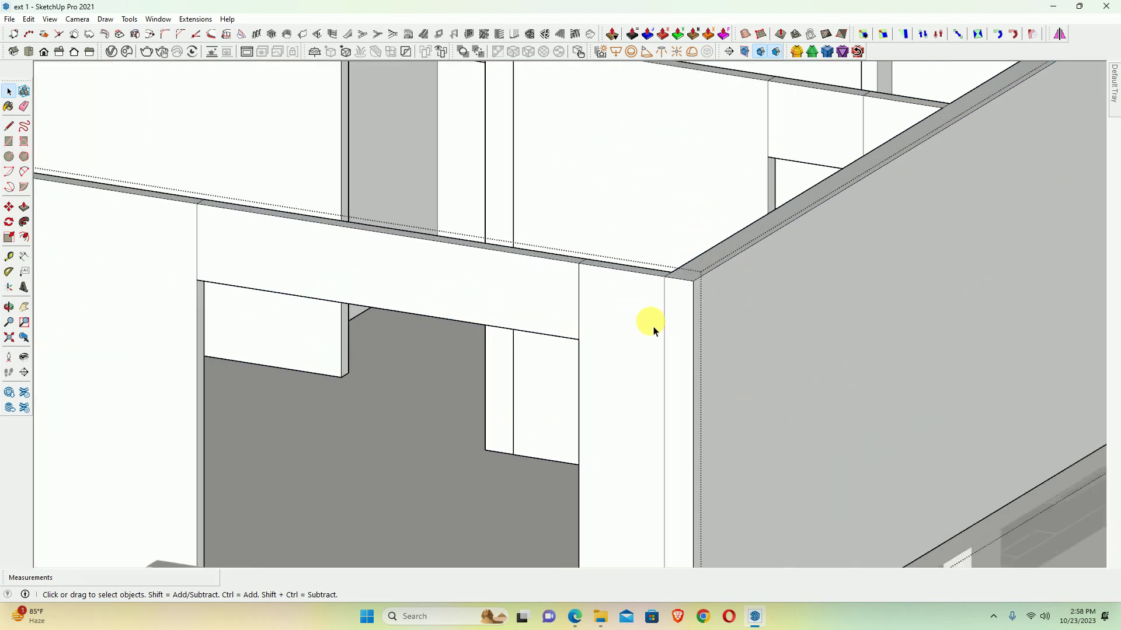
Erase the vertical seam edges at the column corner with the Eraser
left_click(694, 315)
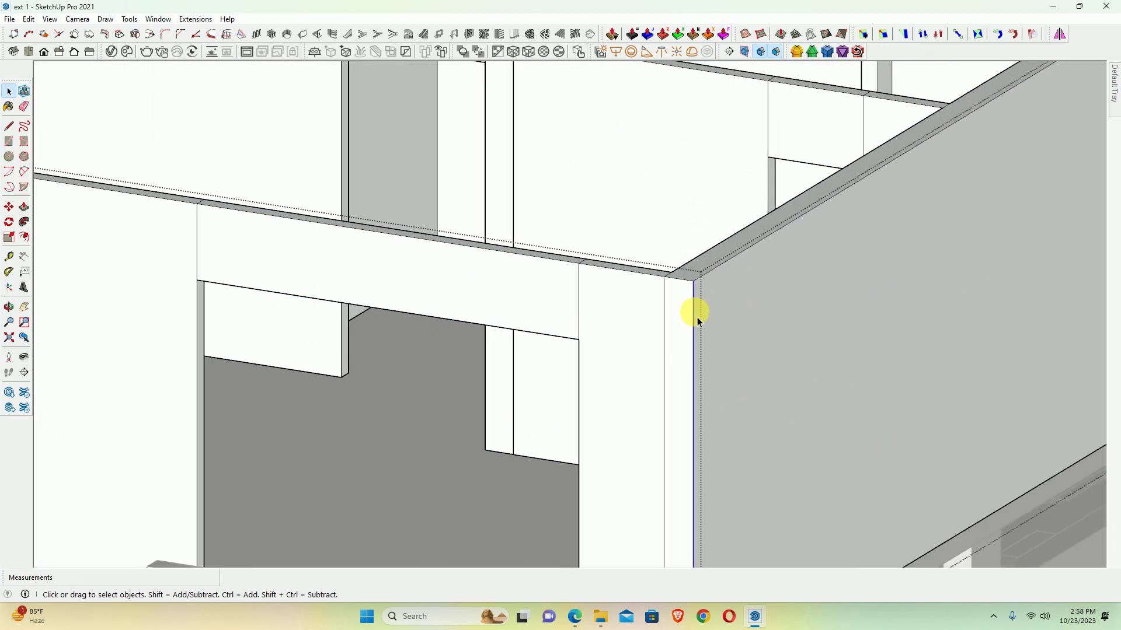
left_click(665, 319)
key("e")
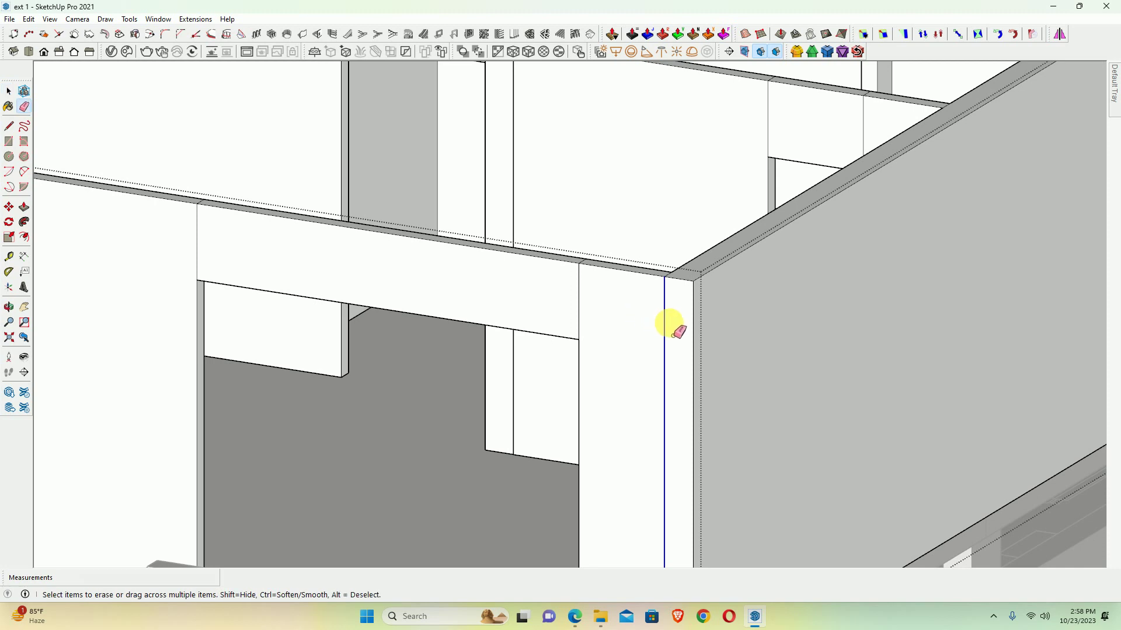
left_click(666, 324)
left_click(578, 299)
scroll(557, 324, "up", 2)
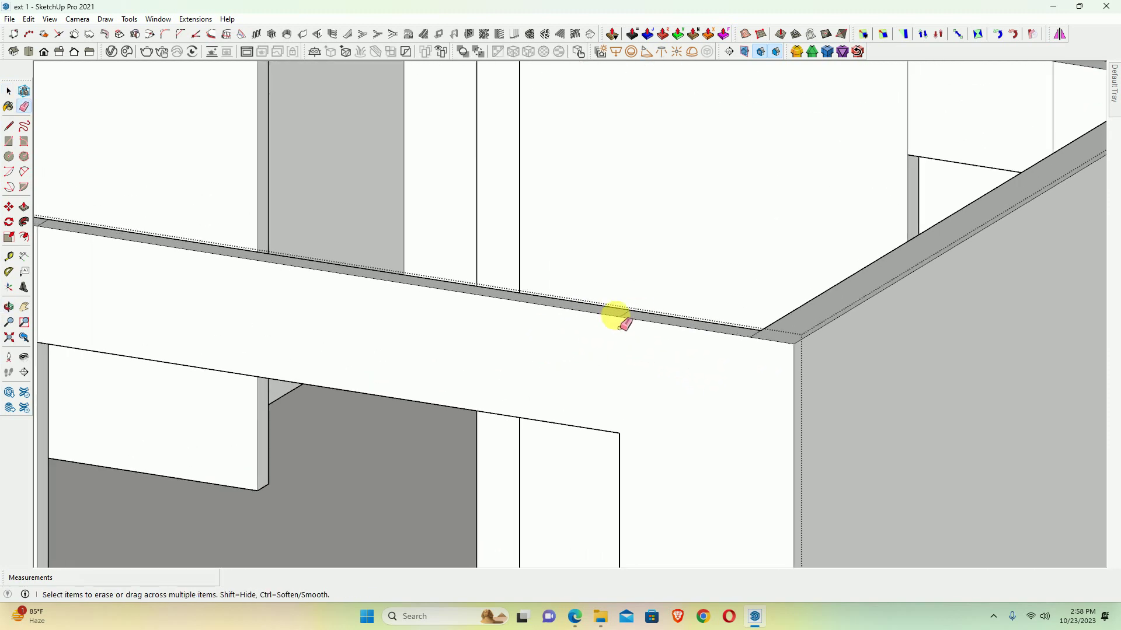
Erase the vertical edge below the beam, undoing one mistaken beam-edge erase
mouse_move(628, 325)
middle_mouse_down()
mouse_move(446, 345)
mouse_move(561, 378)
middle_mouse_up()
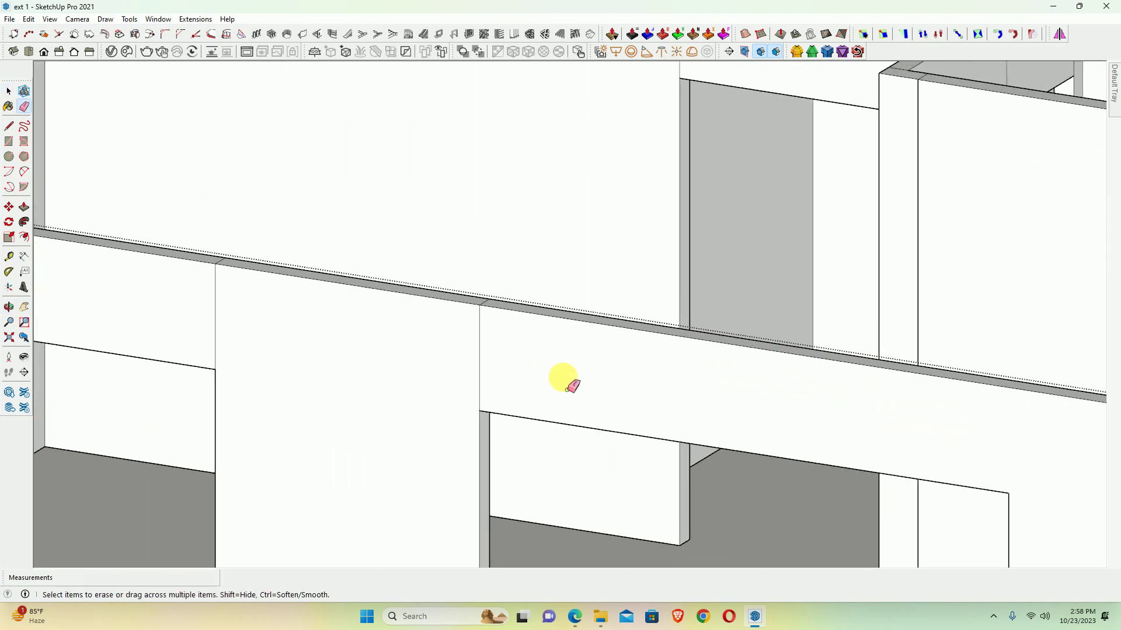
scroll(484, 309, "up", 2)
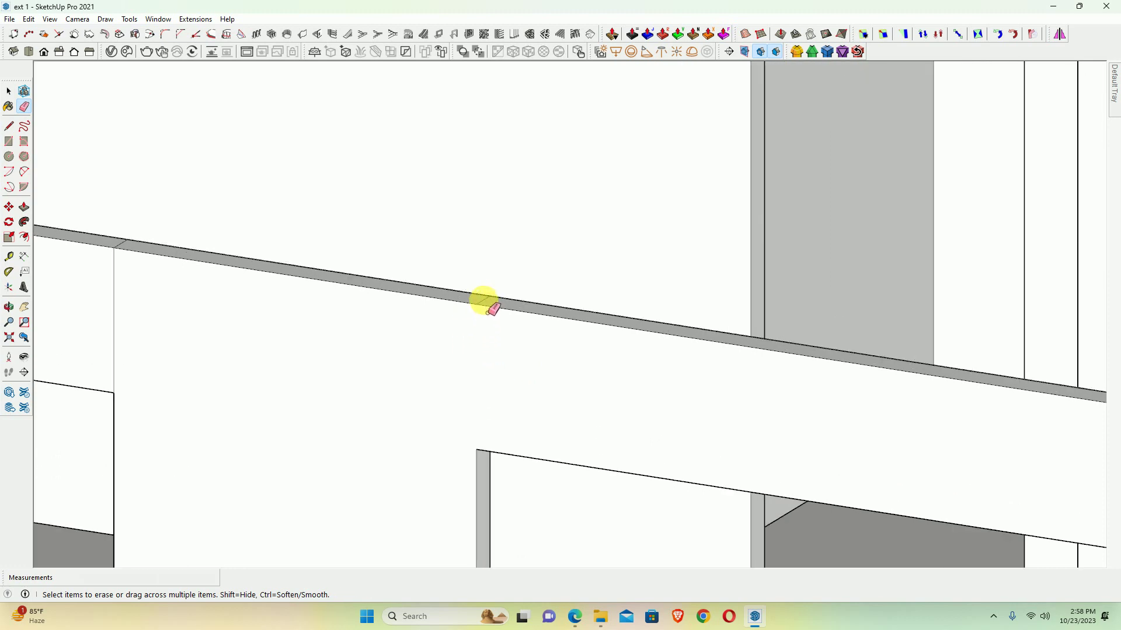
left_click(485, 299)
key("ctrl+z")
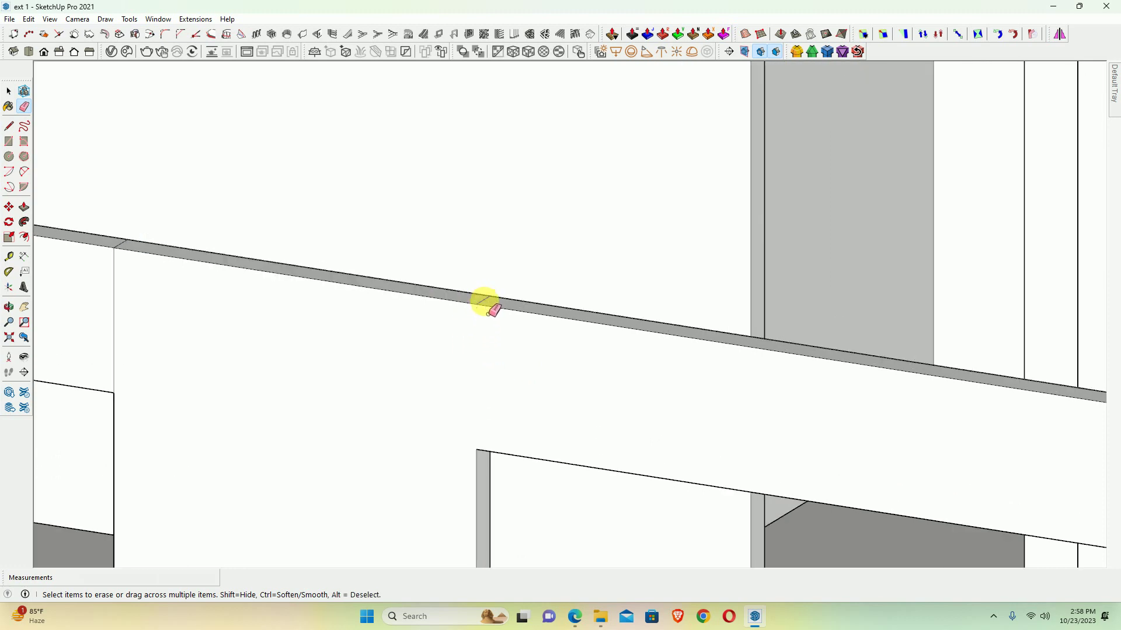
mouse_move(484, 300)
middle_mouse_down()
mouse_move(663, 426)
mouse_move(538, 387)
middle_mouse_up()
left_click(538, 388)
scroll(542, 327, "up", 2)
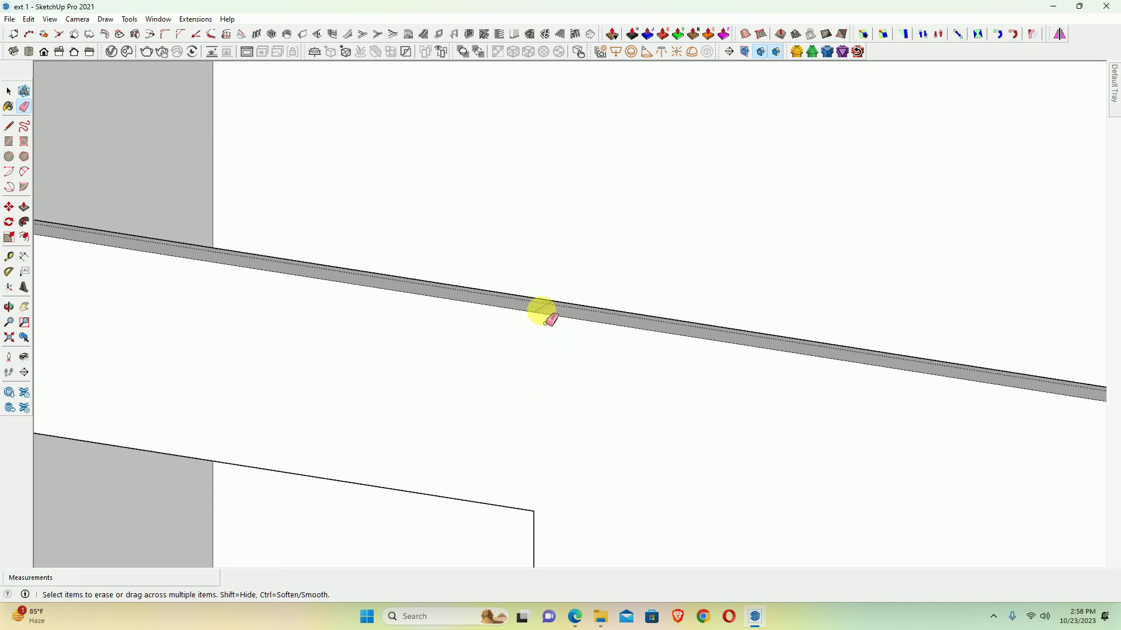
scroll(538, 309, "down", 3)
Push the wall face below the balcony beam 1/4" inward with Push/Pull
middle_click_drag(138, 415, 790, 463)
scroll(652, 482, "up", 1)
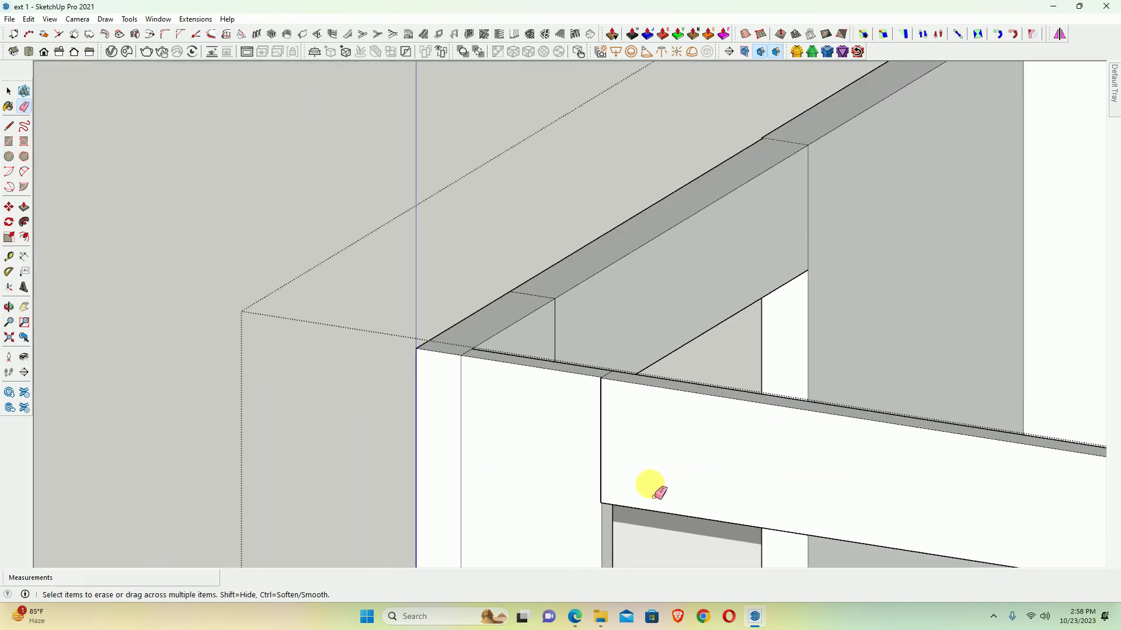
scroll(587, 365, "up", 2)
middle_click_drag(597, 373, 683, 528)
scroll(560, 345, "up", 2)
mouse_move(560, 345)
middle_mouse_down()
mouse_move(708, 503)
mouse_move(504, 238)
middle_mouse_up()
scroll(499, 240, "down", 2)
middle_click_drag(608, 475, 788, 450)
scroll(806, 393, "up", 2)
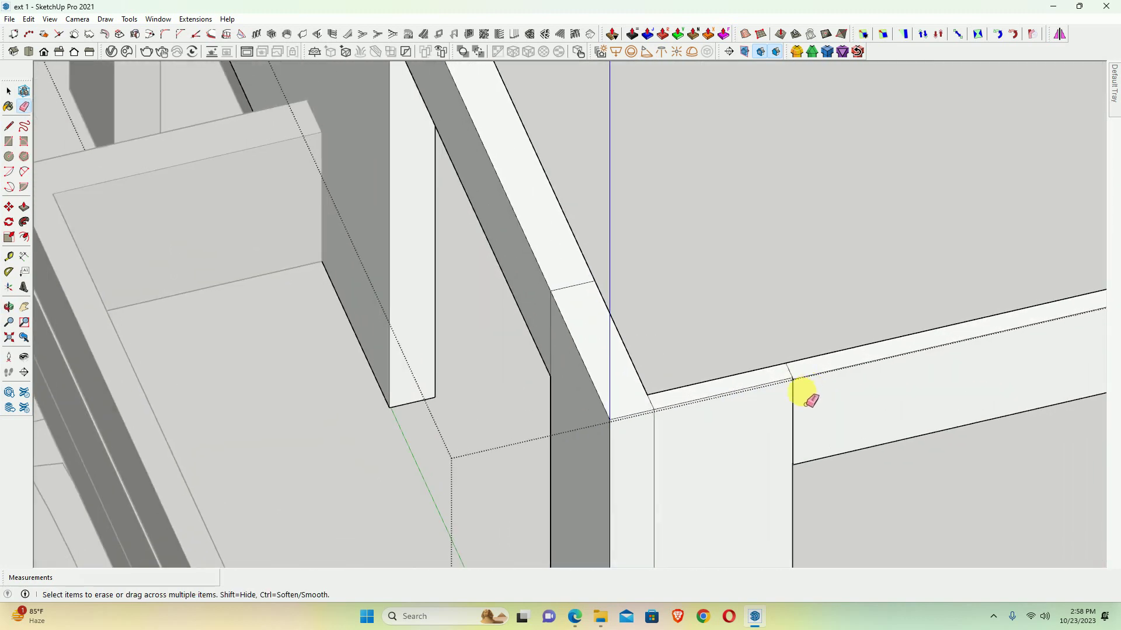
scroll(783, 381, "up", 2)
scroll(782, 381, "up", 1)
key("p")
left_click(808, 371)
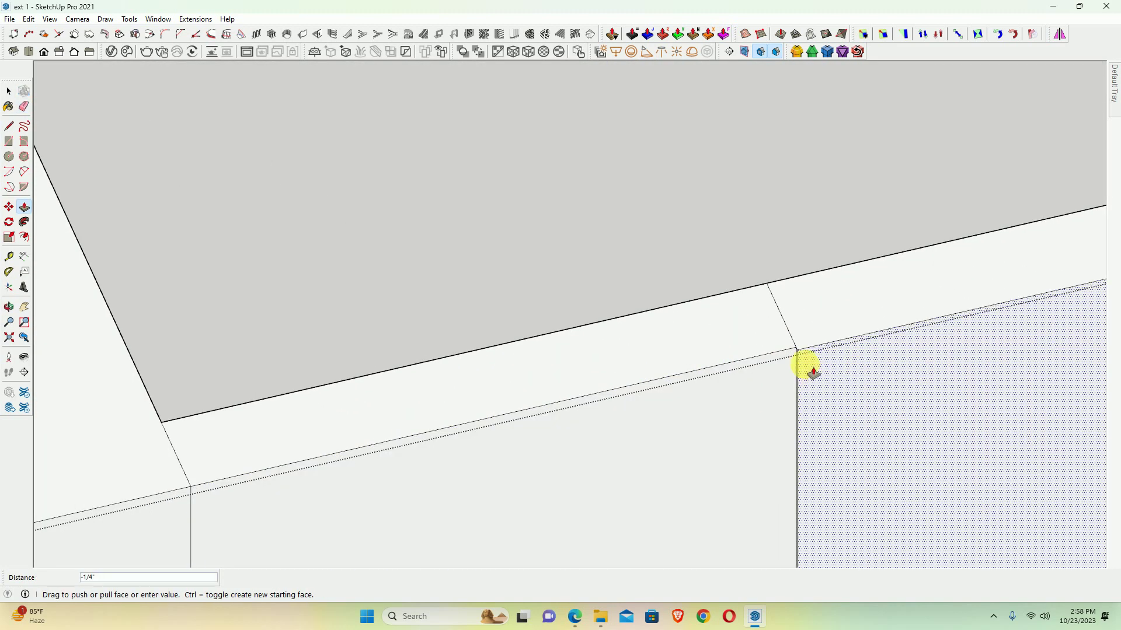
left_click(804, 357)
scroll(776, 432, "up", 2)
Erase the vertical edge below the beam corner
key("e")
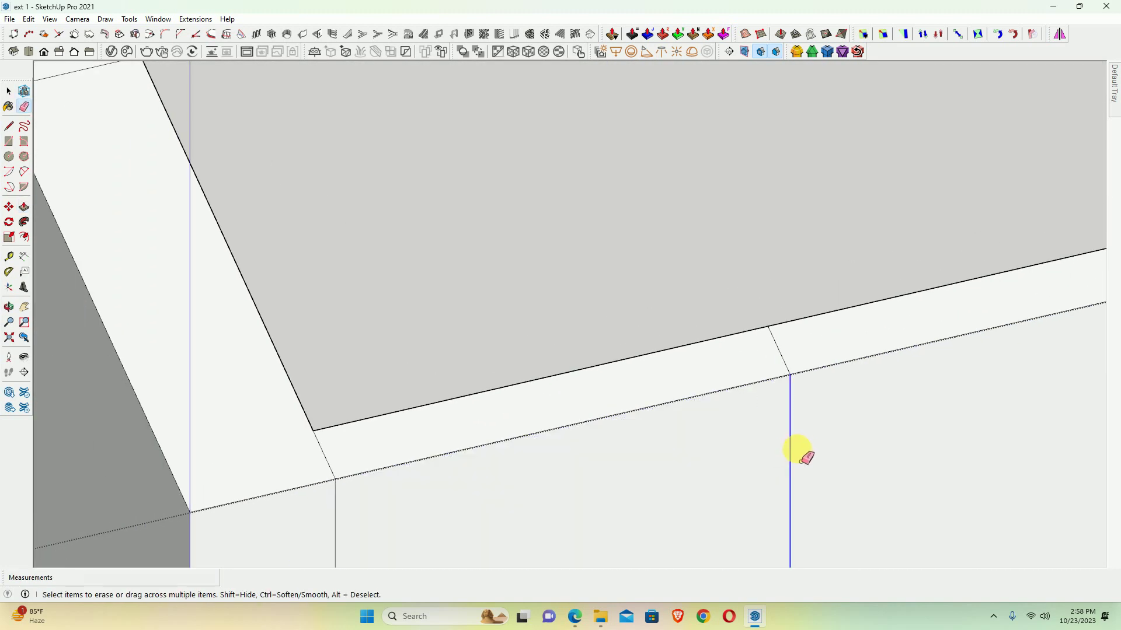
left_click(792, 452)
mouse_move(782, 359)
middle_mouse_down()
mouse_move(463, 438)
mouse_move(537, 390)
mouse_move(713, 430)
mouse_move(163, 370)
mouse_move(309, 312)
mouse_move(508, 293)
mouse_move(781, 242)
middle_mouse_up()
scroll(225, 362, "down", 2)
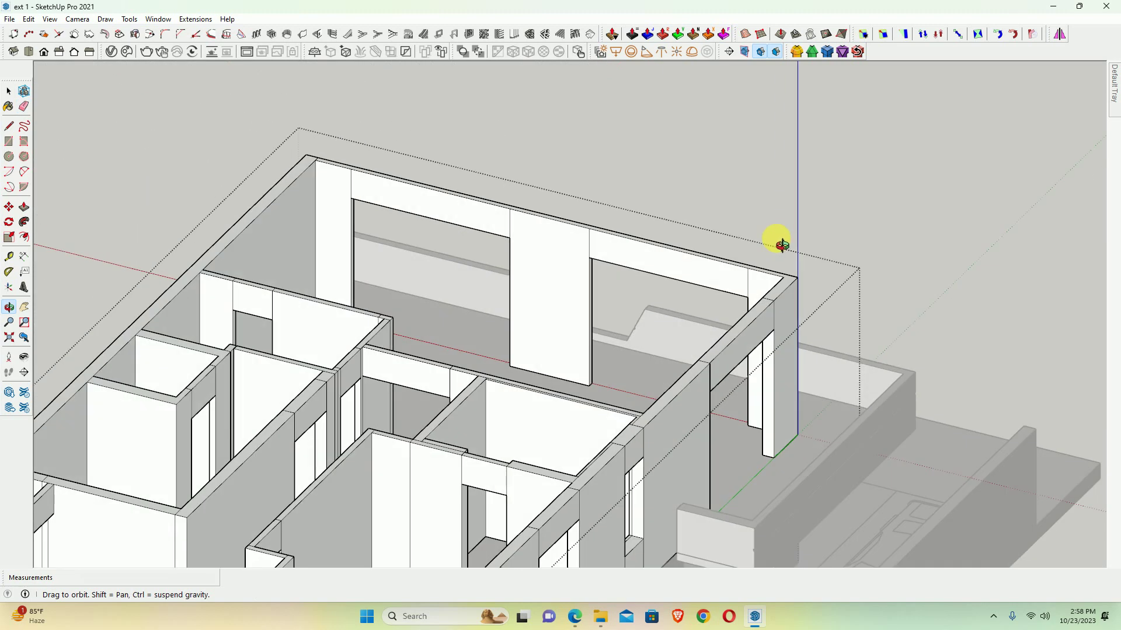
Erase the three vertical edges above the wall openings
scroll(689, 305, "up", 2)
scroll(689, 305, "up", 3)
mouse_move(689, 305)
middle_mouse_down()
mouse_move(513, 309)
mouse_move(553, 298)
middle_mouse_up()
key("e")
scroll(336, 221, "up", 5)
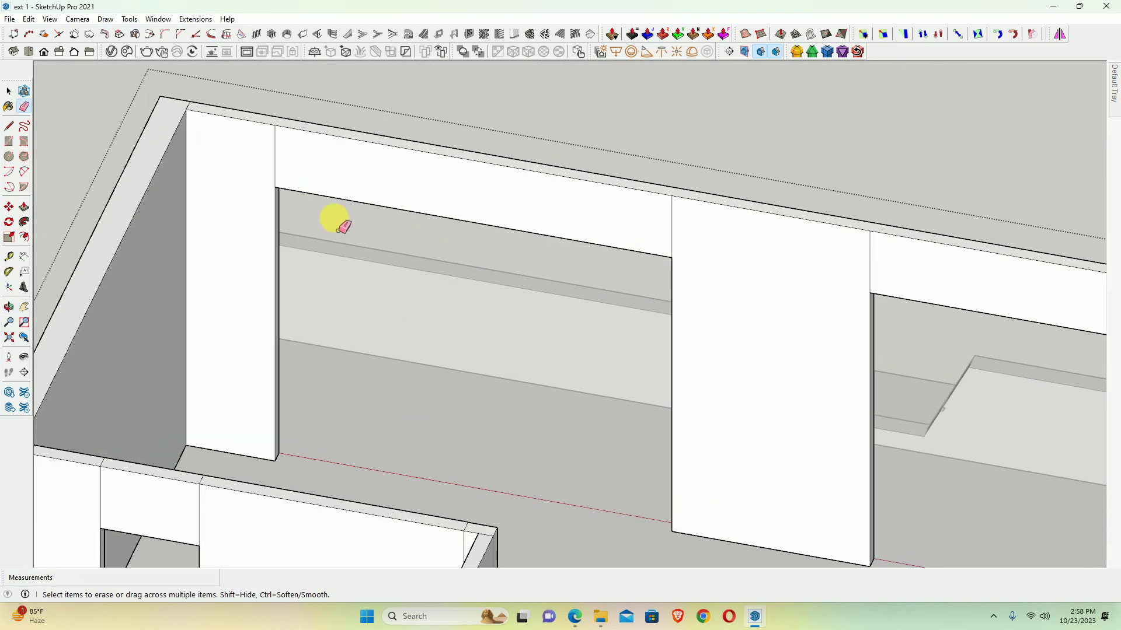
left_click(276, 152)
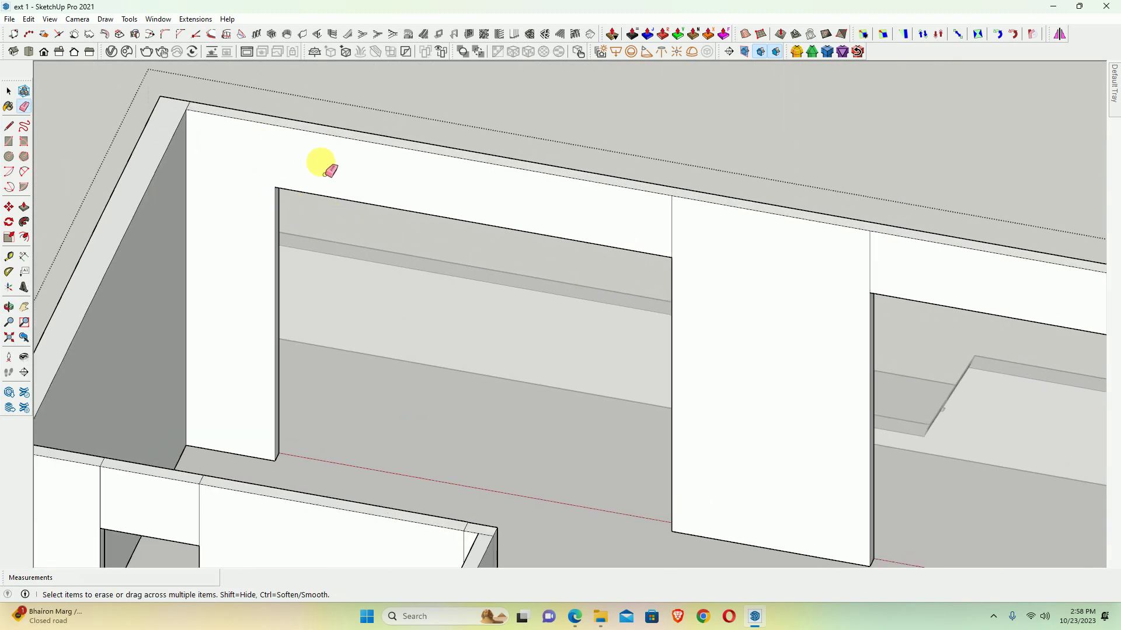
left_click(671, 228)
left_click(870, 260)
Erase the short edge across the wall top at the corner
middle_click_drag(918, 275, 342, 188, "shift")
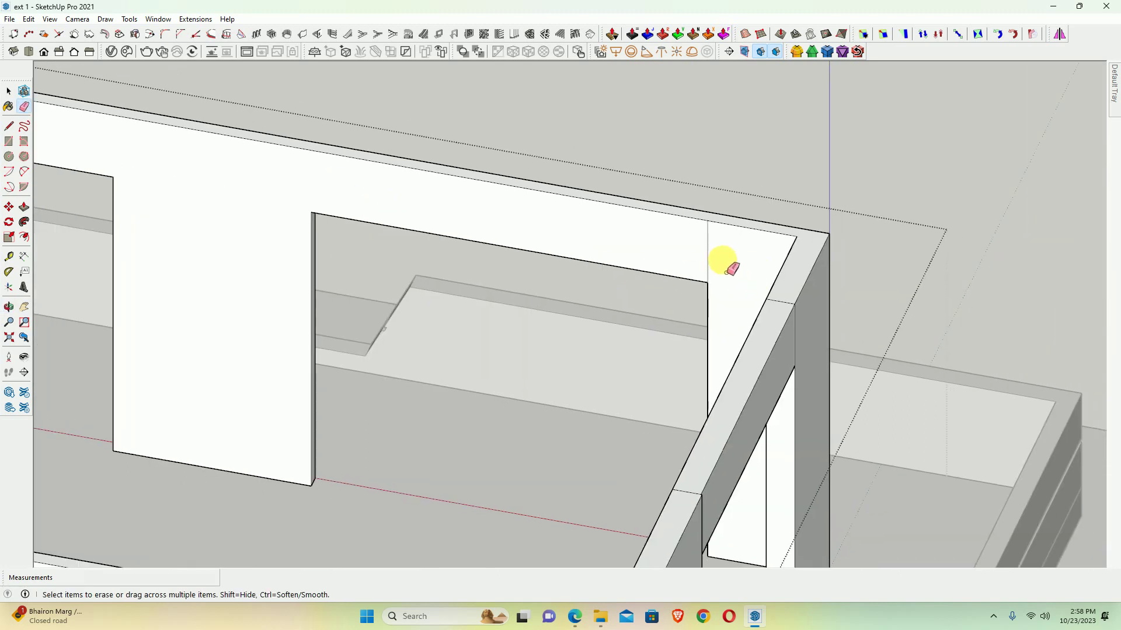
left_click(776, 311)
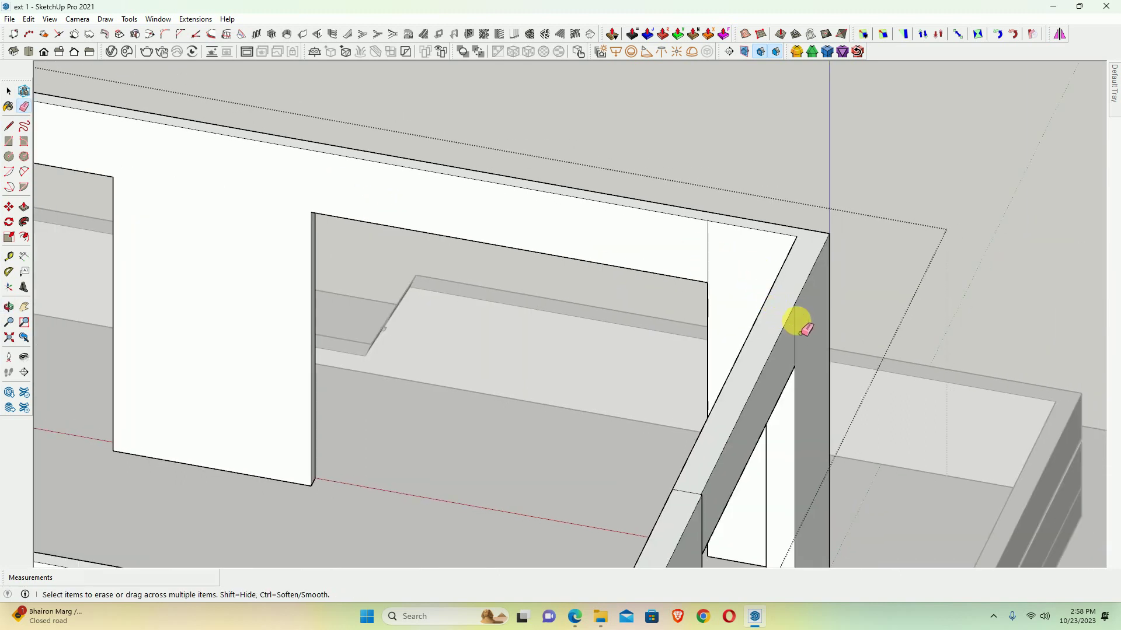
mouse_move(810, 324)
middle_mouse_down()
mouse_move(933, 283)
mouse_move(608, 253)
mouse_move(266, 336)
mouse_move(438, 270)
mouse_move(533, 287)
mouse_move(170, 360)
mouse_move(820, 233)
middle_mouse_up()
scroll(823, 236, "down", 2)
middle_click_drag(993, 218, 778, 262)
scroll(446, 217, "up", 3)
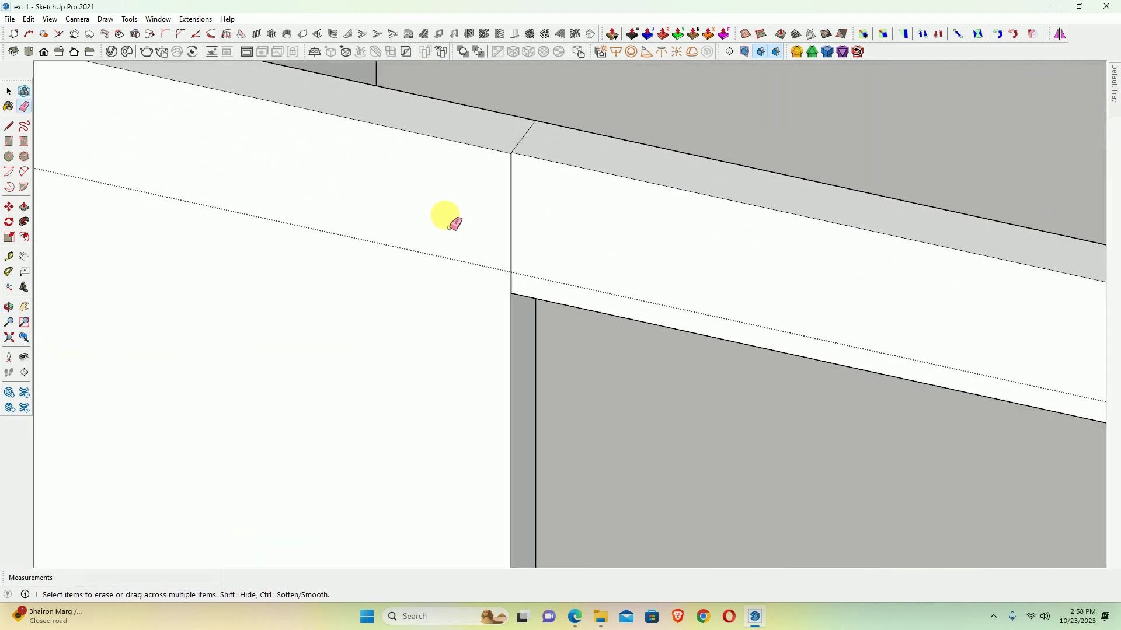
scroll(440, 177, "up", 3)
scroll(440, 177, "up", 1)
Pull the narrow left wall face to close the gap between wall sections
key("p")
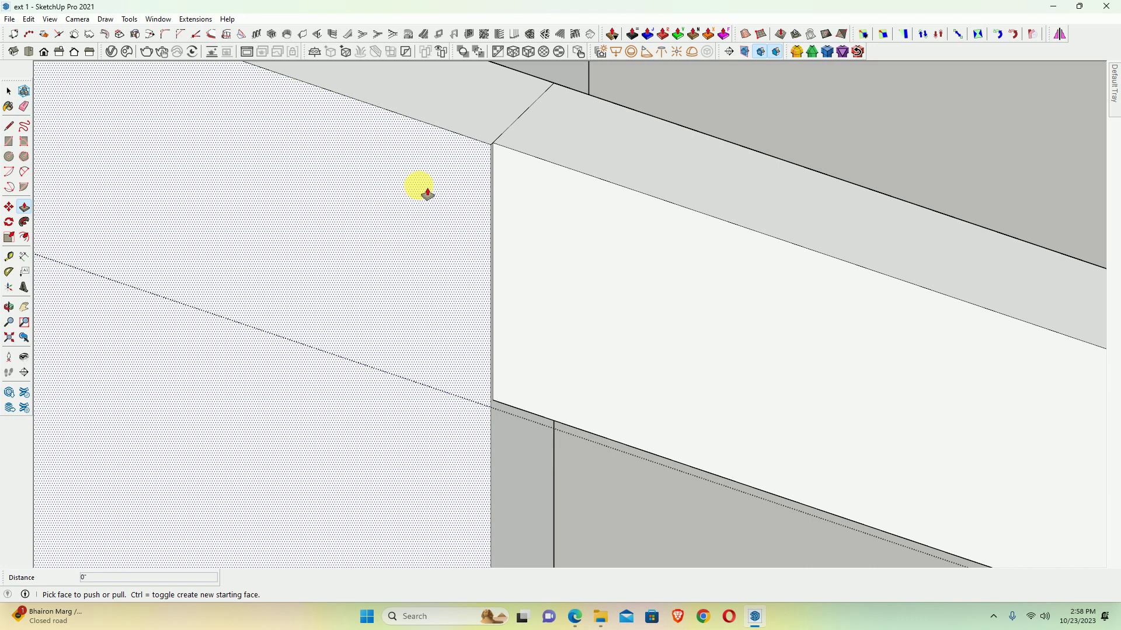
left_click(427, 193)
left_click(495, 150)
key("e")
scroll(512, 258, "down", 1)
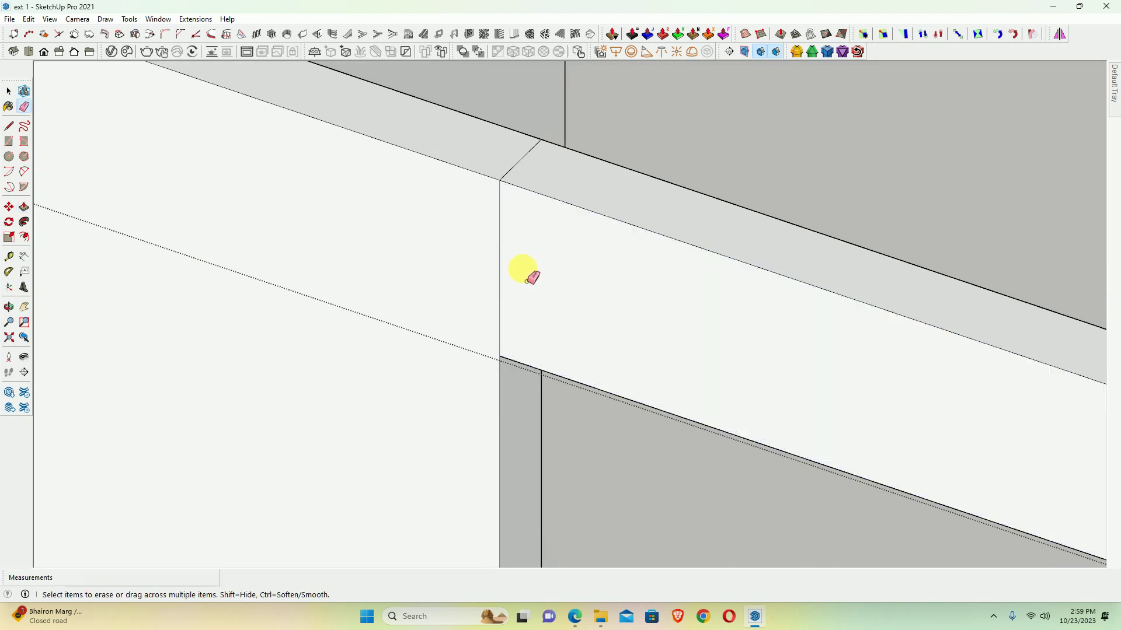
scroll(508, 165, "down", 3)
mouse_move(508, 166)
middle_mouse_down()
mouse_move(950, 370)
mouse_move(820, 266)
middle_mouse_up()
Push another wall face inward and line up a view along the beam top
key("p")
scroll(870, 243, "up", 2)
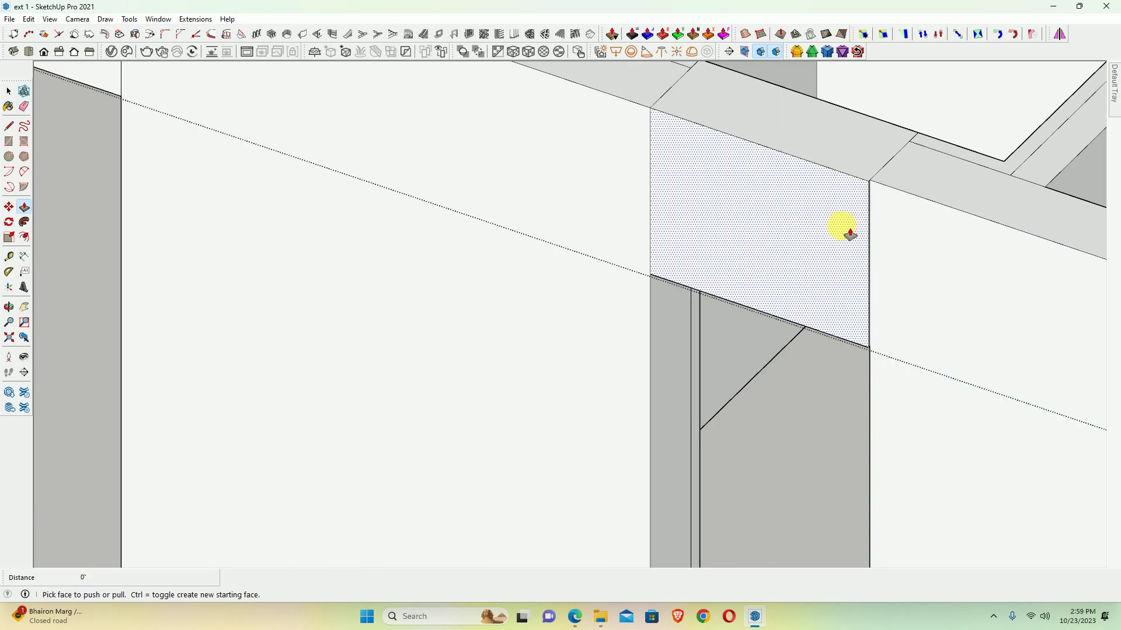
left_click(853, 222)
mouse_move(870, 181)
middle_mouse_down("shift")
mouse_move(608, 125)
mouse_move(438, 205)
mouse_move(464, 449)
mouse_move(330, 338)
middle_mouse_up("shift")
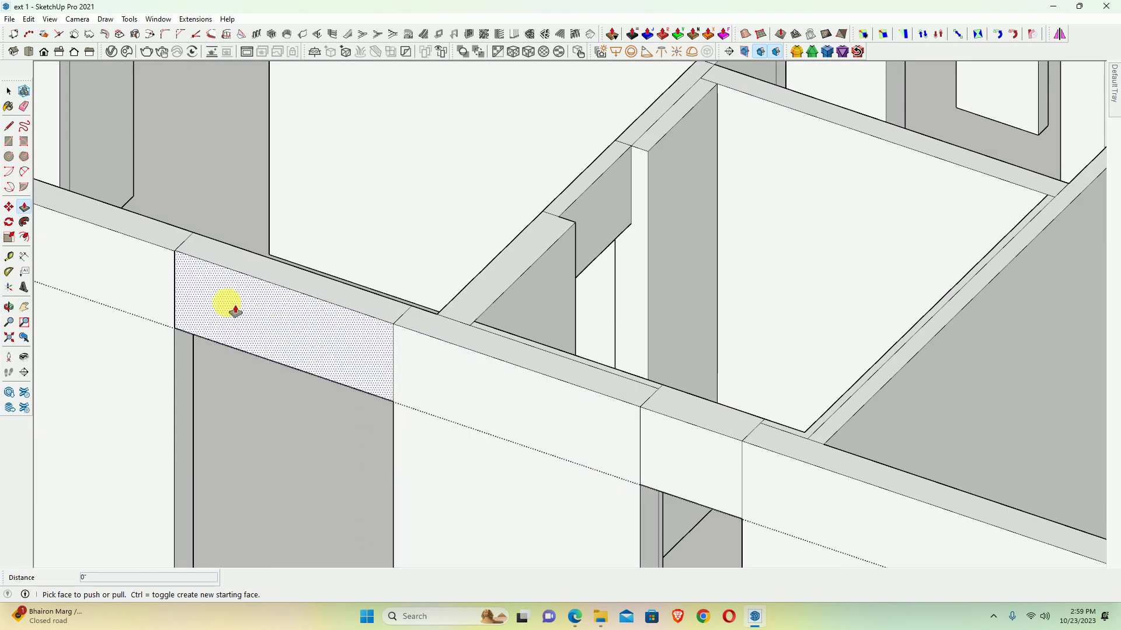
scroll(136, 363, "down", 2)
middle_click_drag(136, 363, 780, 401)
scroll(655, 358, "up", 1)
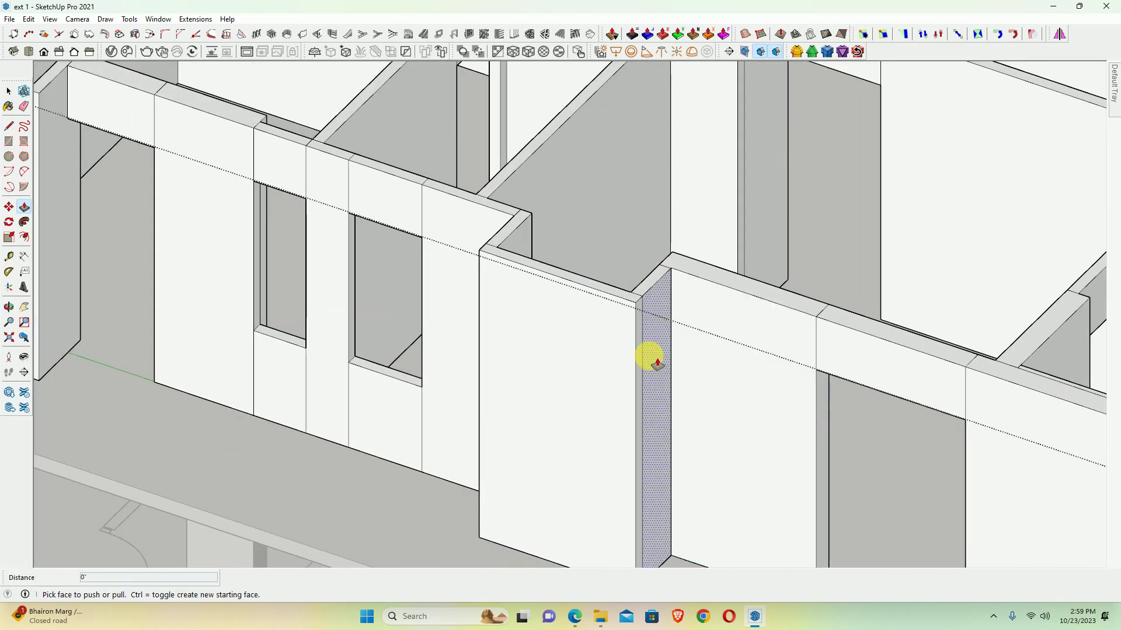
middle_click_drag(655, 358, 781, 365)
scroll(759, 322, "up", 3)
scroll(710, 325, "up", 2)
key("e")
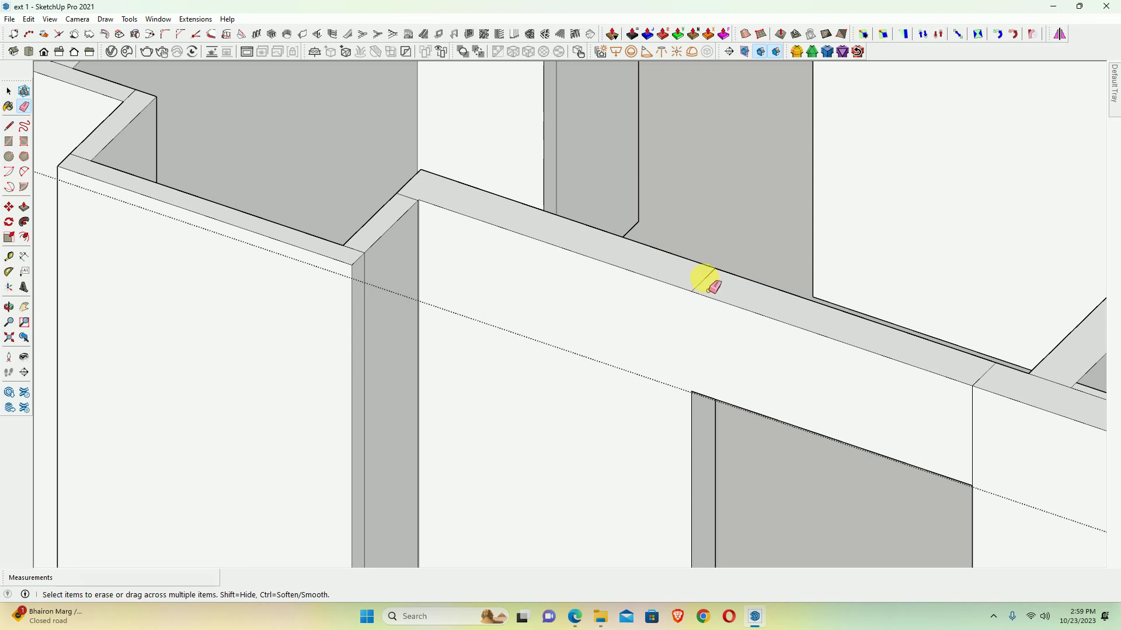
Erase the joint edges, vertical joint line and diagonal line across the beam
middle_click_drag(841, 391, 580, 368, "shift")
left_click(631, 374)
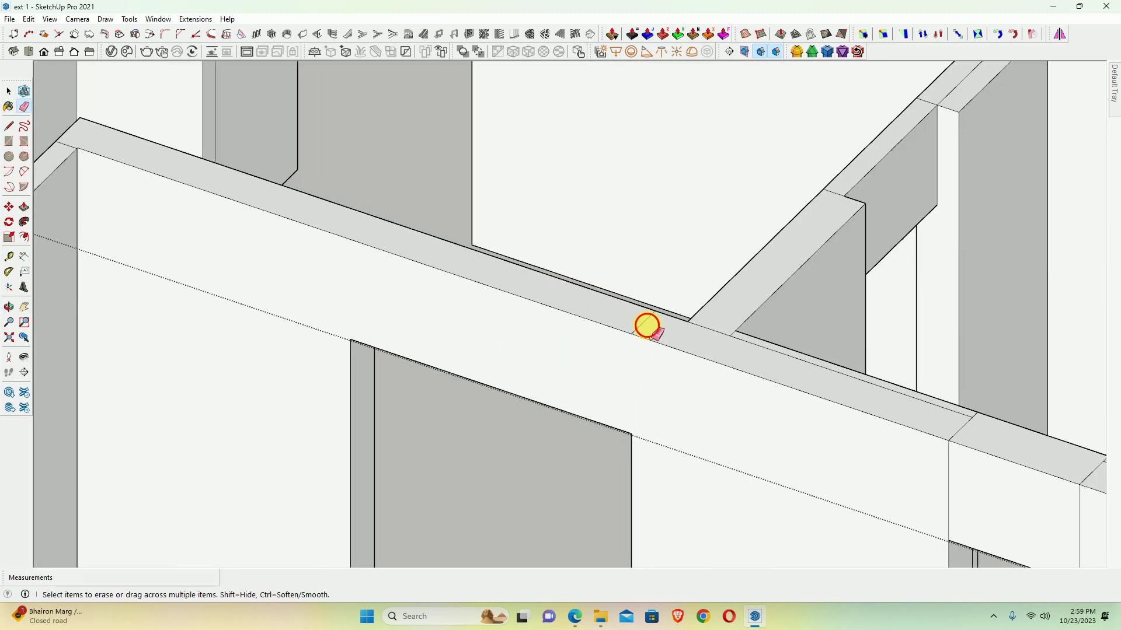
left_click(643, 324)
mouse_move(645, 325)
middle_mouse_down("shift")
mouse_move(806, 480)
mouse_move(447, 364)
middle_mouse_up("shift")
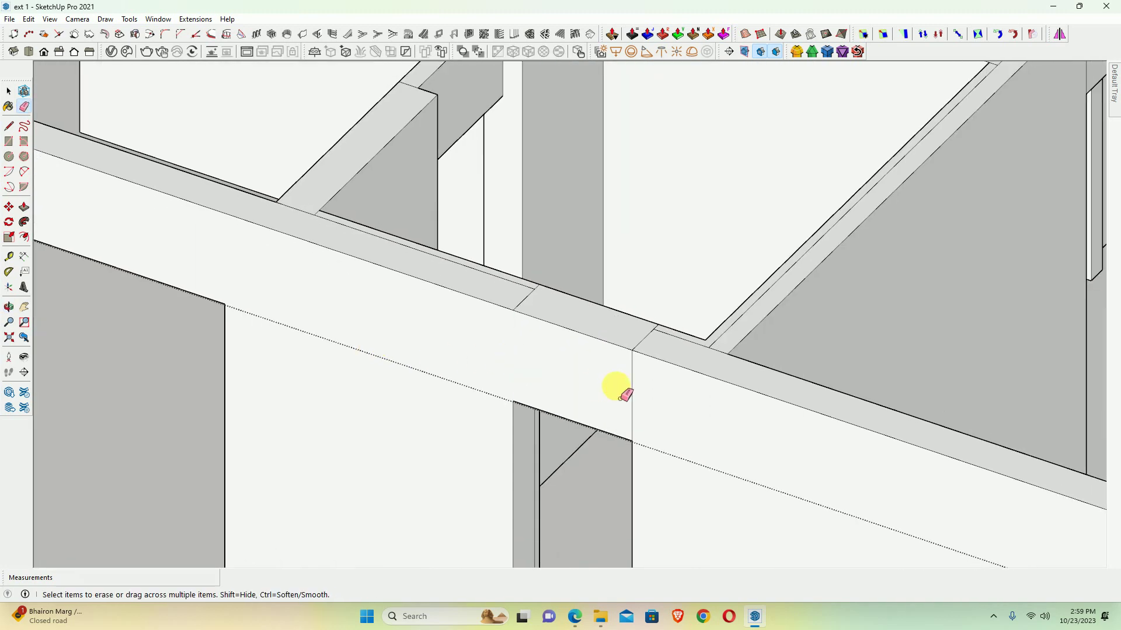
left_click_drag(622, 398, 643, 395)
scroll(659, 345, "up", 1)
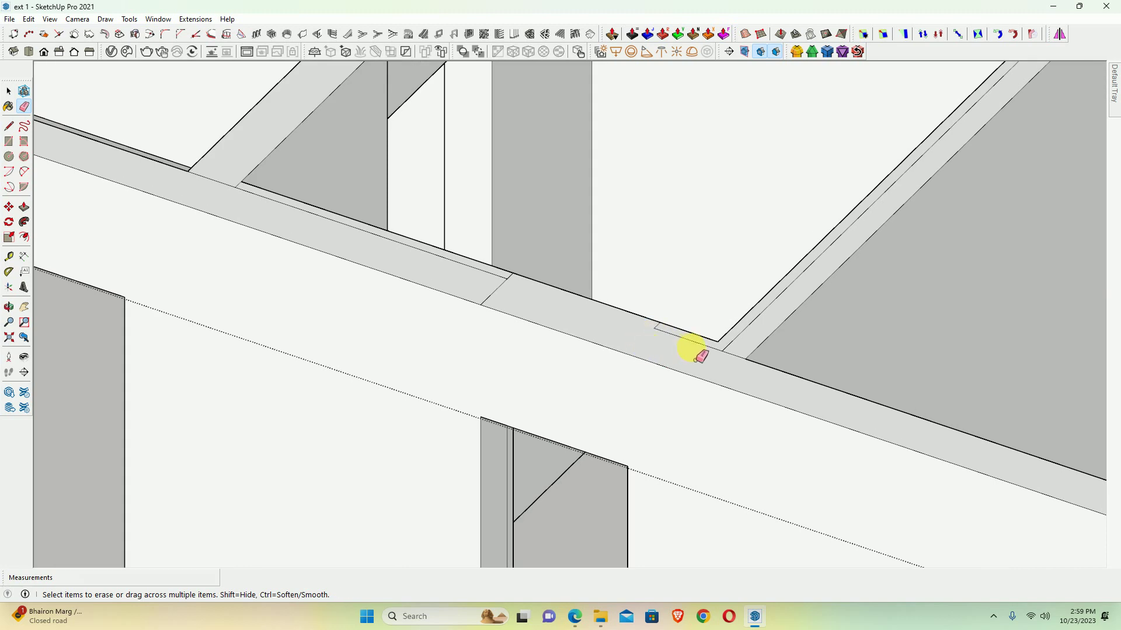
left_click_drag(732, 362, 671, 340)
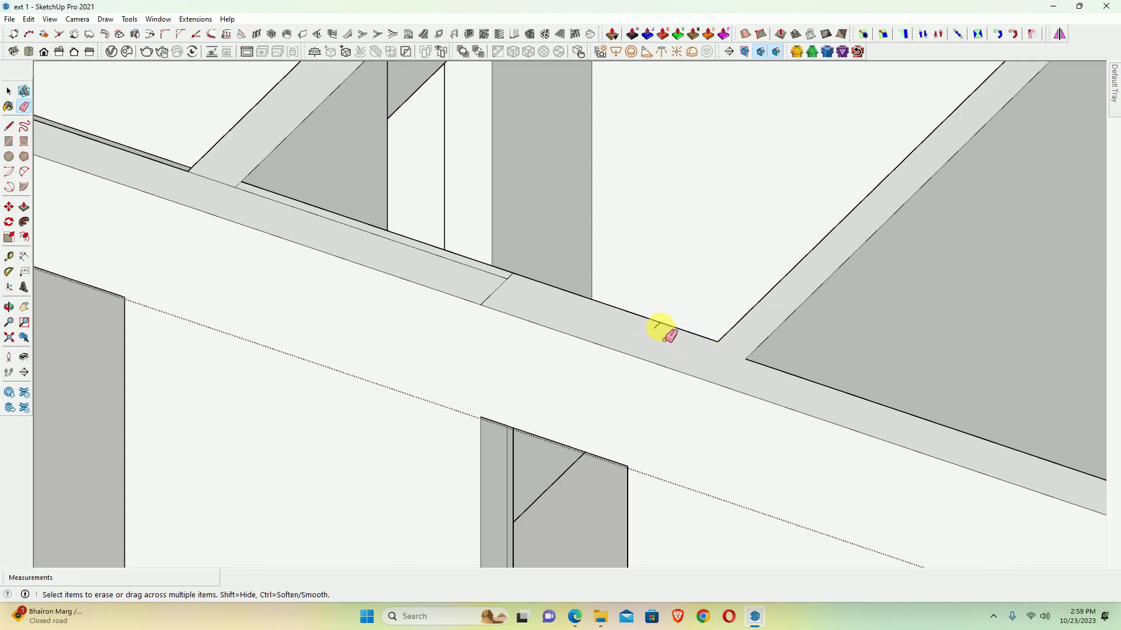
scroll(494, 295, "up", 2)
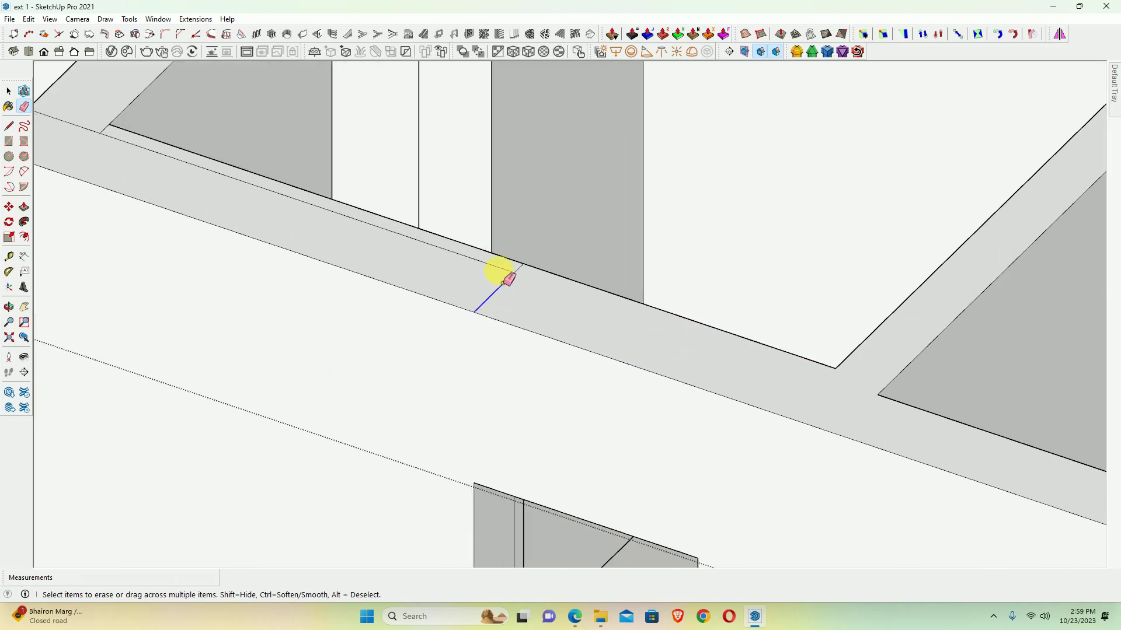
left_click_drag(508, 279, 512, 275)
Orbit around the room corner and wall junction out to a wide view of many rooms
mouse_move(513, 275)
middle_mouse_down()
mouse_move(613, 383)
mouse_move(330, 298)
mouse_move(575, 371)
middle_mouse_up()
scroll(253, 313, "down", 3)
mouse_move(253, 312)
middle_mouse_down()
mouse_move(475, 357)
mouse_move(474, 369)
mouse_move(632, 333)
middle_mouse_up()
scroll(580, 258, "up", 2)
scroll(586, 428, "down", 2)
scroll(430, 302, "up", 3)
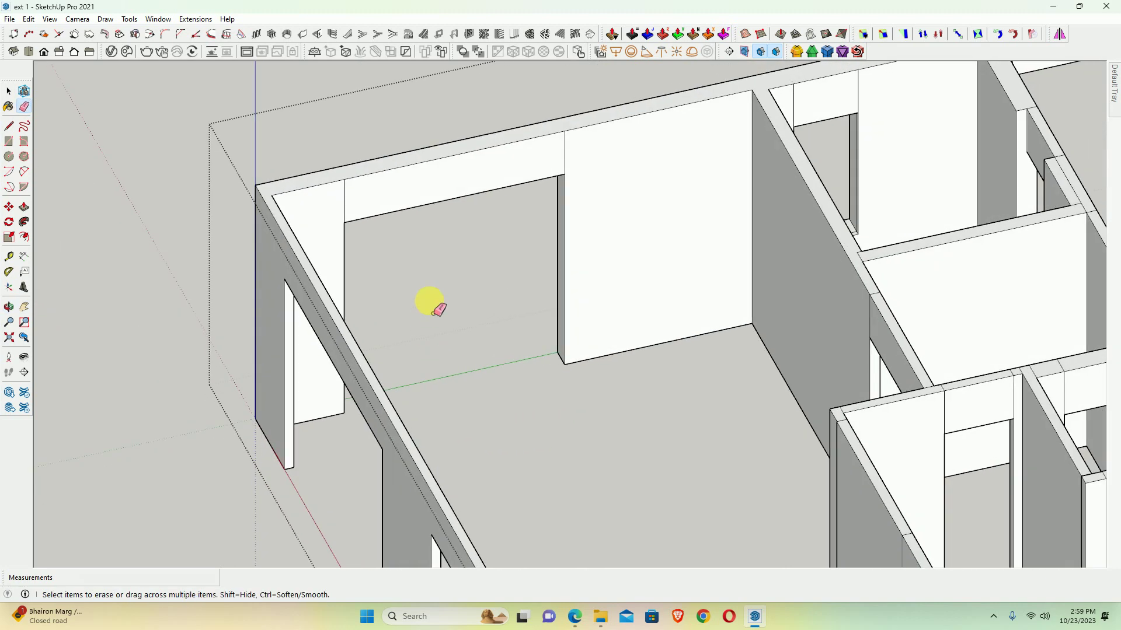
scroll(407, 233, "up", 3)
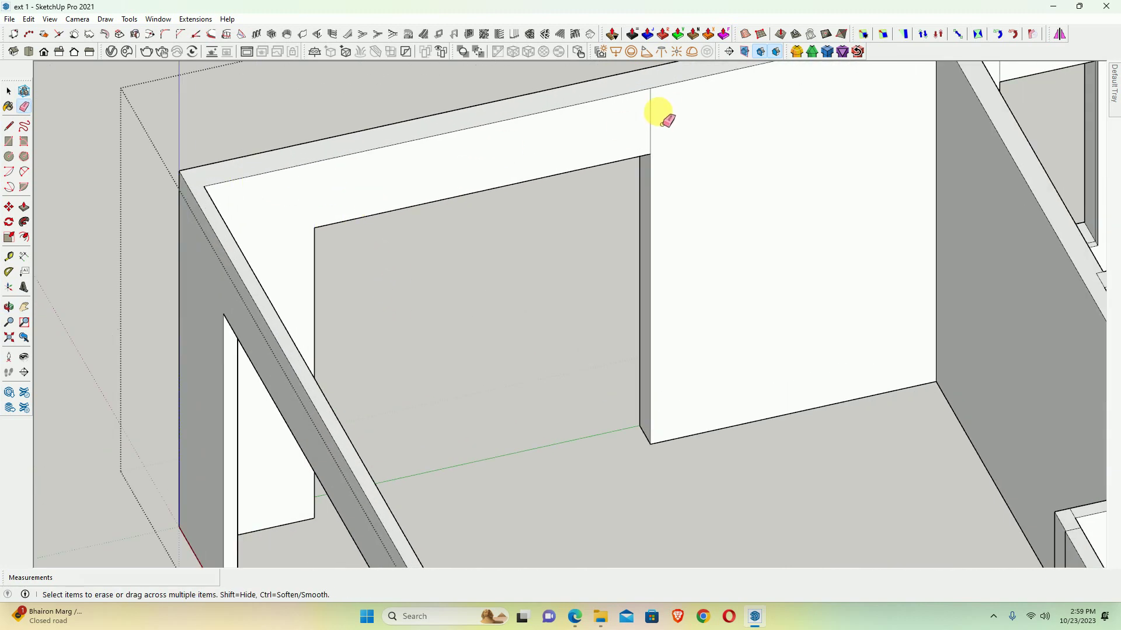
scroll(647, 134, "down", 2)
scroll(626, 293, "up", 3)
scroll(663, 287, "up", 2)
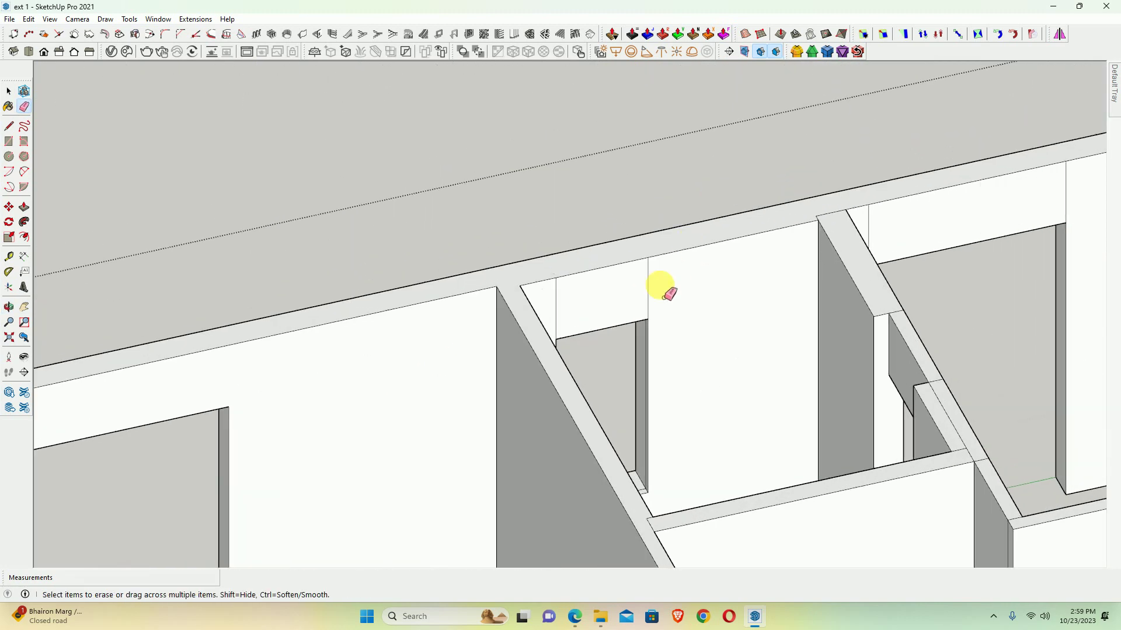
middle_click_drag(733, 282, 547, 338)
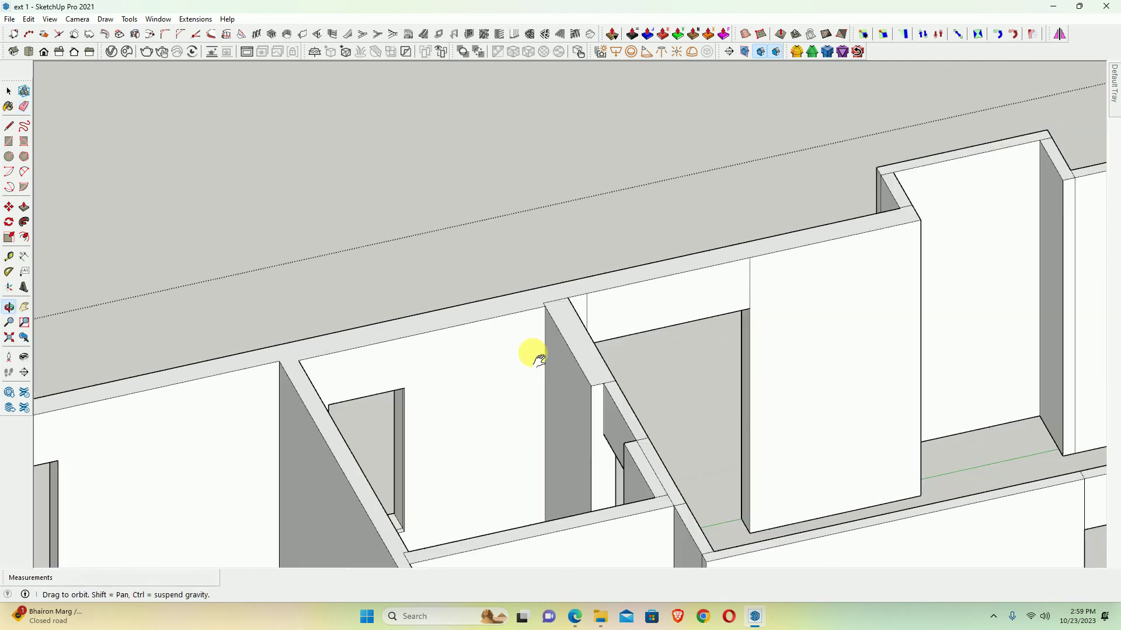
scroll(737, 307, "down", 2)
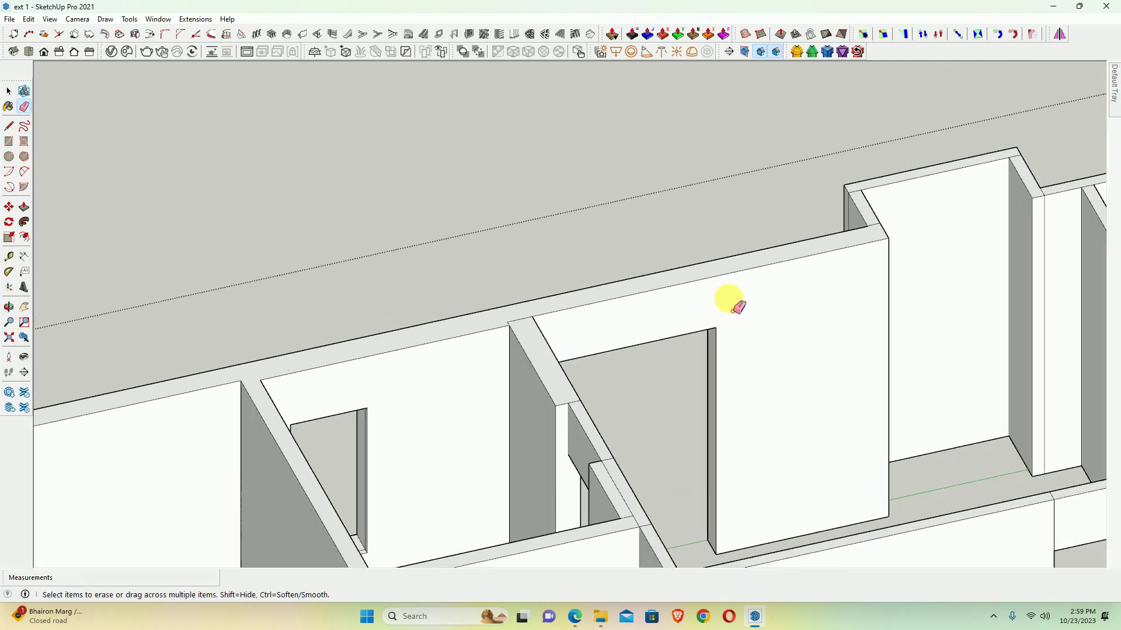
mouse_move(725, 300)
middle_mouse_down()
mouse_move(638, 325)
mouse_move(957, 412)
mouse_move(592, 414)
mouse_move(525, 463)
middle_mouse_up()
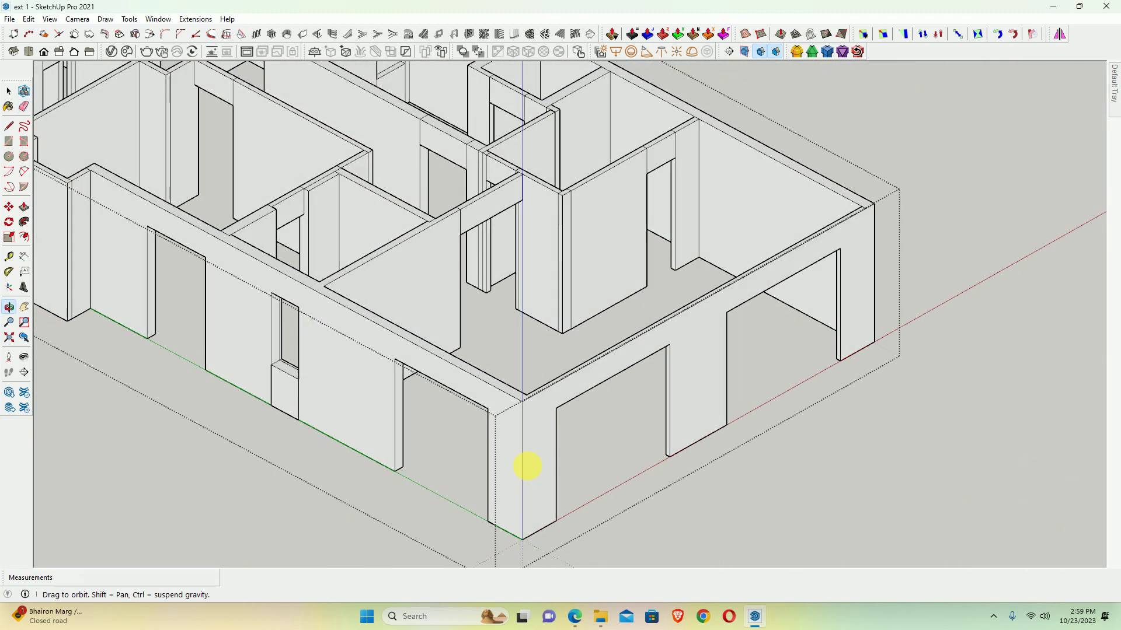
Push the panel beneath the window flush with the surrounding wall
scroll(501, 425, "down", 3)
scroll(546, 450, "up", 2)
scroll(355, 458, "up", 3)
scroll(355, 458, "up", 3)
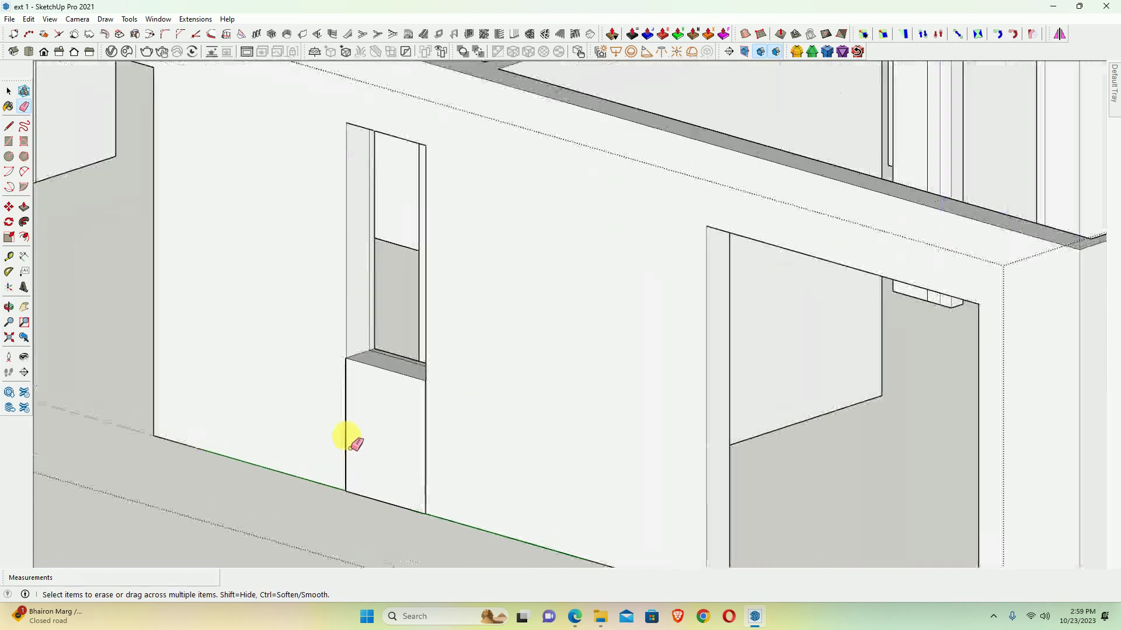
scroll(350, 438, "up", 1)
key("p")
left_click(382, 445)
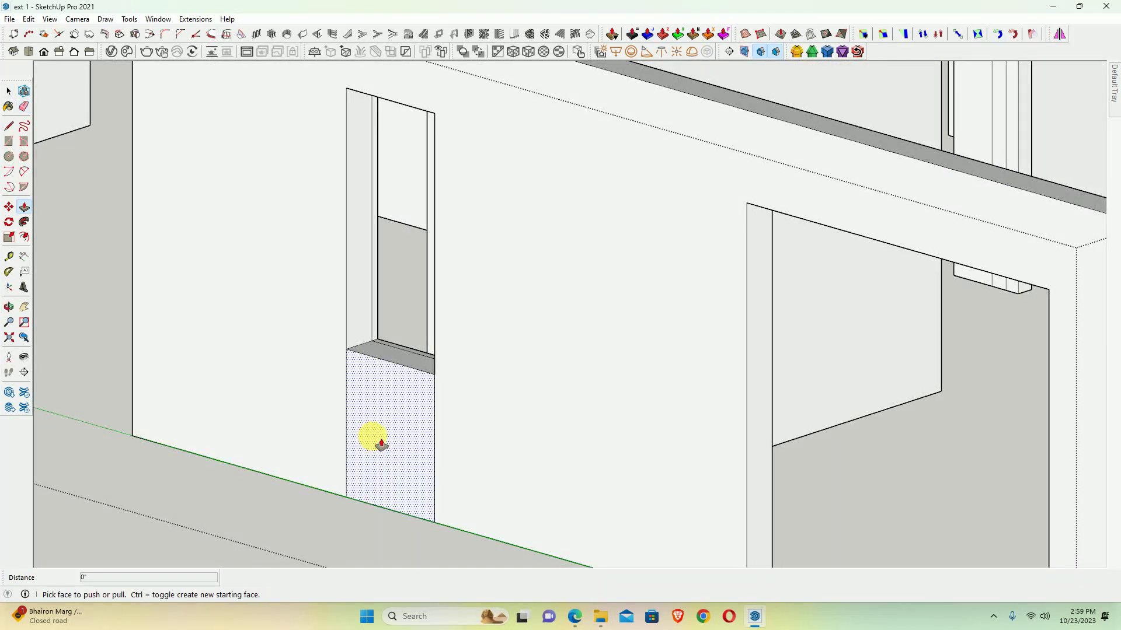
Erase both vertical edges under the window so the wall face is continuous
key("e")
left_click(347, 425)
left_click(434, 446)
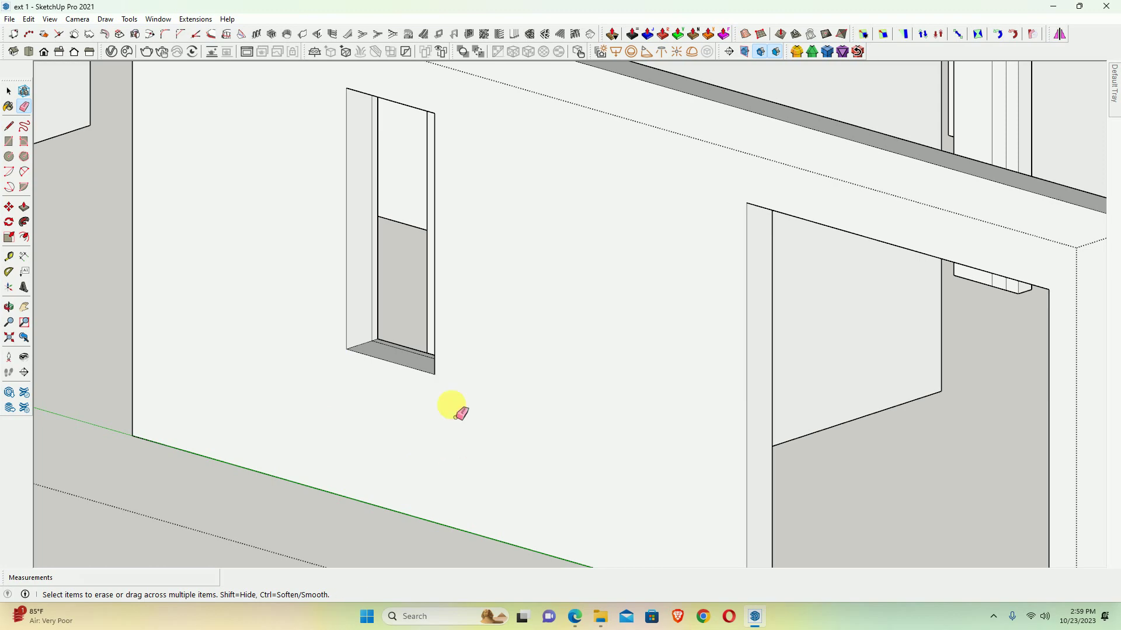
scroll(450, 406, "down", 3)
mouse_move(441, 404)
middle_mouse_down()
mouse_move(408, 393)
mouse_move(363, 402)
mouse_move(443, 428)
mouse_move(499, 395)
mouse_move(686, 420)
mouse_move(475, 353)
mouse_move(375, 393)
mouse_move(355, 373)
middle_mouse_up()
key("space")
Orbit to an oblique view of the whole house and select the balcony parapet group
scroll(508, 426, "down", 3)
mouse_move(508, 425)
middle_mouse_down()
mouse_move(693, 438)
mouse_move(592, 388)
middle_mouse_up()
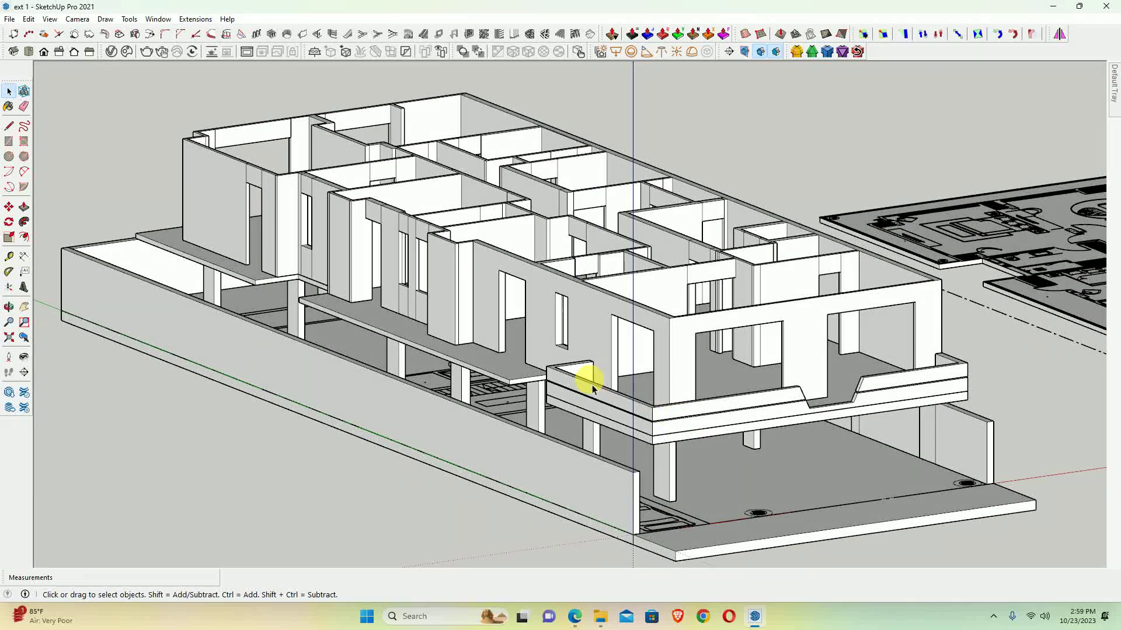
left_click(674, 435)
mouse_move(676, 434)
middle_mouse_down("shift")
mouse_move(545, 425)
mouse_move(405, 380)
mouse_move(400, 365)
middle_mouse_up("shift")
Switch the camera to Perspective and orbit over the house
left_click(77, 18)
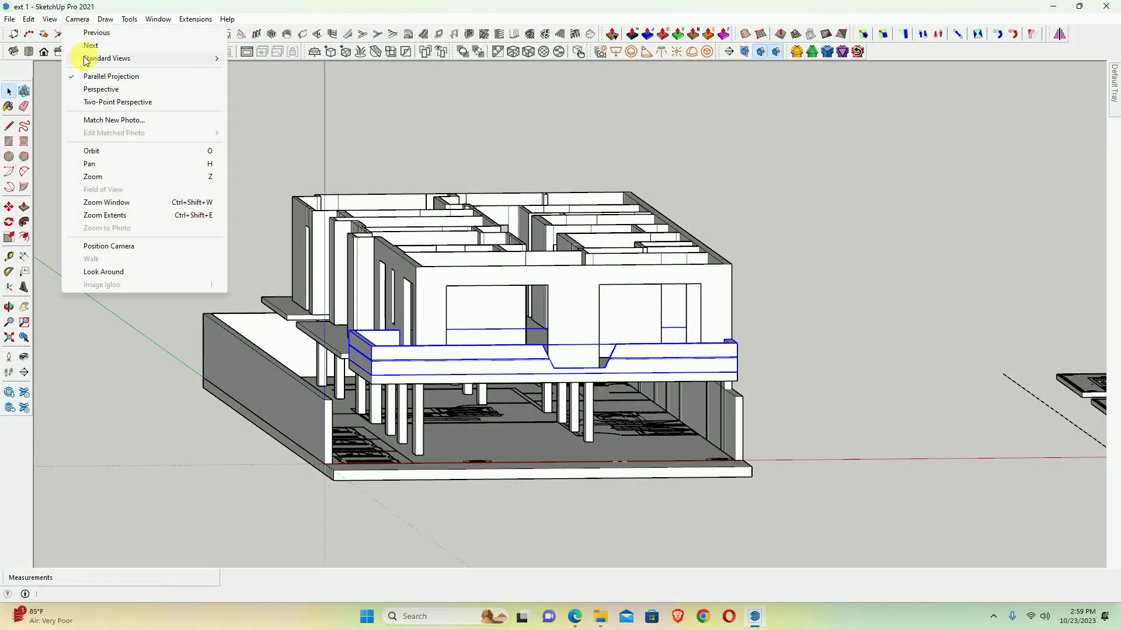
left_click(91, 88)
scroll(403, 282, "up", 2)
mouse_move(403, 282)
middle_mouse_down()
mouse_move(463, 295)
mouse_move(546, 405)
middle_mouse_up()
scroll(360, 325, "up", 3)
mouse_move(360, 325)
middle_mouse_down()
mouse_move(370, 345)
mouse_move(663, 178)
mouse_move(388, 325)
middle_mouse_up()
scroll(385, 419, "up", 3)
mouse_move(272, 237)
middle_mouse_down()
mouse_move(370, 295)
mouse_move(287, 343)
mouse_move(325, 375)
middle_mouse_up()
scroll(399, 347, "up", 2)
Pin the Default Tray docked and inspect the walls, parapet and floor slab groups
left_click(398, 347)
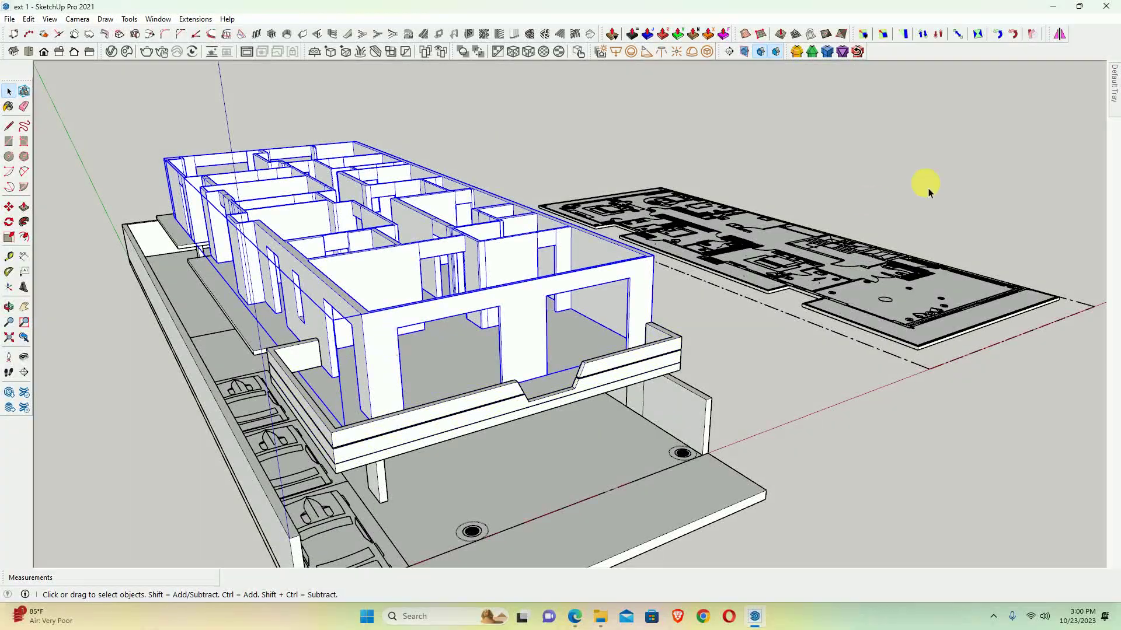
mouse_move(1113, 83)
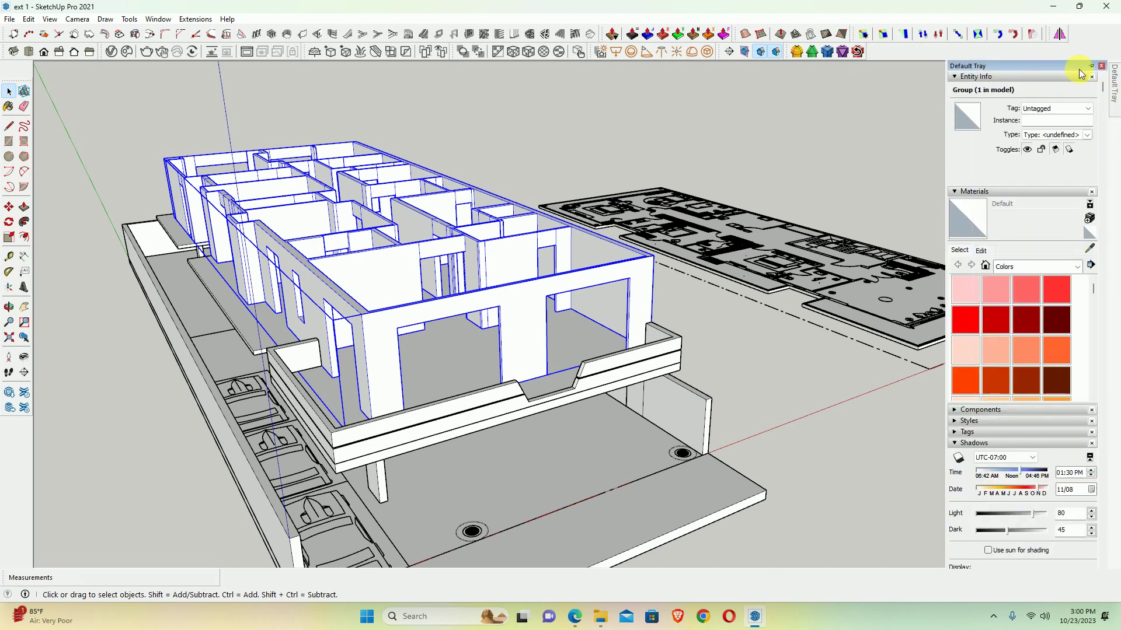
left_click(1090, 66)
left_click(832, 151)
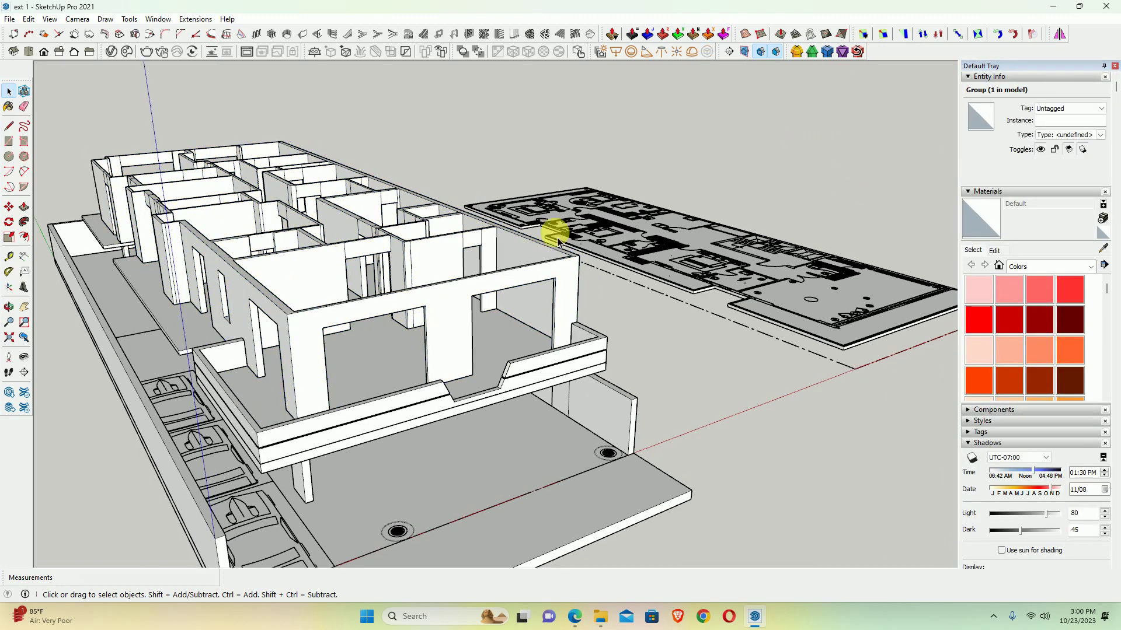
left_click(383, 420)
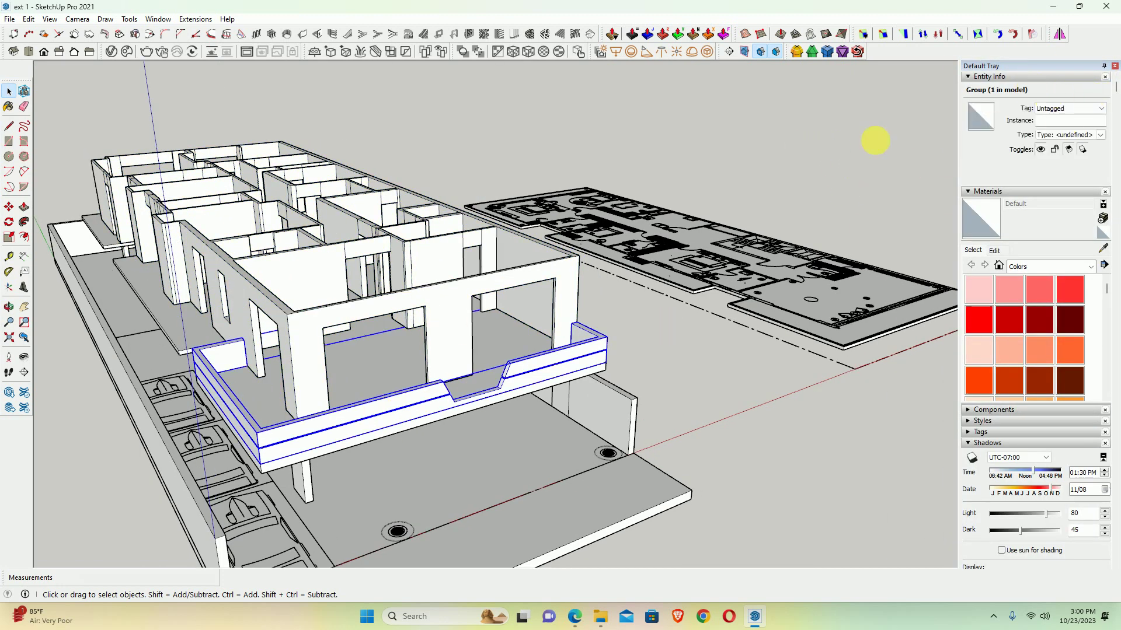
left_click(307, 357)
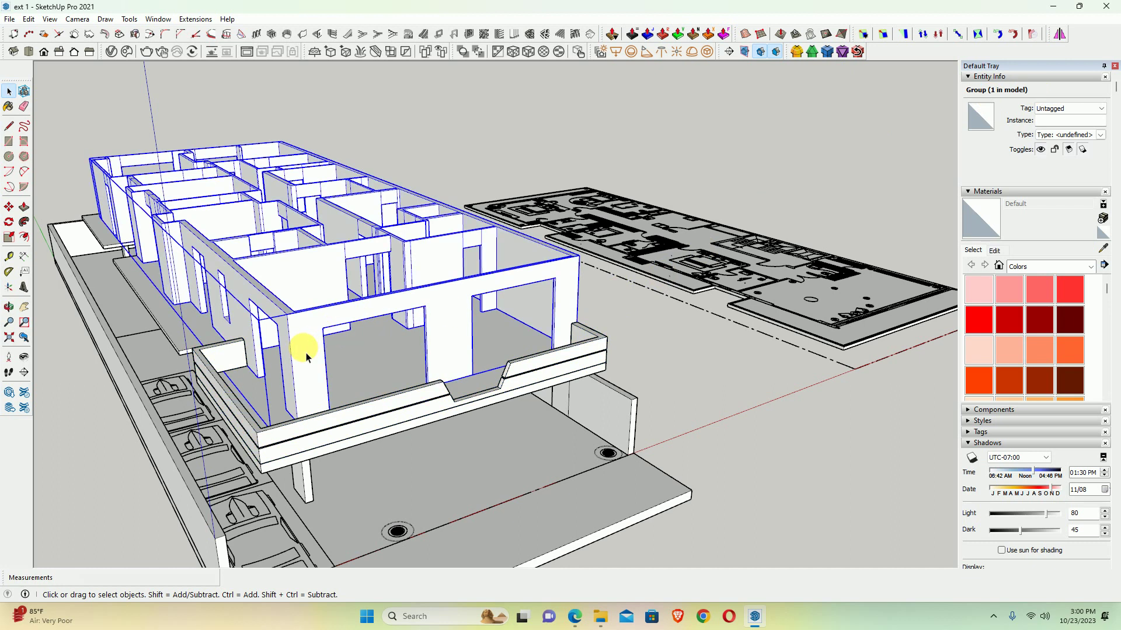
middle_click_drag(288, 405, 439, 347)
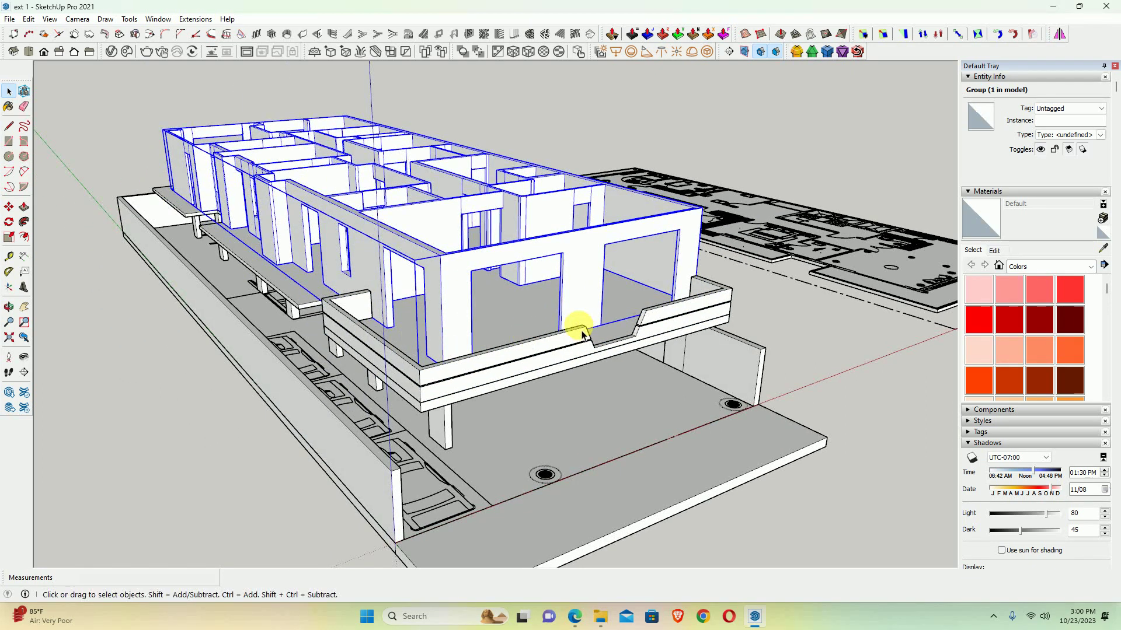
left_click(520, 327)
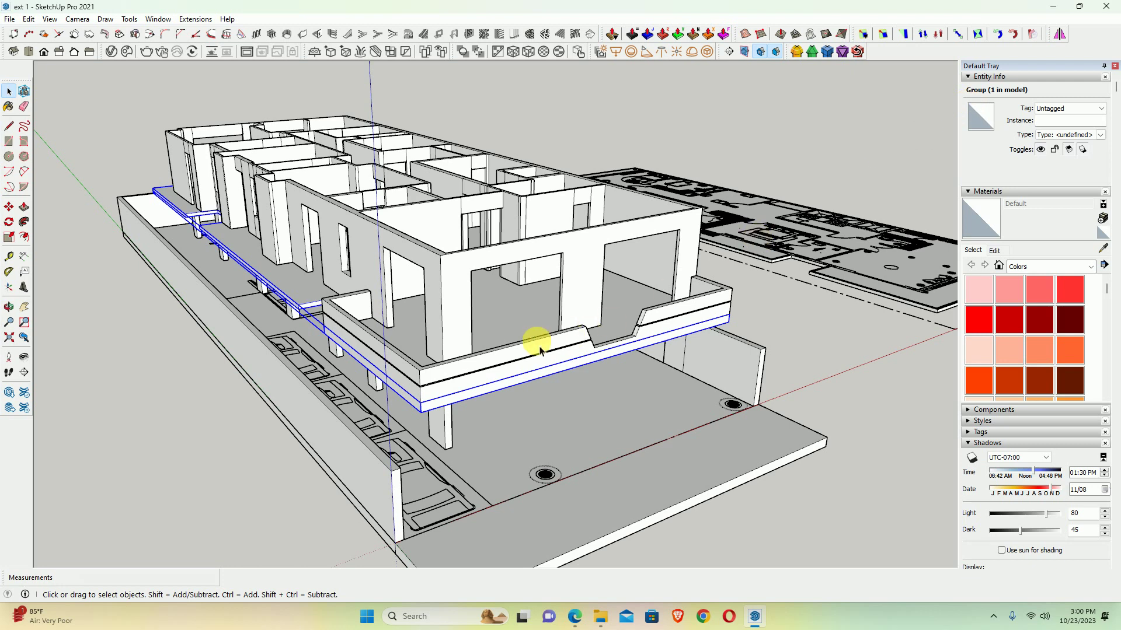
scroll(501, 340, "up", 2)
middle_click_drag(509, 380, 508, 350)
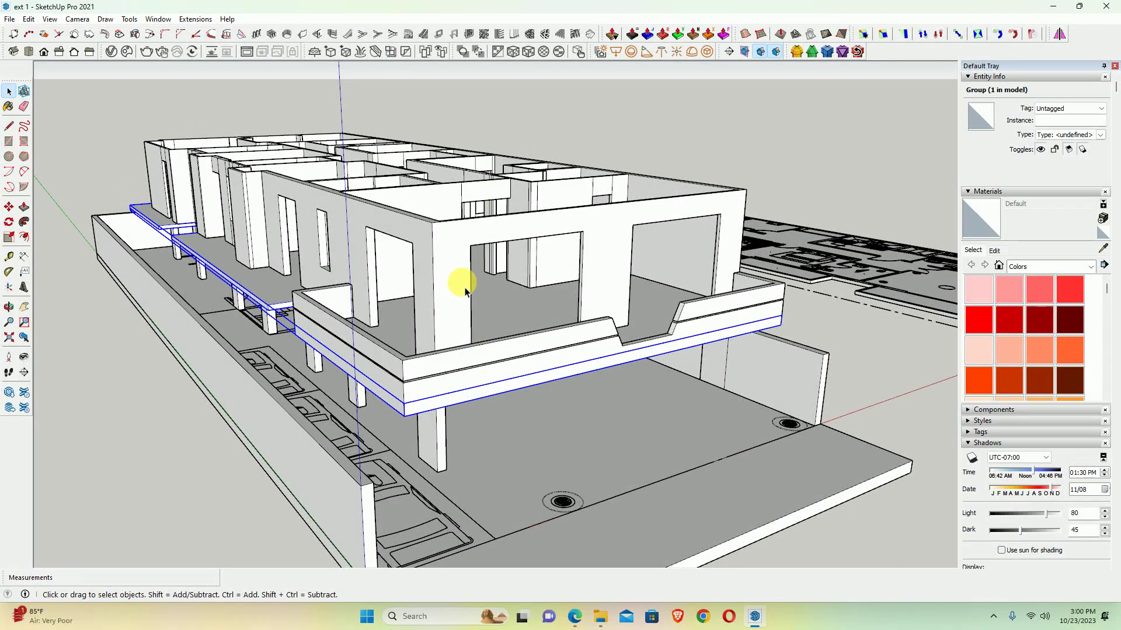
Explode the balcony parapet group and remake it as a component
left_click(489, 382)
right_click(489, 381)
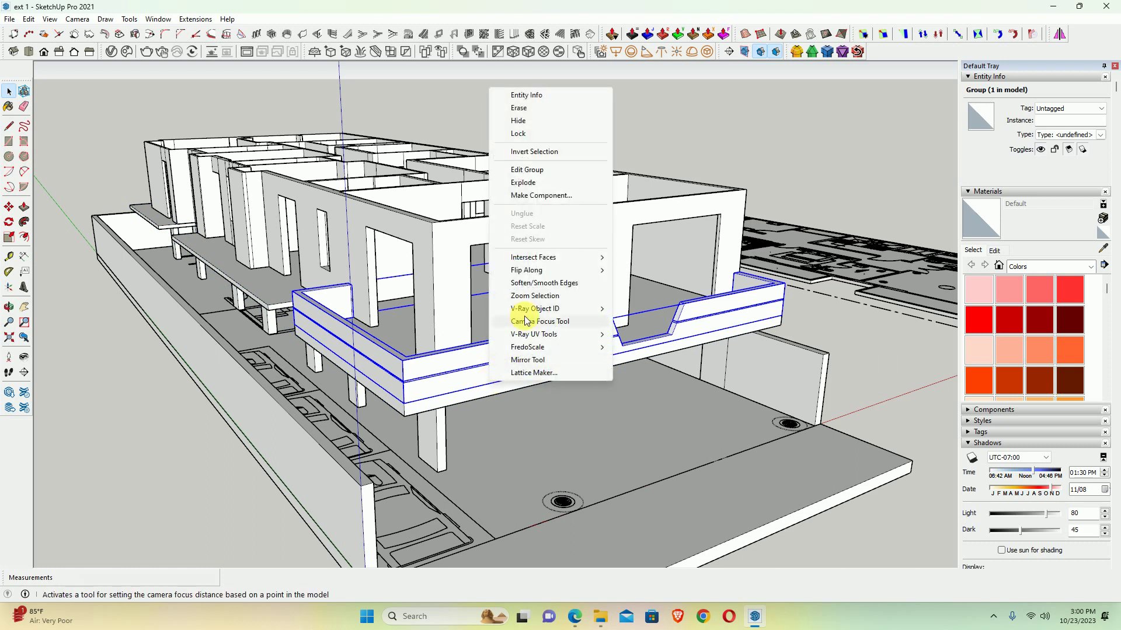
left_click(523, 186)
right_click(495, 344)
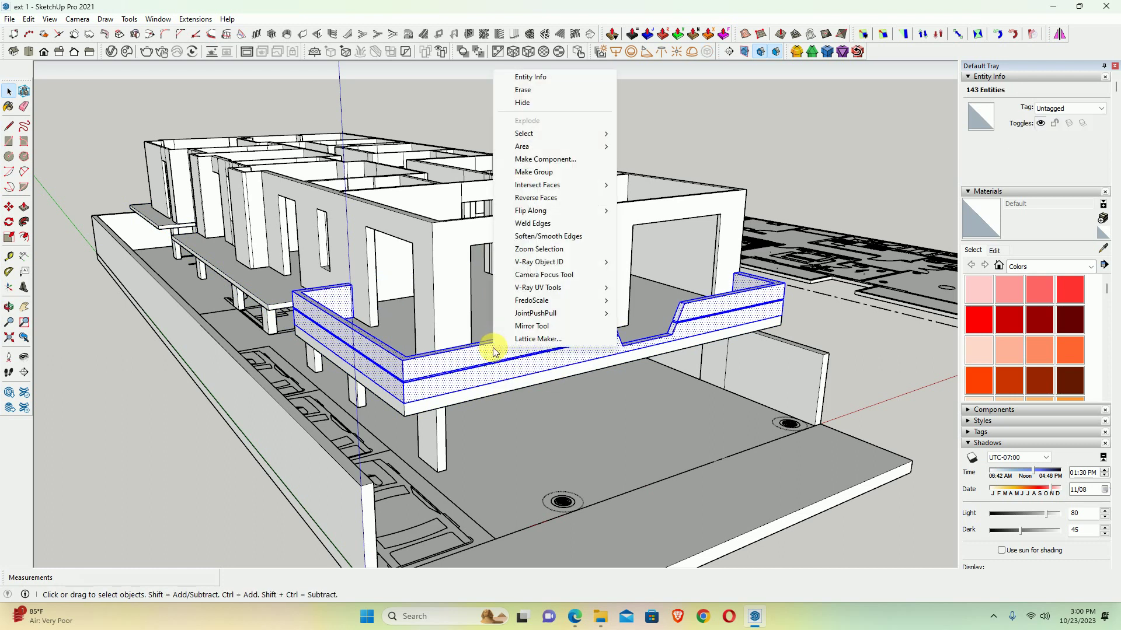
left_click(536, 161)
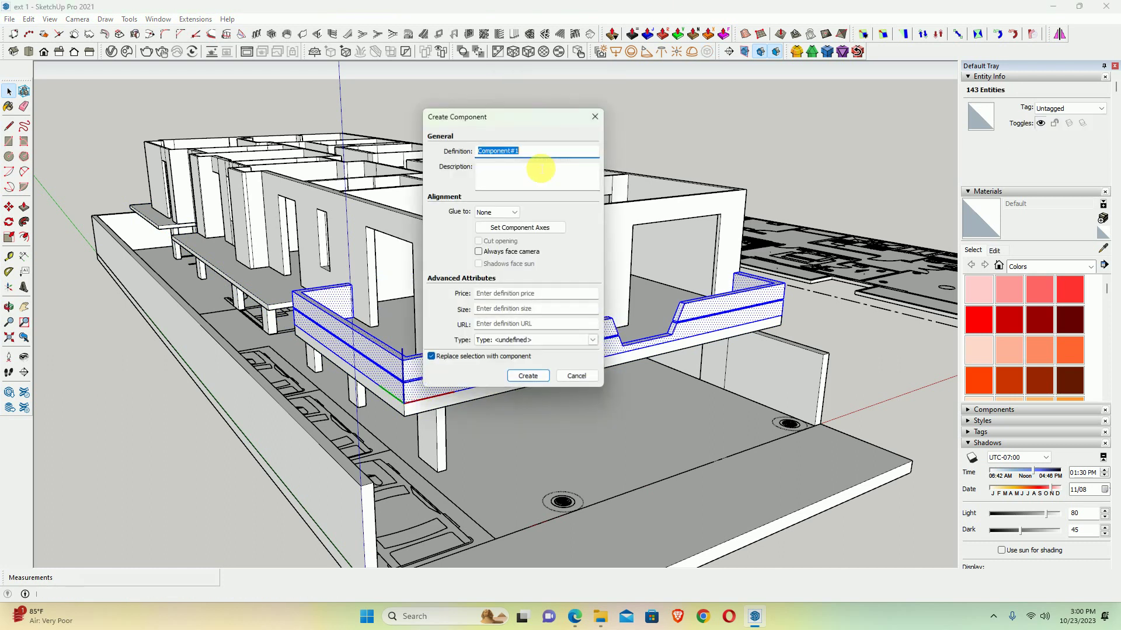
left_click(519, 380)
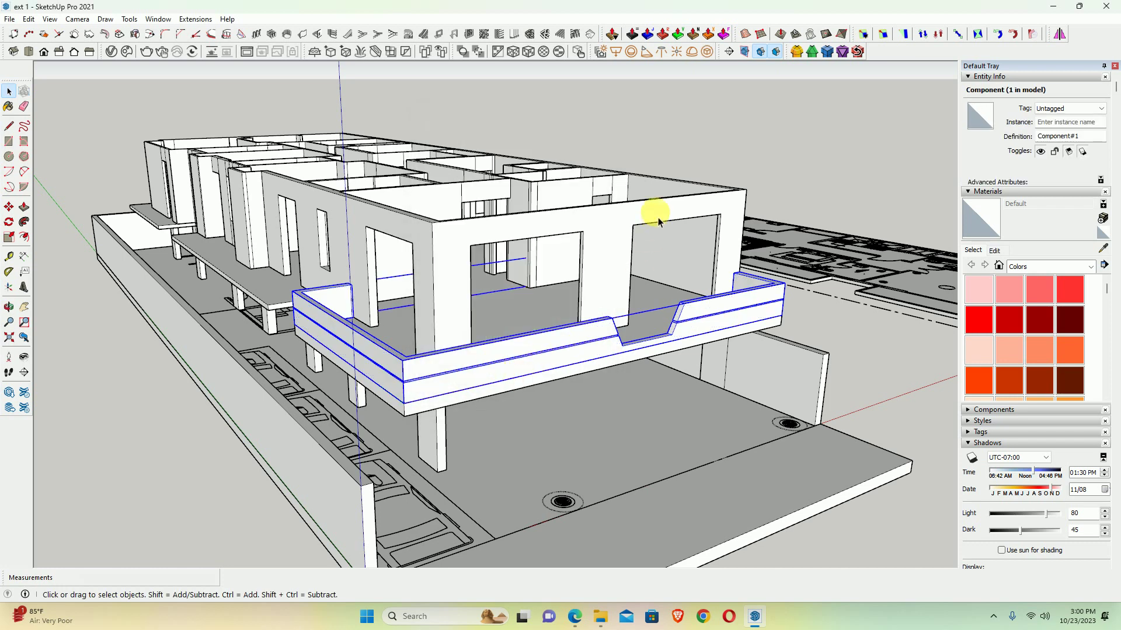
left_click(683, 165)
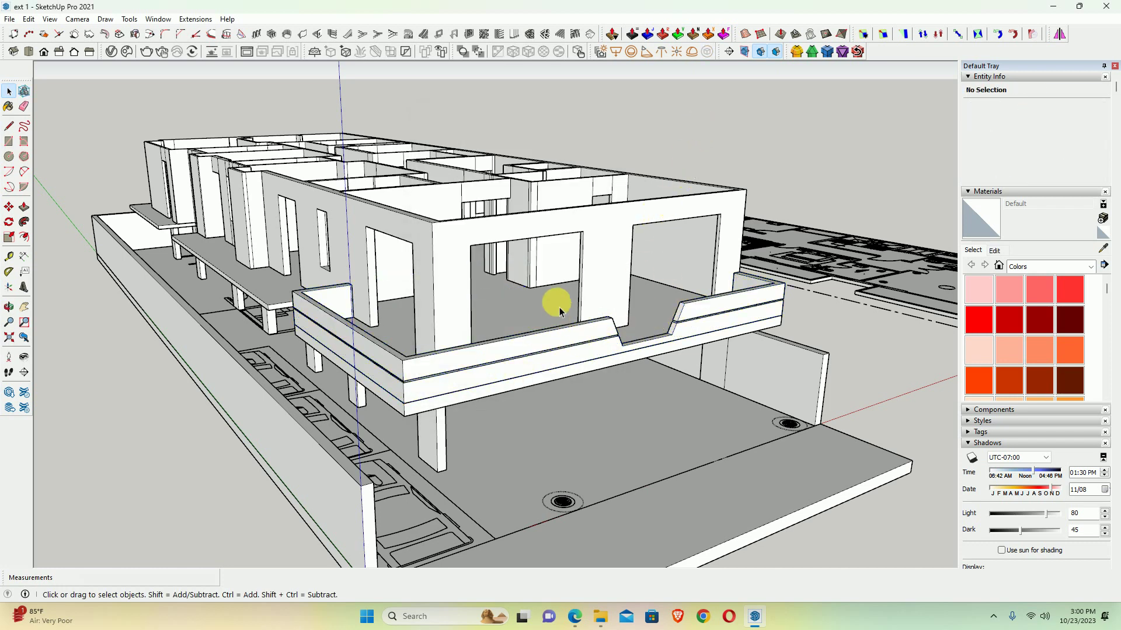
Explode the building walls group and turn the upper-floor walls into a component
middle_click_drag(519, 372, 453, 375)
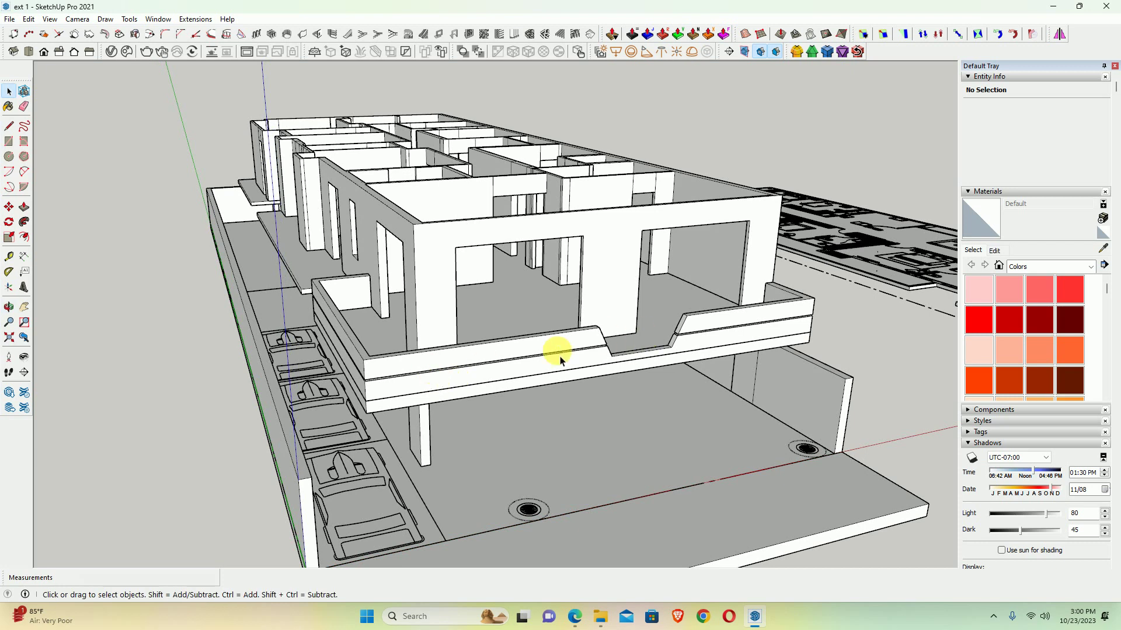
left_click(445, 291)
right_click(440, 284)
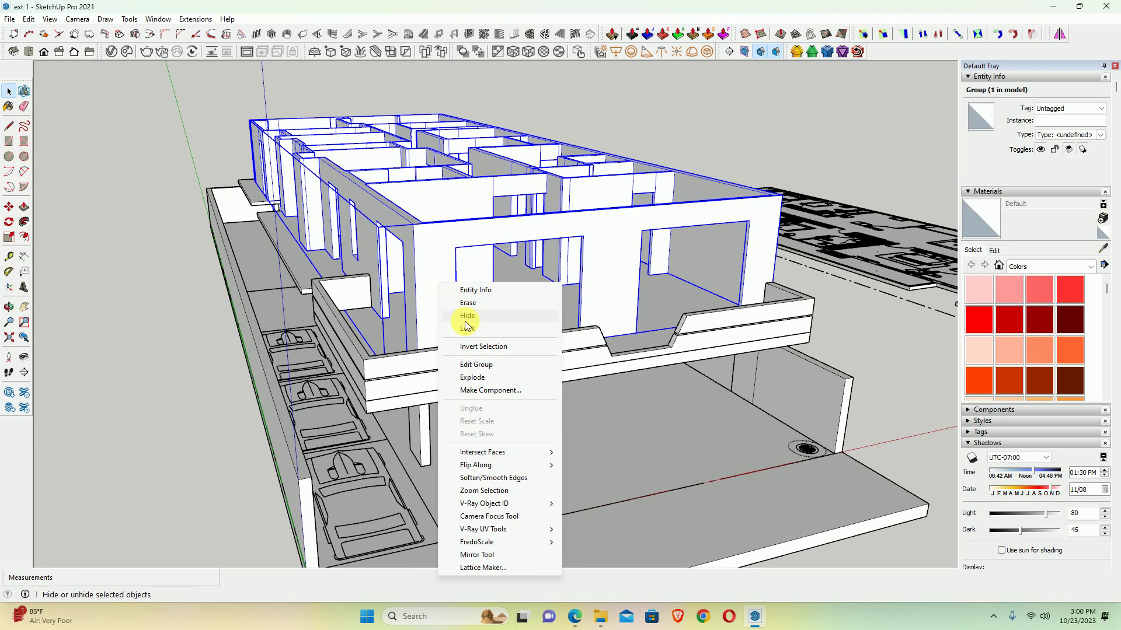
left_click(471, 376)
right_click(426, 241)
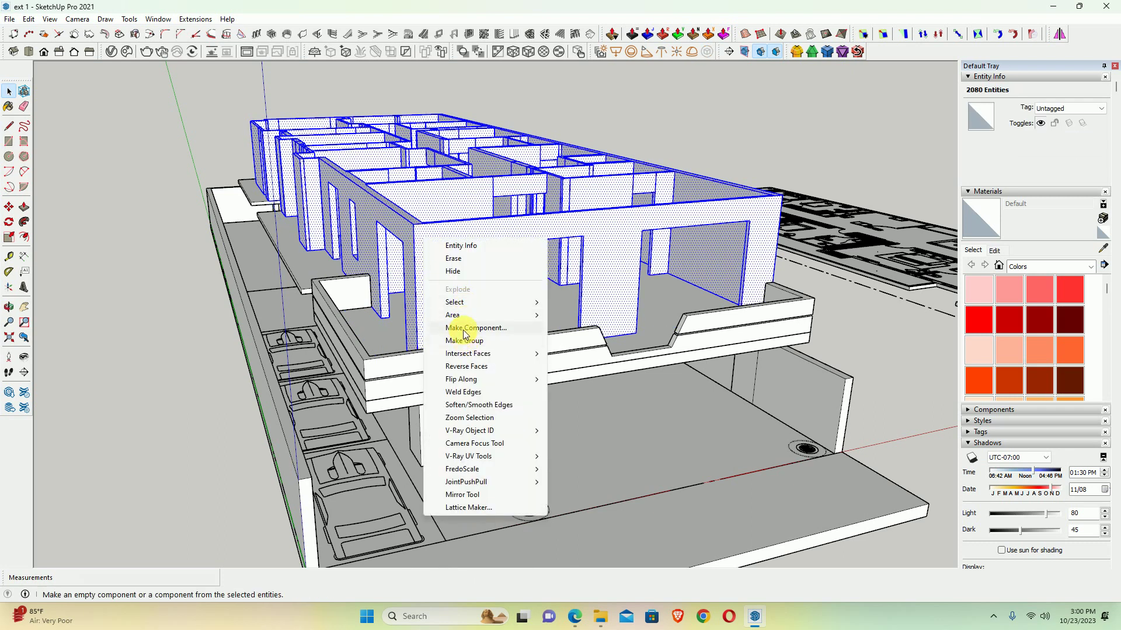
left_click(467, 328)
left_click(527, 376)
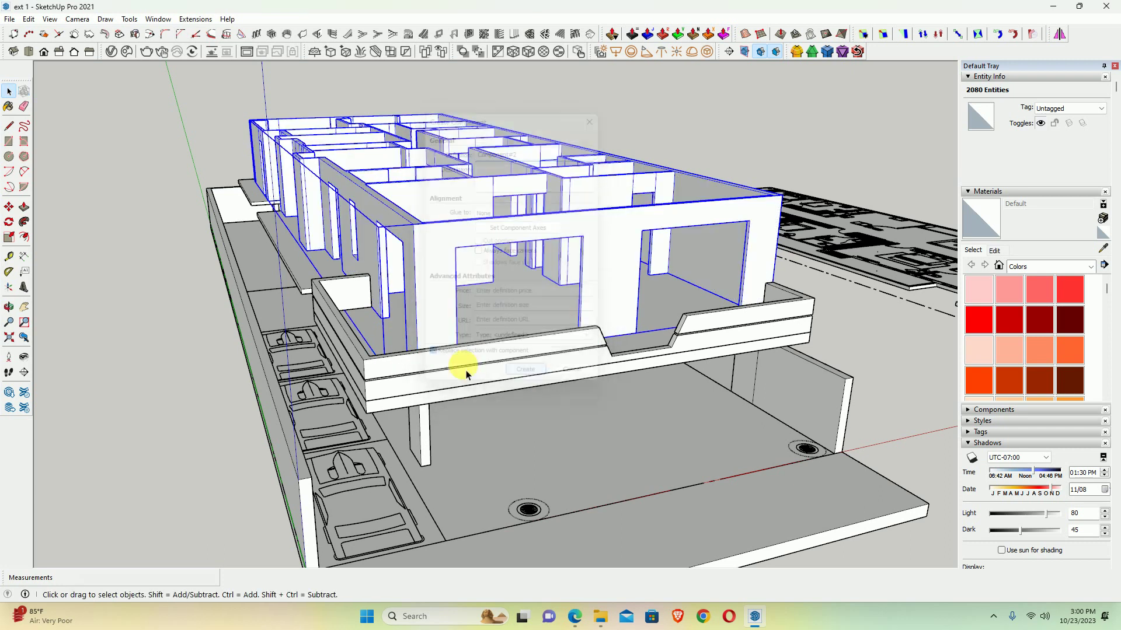
Explode the floor slab group and make the slab with its parapet Component#3
left_click(490, 333)
right_click(503, 321)
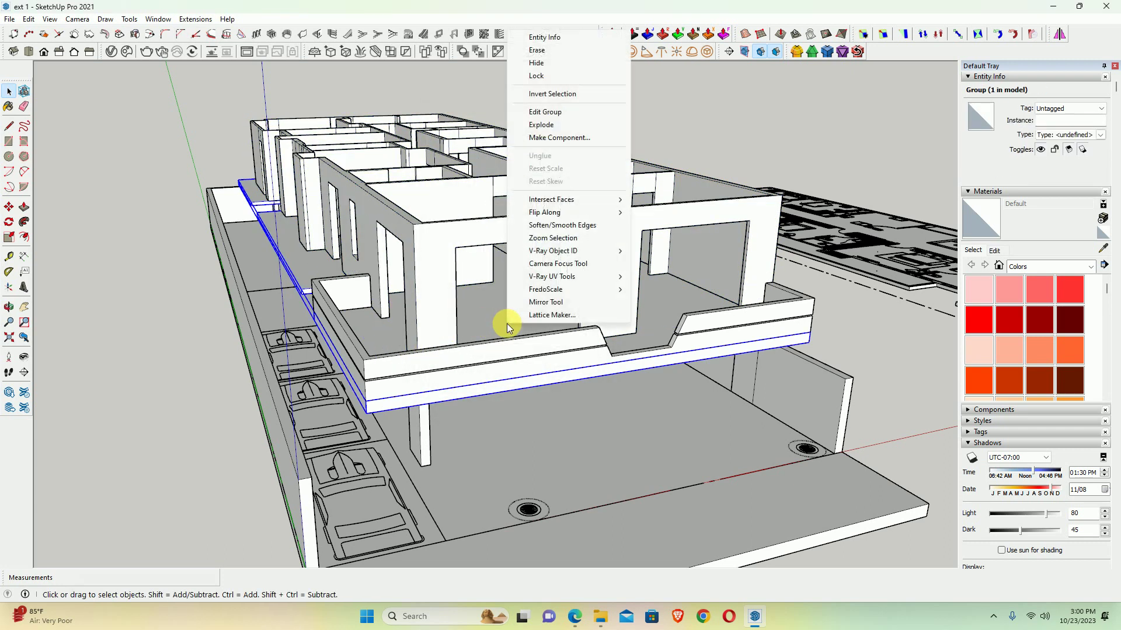
left_click(541, 125)
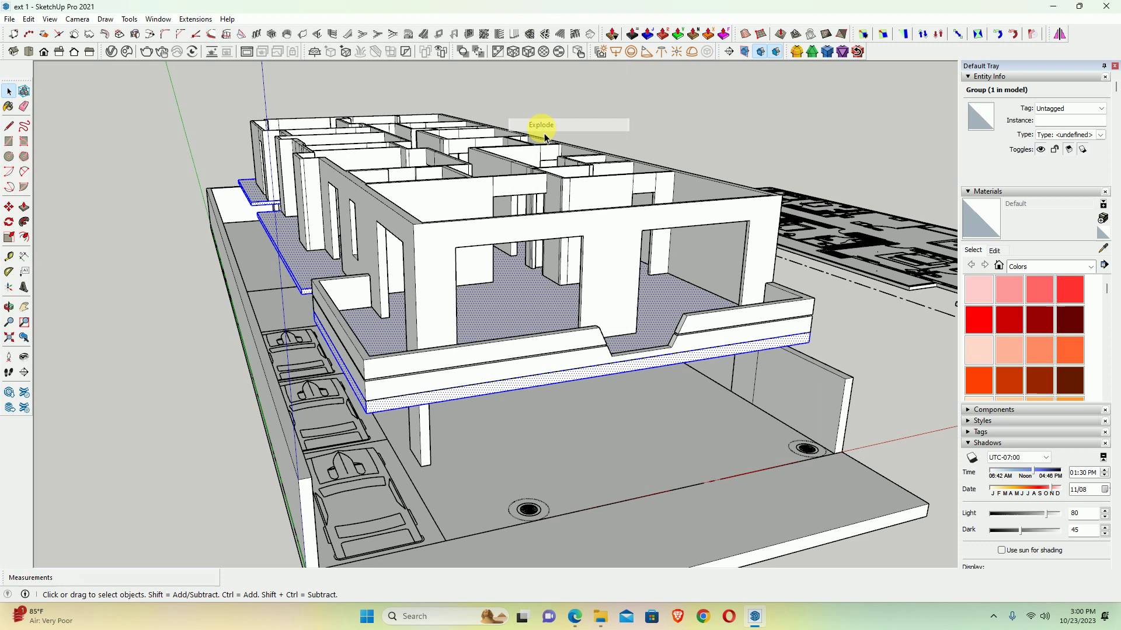
right_click(528, 312)
left_click(566, 401)
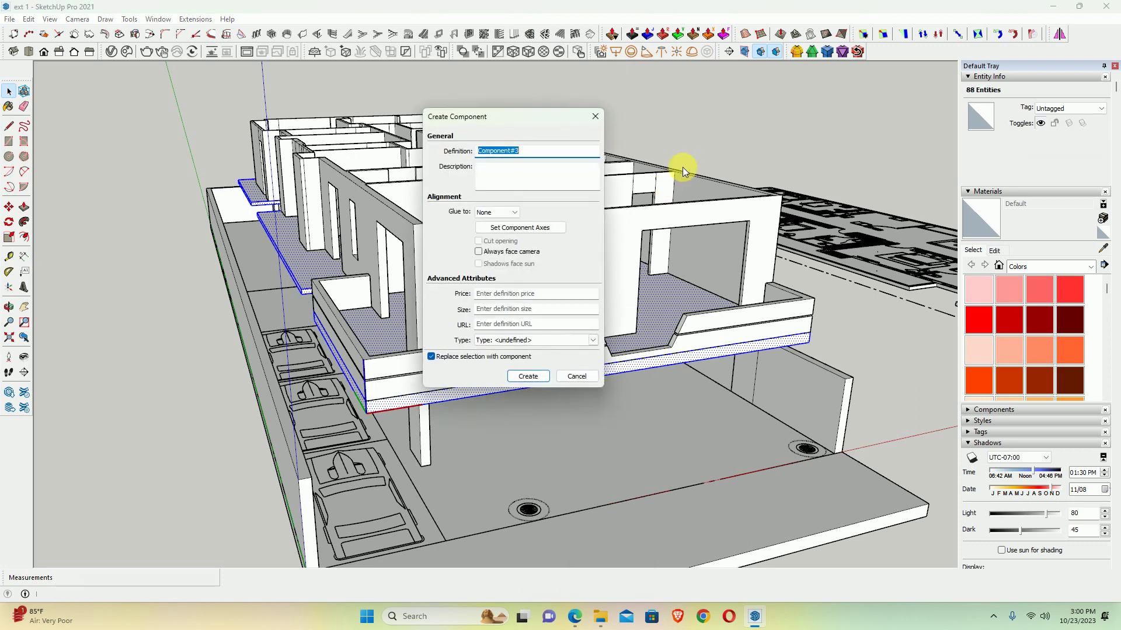
left_click(527, 376)
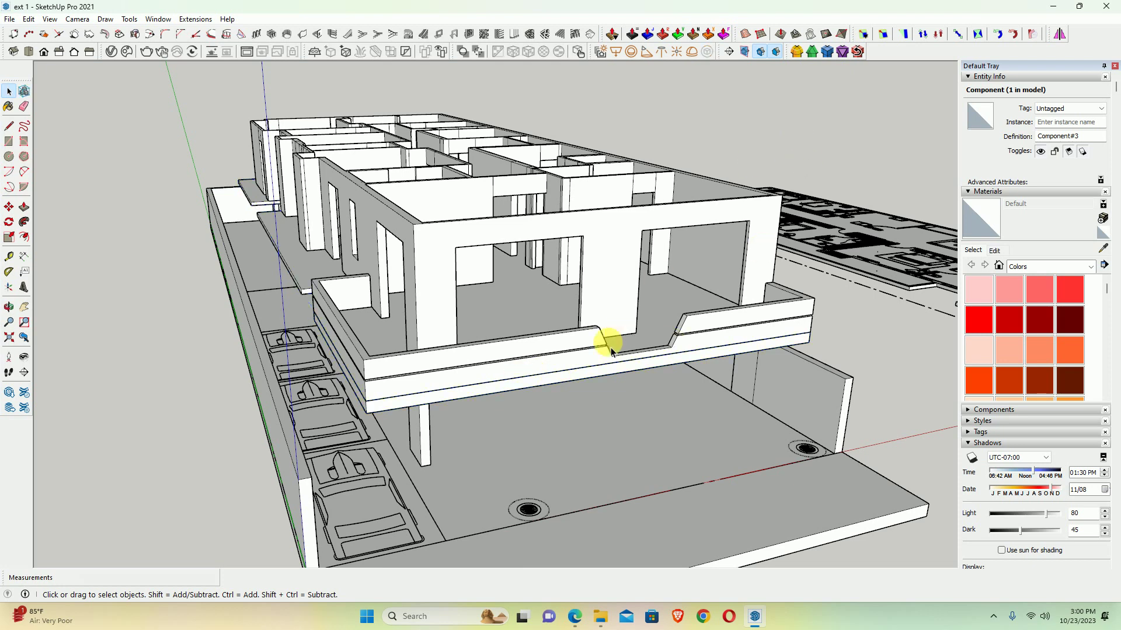
mouse_move(607, 337)
middle_mouse_down()
mouse_move(415, 351)
mouse_move(463, 332)
middle_mouse_up()
Copy the upper-floor walls and slab up one storey from the balcony edge
scroll(521, 358, "up", 2)
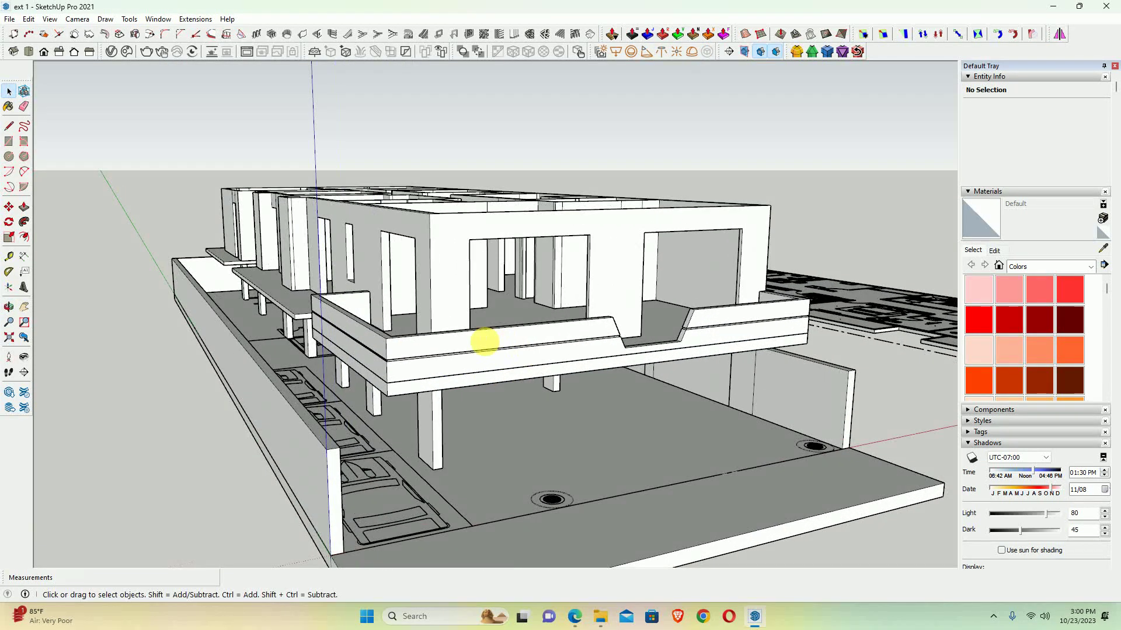
scroll(488, 342, "up", 2)
left_click(432, 385)
left_click(405, 305, "shift")
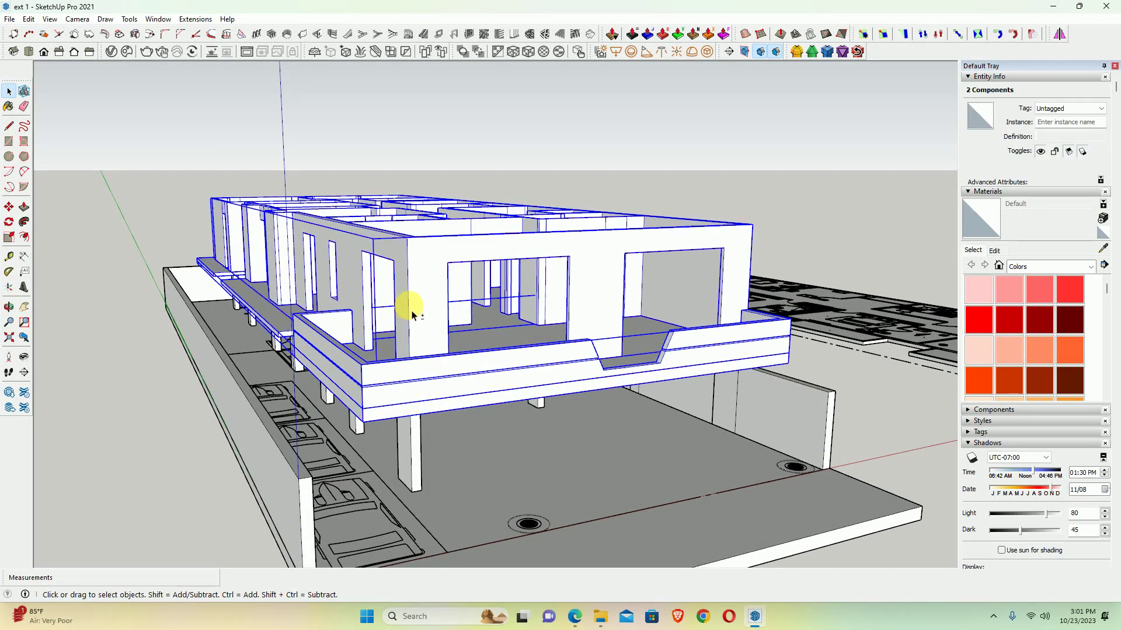
middle_click_drag(412, 375, 576, 353)
scroll(134, 372, "up", 3)
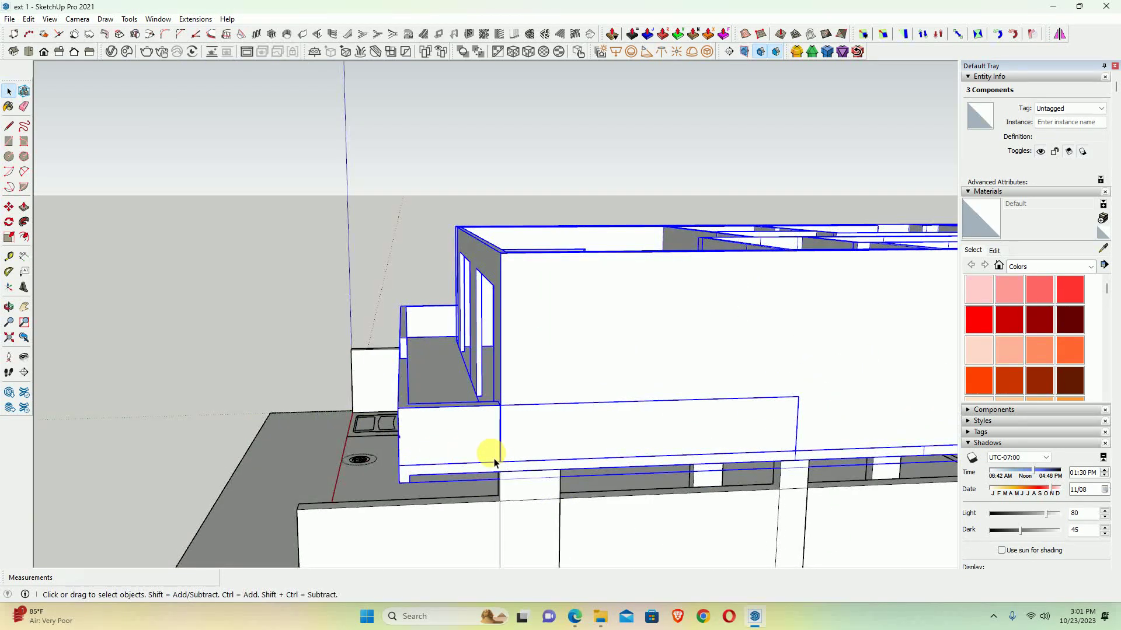
key("m")
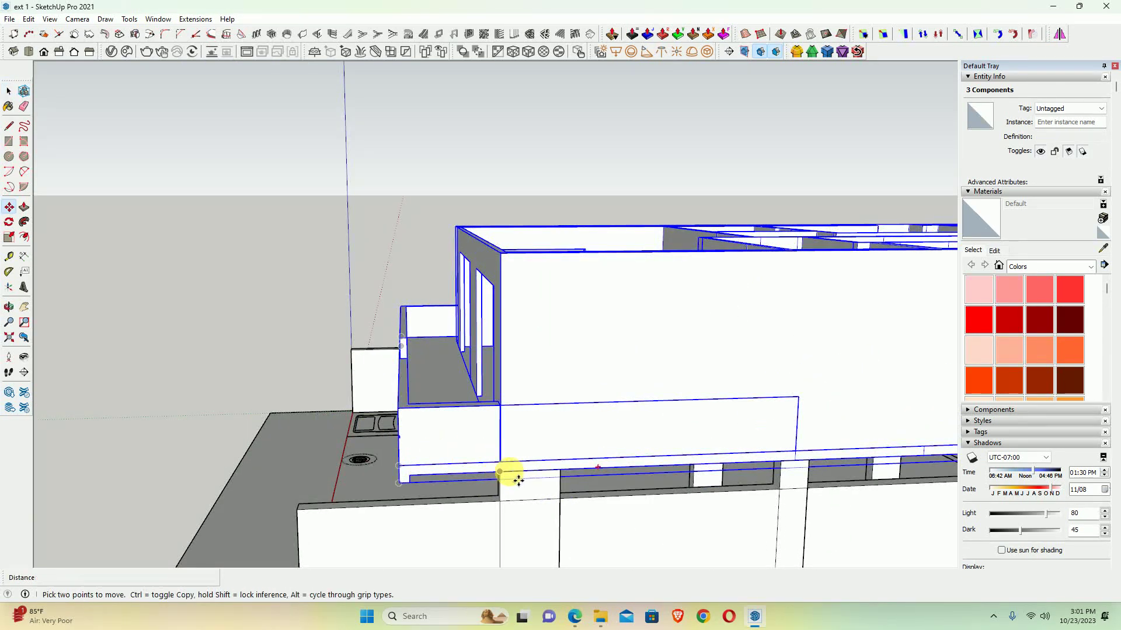
left_click(512, 479)
key("ctrl")
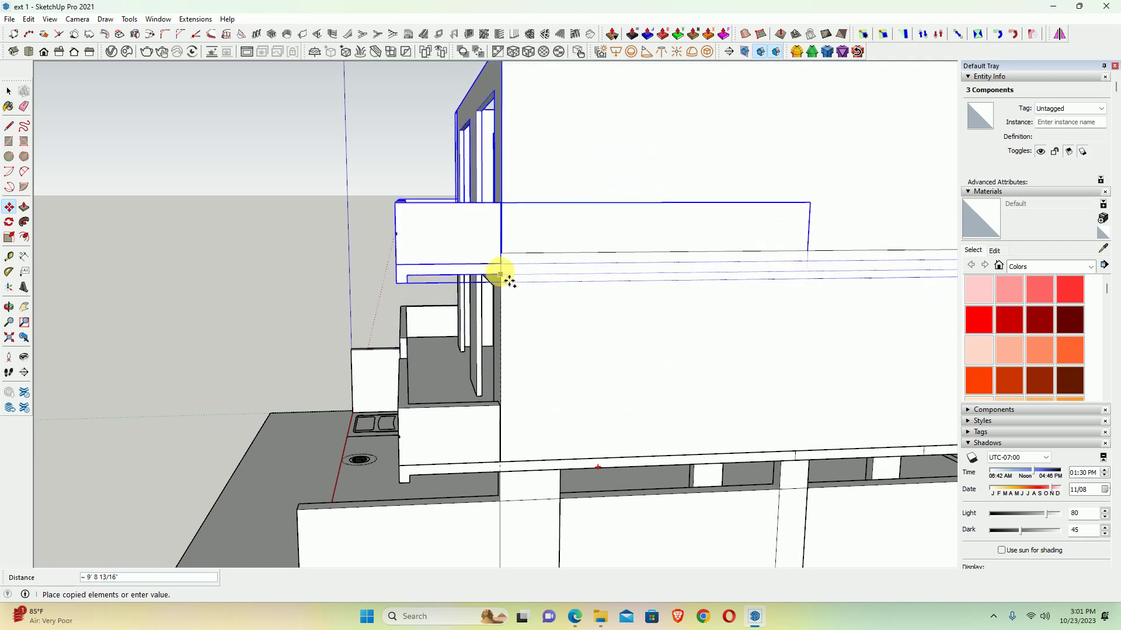
left_click(513, 257)
Repeat the floor copy three times (x3) to make four stacked storeys
scroll(501, 247, "down", 5)
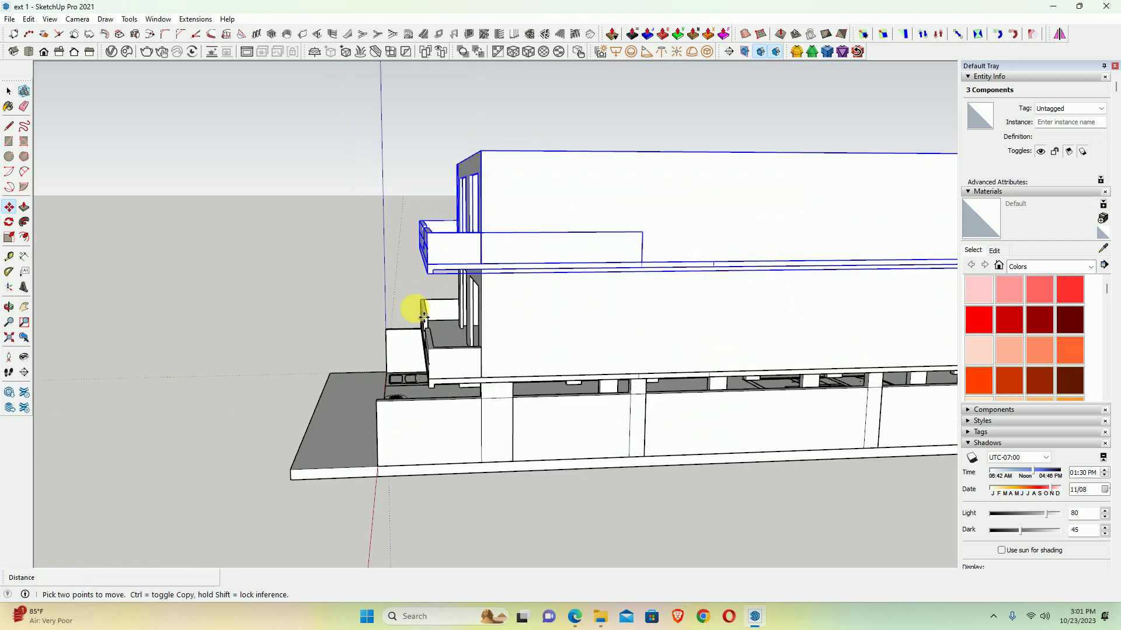
mouse_move(408, 308)
middle_mouse_down()
mouse_move(575, 325)
mouse_move(425, 359)
middle_mouse_up()
key("m")
type("x3")
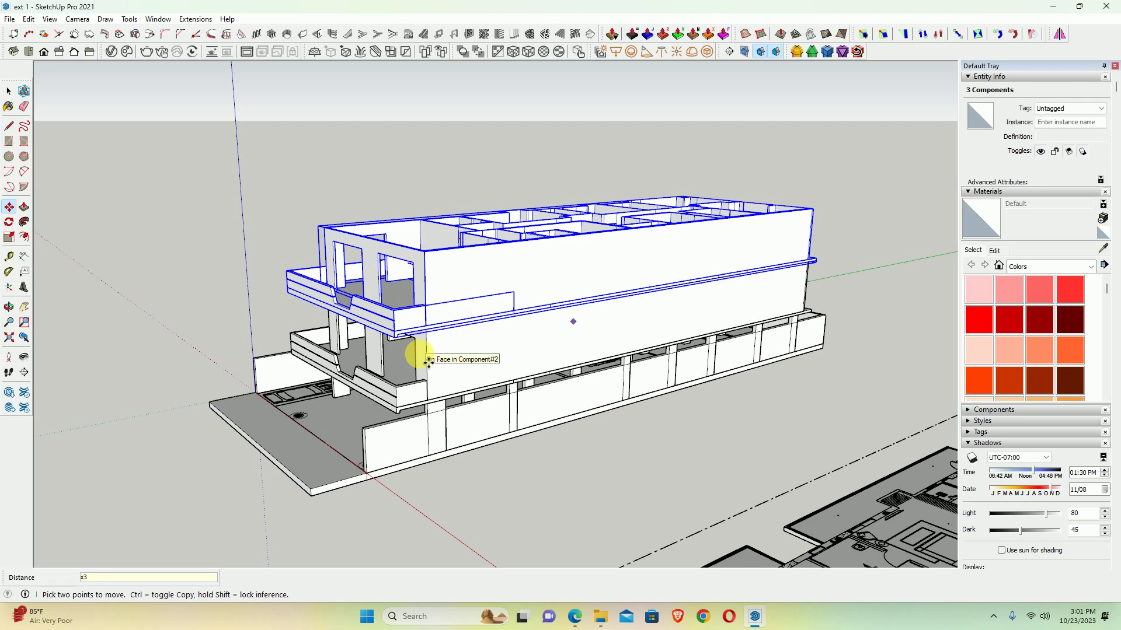
key("Return")
scroll(350, 362, "down", 2)
key("space")
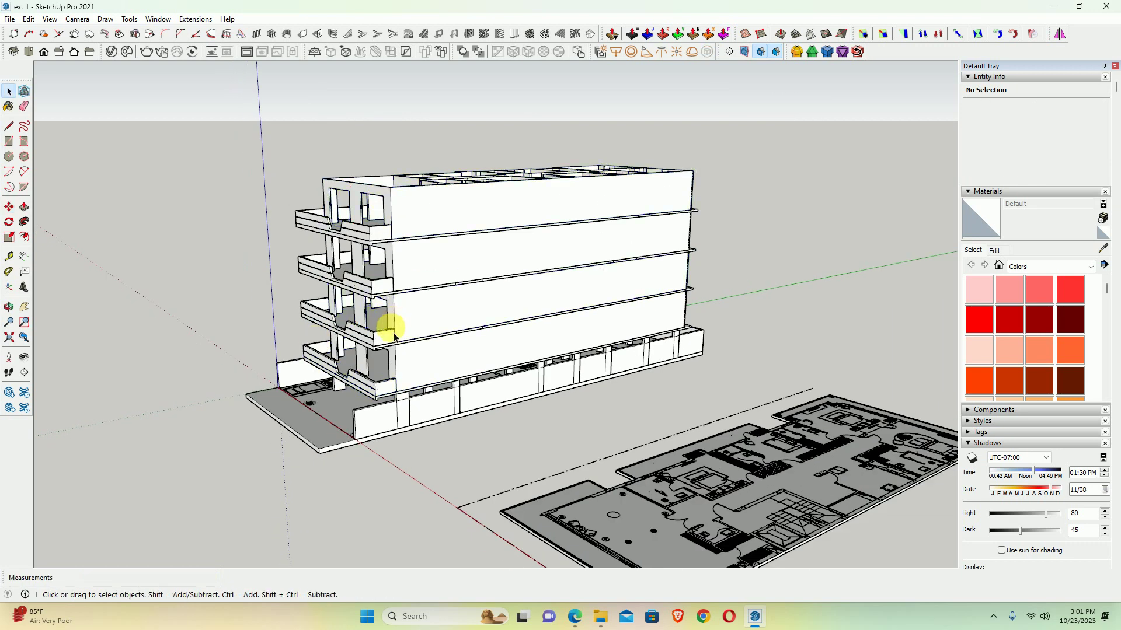
Copy the slab edge band up 32' to cap the roof
scroll(391, 337, "up", 3)
scroll(377, 353, "up", 2)
left_click(376, 365)
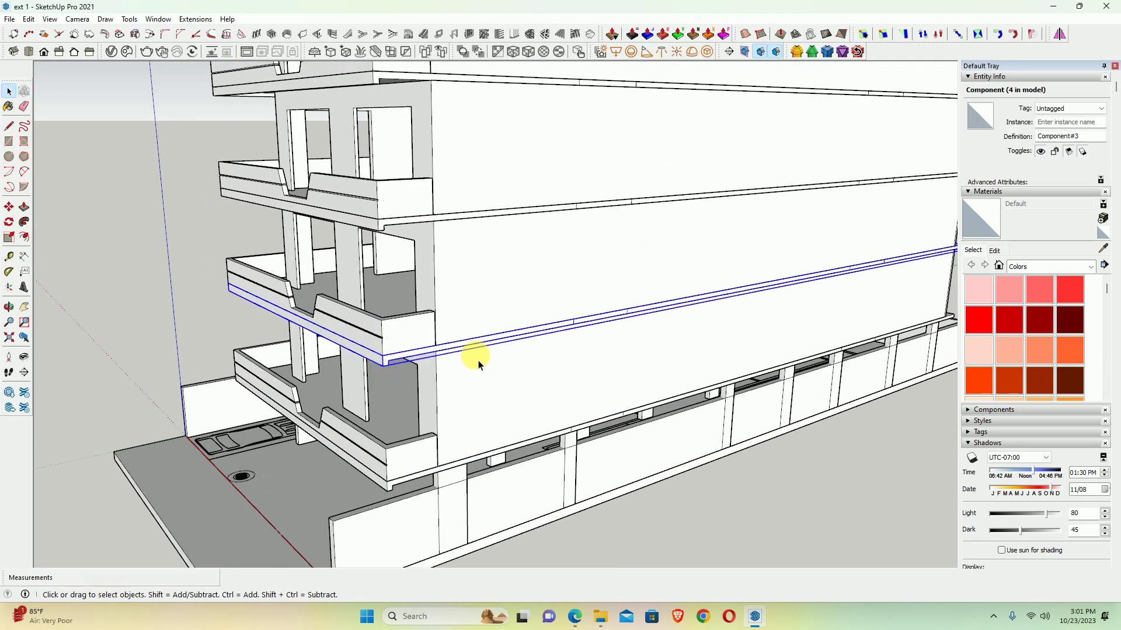
key("m")
left_click(437, 353)
key("ctrl")
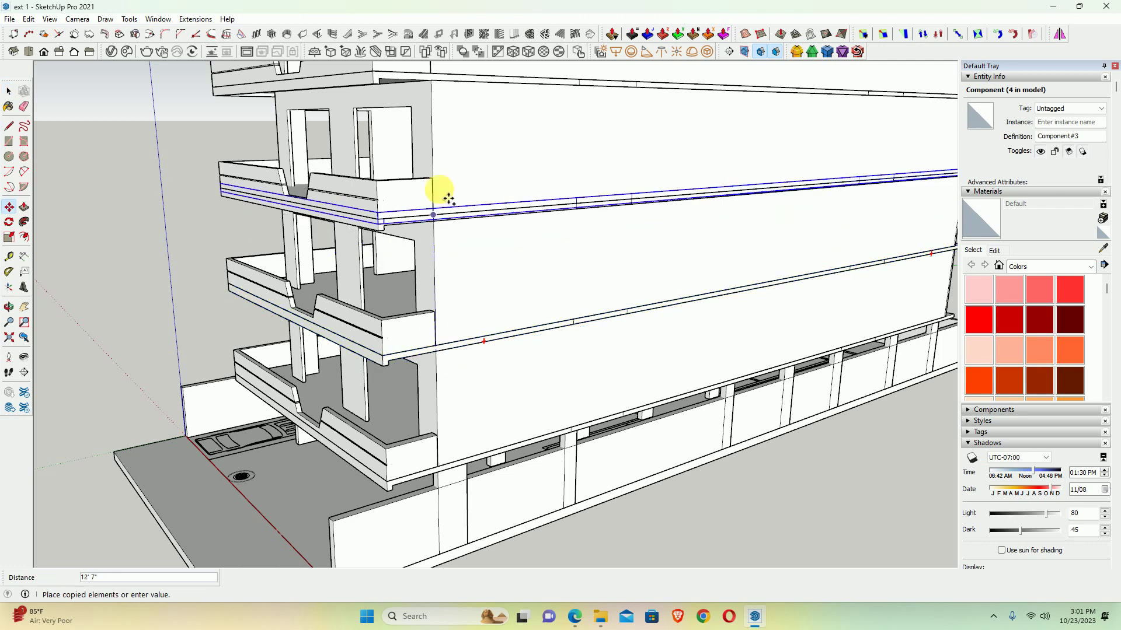
mouse_move(445, 188)
middle_mouse_down()
mouse_move(453, 378)
mouse_move(457, 208)
middle_mouse_up()
left_click(445, 176)
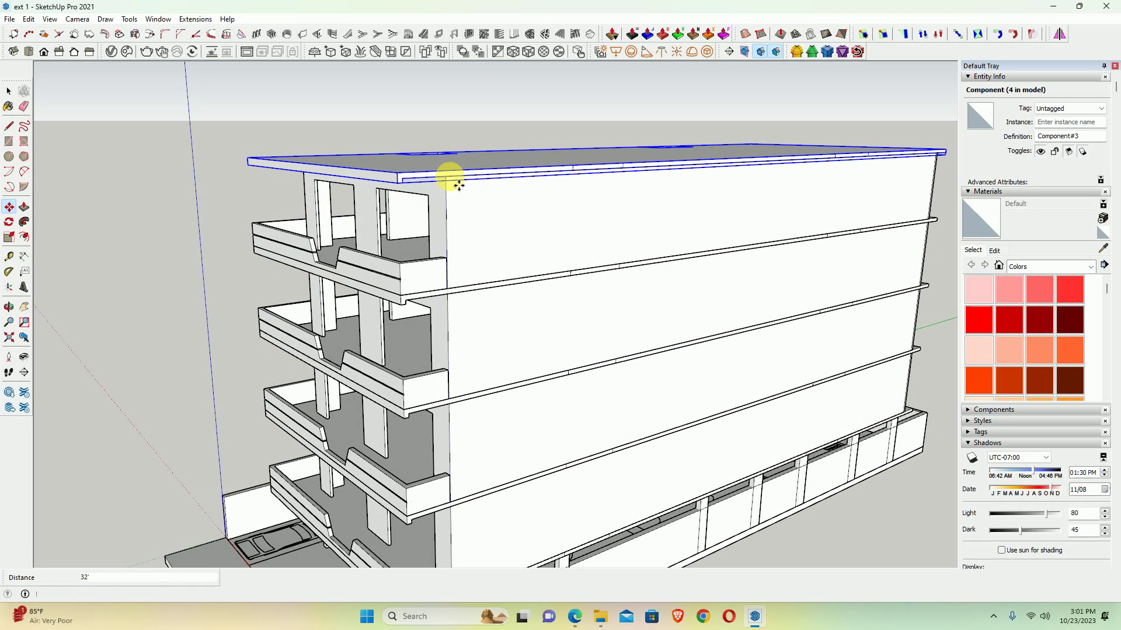
key("space")
scroll(350, 234, "down", 3)
scroll(292, 280, "down", 3)
left_click(206, 412)
scroll(325, 350, "up", 2)
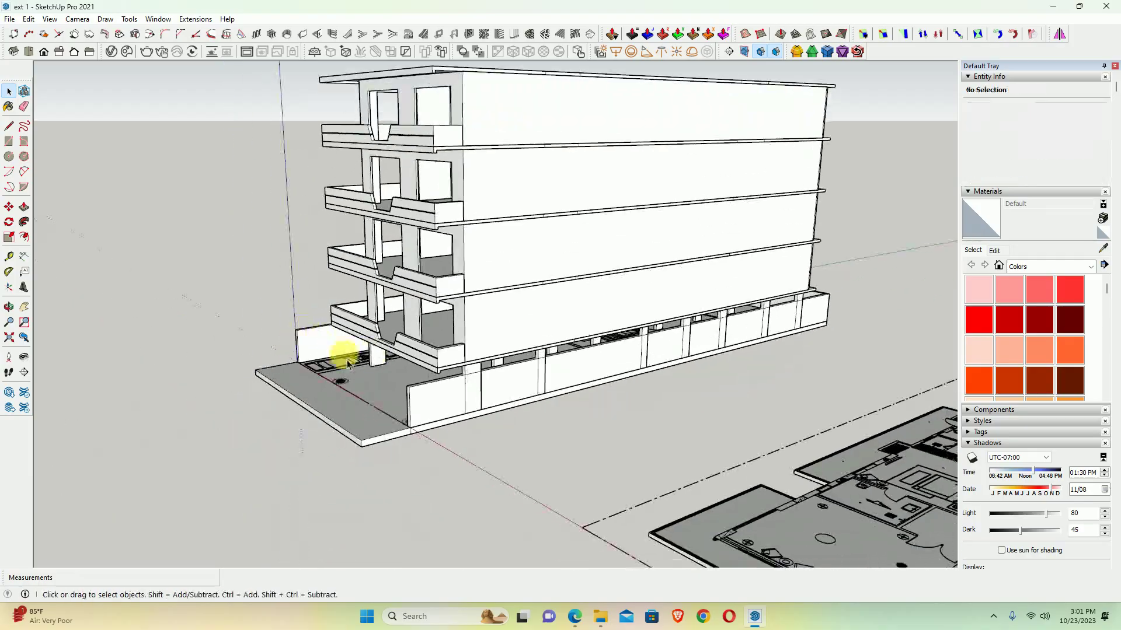
scroll(475, 321, "up", 4)
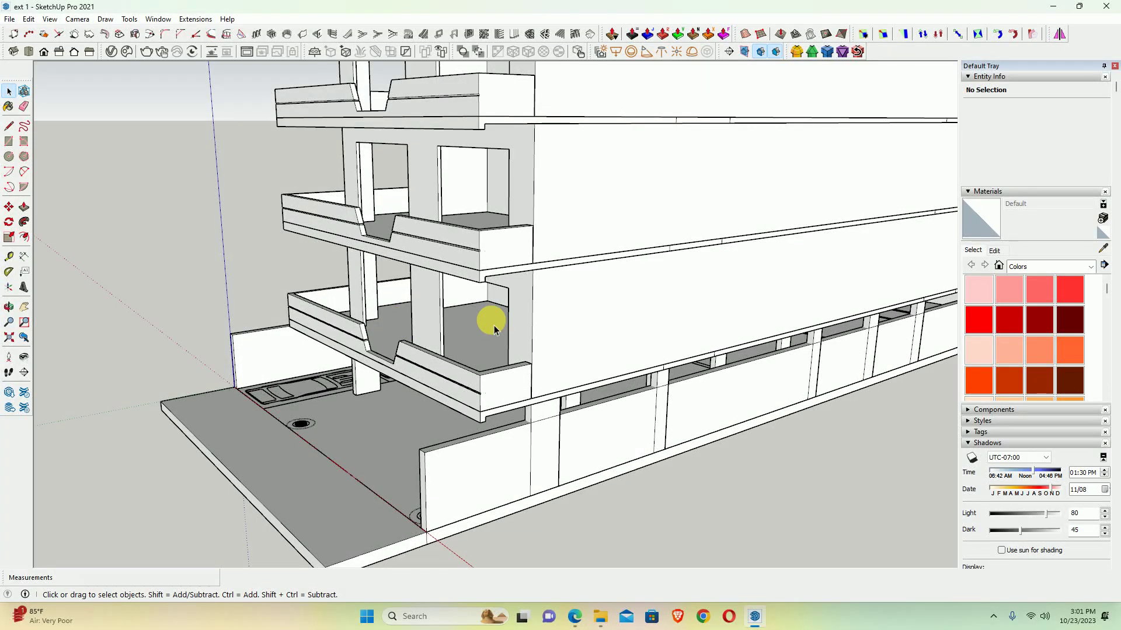
Draw lines closing a new face on the lower slab's corner edge band
mouse_move(493, 330)
middle_mouse_down()
mouse_move(356, 250)
mouse_move(429, 124)
middle_mouse_up()
scroll(426, 323, "up", 5)
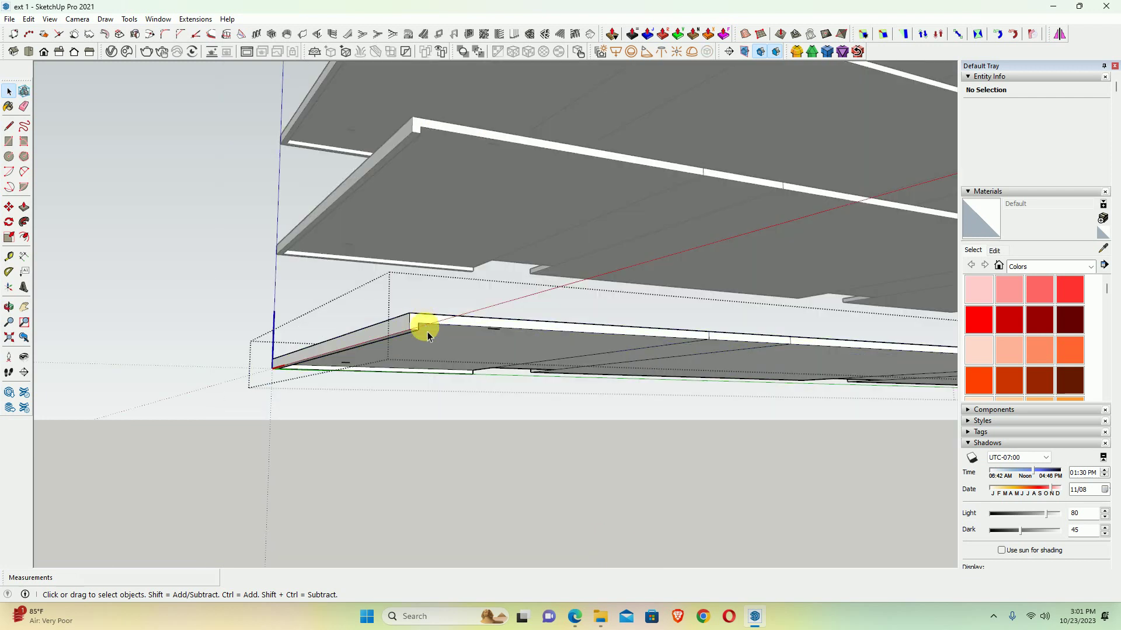
mouse_move(425, 325)
middle_mouse_down()
mouse_move(456, 305)
mouse_move(400, 376)
middle_mouse_up()
scroll(401, 375, "up", 3)
middle_click_drag(351, 317, 68, 351)
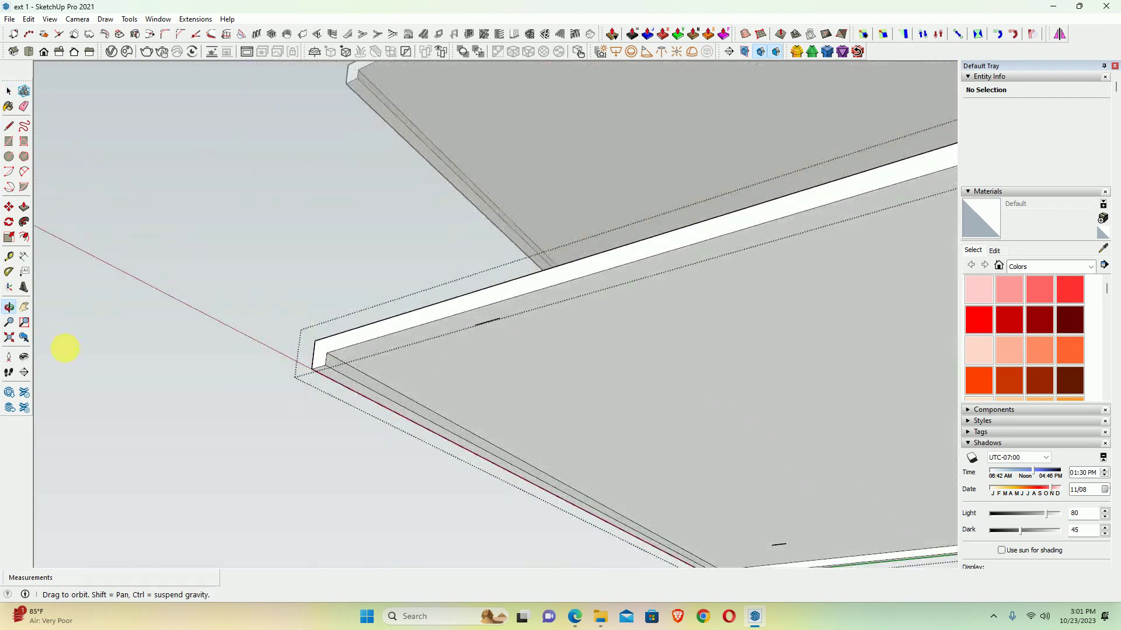
key("l")
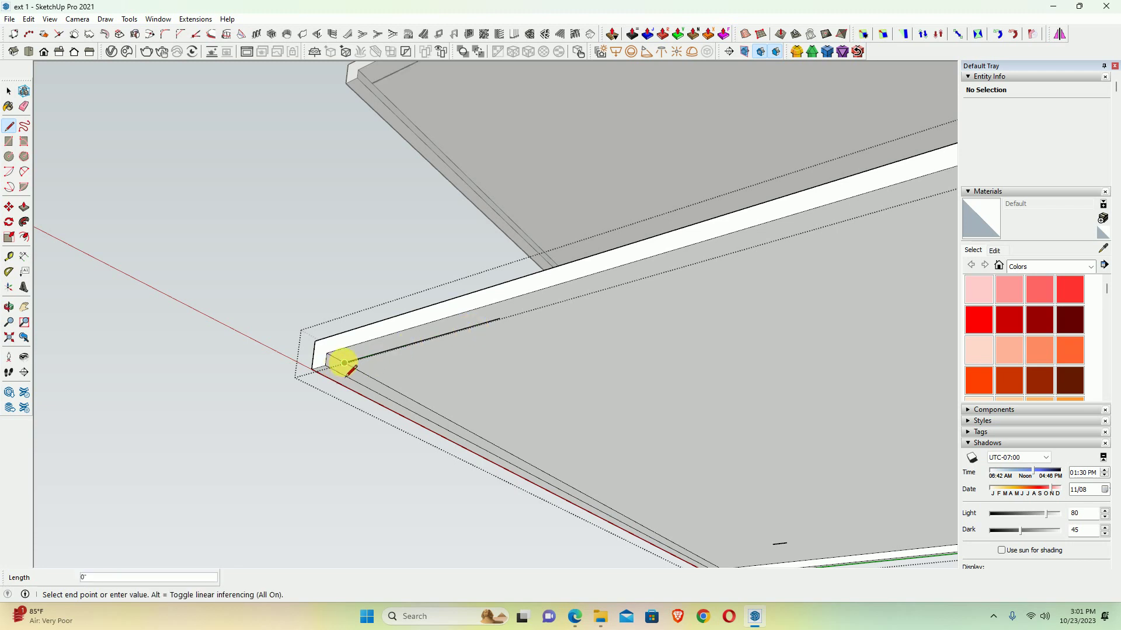
left_click(474, 325)
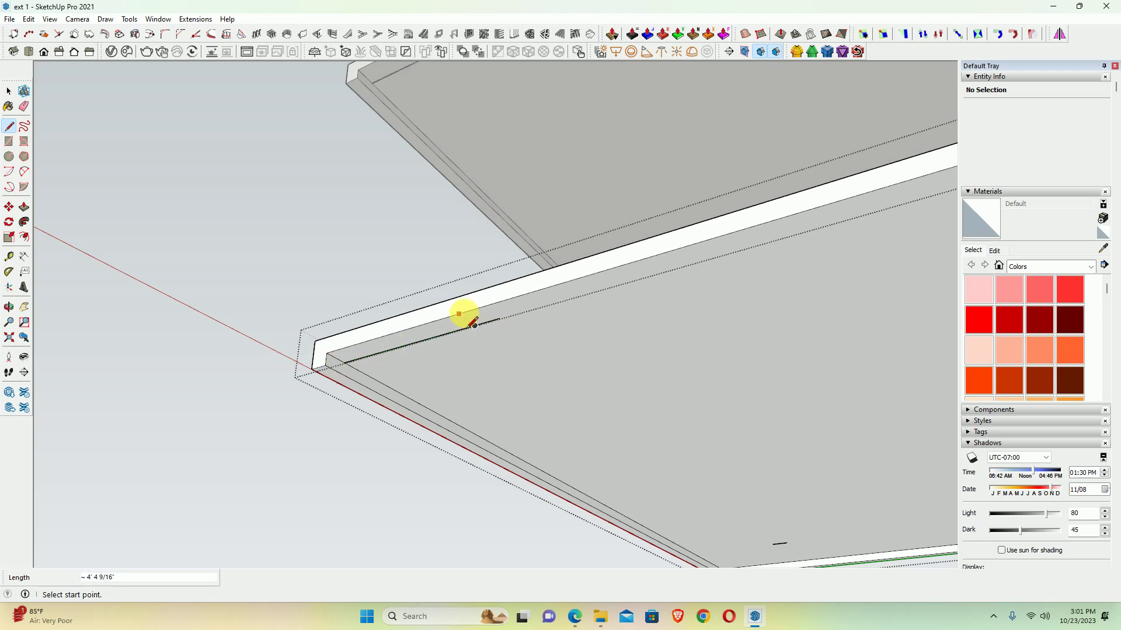
scroll(474, 325, "up", 2)
left_click(480, 328)
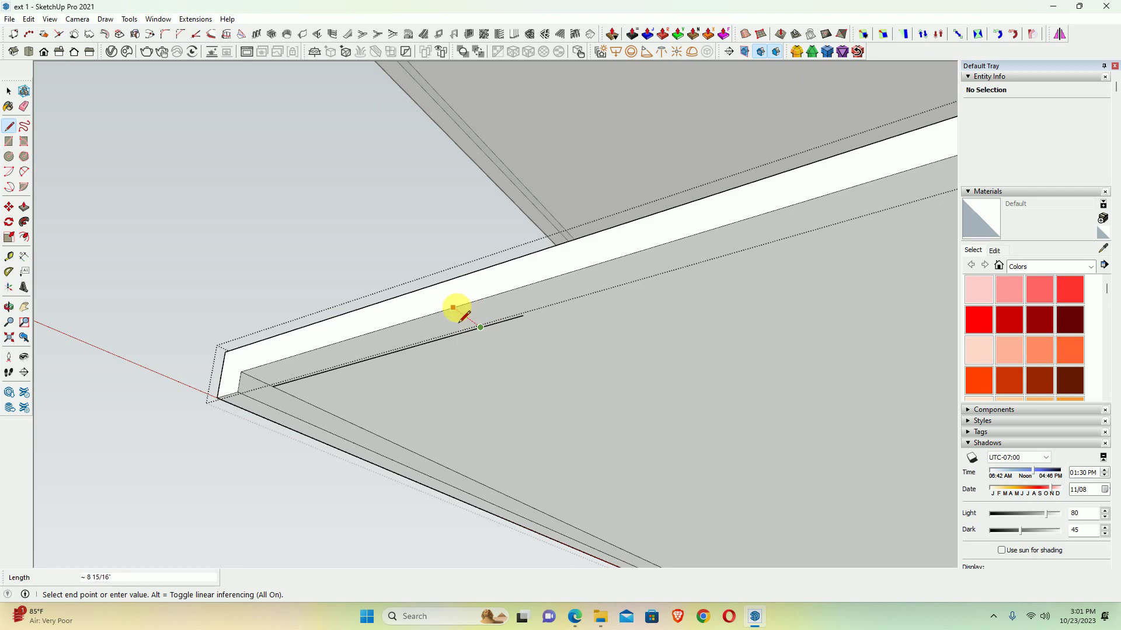
left_click(455, 308)
scroll(458, 309, "down", 1)
Push the new face inward to form a stepped notch and erase stray edges
key("p")
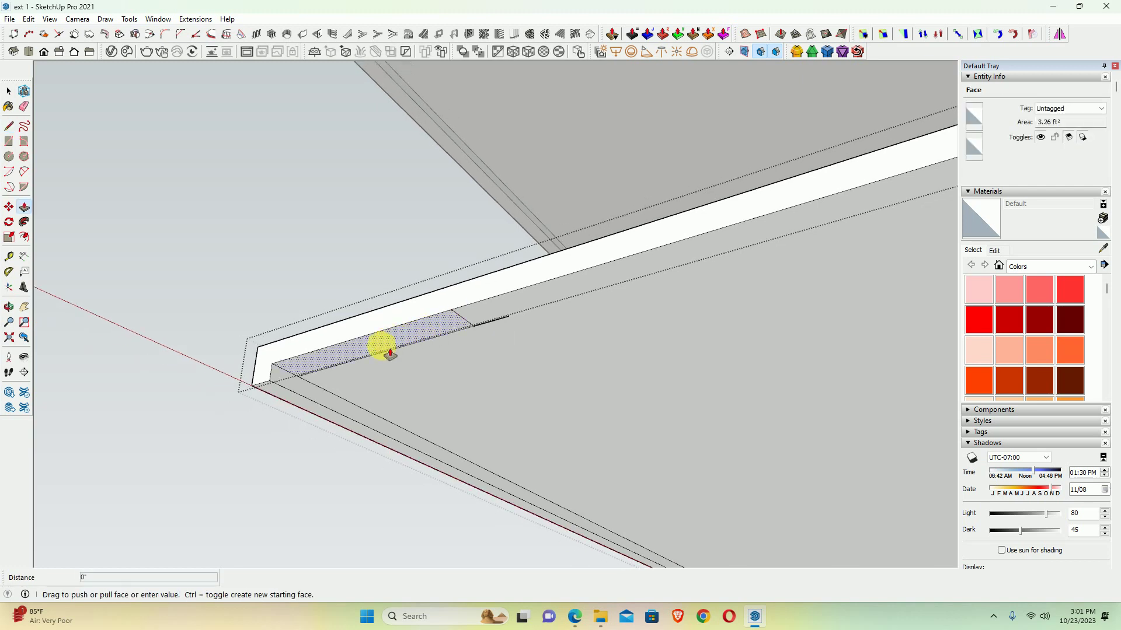
left_click(389, 354)
left_click(270, 387)
scroll(275, 388, "up", 2)
key("e")
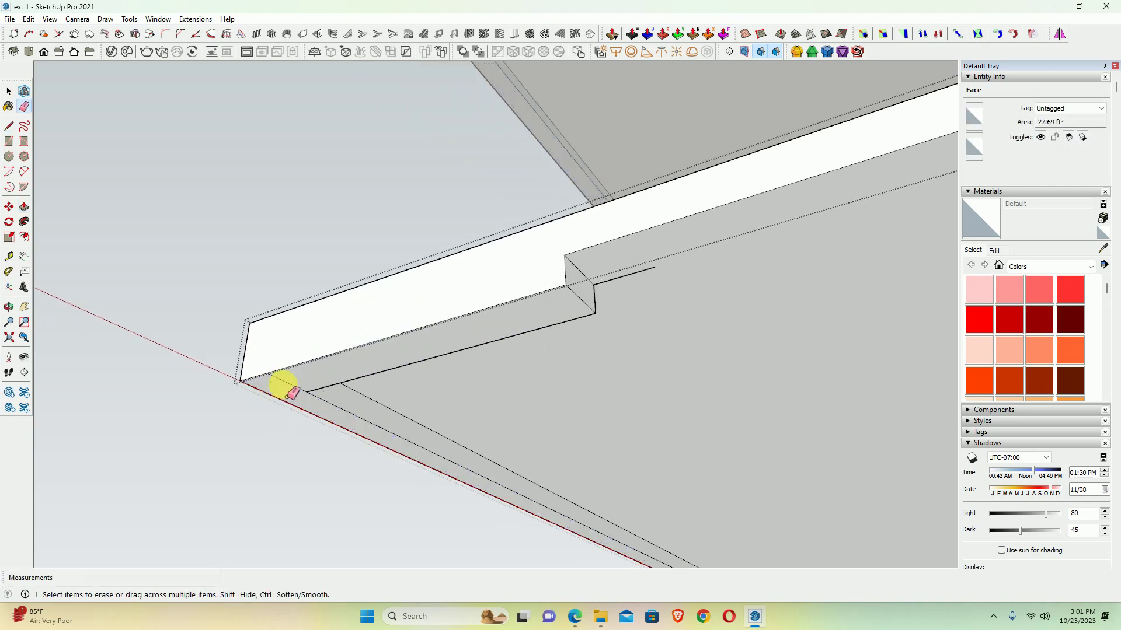
mouse_move(287, 379)
middle_mouse_down()
mouse_move(470, 393)
mouse_move(513, 442)
mouse_move(461, 349)
mouse_move(456, 368)
middle_mouse_up()
scroll(470, 251, "up", 1)
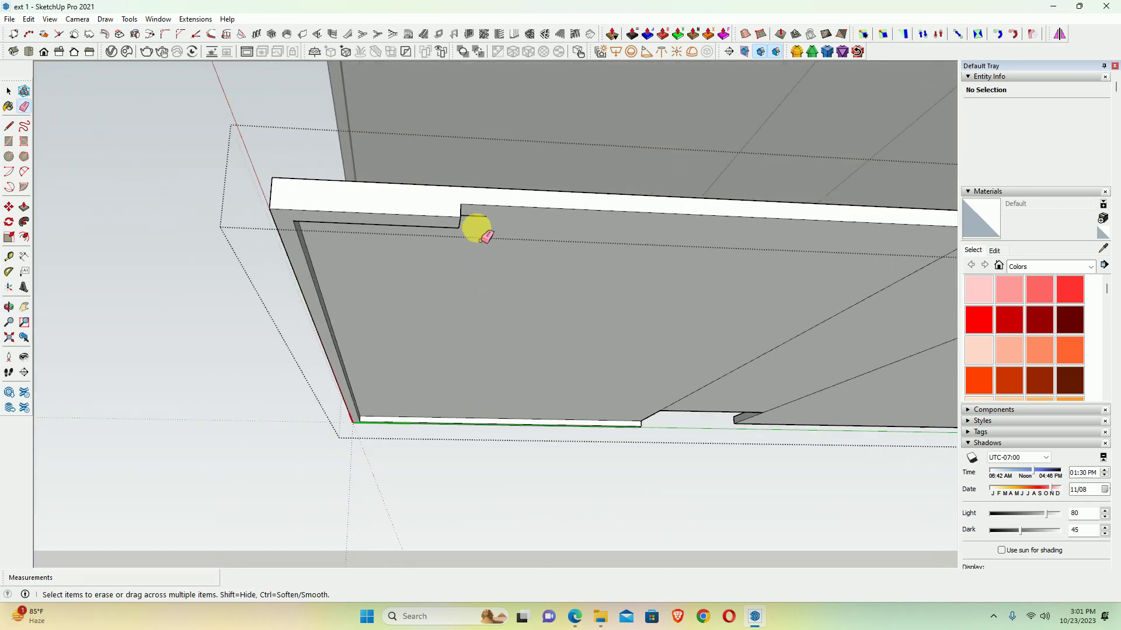
key("space")
scroll(458, 295, "down", 3)
Orbit to a front-corner view, then bring up the For reference folder
mouse_move(458, 296)
middle_mouse_down()
mouse_move(533, 426)
mouse_move(547, 304)
middle_mouse_up()
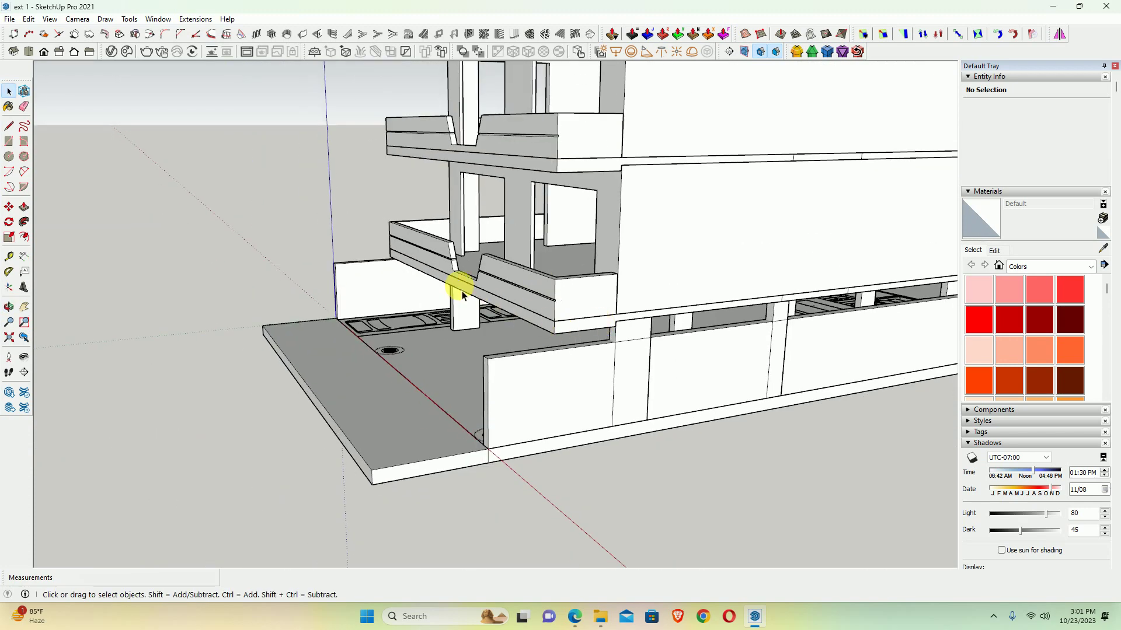
mouse_move(460, 283)
middle_mouse_down()
mouse_move(475, 295)
mouse_move(695, 298)
mouse_move(537, 395)
mouse_move(470, 358)
mouse_move(599, 166)
middle_mouse_up()
mouse_move(523, 370)
middle_mouse_down()
mouse_move(778, 325)
mouse_move(688, 376)
mouse_move(571, 375)
mouse_move(557, 406)
middle_mouse_up()
left_click(601, 622)
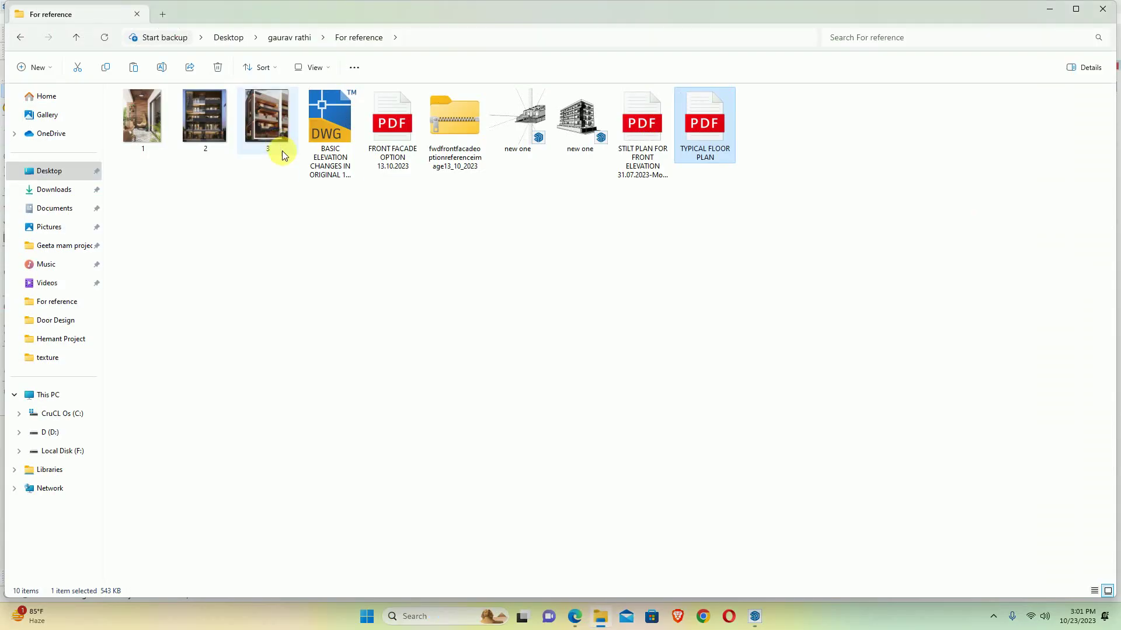
Open and review the FRONT FACADE OPTION 13.10.2023 PDF
double_click(398, 149)
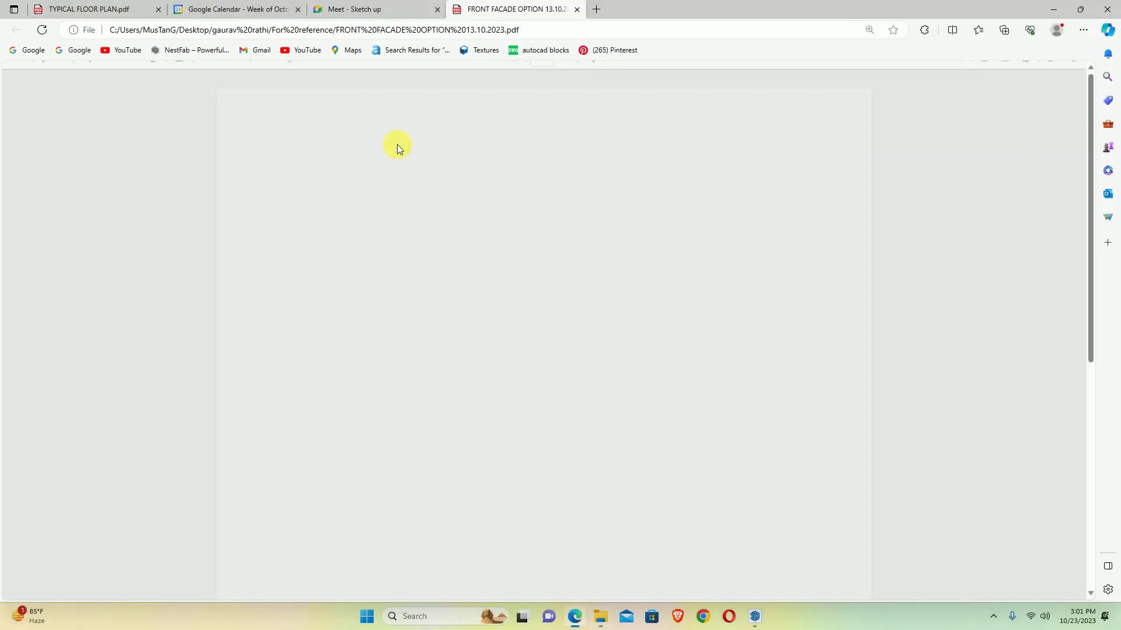
scroll(480, 320, "down", 5, "ctrl")
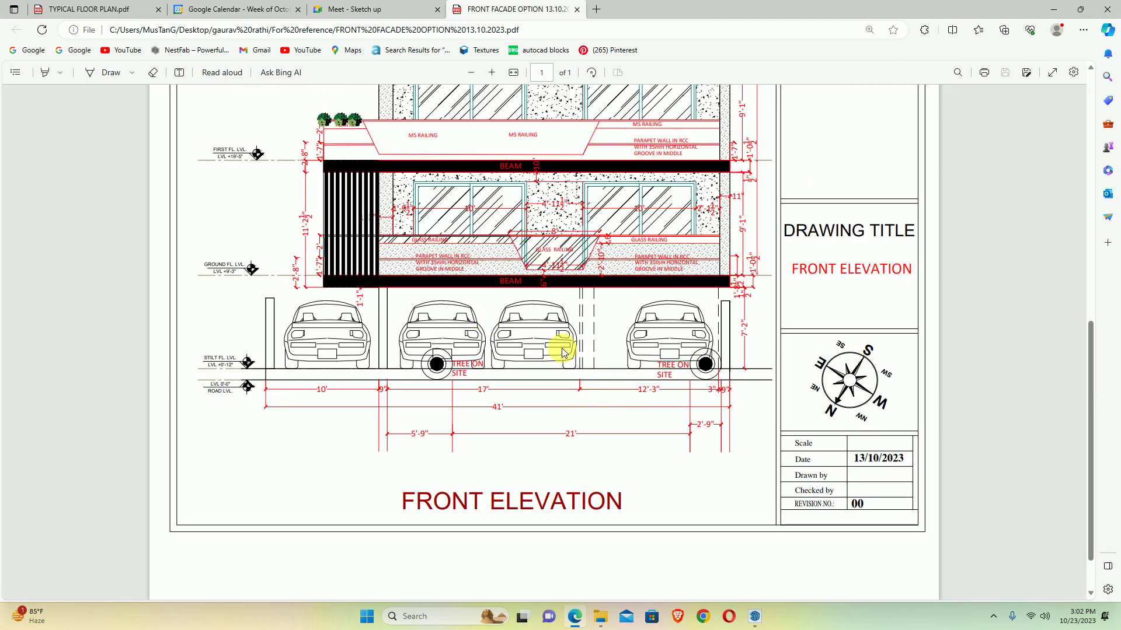
scroll(562, 351, "up", 3, "ctrl")
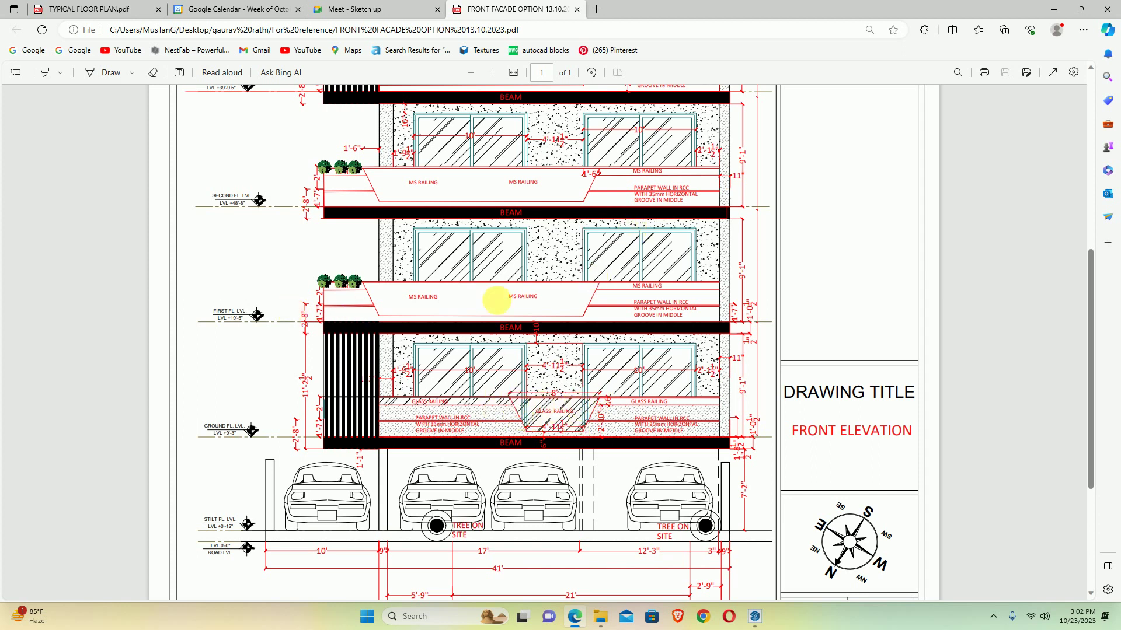
scroll(377, 300, "up", 3)
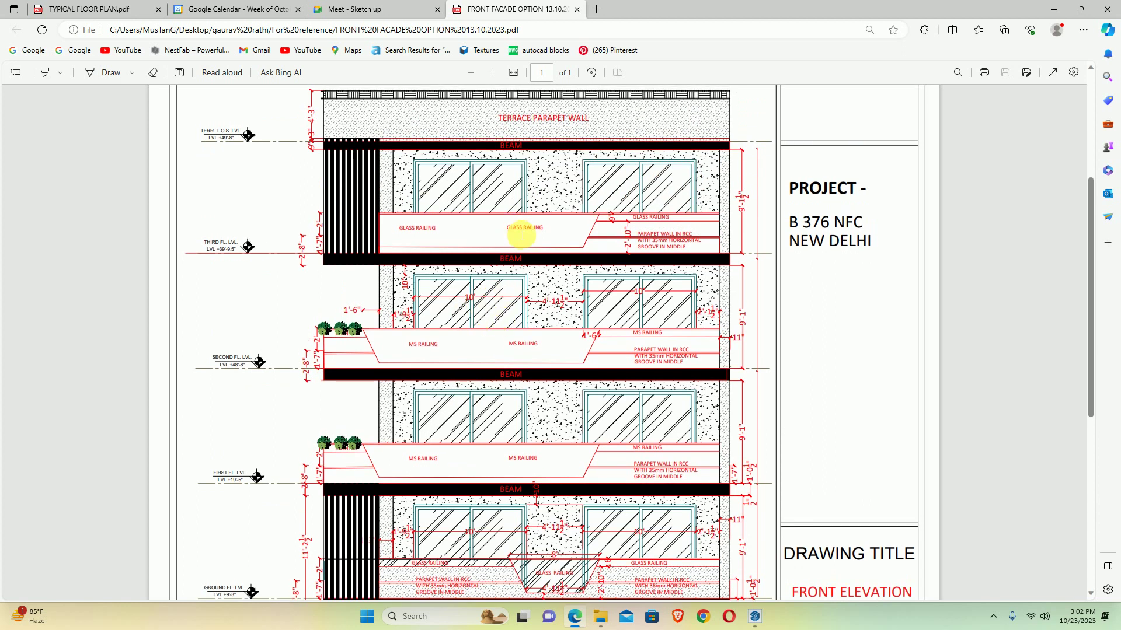
scroll(522, 233, "up", 3)
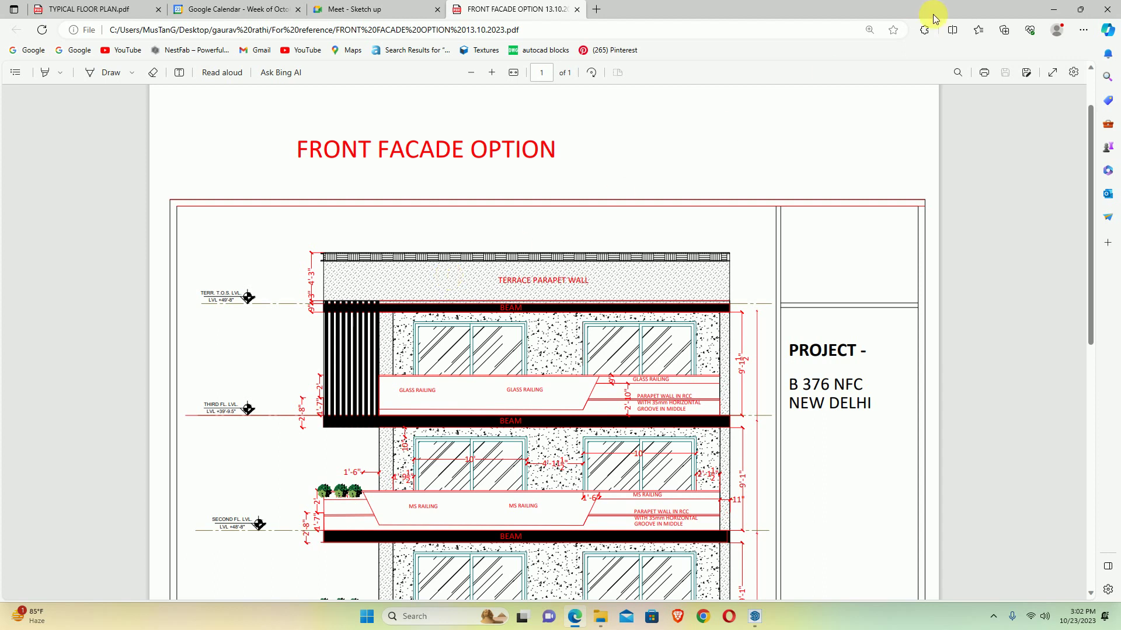
Minimize the PDF, close the folder, and select the lower balcony in SketchUp
left_click(1058, 11)
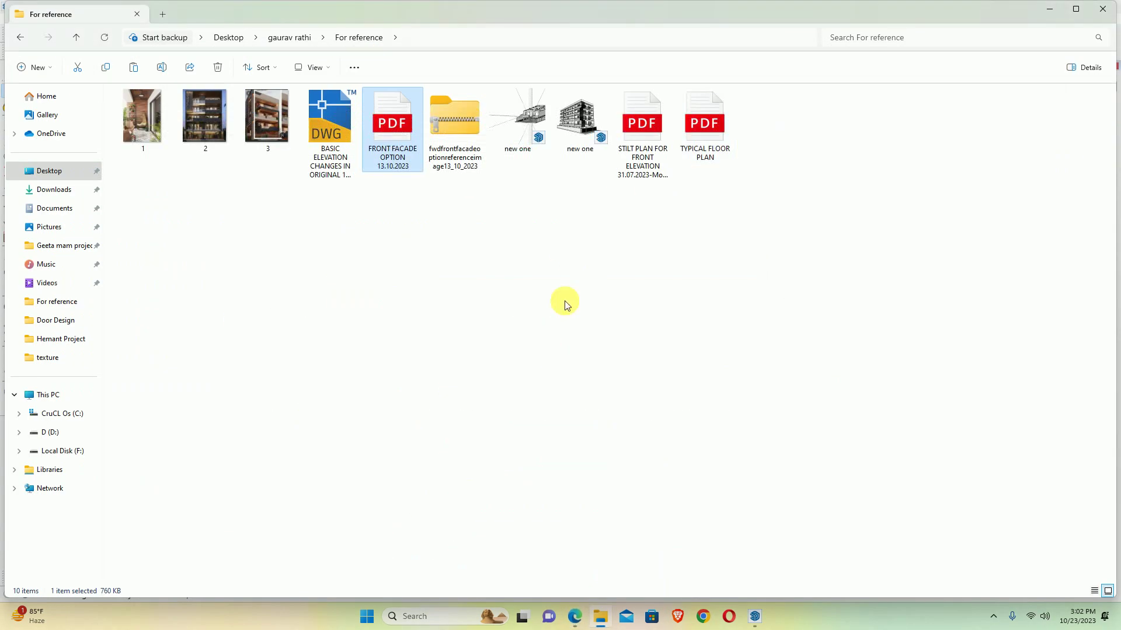
left_click(1105, 10)
mouse_move(638, 305)
middle_mouse_down()
mouse_move(543, 321)
mouse_move(545, 400)
middle_mouse_up()
left_click(547, 407)
Make the selected balconies a unique component, Component#4
left_click(538, 320, "shift")
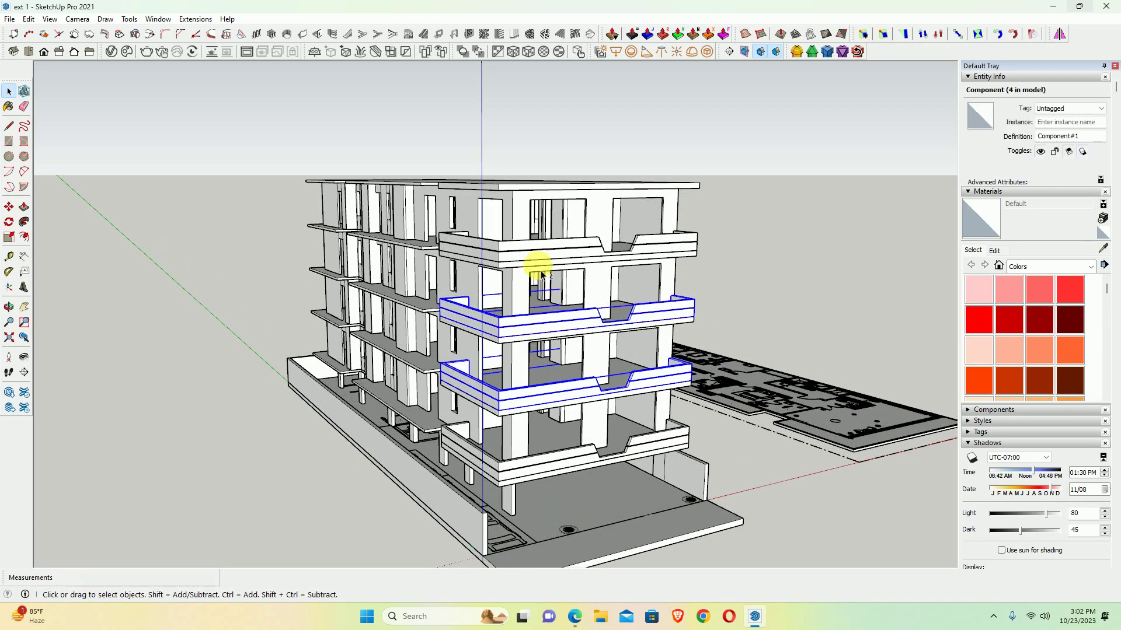
right_click(541, 255)
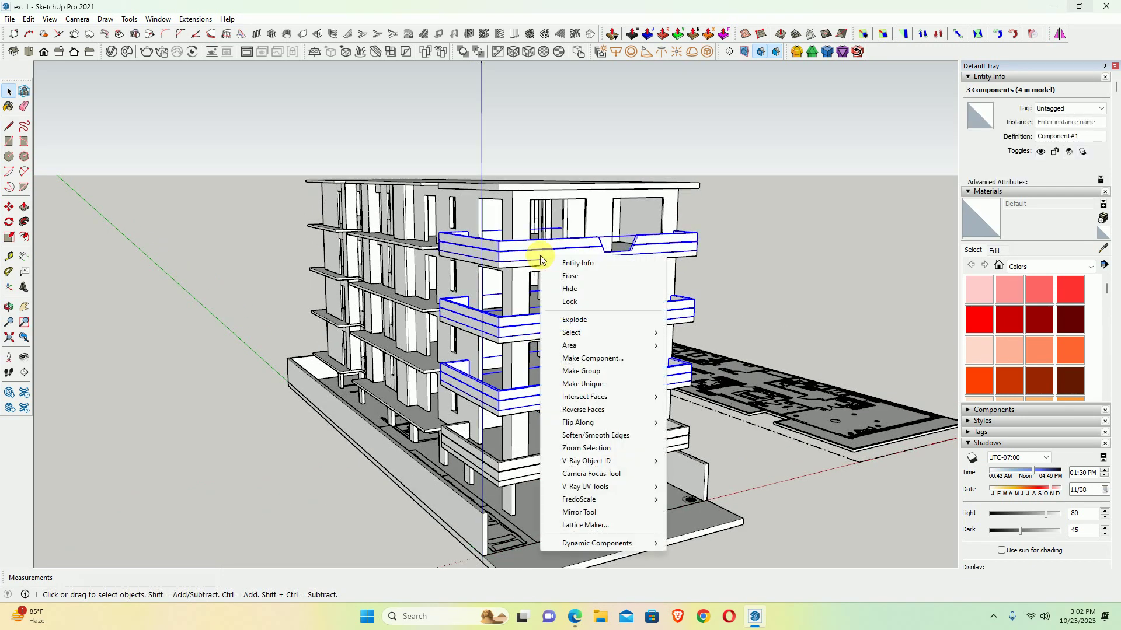
left_click(587, 389)
Open the balcony component for editing, then bring the facade PDF back up
mouse_move(570, 416)
middle_mouse_down()
mouse_move(481, 401)
mouse_move(525, 409)
middle_mouse_up()
double_click(512, 393)
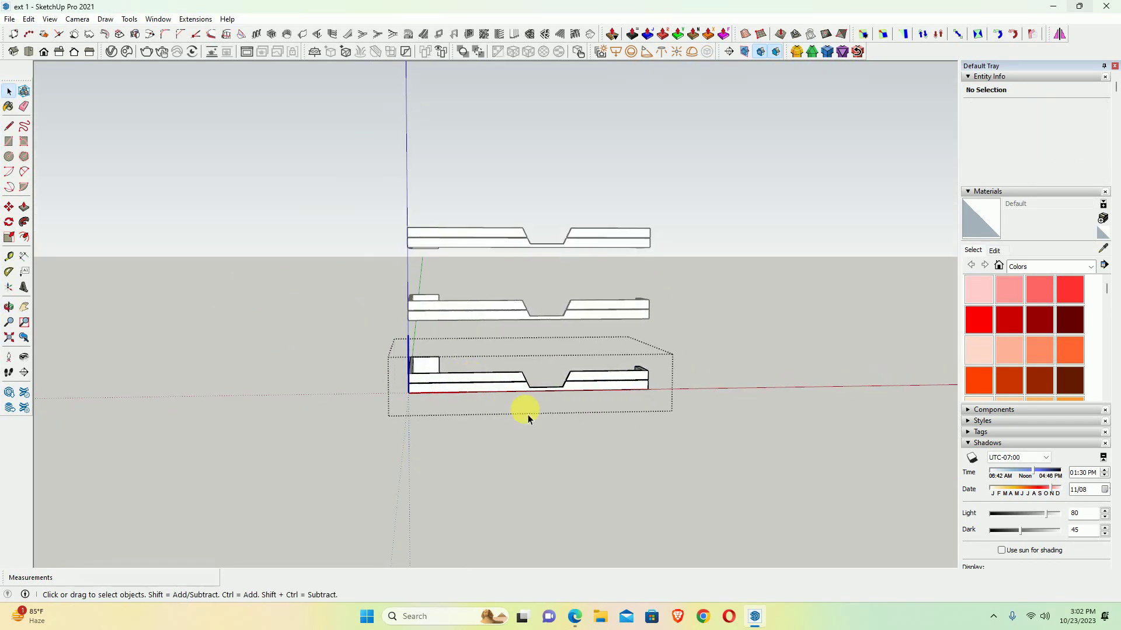
left_click(576, 617)
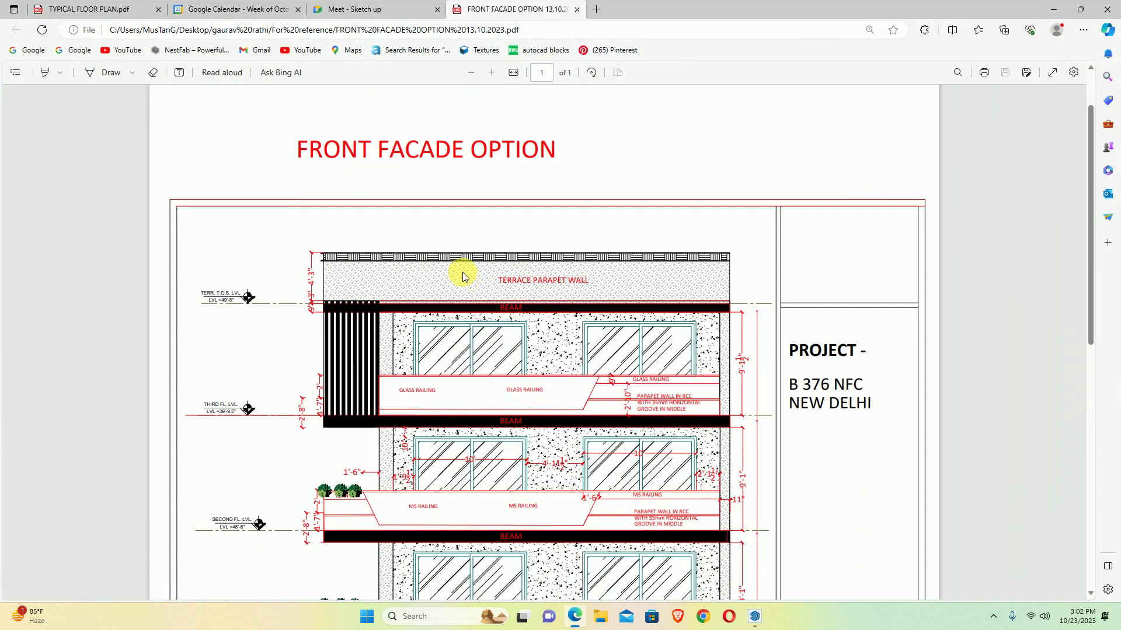
Via the facade PDF's file location, open BASIC ELEVATION CHANGES IN ORIGINAL 13.10.23.dwg
left_click(1050, 9)
left_click(575, 617)
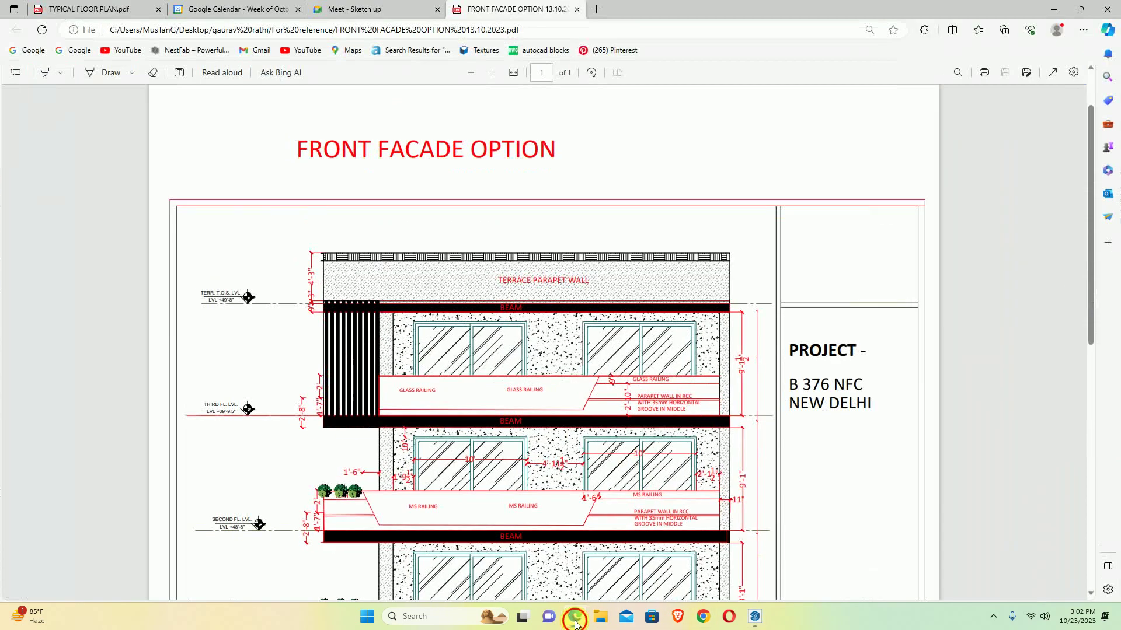
left_click(601, 616)
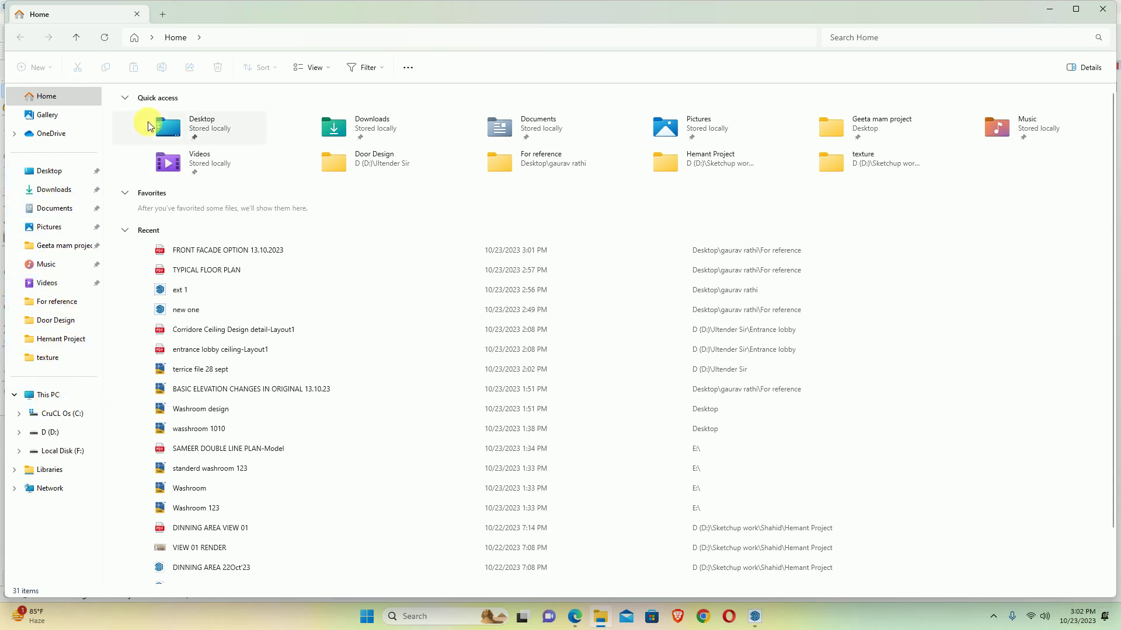
right_click(193, 257)
left_click(251, 347)
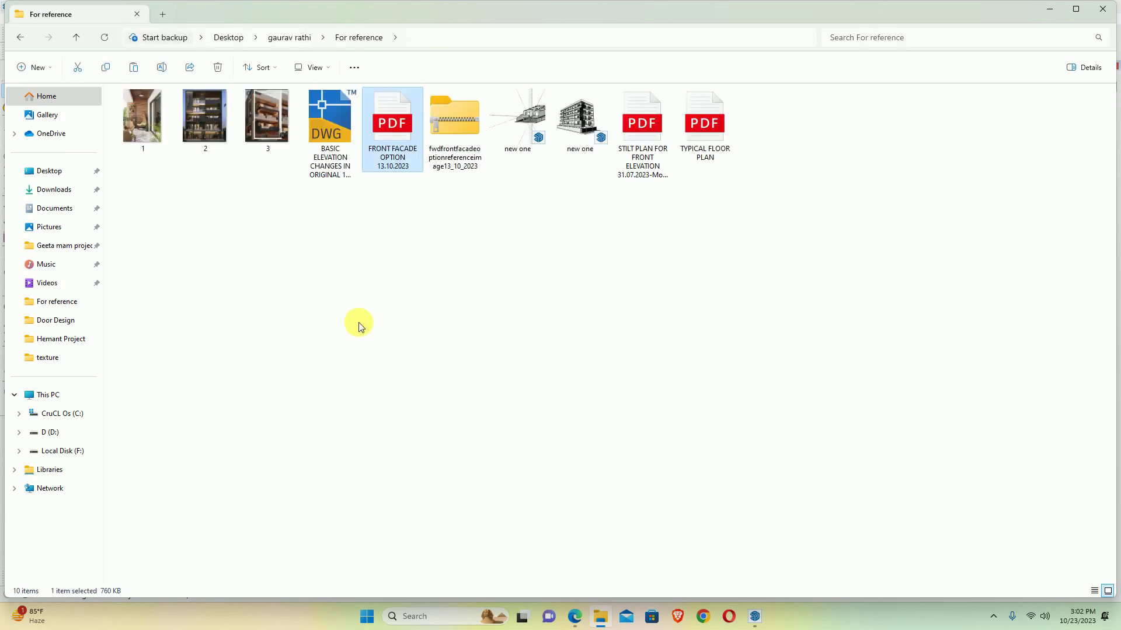
left_click(327, 118)
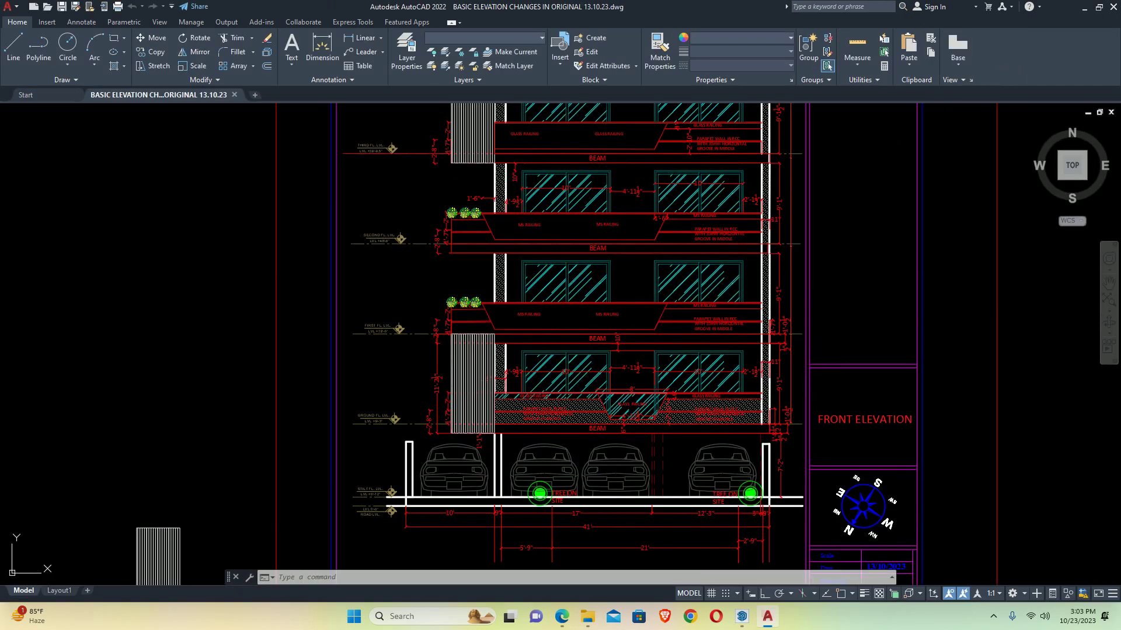
Measure the MS railing length with DLI, about 18'-0 1/2", without placing it
scroll(561, 344, "up", 3)
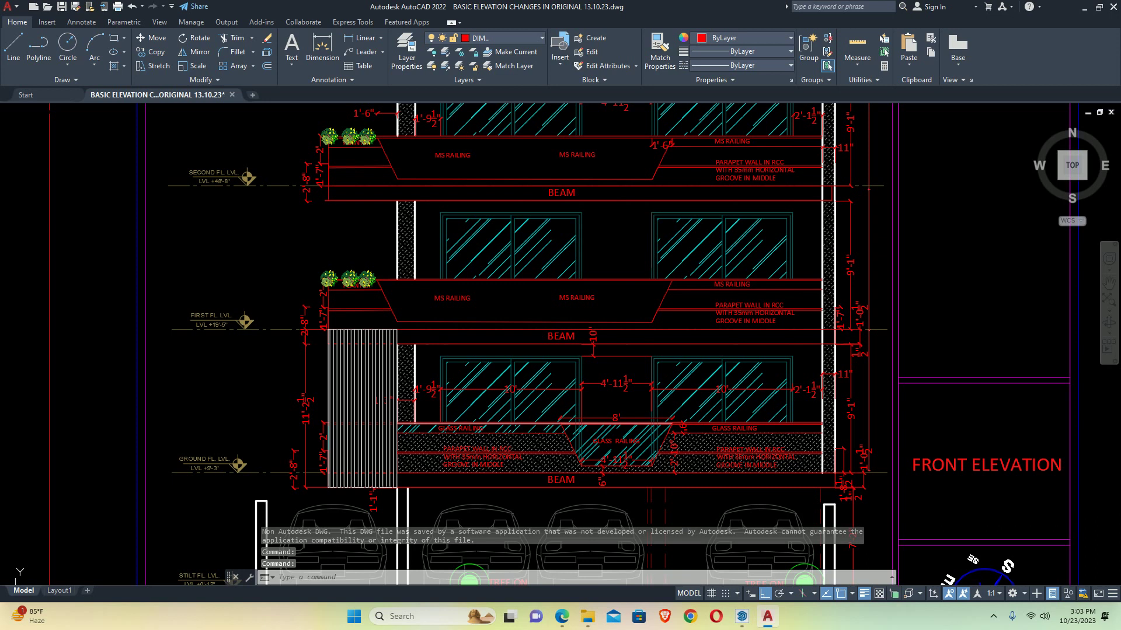
type("dli")
key("Return")
scroll(633, 450, "up", 2)
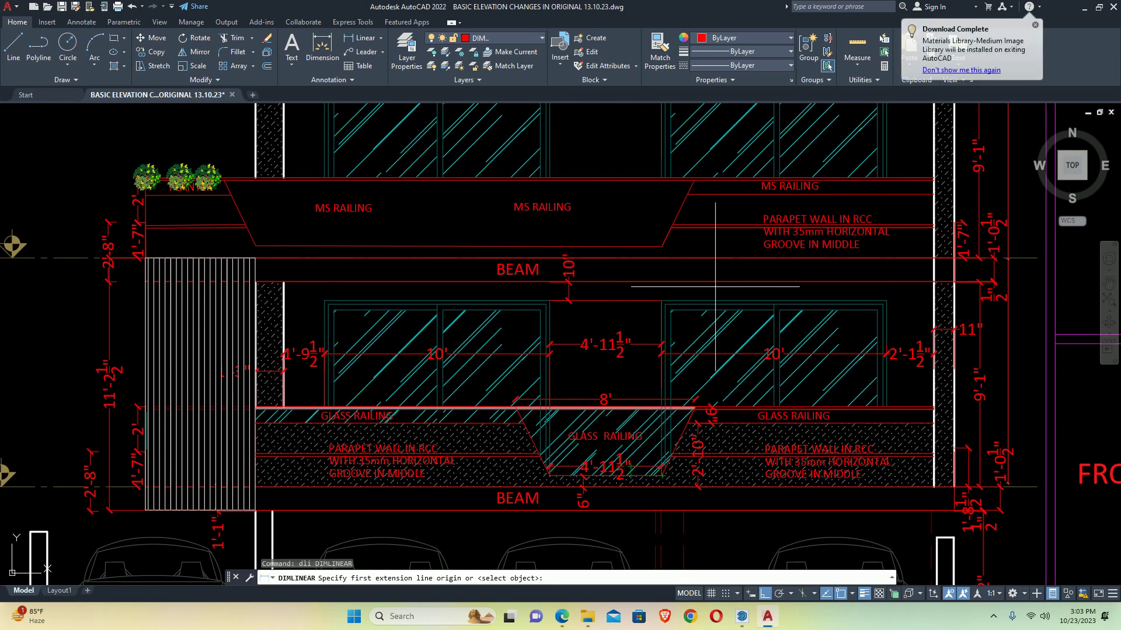
left_click(662, 246)
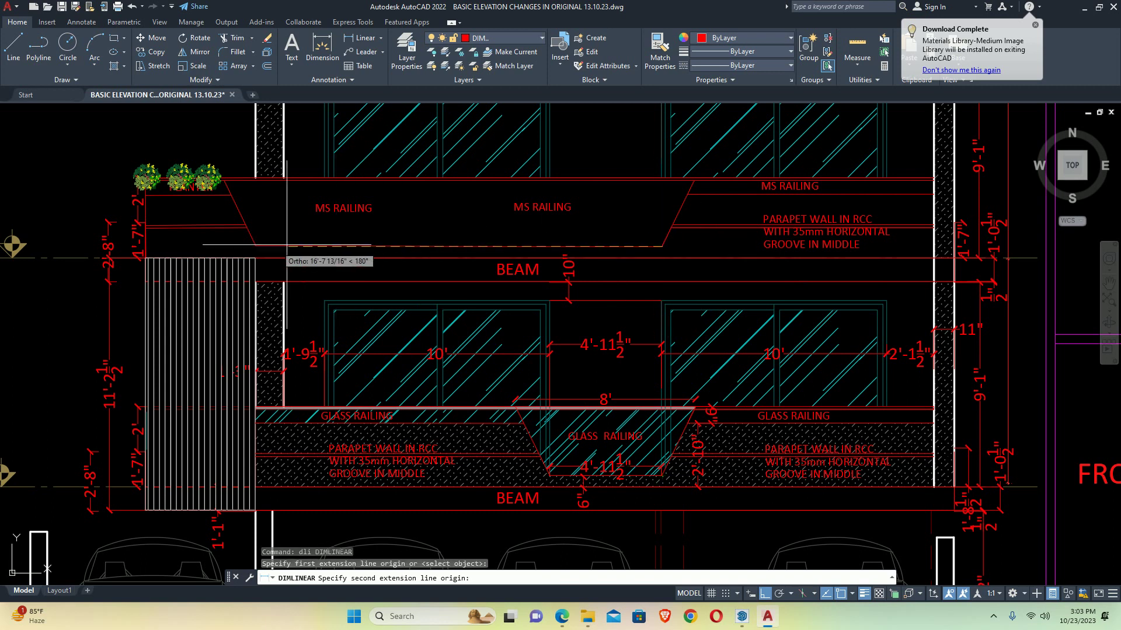
left_click(255, 245)
scroll(397, 218, "up", 5)
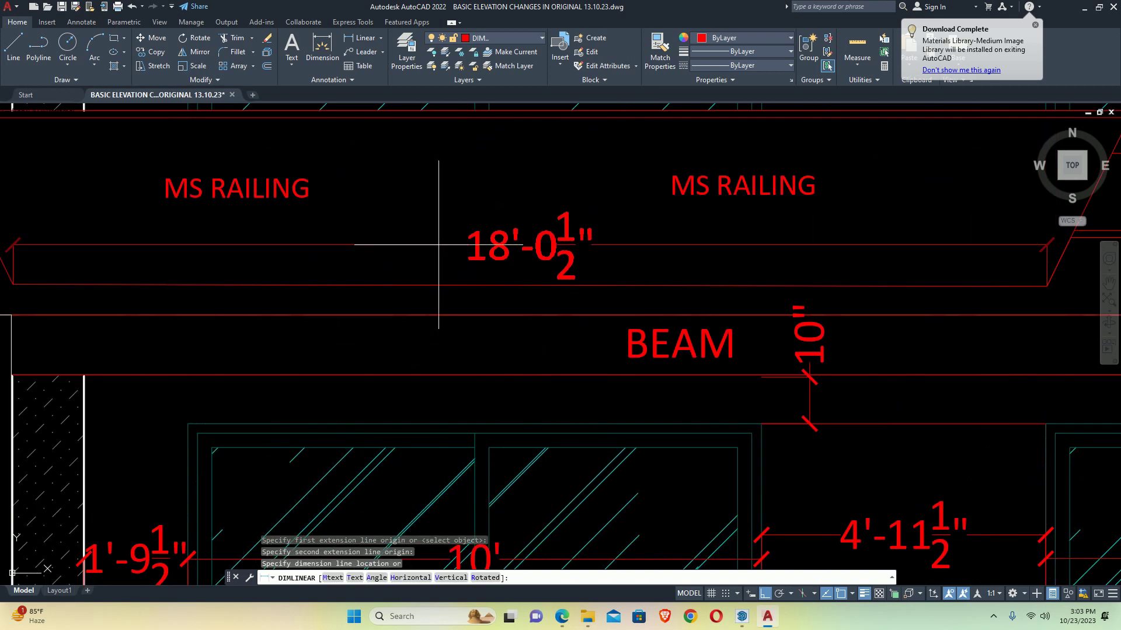
key("Escape")
Measure the parapet height with another linear dimension, cancel it, and minimize AutoCAD
scroll(440, 244, "down", 5)
key("Return")
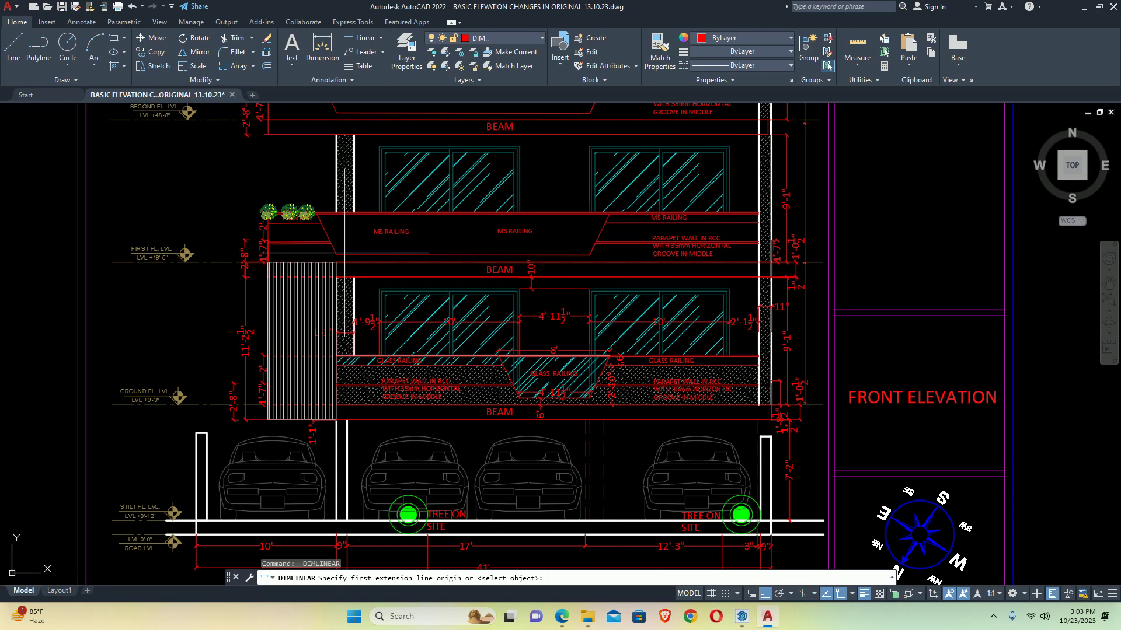
scroll(727, 259, "up", 3)
left_click(822, 283)
scroll(817, 286, "up", 3)
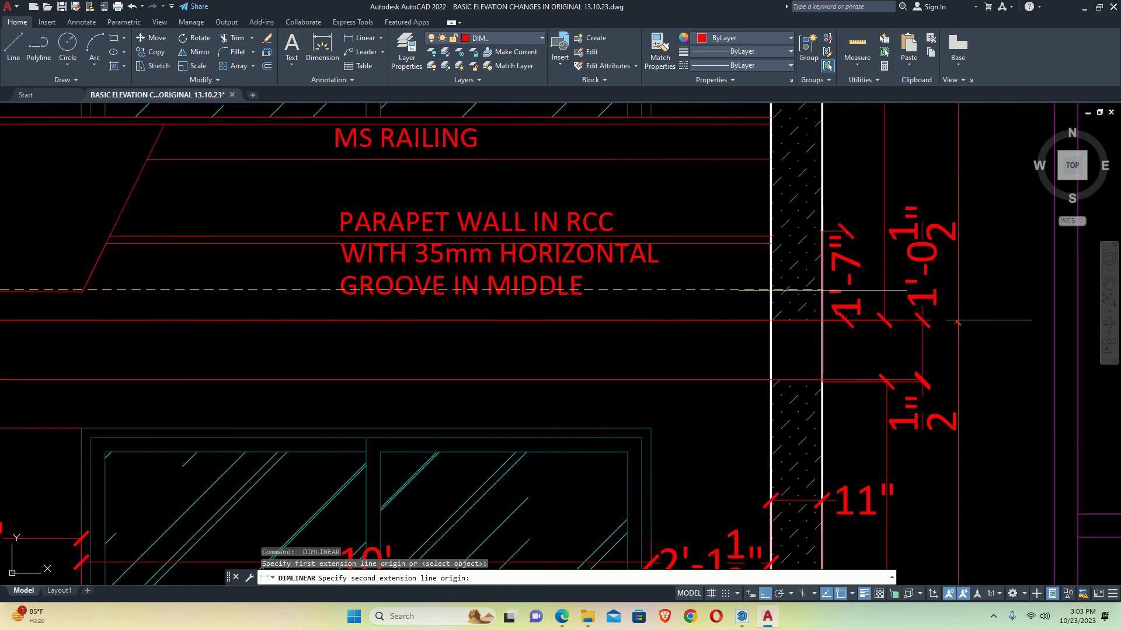
scroll(821, 290, "up", 5)
left_click(810, 281)
scroll(810, 280, "down", 3)
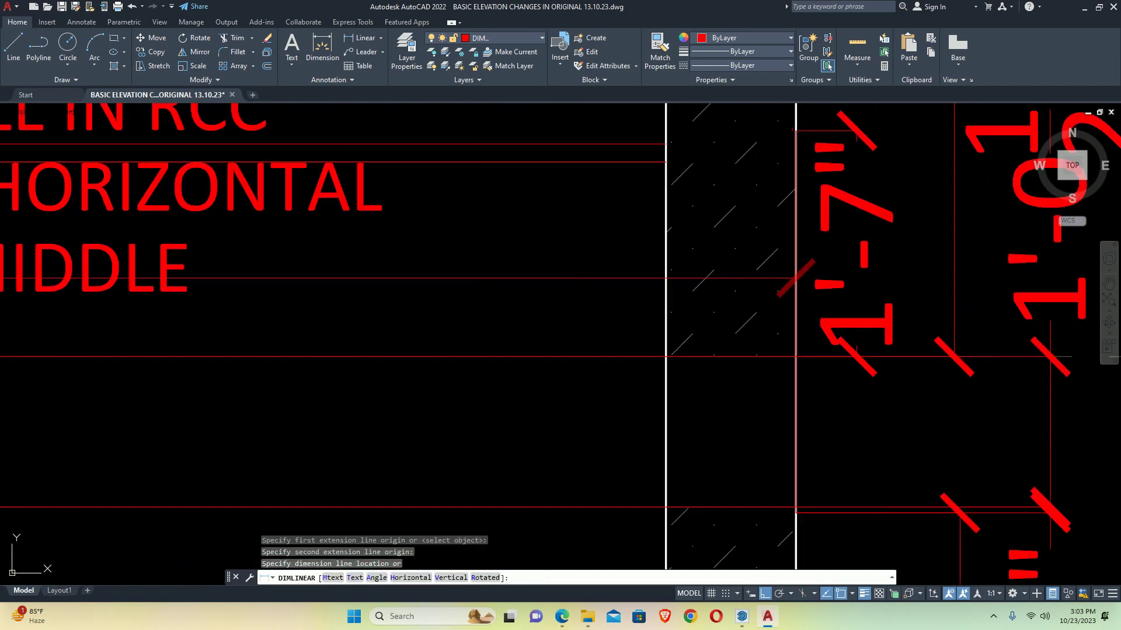
scroll(584, 292, "down", 3)
scroll(327, 280, "up", 5)
scroll(316, 273, "up", 2)
key("Escape")
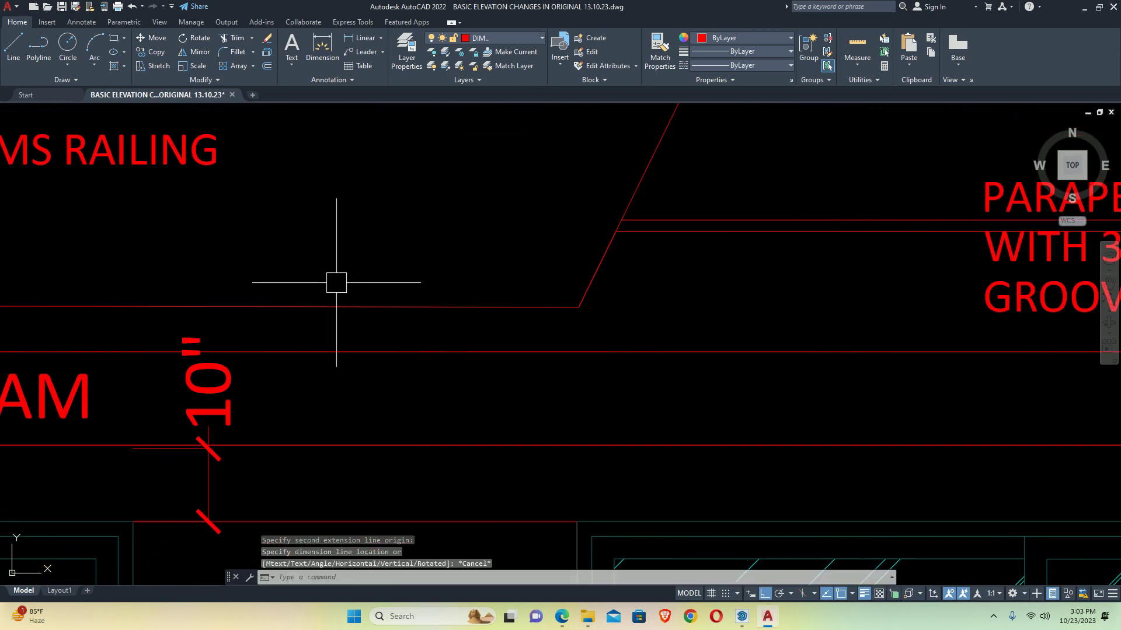
left_click(1083, 7)
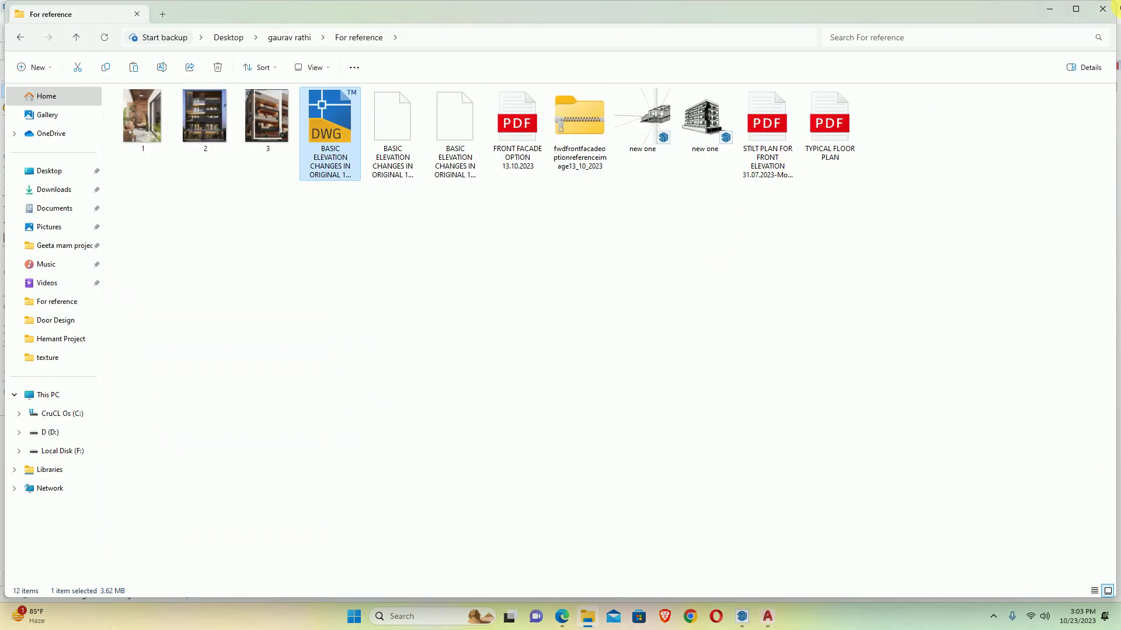
Back in SketchUp, measure from the railing's end with Tape Measure, then cancel
left_click(1115, 7)
scroll(672, 327, "up", 2)
scroll(662, 403, "up", 3)
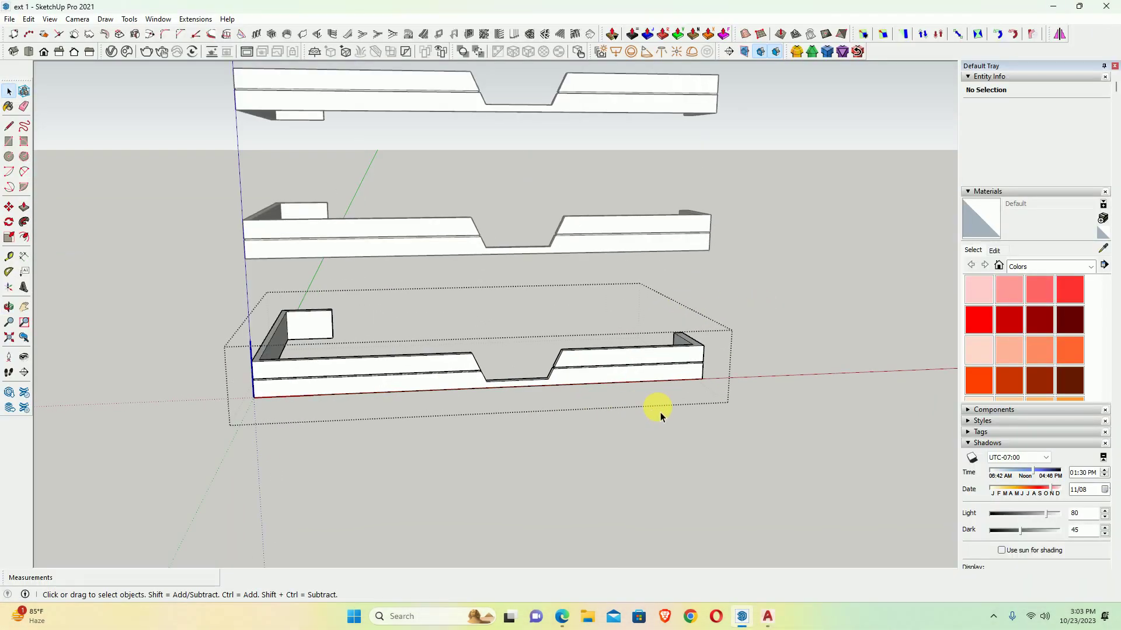
key("t")
scroll(689, 397, "up", 2)
scroll(708, 357, "up", 2)
left_click(715, 360)
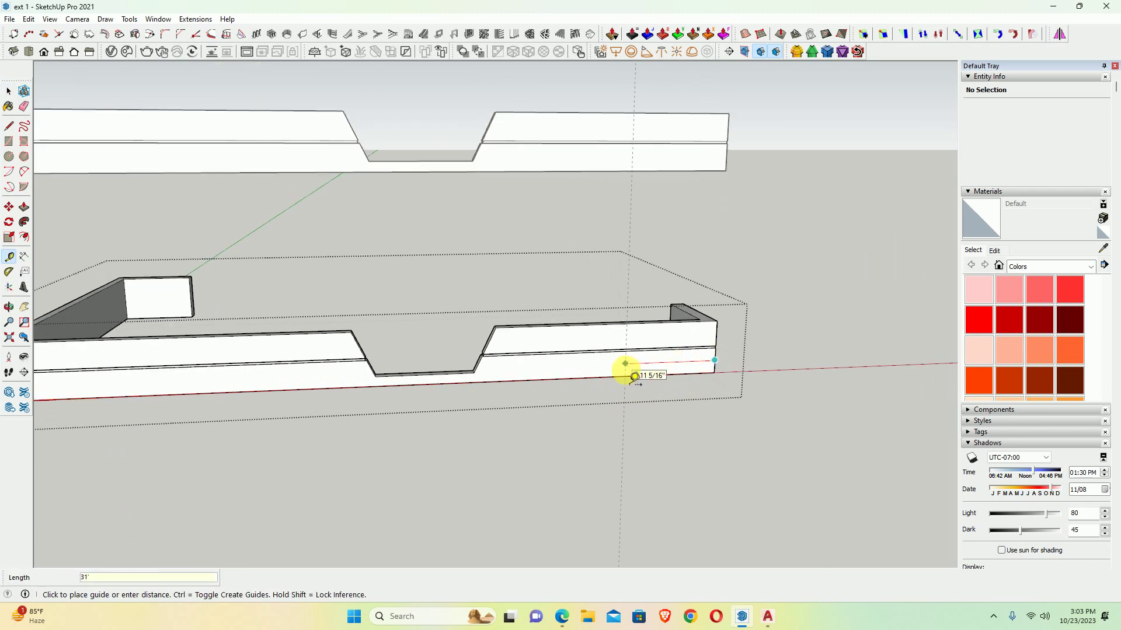
key("Escape")
key("space")
Select the whole lower balcony and move its notch edge about 13' 1/2" left
scroll(525, 374, "down", 2)
middle_click_drag(498, 376, 466, 315)
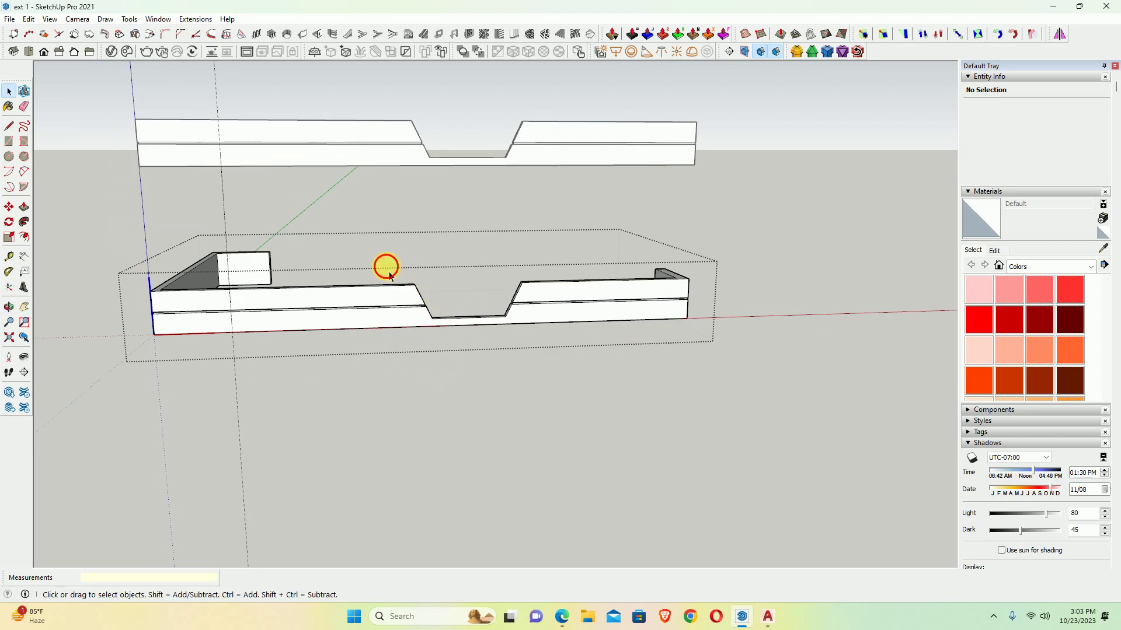
left_click_drag(386, 266, 435, 318)
triple_click(432, 327)
scroll(432, 326, "up", 2)
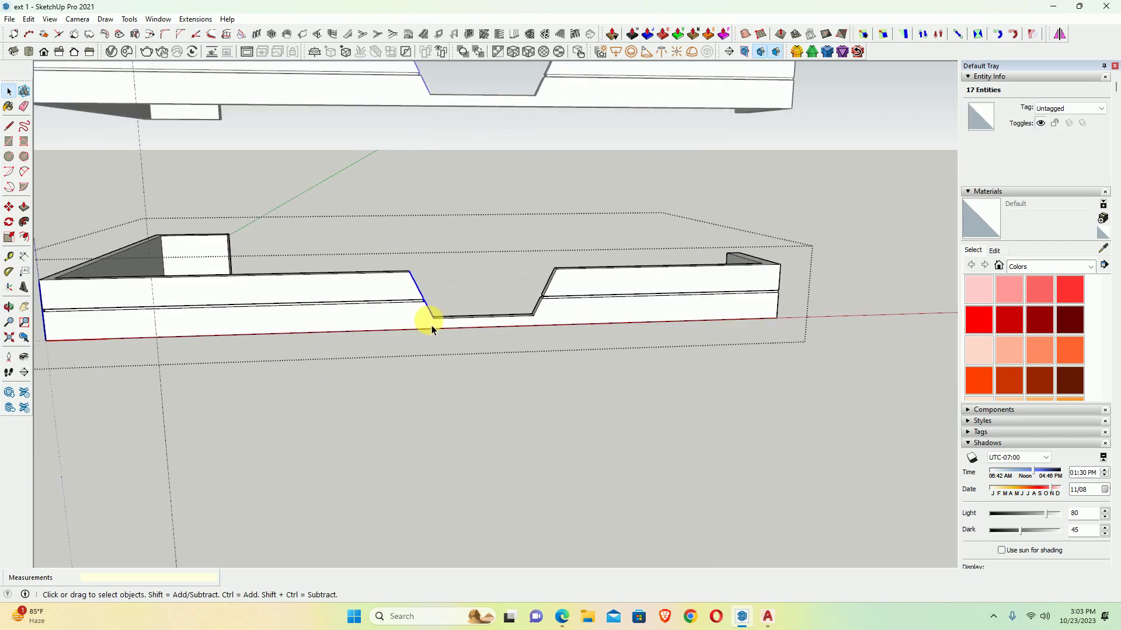
key("m")
left_click(434, 319)
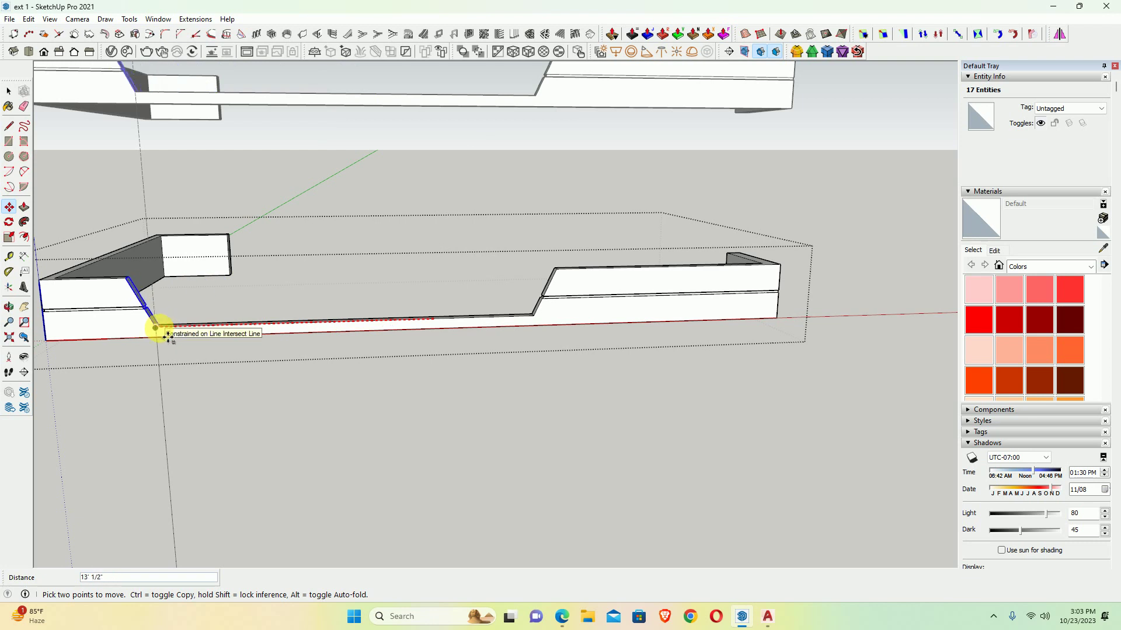
left_click(155, 328)
Zoom out and orbit to check the widened recess on the building's left side
scroll(212, 288, "down", 2)
key("space")
scroll(332, 256, "down", 5)
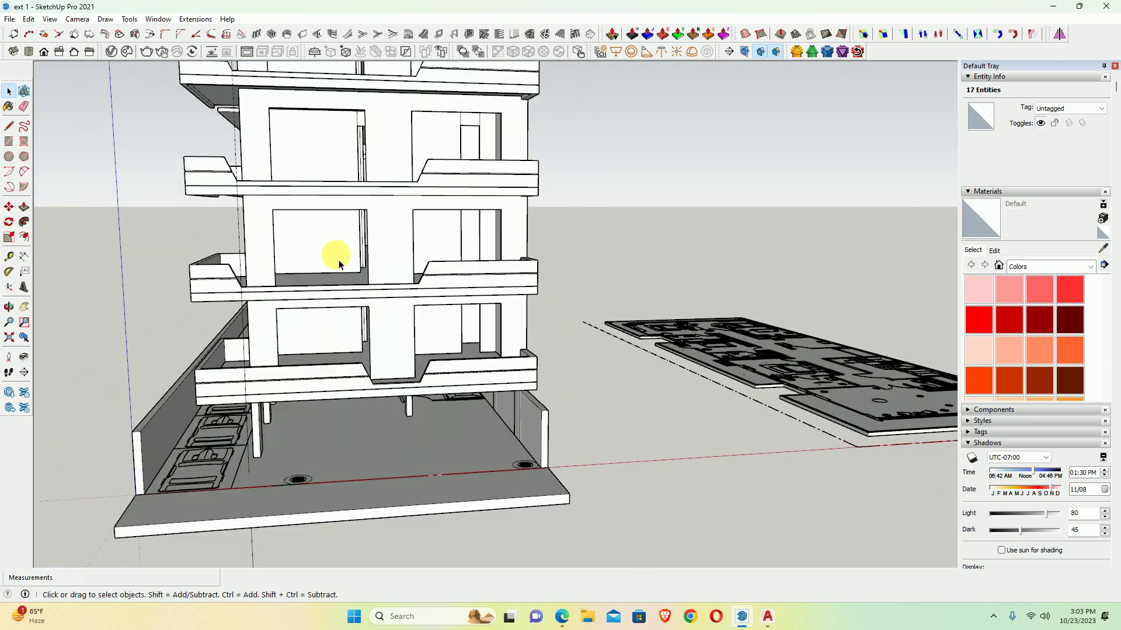
scroll(338, 262, "down", 2)
scroll(358, 275, "down", 2)
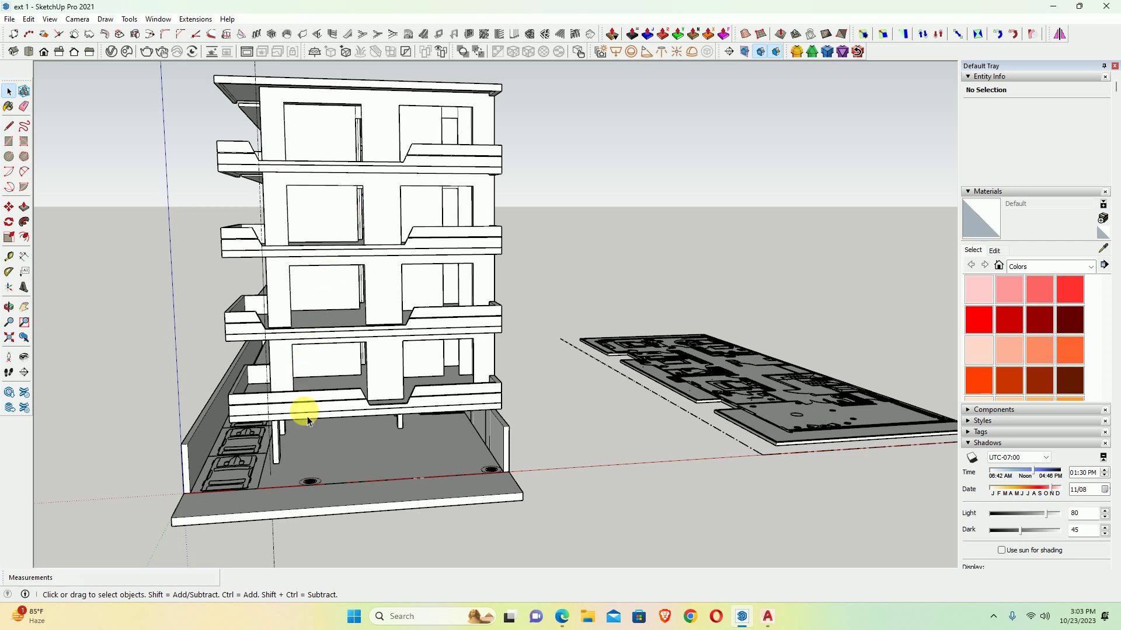
middle_click_drag(300, 412, 277, 417)
scroll(275, 414, "up", 2)
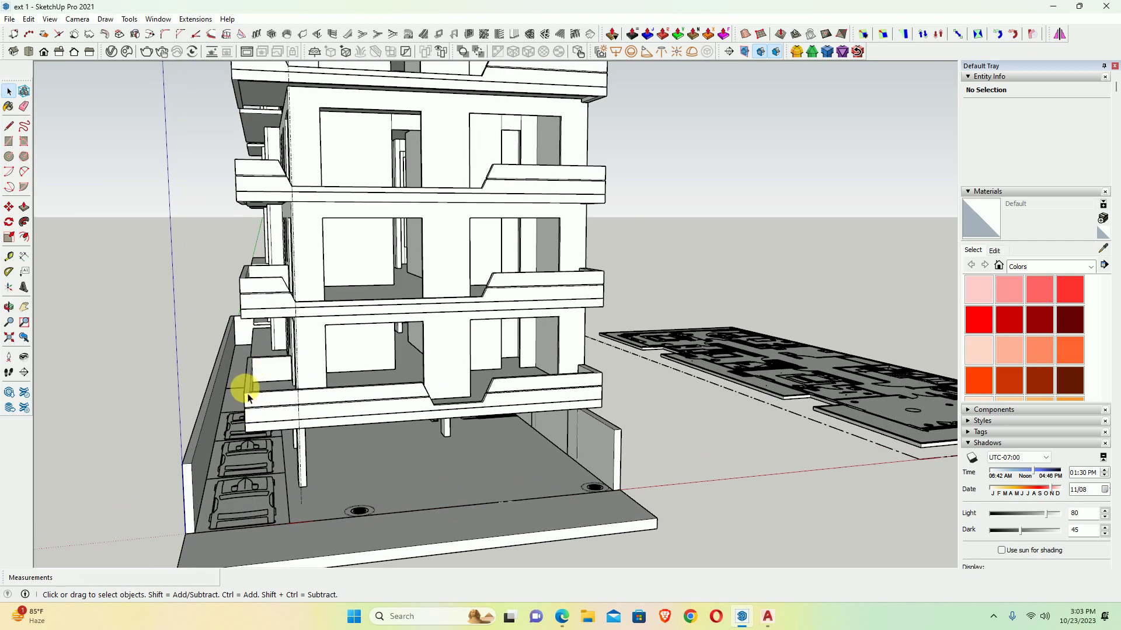
left_click(741, 619)
left_click(757, 622)
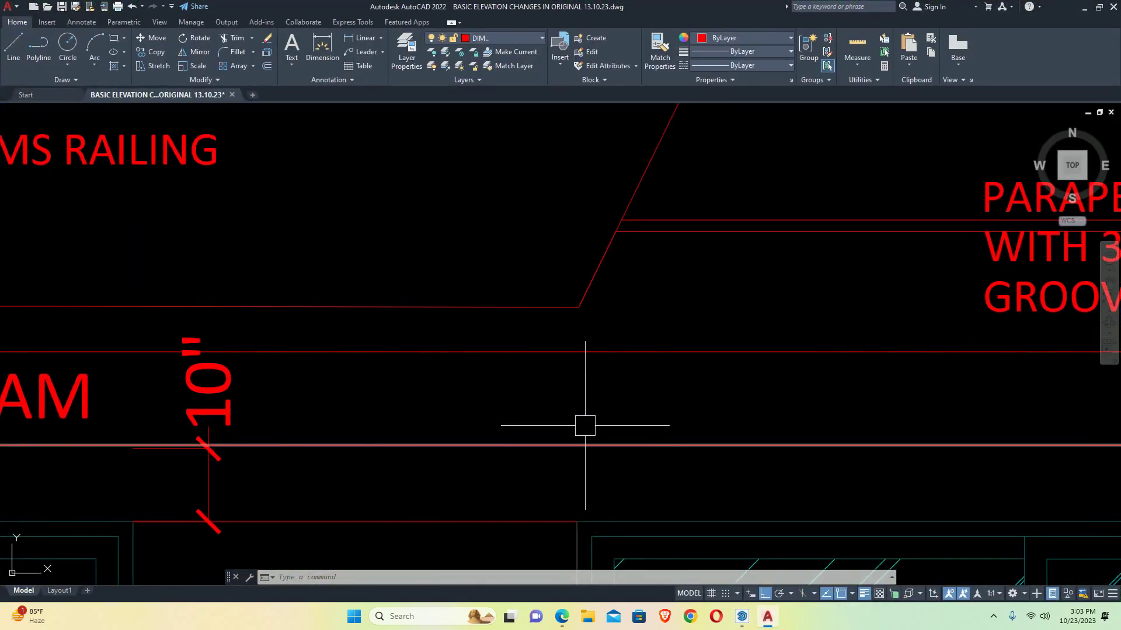
scroll(584, 426, "down", 5)
scroll(538, 450, "up", 8)
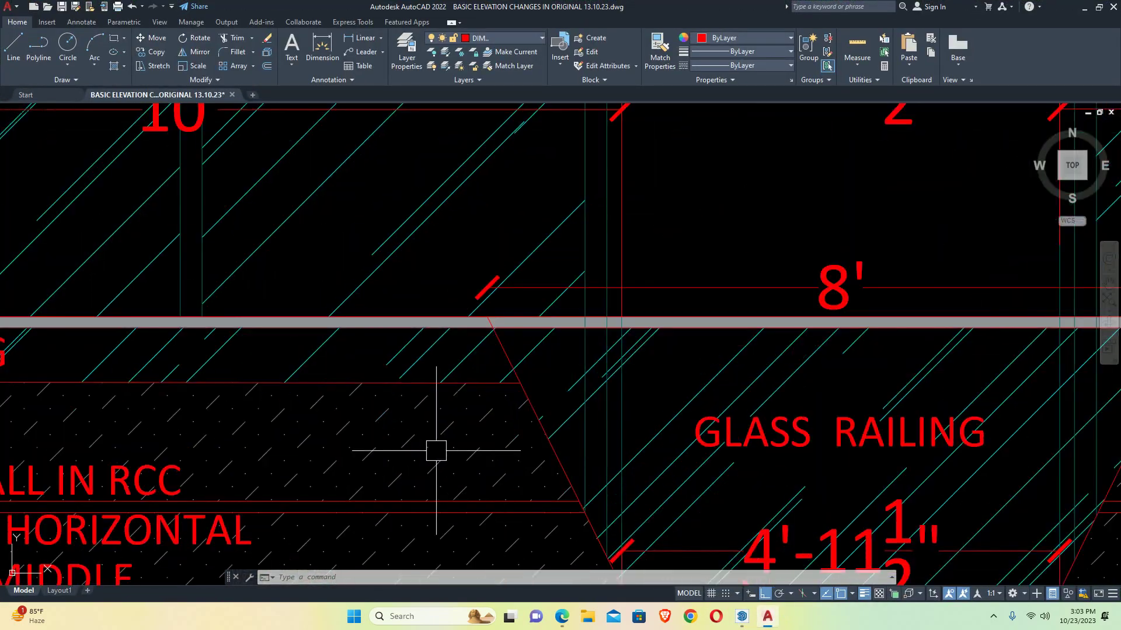
middle_click_drag(455, 469, 907, 448)
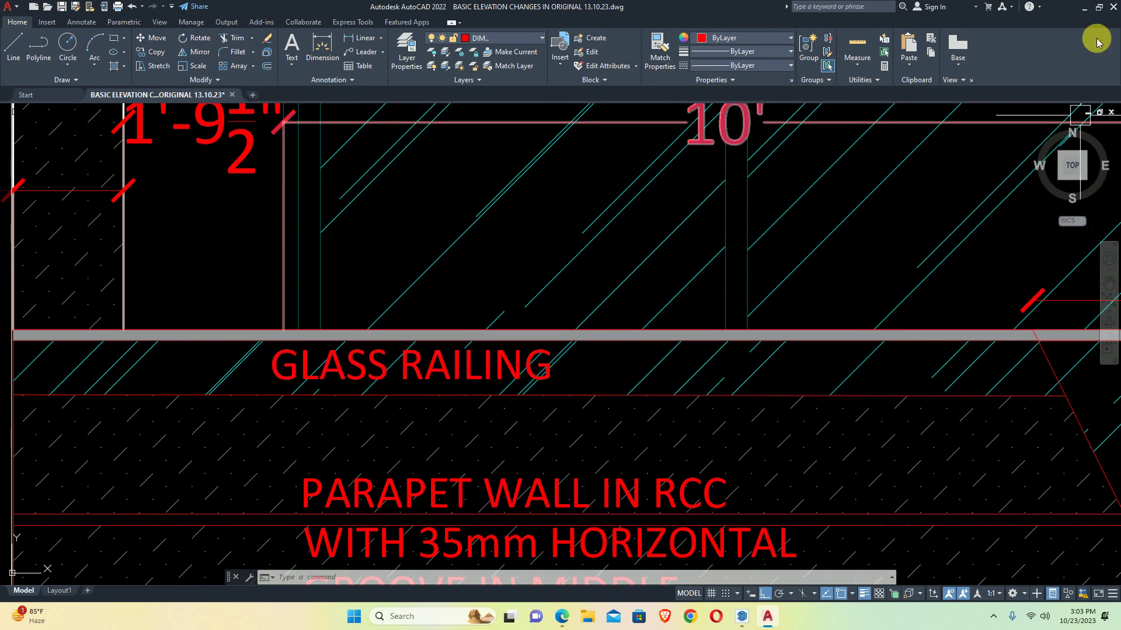
left_click(1084, 7)
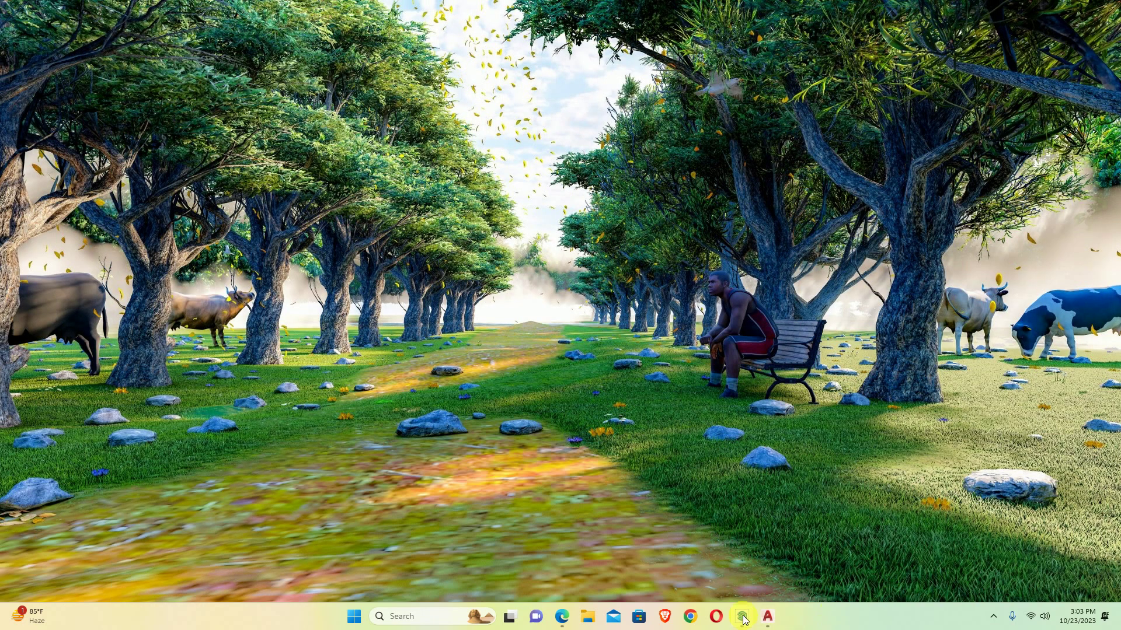
left_click(742, 620)
mouse_move(583, 445)
middle_mouse_down()
mouse_move(400, 445)
mouse_move(573, 350)
mouse_move(518, 443)
middle_mouse_up()
scroll(571, 341, "up", 5)
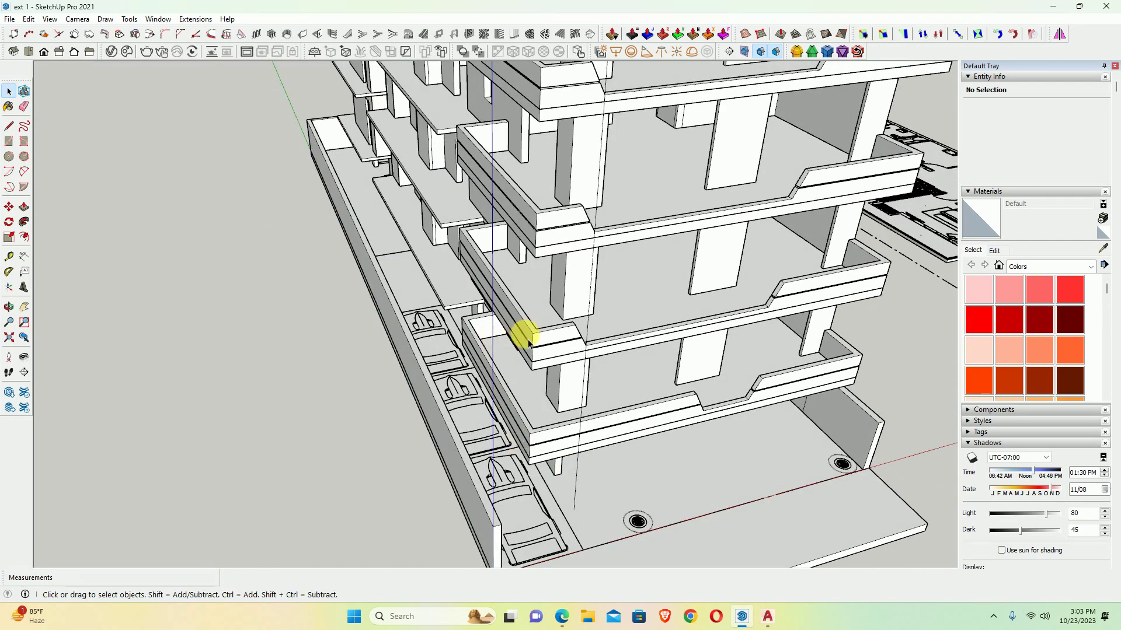
scroll(528, 341, "up", 3)
scroll(526, 338, "up", 2)
scroll(525, 337, "up", 1)
scroll(524, 338, "up", 1)
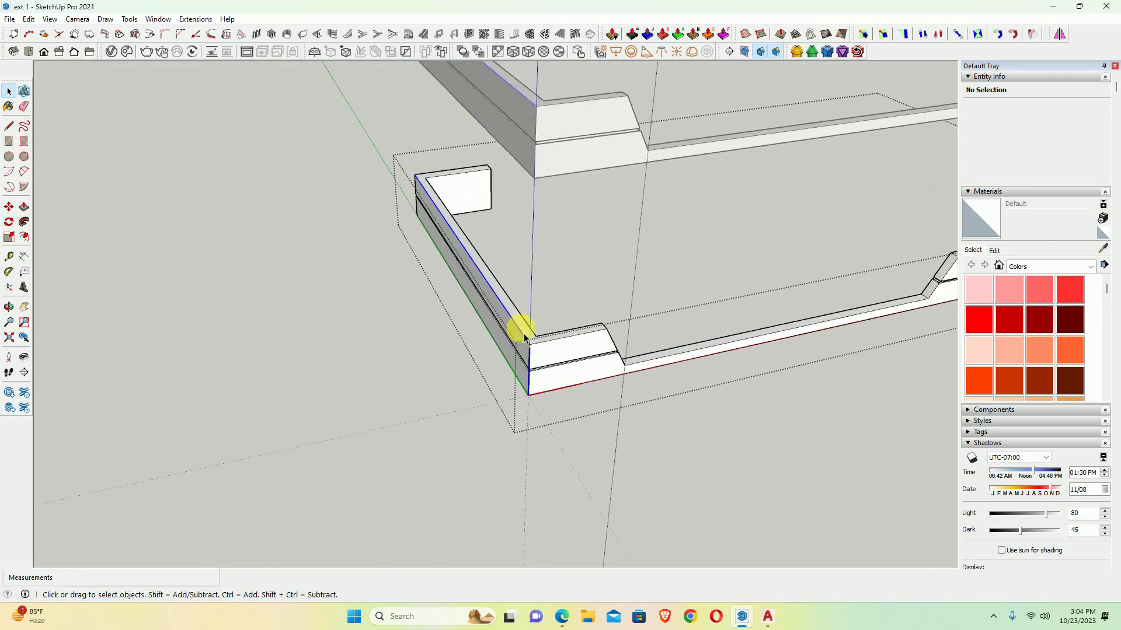
left_click(524, 337)
scroll(525, 325, "down", 4)
mouse_move(525, 325)
middle_mouse_down()
mouse_move(310, 405)
mouse_move(619, 330)
middle_mouse_up()
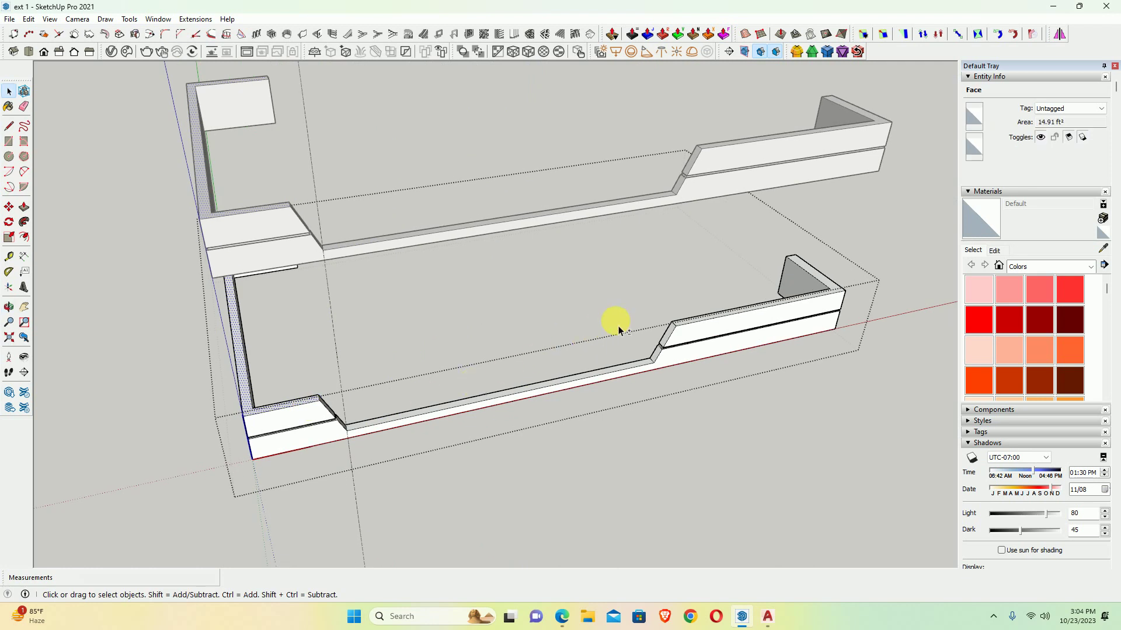
scroll(339, 310, "down", 3)
mouse_move(280, 282)
middle_mouse_down()
mouse_move(350, 367)
mouse_move(418, 295)
mouse_move(333, 316)
mouse_move(342, 265)
mouse_move(563, 237)
mouse_move(300, 401)
middle_mouse_up()
scroll(343, 260, "down", 3)
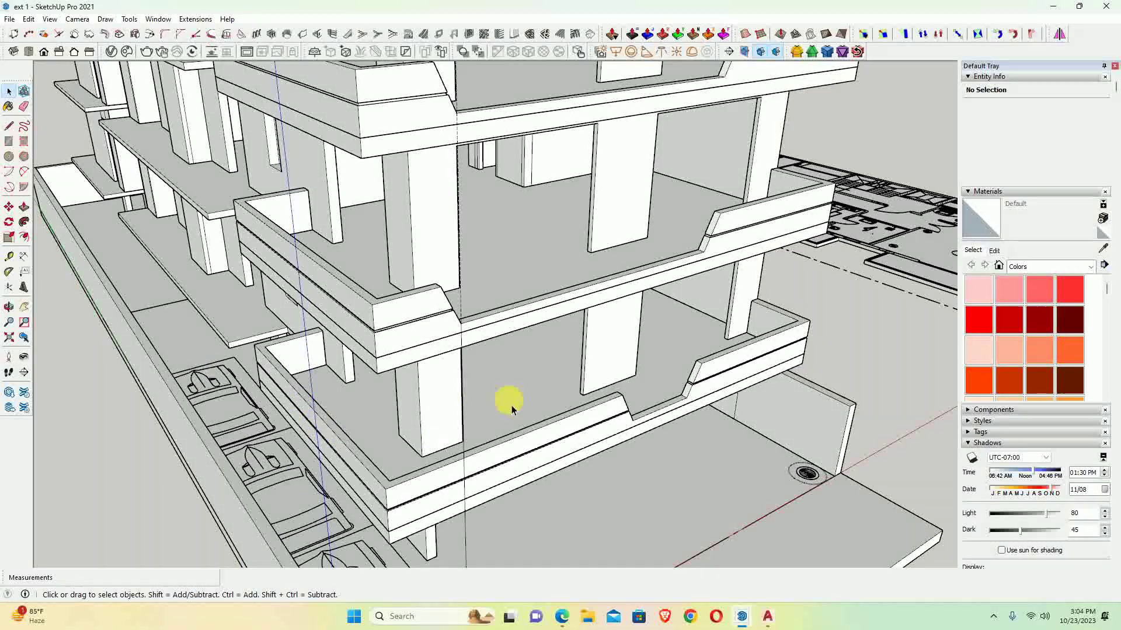
mouse_move(511, 408)
middle_mouse_down()
mouse_move(180, 375)
mouse_move(300, 376)
mouse_move(362, 333)
mouse_move(289, 416)
middle_mouse_up()
scroll(309, 374, "up", 3)
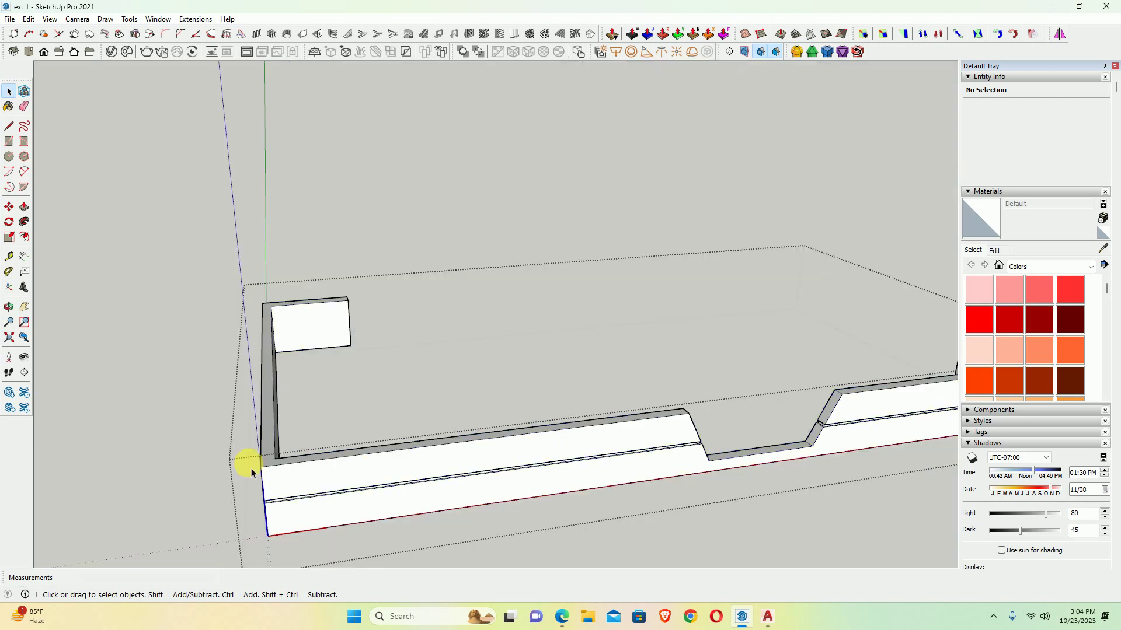
middle_click_drag(251, 469, 370, 420)
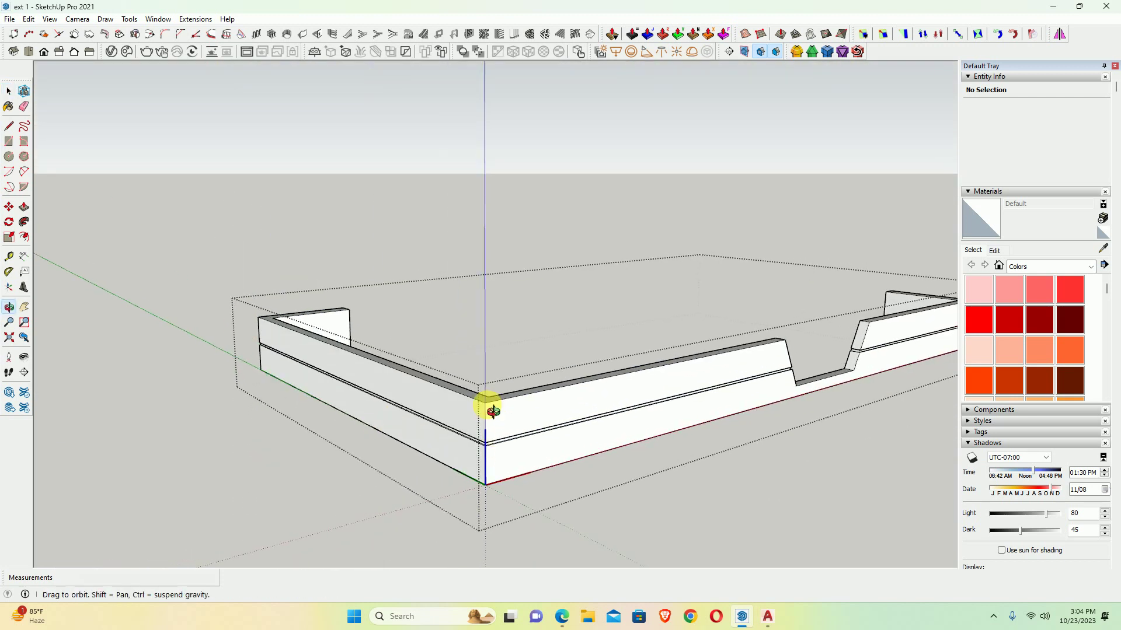
middle_click_drag(490, 400, 131, 469)
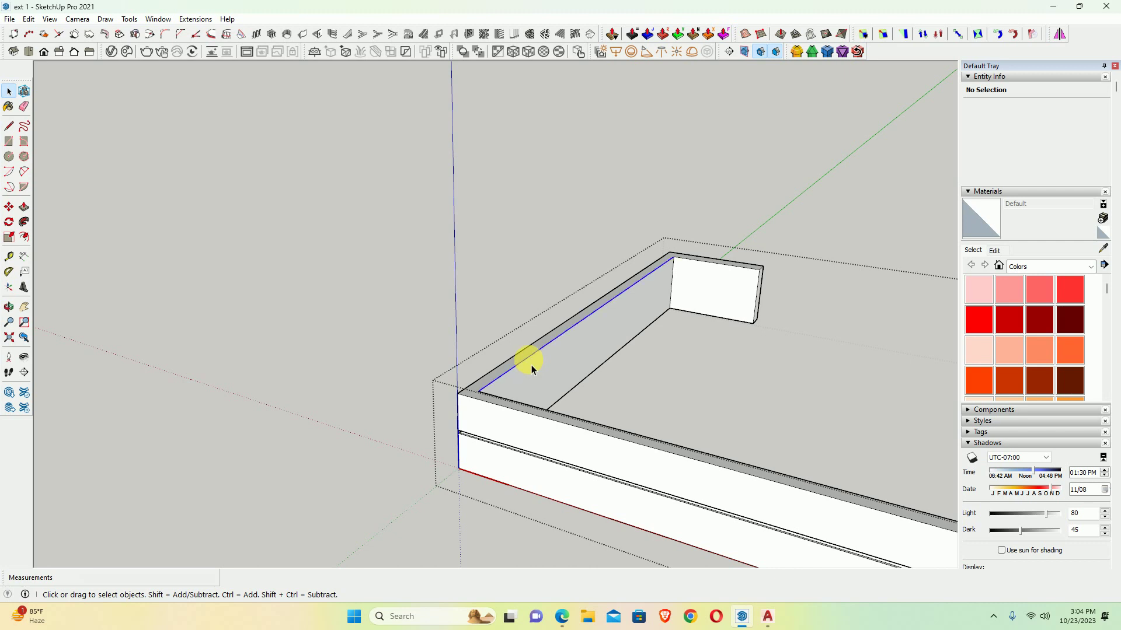
left_click(530, 358)
mouse_move(519, 412)
middle_mouse_down()
mouse_move(163, 320)
mouse_move(304, 407)
middle_mouse_up()
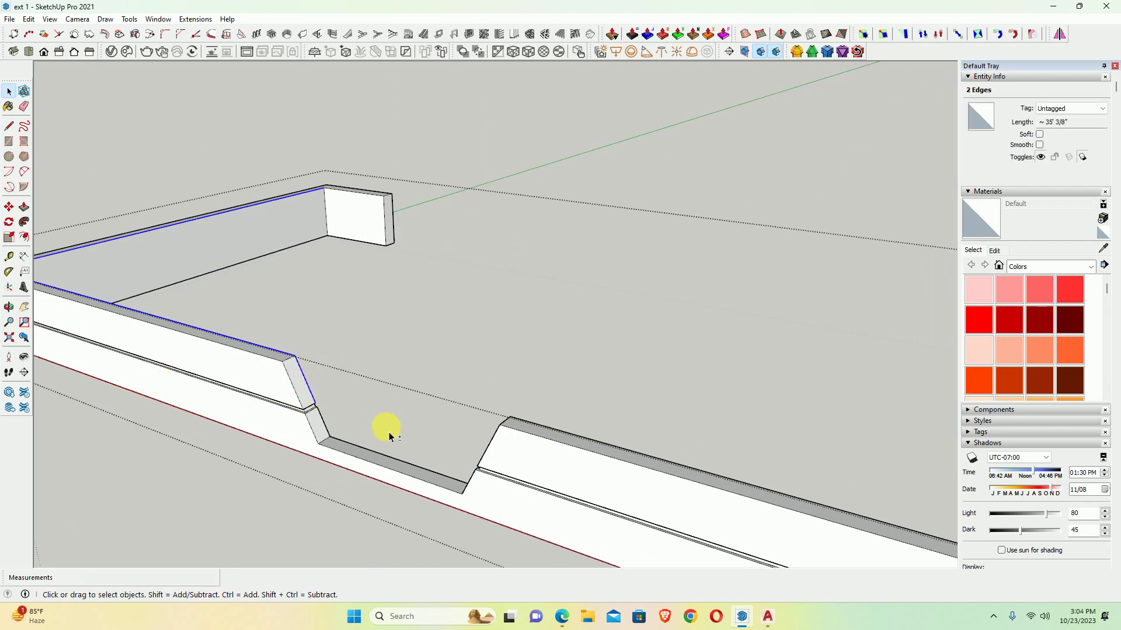
mouse_move(389, 432)
middle_mouse_down()
mouse_move(518, 430)
mouse_move(721, 397)
mouse_move(479, 396)
middle_mouse_up()
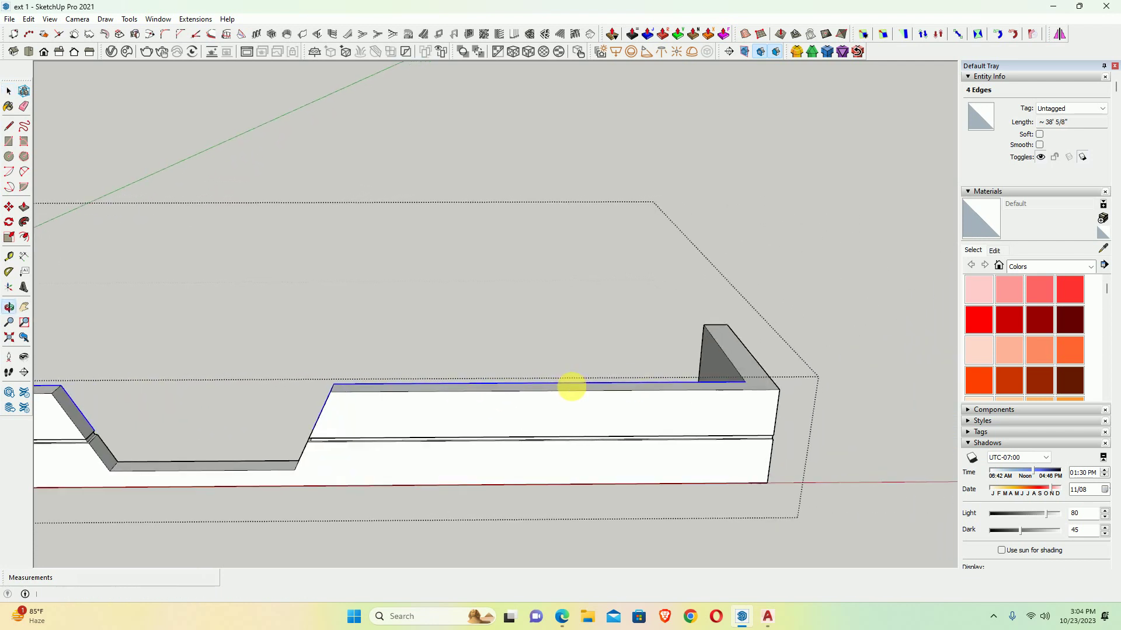
left_click(740, 377, "shift")
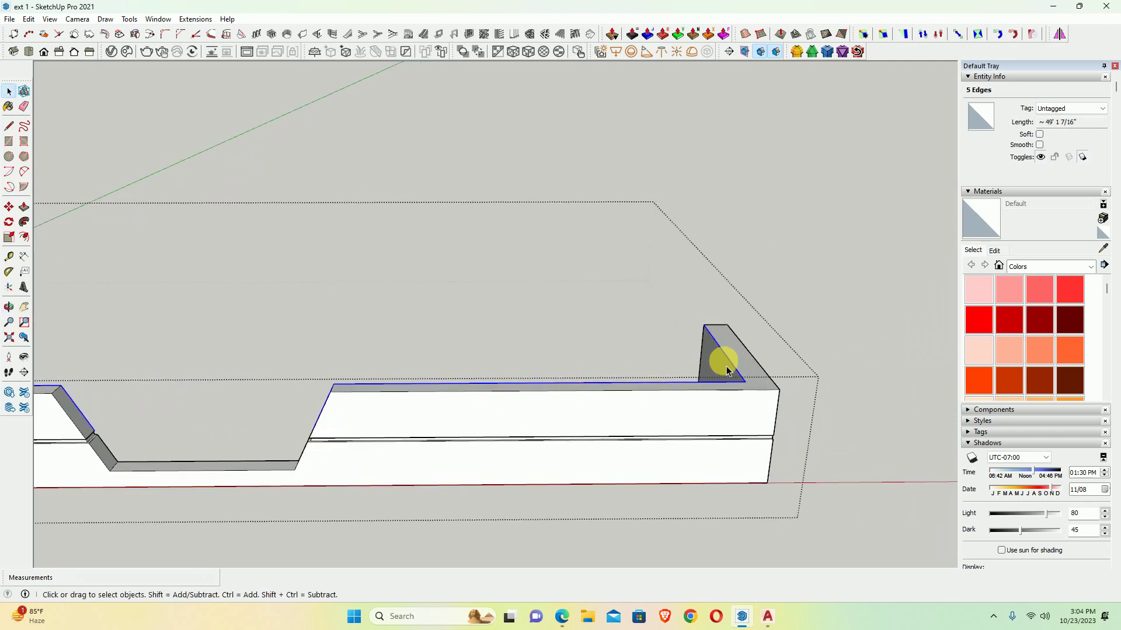
left_click(727, 370, "shift")
middle_click_drag(727, 371, 625, 350)
left_click(362, 330)
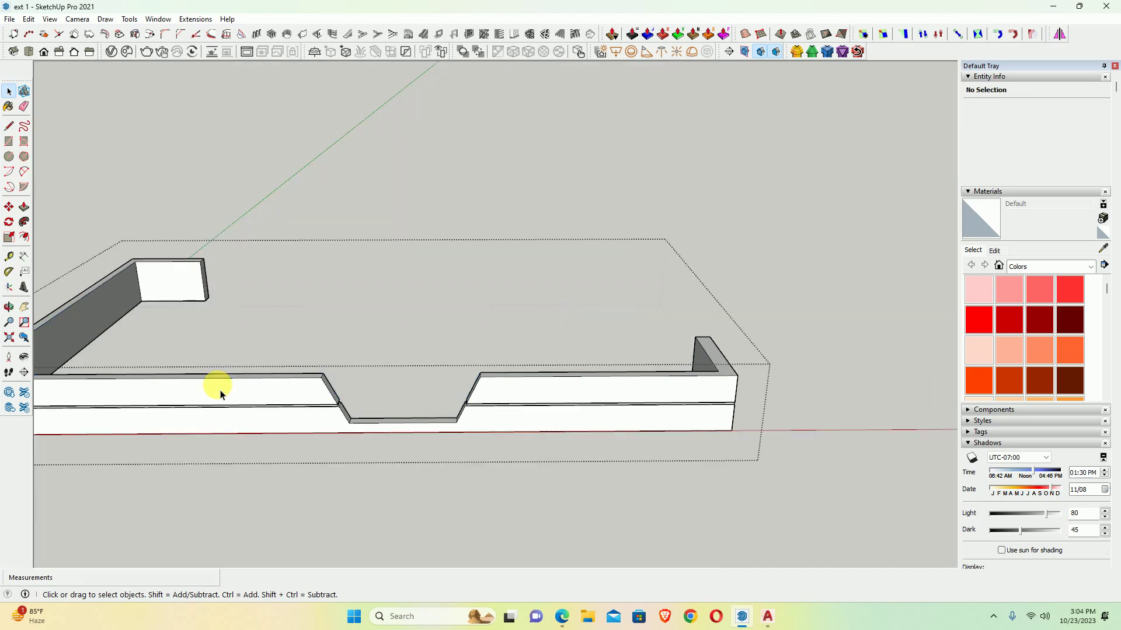
mouse_move(225, 359)
middle_mouse_down()
mouse_move(458, 358)
mouse_move(251, 432)
middle_mouse_up()
scroll(251, 432, "up", 3)
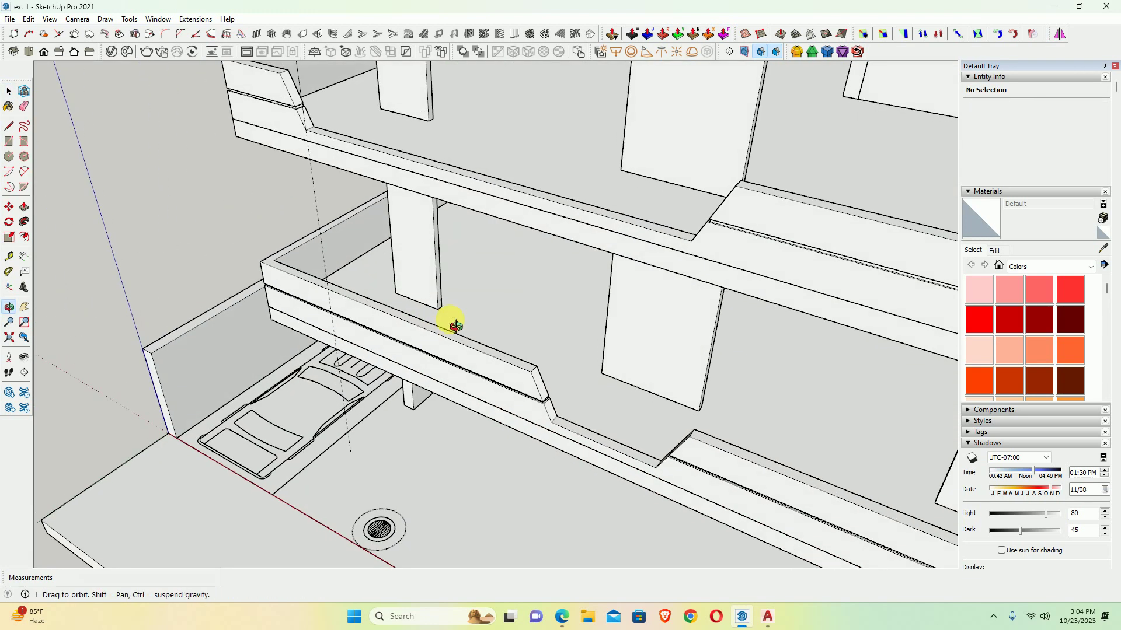
middle_click_drag(400, 333, 546, 283)
Place a guide 1.5" in from the first inner parapet floor edge
scroll(377, 257, "up", 2)
scroll(376, 257, "up", 1)
key("t")
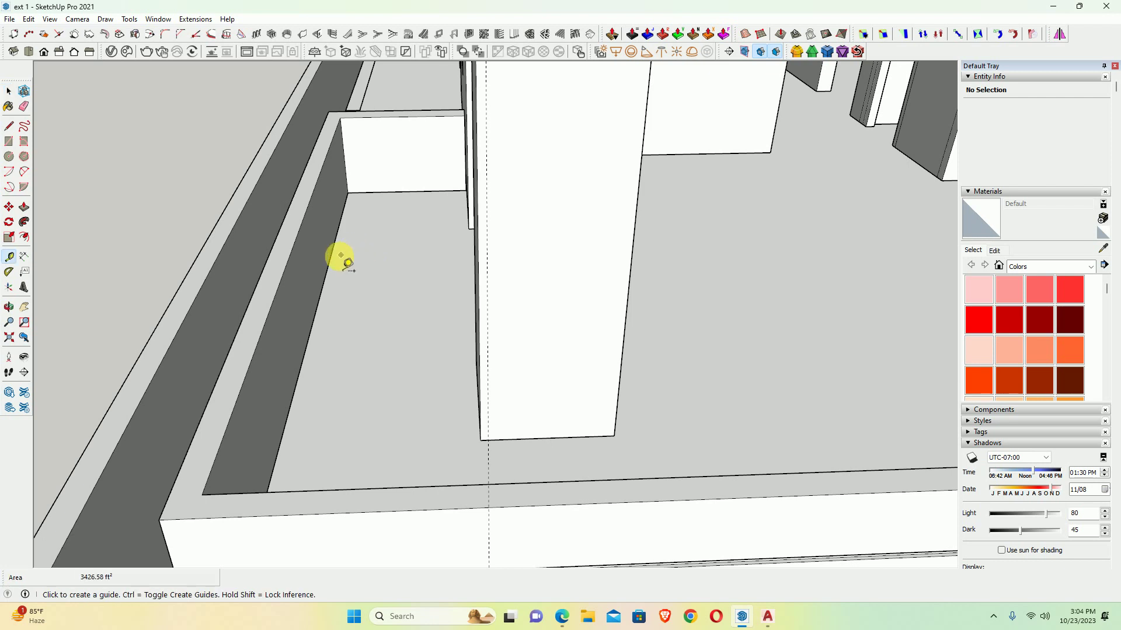
left_click(330, 260)
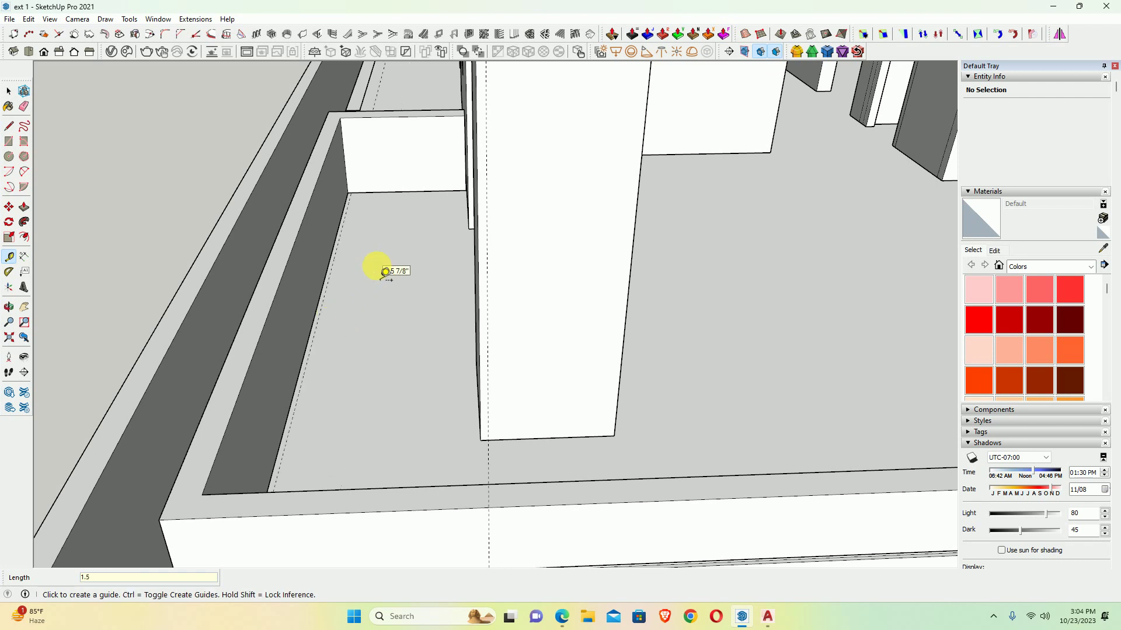
mouse_move(383, 357)
middle_mouse_down()
mouse_move(250, 375)
mouse_move(321, 376)
mouse_move(313, 387)
mouse_move(101, 409)
middle_mouse_up()
key("t")
scroll(100, 403, "down", 3)
scroll(217, 325, "up", 5)
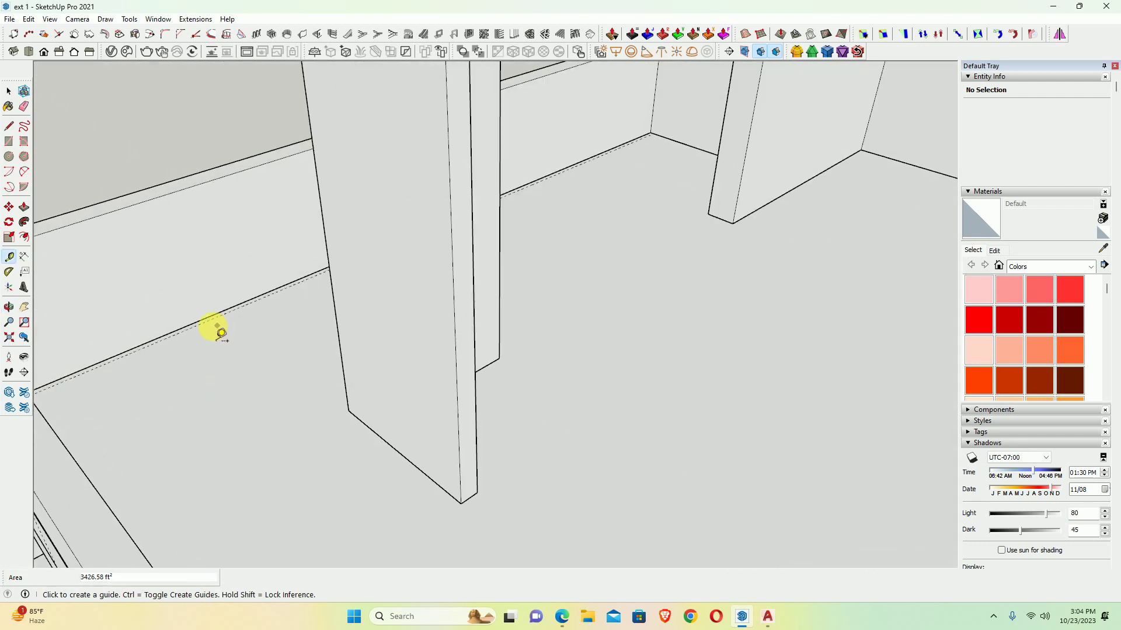
Add 1.5" guides from the next inner parapet edge and the inner wall corner
middle_click_drag(218, 325, 341, 350)
scroll(341, 350, "up", 2)
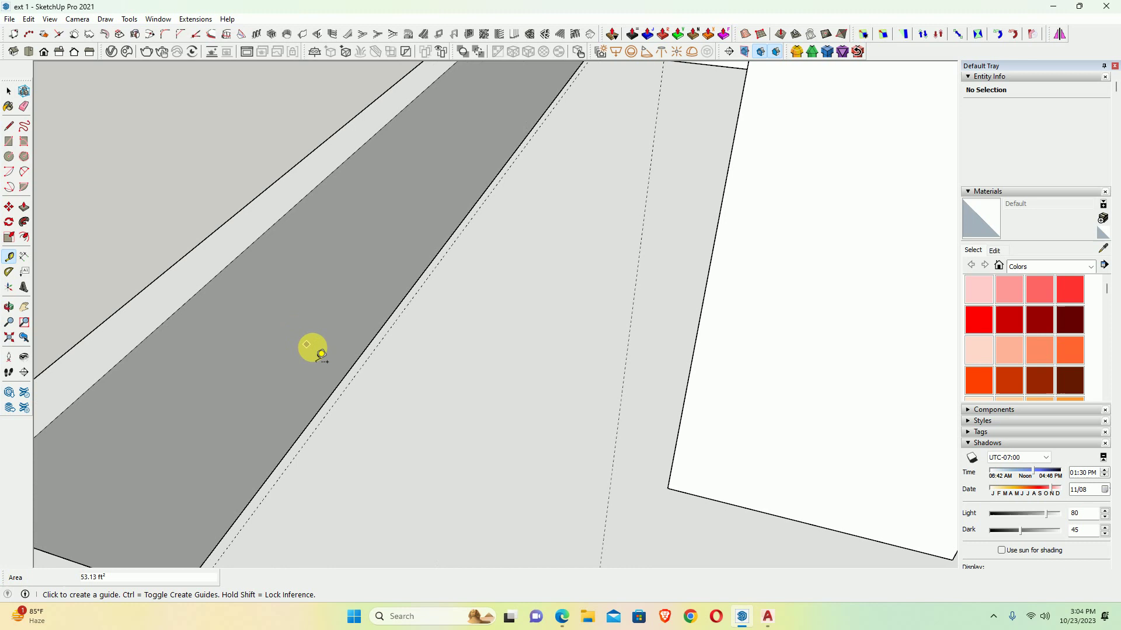
left_click(357, 372)
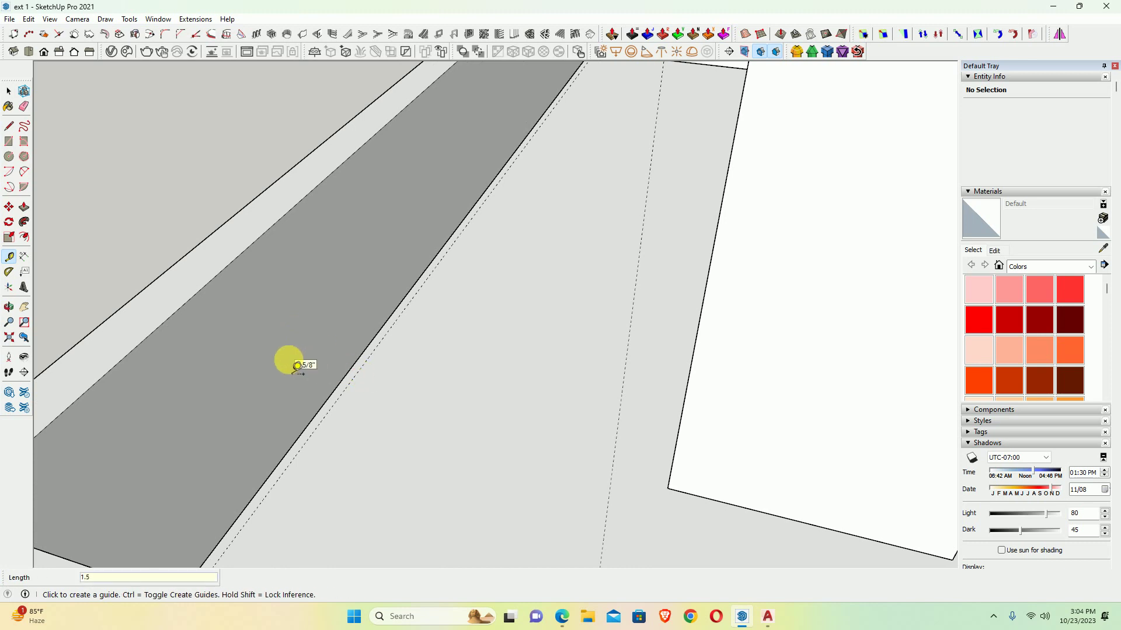
scroll(397, 344, "down", 5)
mouse_move(388, 414)
middle_mouse_down()
mouse_move(170, 413)
mouse_move(105, 345)
middle_mouse_up()
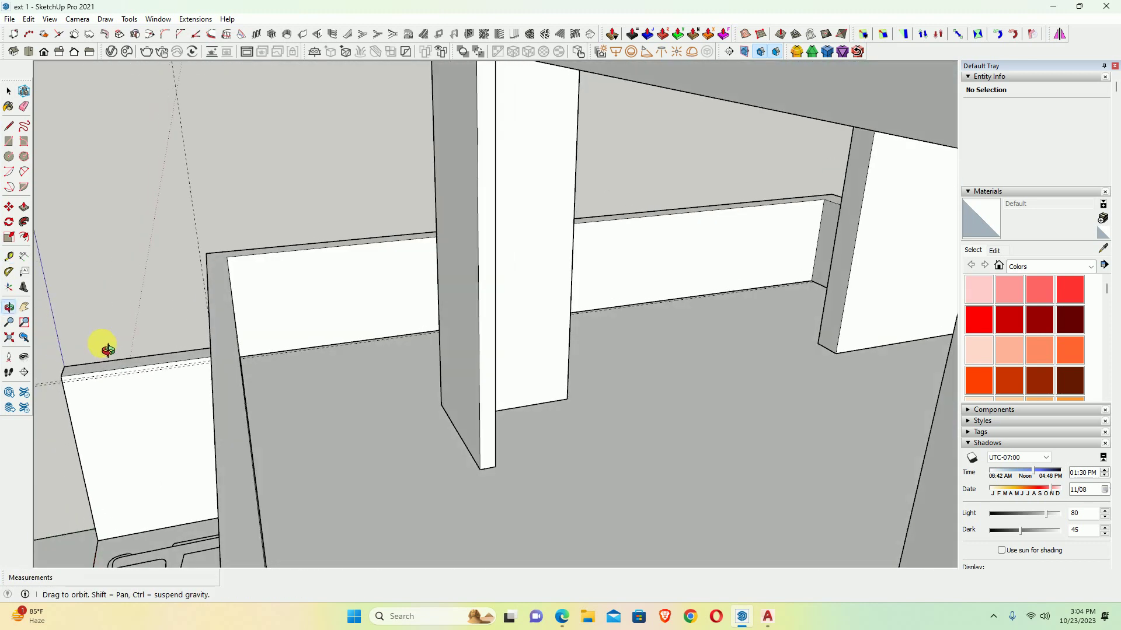
scroll(269, 412, "up", 3)
scroll(270, 411, "up", 3)
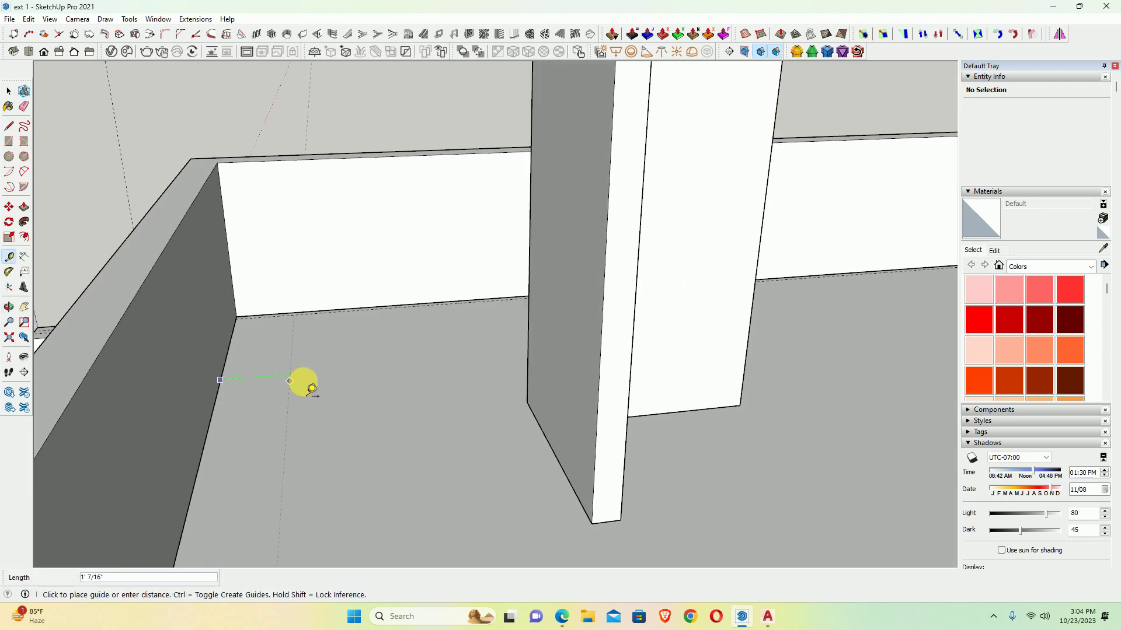
scroll(233, 338, "up", 1)
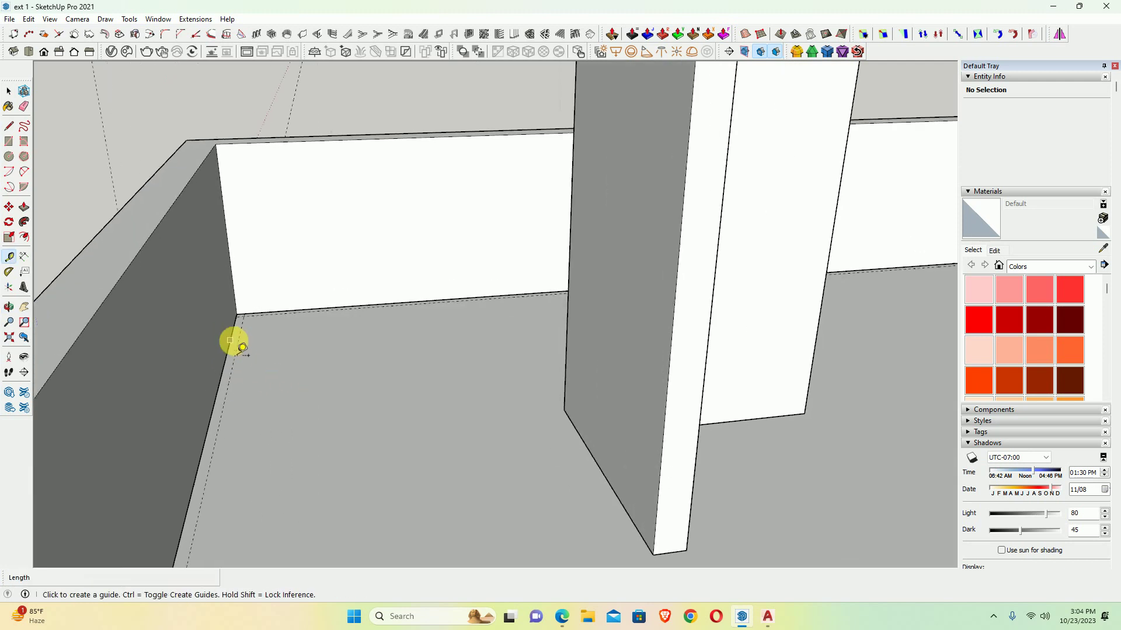
scroll(237, 335, "up", 2)
left_click(239, 337)
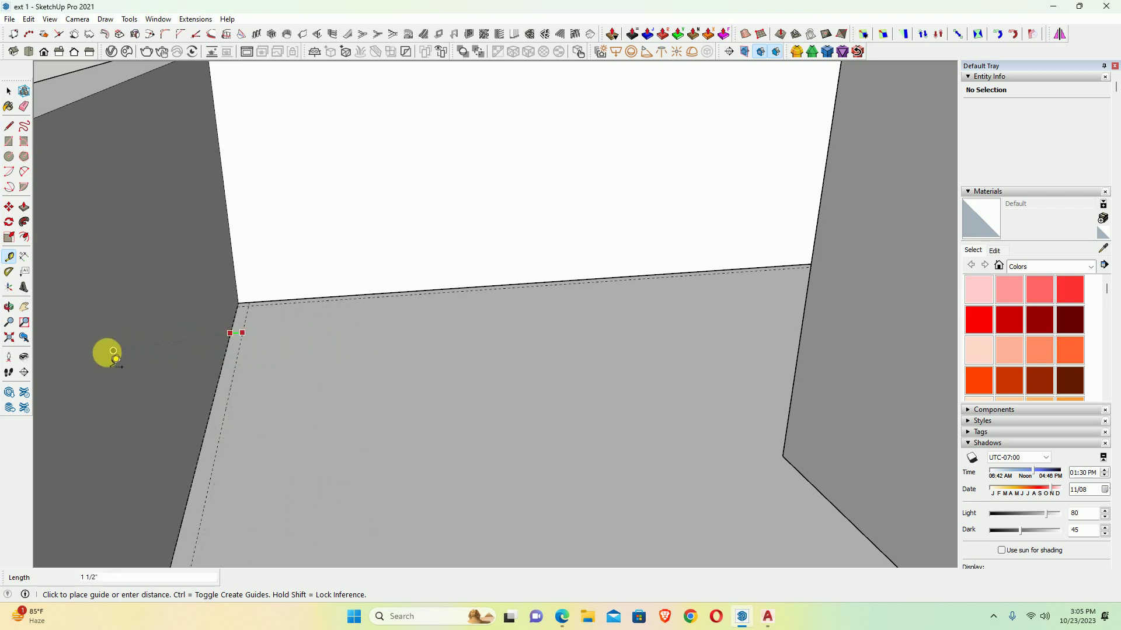
Start a last guide from the wall base, cancel it, and return to Select
mouse_move(105, 363)
middle_mouse_down()
mouse_move(283, 383)
mouse_move(745, 385)
mouse_move(10, 518)
mouse_move(904, 517)
mouse_move(813, 388)
middle_mouse_up()
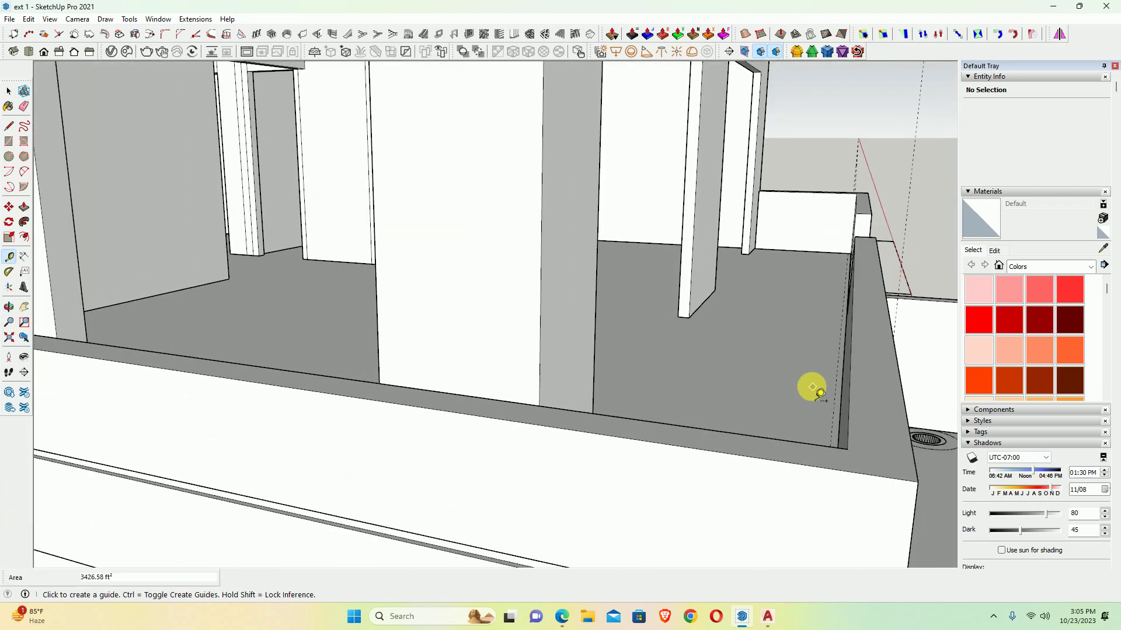
scroll(720, 376, "up", 3)
scroll(755, 303, "up", 3)
scroll(731, 314, "up", 2)
scroll(731, 314, "up", 2)
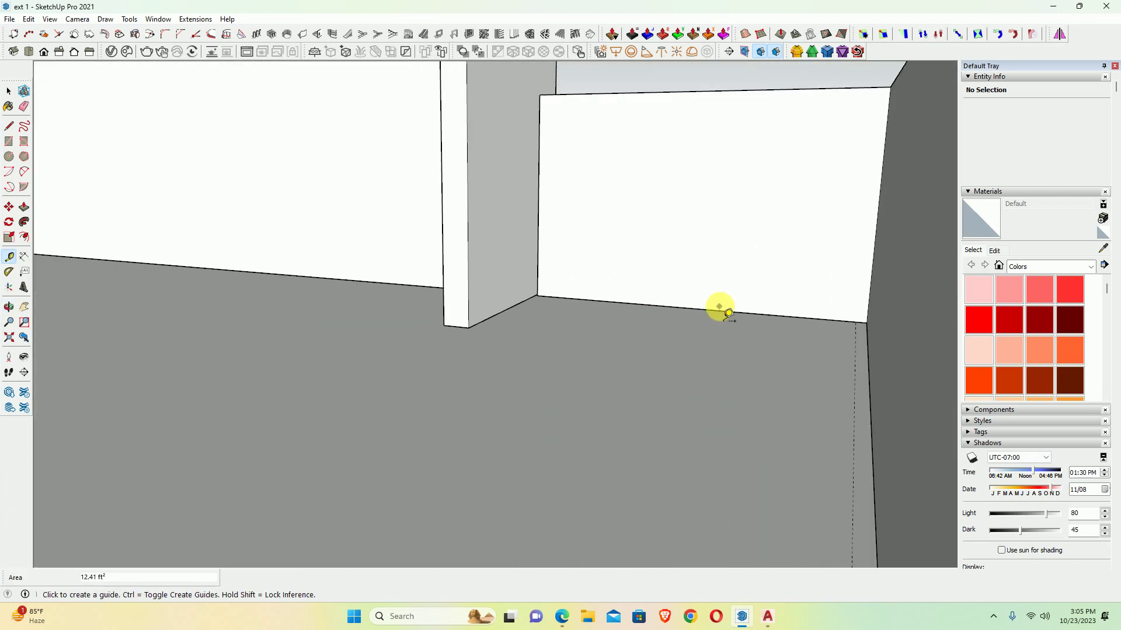
left_click(718, 312)
type("1.5")
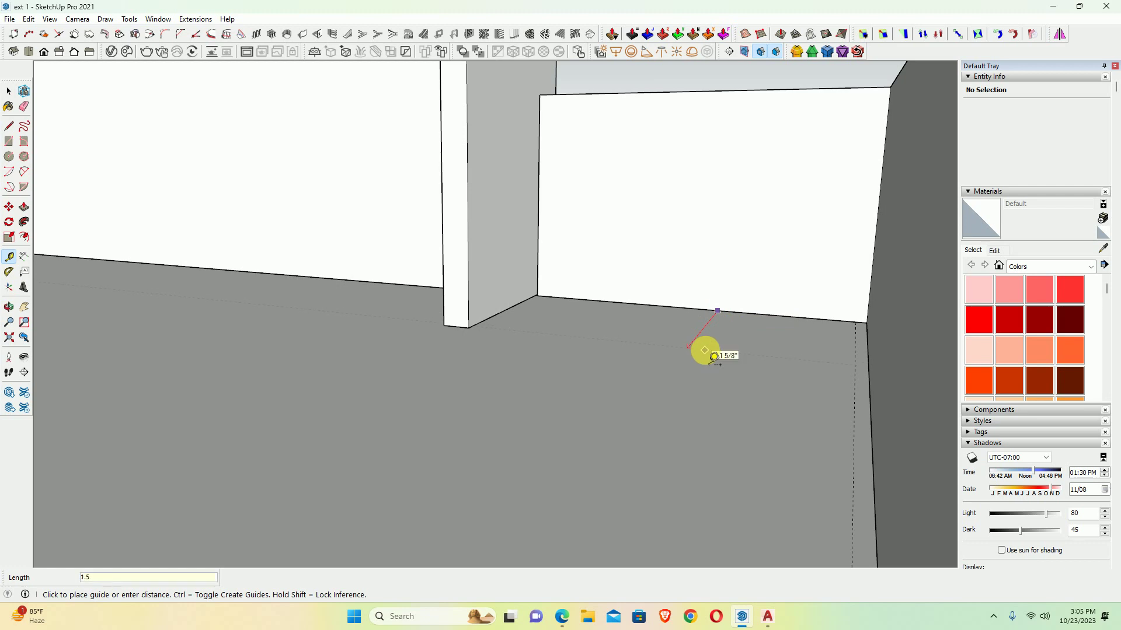
key("Escape")
mouse_move(785, 353)
middle_mouse_down()
mouse_move(683, 400)
mouse_move(732, 433)
middle_mouse_up()
key("space")
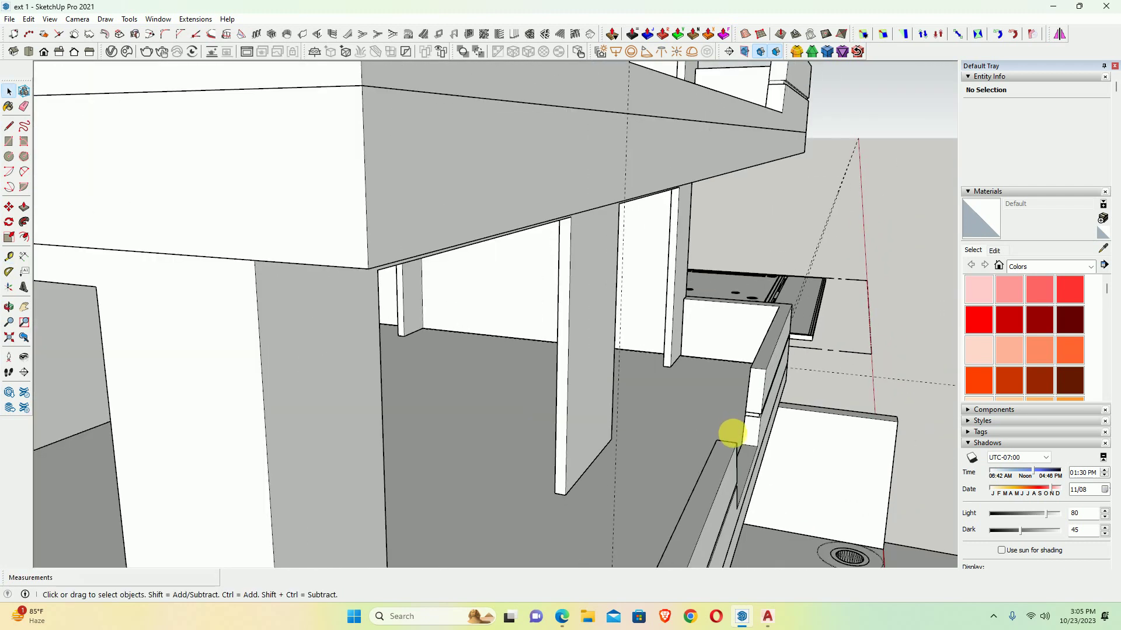
scroll(732, 433, "down", 5)
Hide the balcony parapet component to expose the floor slab
right_click(714, 401)
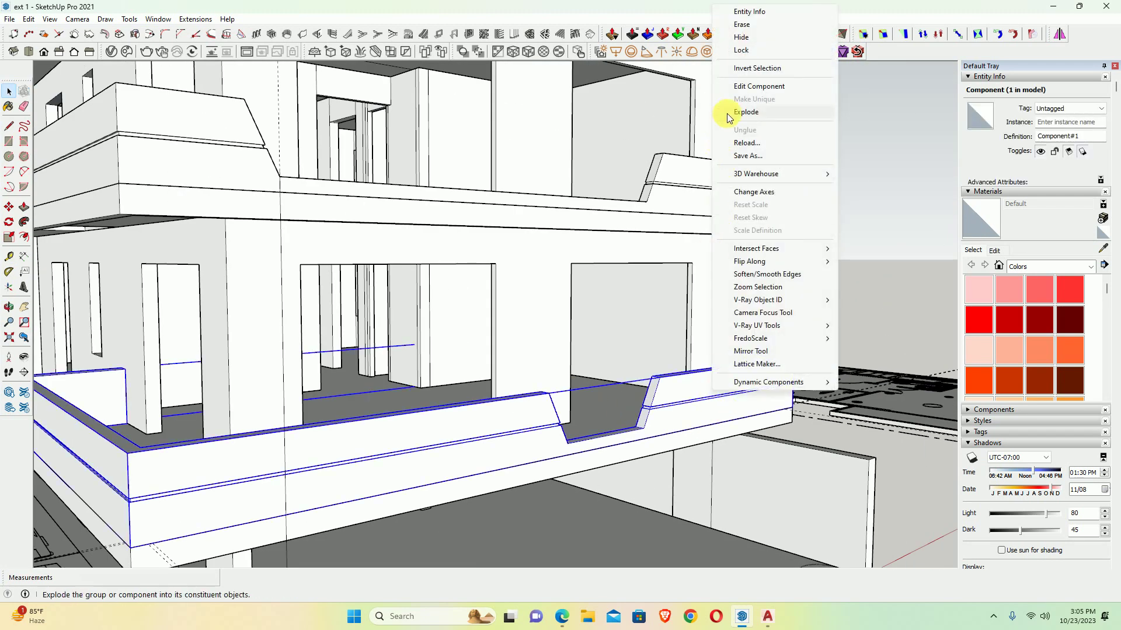
left_click(740, 37)
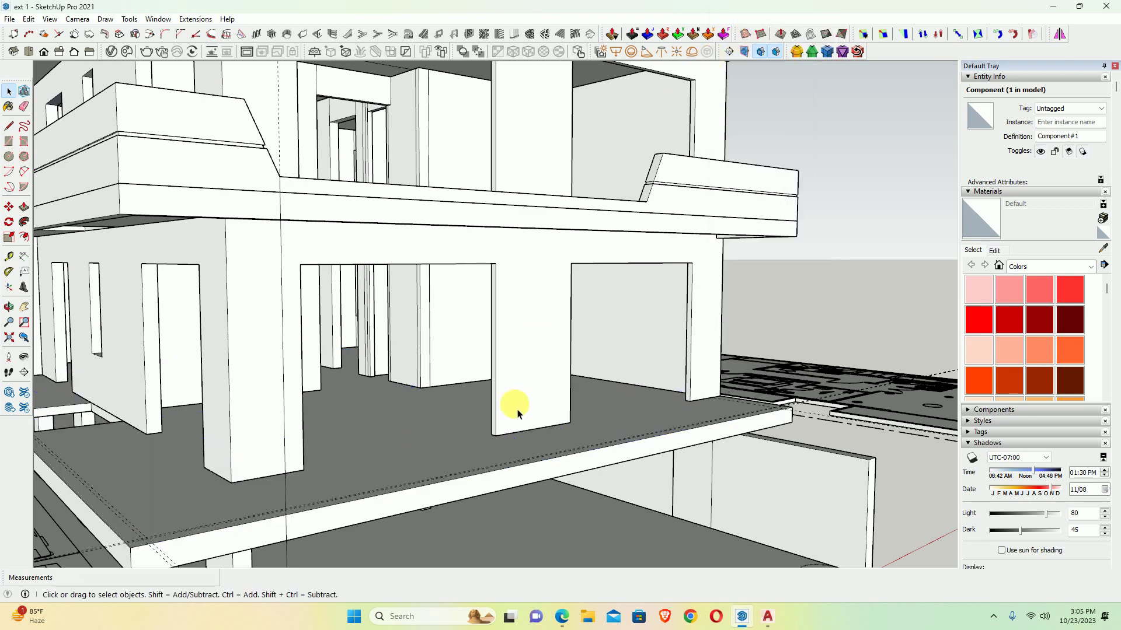
mouse_move(513, 407)
middle_mouse_down()
mouse_move(549, 433)
mouse_move(443, 470)
mouse_move(206, 376)
mouse_move(230, 375)
middle_mouse_up()
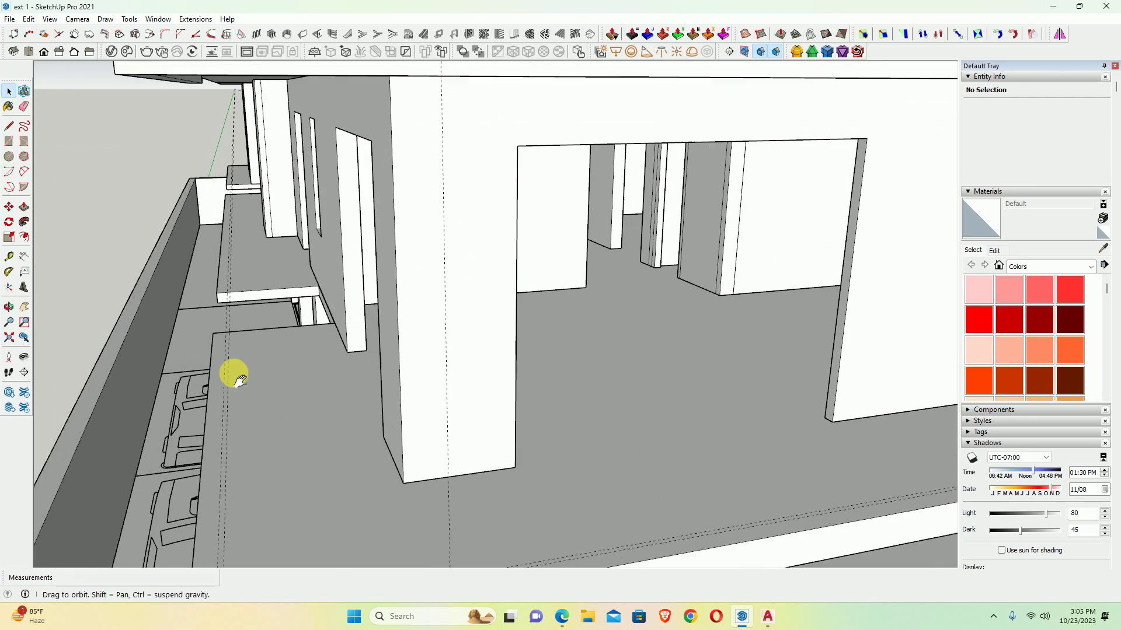
scroll(320, 350, "up", 3)
Draw a 1 1/2"-wide rectangle strip, about 35' long, along the slab edge
key("r")
scroll(310, 301, "up", 3)
scroll(319, 332, "up", 2)
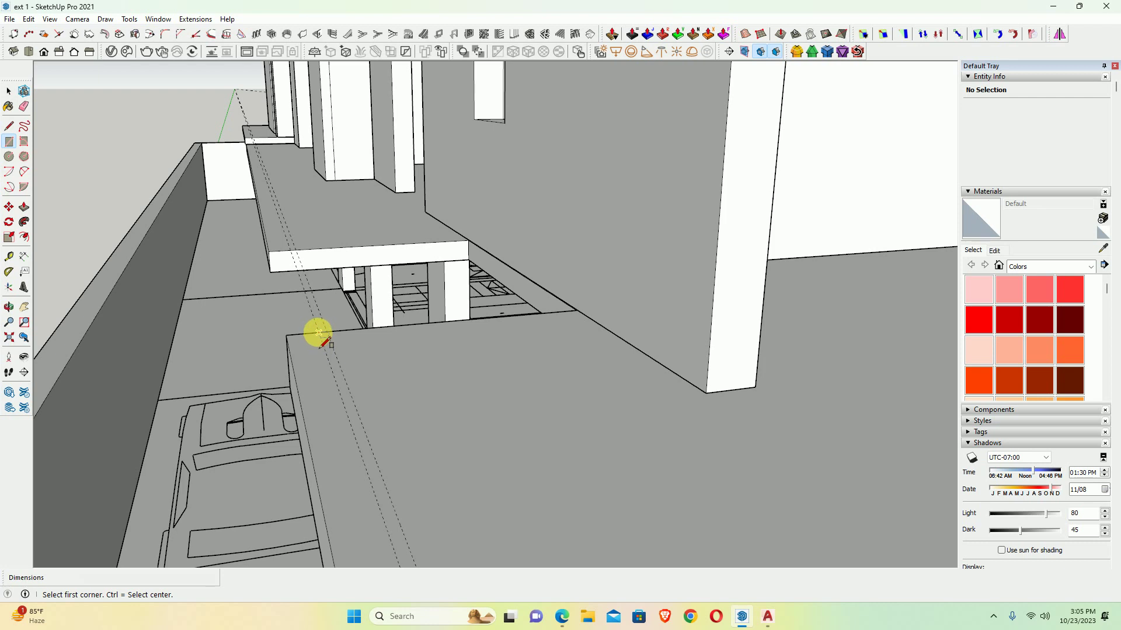
left_click(319, 332)
mouse_move(318, 333)
middle_mouse_down()
mouse_move(358, 465)
mouse_move(257, 183)
mouse_move(290, 395)
mouse_move(279, 246)
mouse_move(313, 306)
mouse_move(300, 365)
mouse_move(305, 300)
mouse_move(631, 245)
mouse_move(583, 295)
mouse_move(50, 368)
mouse_move(95, 394)
mouse_move(672, 318)
middle_mouse_up()
left_click(300, 281)
left_click(300, 282)
scroll(714, 313, "up", 2)
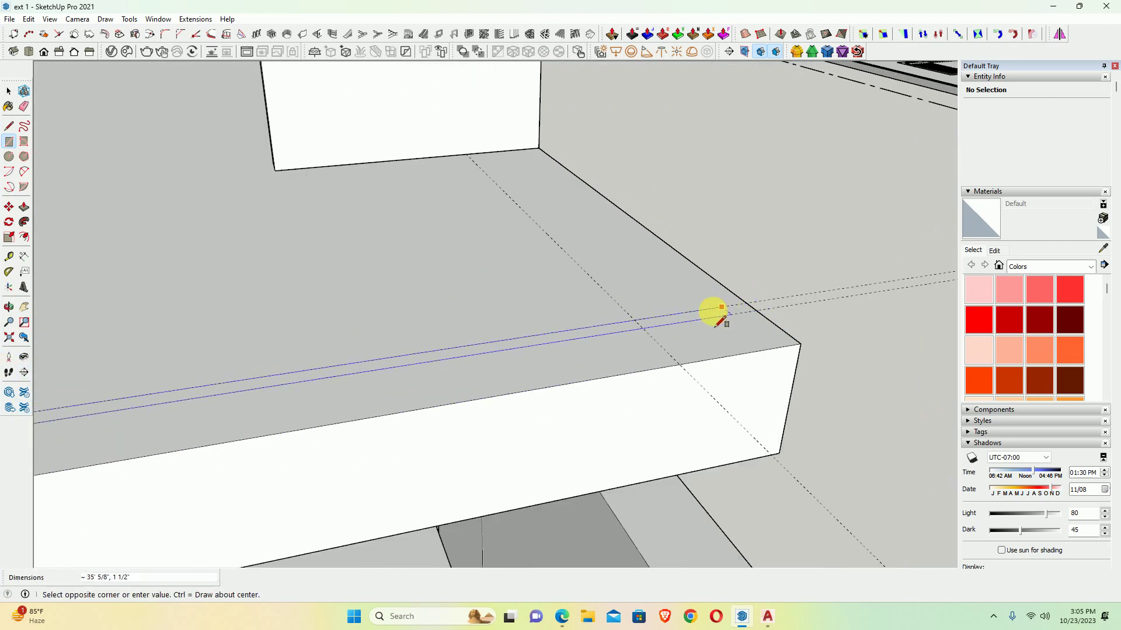
scroll(642, 320, "up", 1)
left_click(631, 323)
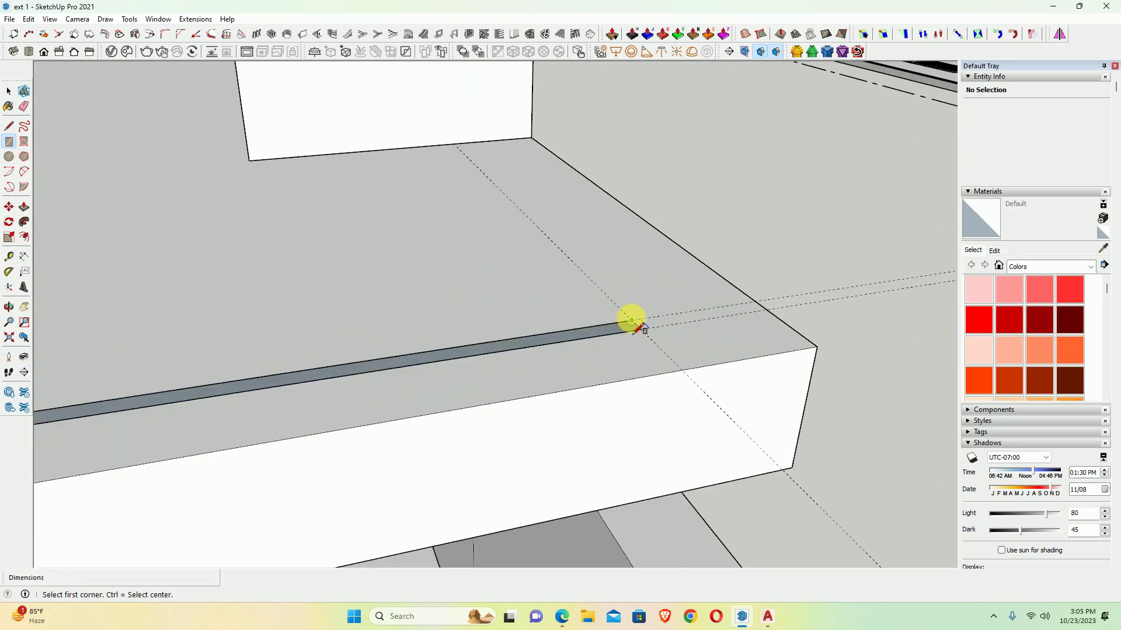
key("space")
mouse_move(630, 320)
middle_mouse_down()
mouse_move(542, 321)
mouse_move(193, 371)
mouse_move(938, 327)
mouse_move(251, 408)
middle_mouse_up()
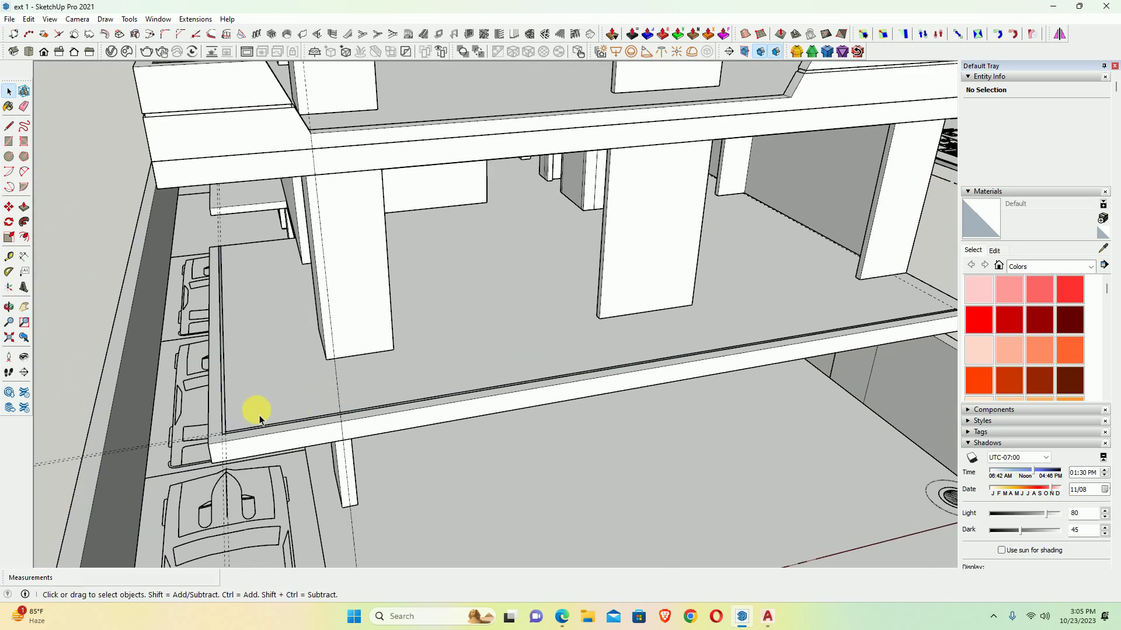
Turn the L-shaped edge strips into a new component, Component#1
scroll(212, 438, "up", 2)
scroll(224, 448, "up", 2)
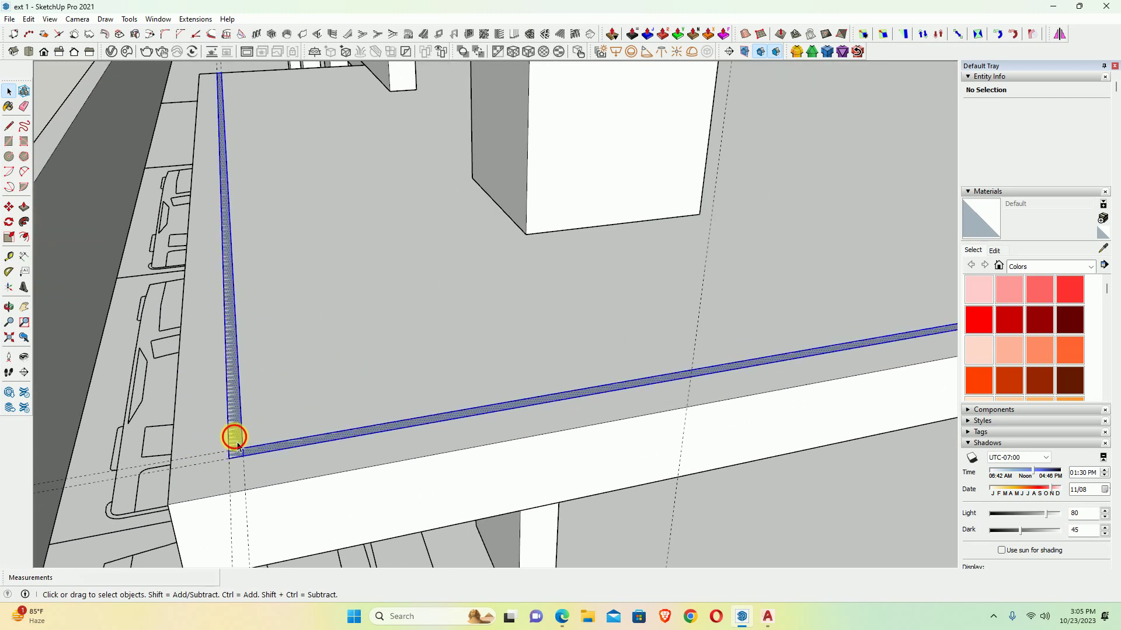
right_click(237, 444)
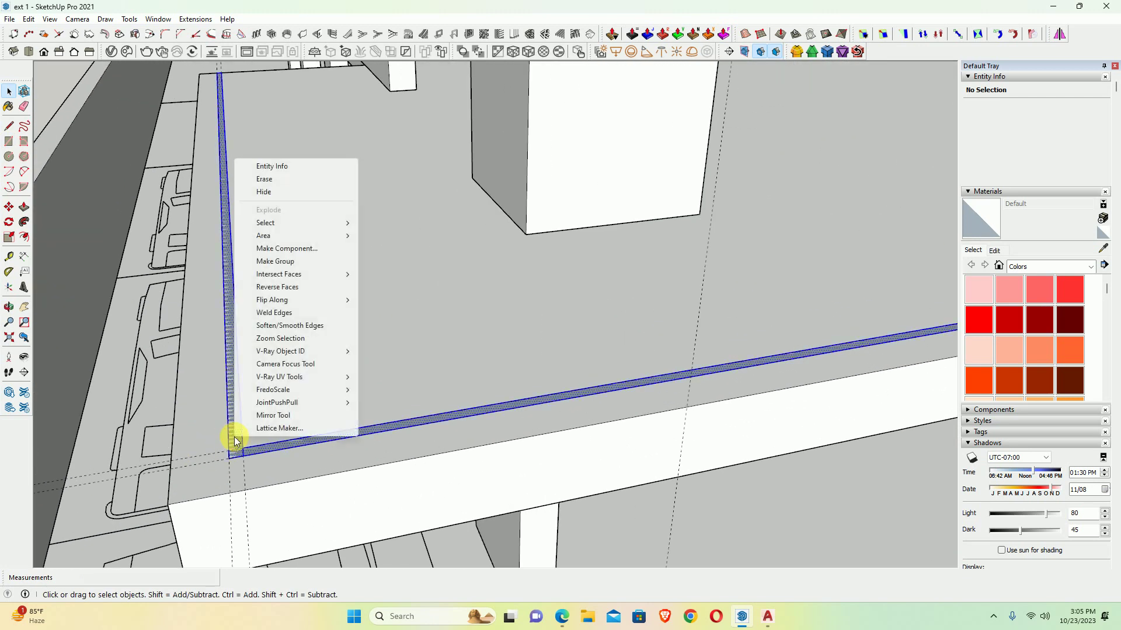
left_click(283, 249)
left_click(531, 375)
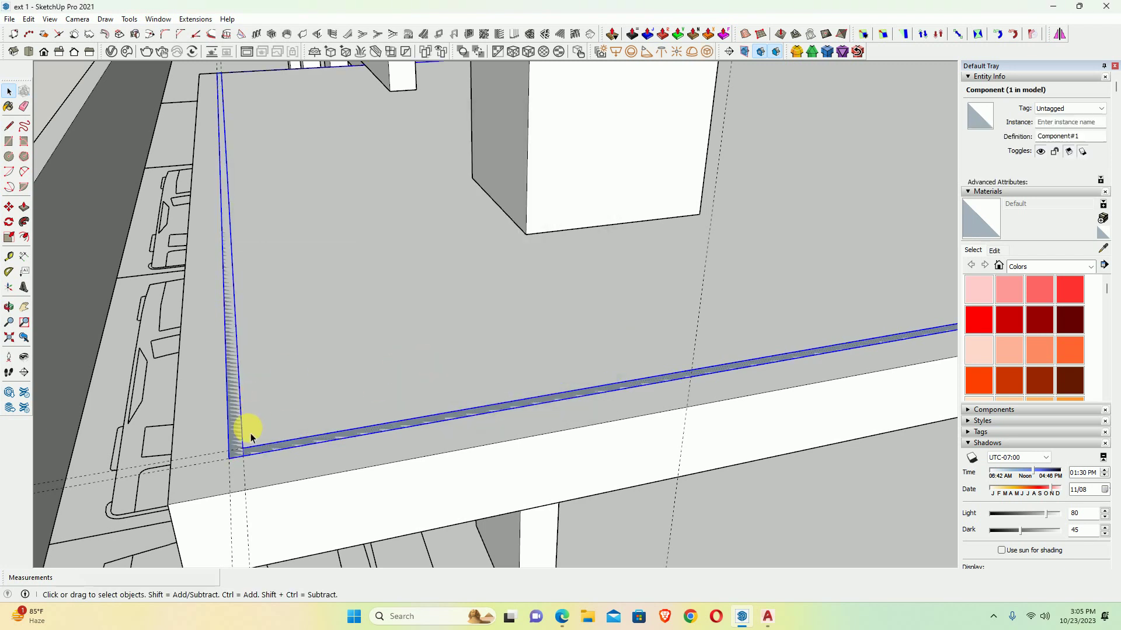
scroll(234, 438, "up", 2)
scroll(236, 445, "up", 2)
key("Escape")
Start pulling the edge strip face upward with Push/Pull
key("e")
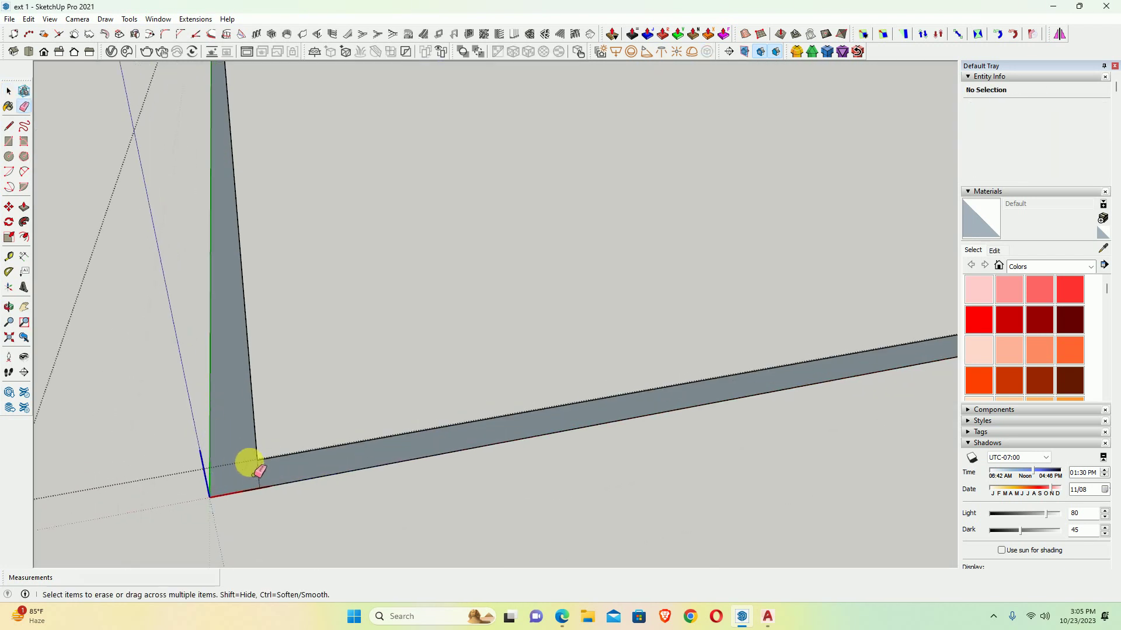
scroll(268, 443, "down", 1)
scroll(264, 442, "down", 3)
key("p")
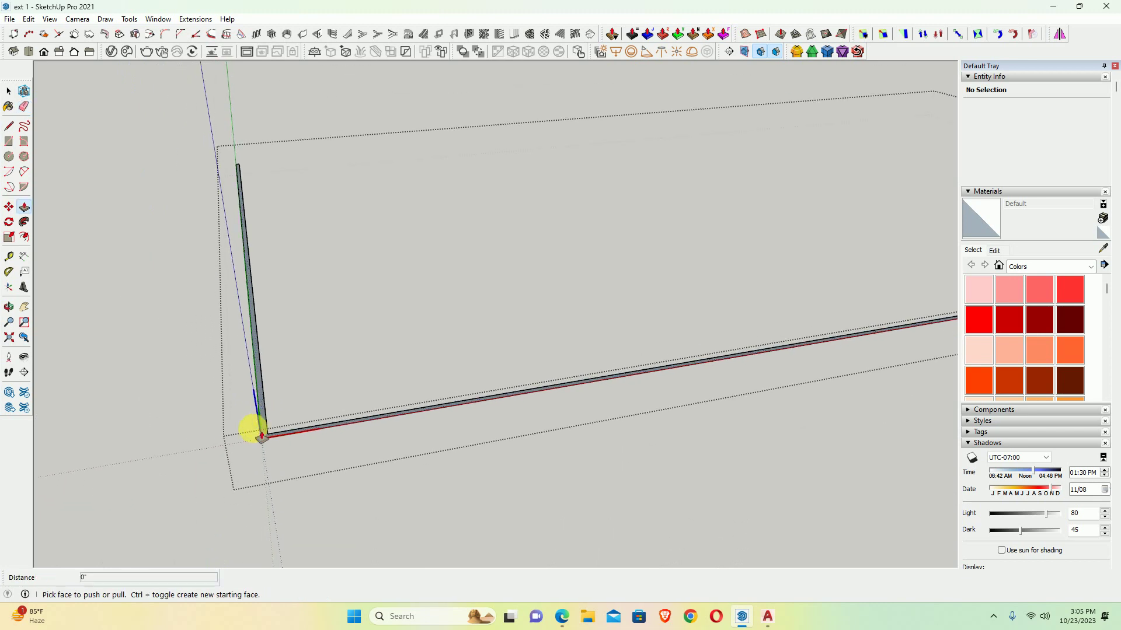
left_click(262, 425)
scroll(260, 374, "down", 2)
scroll(258, 325, "down", 4)
mouse_move(257, 326)
middle_mouse_down()
mouse_move(350, 288)
mouse_move(548, 620)
middle_mouse_up()
scroll(356, 286, "down", 2)
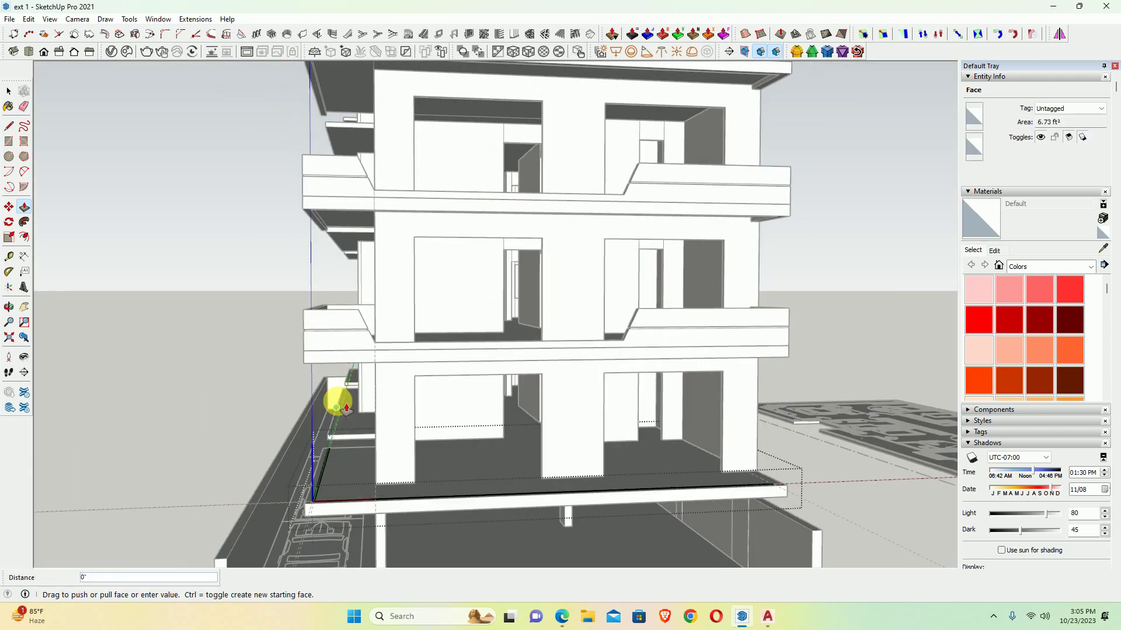
In AutoCAD, try a dimension command on the elevation and cancel it when rejected
left_click(777, 621)
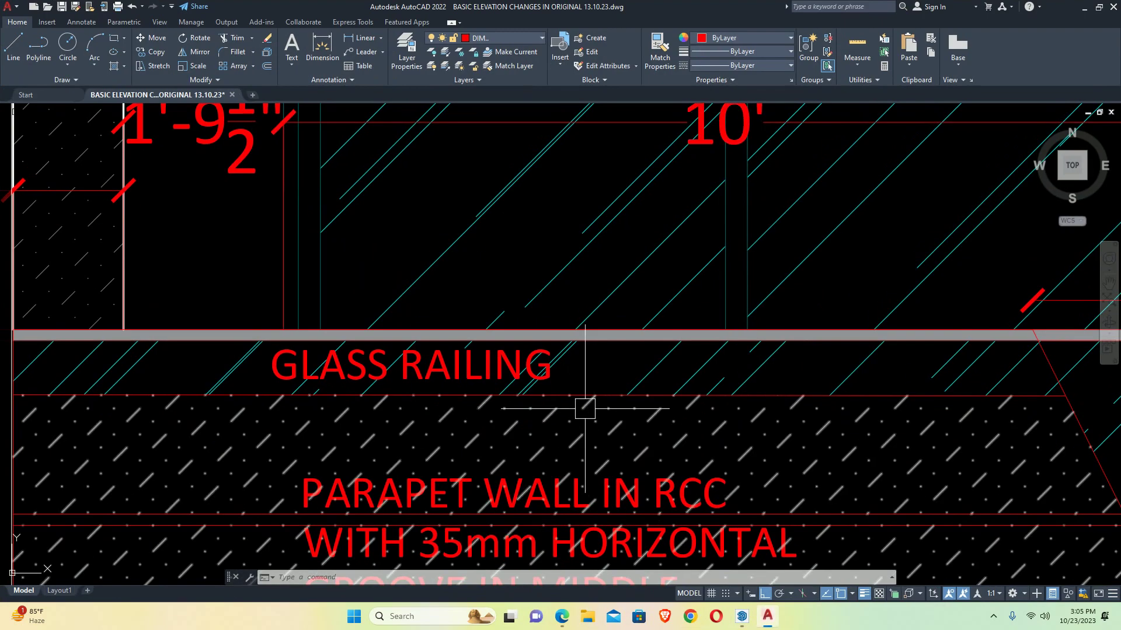
scroll(458, 381, "down", 3)
scroll(452, 409, "up", 3)
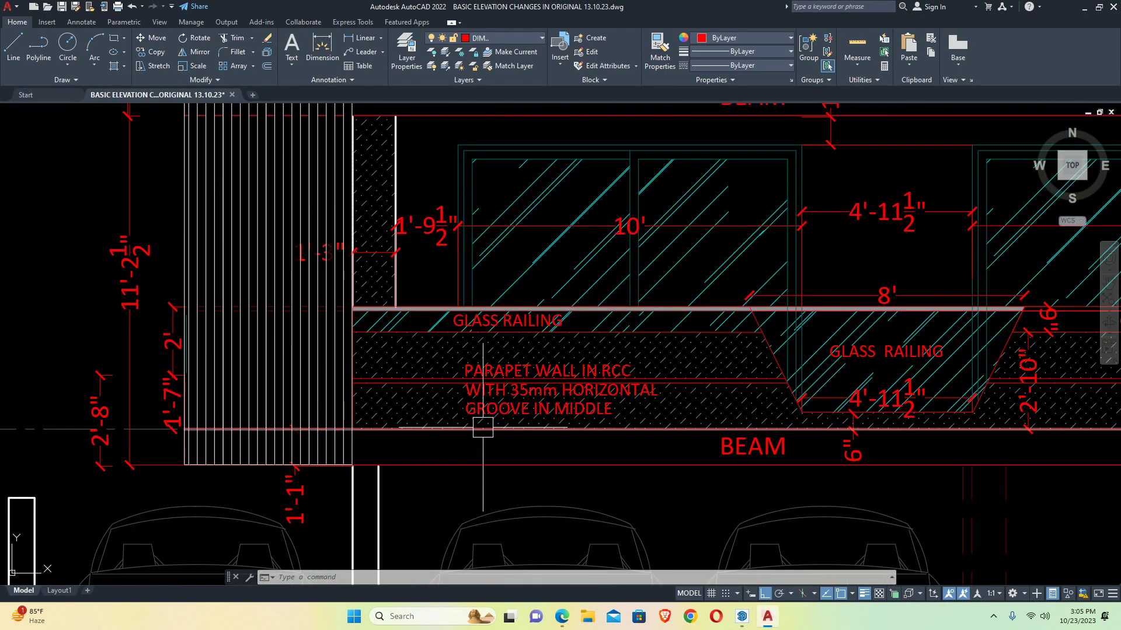
type("dli")
key("Return")
key("Escape")
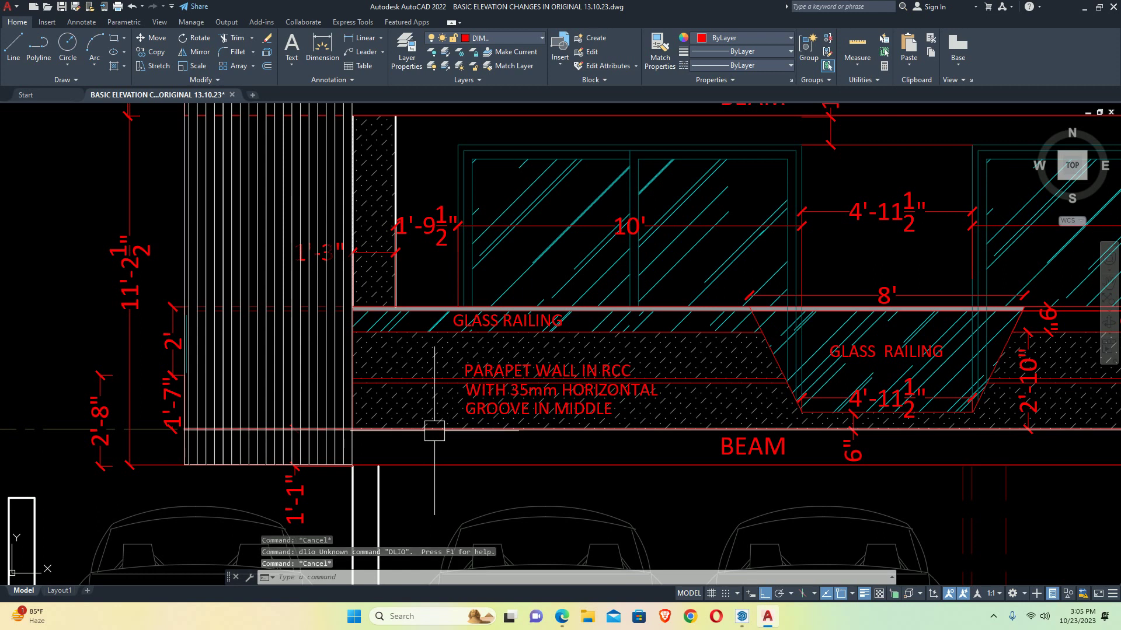
Dimension the parapet's base-to-top height, then lower the SketchUp wall to 3' 5 1/2"
type("dli")
key("Return")
left_click(435, 431)
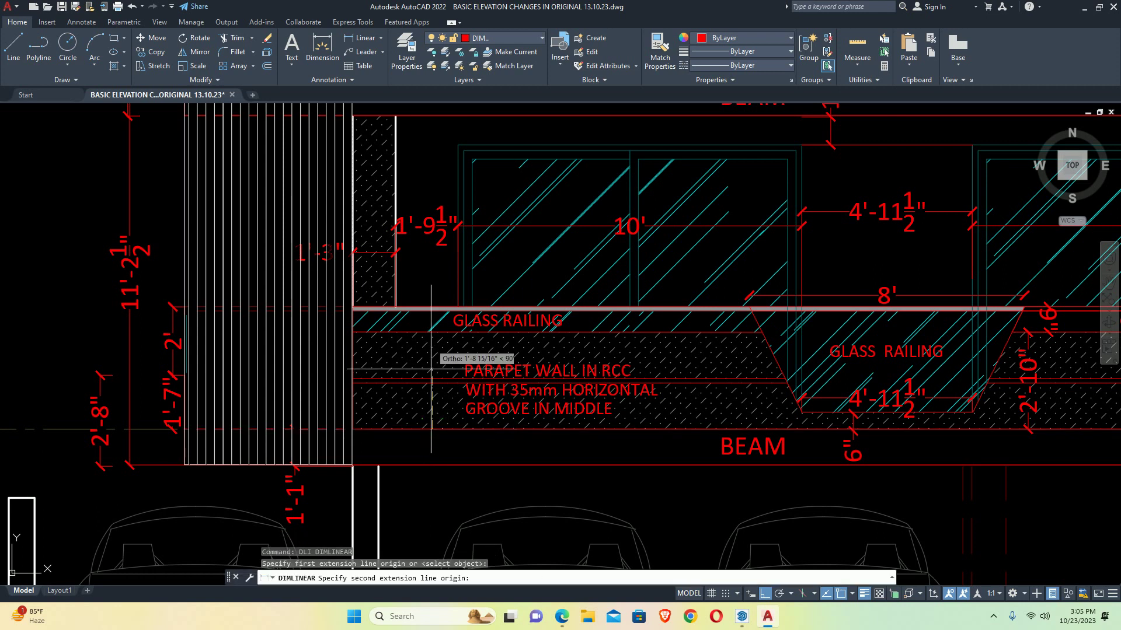
scroll(431, 345, "up", 6)
left_click(432, 243)
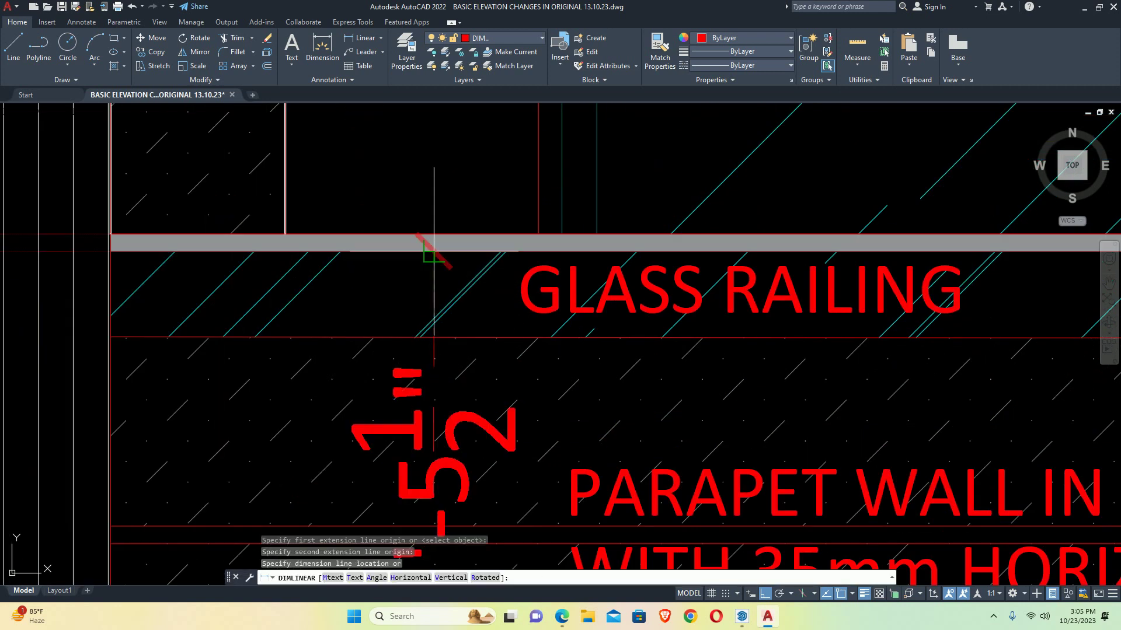
scroll(399, 324, "down", 5)
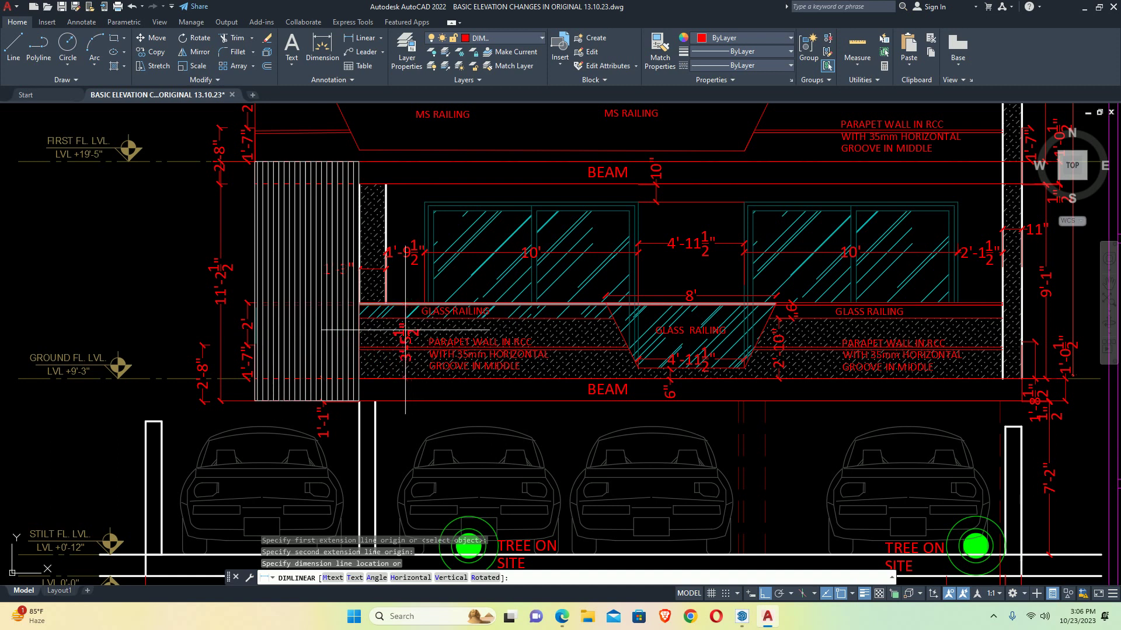
scroll(406, 334, "up", 5)
scroll(408, 337, "down", 3)
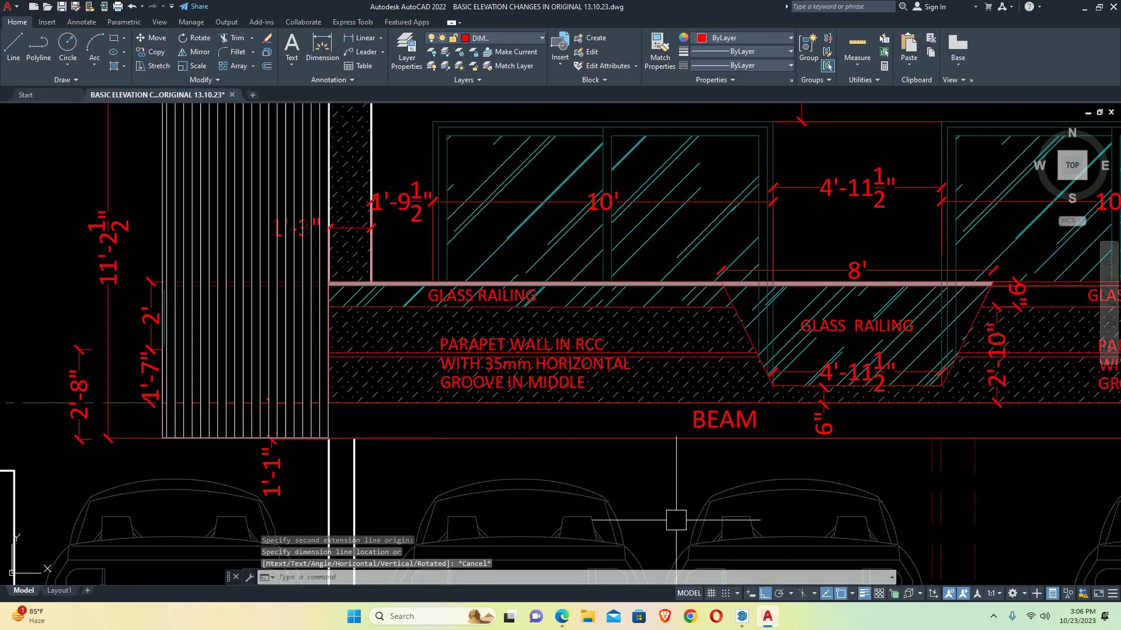
left_click(741, 616)
mouse_move(551, 264)
left_mouse_down()
mouse_move(520, 332)
mouse_move(514, 413)
left_mouse_up()
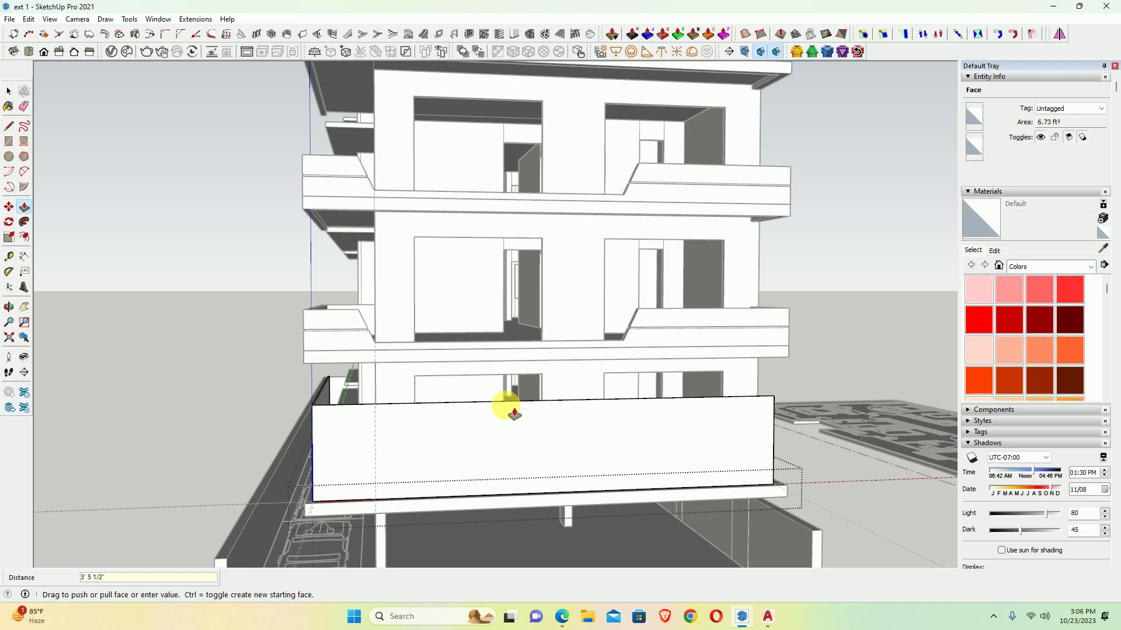
Finish the parapet wall at 3' 5 1/2" high and clear the selection
mouse_move(513, 413)
left_mouse_down()
mouse_move(500, 400)
mouse_move(313, 493)
left_mouse_up()
mouse_move(313, 493)
middle_mouse_down()
mouse_move(391, 517)
mouse_move(345, 493)
middle_mouse_up()
scroll(338, 492, "up", 3)
scroll(338, 492, "up", 2)
key("space")
left_click(192, 310)
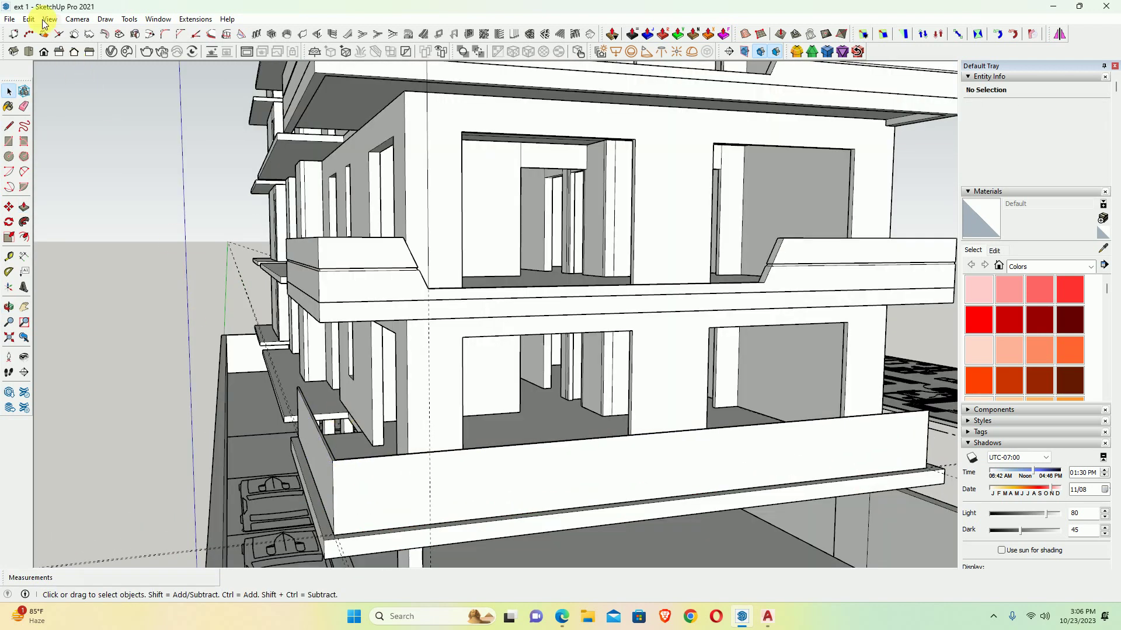
Unhide all geometry and orbit to view the restored lower balcony
left_click(38, 20)
mouse_move(52, 202)
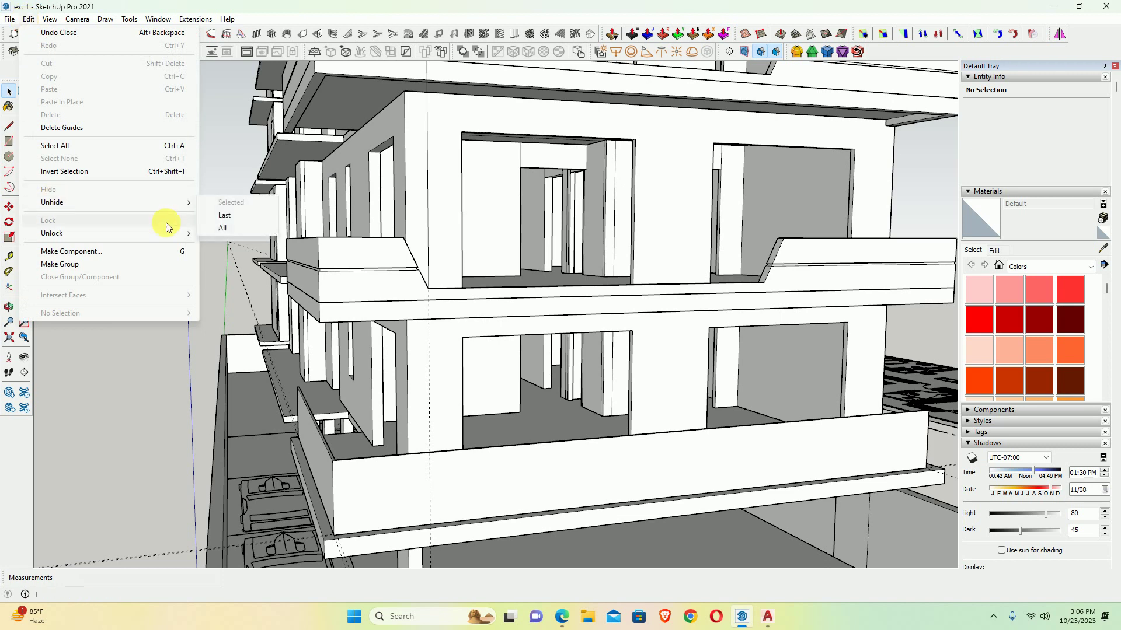
left_click(220, 228)
mouse_move(220, 228)
middle_mouse_down()
mouse_move(169, 250)
mouse_move(270, 312)
mouse_move(243, 299)
mouse_move(266, 442)
middle_mouse_up()
scroll(266, 461, "up", 2)
mouse_move(296, 532)
middle_mouse_down()
mouse_move(368, 481)
mouse_move(380, 446)
middle_mouse_up()
scroll(261, 440, "up", 2)
scroll(231, 430, "up", 2)
Select the lower balcony's parapet component, then start a sideways move and cancel it
left_click(232, 431)
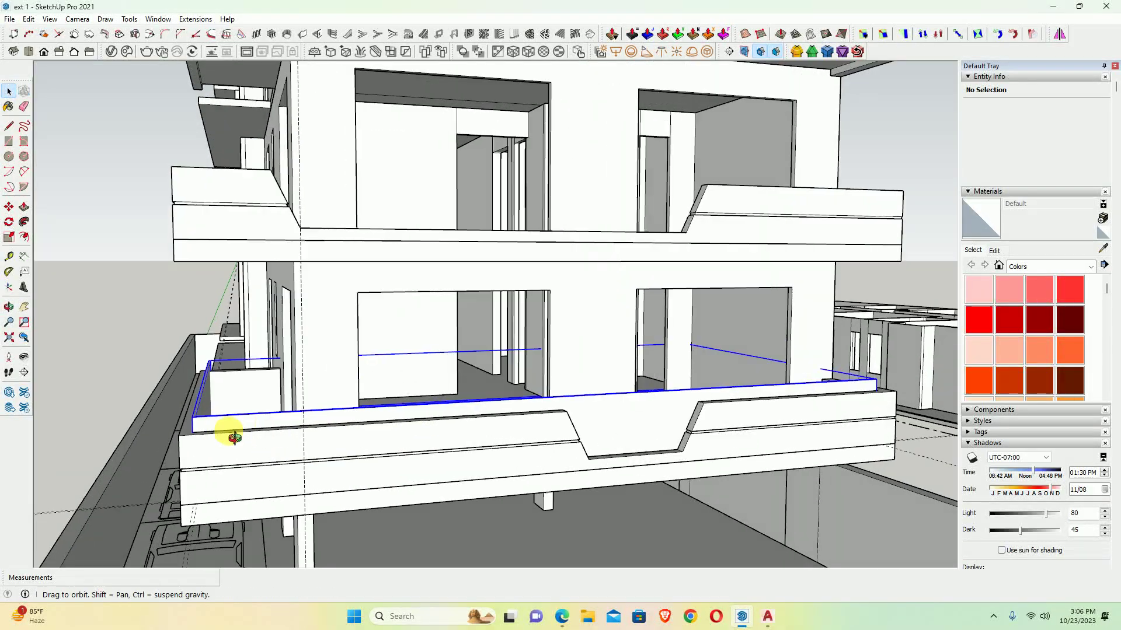
middle_click_drag(230, 433, 231, 447)
scroll(220, 447, "up", 2)
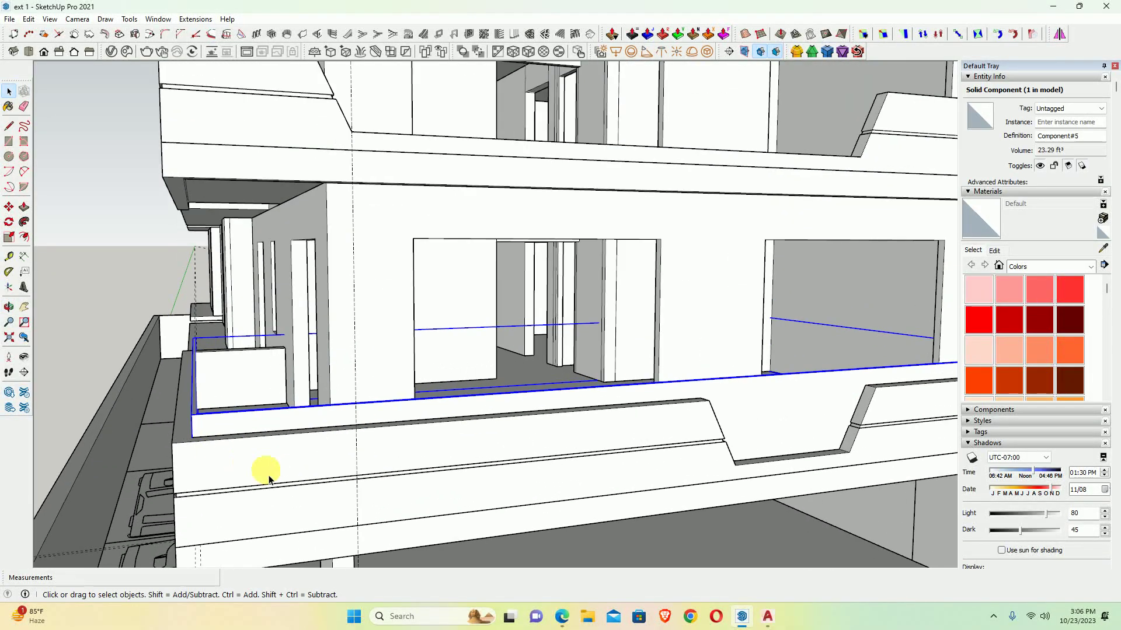
key("m")
left_click(268, 472)
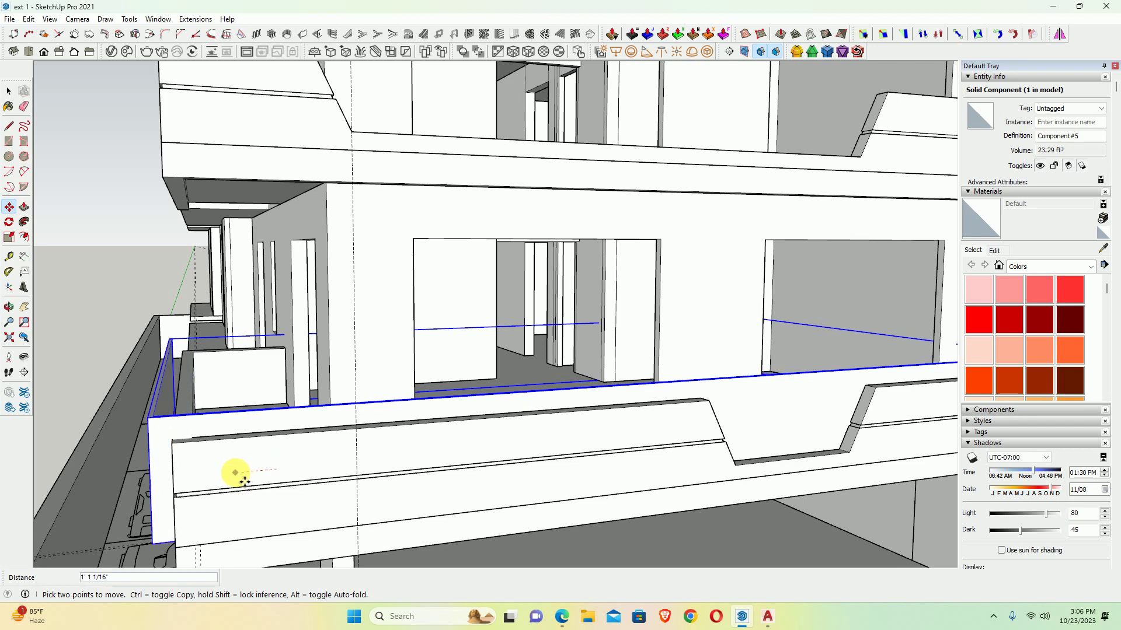
key("space")
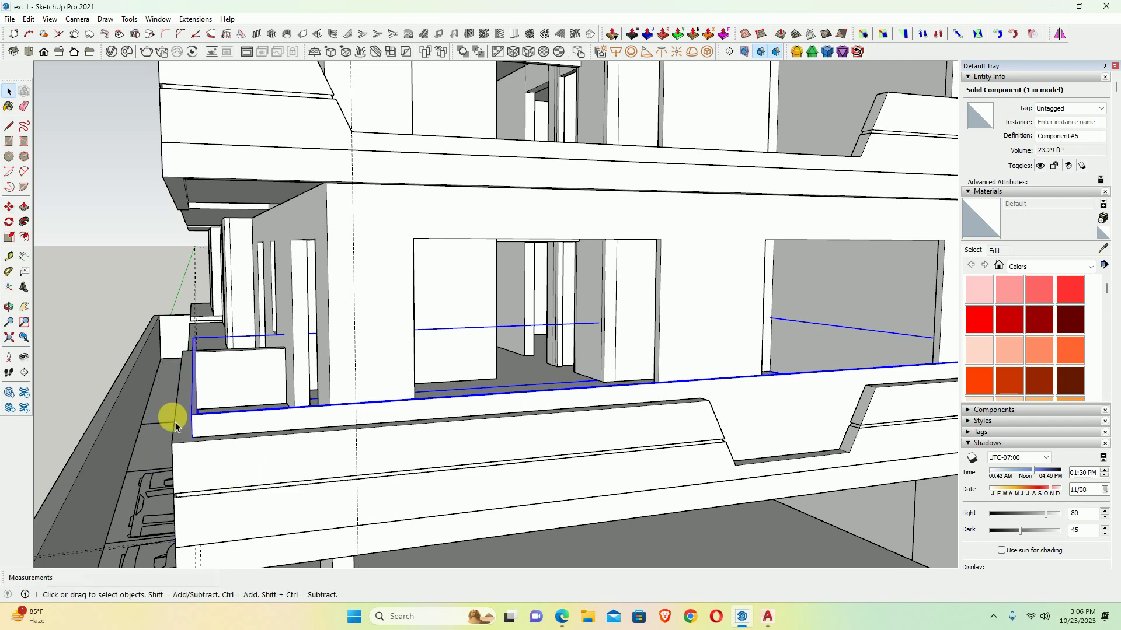
middle_click_drag(170, 417, 342, 486)
Place a Tape Measure guide 6" from the parapet edge
key("t")
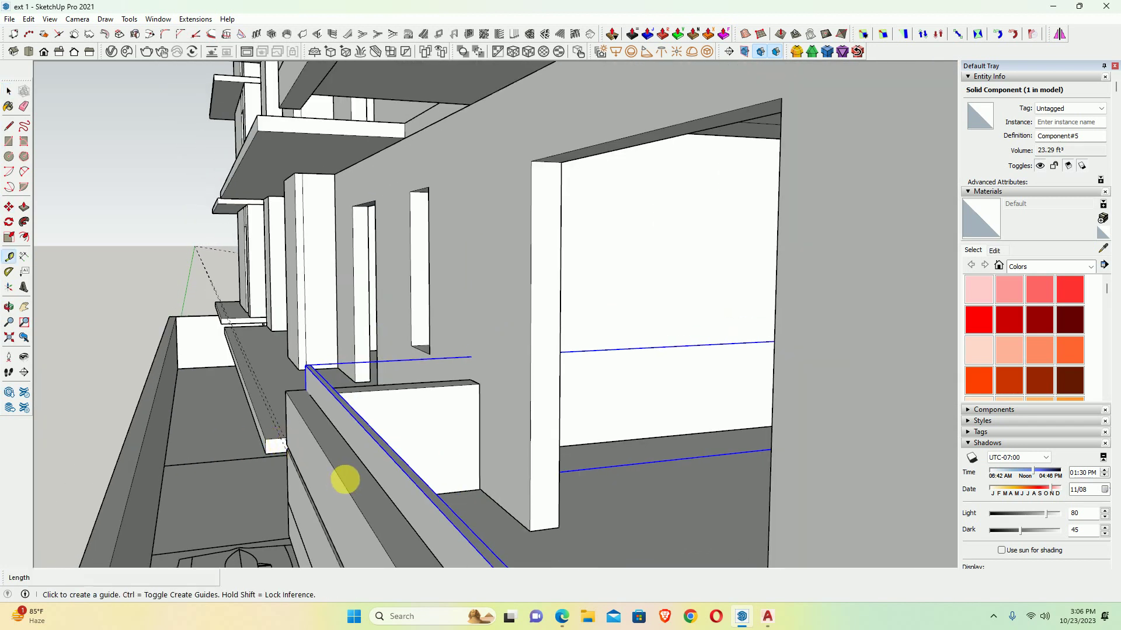
left_click(377, 482)
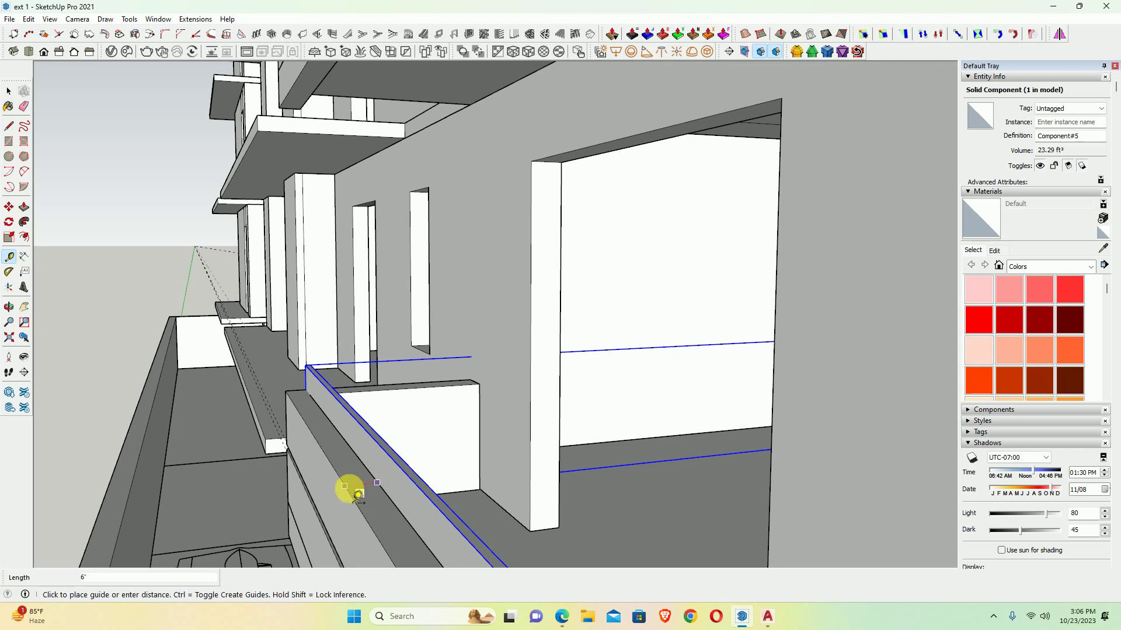
left_click(350, 486)
key("space")
mouse_move(343, 475)
middle_mouse_down()
mouse_move(380, 468)
mouse_move(243, 365)
mouse_move(301, 427)
middle_mouse_up()
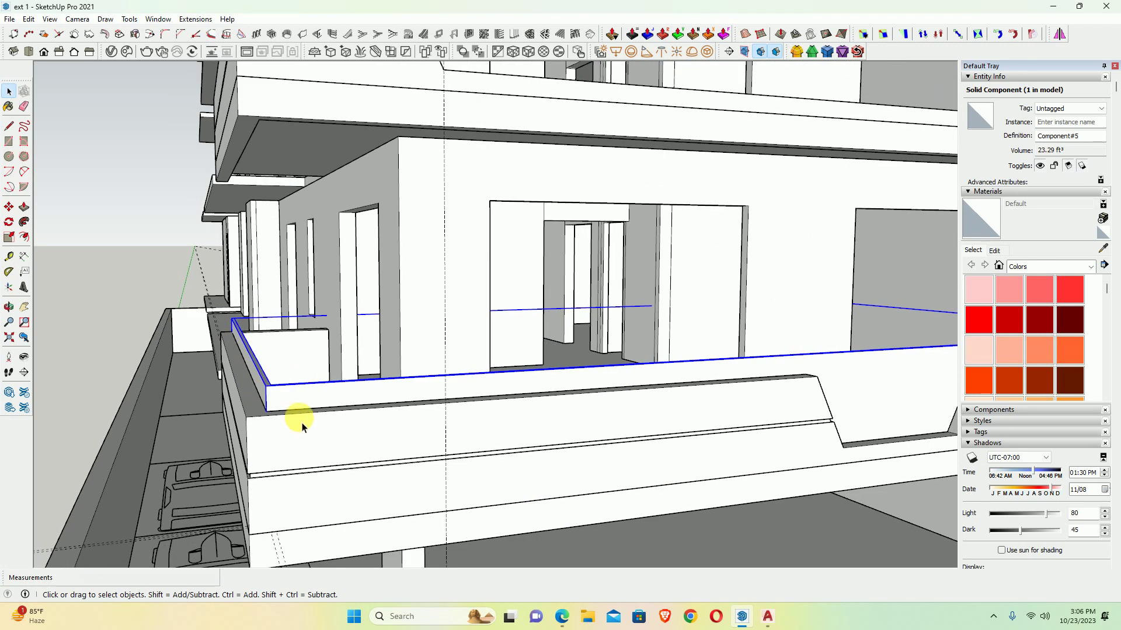
Move the balcony parapet component sideways to its new position
key("m")
left_click(317, 438)
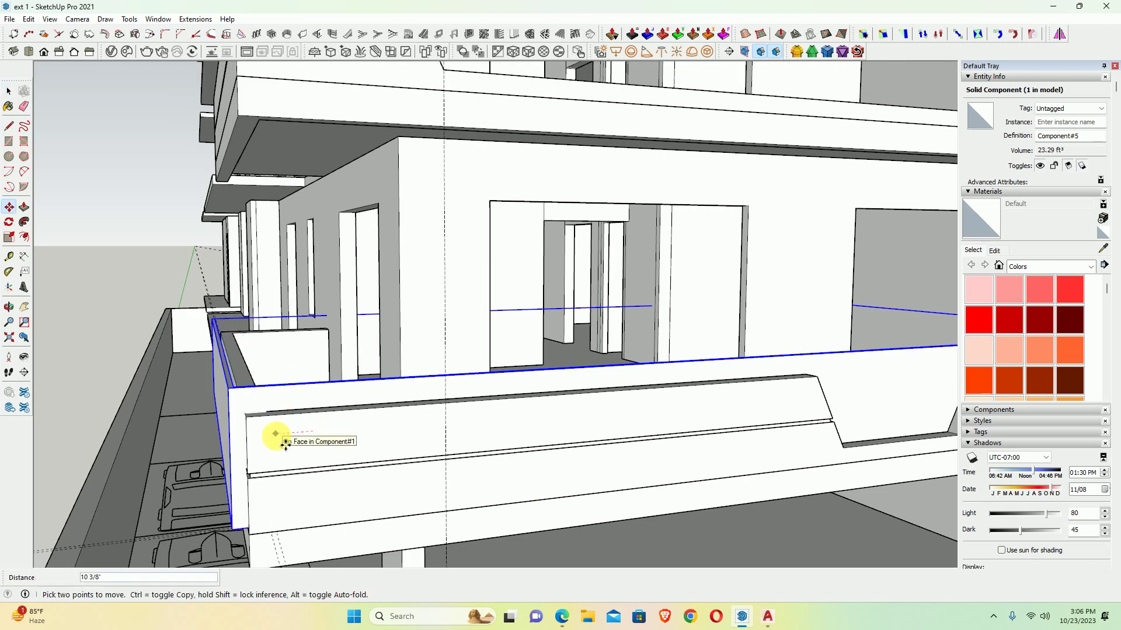
type("3")
left_click(278, 435)
mouse_move(280, 430)
middle_mouse_down()
mouse_move(543, 450)
mouse_move(374, 476)
middle_mouse_up()
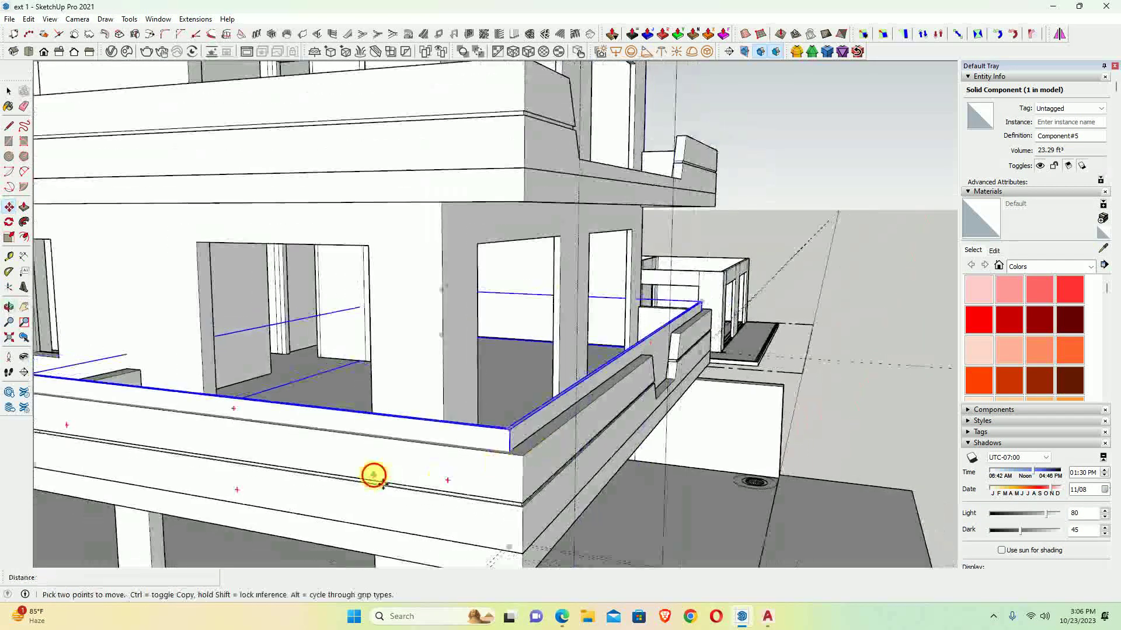
Shift the parapet component 3" vertically along the blue axis
left_click(374, 476)
type("3")
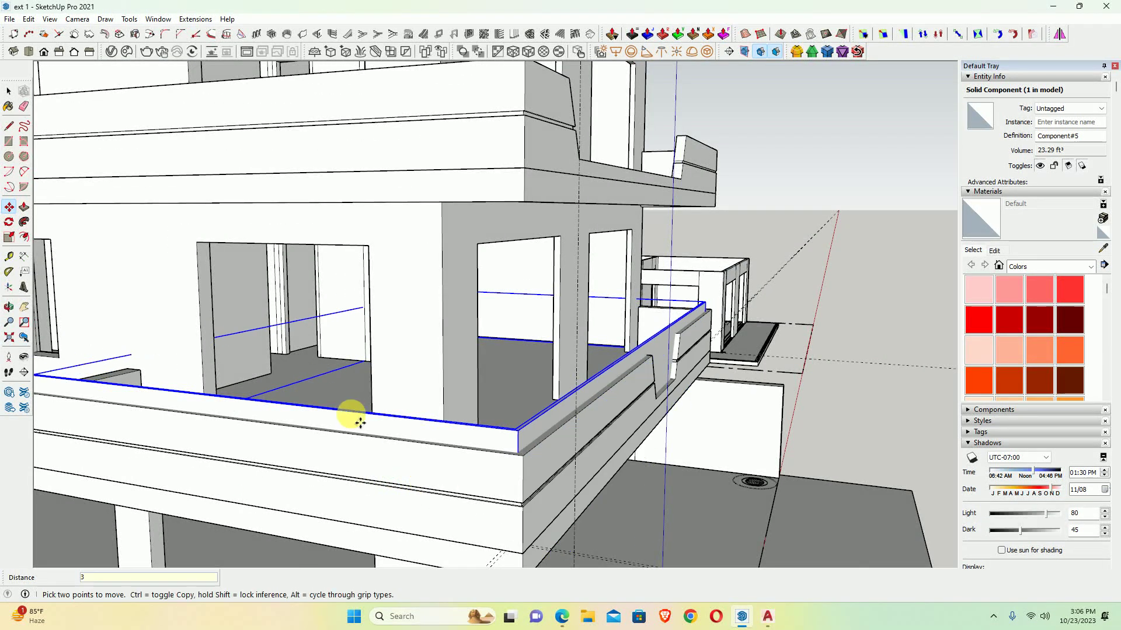
key("Return")
key("space")
scroll(250, 420, "down", 3)
scroll(393, 433, "up", 3)
scroll(363, 450, "up", 2)
scroll(328, 467, "up", 2)
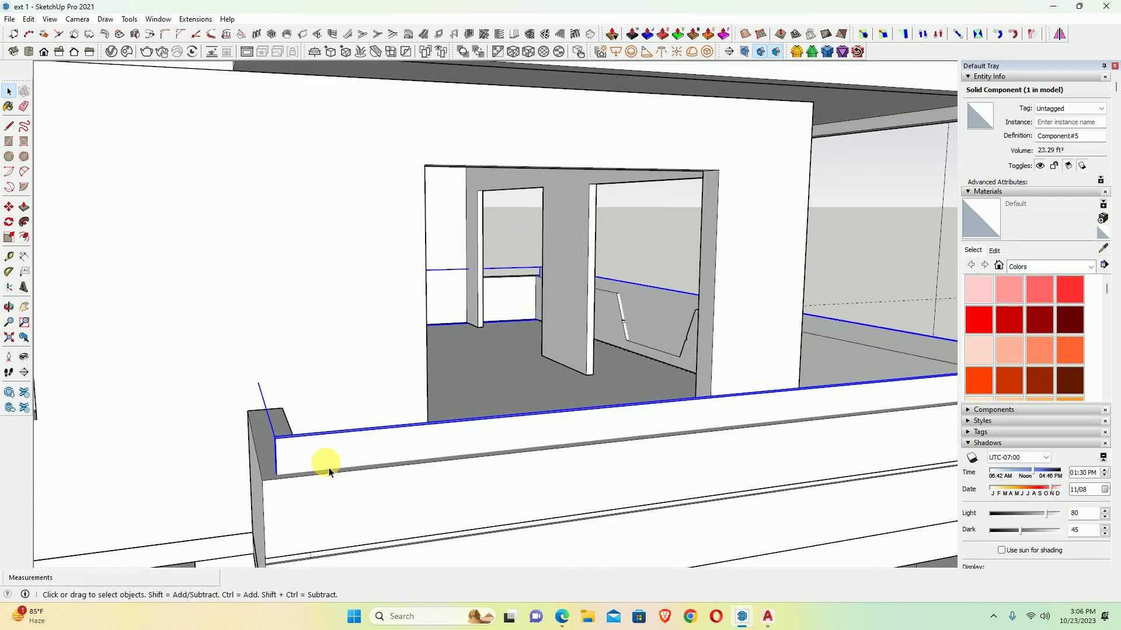
Open the parapet component for editing and zoom out to the whole building
double_click(301, 462)
scroll(295, 462, "up", 2)
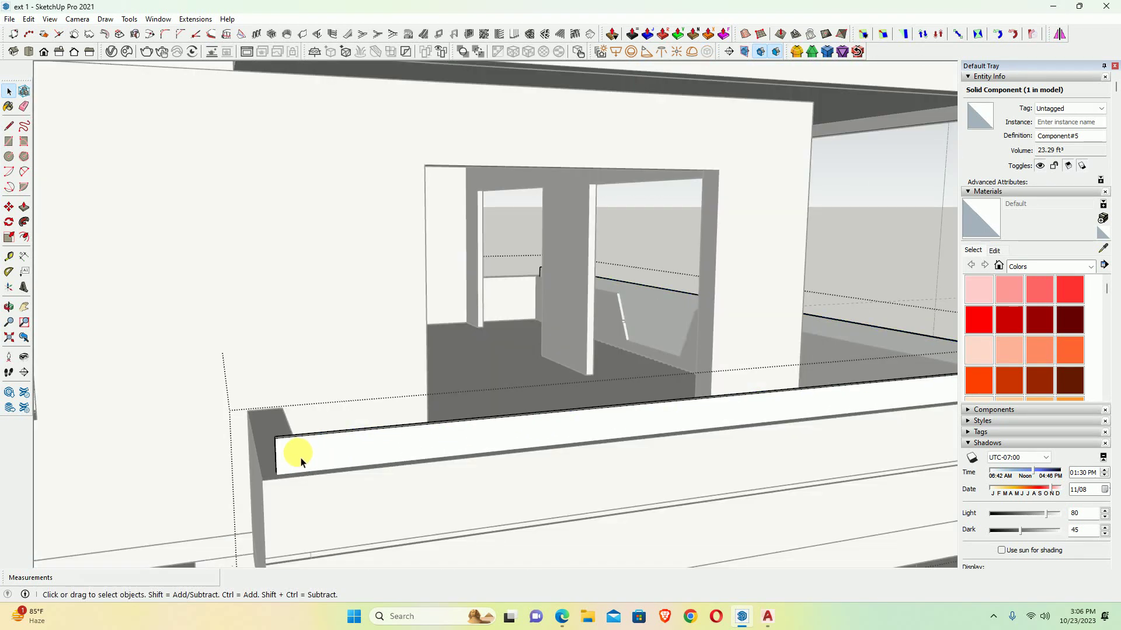
scroll(289, 462, "up", 2)
scroll(286, 461, "down", 5)
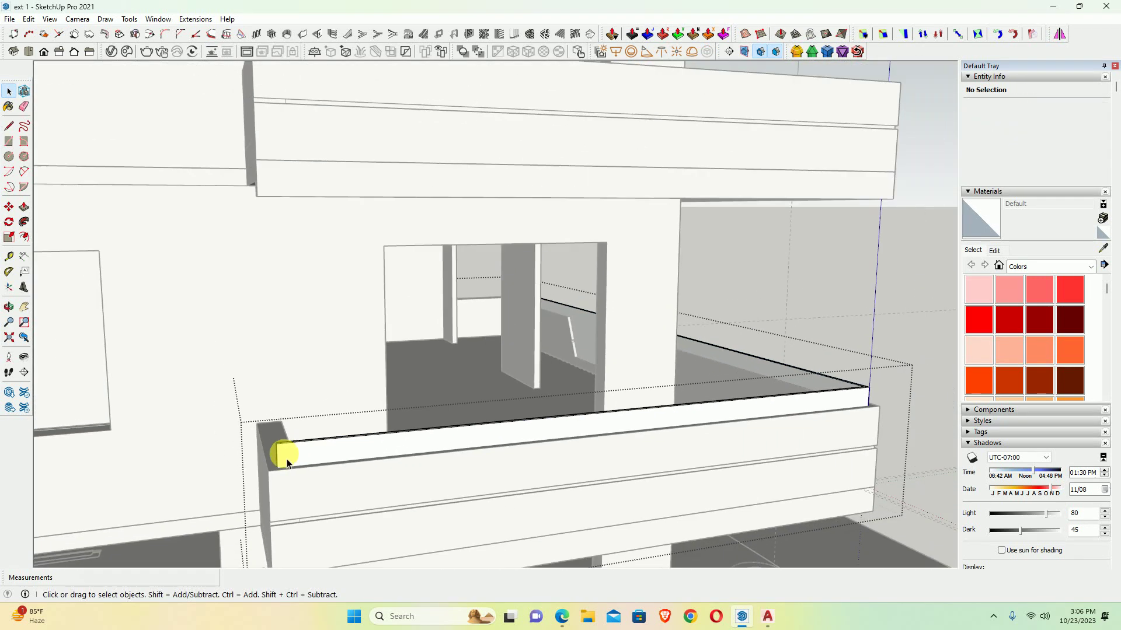
mouse_move(282, 455)
middle_mouse_down()
mouse_move(575, 454)
mouse_move(713, 404)
mouse_move(593, 458)
mouse_move(368, 431)
middle_mouse_up()
scroll(825, 388, "up", 5)
Orbit around the balconies toward the fascia end
scroll(718, 430, "up", 3)
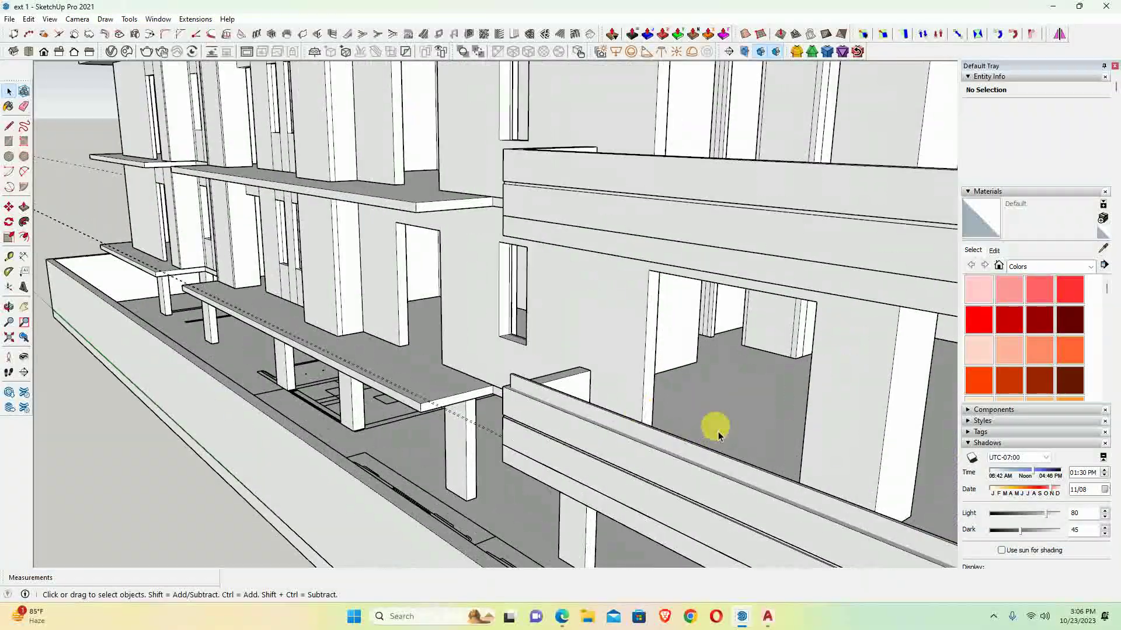
scroll(556, 388, "up", 3)
mouse_move(555, 388)
middle_mouse_down()
mouse_move(533, 445)
mouse_move(627, 524)
mouse_move(730, 457)
mouse_move(471, 461)
mouse_move(615, 566)
middle_mouse_up()
scroll(289, 475, "up", 3)
mouse_move(289, 476)
middle_mouse_down()
mouse_move(458, 425)
mouse_move(478, 401)
mouse_move(173, 442)
mouse_move(220, 325)
mouse_move(351, 393)
mouse_move(270, 245)
middle_mouse_up()
scroll(173, 441, "down", 3)
scroll(804, 357, "up", 3)
mouse_move(805, 357)
middle_mouse_down()
mouse_move(617, 370)
mouse_move(646, 215)
middle_mouse_up()
Push/Pull the balcony fascia end face, then switch to the AutoCAD elevation drawing
key("p")
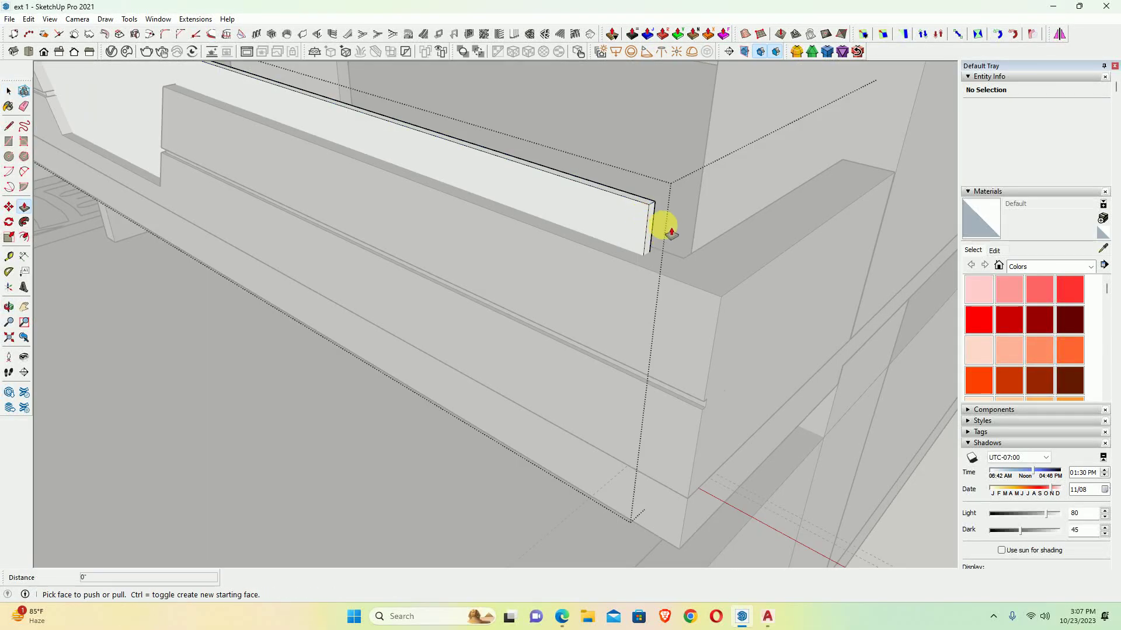
left_click(660, 227)
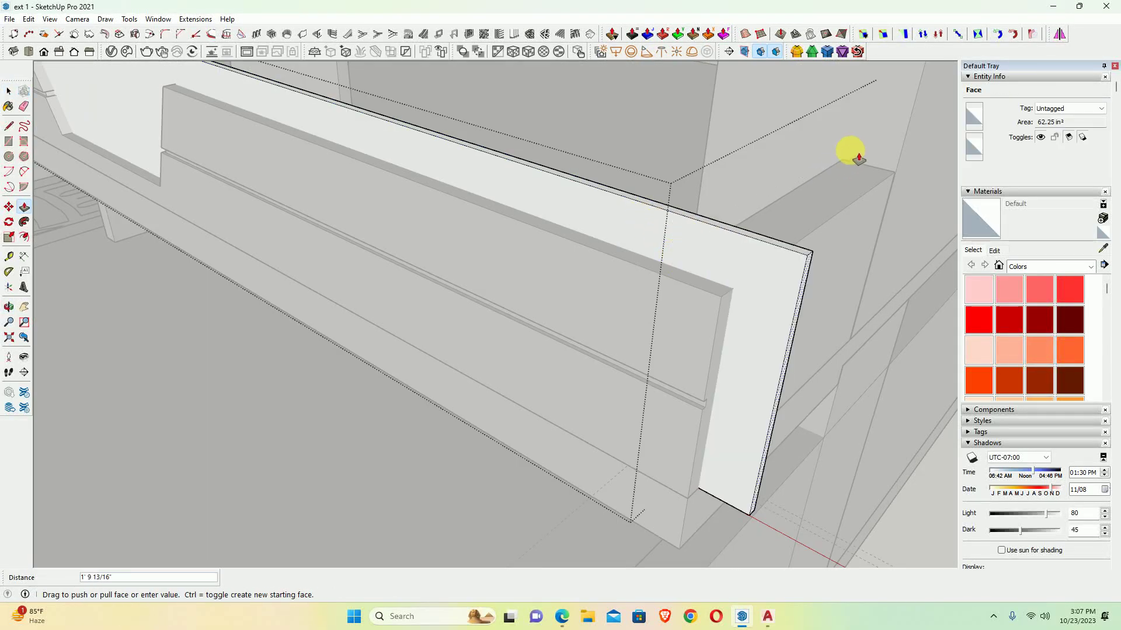
key("space")
mouse_move(846, 163)
middle_mouse_down()
mouse_move(708, 226)
mouse_move(576, 252)
mouse_move(488, 387)
middle_mouse_up()
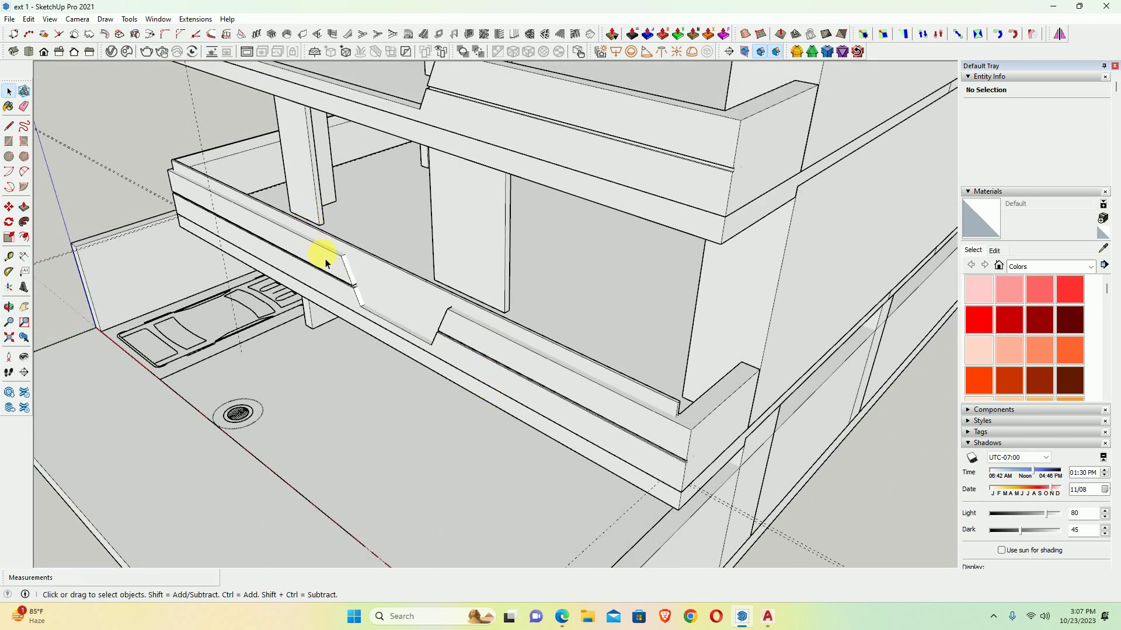
left_click(766, 616)
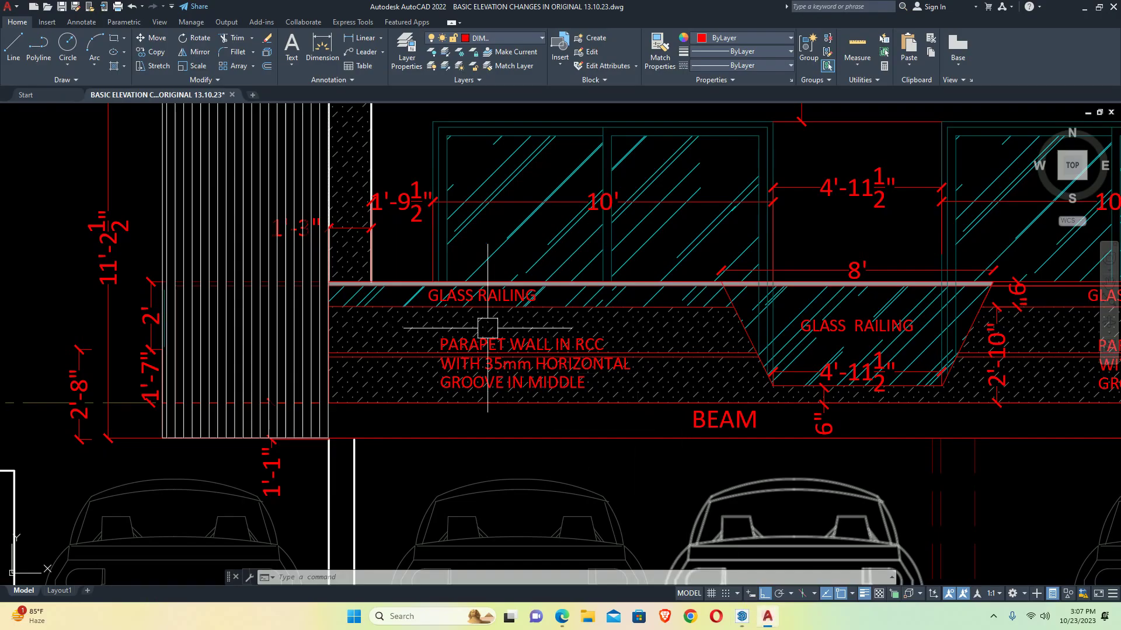
Measure the glass railing's top band as 1 1/2" with DIMLINEAR, discard it, and return to SketchUp
scroll(371, 285, "up", 5)
middle_click_drag(337, 288, 337, 325)
type("dli")
key("Return")
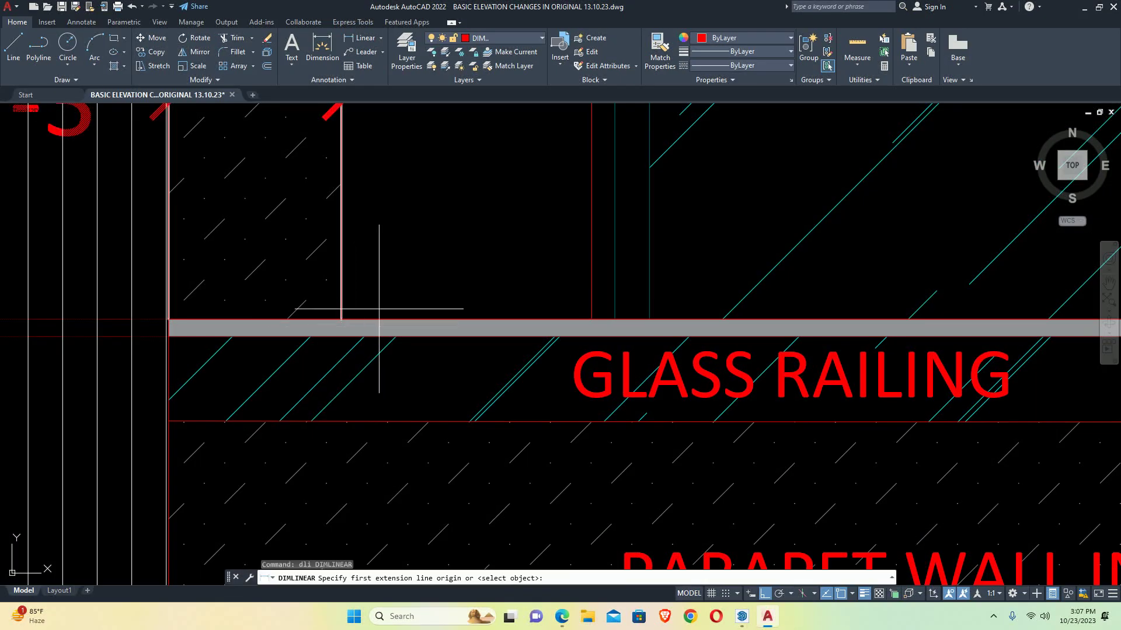
left_click(399, 320)
left_click(399, 336)
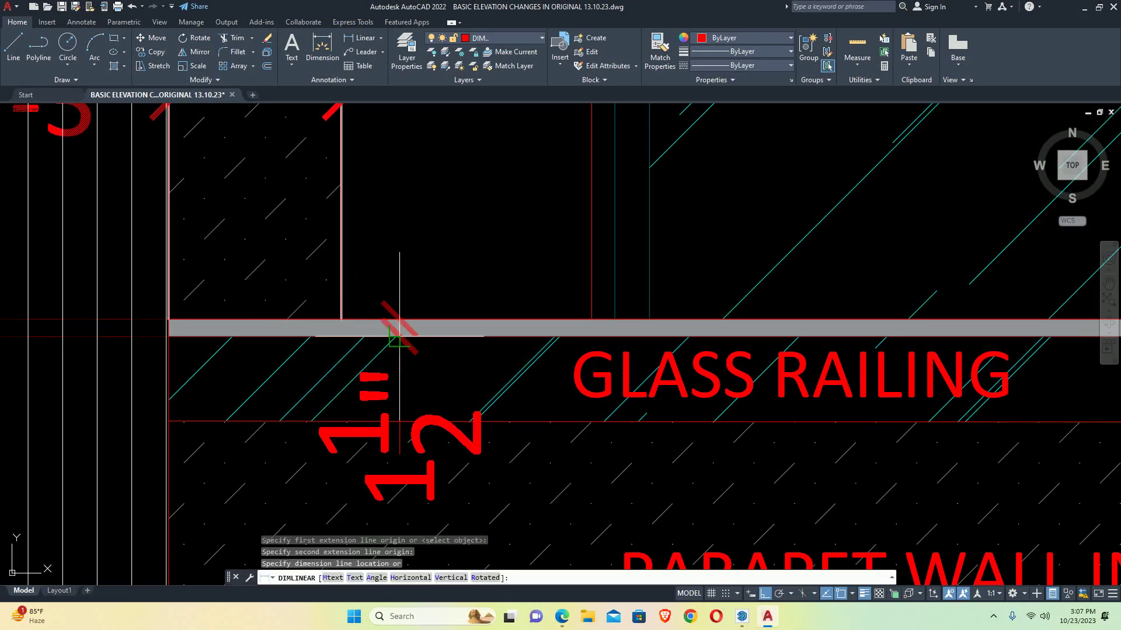
key("Escape")
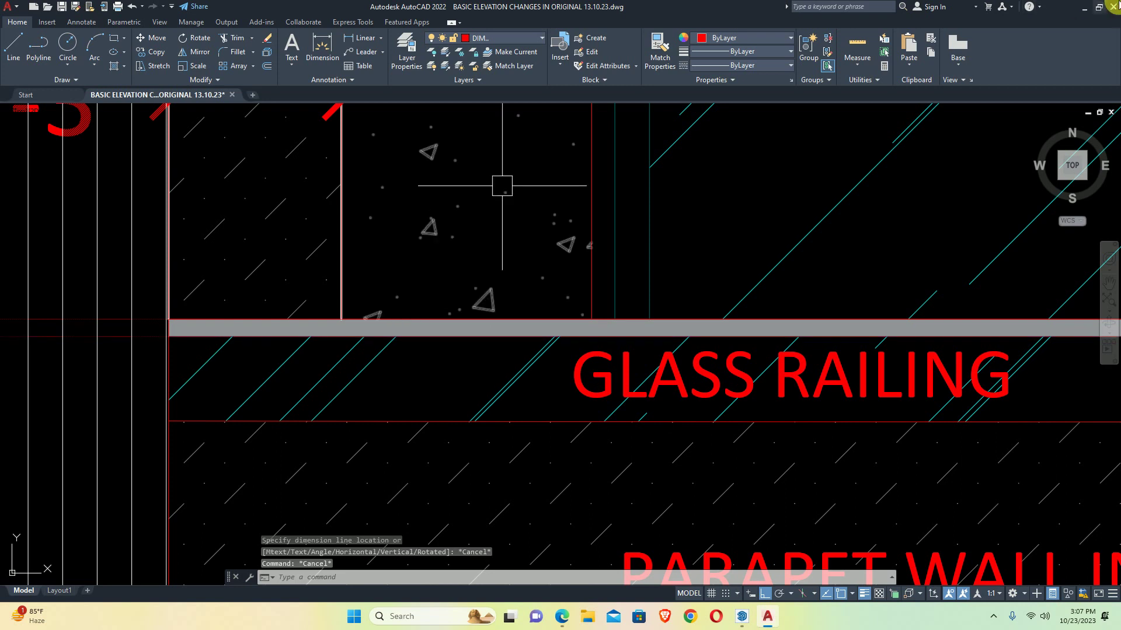
left_click(1086, 13)
Zoom in on the balcony railing and select the parapet's top face
middle_click_drag(626, 225, 593, 326)
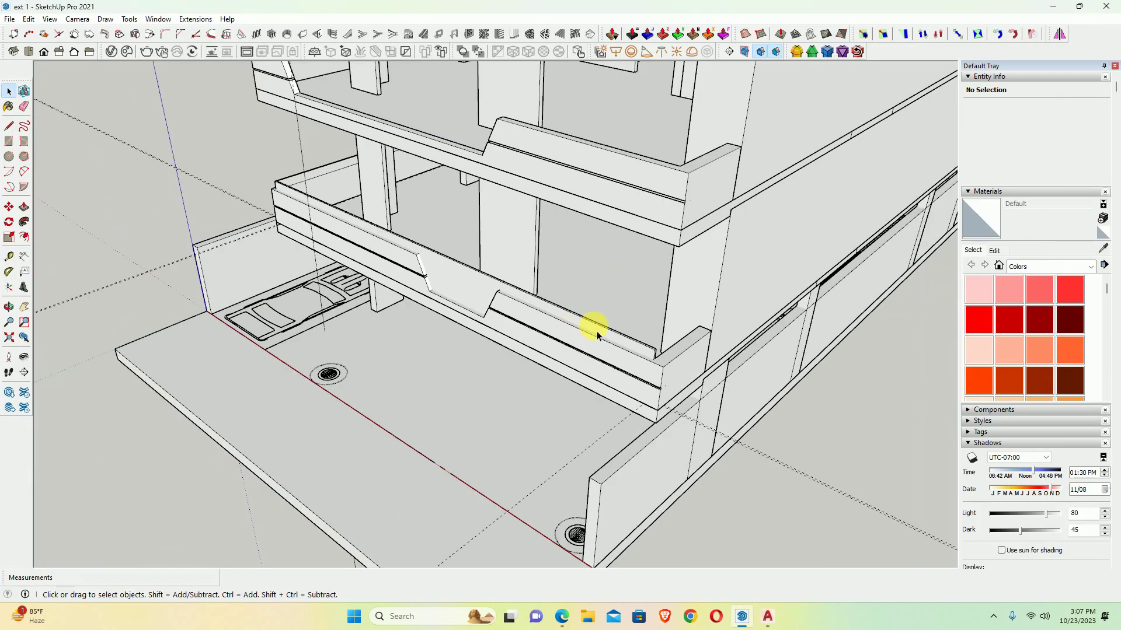
scroll(661, 344, "up", 3)
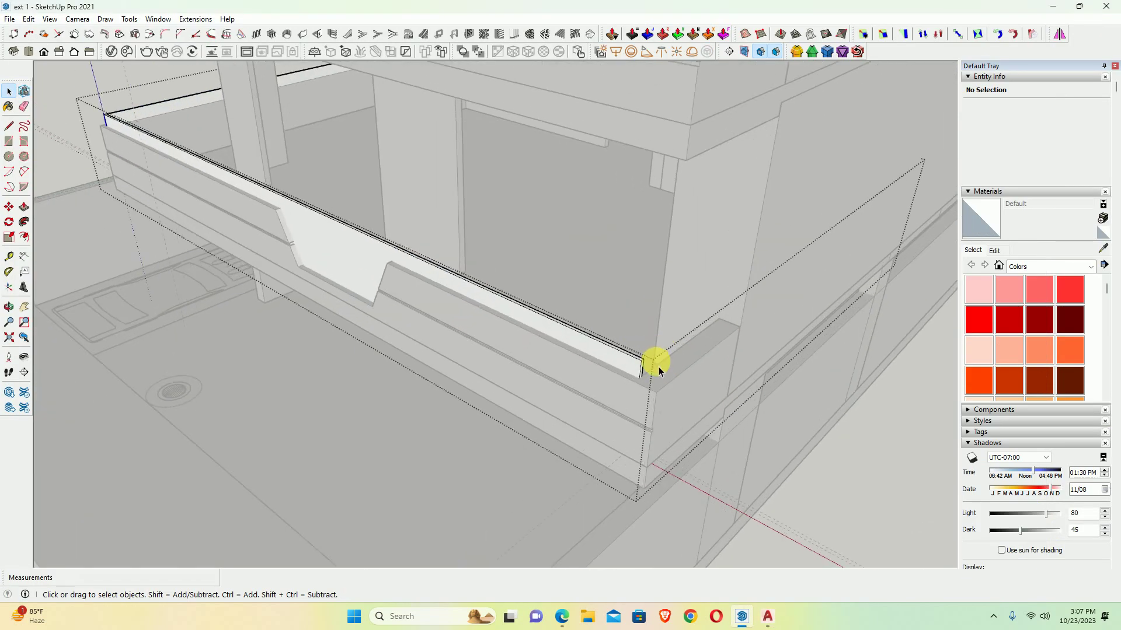
scroll(640, 374, "up", 1)
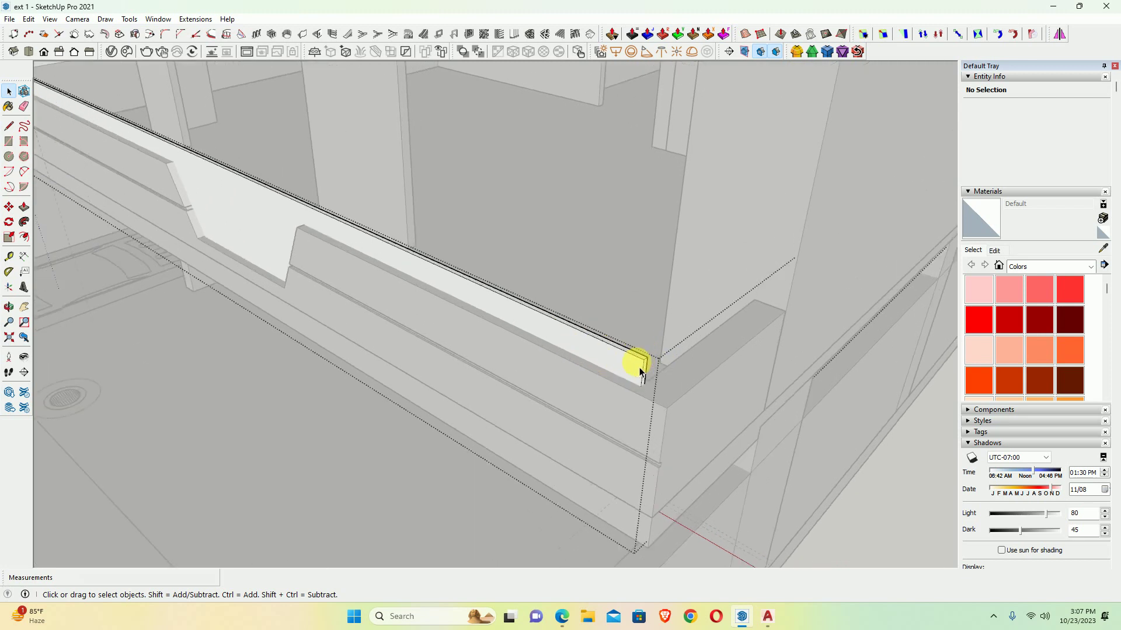
scroll(643, 365, "up", 1)
left_click(638, 367)
scroll(638, 366, "down", 1)
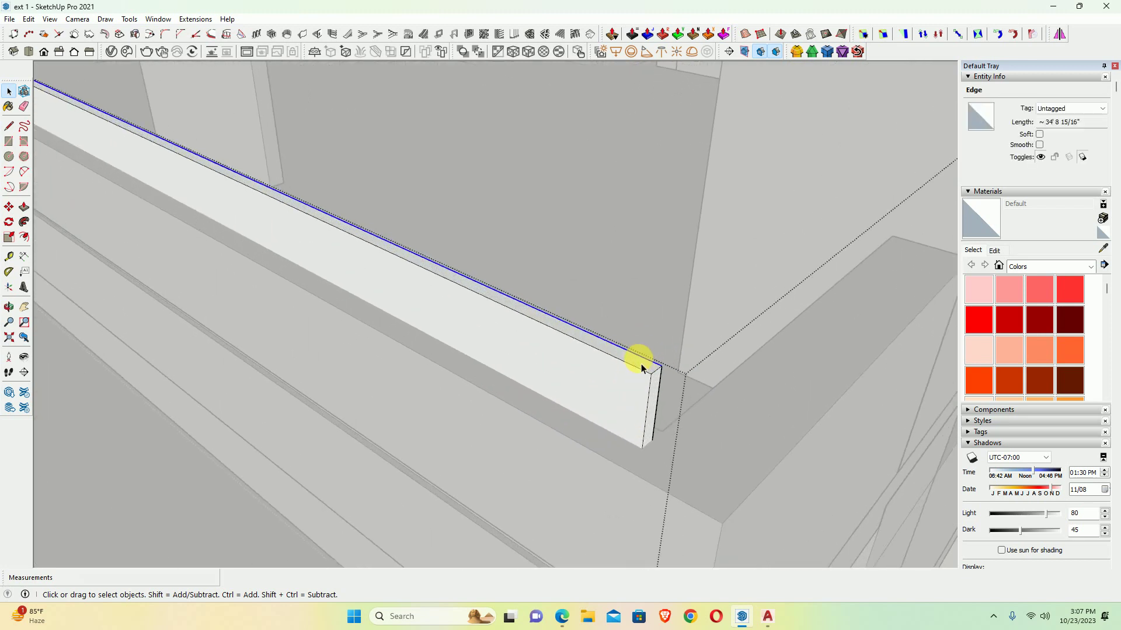
left_click(641, 366)
scroll(640, 366, "down", 1)
Paste the copied parapet top face in place at the railing corner with Edit > Paste In Place
mouse_move(535, 330)
middle_mouse_down()
mouse_move(292, 314)
mouse_move(505, 350)
middle_mouse_up()
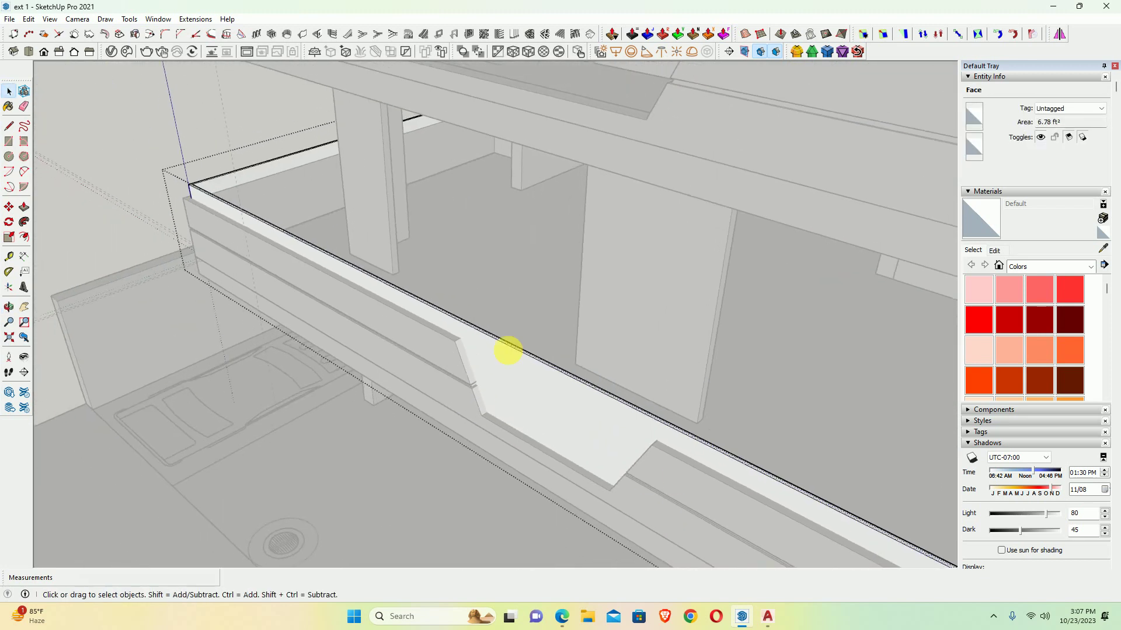
scroll(182, 201, "up", 1)
scroll(191, 178, "up", 1)
middle_click_drag(191, 178, 268, 303)
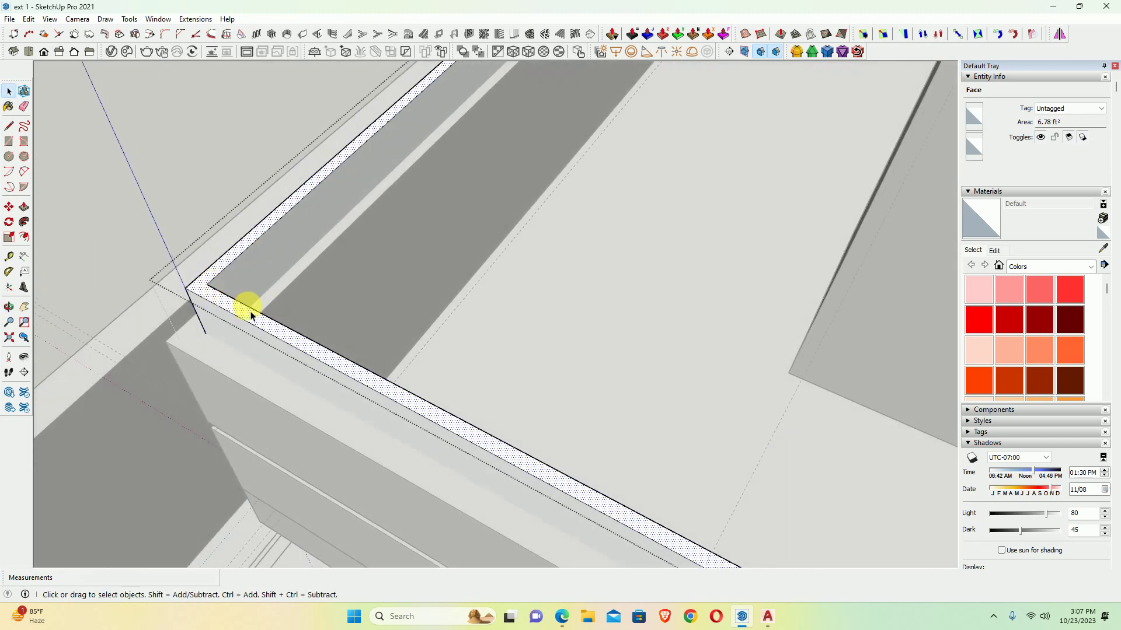
mouse_move(251, 316)
middle_mouse_down()
mouse_move(225, 300)
mouse_move(248, 319)
mouse_move(87, 87)
middle_mouse_up()
left_click(225, 300)
left_click(29, 19)
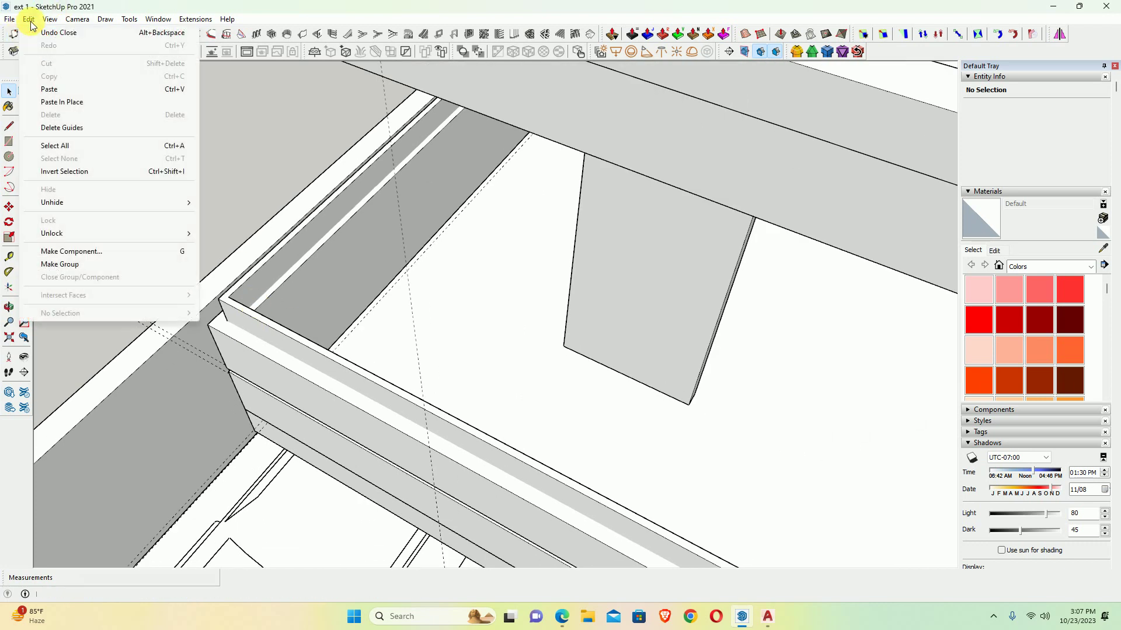
left_click(62, 102)
scroll(195, 245, "up", 3)
Make the pasted parapet top a new component and open it for editing
scroll(276, 360, "up", 2)
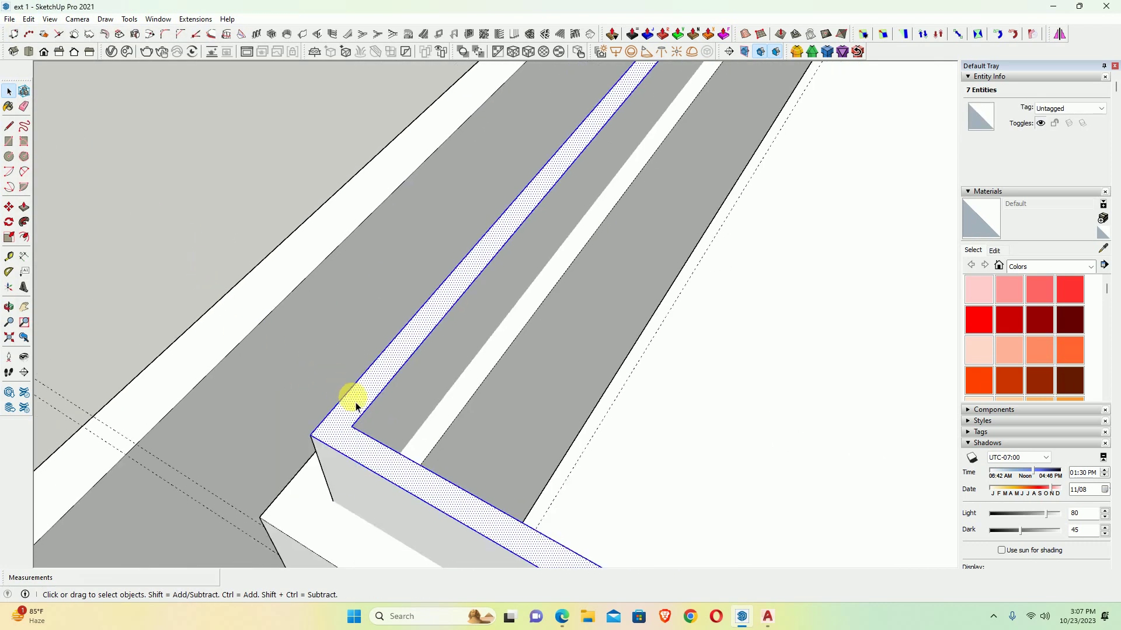
right_click(355, 405)
left_click(399, 220)
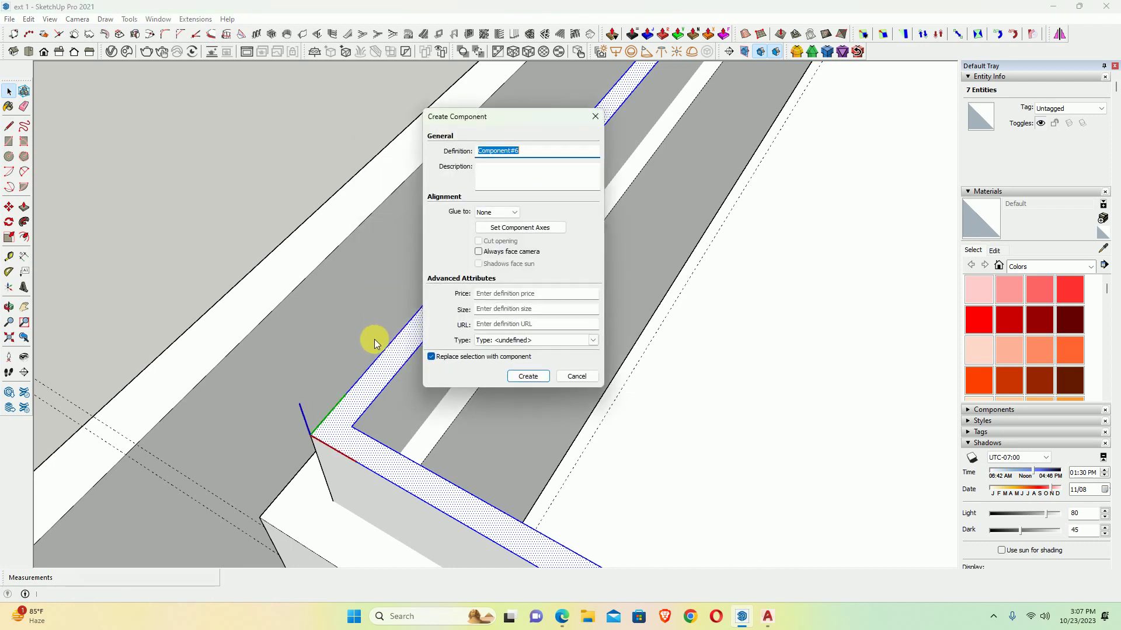
left_click(546, 383)
double_click(387, 383)
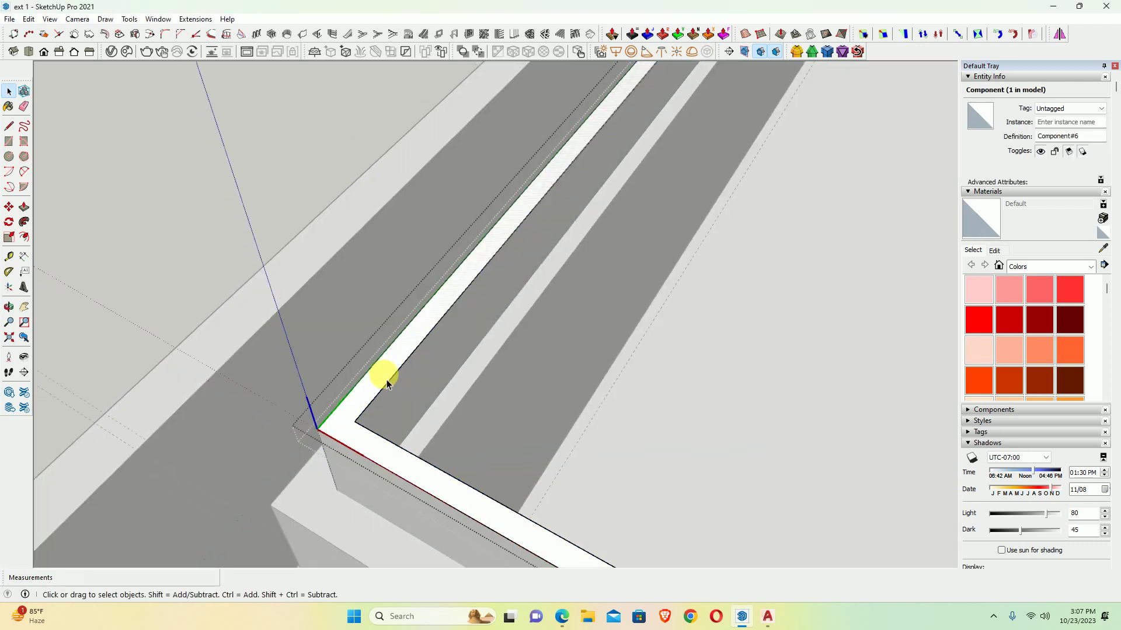
Push/Pull the coping face to give the band its 1½" thickness
middle_click_drag(383, 376, 391, 315)
key("p")
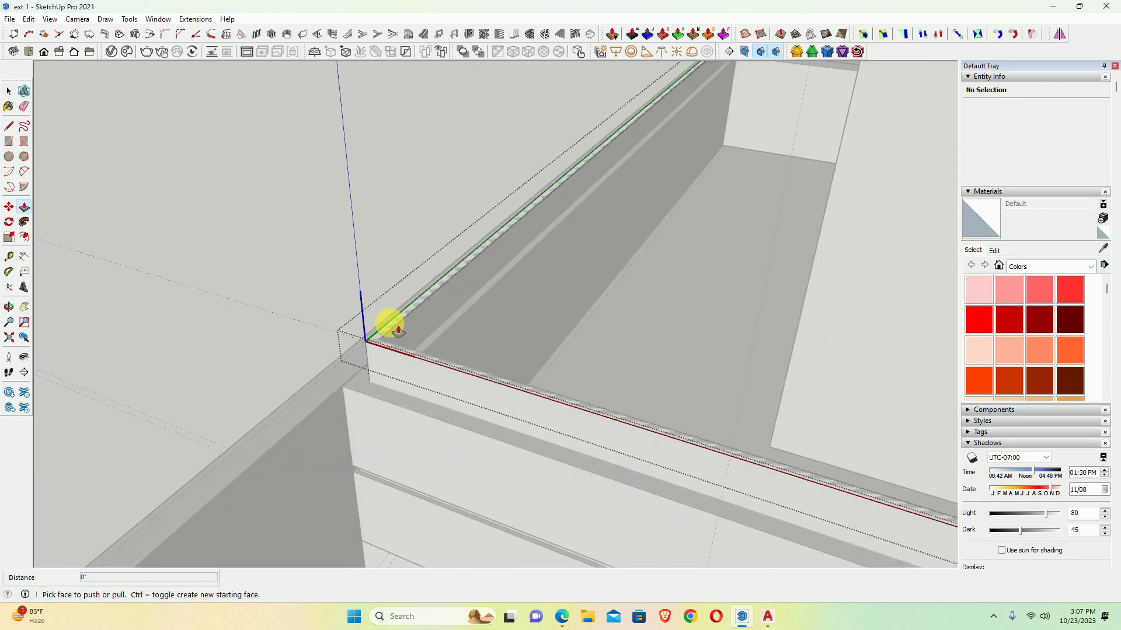
left_click(375, 334)
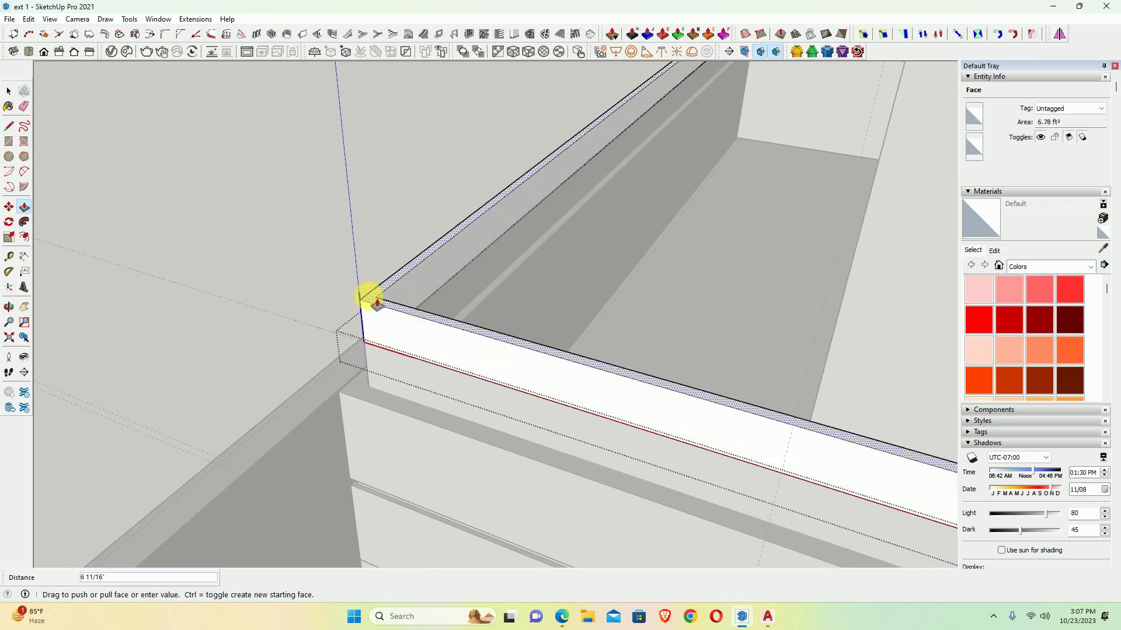
type("5")
key("Return")
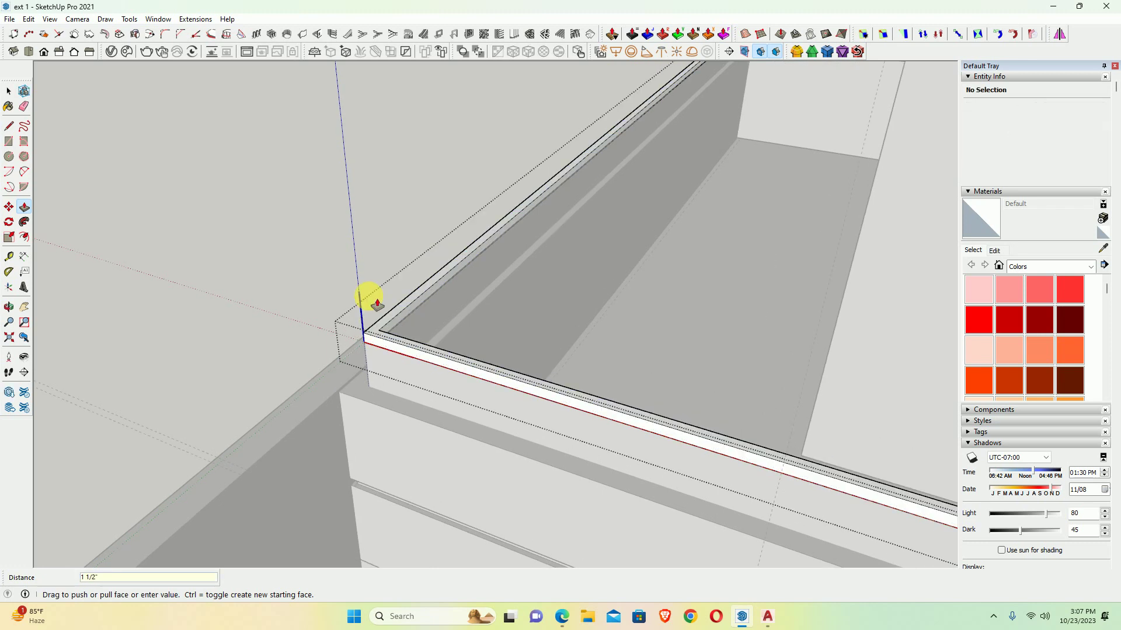
Pull another face of the coping outward and review it along its length
middle_click_drag(386, 356, 475, 367)
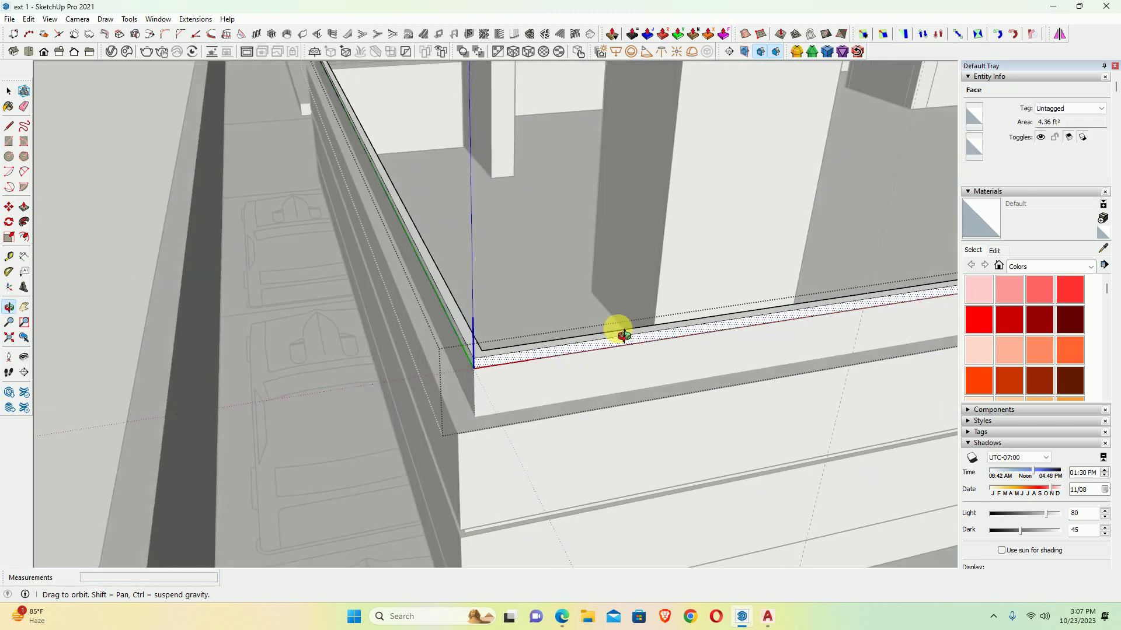
left_click(501, 386)
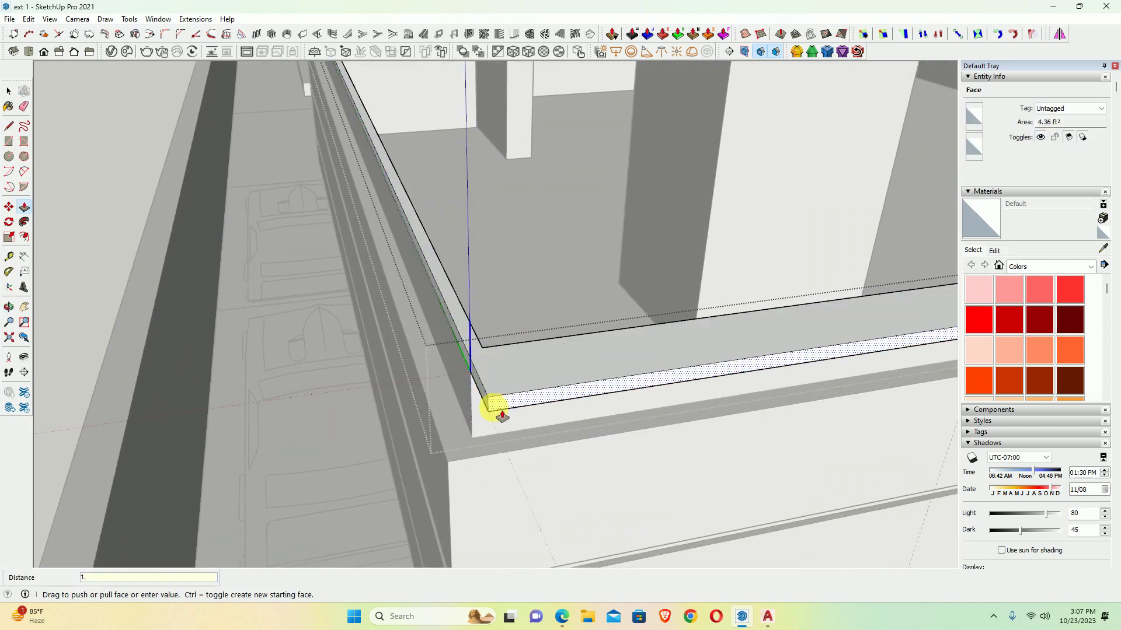
left_click(469, 368)
middle_click_drag(526, 317, 384, 302)
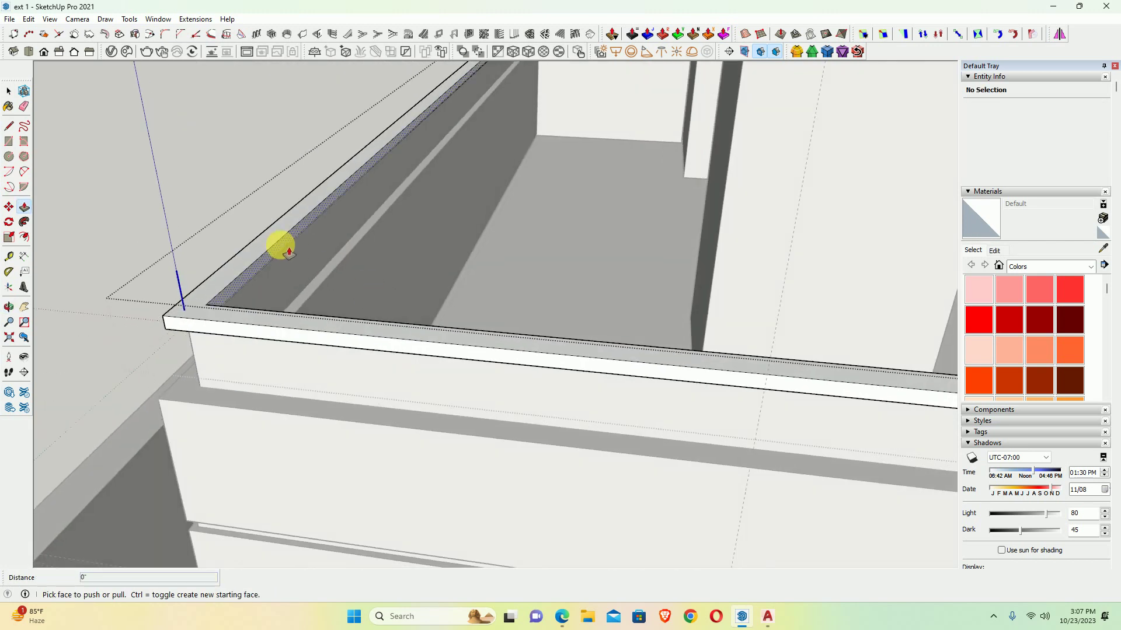
mouse_move(282, 243)
middle_mouse_down()
mouse_move(251, 320)
mouse_move(111, 319)
mouse_move(330, 305)
mouse_move(316, 274)
mouse_move(713, 258)
mouse_move(513, 258)
mouse_move(599, 318)
mouse_move(876, 300)
mouse_move(445, 240)
mouse_move(580, 350)
mouse_move(582, 290)
mouse_move(570, 307)
mouse_move(395, 288)
mouse_move(613, 233)
mouse_move(613, 248)
mouse_move(645, 242)
mouse_move(631, 255)
mouse_move(669, 230)
mouse_move(603, 235)
middle_mouse_up()
scroll(613, 233, "up", 3)
scroll(613, 248, "up", 2)
scroll(605, 225, "up", 2)
key("space")
Extend the coping's end outward past the parapet to meet the adjoining wall
key("p")
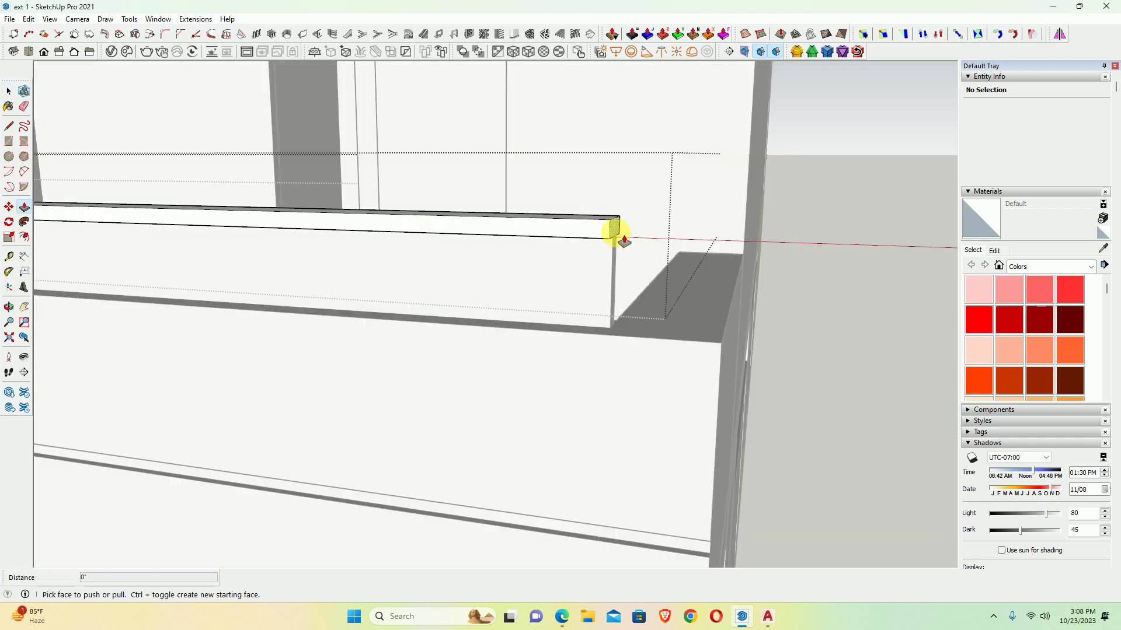
mouse_move(623, 240)
left_mouse_down()
mouse_move(702, 347)
mouse_move(712, 342)
left_mouse_up()
key("space")
mouse_move(713, 342)
middle_mouse_down()
mouse_move(593, 268)
mouse_move(551, 291)
middle_mouse_up()
key("p")
mouse_move(598, 282)
left_mouse_down()
mouse_move(712, 374)
mouse_move(704, 338)
left_mouse_up()
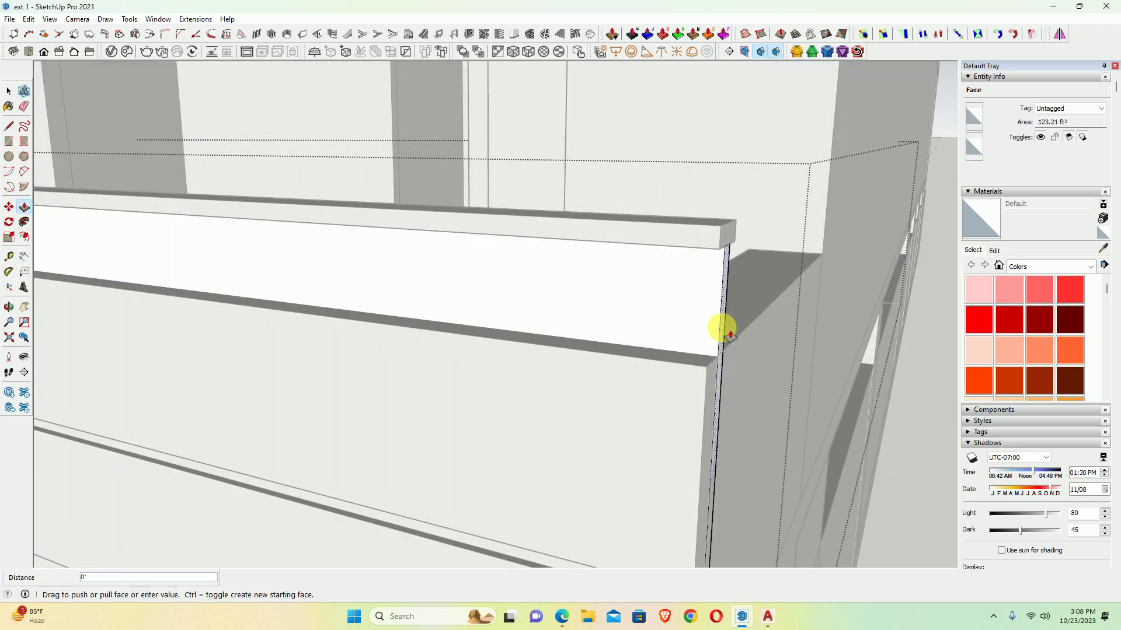
type("1")
key("Return")
key("space")
mouse_move(693, 322)
middle_mouse_down()
mouse_move(608, 310)
mouse_move(816, 334)
middle_mouse_up()
scroll(613, 326, "down", 5)
Navigate to the lower floor slab and select its balcony edge
scroll(570, 358, "down", 3)
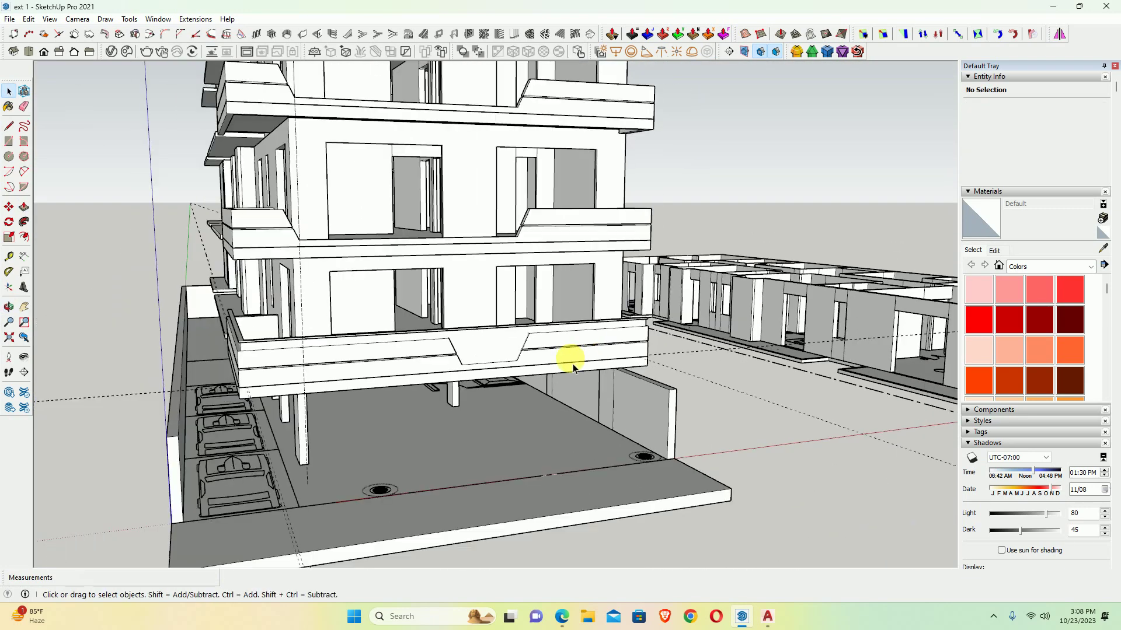
mouse_move(570, 358)
middle_mouse_down()
mouse_move(453, 355)
mouse_move(535, 361)
middle_mouse_up()
scroll(300, 368, "up", 2)
mouse_move(300, 368)
middle_mouse_down()
mouse_move(620, 418)
mouse_move(528, 445)
mouse_move(733, 418)
middle_mouse_up()
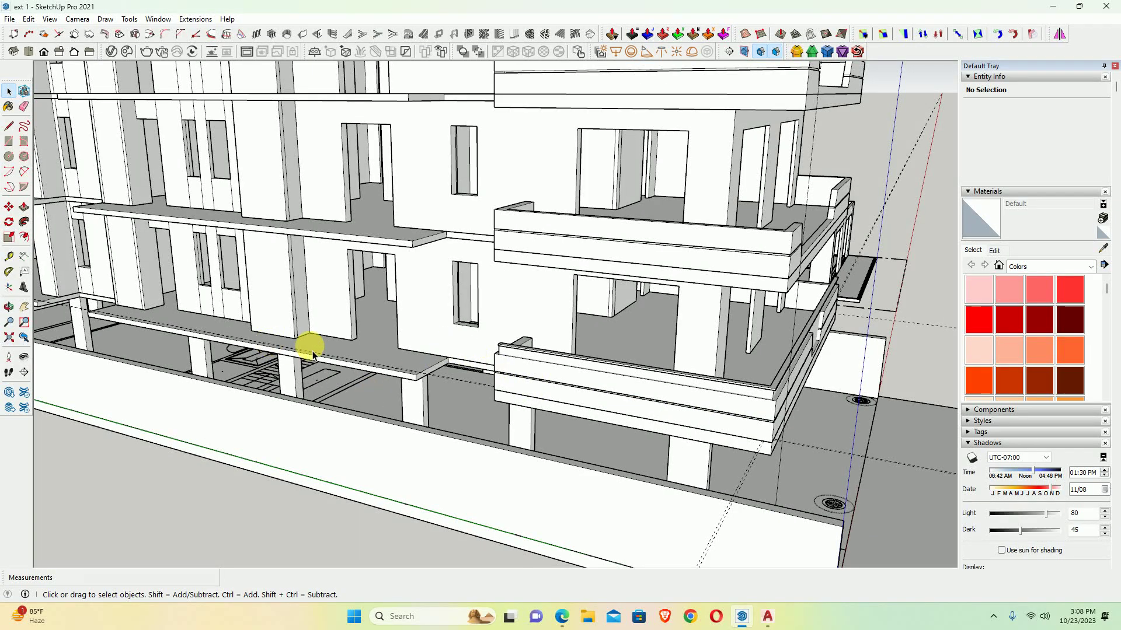
scroll(403, 361, "down", 2)
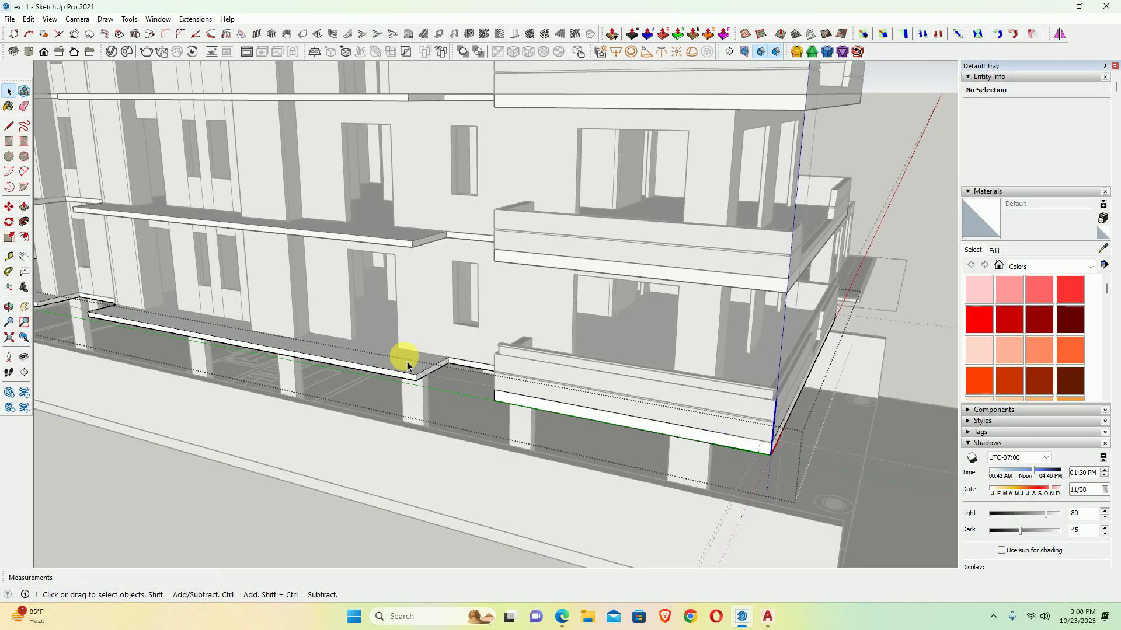
mouse_move(401, 358)
middle_mouse_down()
mouse_move(425, 383)
mouse_move(490, 407)
middle_mouse_up()
scroll(491, 407, "up", 2)
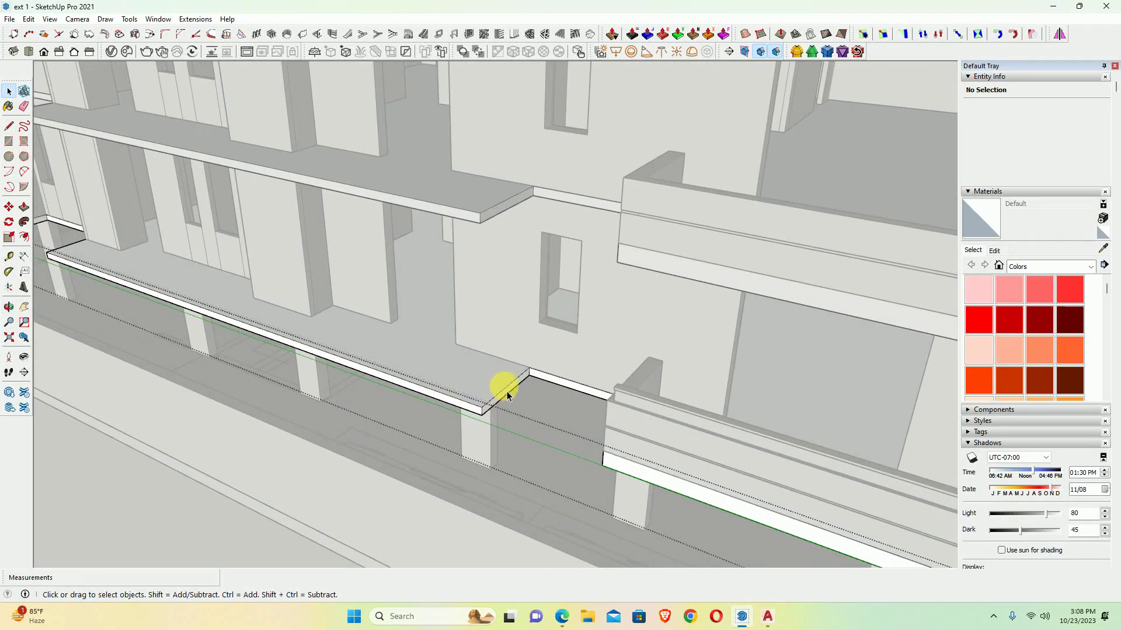
left_click(484, 404)
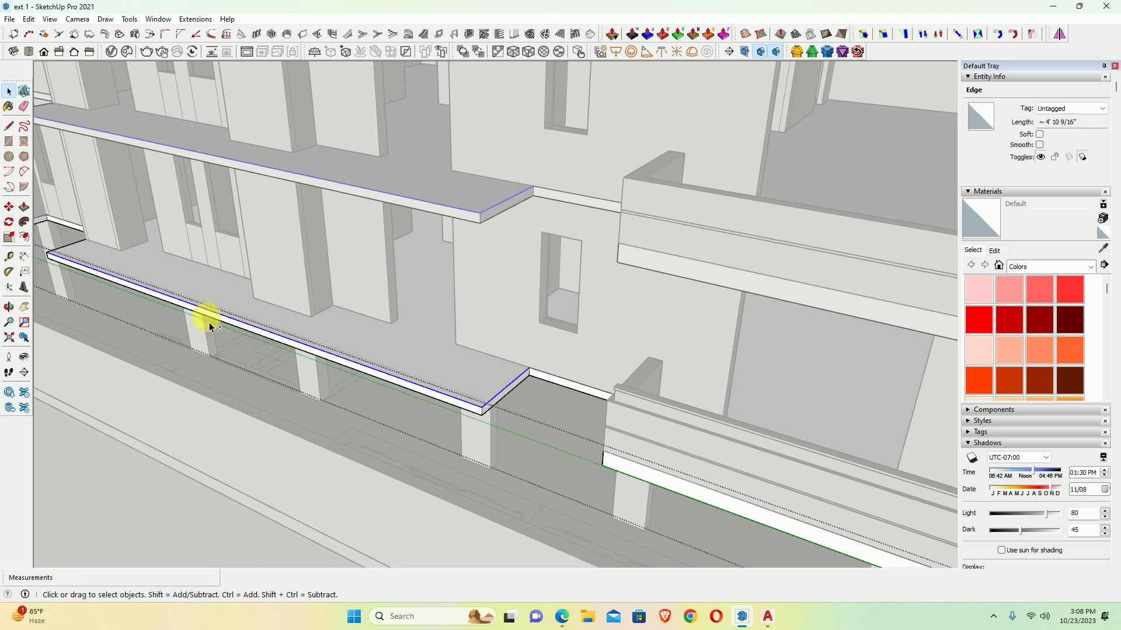
Add the slab's short end edge to the selection while orbiting along the ledge
left_click(75, 250, "shift")
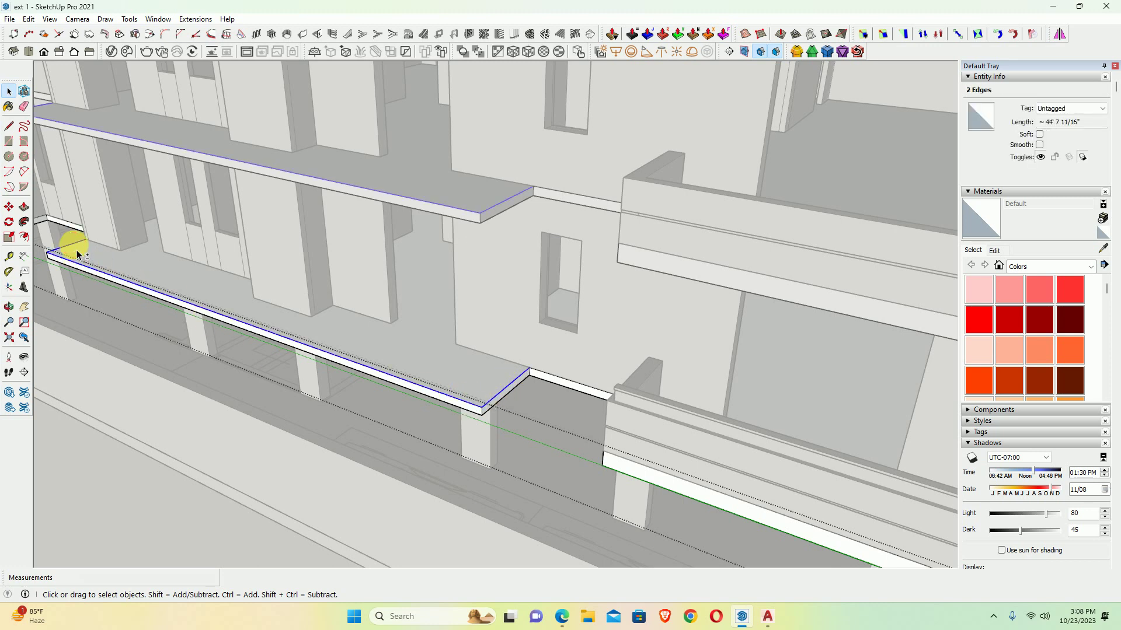
middle_click_drag(76, 249, 200, 296)
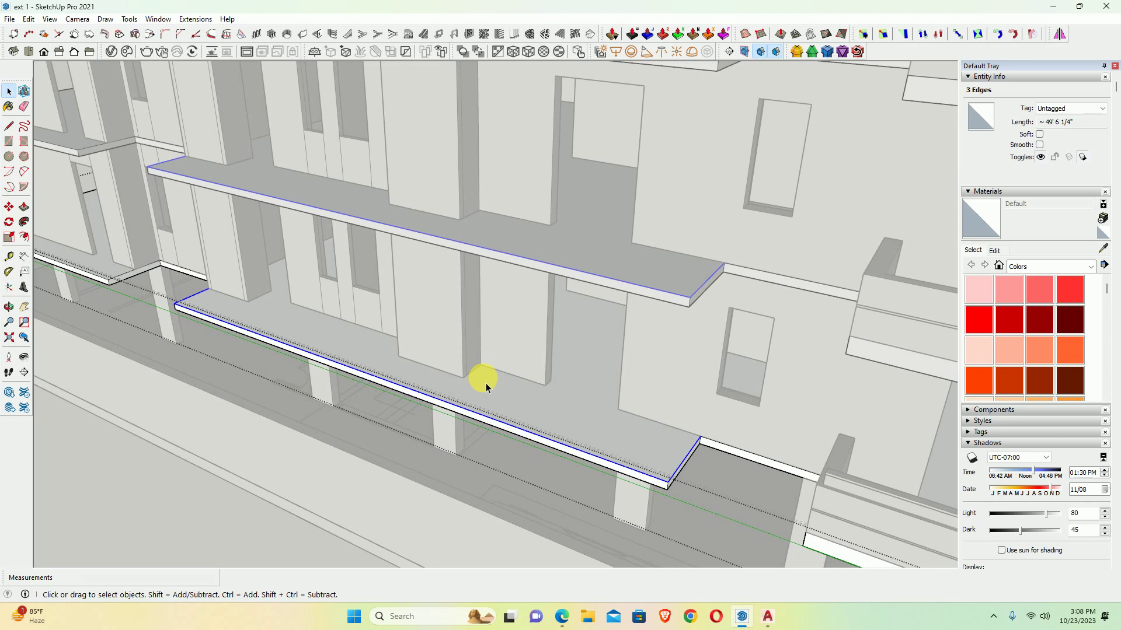
scroll(260, 302, "down", 5)
scroll(473, 320, "up", 5)
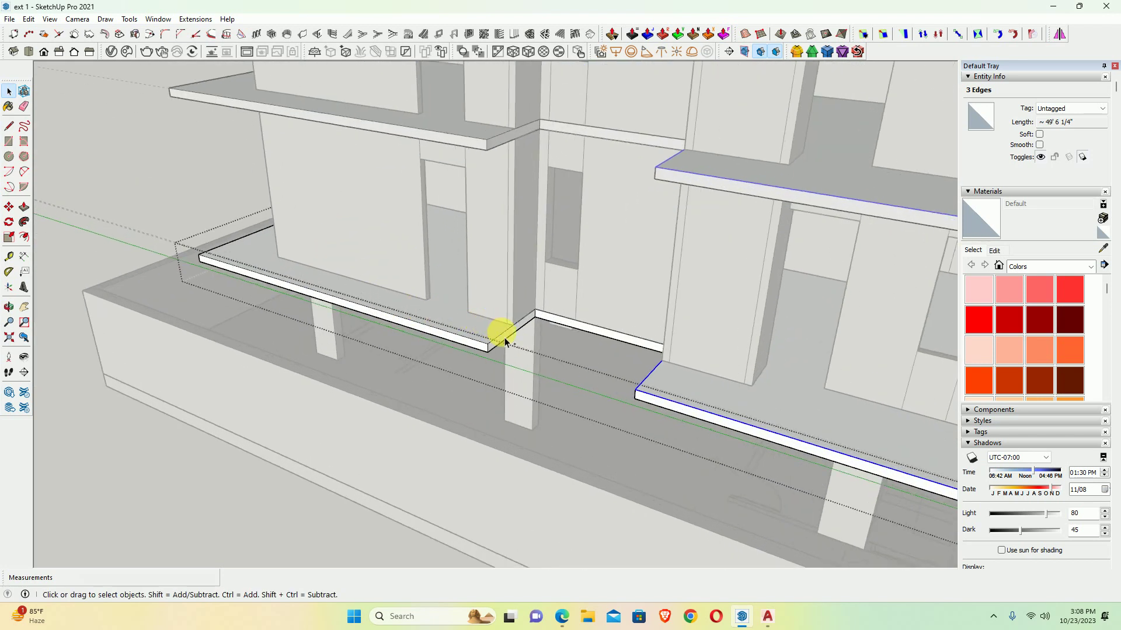
scroll(475, 412, "down", 3)
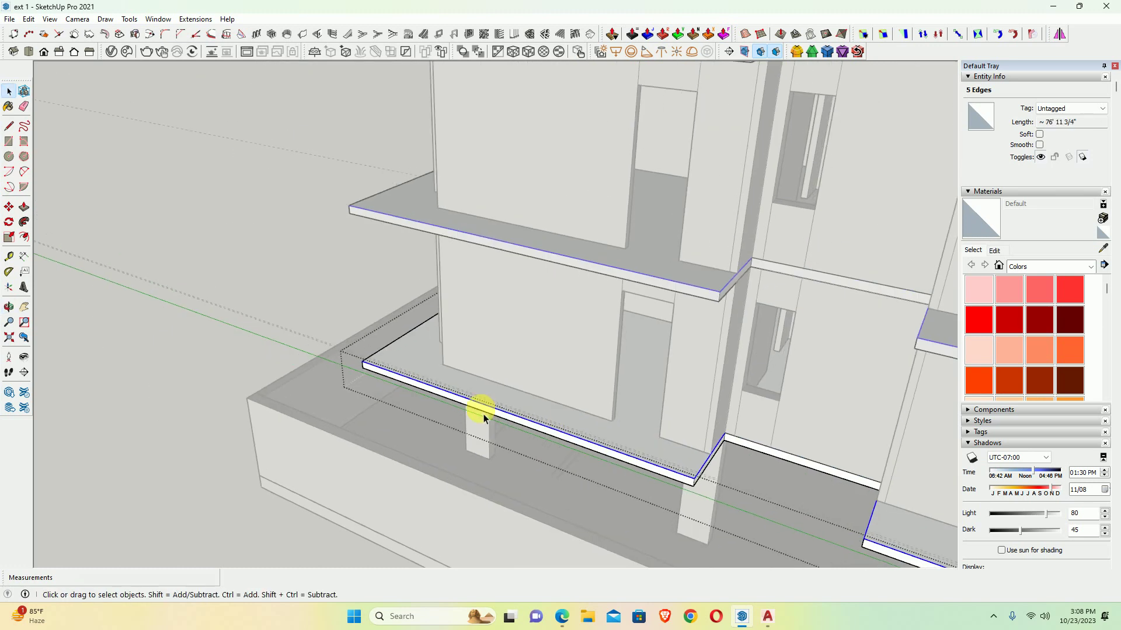
middle_click_drag(475, 413, 705, 388)
scroll(734, 378, "up", 4)
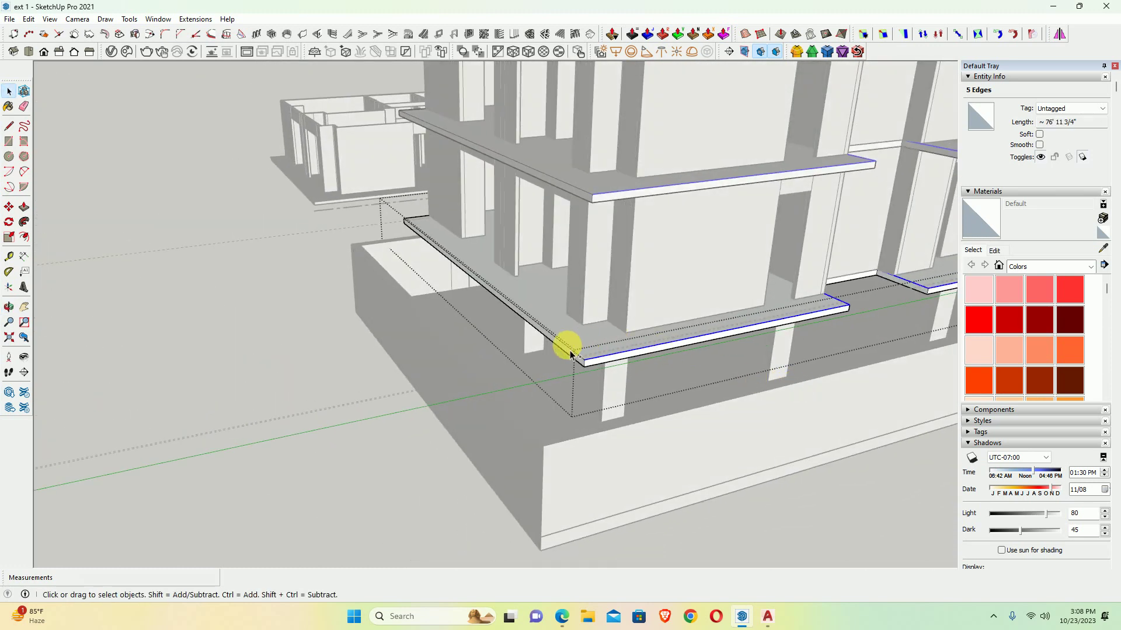
scroll(569, 354, "down", 3)
middle_click_drag(568, 343, 706, 343)
scroll(706, 343, "up", 2)
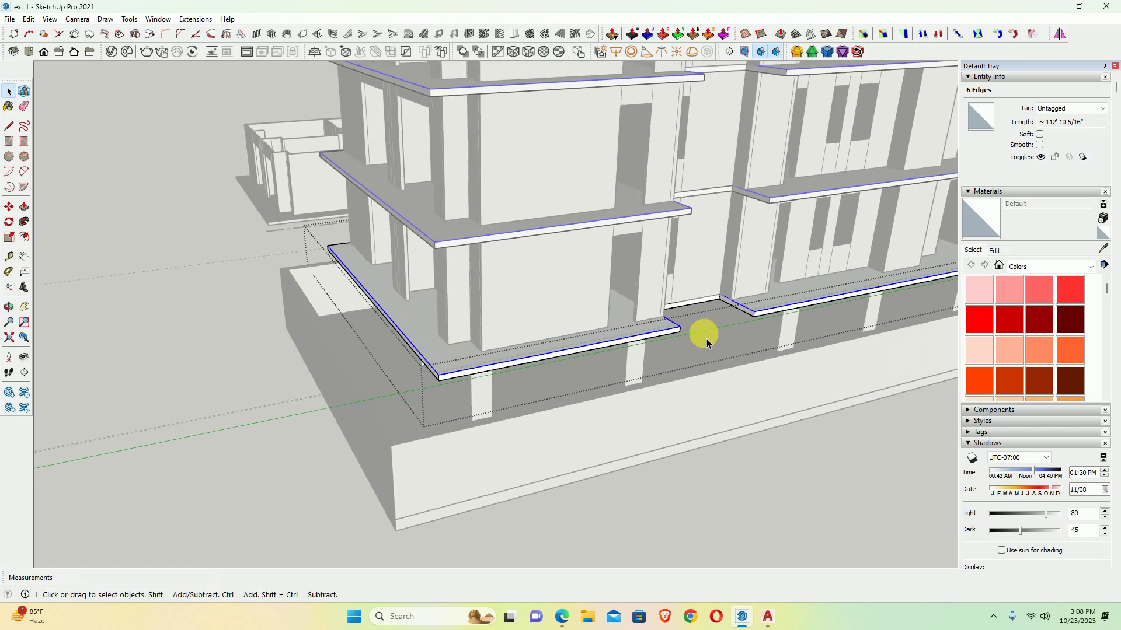
scroll(339, 250, "up", 2)
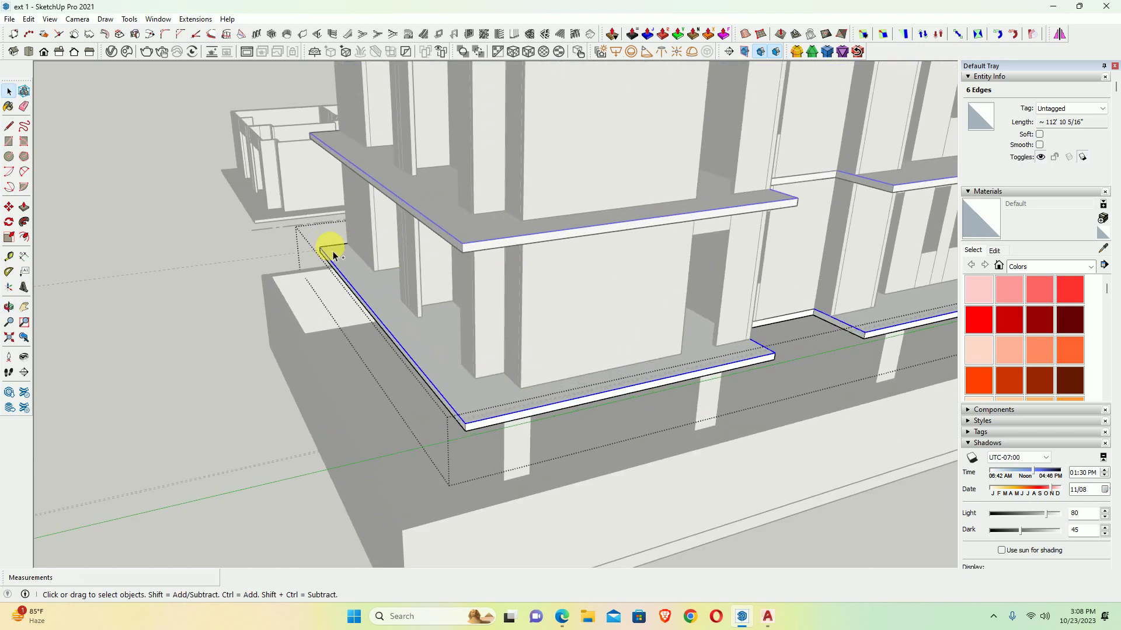
Add the remaining slab edge and copy all seven selected edges
left_click(416, 334, "ctrl")
scroll(417, 334, "down", 3)
middle_click_drag(388, 326, 392, 340)
scroll(392, 340, "up", 3)
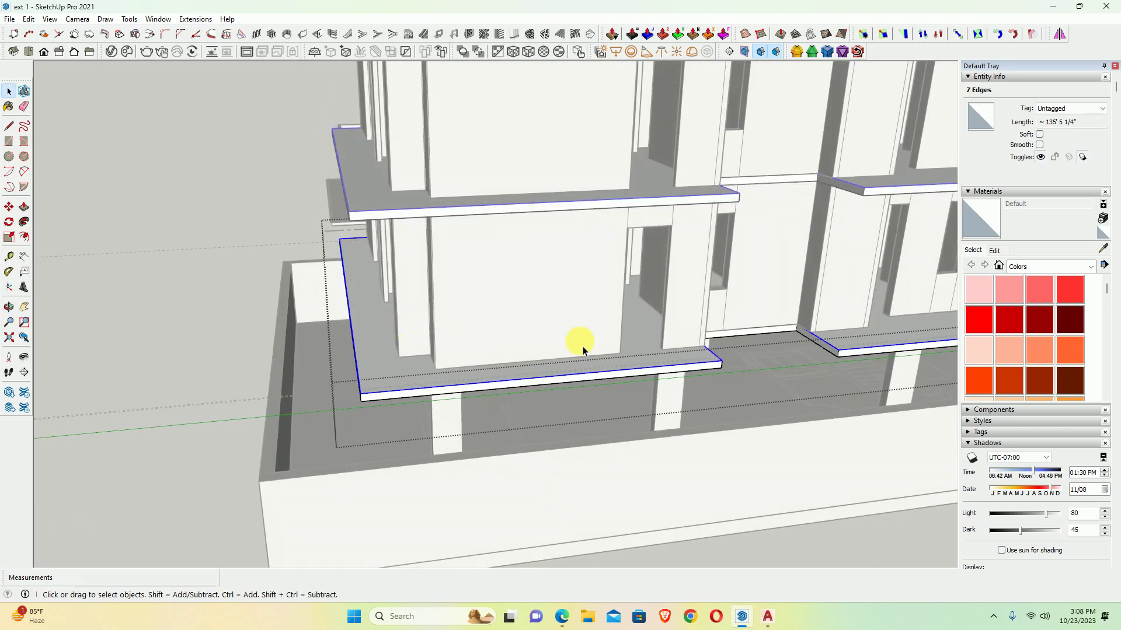
scroll(584, 350, "down", 3)
key("ctrl+t")
Open the lower balcony group for editing and bring up the Edit menu
middle_click_drag(596, 325, 725, 350)
scroll(581, 342, "up", 3)
scroll(374, 337, "up", 2)
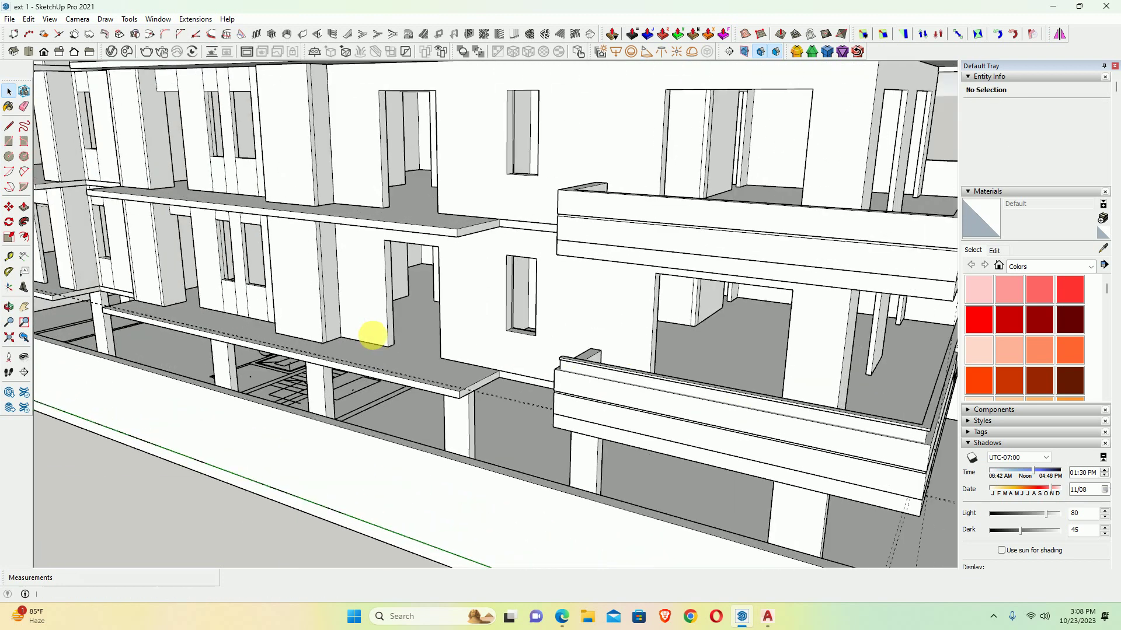
scroll(609, 436, "up", 2)
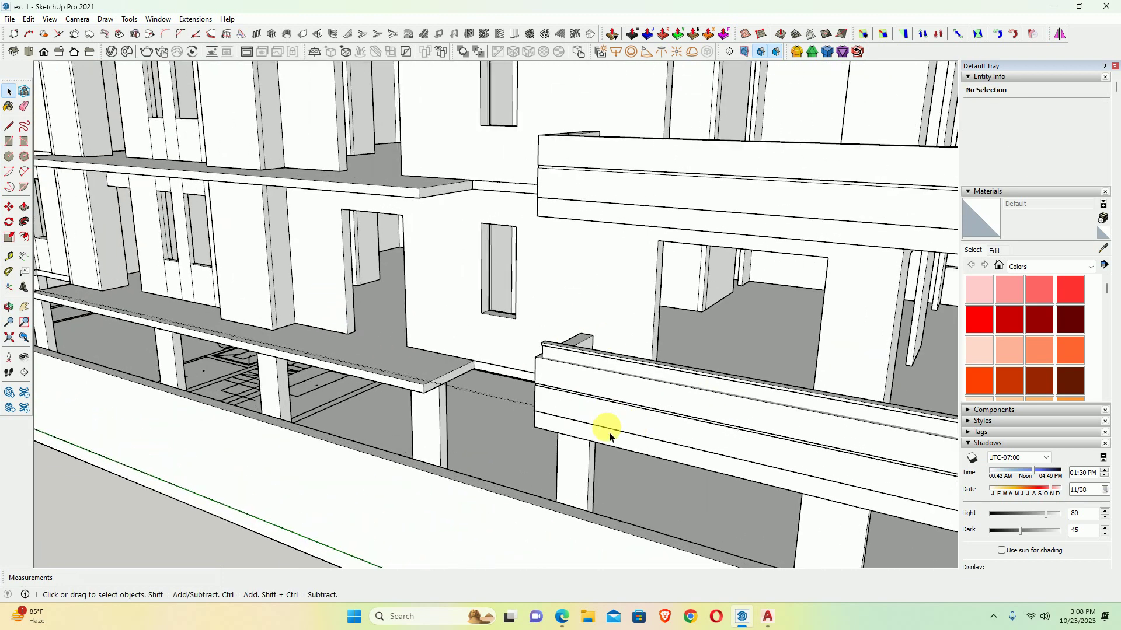
double_click(567, 412)
scroll(588, 424, "down", 2)
middle_click_drag(588, 424, 495, 409)
scroll(471, 391, "up", 1)
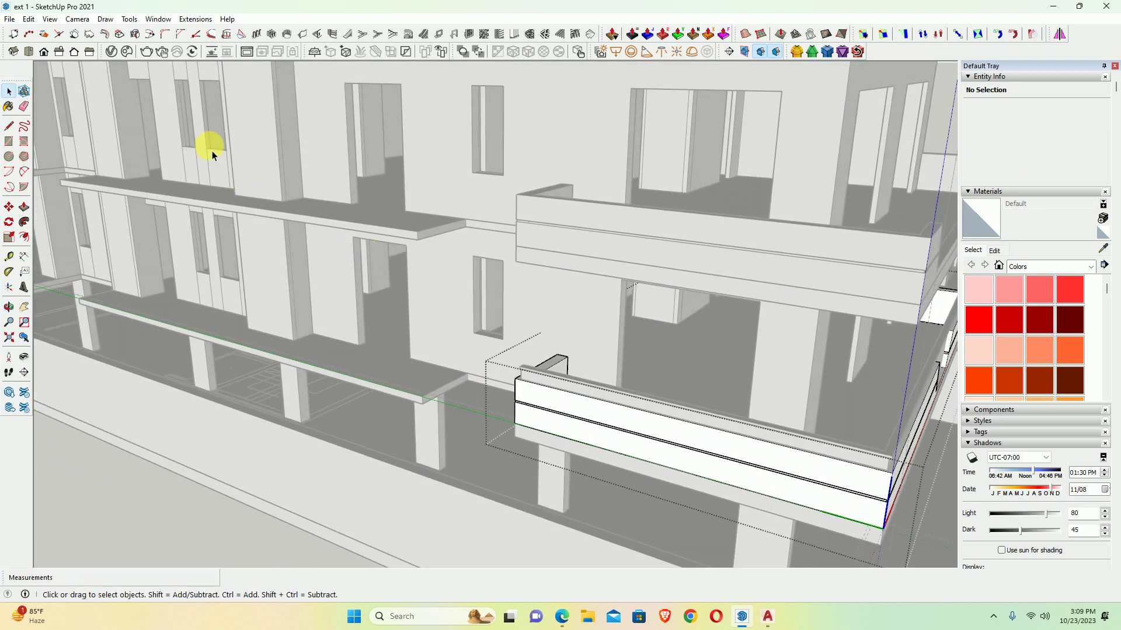
left_click(29, 19)
Hide the rest of the model and offset the first balcony group's pasted edges 6 inches inward
left_click(59, 110)
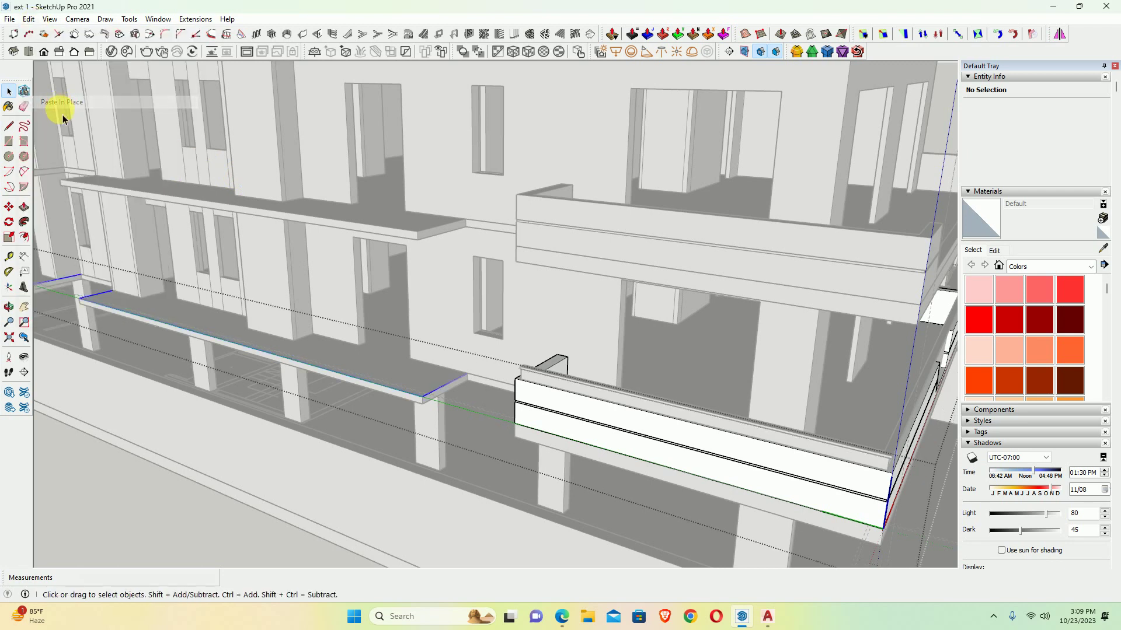
key("ctrl+h")
mouse_move(419, 313)
middle_mouse_down()
mouse_move(535, 275)
mouse_move(425, 362)
mouse_move(433, 399)
middle_mouse_up()
key("f")
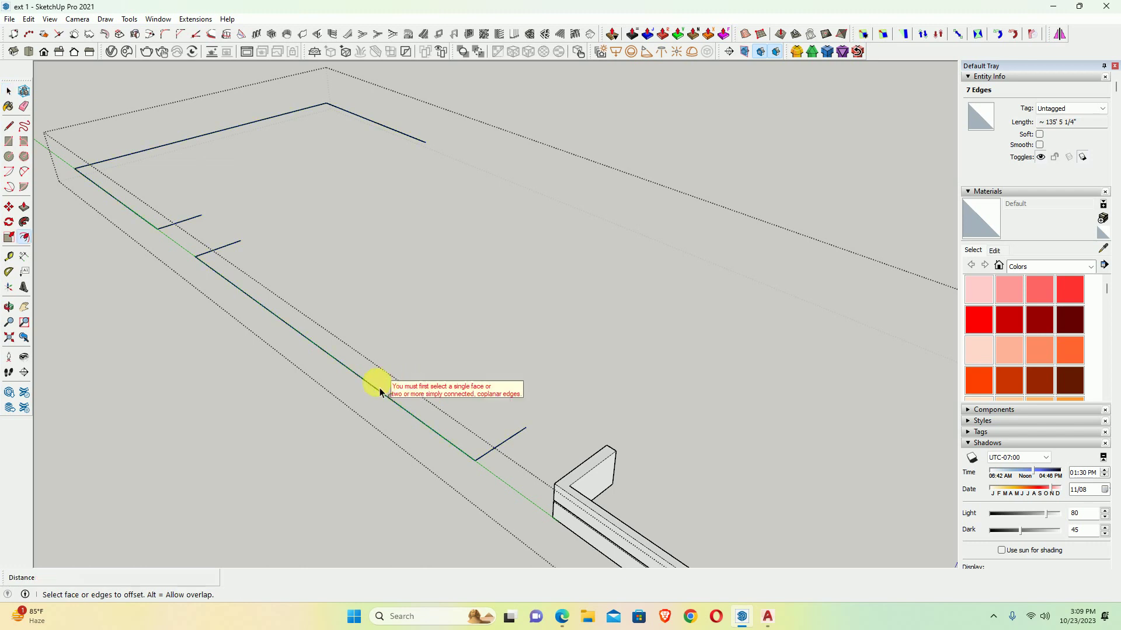
key("space")
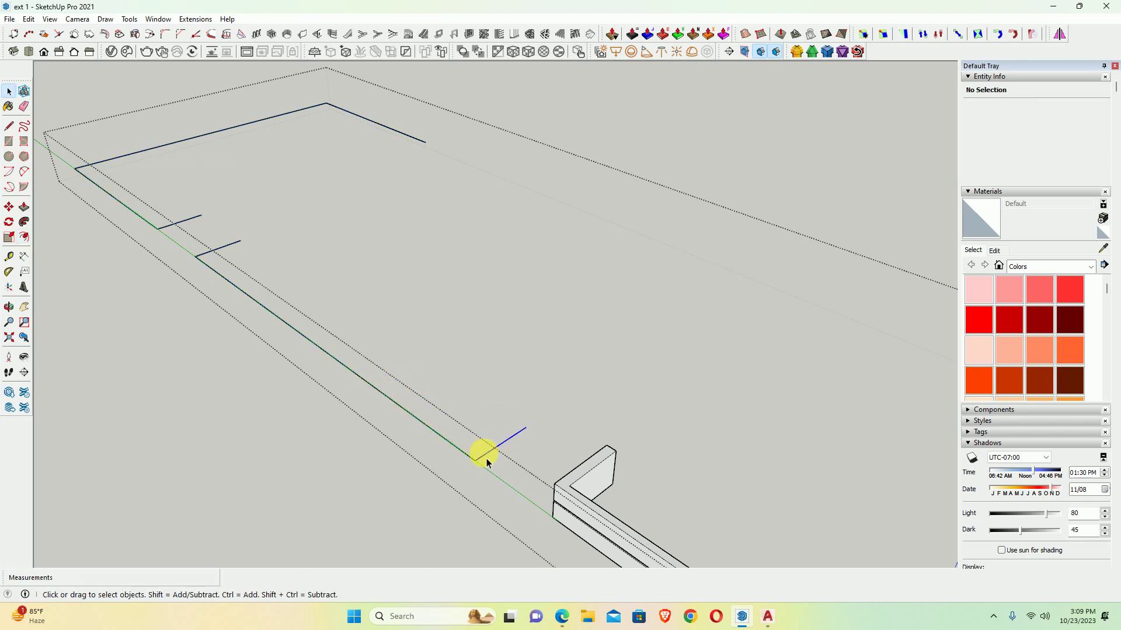
key("f")
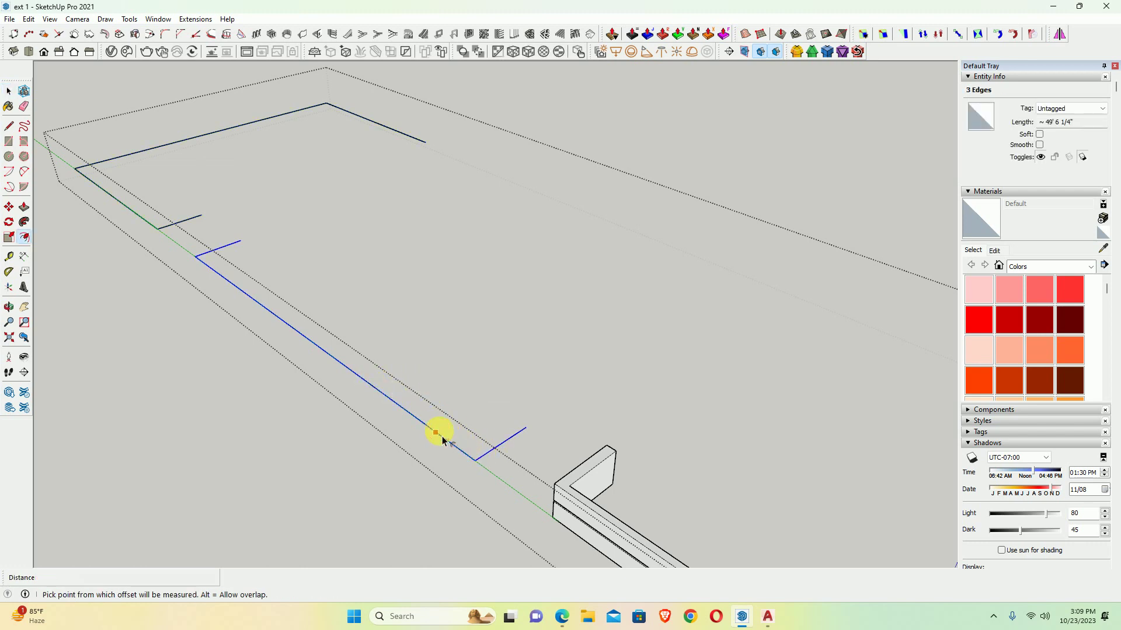
left_click(442, 438)
type("6")
key("Return")
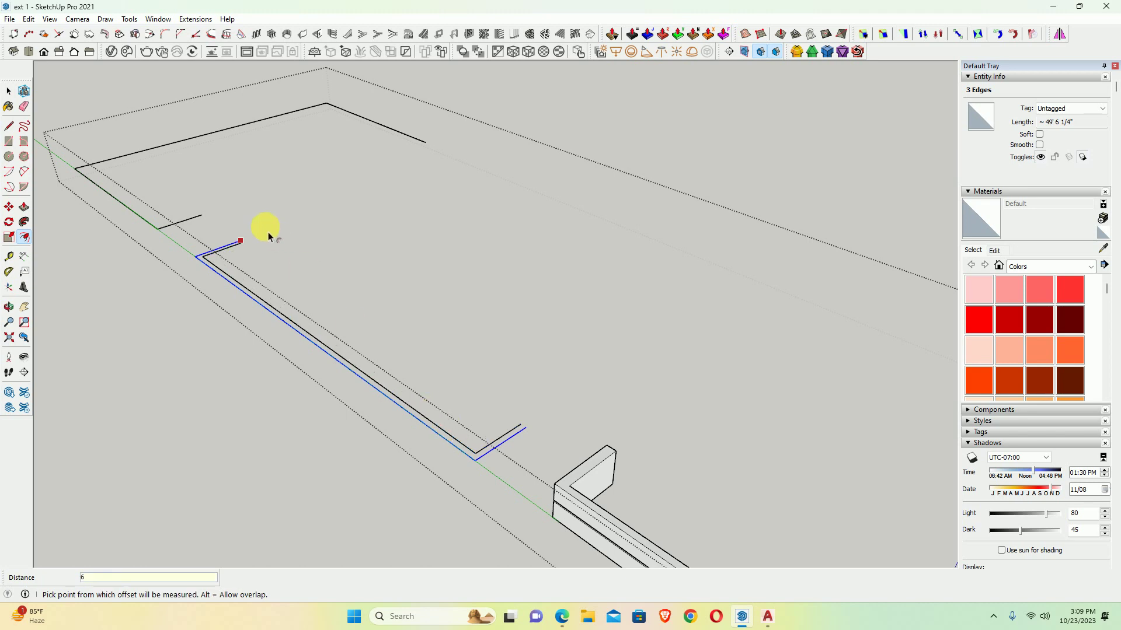
key("space")
key("Escape")
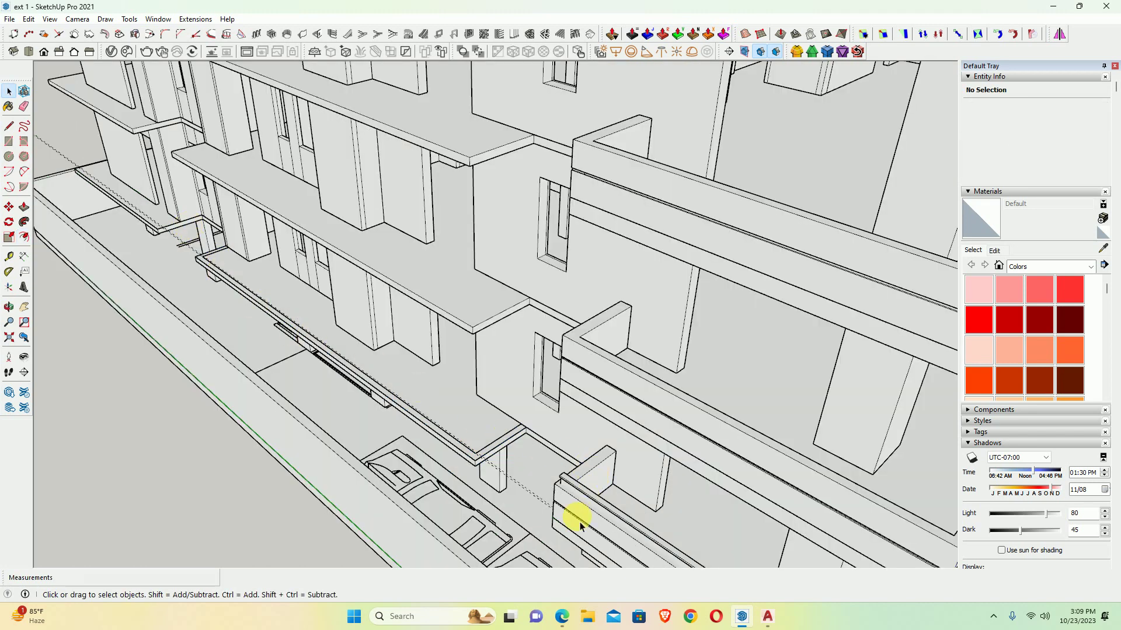
Offset the four pasted edges in the other balcony group by 6 inches as well
double_click(576, 507)
middle_click_drag(263, 317, 384, 319)
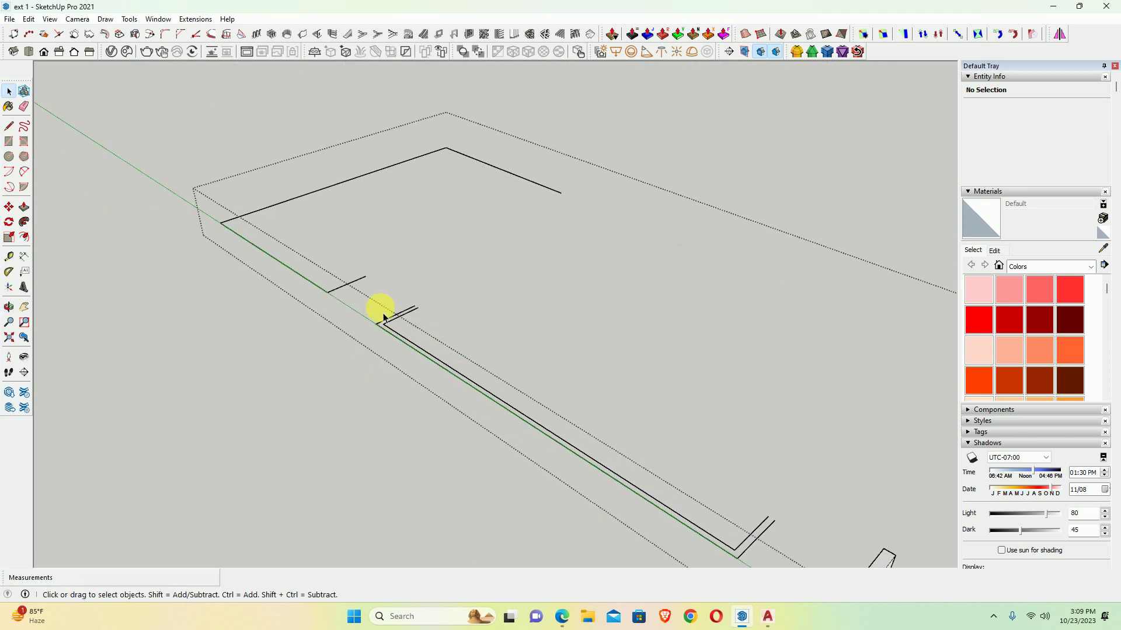
triple_click(341, 290)
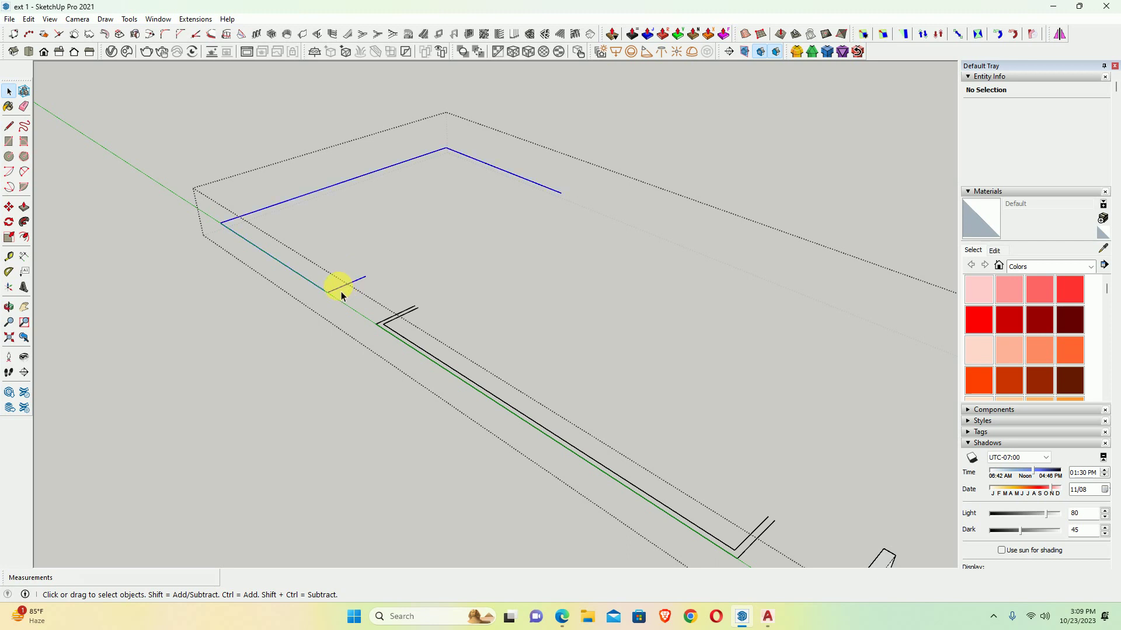
left_click(301, 277)
type("6")
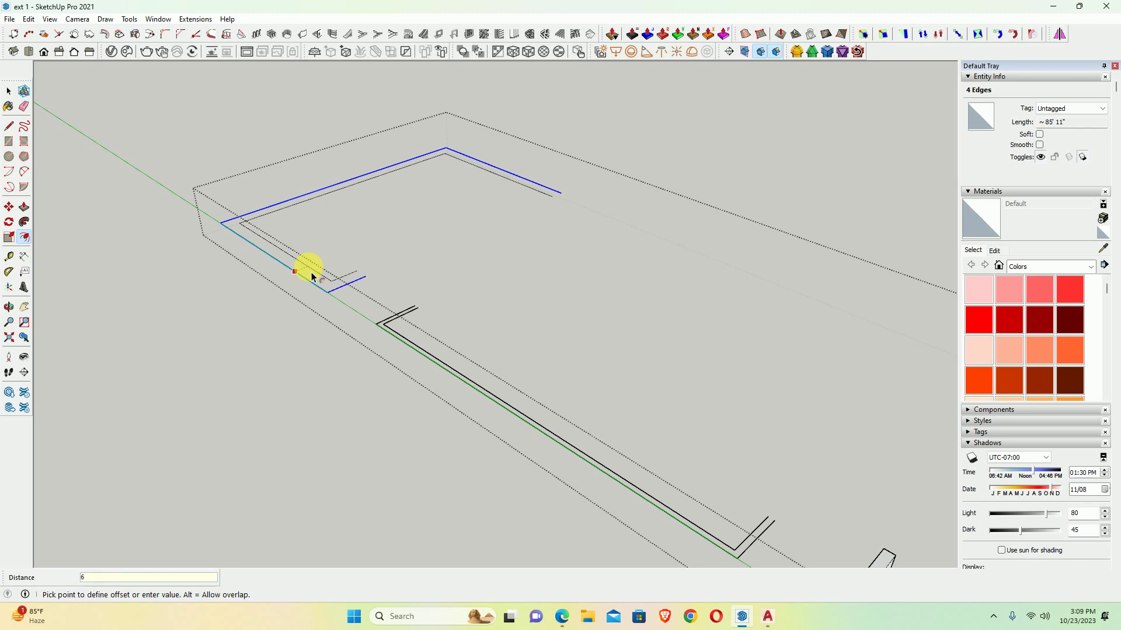
key("Return")
key("l")
scroll(370, 279, "up", 1)
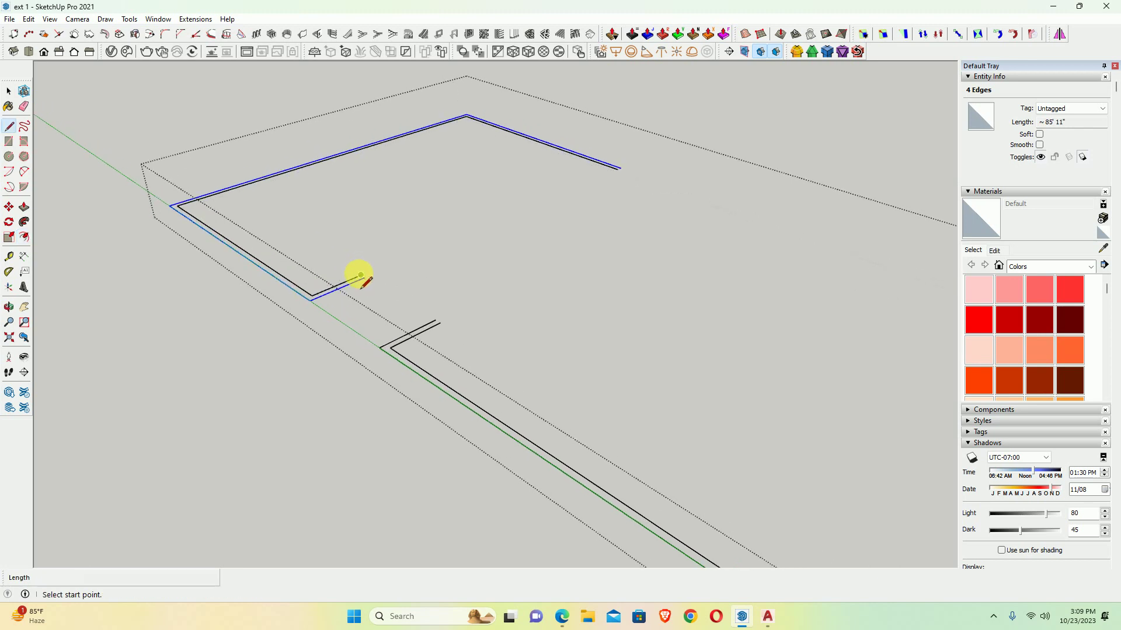
Close the first offset outline's open end with a short 6-inch line
left_click(360, 275)
key("space")
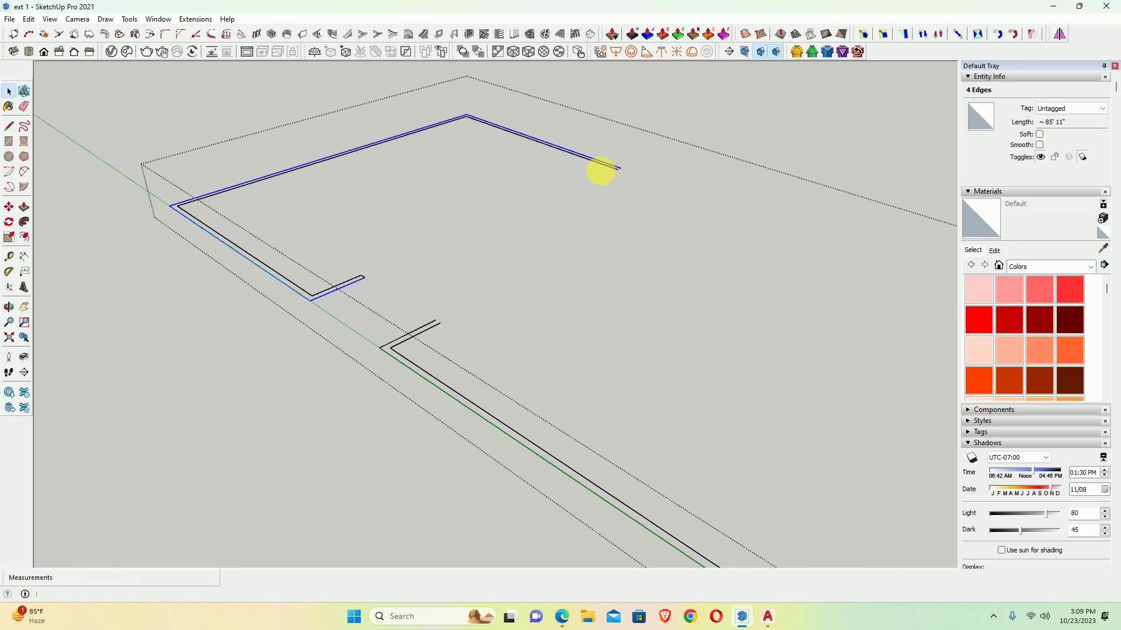
key("l")
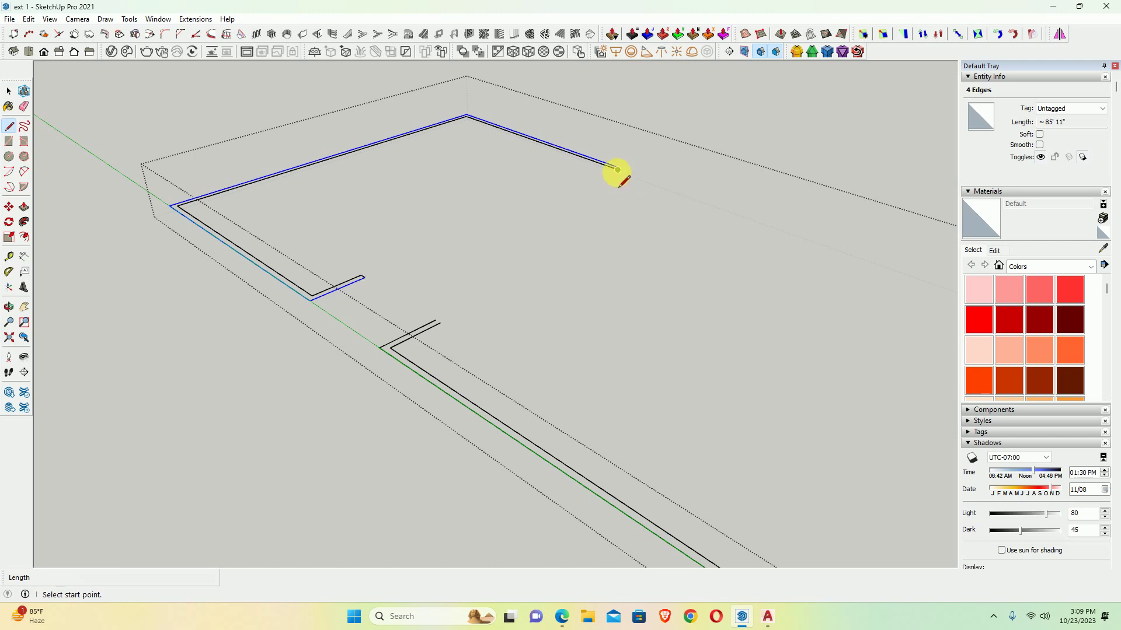
left_click(617, 170)
scroll(617, 170, "up", 2)
scroll(618, 171, "down", 2)
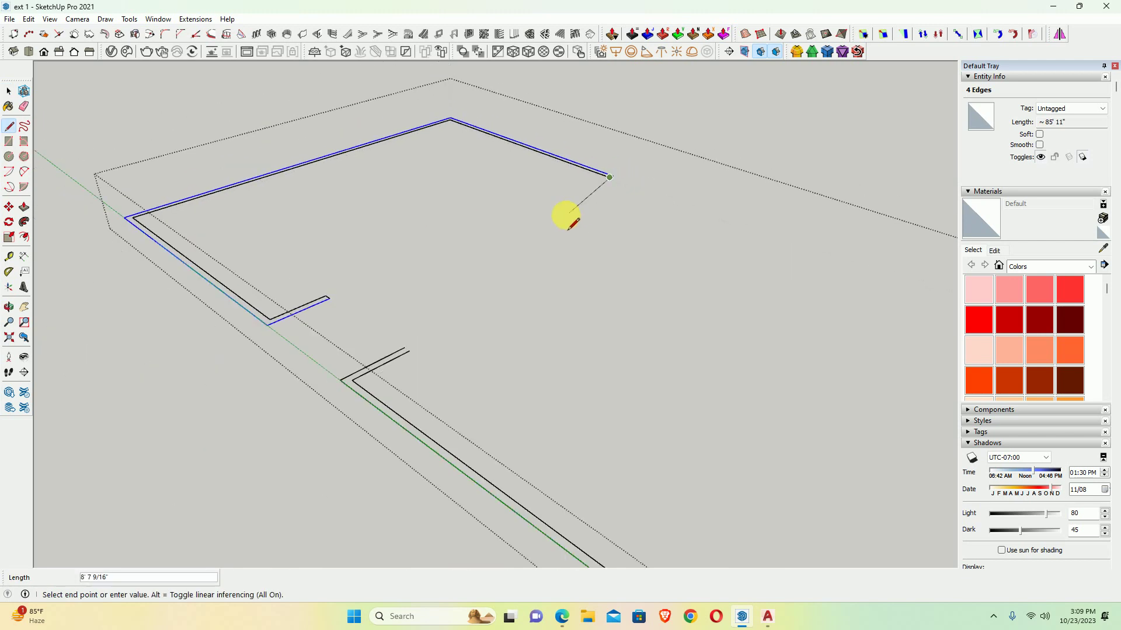
scroll(619, 172, "up", 3)
scroll(620, 173, "up", 2)
scroll(622, 173, "up", 2)
type("6'")
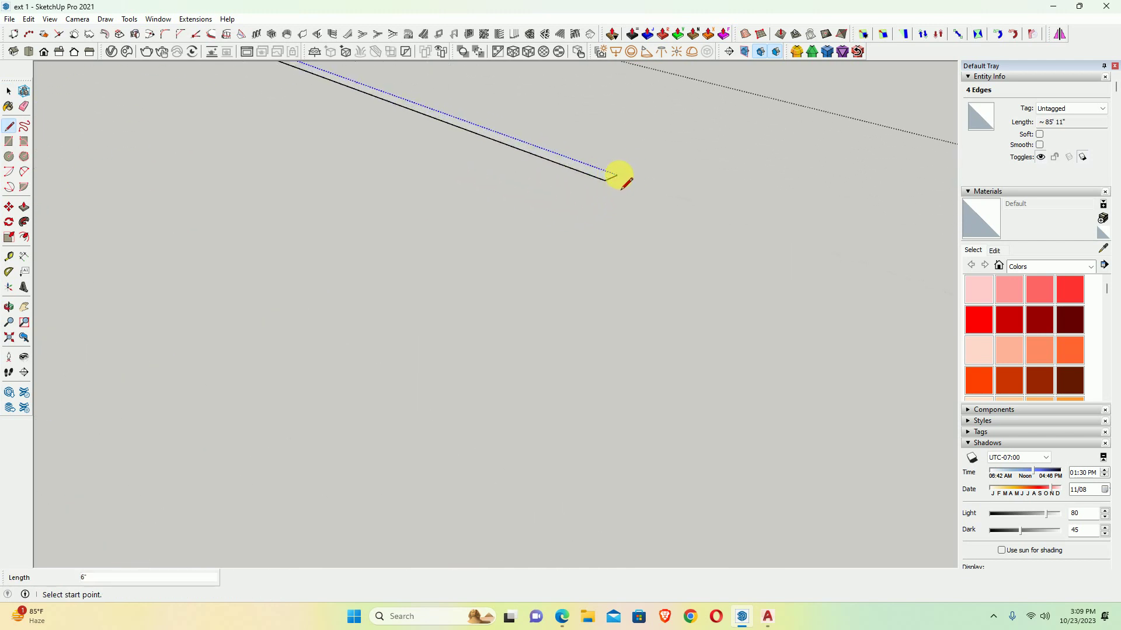
key("space")
scroll(534, 220, "down", 3)
scroll(320, 320, "down", 1)
Close the lower strip's open end on the left with a 6-inch line
middle_click_drag(320, 321, 363, 288, "shift")
scroll(286, 304, "up", 2)
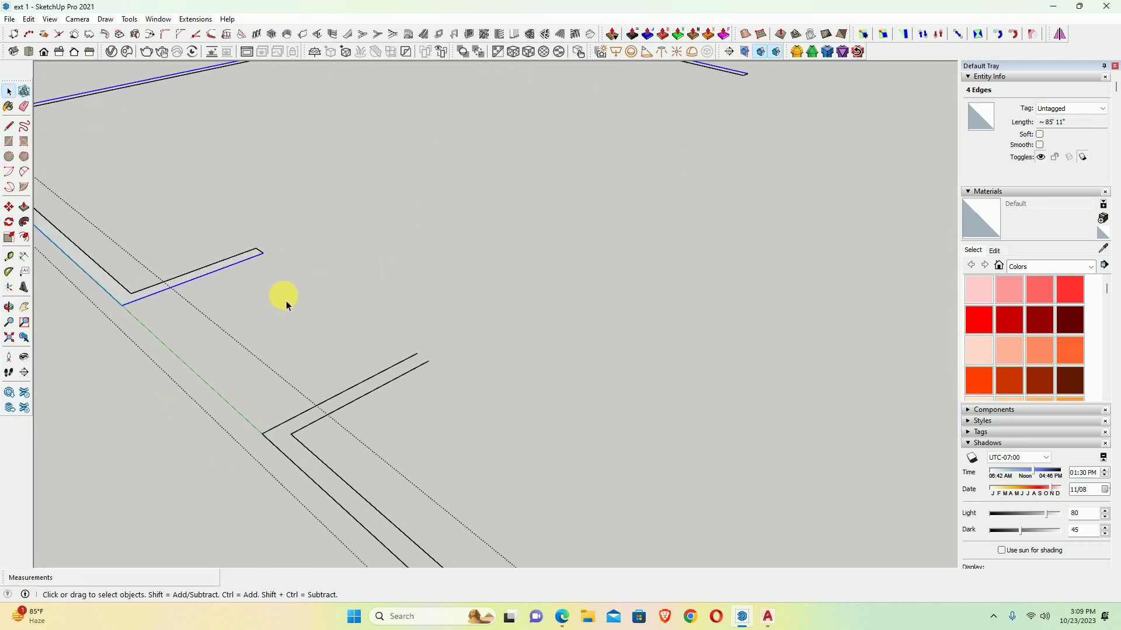
middle_click_drag(286, 303, 395, 365)
key("l")
left_click(428, 340)
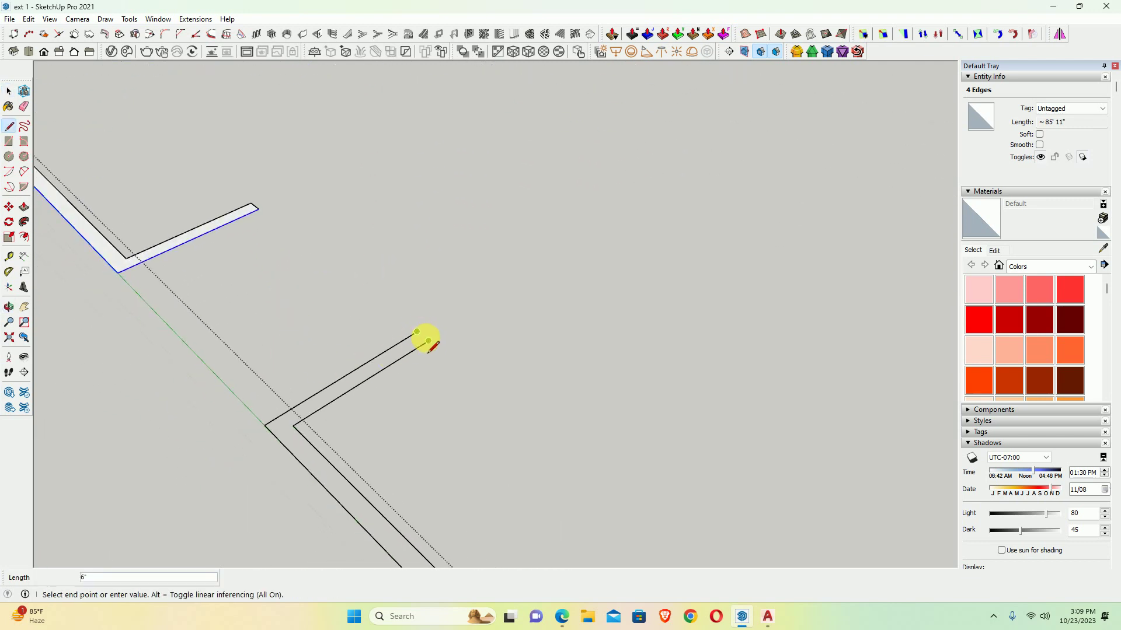
key("space")
scroll(456, 333, "down", 3)
scroll(508, 373, "down", 2)
Close the remaining open strip end with a short line to form the parapet face
mouse_move(545, 421)
middle_mouse_down()
mouse_move(646, 463)
mouse_move(585, 407)
middle_mouse_up()
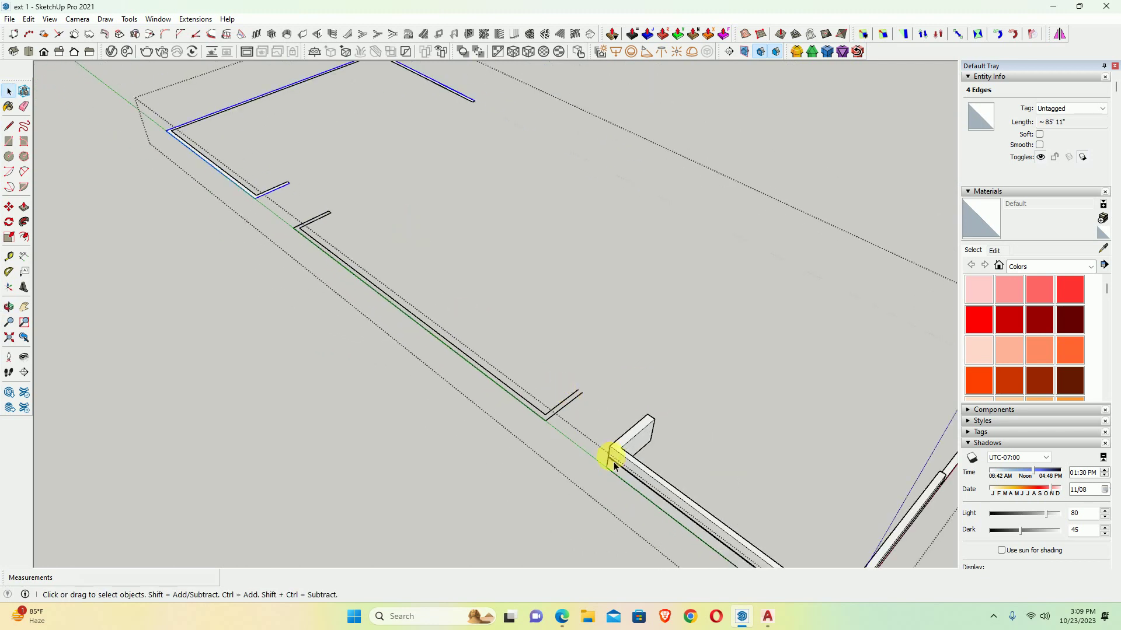
key("l")
left_click(578, 389)
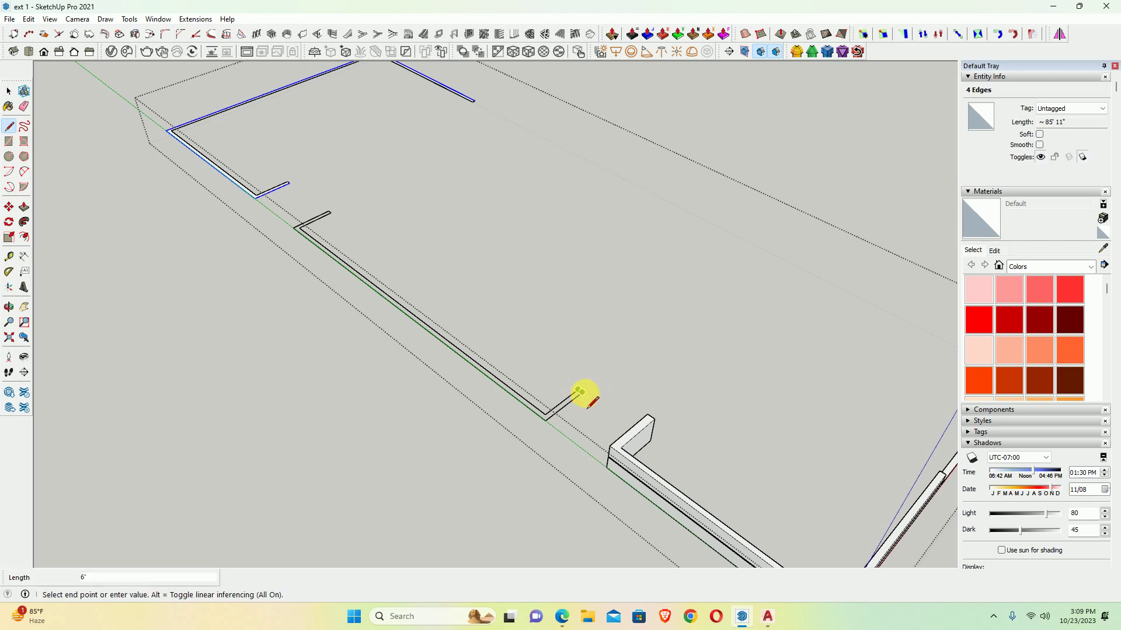
key("space")
scroll(564, 411, "down", 2)
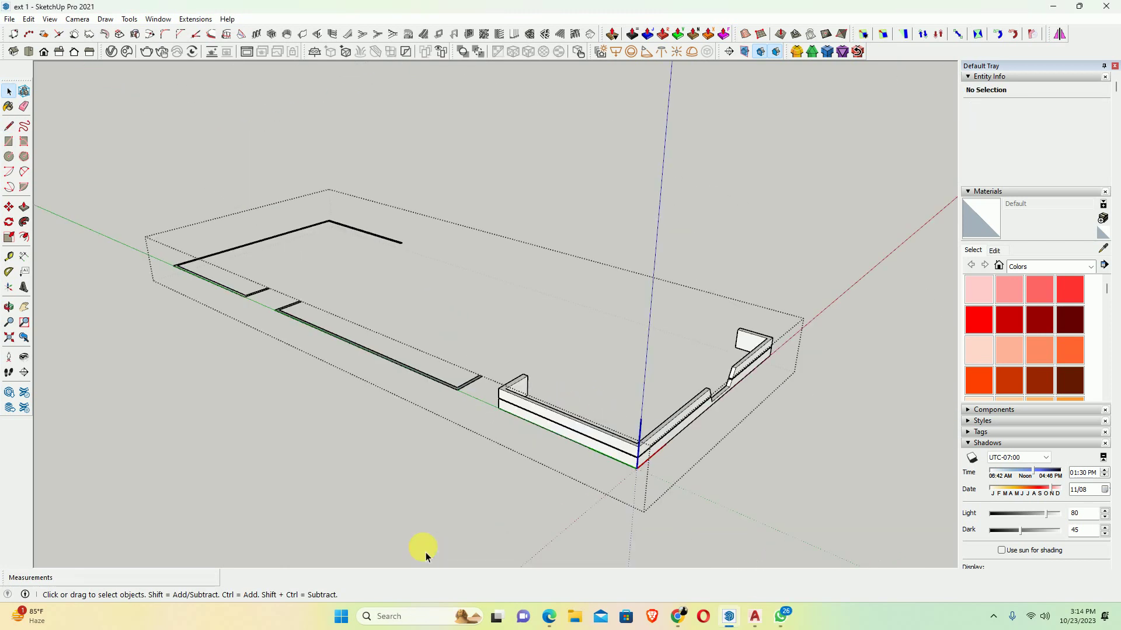
Push/pull the left strip face up into a wall matching the other wall's height
scroll(442, 376, "up", 3)
scroll(442, 376, "down", 2)
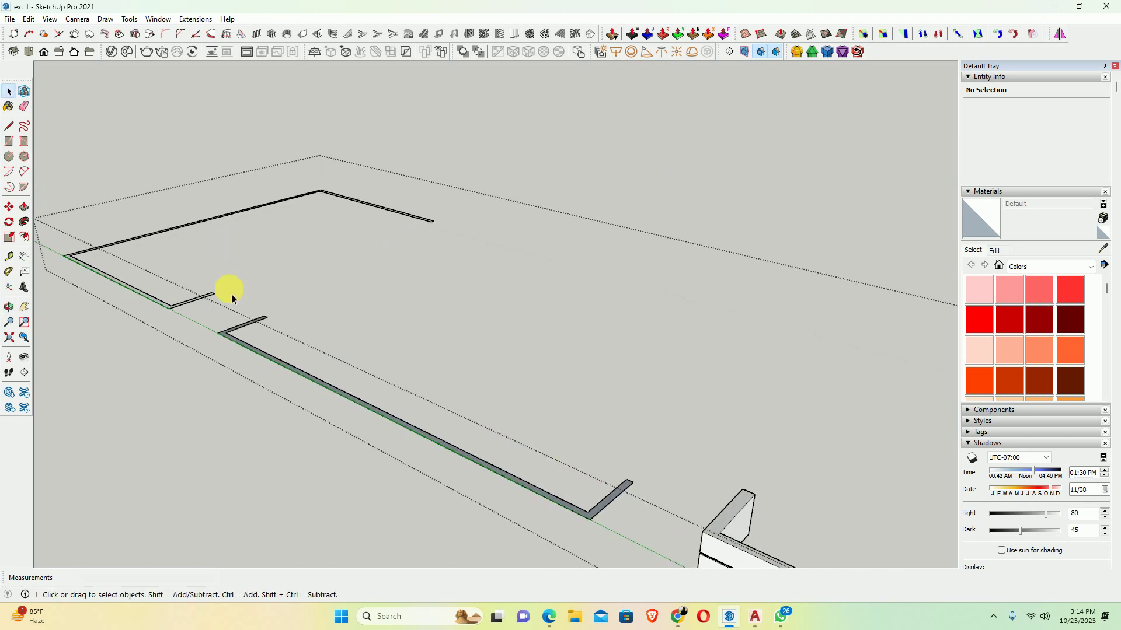
scroll(126, 319, "up", 2)
scroll(279, 369, "down", 1)
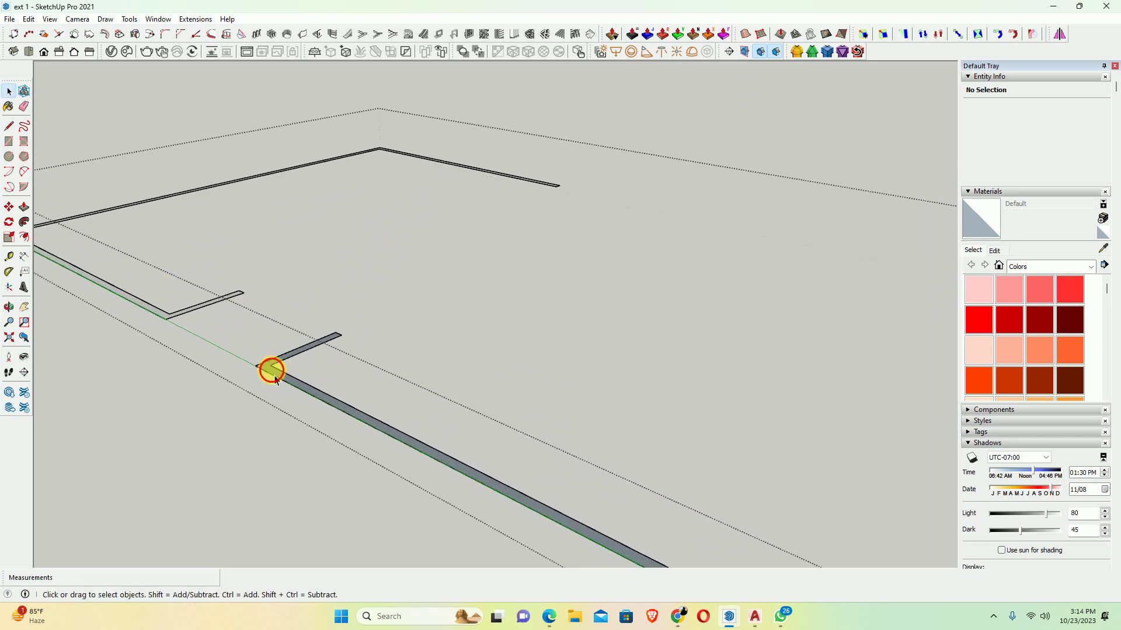
right_click(274, 376)
left_click(304, 229)
scroll(401, 380, "down", 3)
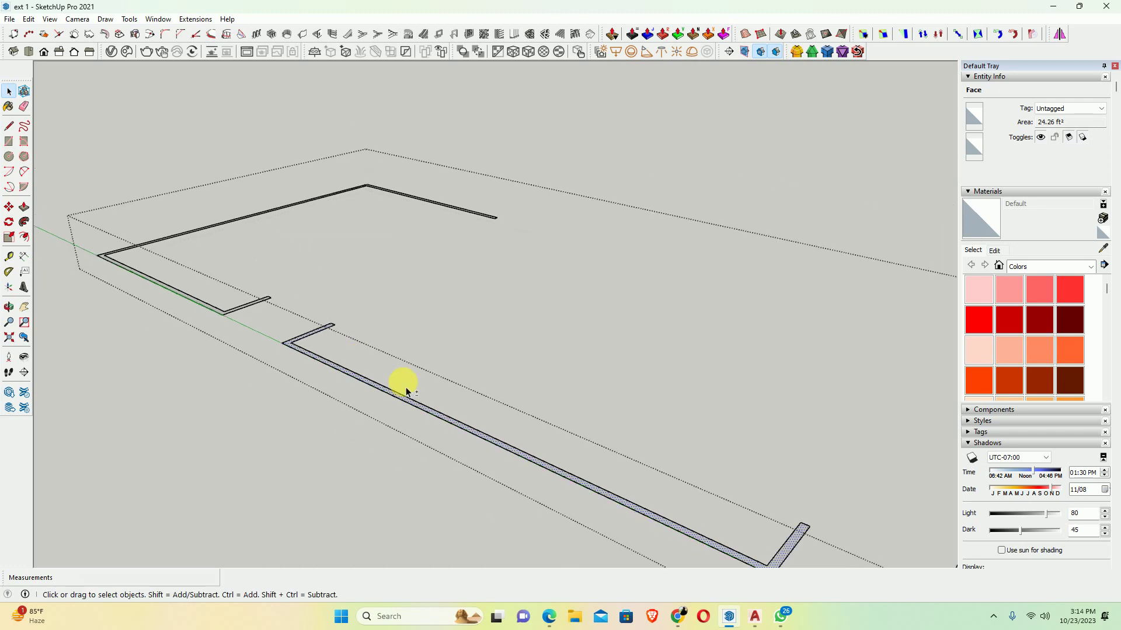
scroll(263, 320, "down", 2)
scroll(343, 413, "down", 2)
key("p")
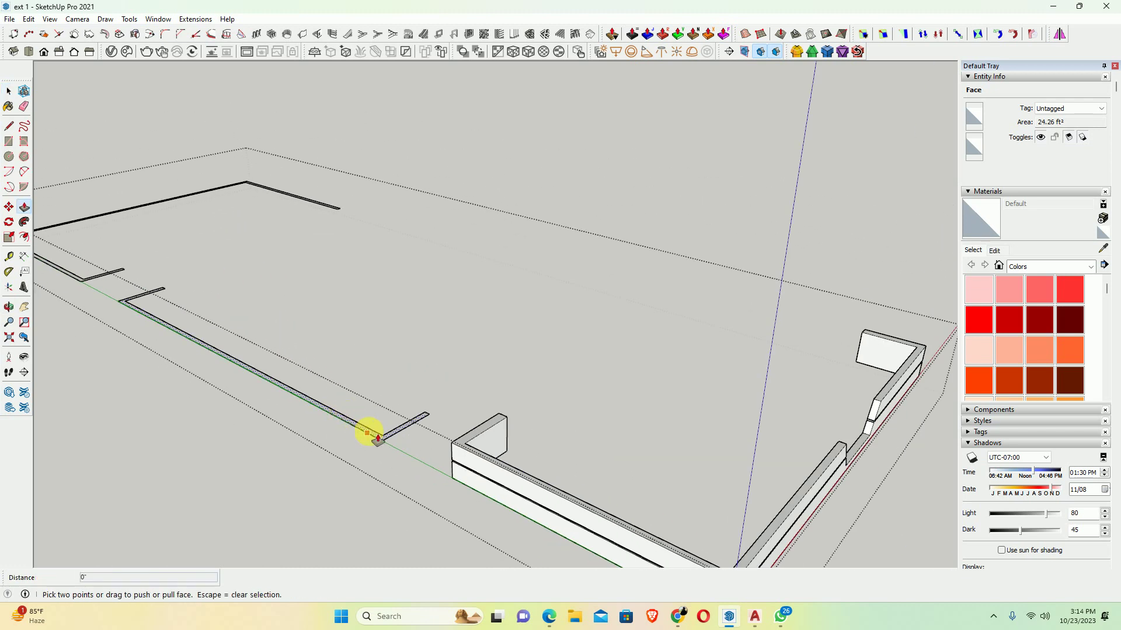
left_click(367, 432)
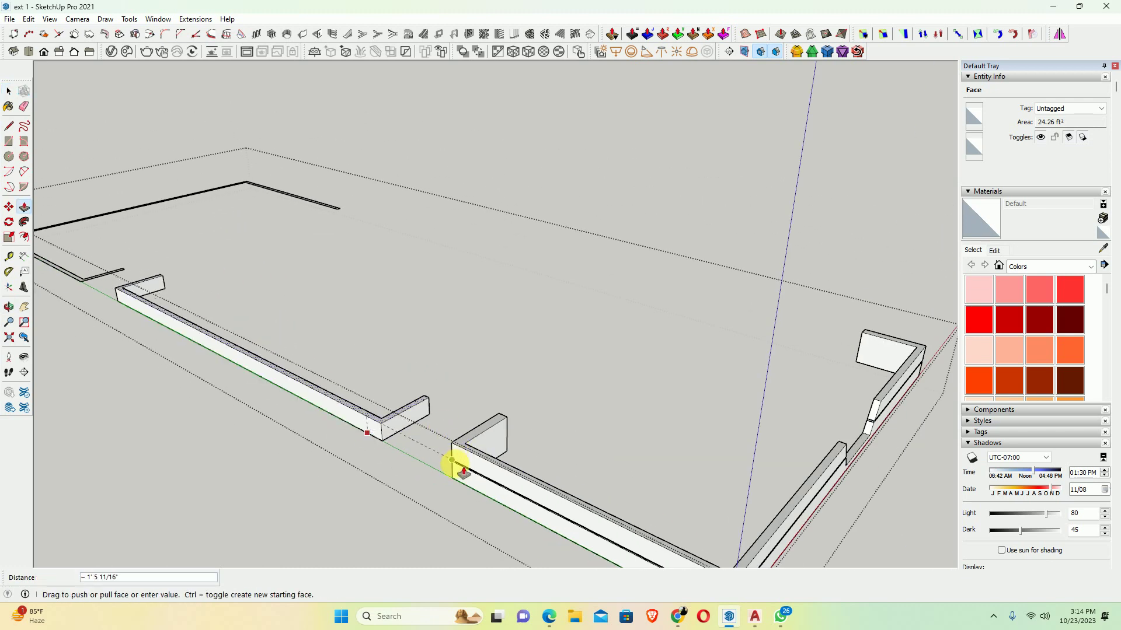
scroll(462, 454, "up", 1)
scroll(462, 464, "up", 2)
scroll(461, 466, "up", 2)
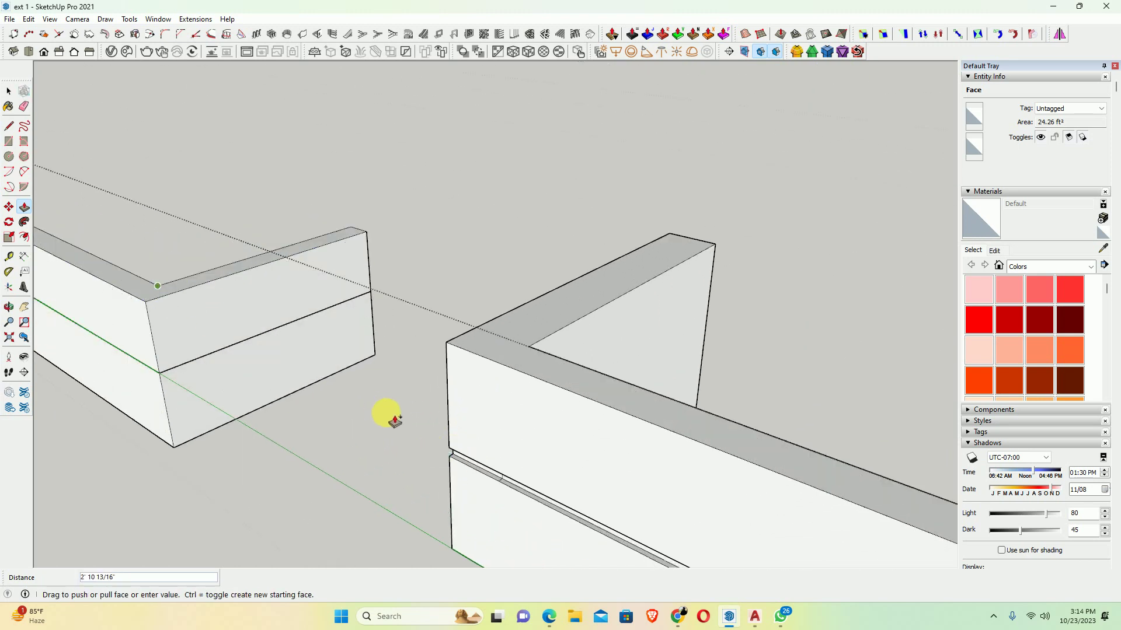
left_click(452, 453)
Undo the too-tall extrusion and raise the left wall top about 1 3/8 inches as a coping band
key("ctrl+z")
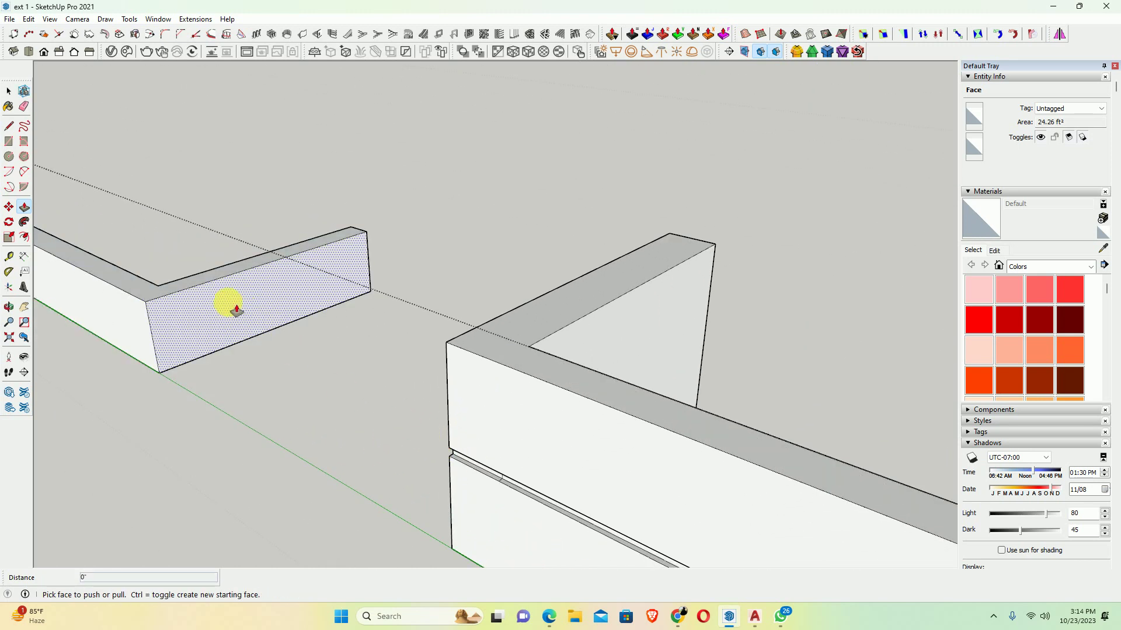
left_click(166, 285)
left_click(458, 454)
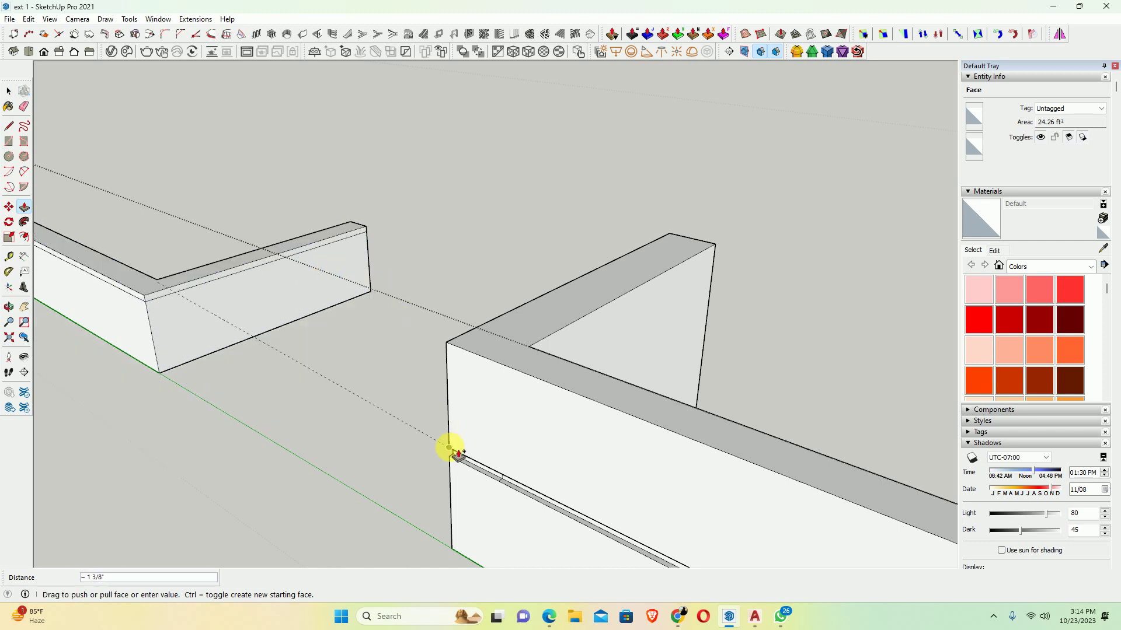
left_click(210, 269)
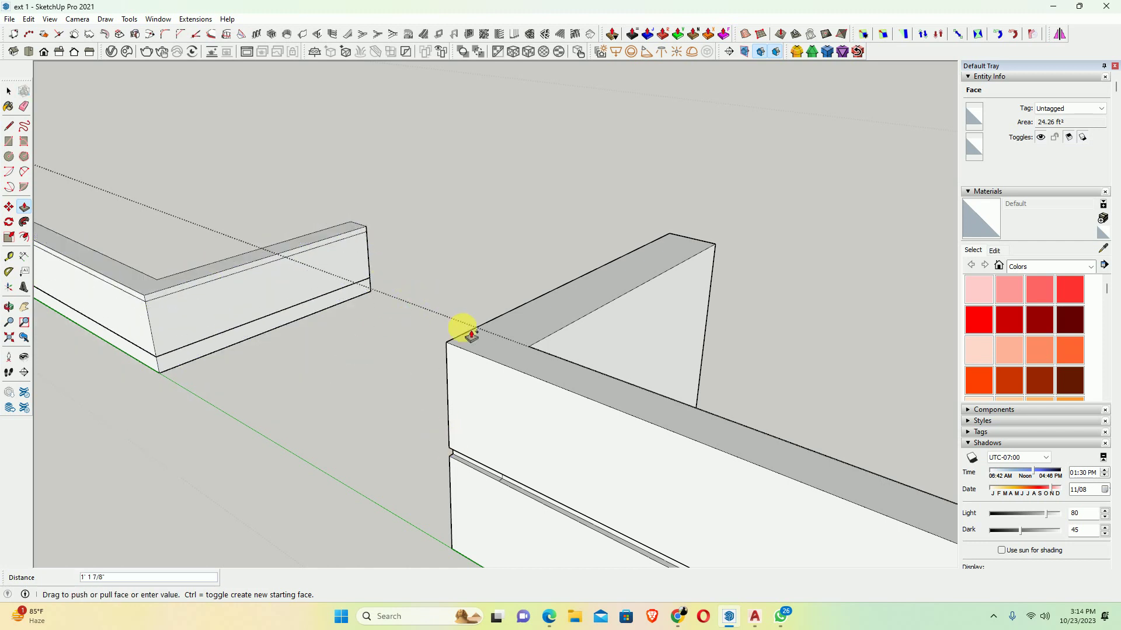
left_click(449, 345)
scroll(409, 318, "down", 3)
Push/pull the far parapet wall up to full height, snapping to the matching endpoint
scroll(163, 363, "down", 2)
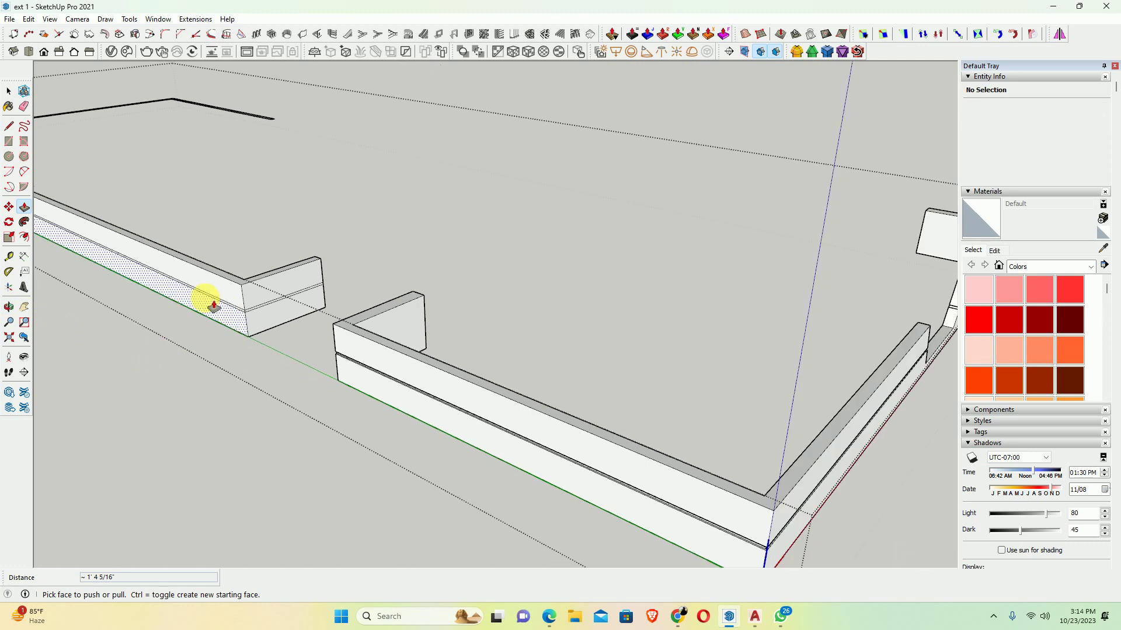
middle_click_drag(211, 301, 366, 385)
scroll(88, 270, "up", 2)
scroll(143, 290, "up", 2)
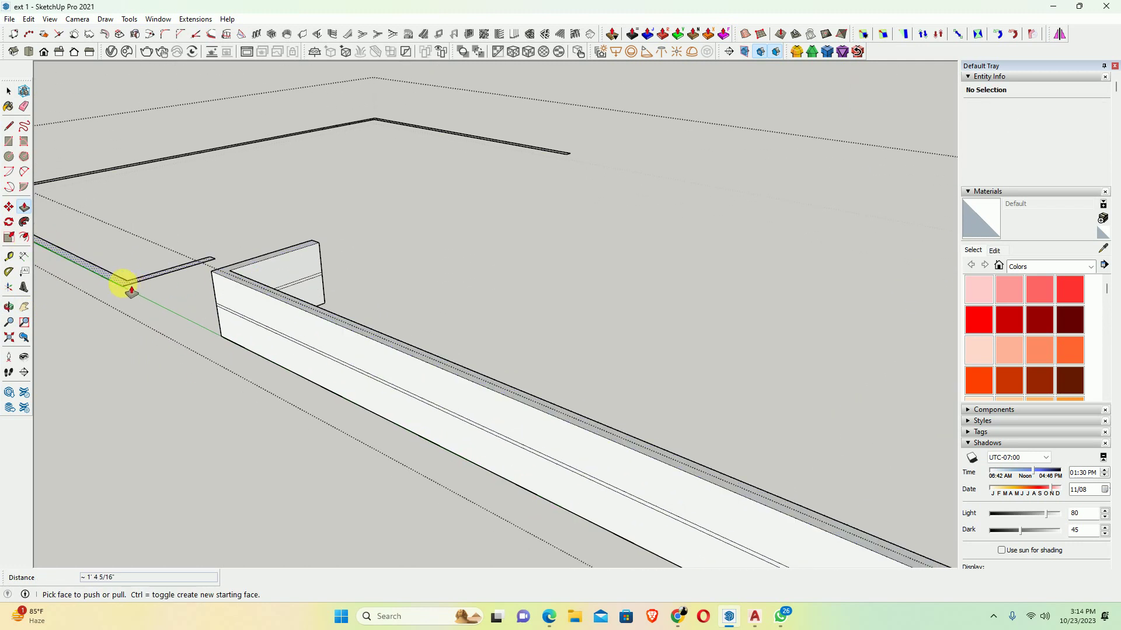
left_click(130, 289)
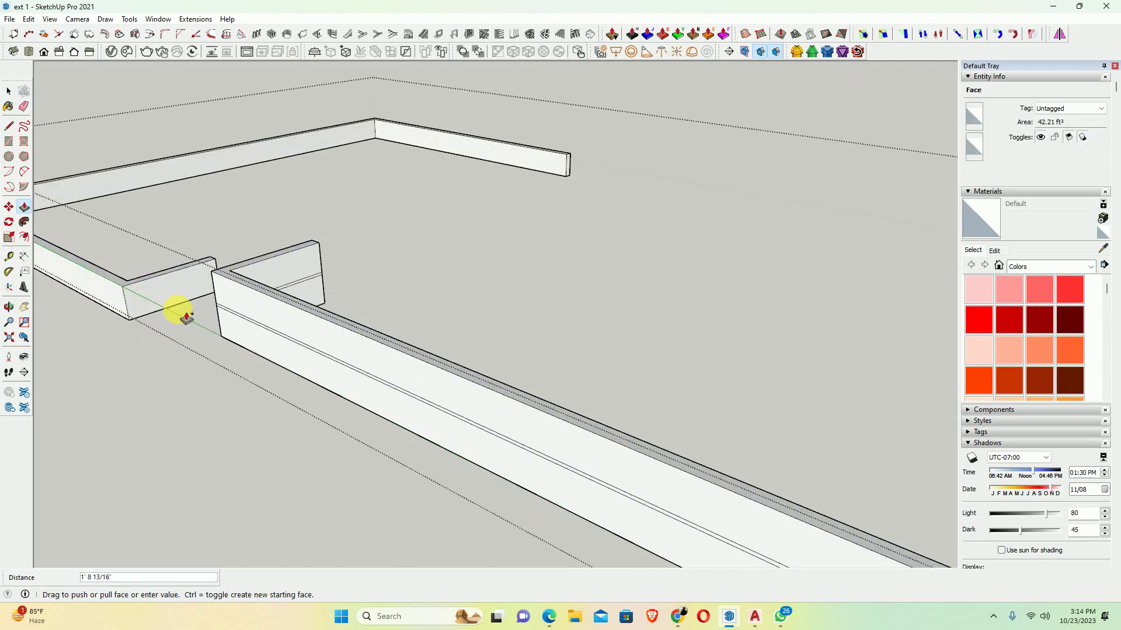
scroll(225, 315, "up", 1)
left_click(218, 304)
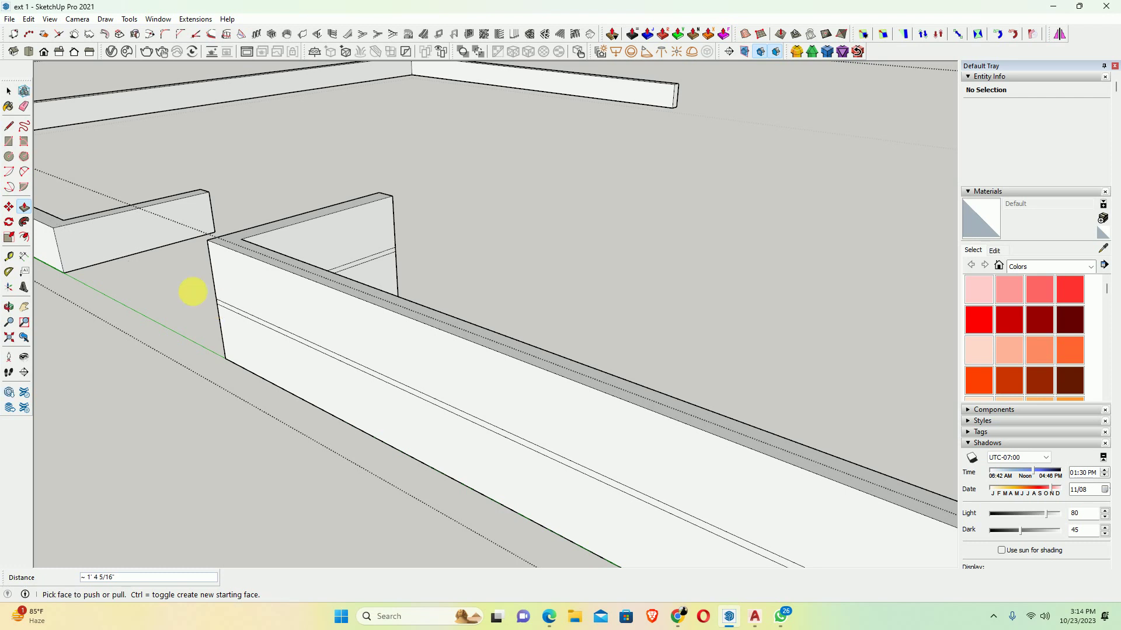
Pull the near wall's top face up slightly to add a thin coping band
left_click(68, 230)
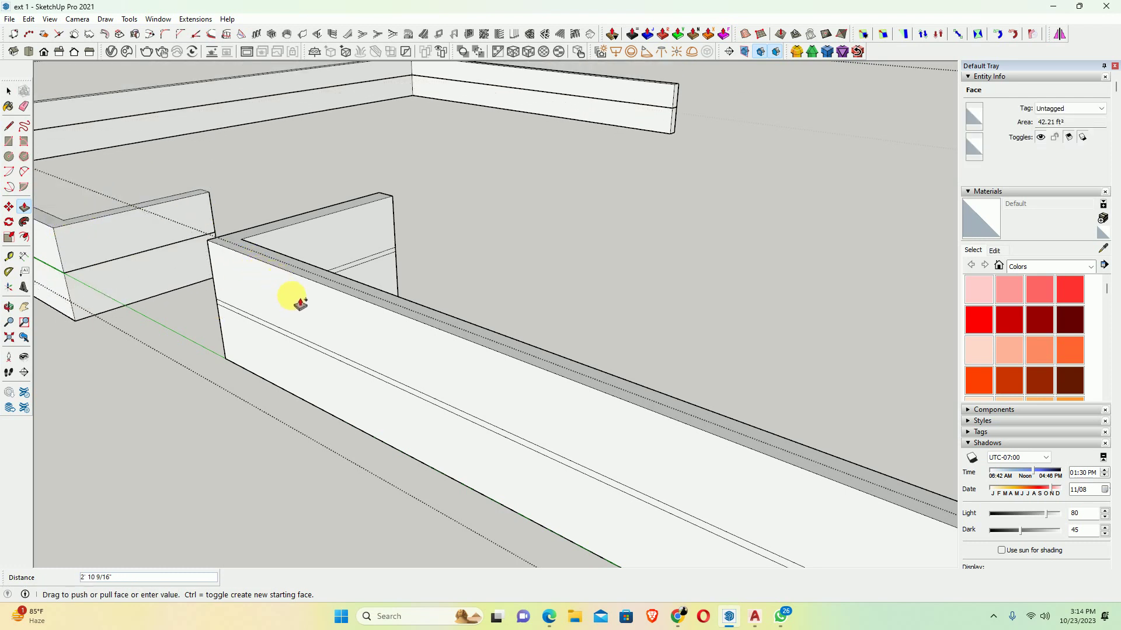
left_click(221, 301)
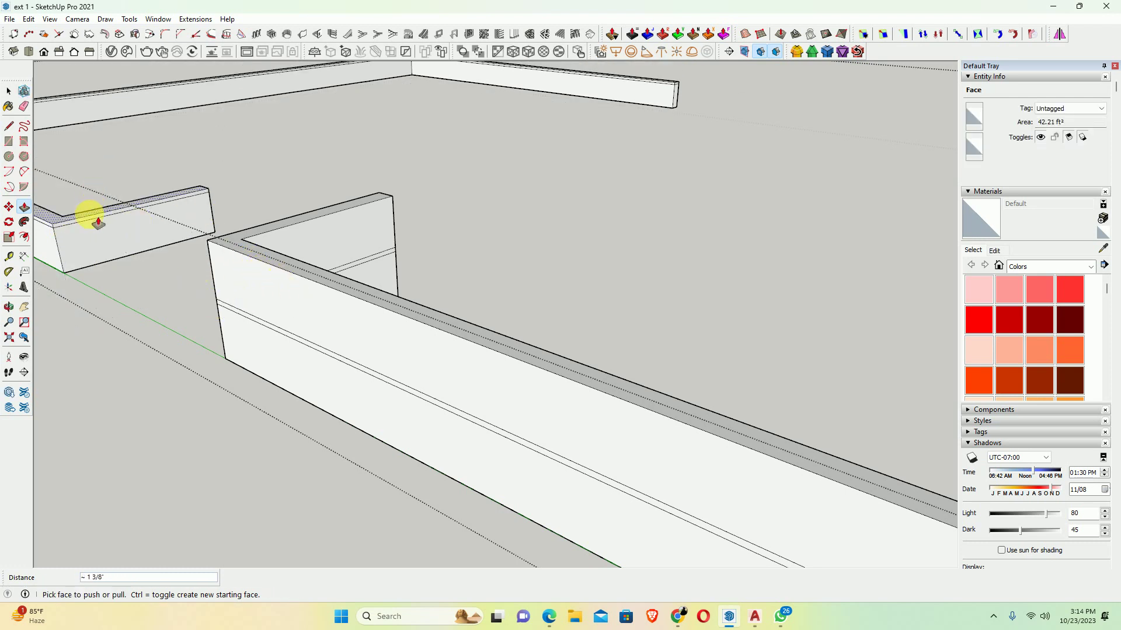
left_click(210, 242)
scroll(142, 243, "down", 2)
scroll(430, 313, "down", 3)
scroll(450, 300, "up", 3)
Recess the thin strip faces on the front and right parapet walls into grooves
scroll(458, 307, "up", 2)
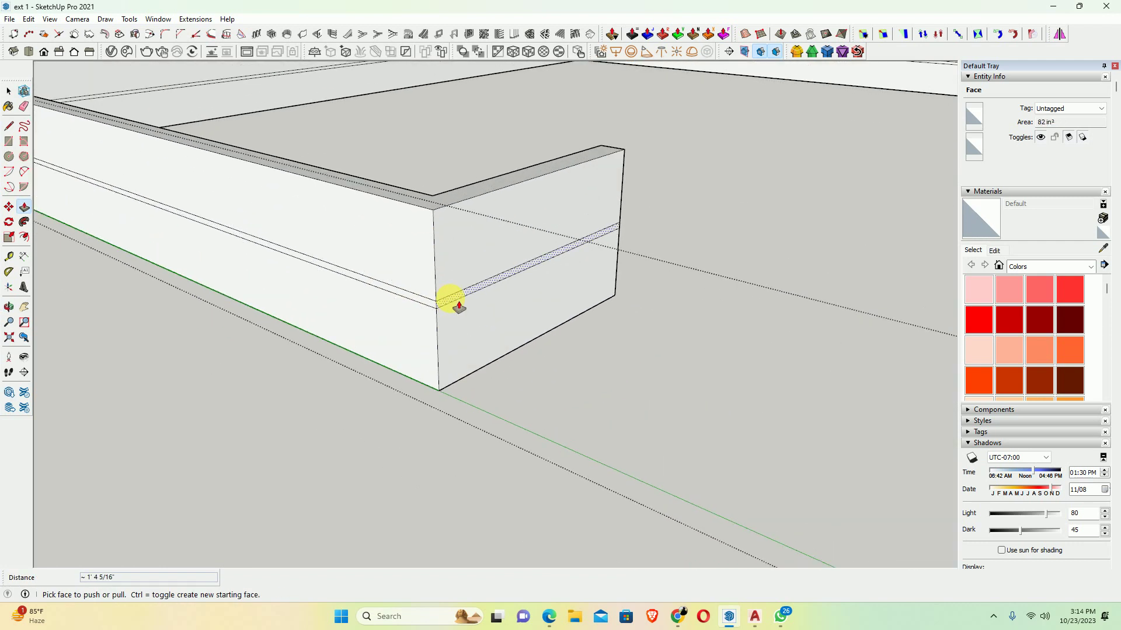
left_click(459, 308)
type("1 1/2")
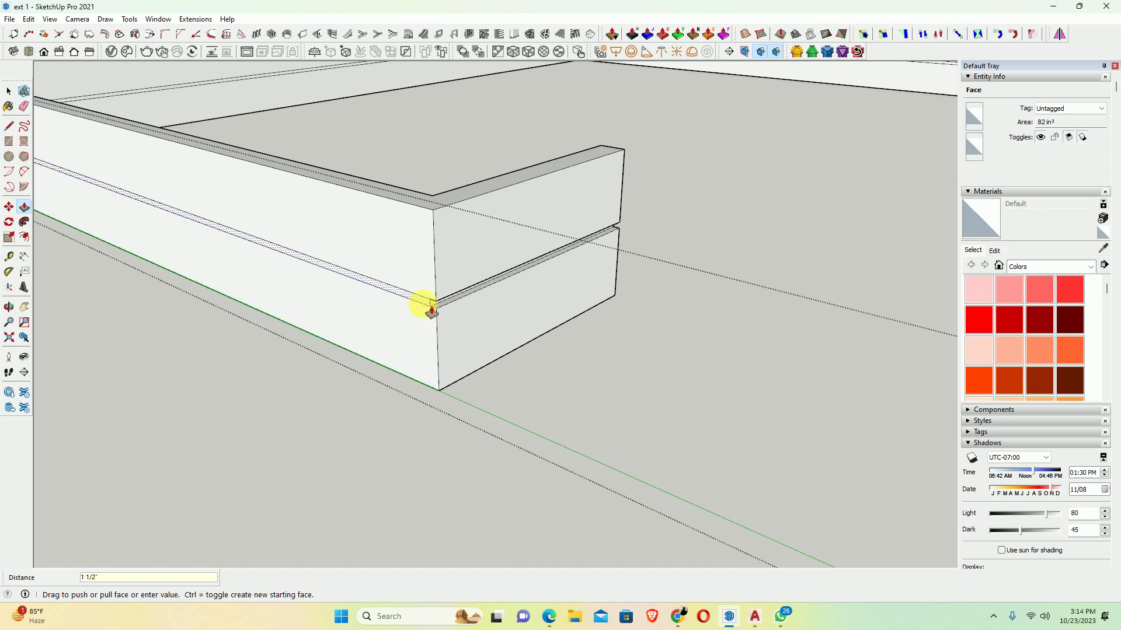
key("Return")
scroll(444, 305, "down", 3)
scroll(554, 260, "up", 3)
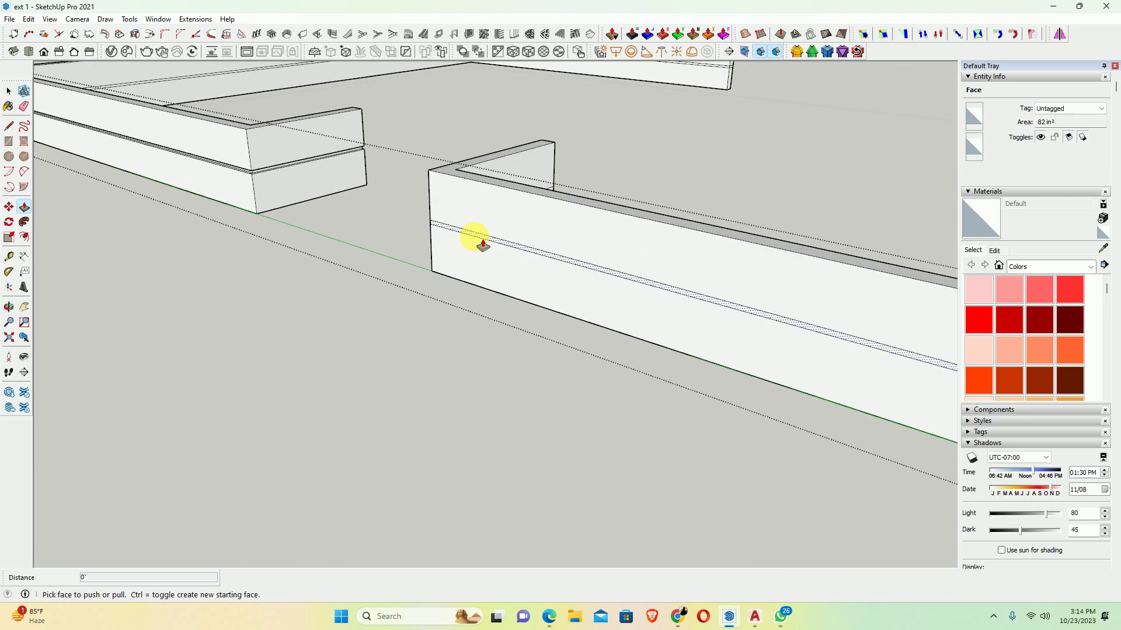
left_click(480, 240)
left_click(858, 252)
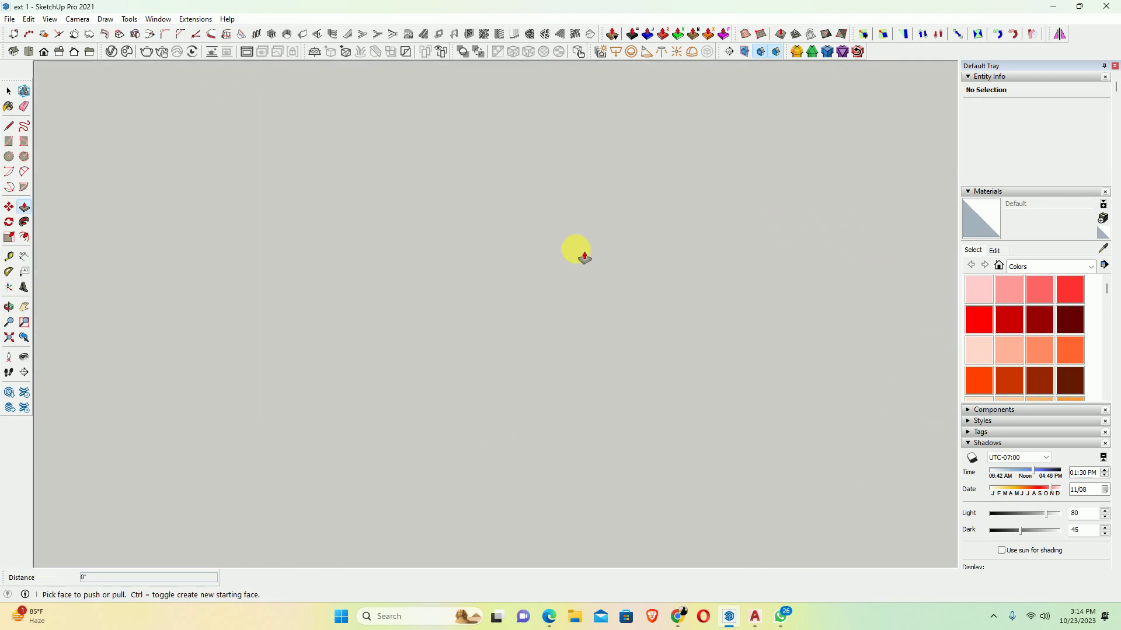
left_click(10, 337)
Recess the strips around the wall's near end and far end faces
scroll(543, 272, "down", 3)
scroll(577, 278, "up", 4)
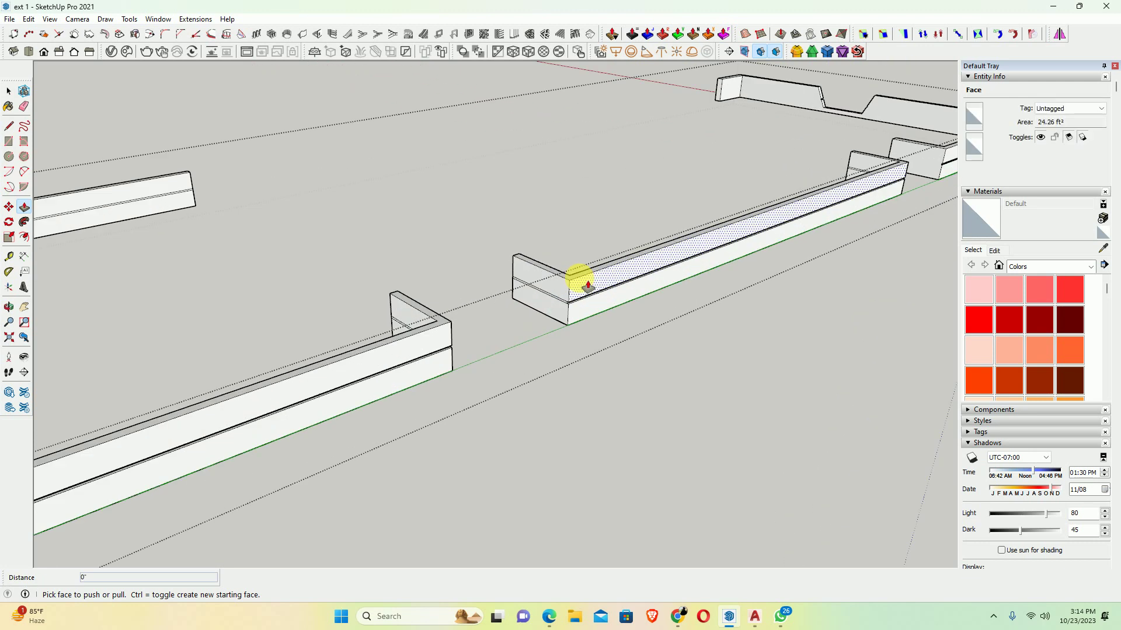
scroll(580, 280, "up", 3)
left_click(563, 331)
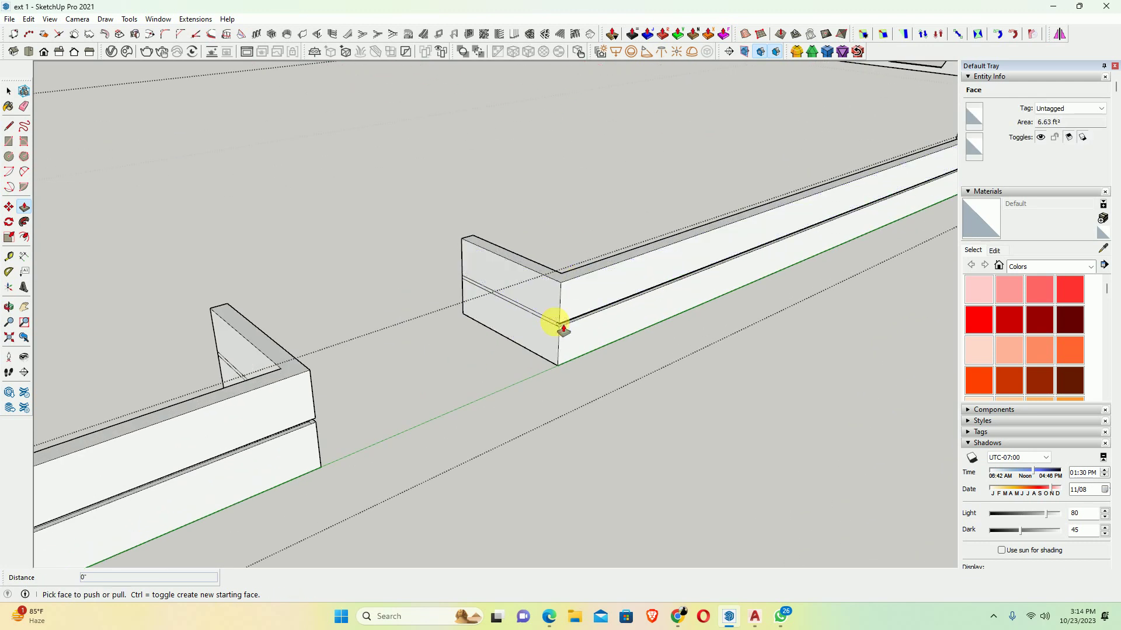
scroll(562, 333, "up", 3)
scroll(563, 331, "down", 2)
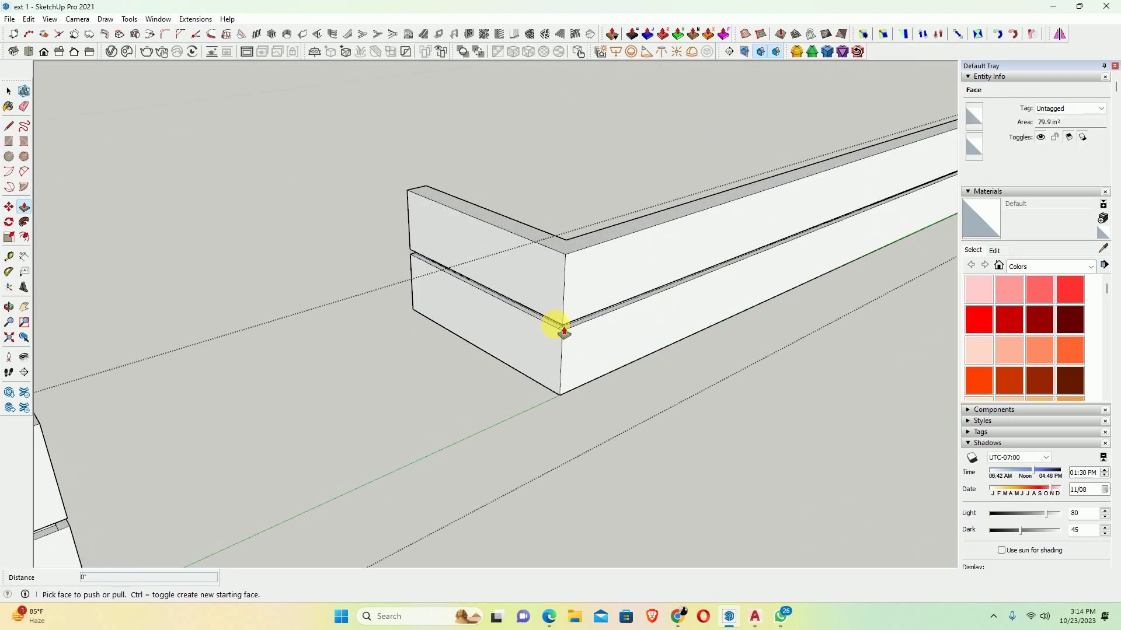
mouse_move(555, 325)
middle_mouse_down()
mouse_move(43, 313)
mouse_move(600, 250)
mouse_move(201, 236)
mouse_move(438, 237)
mouse_move(638, 293)
middle_mouse_up()
scroll(383, 282, "up", 2)
scroll(474, 288, "up", 2)
left_click(475, 288)
scroll(467, 291, "down", 1)
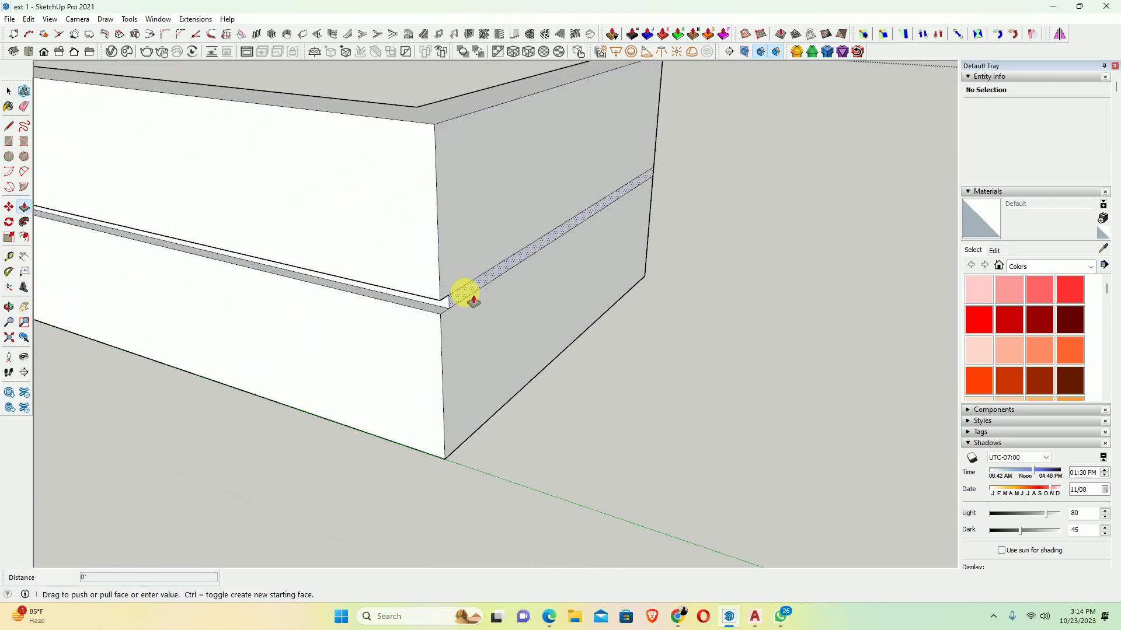
scroll(461, 293, "down", 1)
scroll(459, 292, "down", 2)
scroll(464, 295, "down", 2)
scroll(461, 292, "down", 3)
mouse_move(461, 291)
middle_mouse_down()
mouse_move(575, 310)
mouse_move(726, 312)
mouse_move(258, 295)
mouse_move(903, 289)
middle_mouse_up()
Recess the left wall's strip and check the grooved wall ring from above
key("p")
scroll(436, 350, "up", 2)
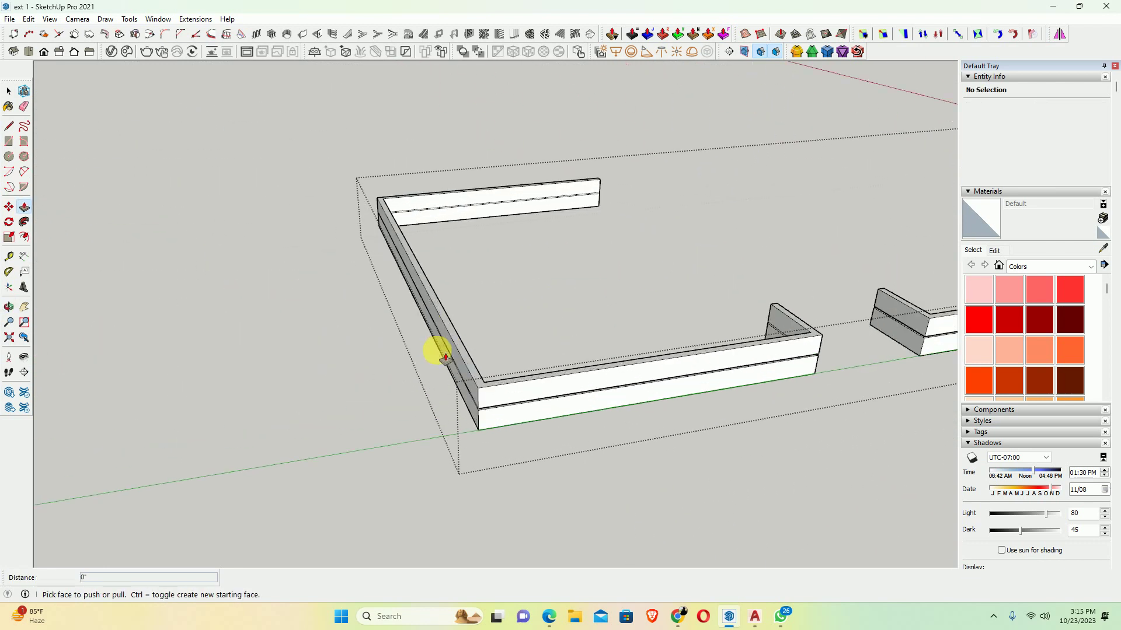
scroll(475, 418, "up", 2)
scroll(485, 436, "up", 2)
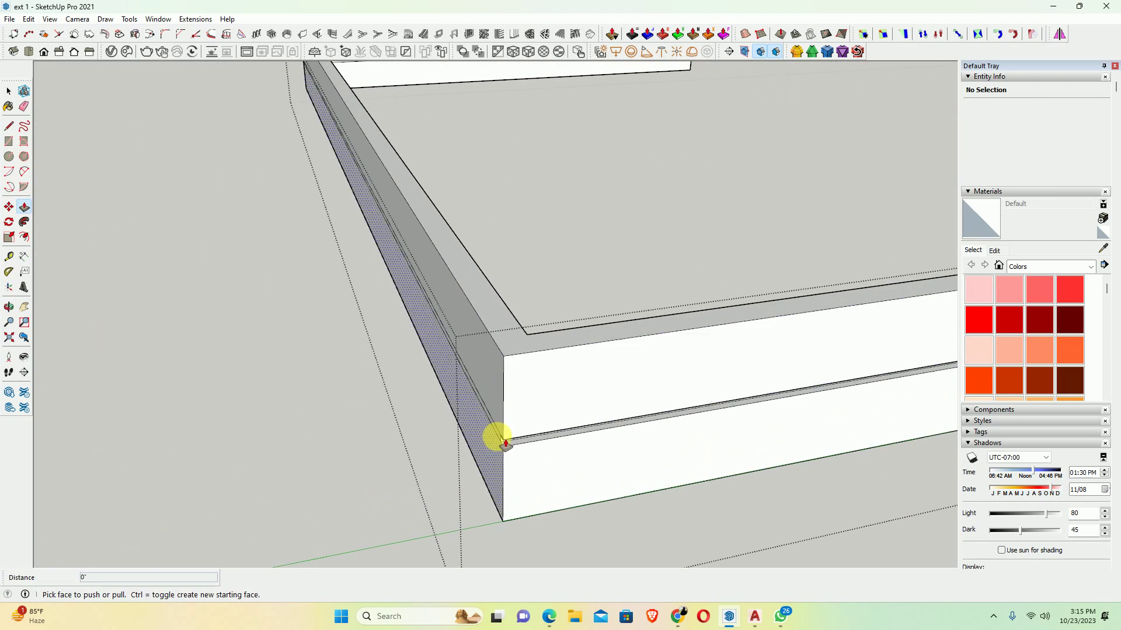
left_click(505, 441)
scroll(490, 379, "down", 3)
mouse_move(486, 330)
middle_mouse_down()
mouse_move(393, 352)
mouse_move(658, 270)
mouse_move(741, 313)
mouse_move(639, 365)
mouse_move(325, 345)
mouse_move(260, 380)
mouse_move(567, 287)
middle_mouse_up()
scroll(339, 437, "up", 2)
scroll(365, 416, "down", 3)
scroll(576, 292, "down", 2)
middle_click_drag(533, 383, 250, 313)
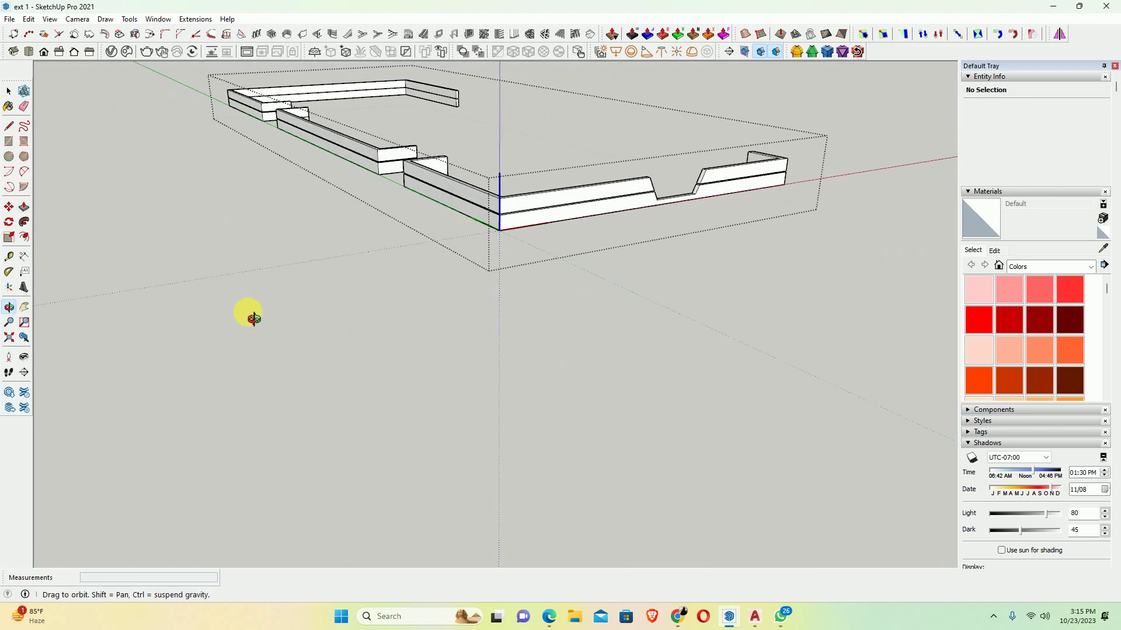
key("space")
scroll(572, 233, "up", 5)
Orbit around the four-storey building's banded parapets, then select the lowest balcony's parapet component
mouse_move(572, 233)
middle_mouse_down()
mouse_move(567, 278)
mouse_move(476, 220)
middle_mouse_up()
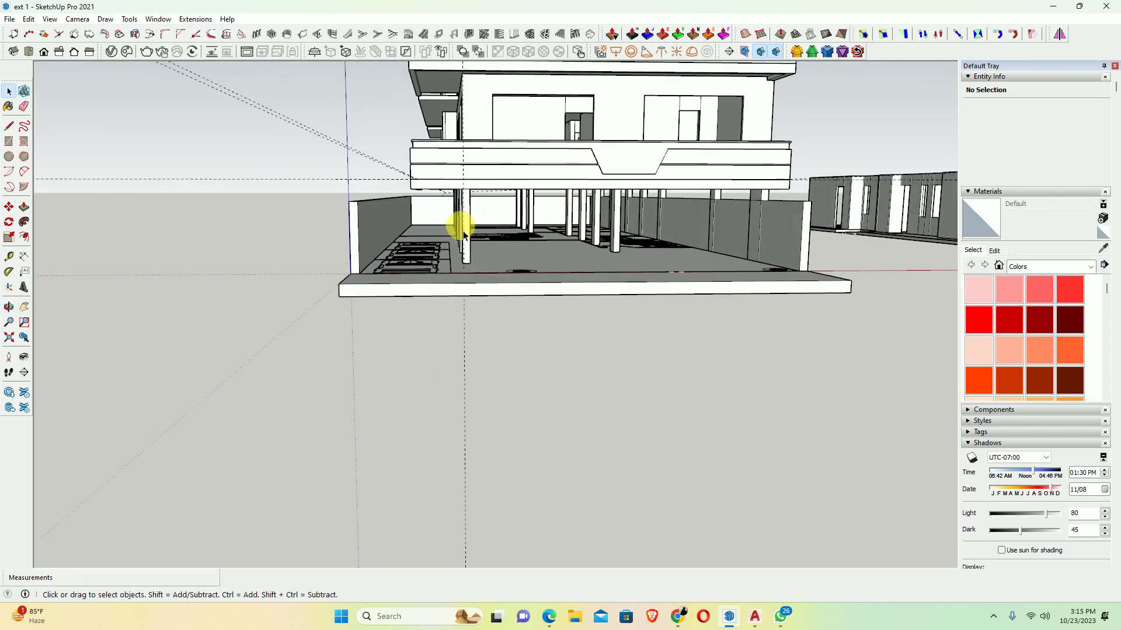
scroll(478, 213, "up", 3)
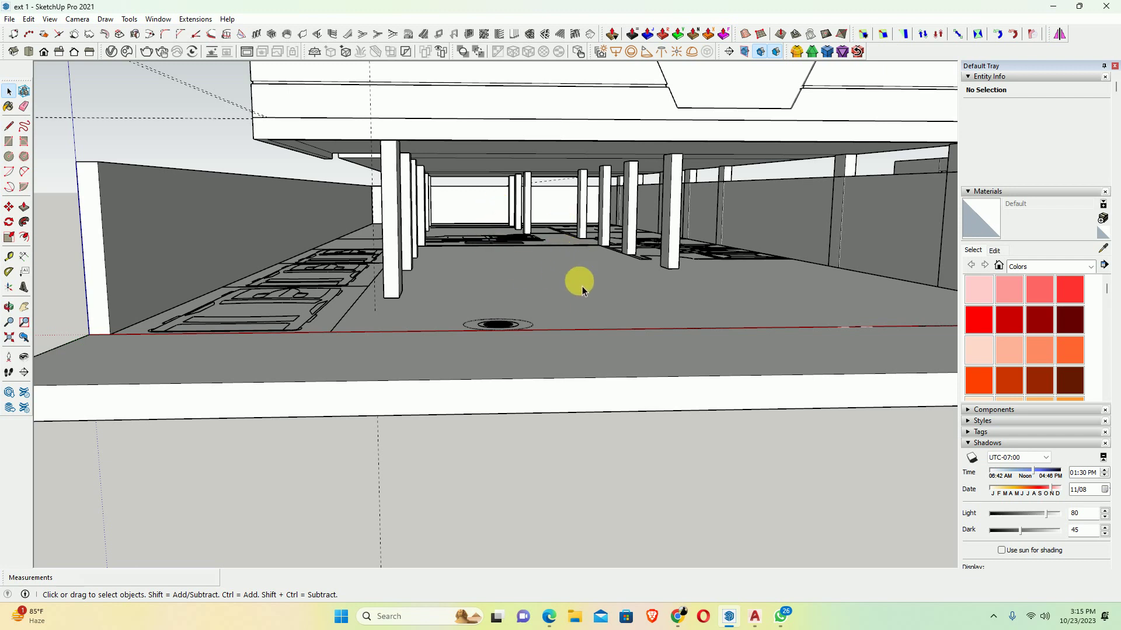
scroll(600, 187, "down", 5)
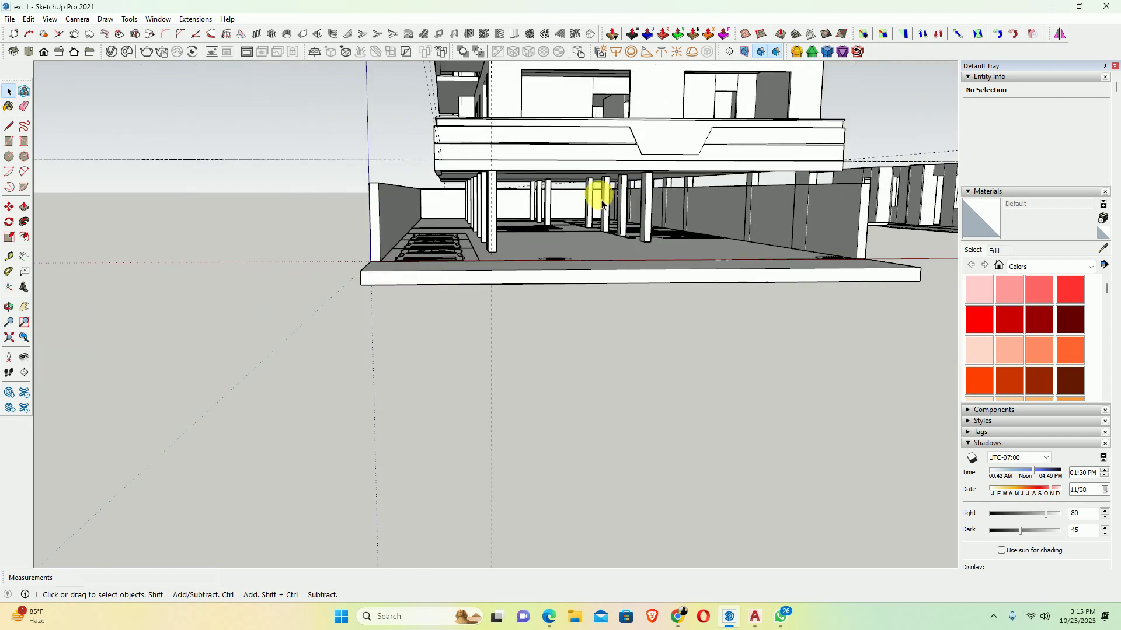
middle_click_drag(601, 187, 583, 296)
scroll(568, 308, "up", 5)
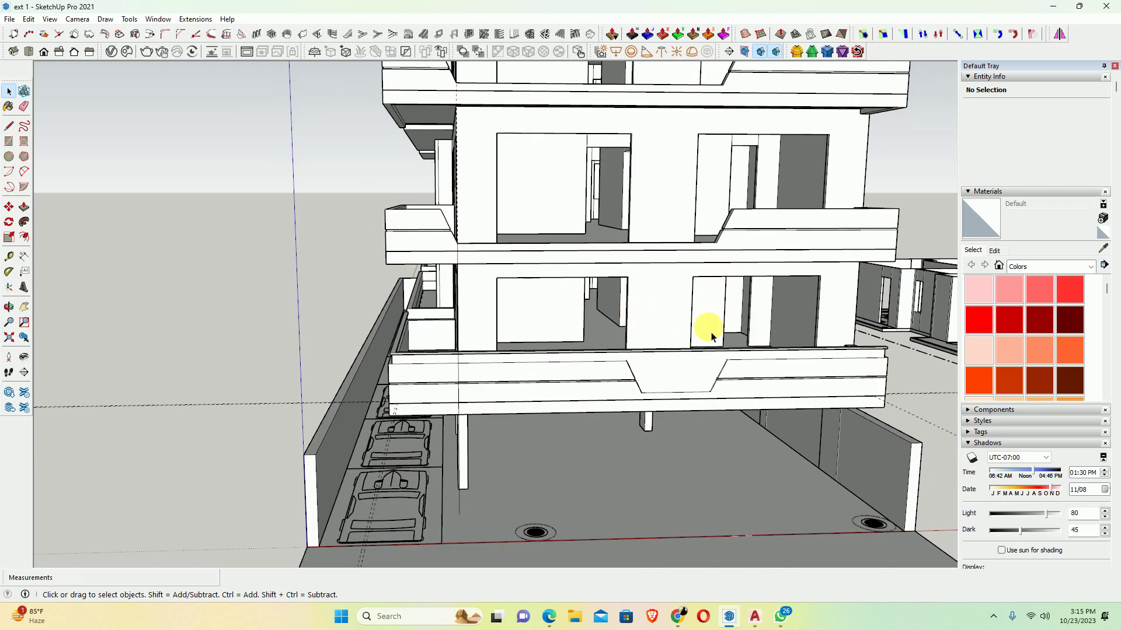
scroll(465, 325, "down", 3)
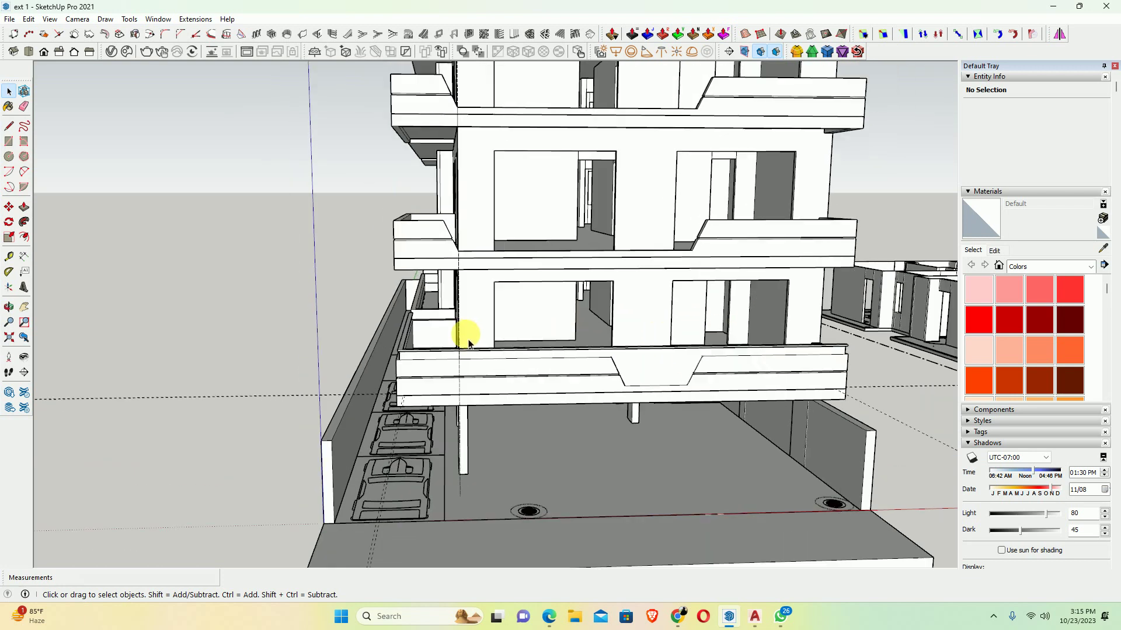
mouse_move(465, 325)
middle_mouse_down()
mouse_move(573, 368)
mouse_move(538, 288)
middle_mouse_up()
scroll(522, 261, "up", 3)
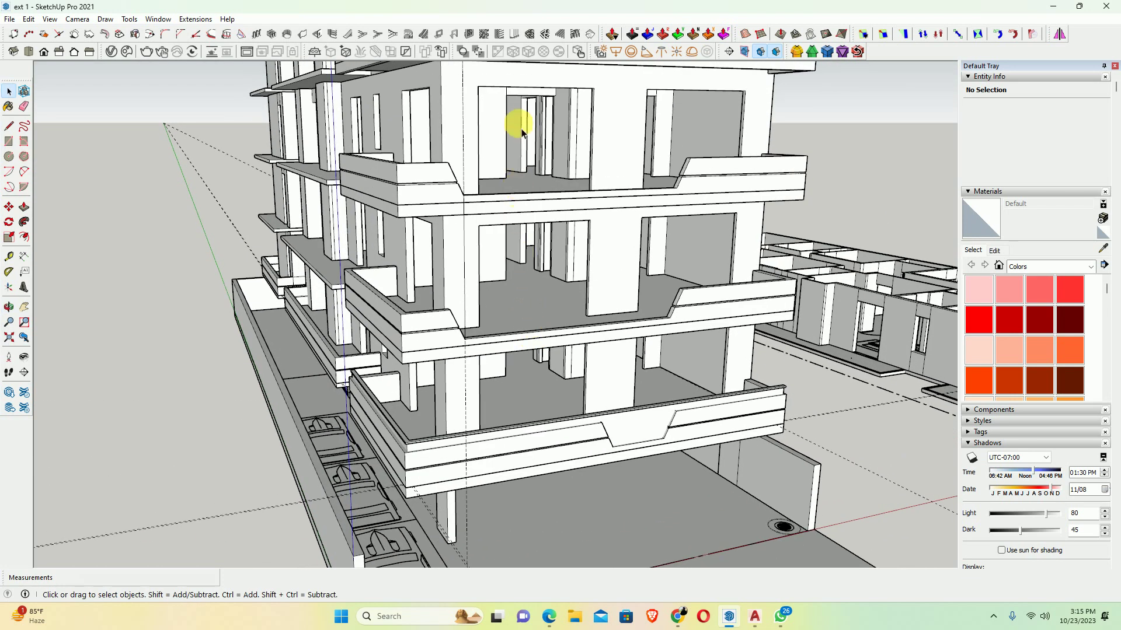
scroll(517, 126, "down", 1)
mouse_move(480, 337)
middle_mouse_down()
mouse_move(500, 380)
mouse_move(417, 363)
middle_mouse_up()
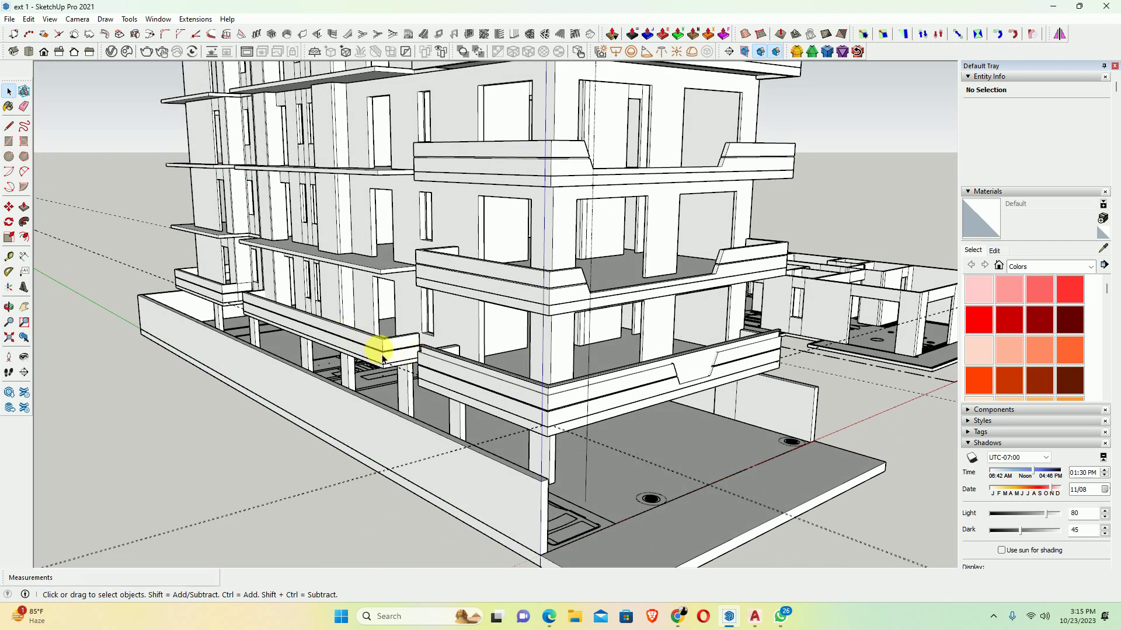
left_click(473, 396)
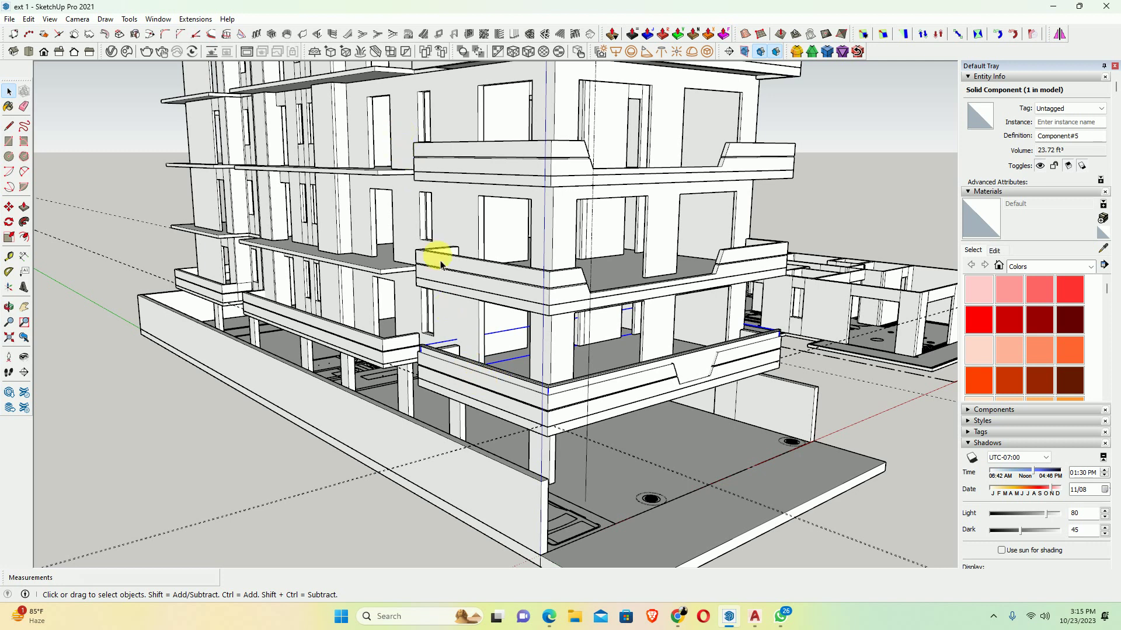
Inside the parapet band component, select its front, back and short segments and copy them
left_click(403, 351)
double_click(394, 347)
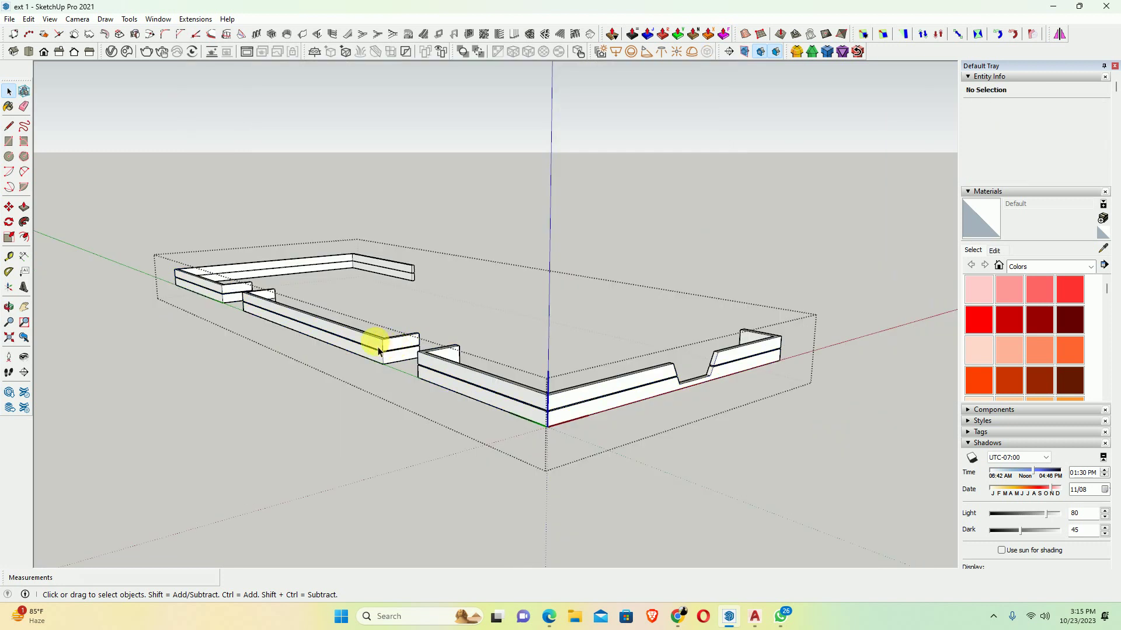
triple_click(378, 351)
scroll(219, 285, "up", 2)
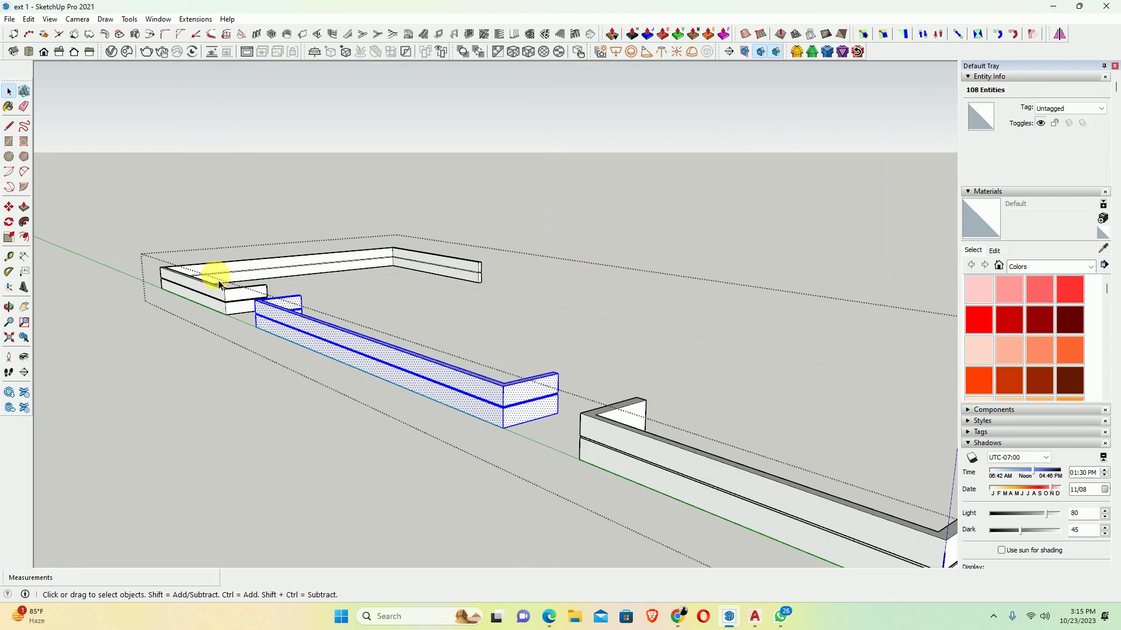
scroll(219, 284, "up", 1)
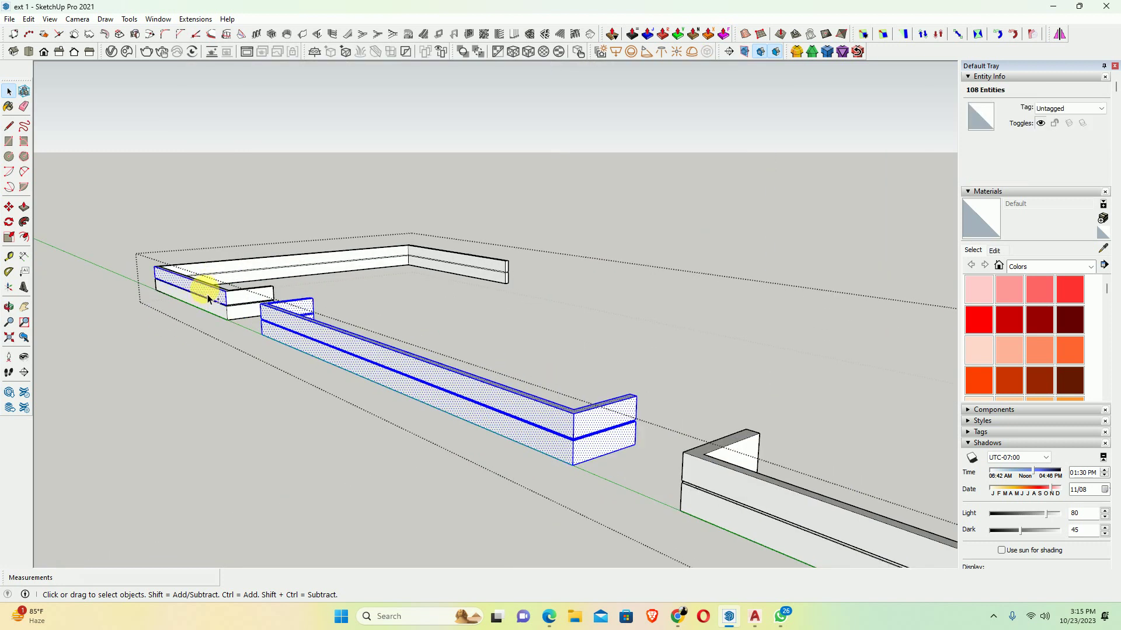
left_click(208, 299, "shift")
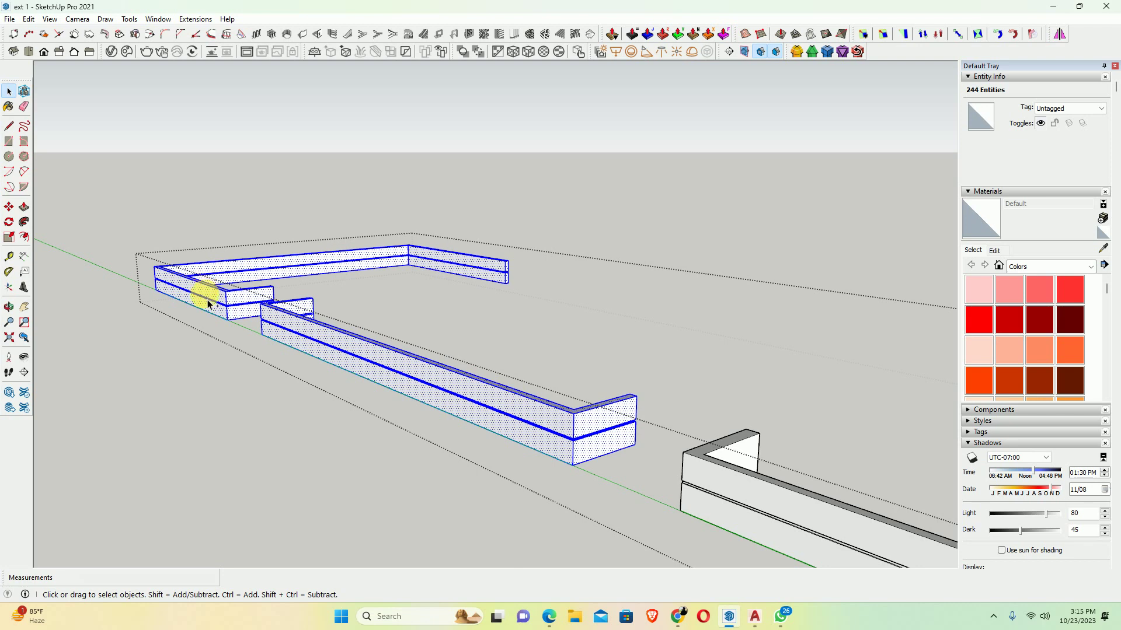
key("Escape")
Paste the copied parapet segments in place inside the balcony band group
mouse_move(233, 325)
middle_mouse_down()
mouse_move(430, 358)
mouse_move(638, 295)
mouse_move(576, 345)
middle_mouse_up()
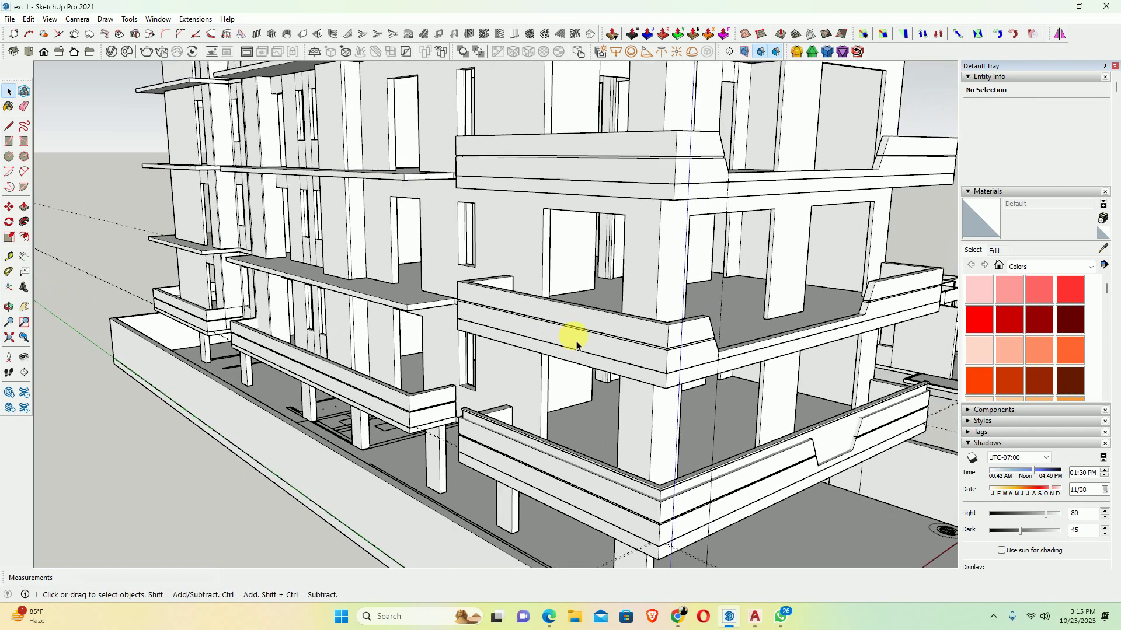
double_click(603, 334)
middle_click_drag(463, 319, 176, 175)
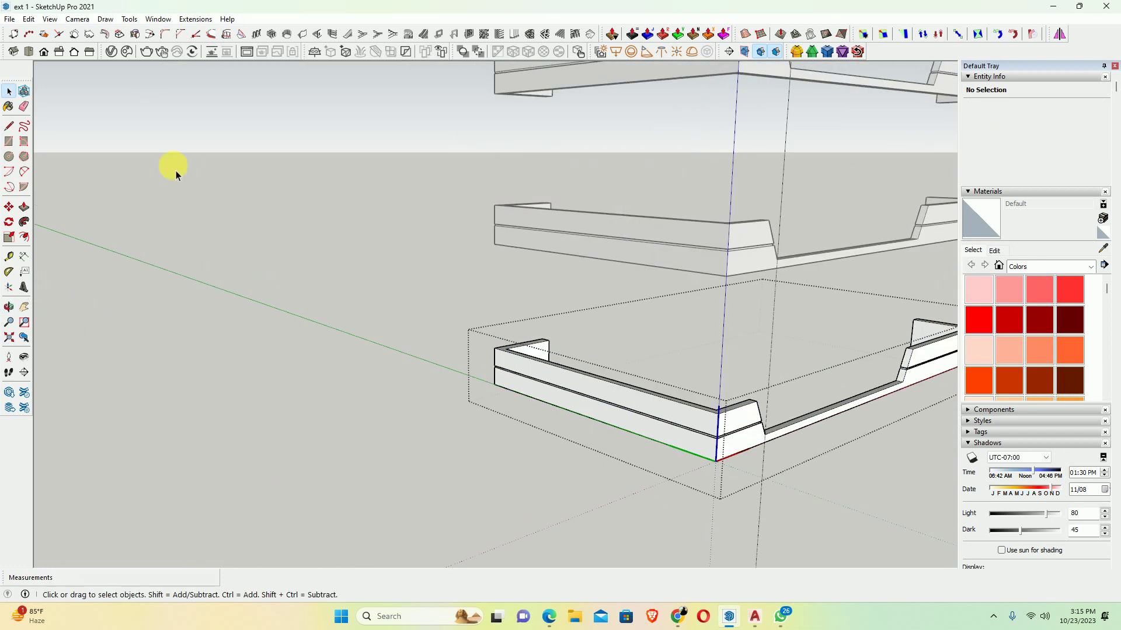
left_click(29, 19)
left_click(58, 103)
scroll(325, 353, "down", 3)
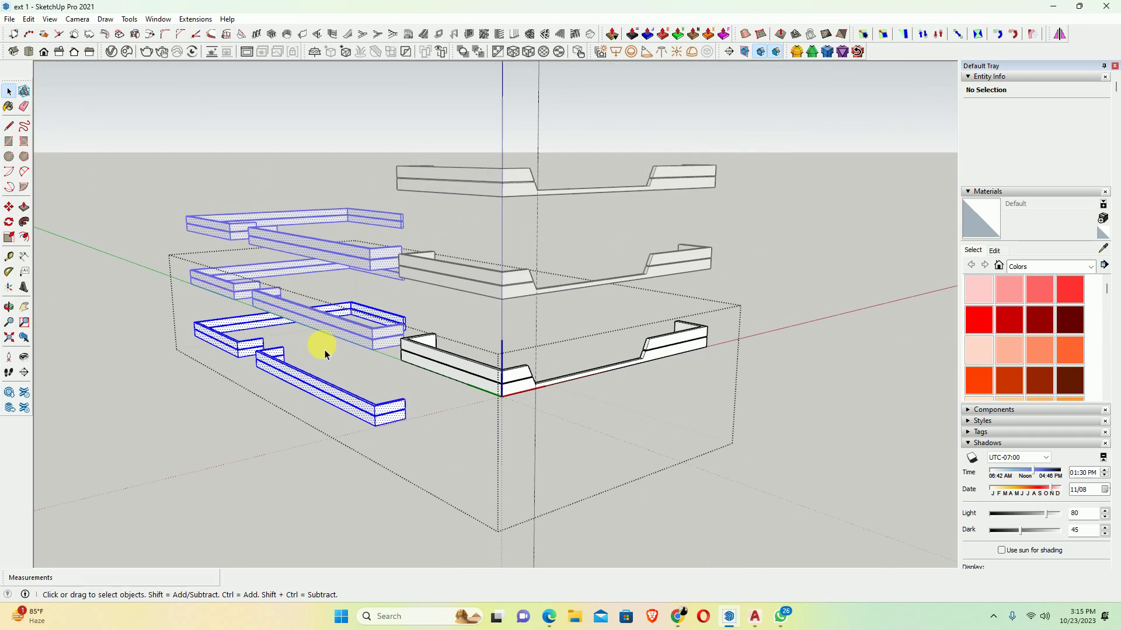
mouse_move(325, 353)
middle_mouse_down()
mouse_move(313, 288)
mouse_move(413, 296)
mouse_move(375, 399)
middle_mouse_up()
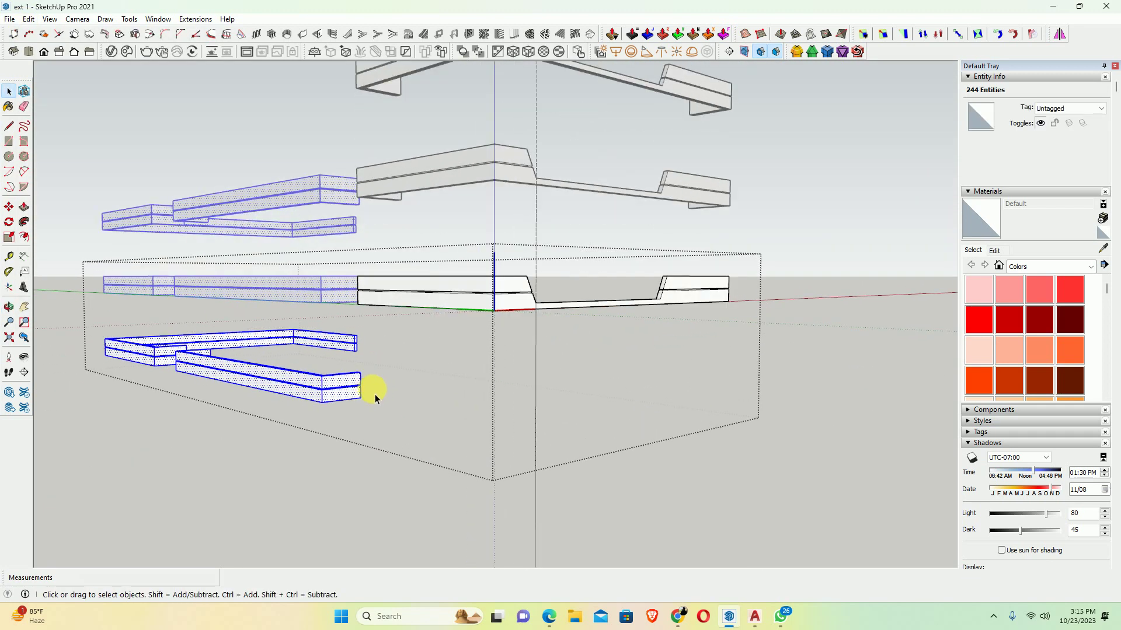
Move the pasted copies up to balcony band height and exit the group
key("m")
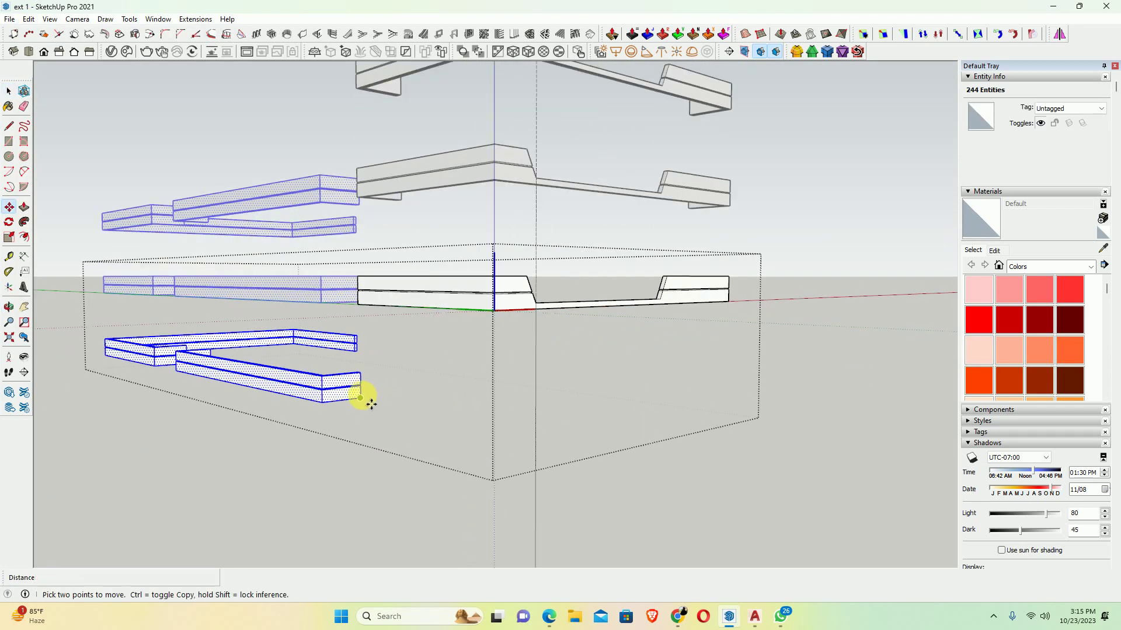
left_click(371, 409)
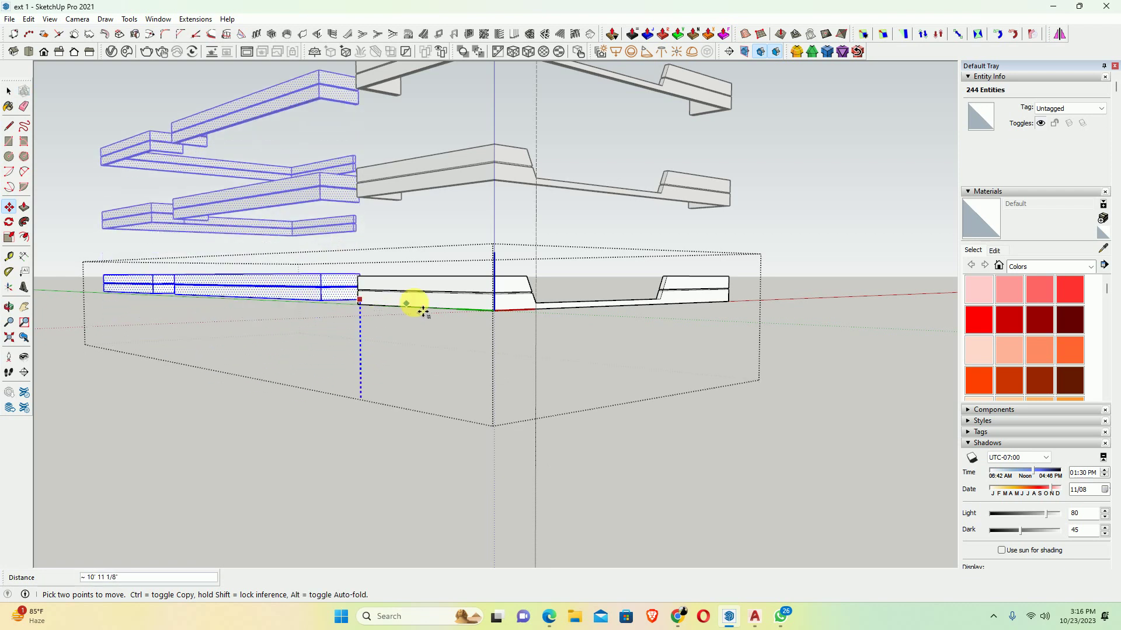
left_click(494, 310)
scroll(467, 315, "down", 5)
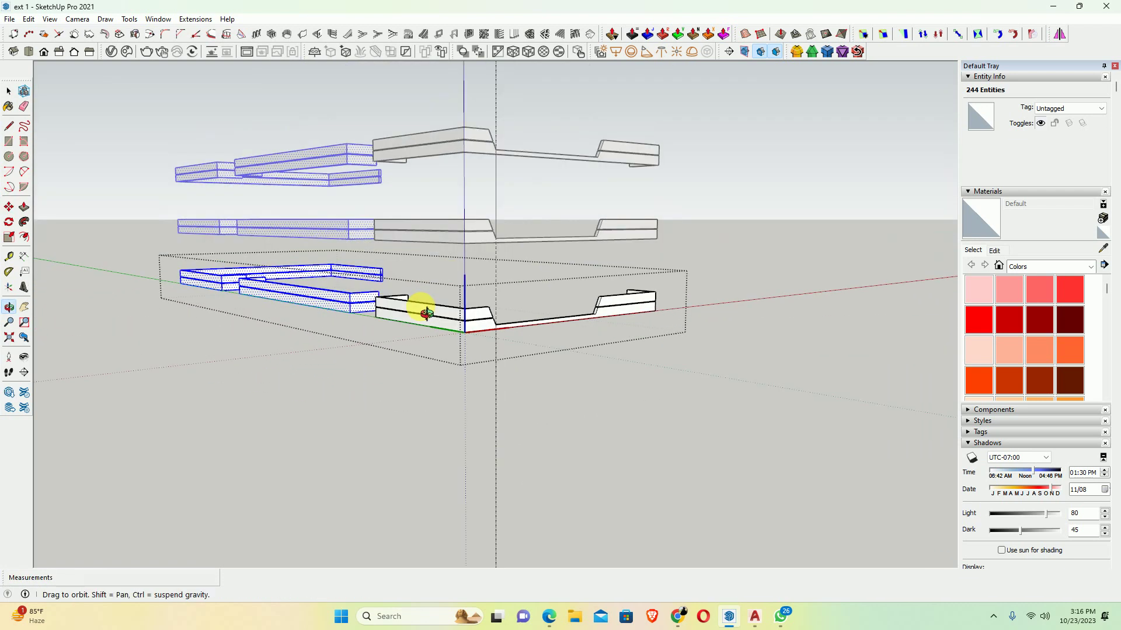
key("space")
key("Escape")
middle_click_drag(433, 348, 358, 316)
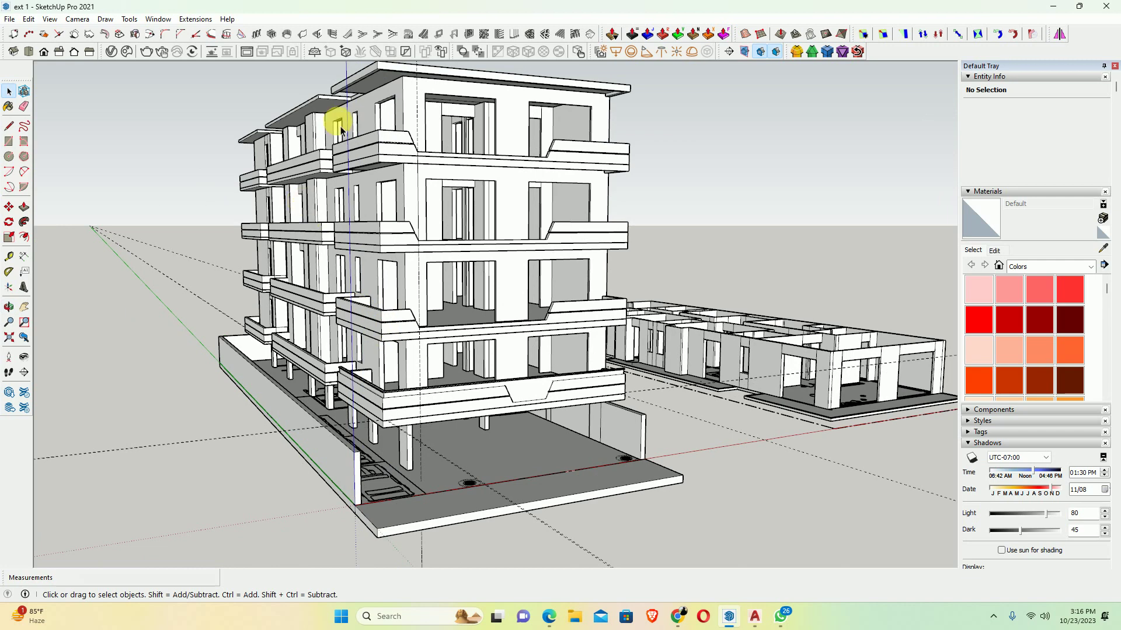
Zoom in on the balcony ledge corner of the slab group
mouse_move(350, 146)
middle_mouse_down()
mouse_move(368, 300)
mouse_move(393, 321)
mouse_move(432, 498)
middle_mouse_up()
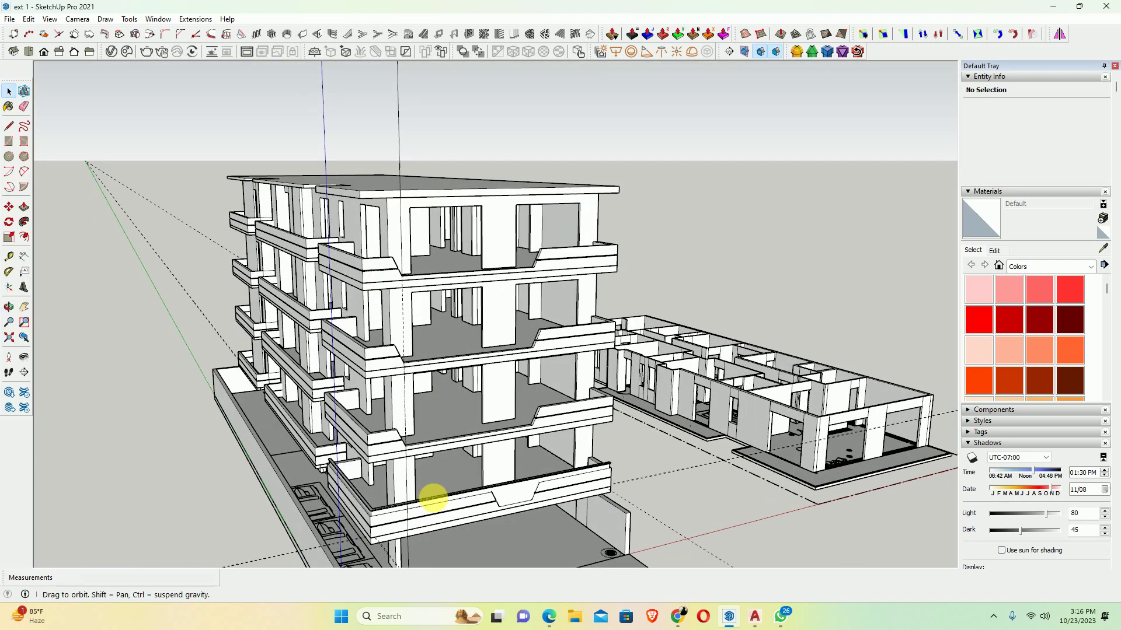
scroll(412, 422, "up", 2)
scroll(411, 421, "up", 2)
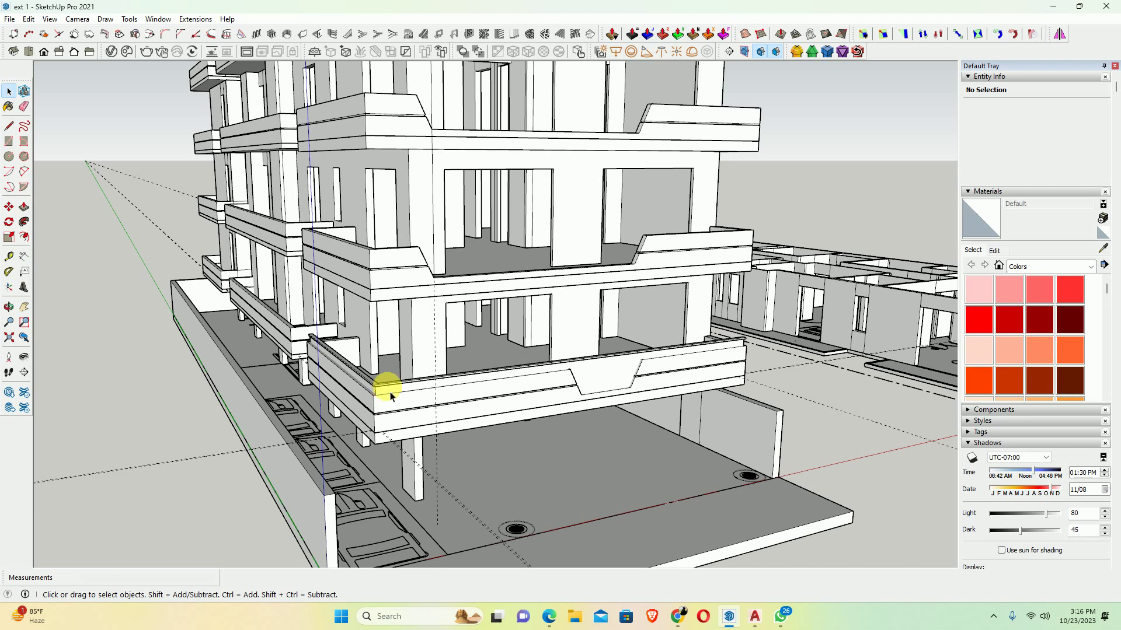
scroll(390, 397, "up", 1)
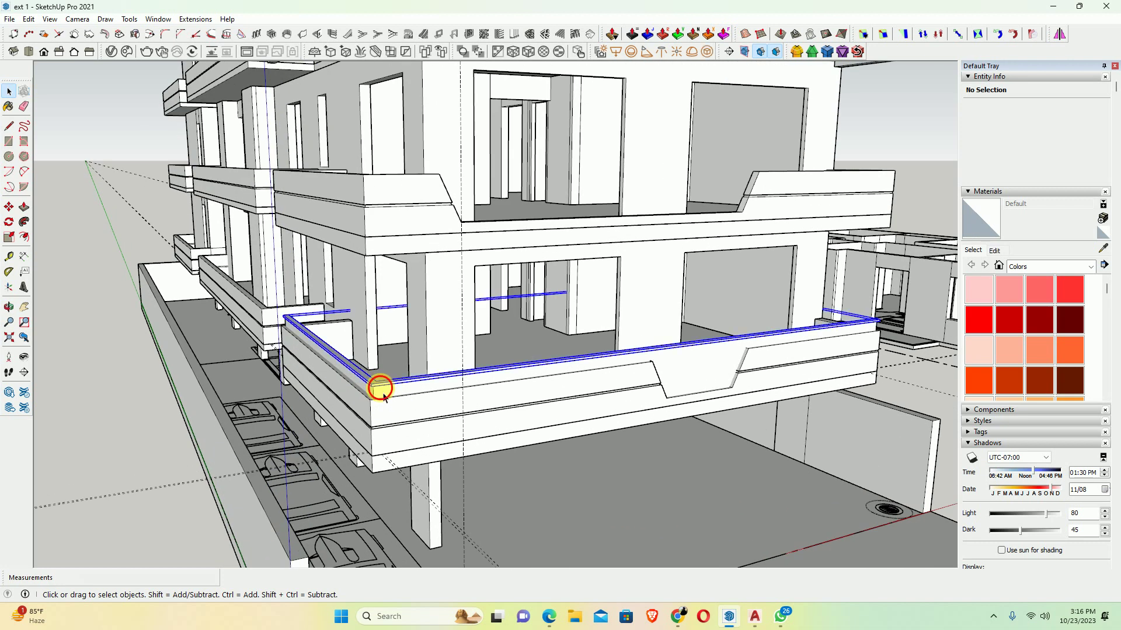
scroll(387, 402, "up", 2)
double_click(387, 402)
mouse_move(382, 390)
middle_mouse_down()
mouse_move(506, 445)
mouse_move(443, 391)
mouse_move(646, 483)
mouse_move(325, 318)
middle_mouse_up()
left_click(444, 391)
scroll(432, 379, "down", 3)
scroll(356, 349, "up", 3)
scroll(374, 365, "up", 2)
scroll(450, 383, "up", 2)
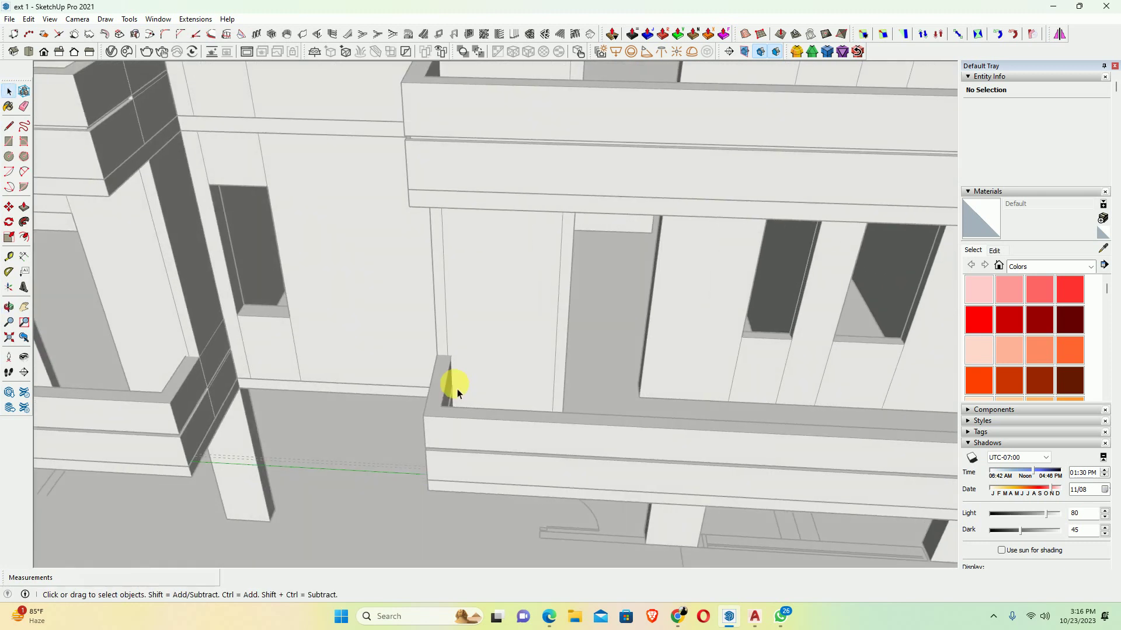
scroll(404, 381, "up", 2)
scroll(385, 378, "up", 2)
Place Tape Measure guides at the balcony corner, including one offset .75 from the edge
key("t")
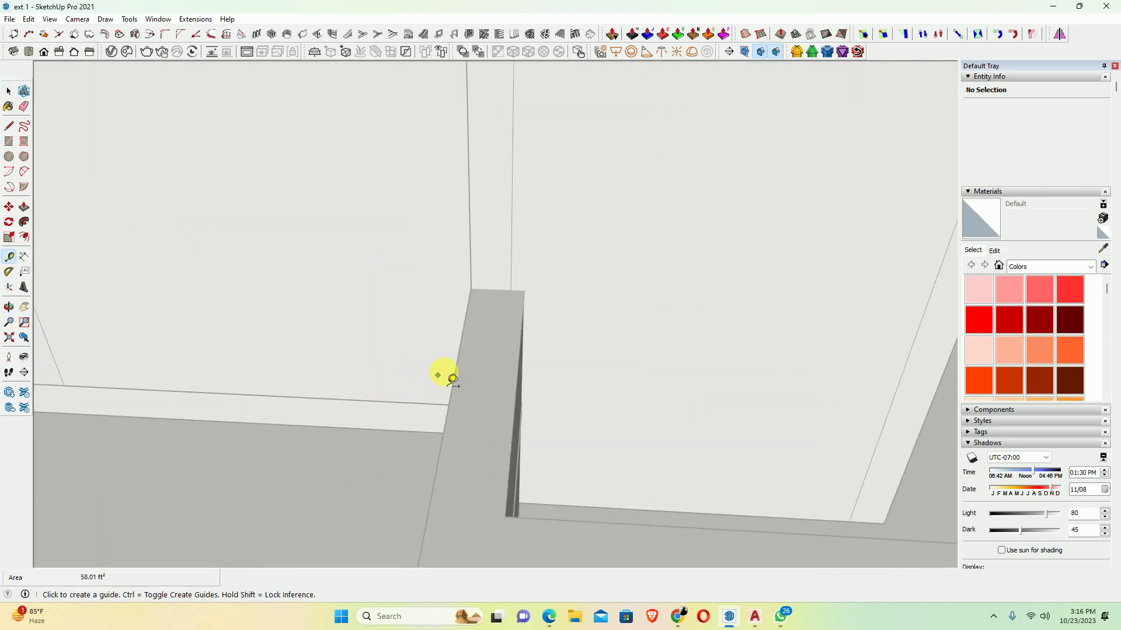
left_click(457, 362)
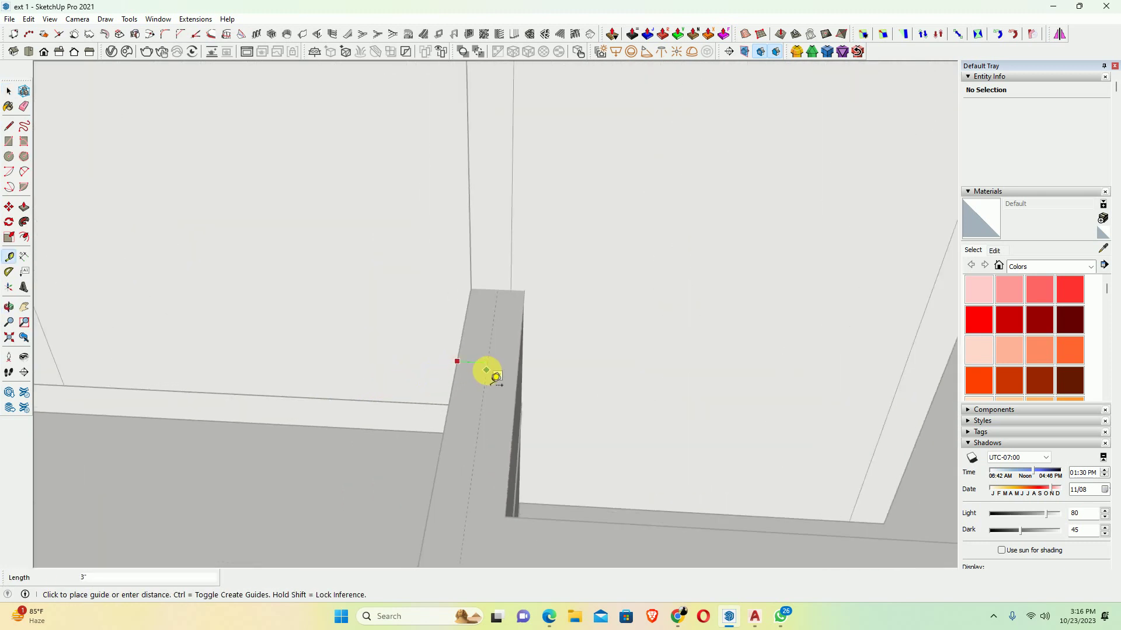
left_click(485, 374)
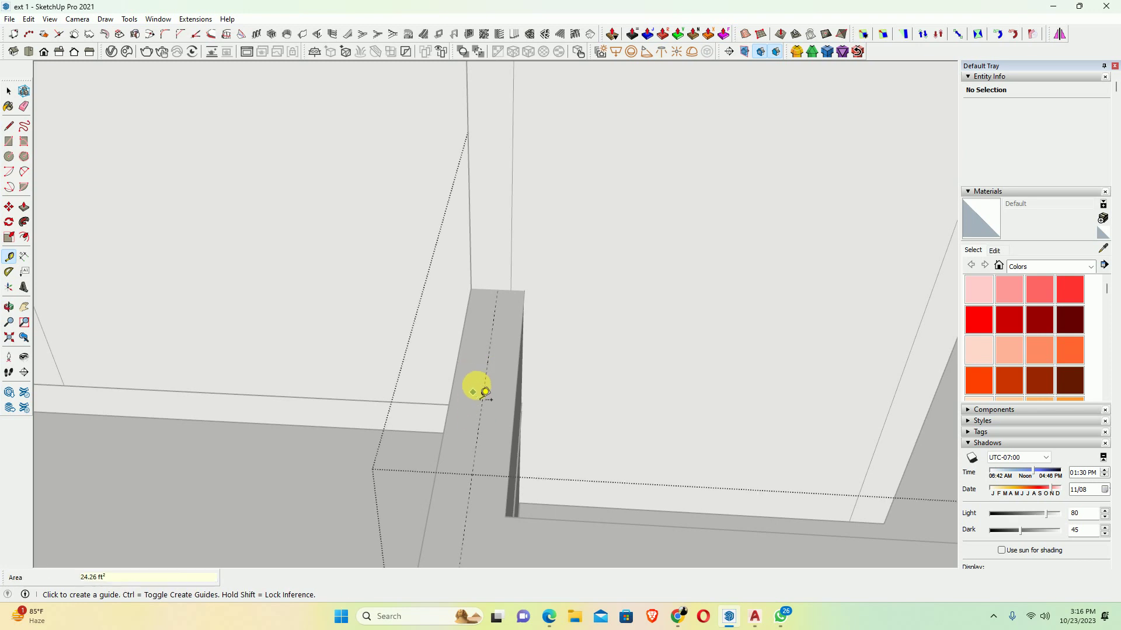
scroll(487, 368, "up", 1)
scroll(490, 362, "up", 2)
left_click(487, 351)
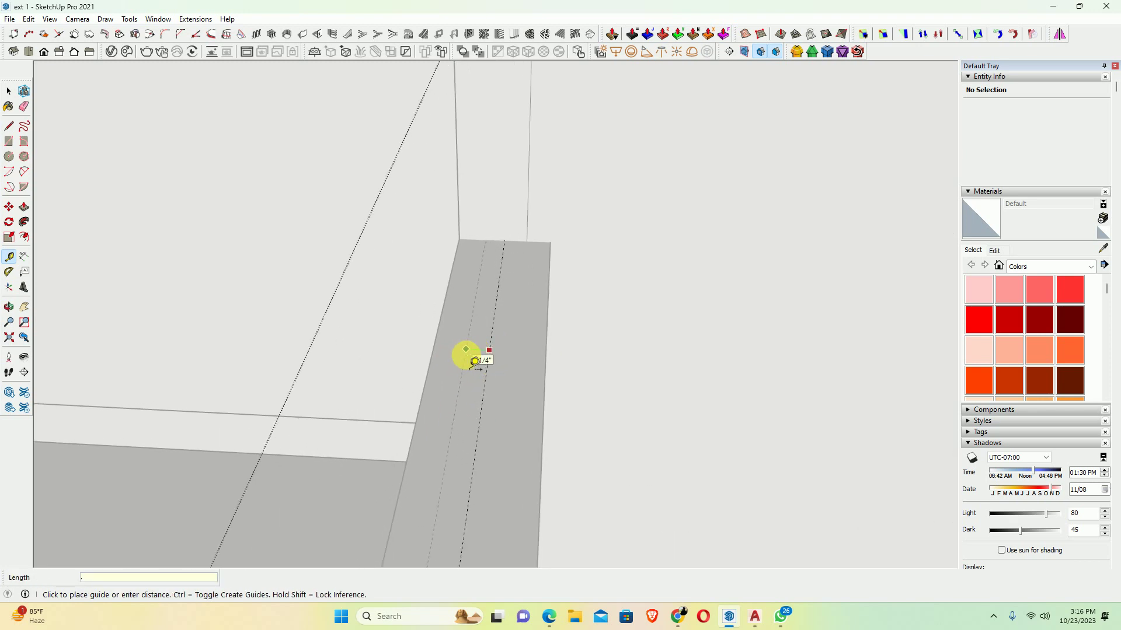
type("75")
key("Return")
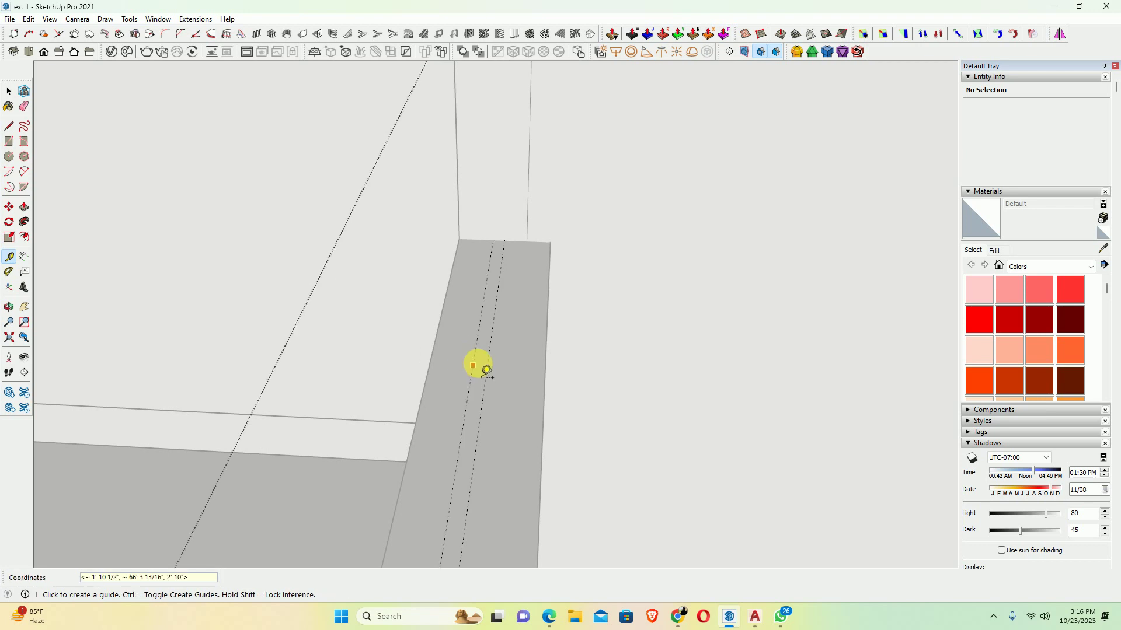
left_click(507, 345)
type(".75")
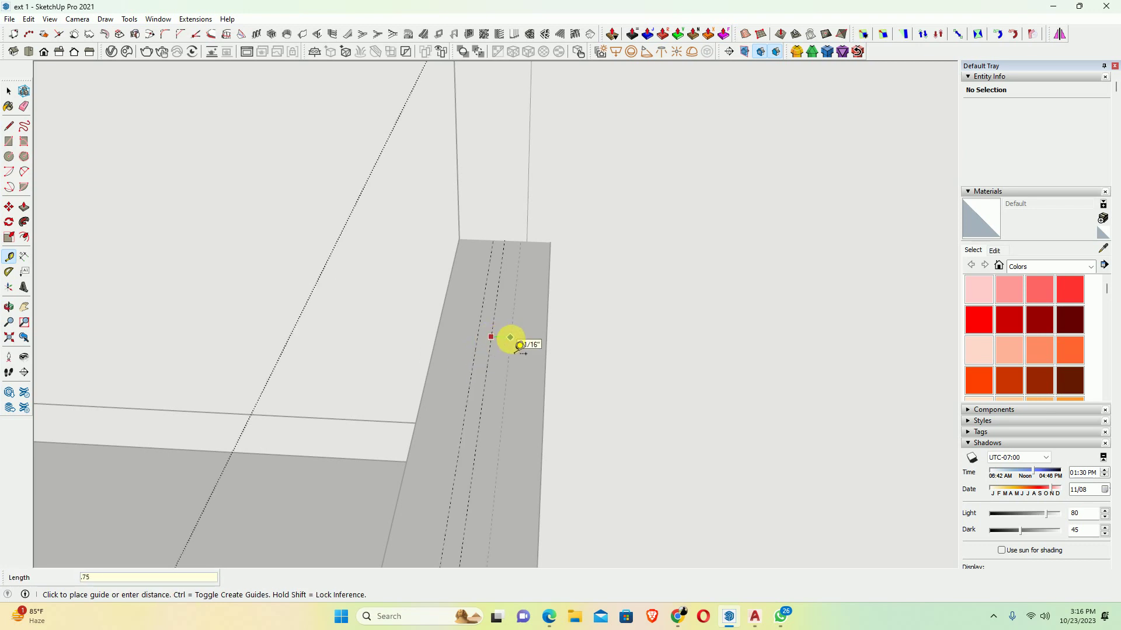
left_click(519, 346)
scroll(540, 388, "down", 3)
mouse_move(541, 388)
middle_mouse_down()
mouse_move(560, 431)
mouse_move(457, 430)
middle_mouse_up()
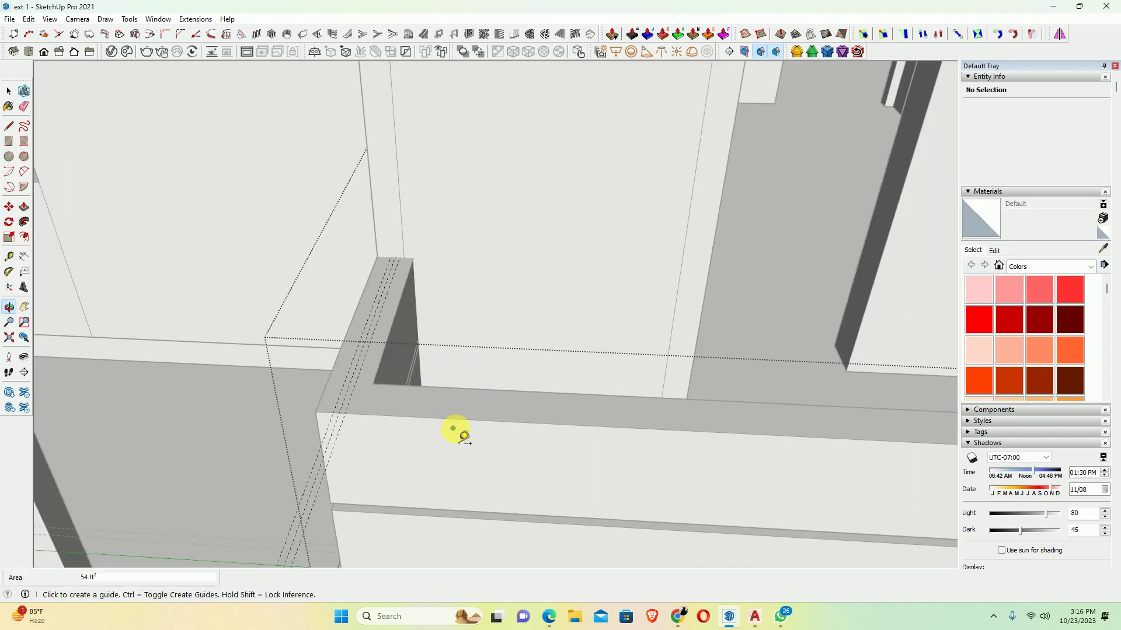
Add more guides along the ledge edge with .75 offsets, then zoom back out
scroll(333, 445, "up", 3)
scroll(403, 386, "up", 2)
left_click(403, 386)
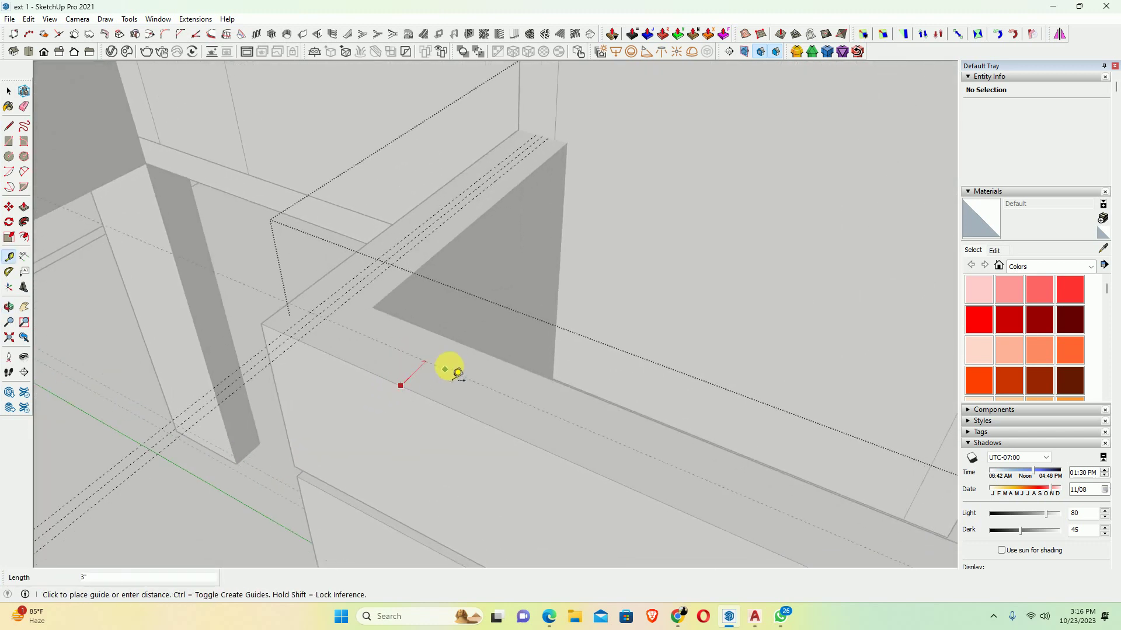
left_click(458, 372)
scroll(450, 372, "up", 2)
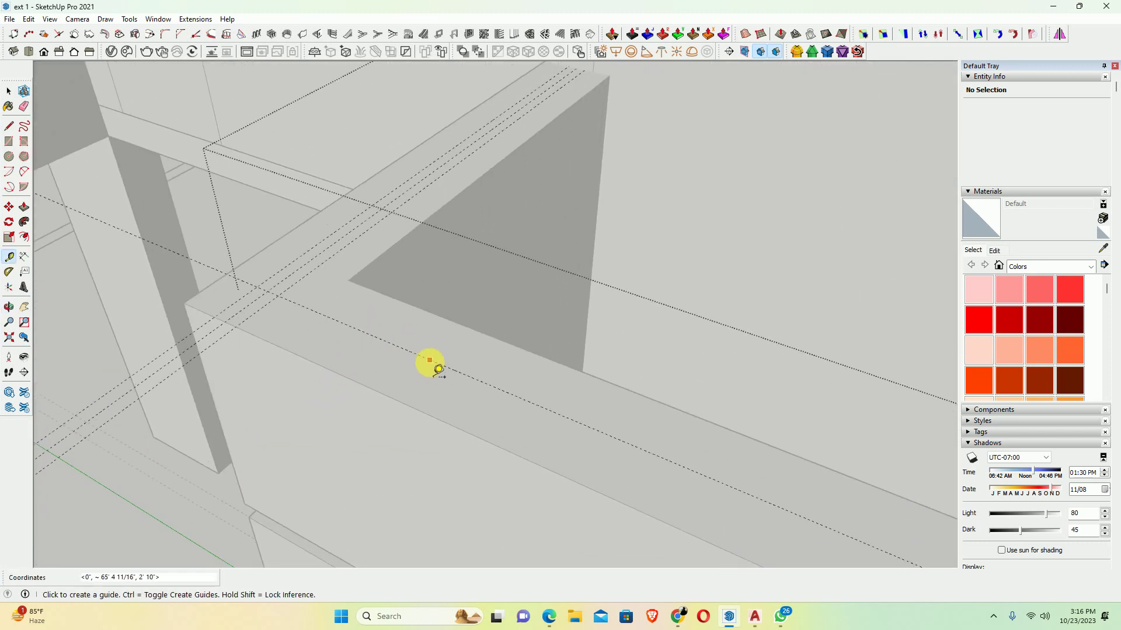
left_click(416, 372)
key("Return")
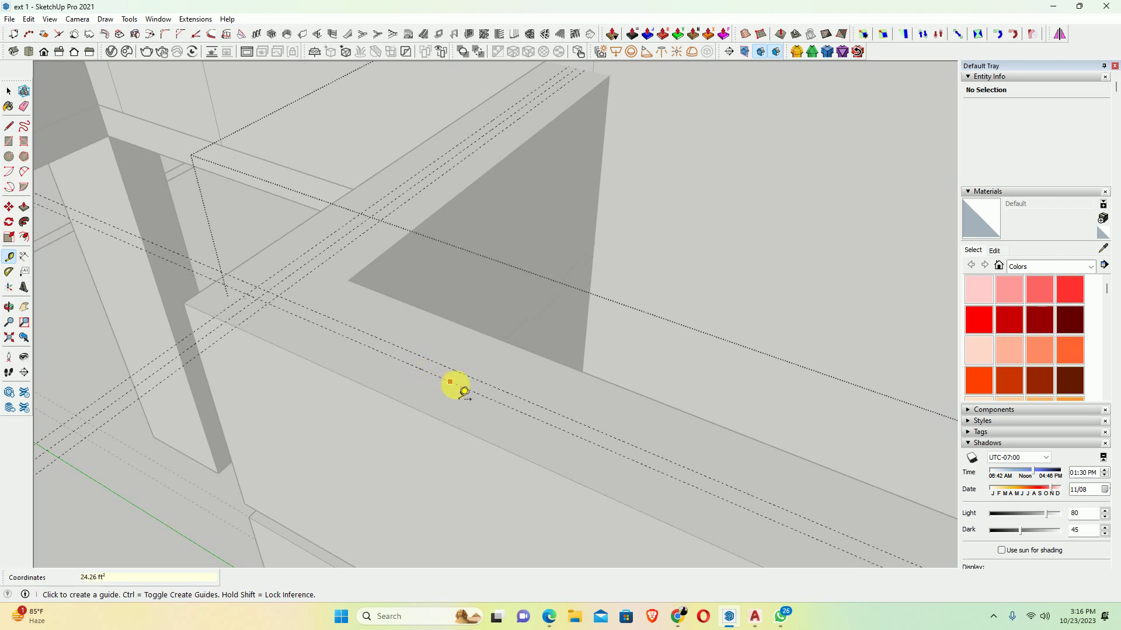
left_click(476, 379)
type(".75")
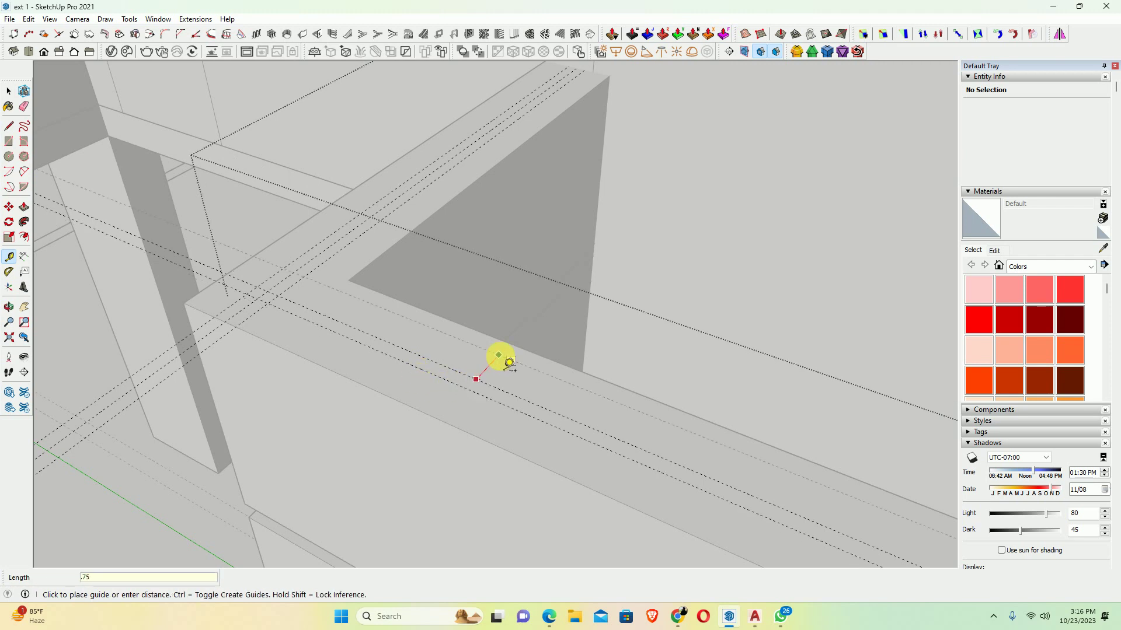
key("Return")
mouse_move(338, 338)
middle_mouse_down()
mouse_move(580, 436)
mouse_move(280, 275)
mouse_move(615, 456)
mouse_move(575, 433)
mouse_move(817, 438)
mouse_move(163, 296)
mouse_move(533, 275)
mouse_move(590, 341)
middle_mouse_up()
scroll(624, 328, "up", 3)
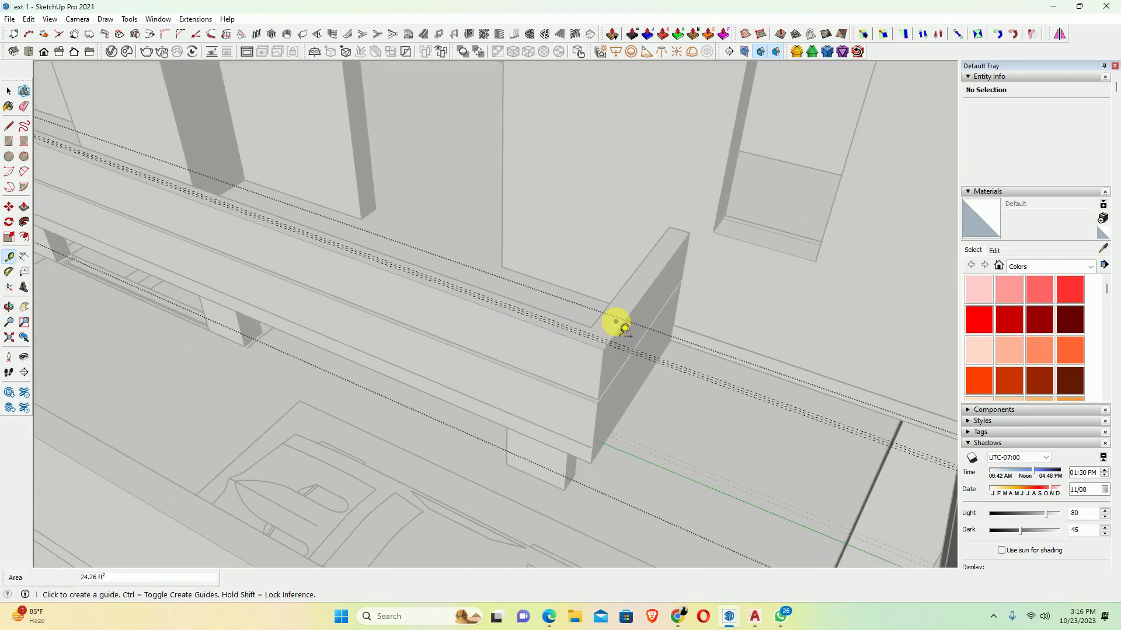
scroll(625, 329, "up", 1)
scroll(591, 318, "down", 1)
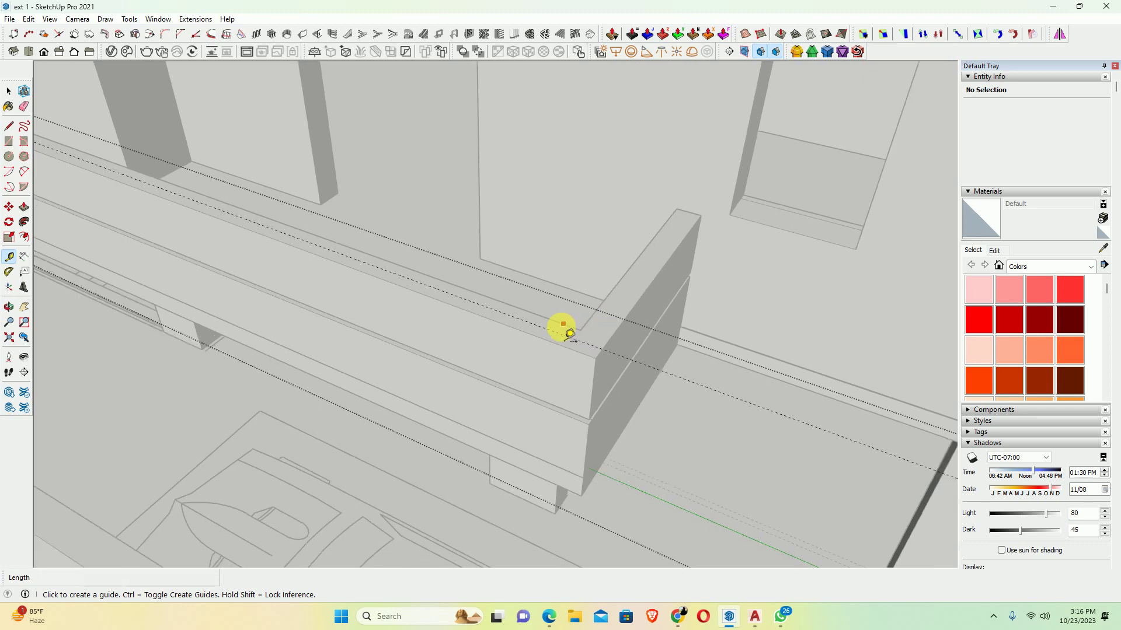
scroll(560, 325, "down", 1)
scroll(525, 321, "down", 1)
scroll(500, 320, "down", 2)
Orbit in on the balcony ledge corner and select an edge there
middle_click_drag(475, 296, 600, 431)
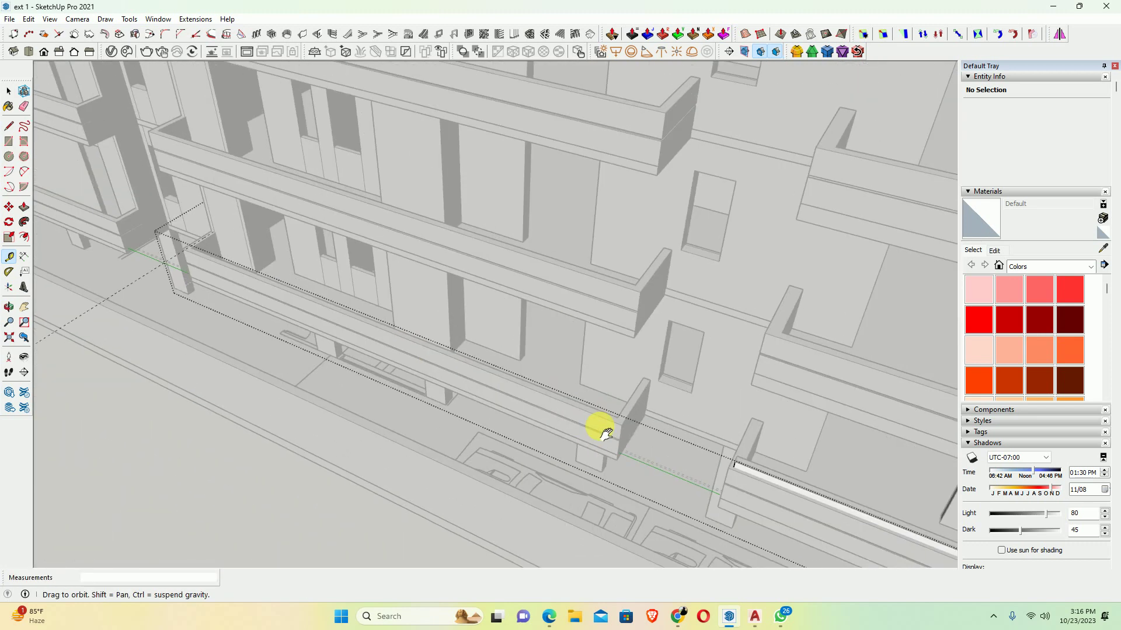
key("space")
middle_click_drag(563, 388, 603, 413)
scroll(547, 373, "up", 1)
scroll(547, 374, "down", 2)
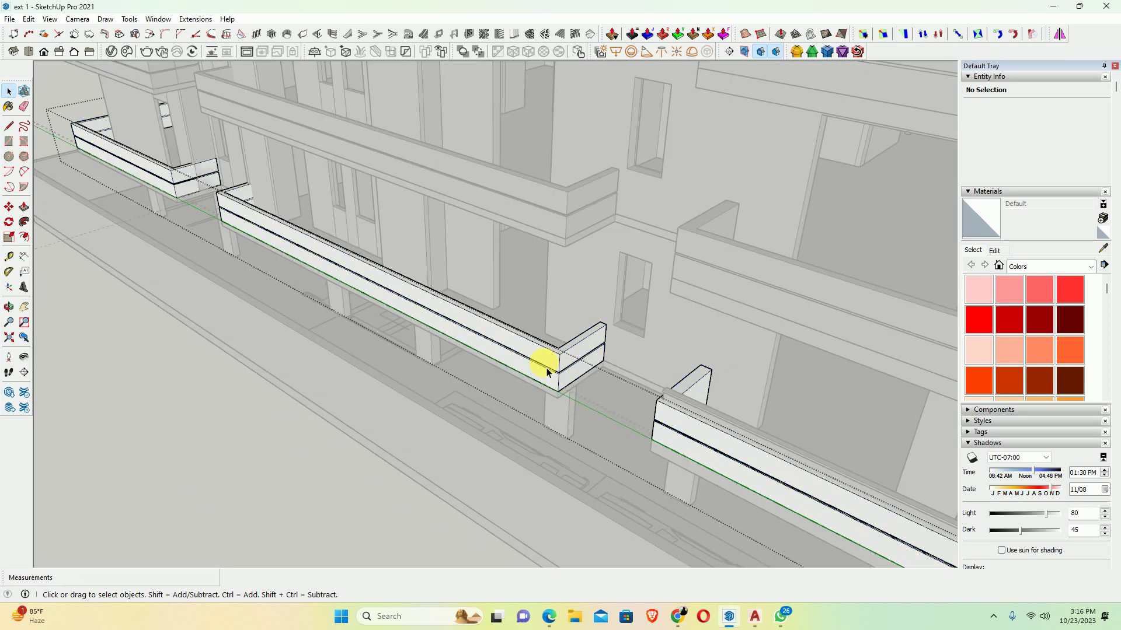
middle_click_drag(543, 365, 576, 455)
scroll(375, 308, "up", 2)
scroll(353, 286, "up", 2)
scroll(352, 286, "down", 2)
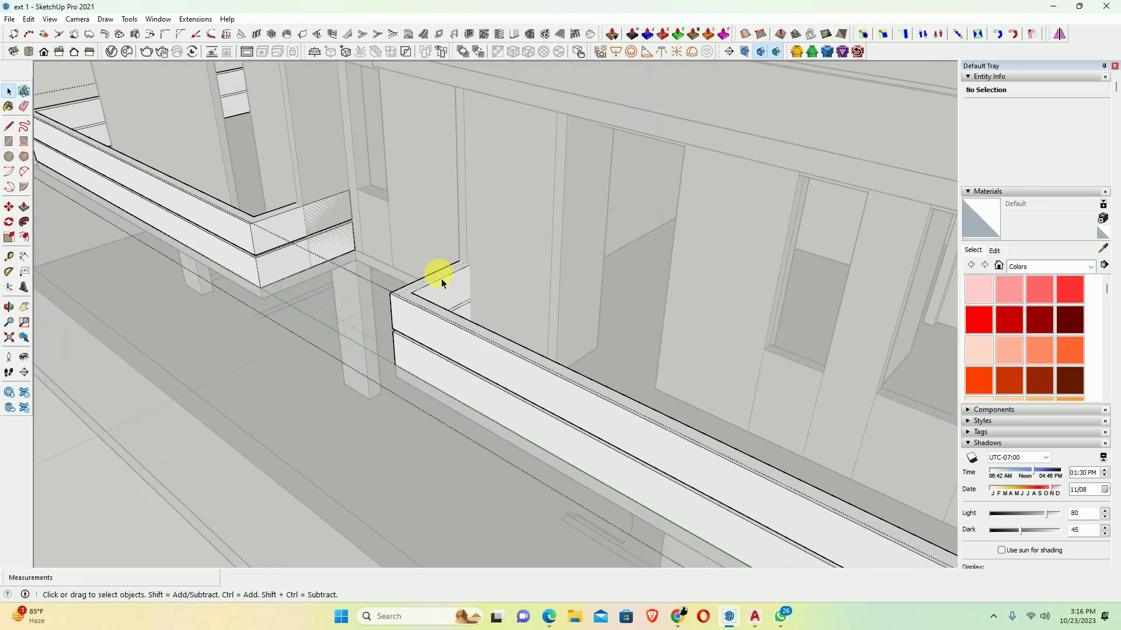
left_click(441, 279)
middle_click_drag(441, 279, 431, 313)
scroll(419, 317, "up", 2)
scroll(426, 315, "up", 1)
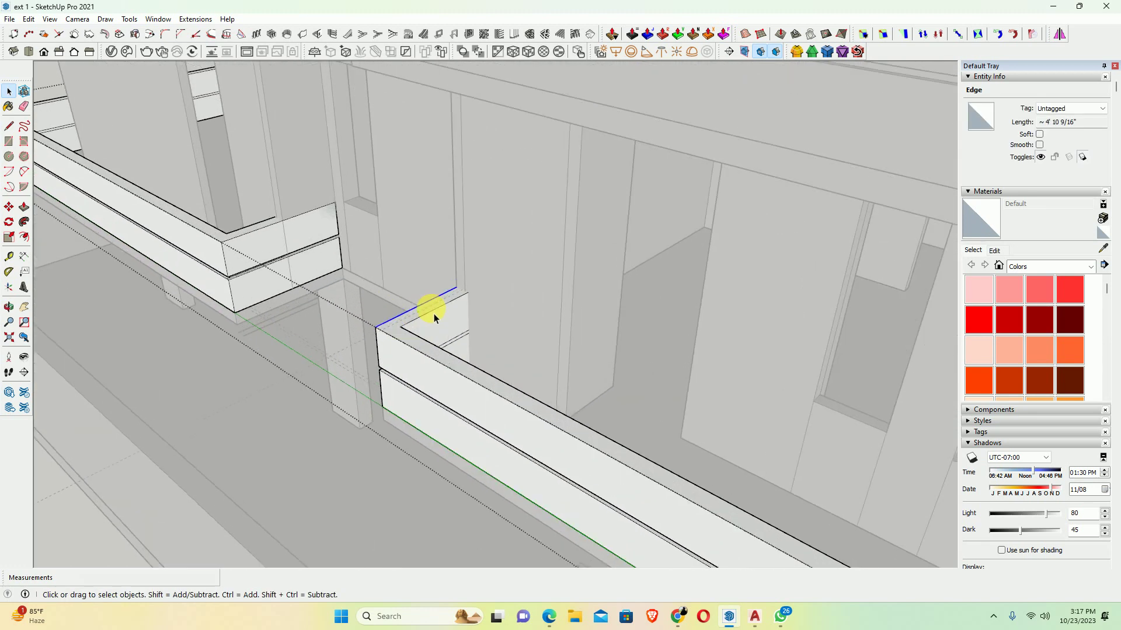
scroll(537, 395, "down", 1)
Look along the ledge band from its left end toward the near wall
mouse_move(538, 395)
middle_mouse_down()
mouse_move(263, 218)
mouse_move(443, 353)
middle_mouse_up()
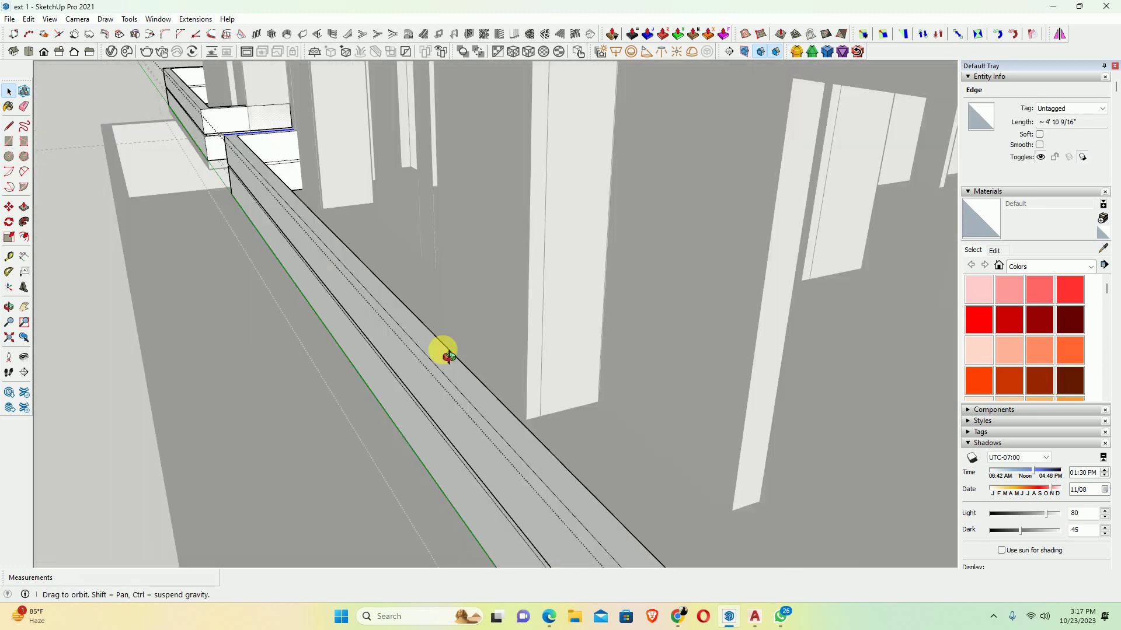
scroll(392, 292, "up", 3)
mouse_move(392, 293)
middle_mouse_down()
mouse_move(498, 333)
mouse_move(210, 400)
mouse_move(923, 186)
middle_mouse_up()
scroll(678, 243, "down", 5)
middle_click_drag(678, 243, 285, 248)
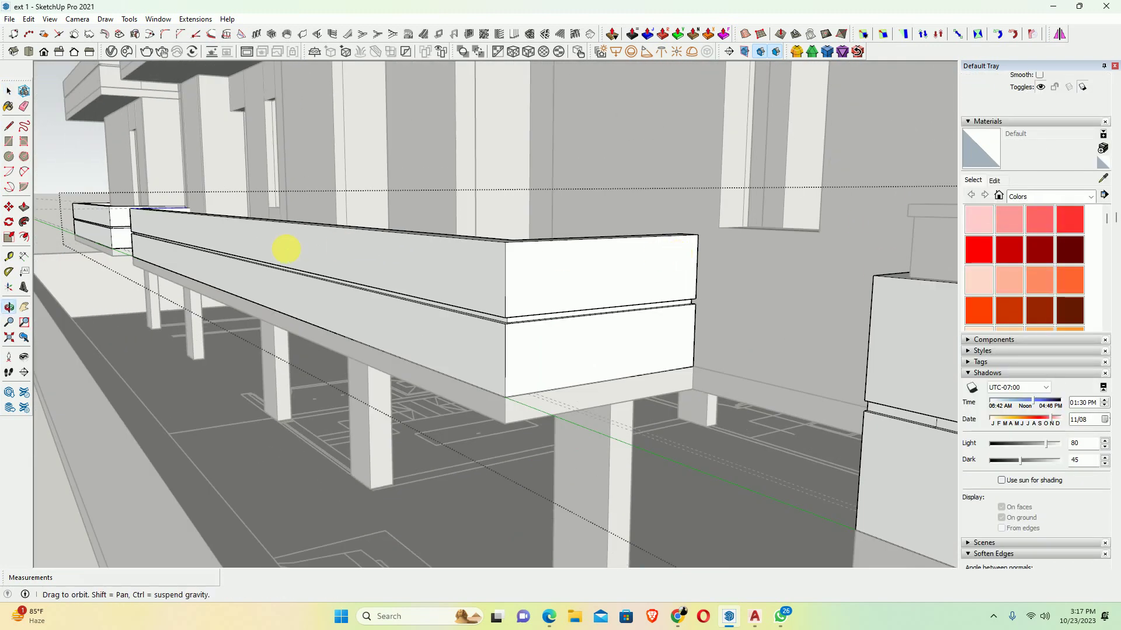
scroll(304, 301, "up", 3)
scroll(305, 302, "down", 3)
middle_click_drag(645, 270, 795, 282)
scroll(255, 327, "up", 2)
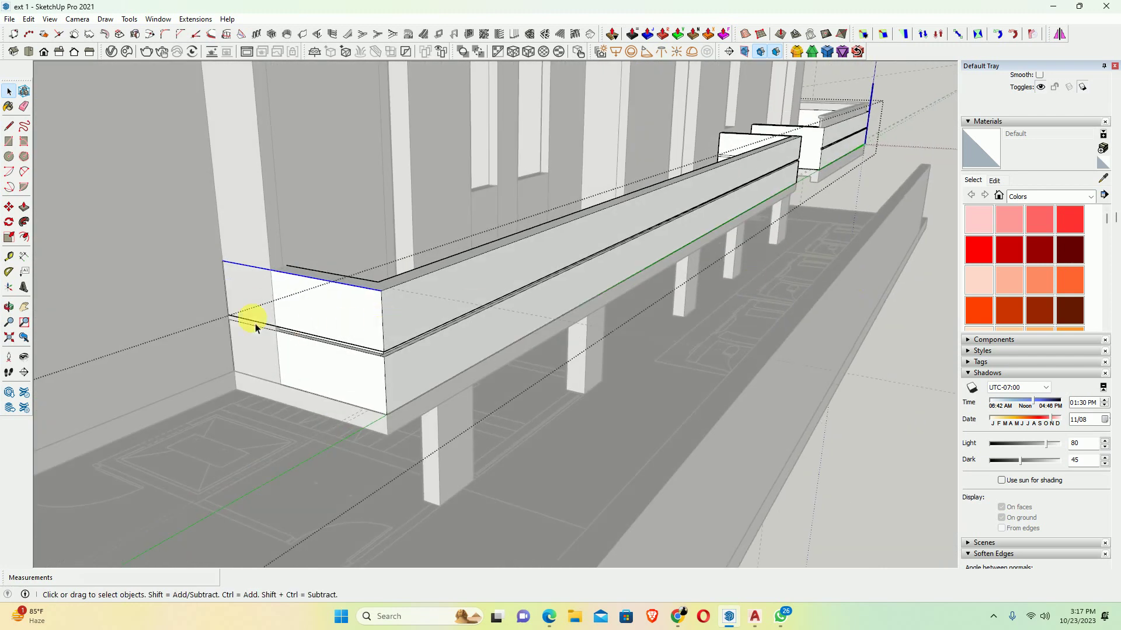
mouse_move(234, 304)
middle_mouse_down("shift")
mouse_move(768, 280)
mouse_move(739, 290)
middle_mouse_up("shift")
scroll(573, 282, "down", 3)
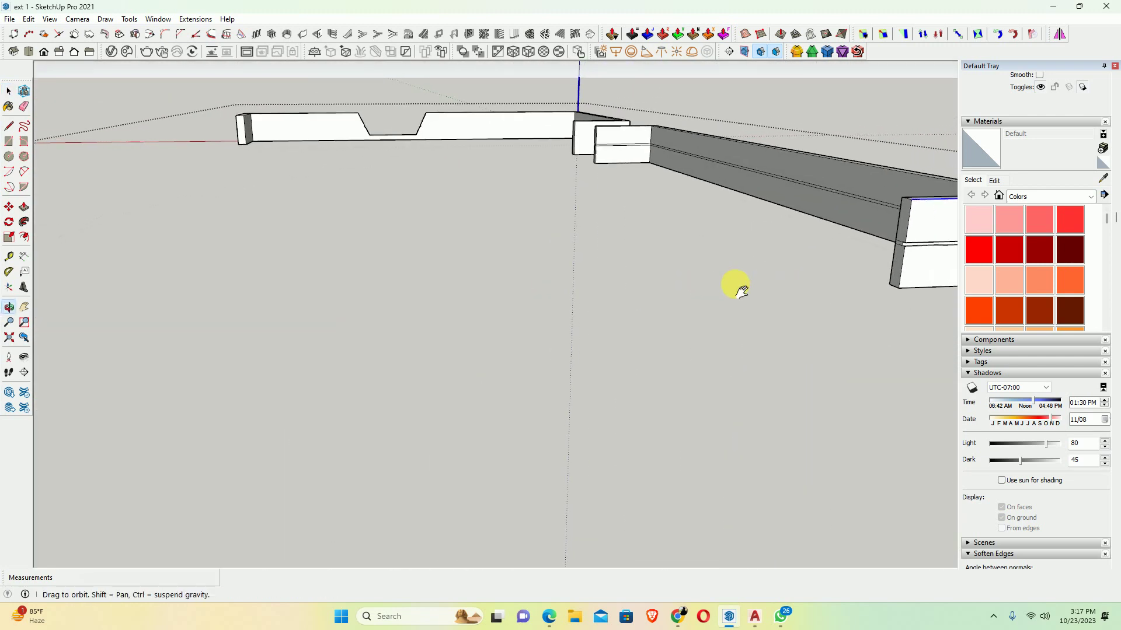
scroll(738, 290, "down", 1)
Push the ledge band's end face back flush with the wall
key("p")
left_click(803, 234)
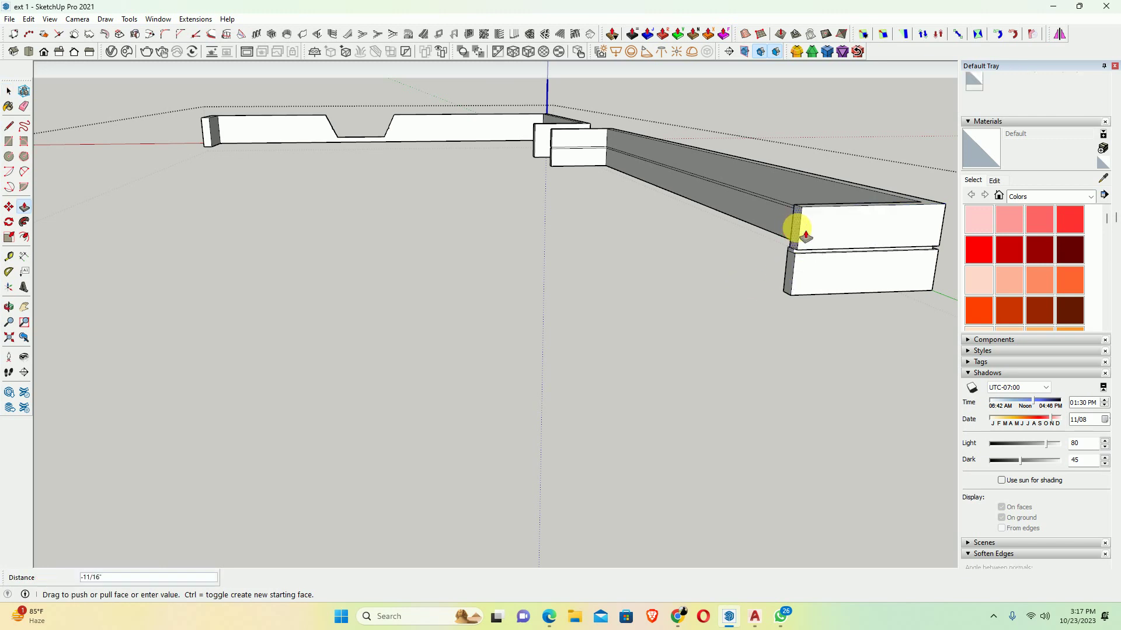
mouse_move(825, 233)
middle_mouse_down()
mouse_move(533, 293)
mouse_move(419, 296)
mouse_move(525, 287)
middle_mouse_up()
scroll(545, 250, "up", 2)
middle_click_drag(383, 258, 572, 248)
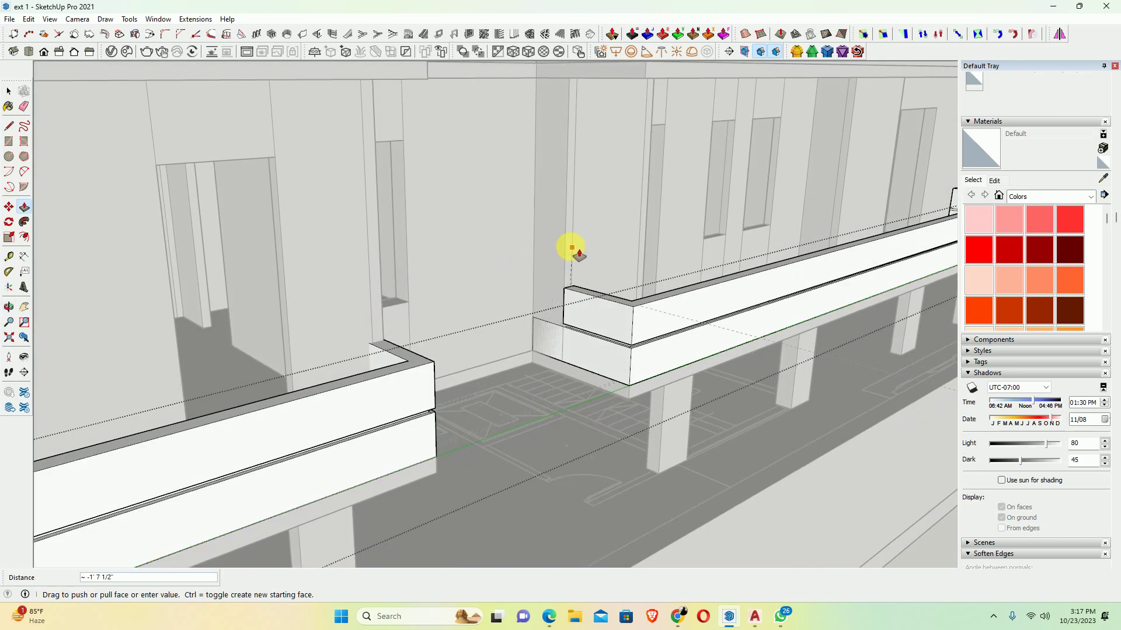
left_click(558, 285)
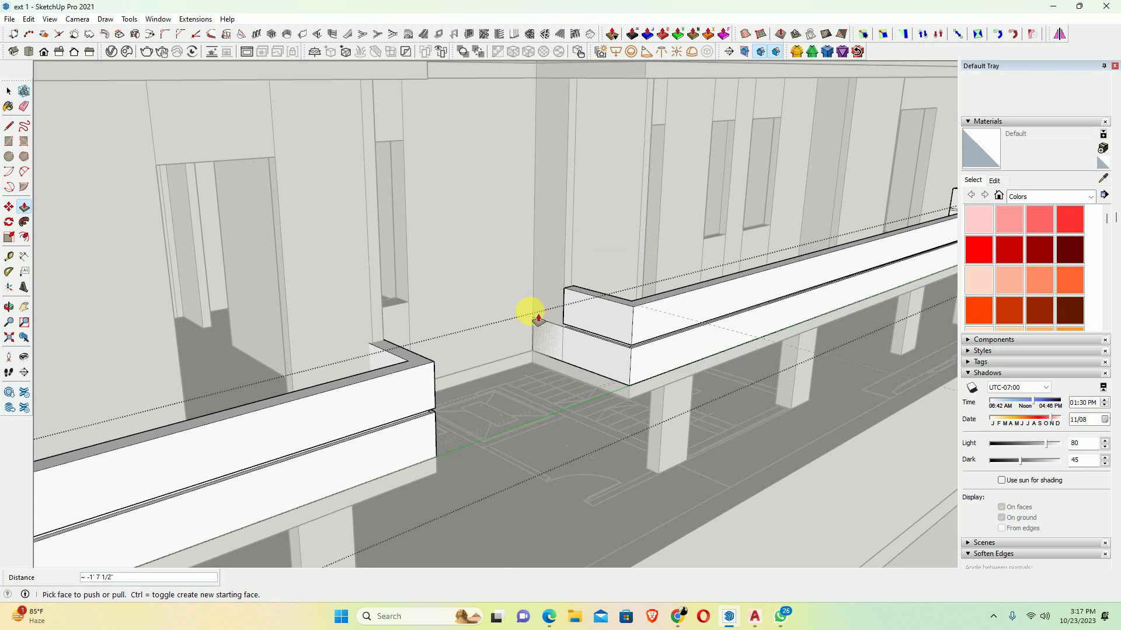
scroll(538, 318, "down", 5)
mouse_move(540, 333)
middle_mouse_down()
mouse_move(800, 325)
mouse_move(518, 370)
mouse_move(664, 383)
mouse_move(751, 304)
middle_mouse_up()
scroll(681, 305, "up", 2)
scroll(681, 295, "up", 2)
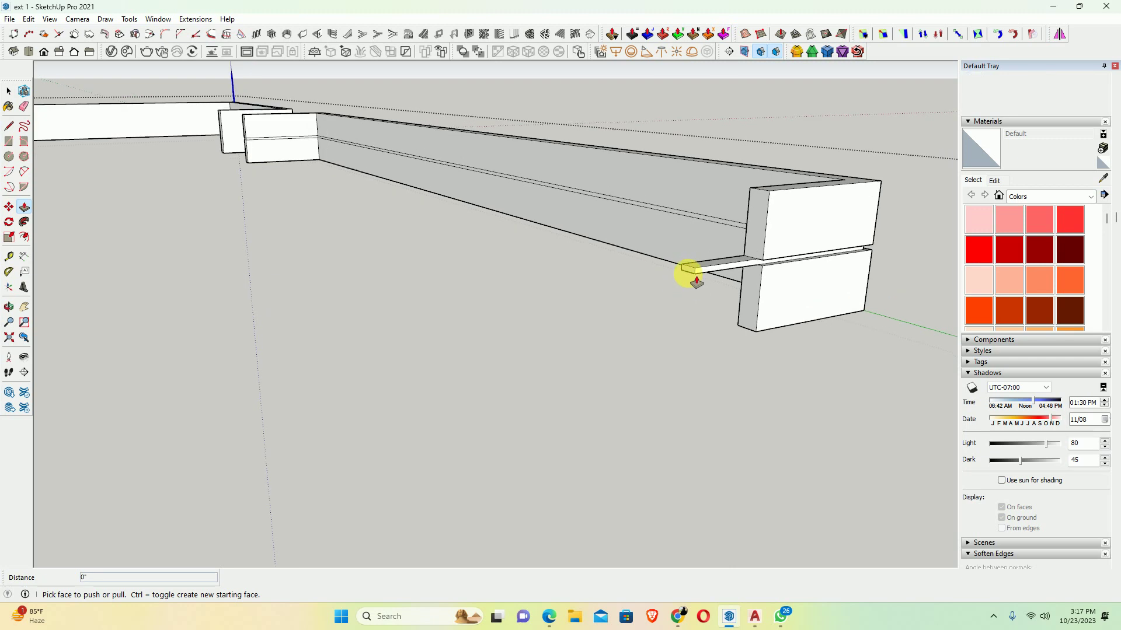
scroll(703, 321, "down", 2)
scroll(686, 353, "down", 2)
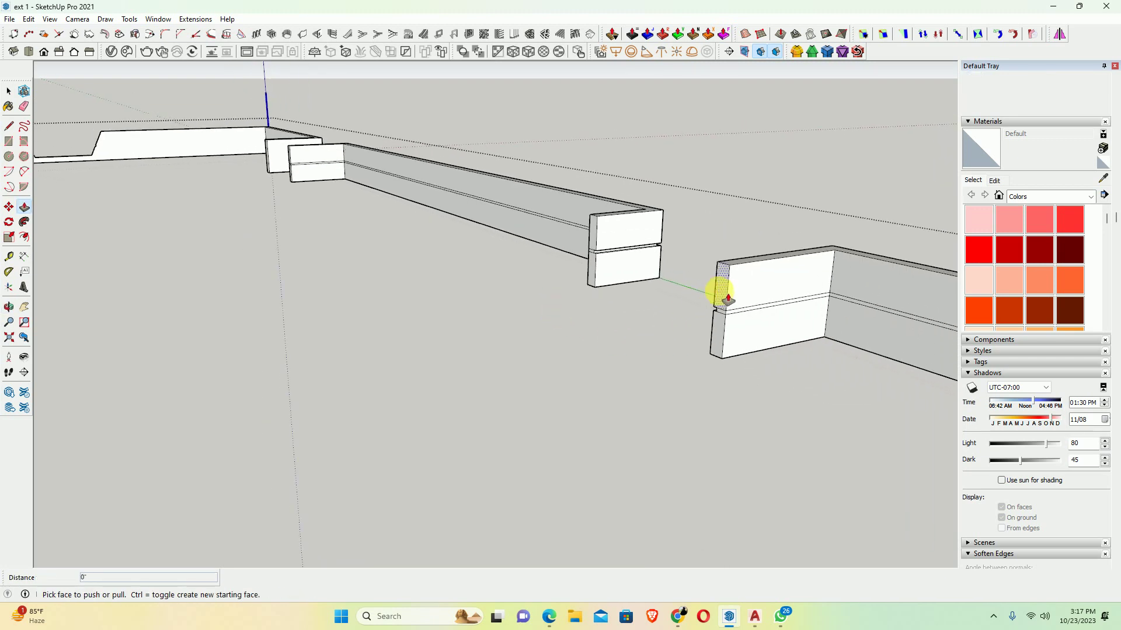
Cancel the pending push and select the top face of the right ledge end
key("Escape")
scroll(729, 327, "up", 2)
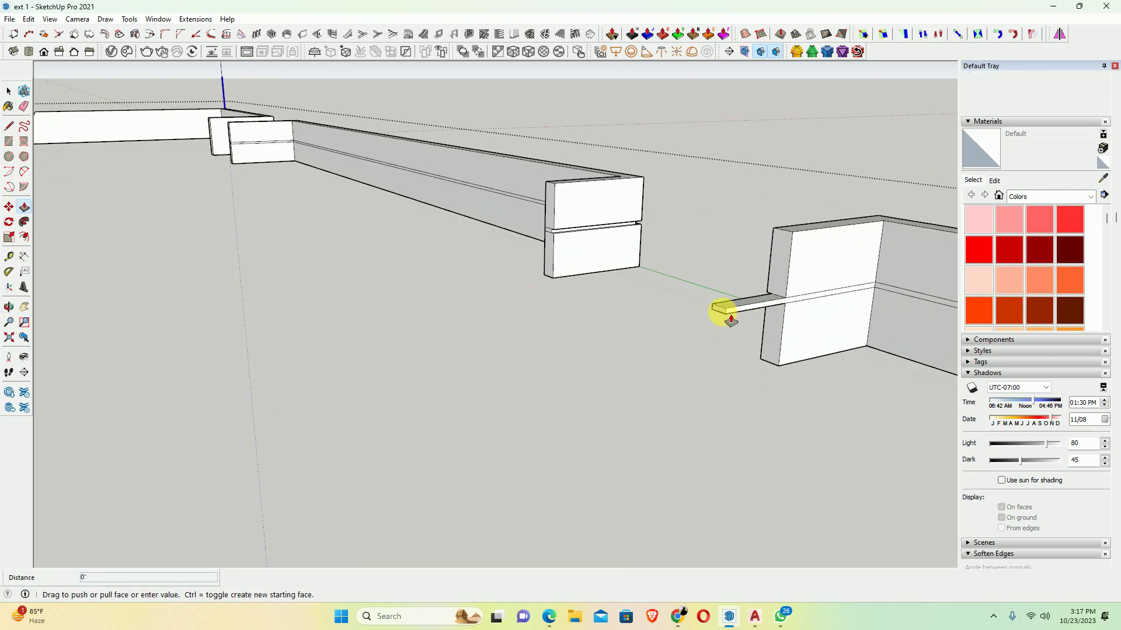
key("Escape")
mouse_move(706, 308)
middle_mouse_down()
mouse_move(330, 350)
mouse_move(221, 348)
middle_mouse_up()
scroll(315, 334, "down", 2)
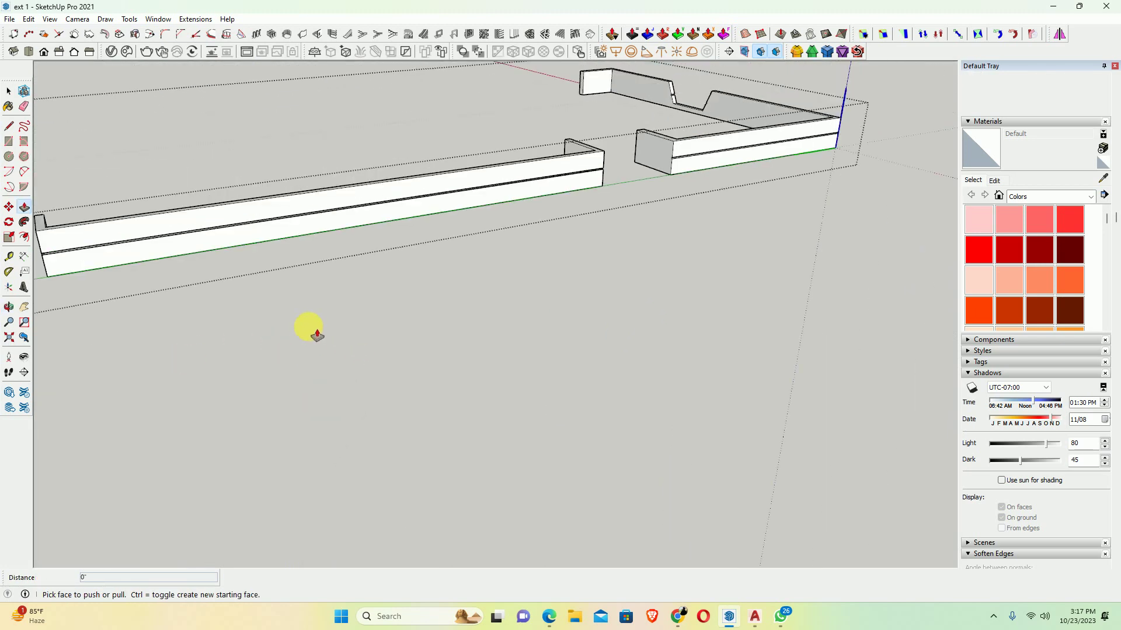
mouse_move(315, 333)
middle_mouse_down()
mouse_move(467, 425)
mouse_move(226, 365)
mouse_move(383, 388)
middle_mouse_up()
key("space")
scroll(286, 282, "up", 3)
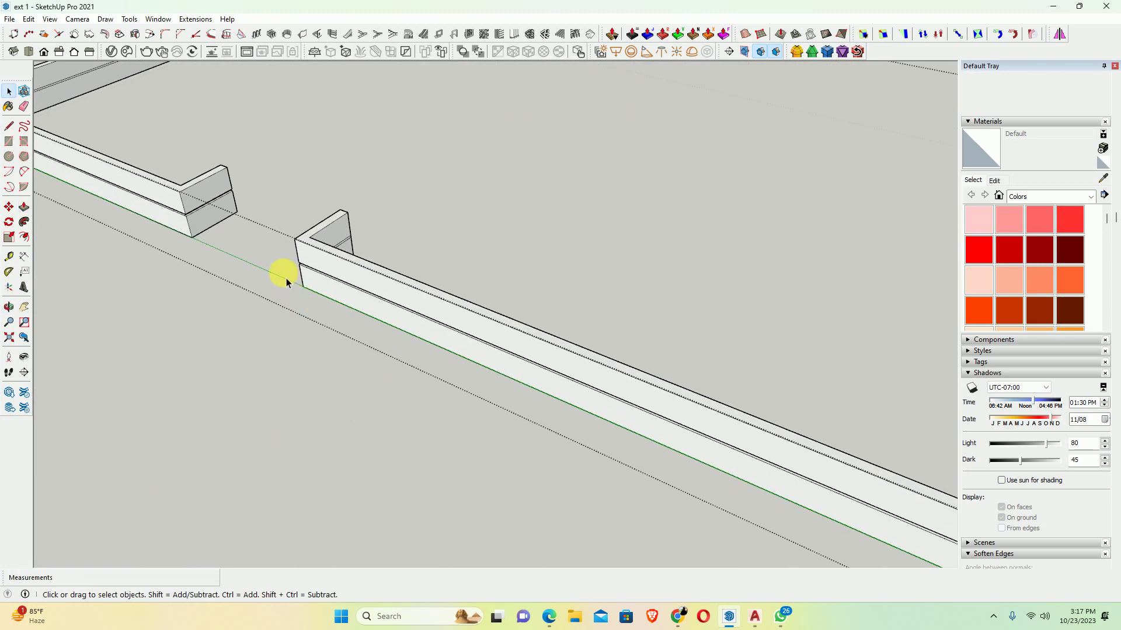
mouse_move(286, 282)
middle_mouse_down()
mouse_move(295, 240)
mouse_move(482, 379)
middle_mouse_up()
left_click(285, 245)
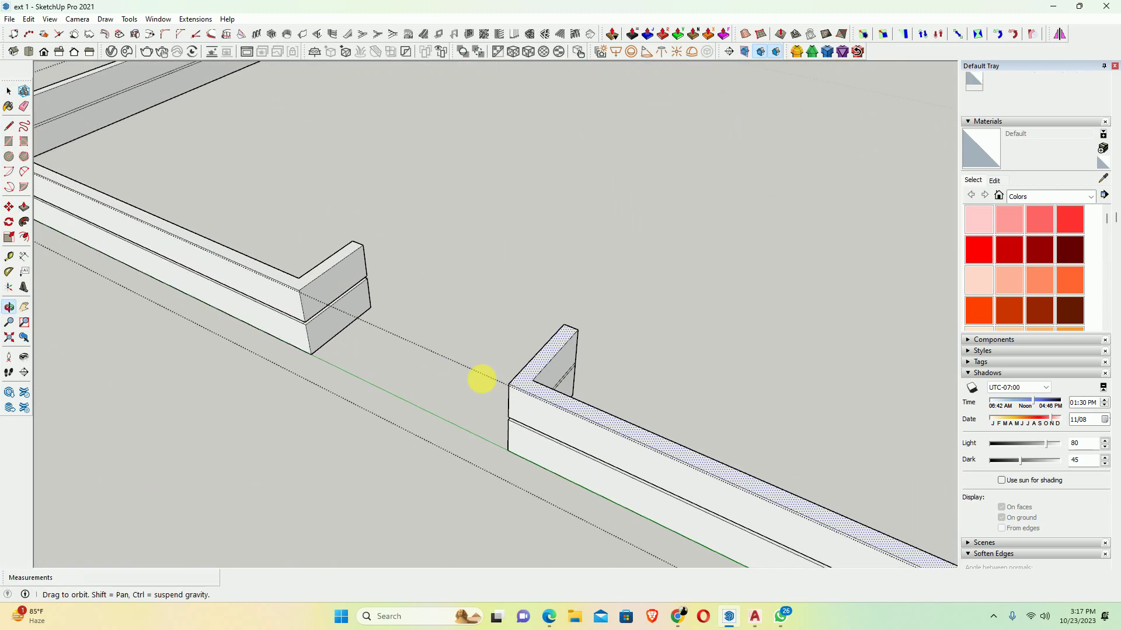
scroll(316, 284, "down", 2)
scroll(337, 298, "down", 2)
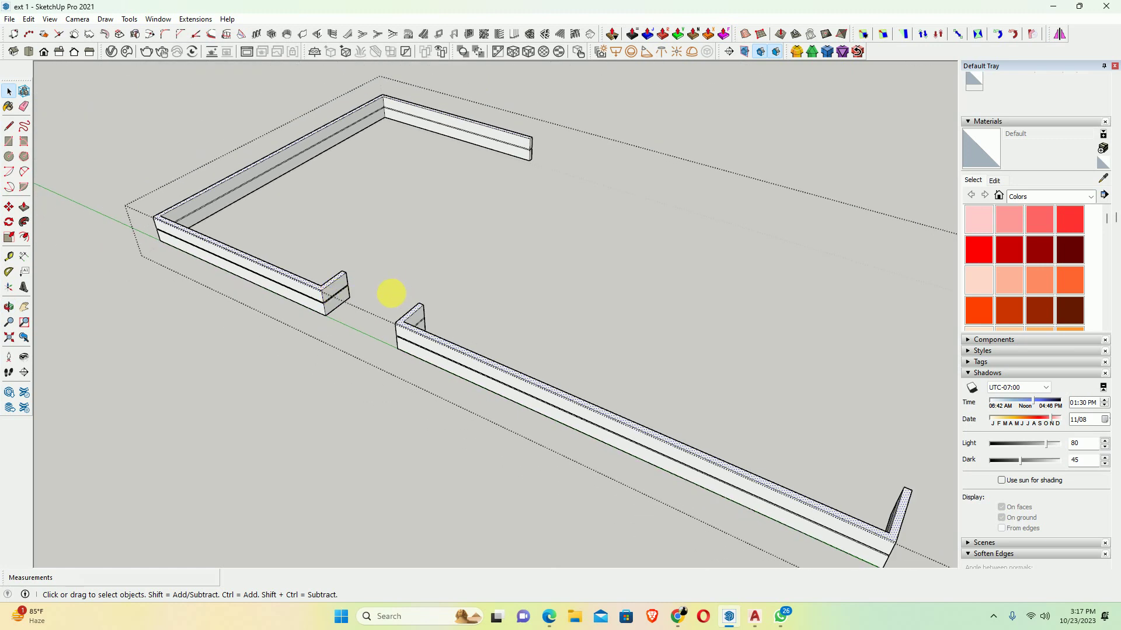
Inside the boundary wall group, push the left part of the front wall down
key("Escape")
mouse_move(390, 299)
middle_mouse_down()
mouse_move(441, 188)
mouse_move(531, 130)
mouse_move(291, 195)
mouse_move(341, 243)
middle_mouse_up()
scroll(358, 401, "up", 3)
middle_click_drag(358, 400, 531, 358)
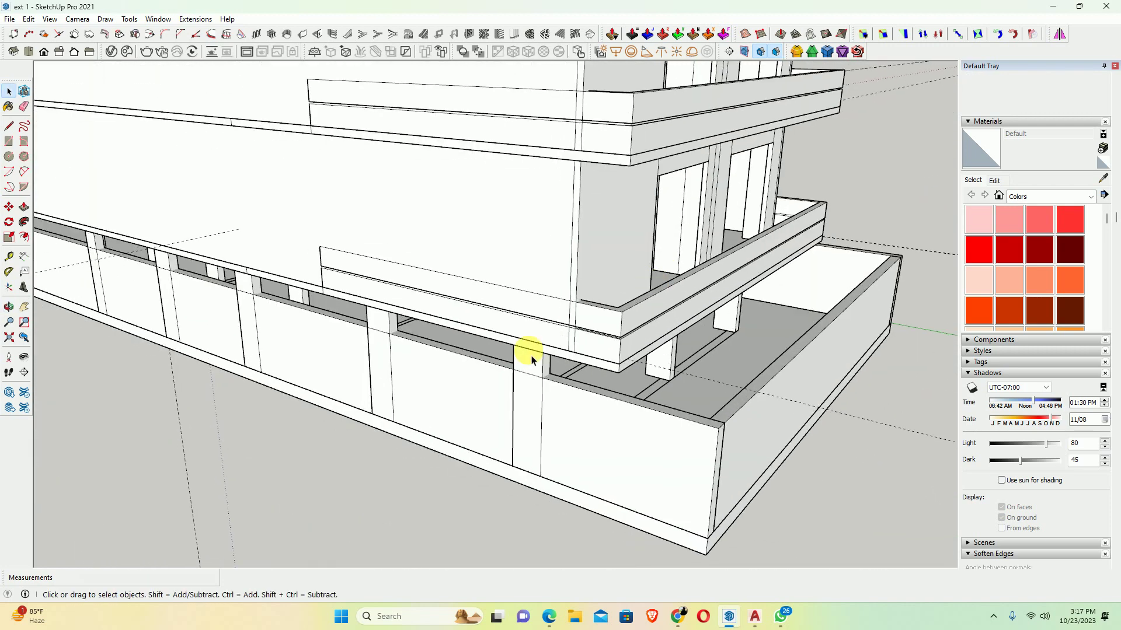
double_click(586, 322)
scroll(526, 362, "up", 3)
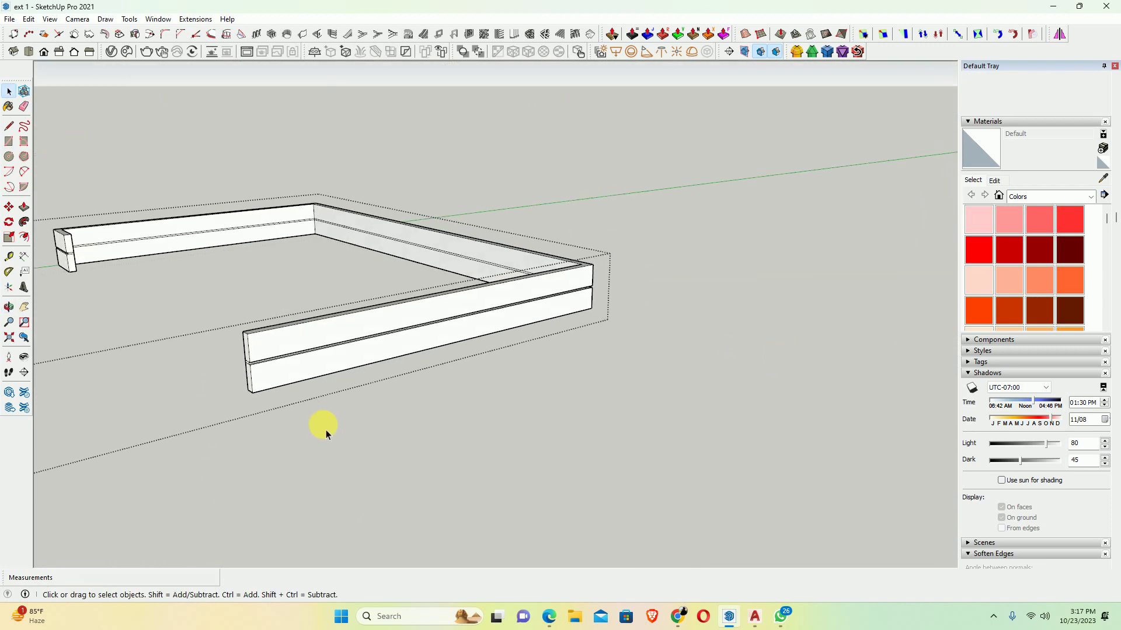
key("p")
left_click_drag(250, 345, 425, 301)
mouse_move(426, 300)
middle_mouse_down()
mouse_move(274, 351)
mouse_move(484, 310)
mouse_move(513, 263)
middle_mouse_up()
scroll(500, 313, "down", 2)
scroll(477, 324, "up", 3)
scroll(435, 316, "down", 5)
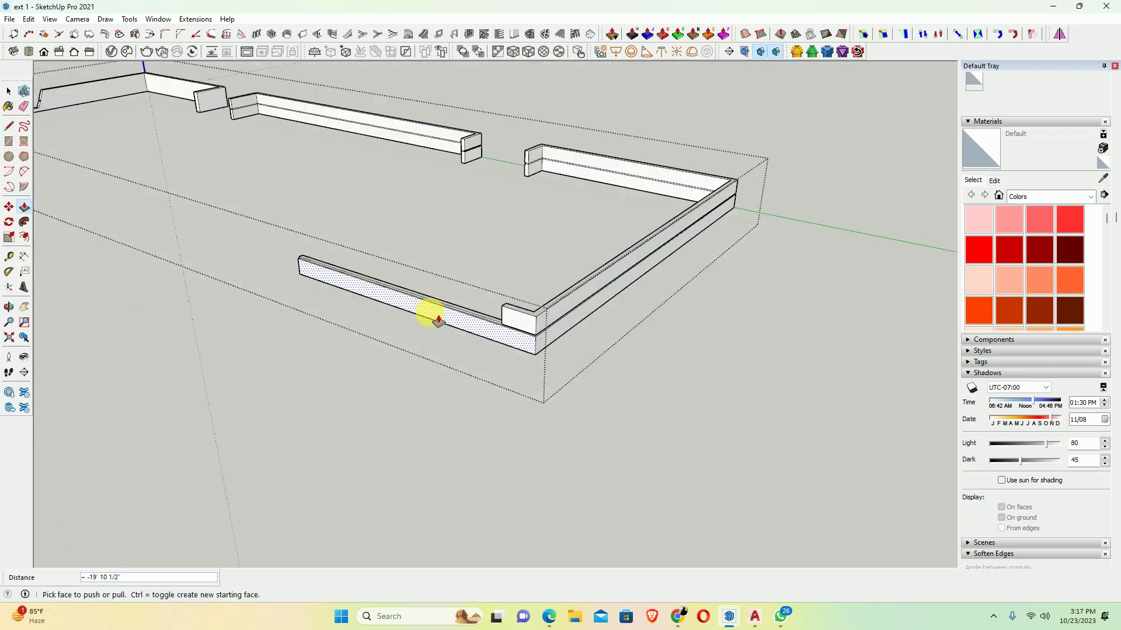
mouse_move(430, 312)
middle_mouse_down()
mouse_move(746, 328)
mouse_move(526, 287)
middle_mouse_up()
scroll(474, 357, "up", 5)
mouse_move(474, 358)
middle_mouse_down()
mouse_move(445, 358)
mouse_move(445, 328)
mouse_move(738, 332)
mouse_move(281, 325)
mouse_move(362, 337)
mouse_move(533, 312)
mouse_move(270, 325)
mouse_move(404, 418)
mouse_move(383, 387)
mouse_move(307, 455)
mouse_move(263, 420)
middle_mouse_up()
Select the wall's top face, then exit the wall group to view the facade
key("space")
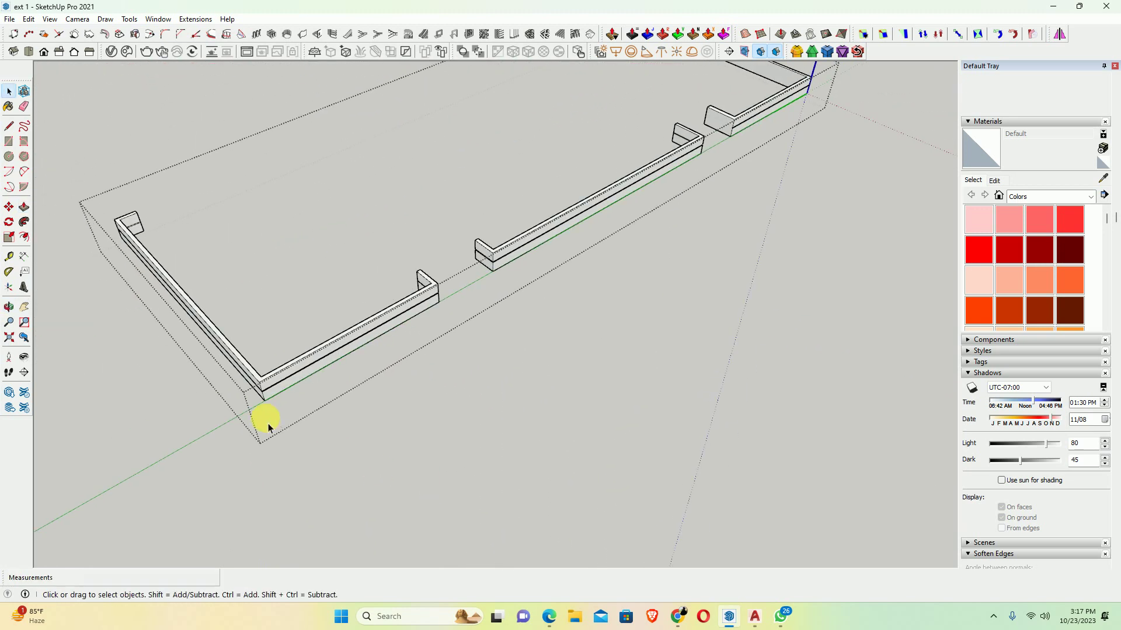
scroll(326, 340, "up", 3)
scroll(325, 339, "up", 2)
mouse_move(296, 363)
middle_mouse_down()
mouse_move(181, 607)
mouse_move(432, 397)
middle_mouse_up()
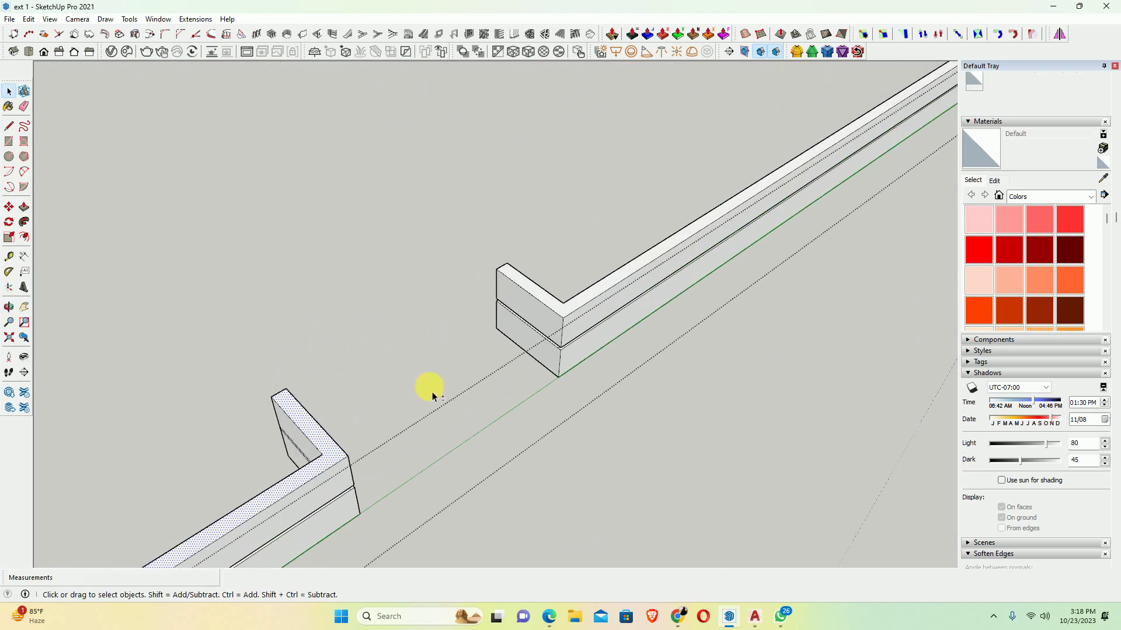
left_click(550, 308)
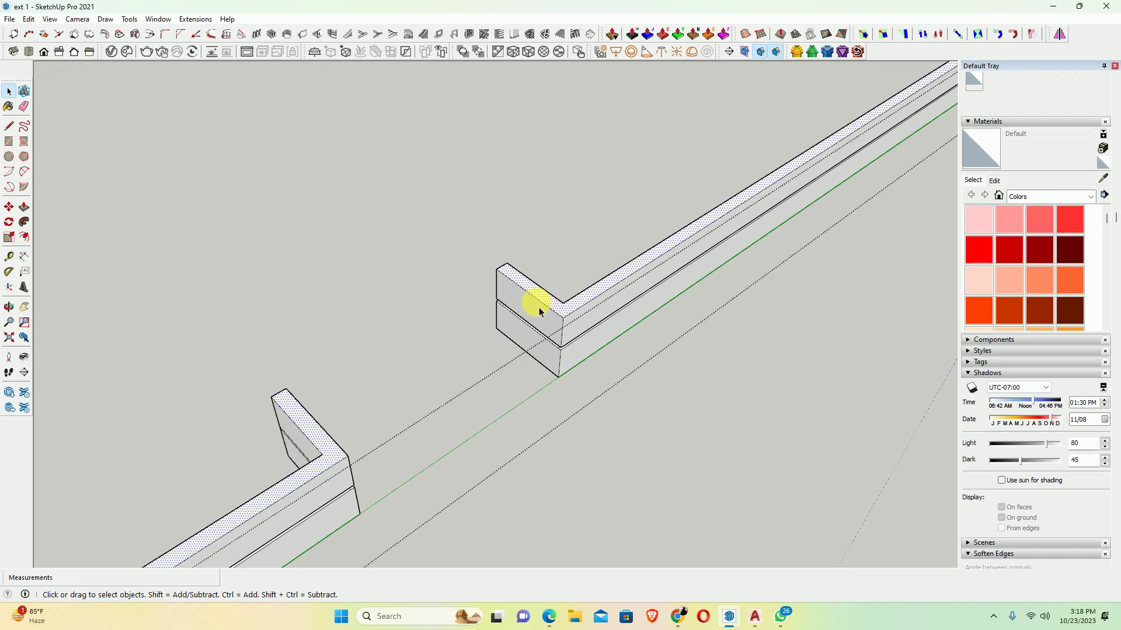
key("Escape")
mouse_move(526, 320)
middle_mouse_down()
mouse_move(695, 370)
mouse_move(545, 360)
mouse_move(180, 295)
middle_mouse_up()
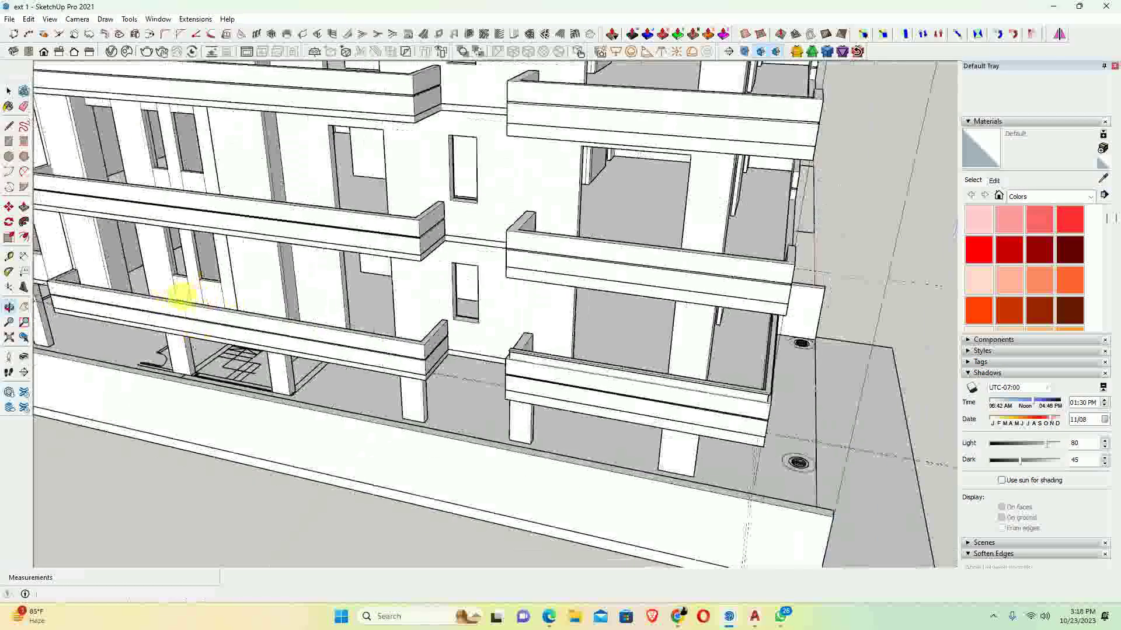
Select all the wall geometry via Edit and frame the balcony slab in view
scroll(500, 358, "up", 3)
scroll(526, 358, "up", 3)
scroll(530, 368, "up", 3)
scroll(529, 365, "down", 5)
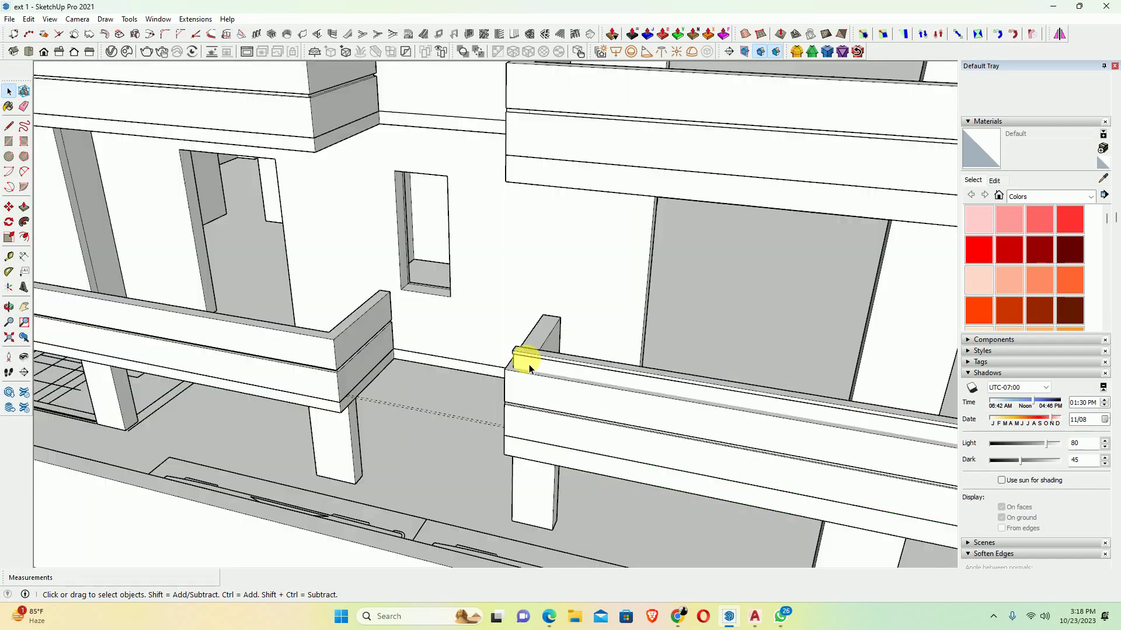
scroll(519, 368, "up", 3)
scroll(514, 365, "up", 3)
mouse_move(512, 362)
middle_mouse_down()
mouse_move(366, 363)
mouse_move(320, 330)
mouse_move(260, 149)
middle_mouse_up()
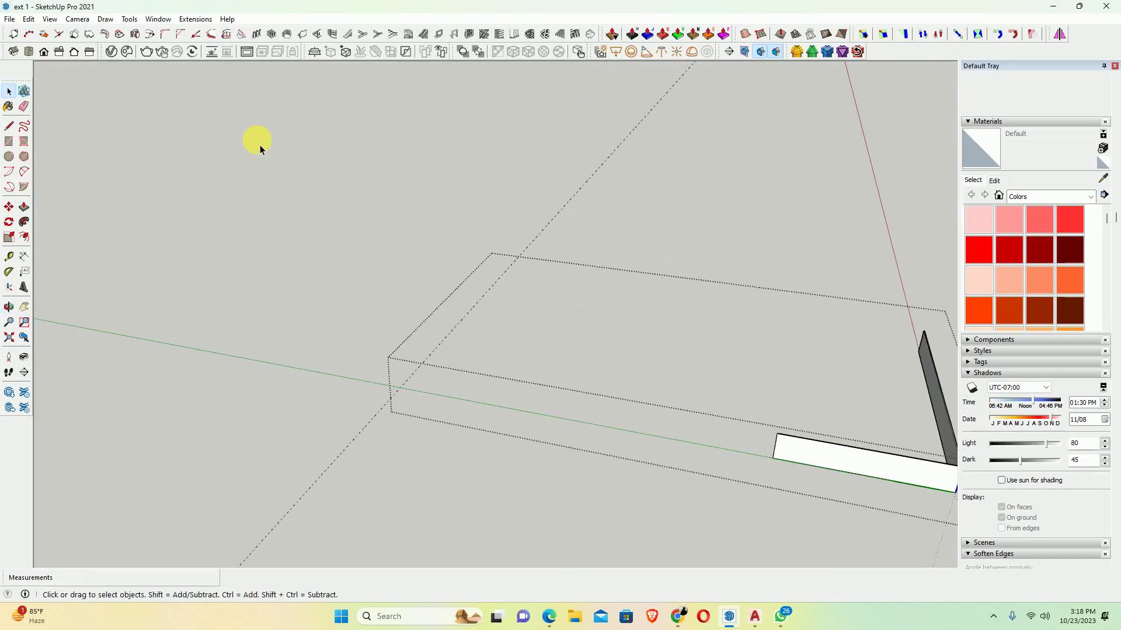
left_click(28, 19)
left_click(66, 114)
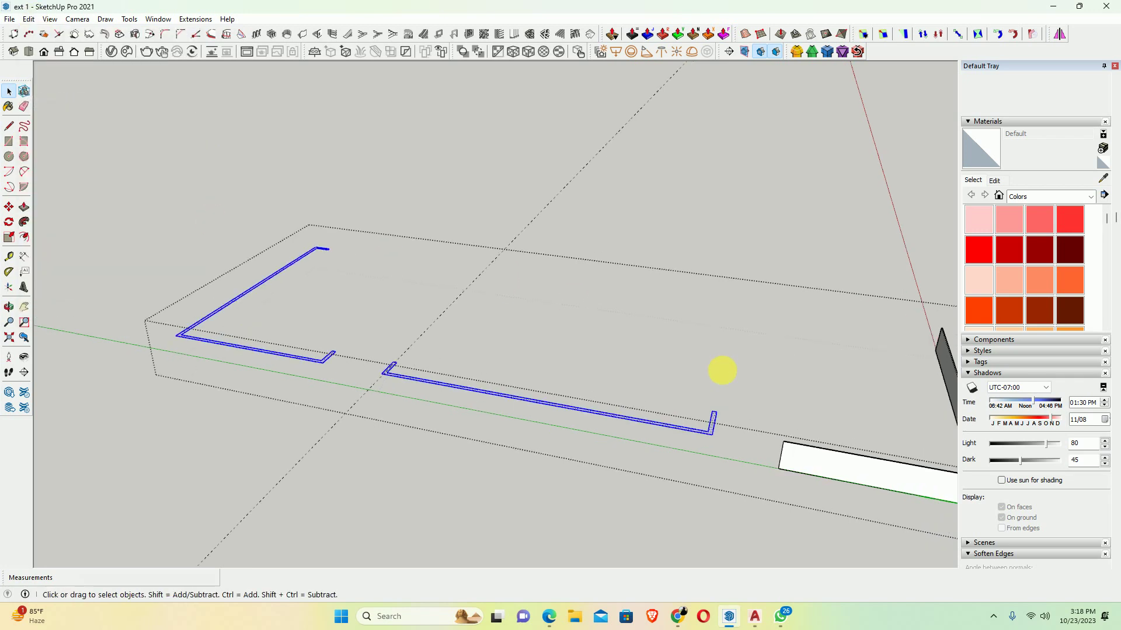
middle_click_drag(721, 370, 466, 402, "shift")
scroll(548, 392, "up", 3)
scroll(518, 369, "up", 2)
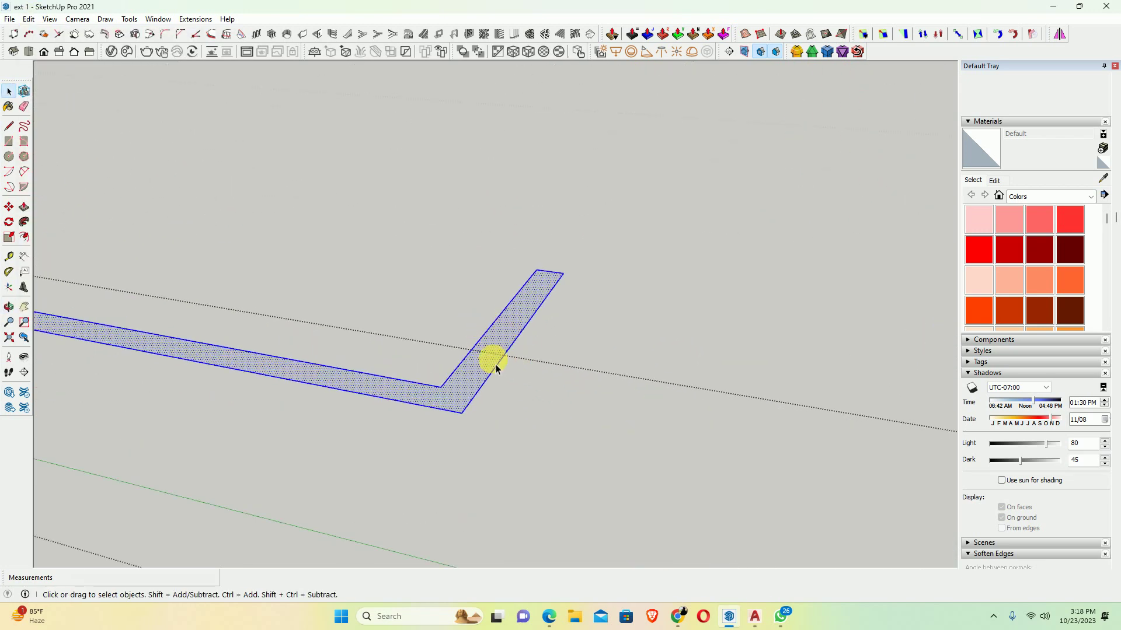
scroll(487, 361, "down", 1)
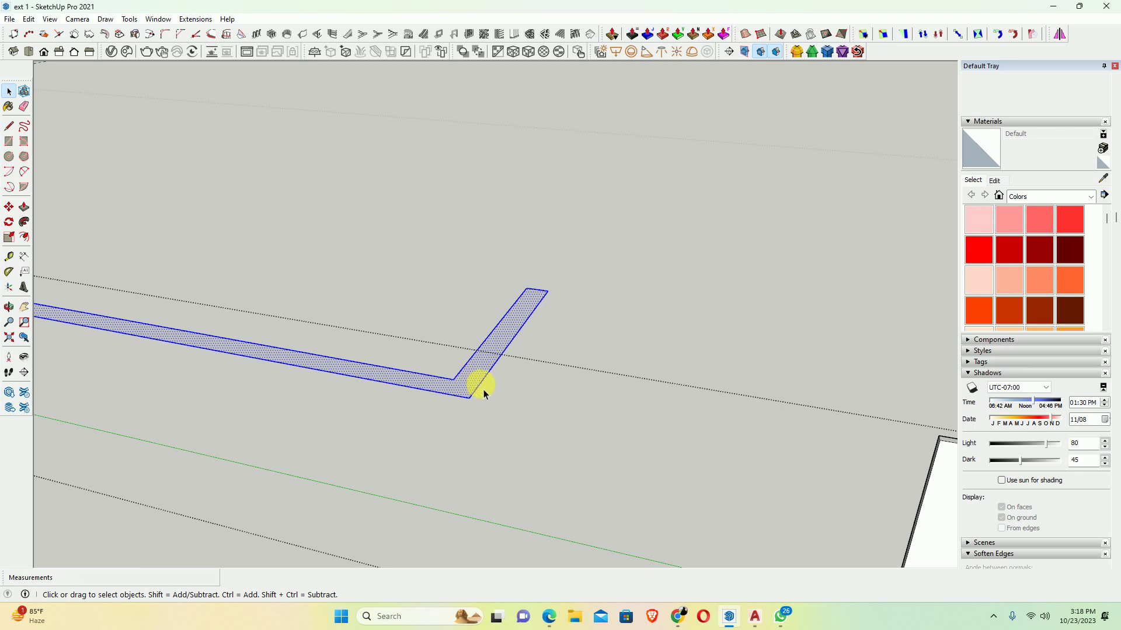
Push-pull the right L-shaped outline up about 7 1/2 inches and repeat on the left outline
key("p")
left_click(482, 363)
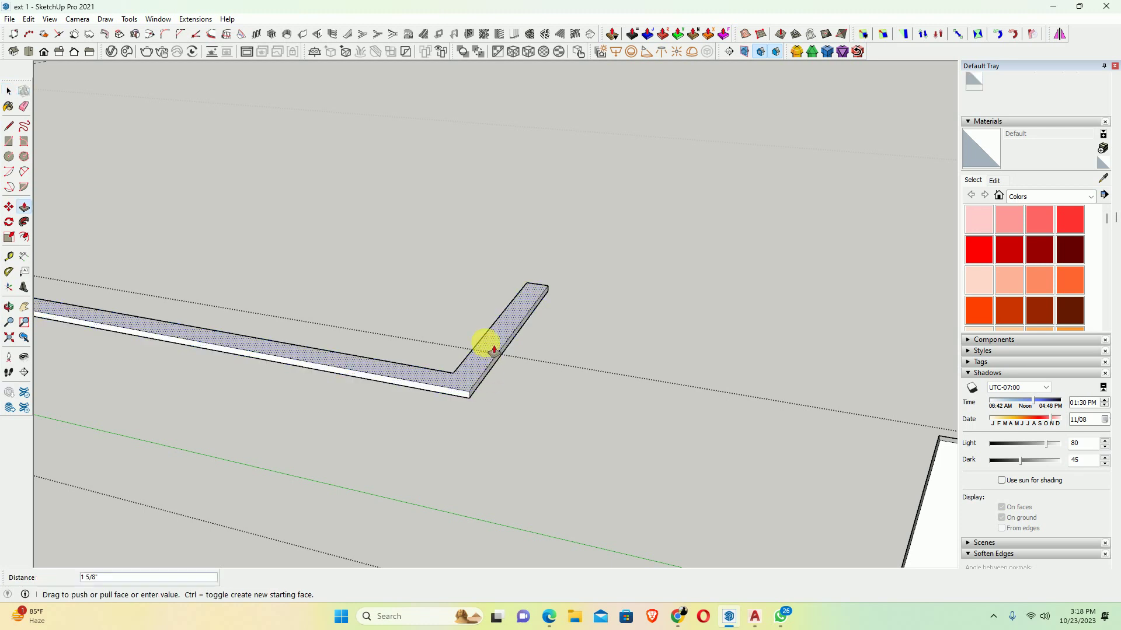
scroll(624, 372, "down", 1)
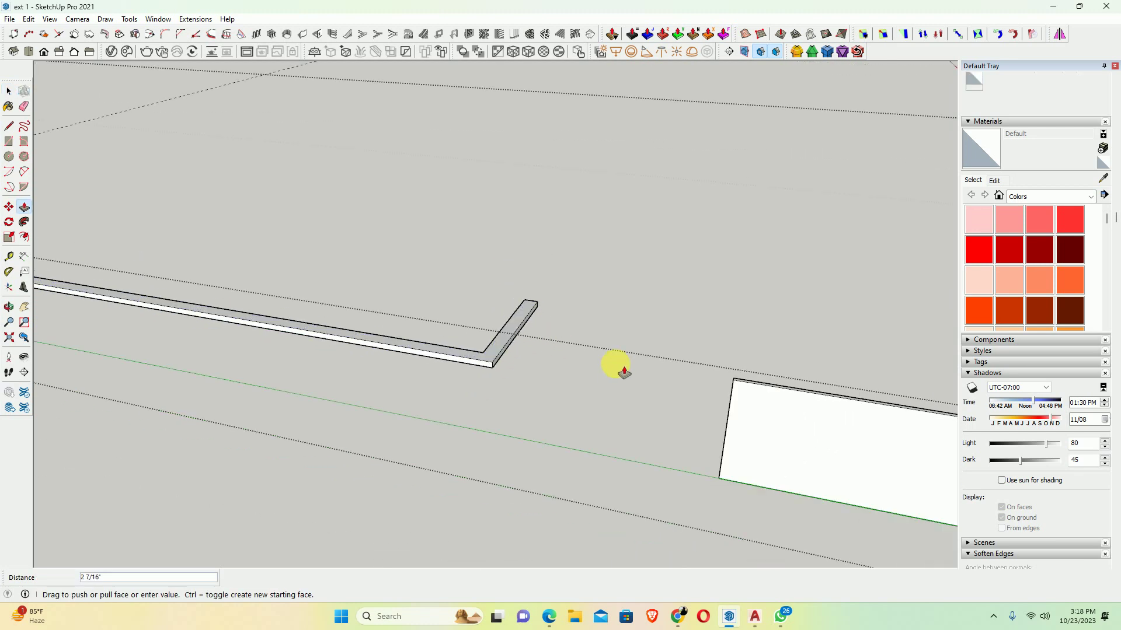
left_click(724, 380)
scroll(338, 346, "down", 2)
scroll(363, 358, "up", 1)
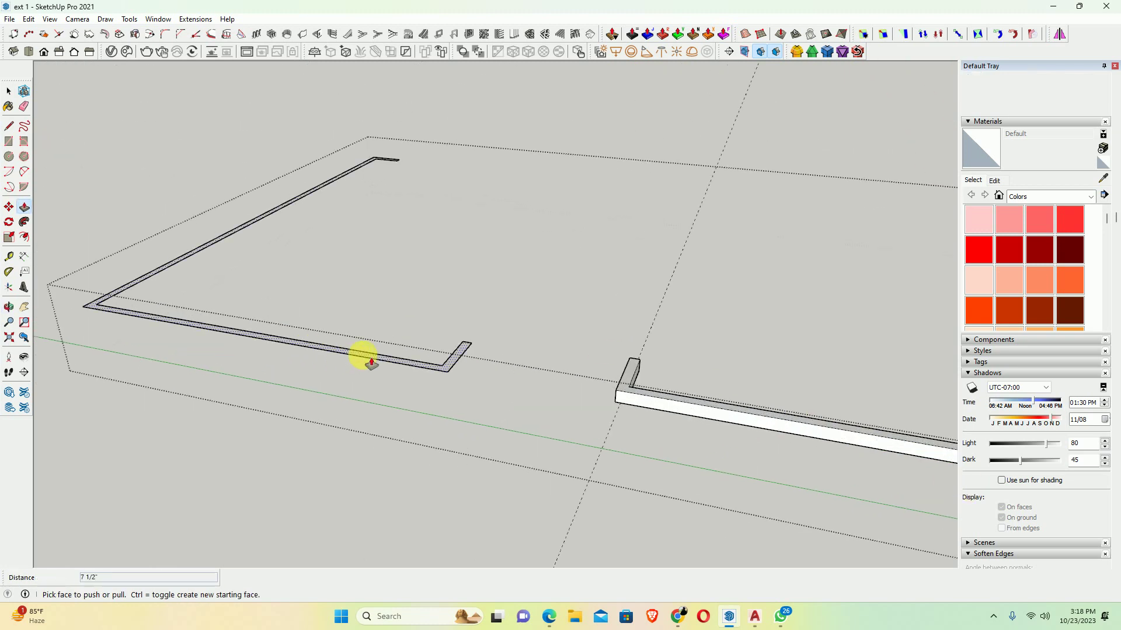
double_click(461, 365)
scroll(533, 383, "up", 2)
Select the top faces of both L-walls and orbit to the wall's front side
key("space")
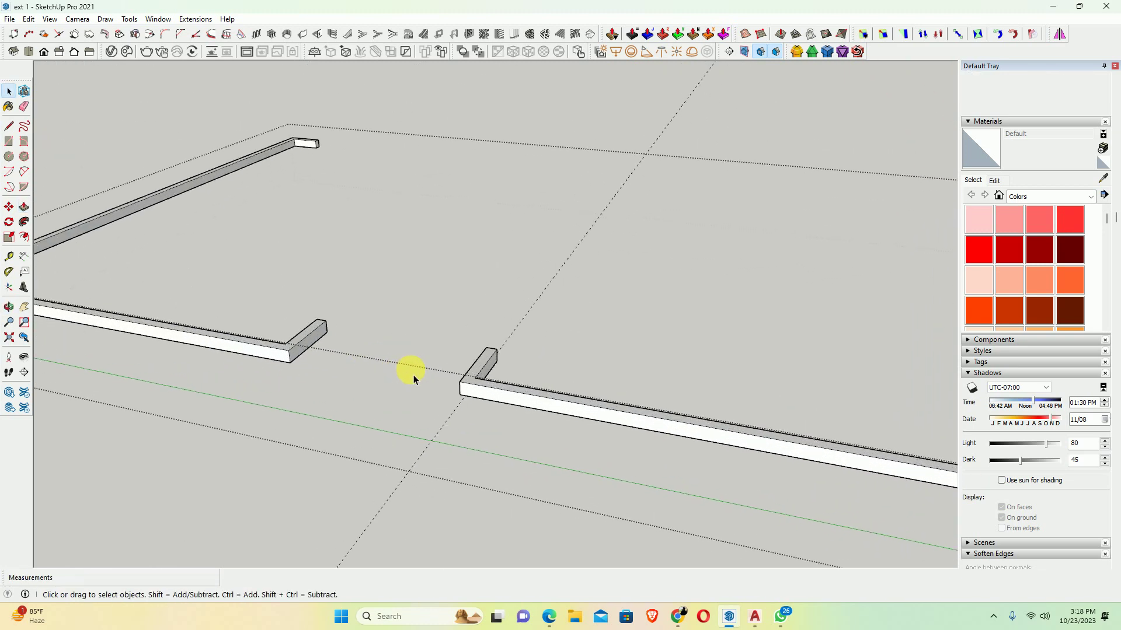
left_click(486, 368)
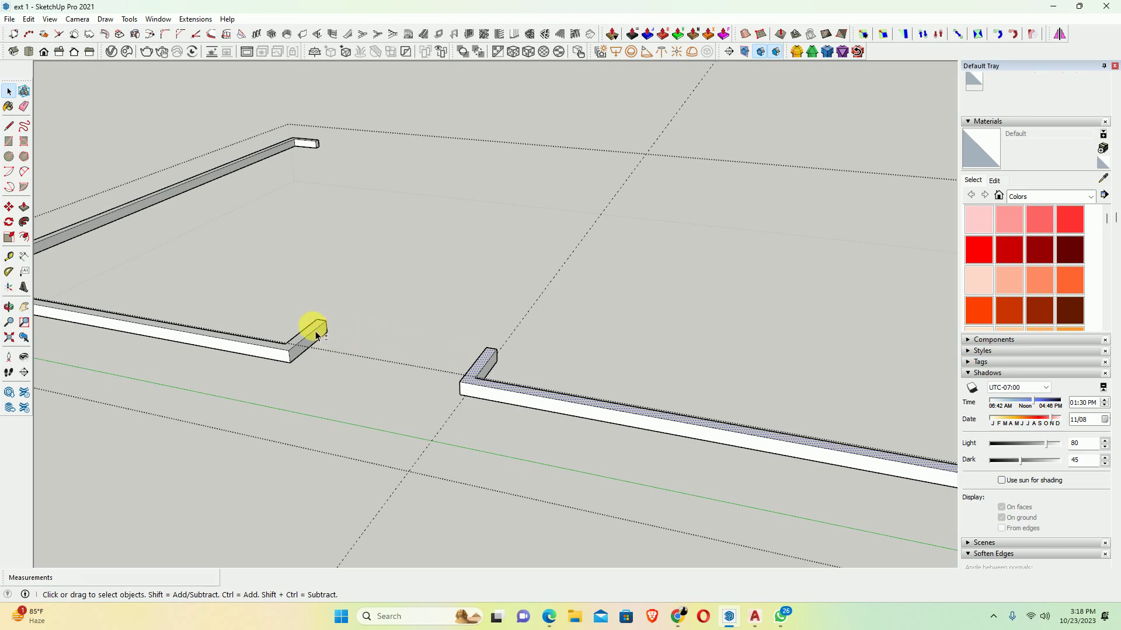
scroll(324, 338, "up", 2)
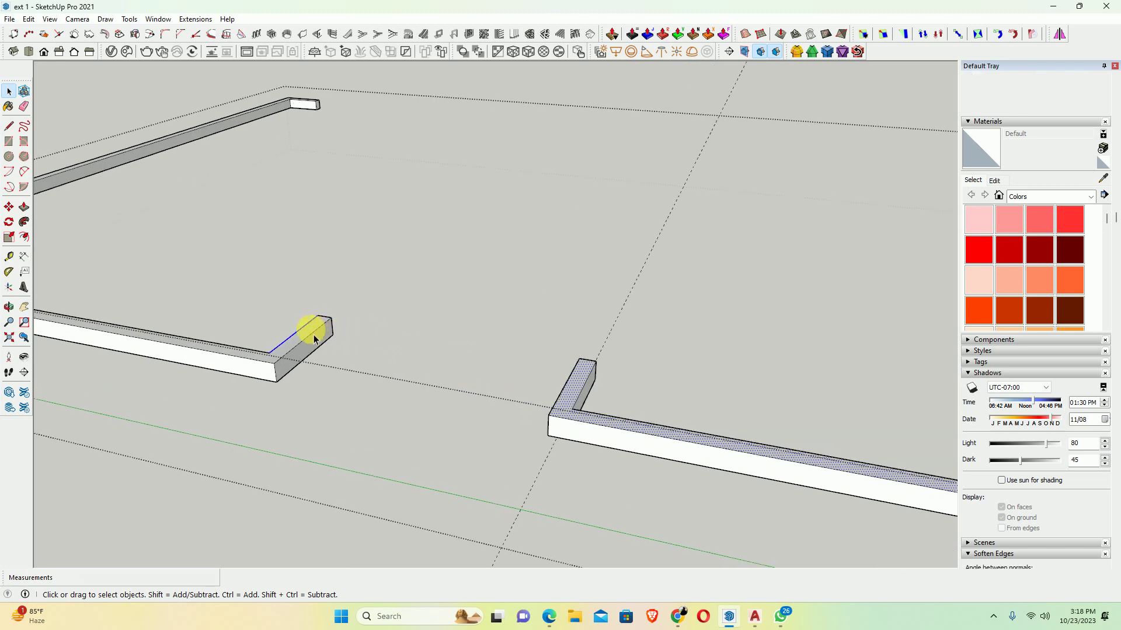
left_click(314, 338, "shift")
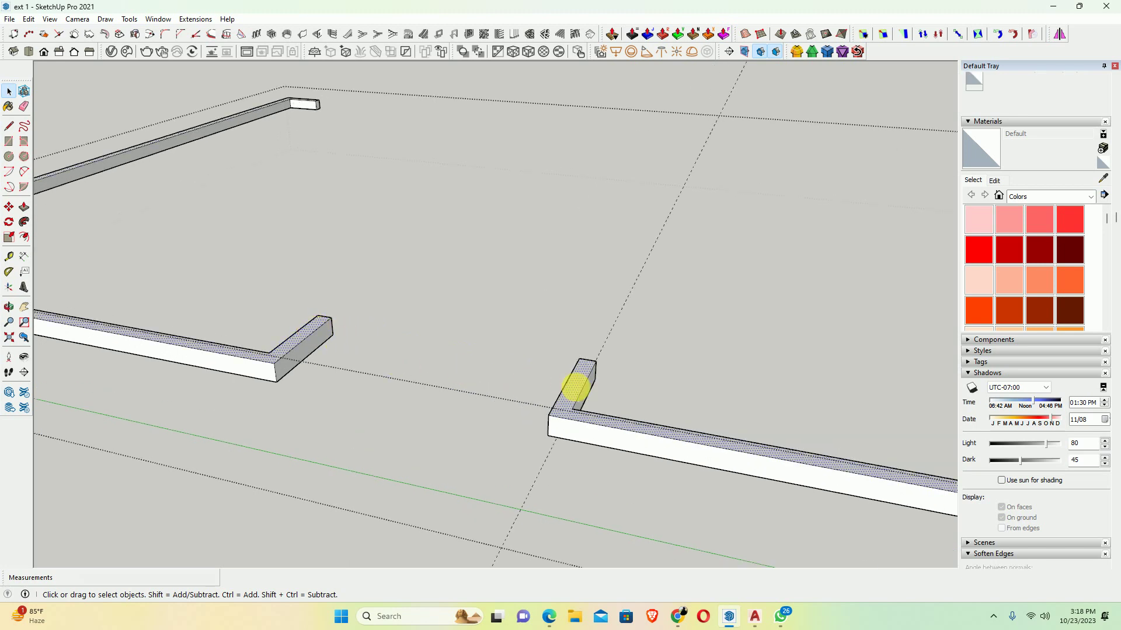
scroll(570, 391, "down", 3)
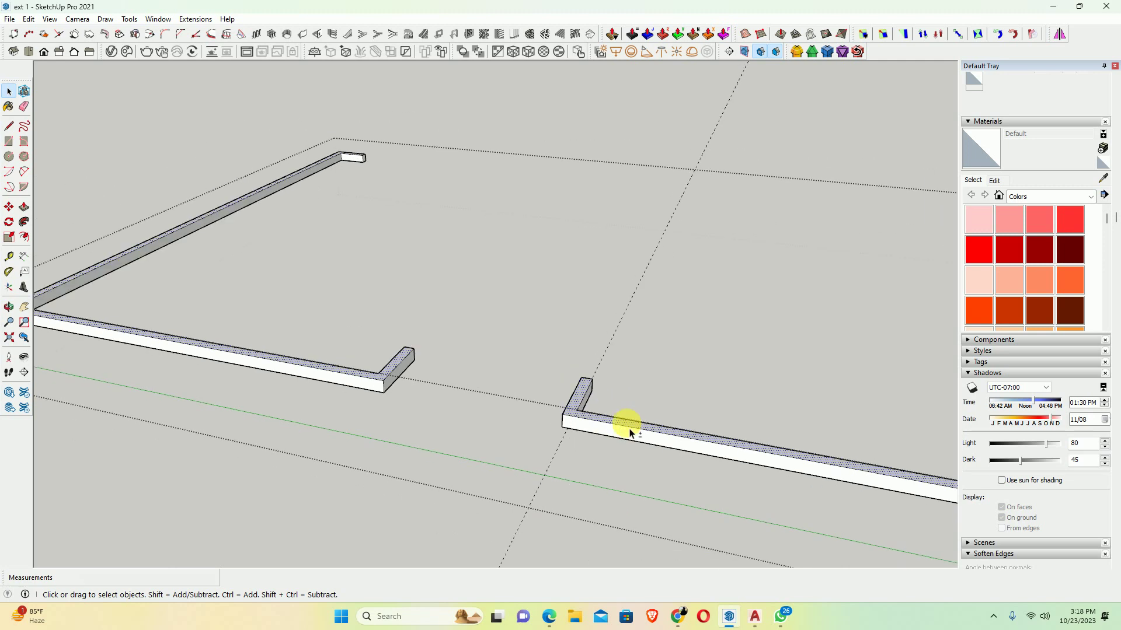
middle_click_drag(625, 426, 580, 432)
middle_click_drag(413, 440, 363, 420)
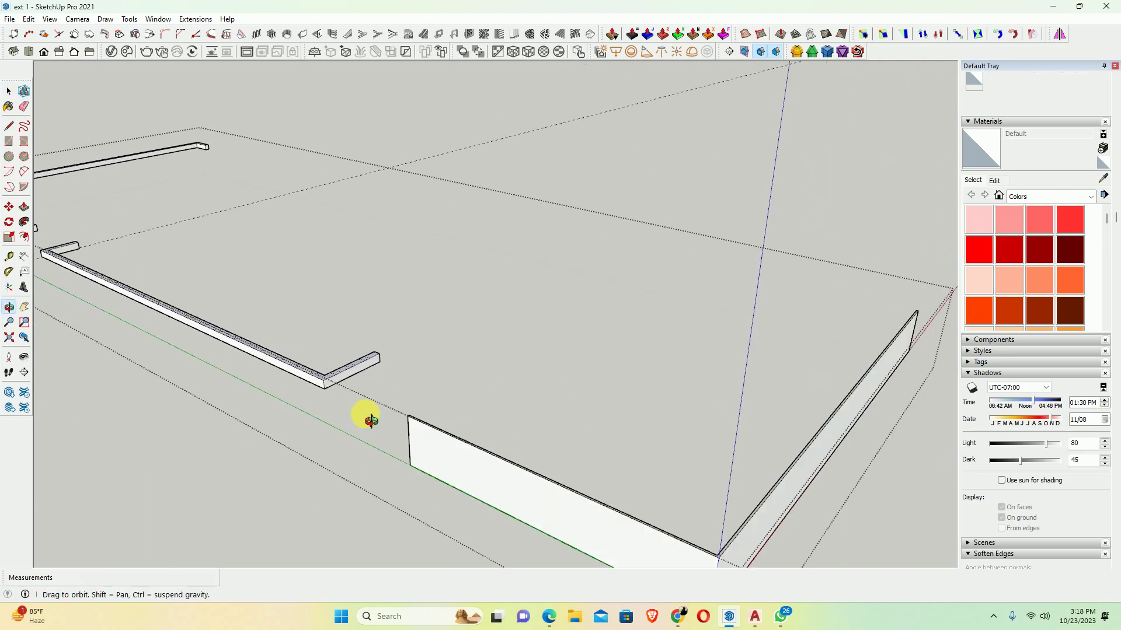
scroll(301, 371, "up", 3)
scroll(318, 388, "up", 3)
mouse_move(318, 388)
middle_mouse_down()
mouse_move(325, 362)
mouse_move(325, 380)
middle_mouse_up()
Push-pull the wall's front face 4 1/2' and orbit to a low side view
key("p")
left_click(325, 381)
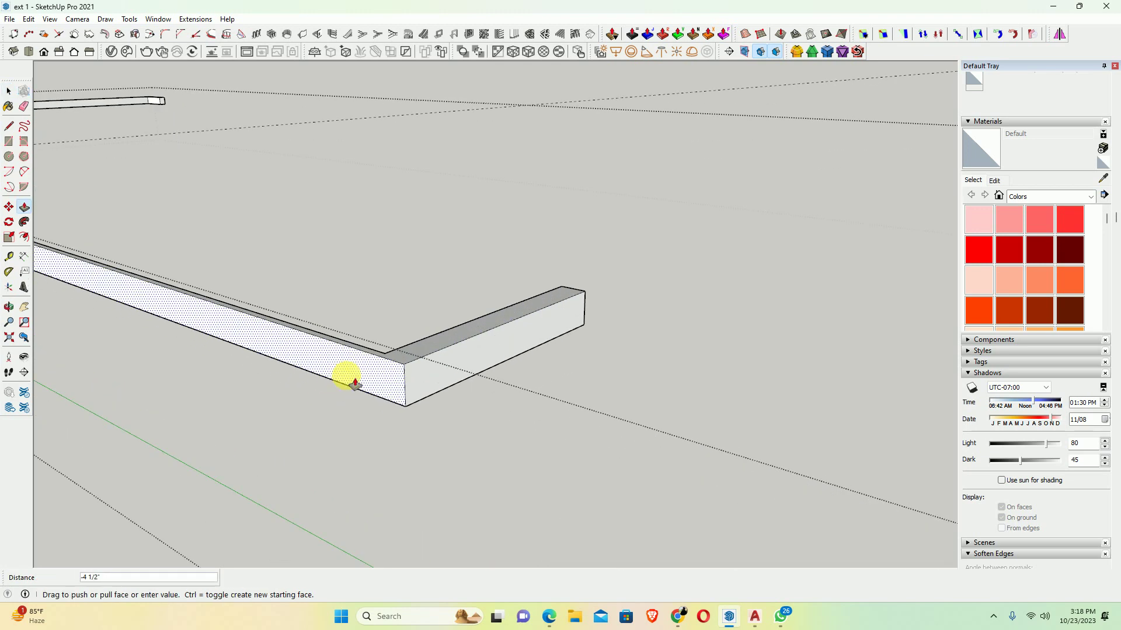
key("Return")
middle_click_drag(405, 387, 222, 368)
mouse_move(438, 265)
middle_mouse_down()
mouse_move(425, 350)
mouse_move(501, 338)
mouse_move(490, 357)
middle_mouse_up()
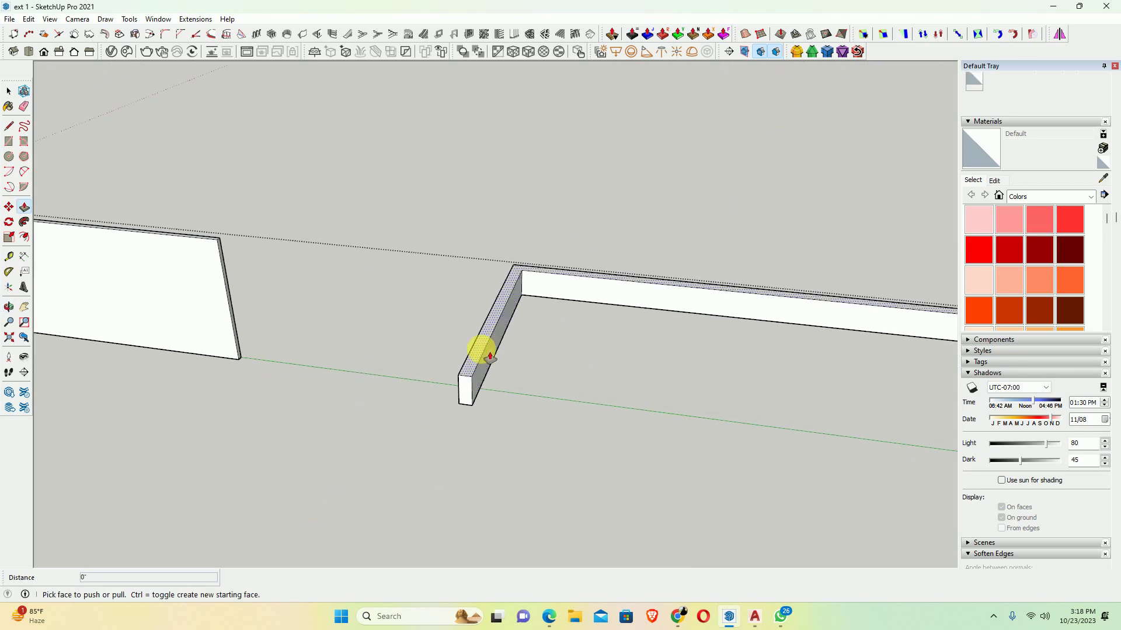
Orbit in close to examine the L-wall corner
scroll(488, 348, "up", 2)
key("t")
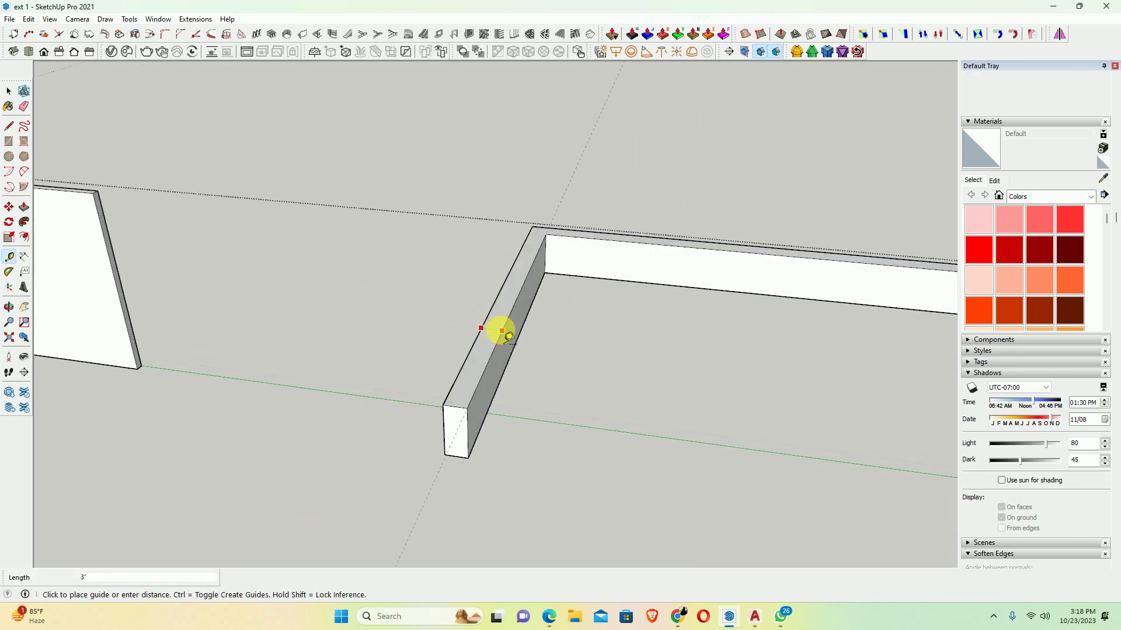
key("p")
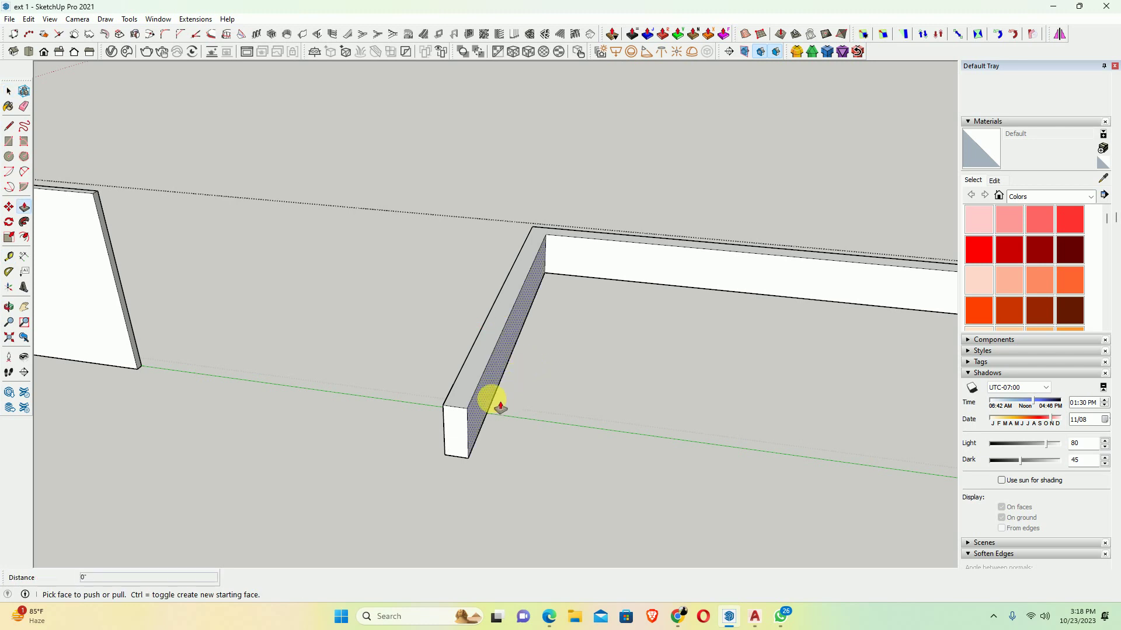
key("space")
scroll(484, 418, "up", 5)
scroll(858, 342, "down", 5)
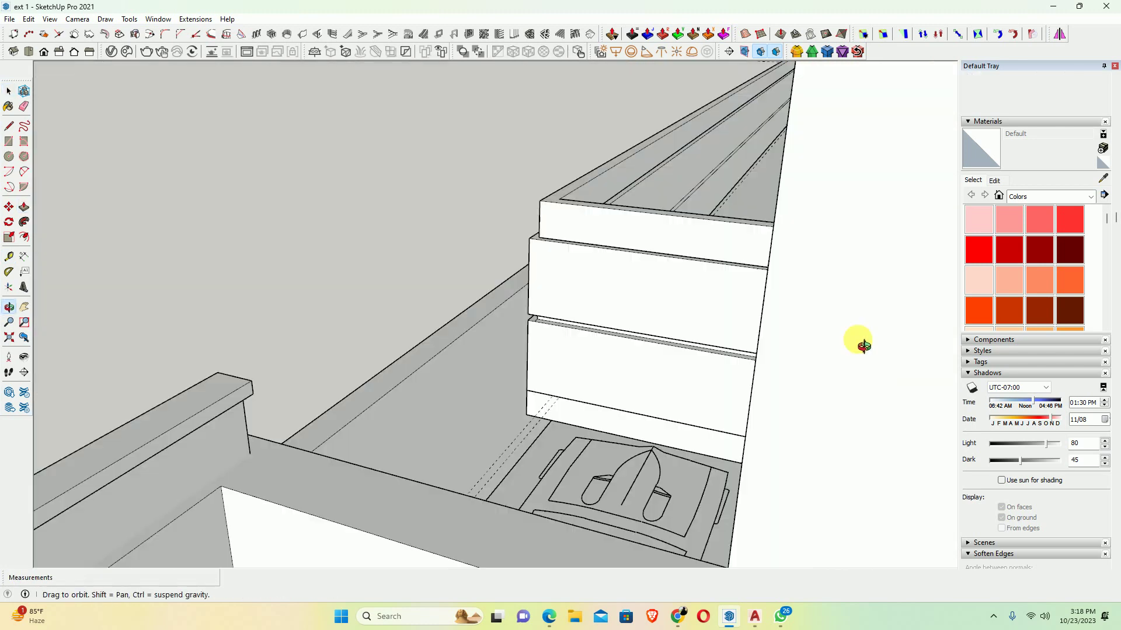
middle_click_drag(858, 343, 751, 295)
scroll(608, 249, "up", 3)
middle_click_drag(607, 249, 320, 293)
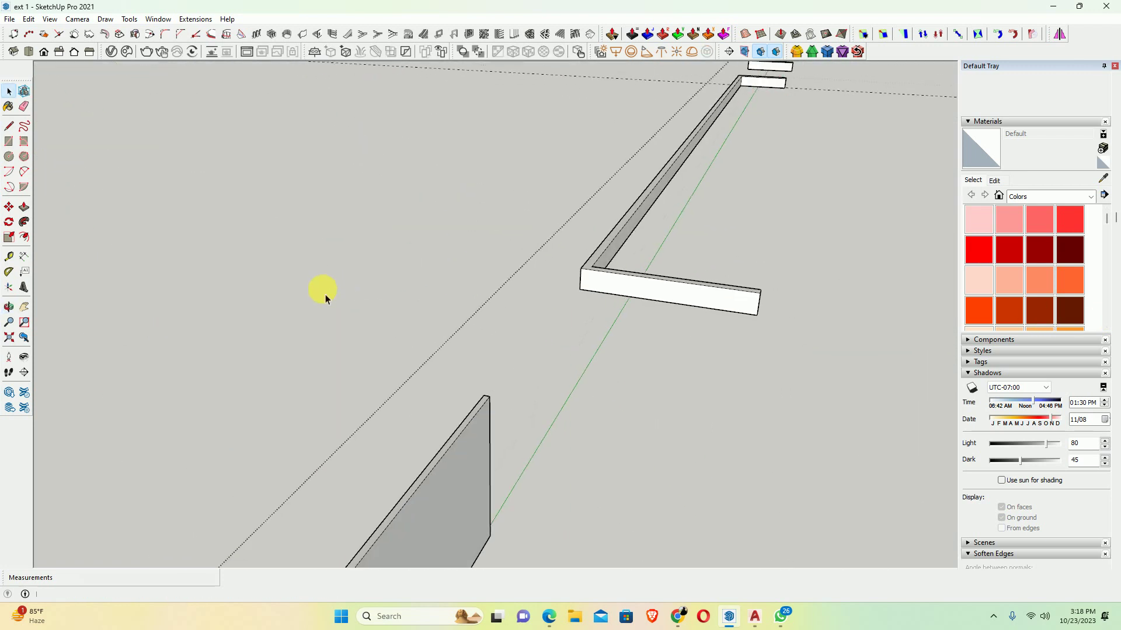
scroll(640, 270, "up", 3)
mouse_move(641, 270)
middle_mouse_down()
mouse_move(525, 287)
mouse_move(738, 340)
mouse_move(440, 283)
middle_mouse_up()
Push the wall corner's front face by a typed distance
key("p")
left_click(440, 285)
type("1 1/2\"")
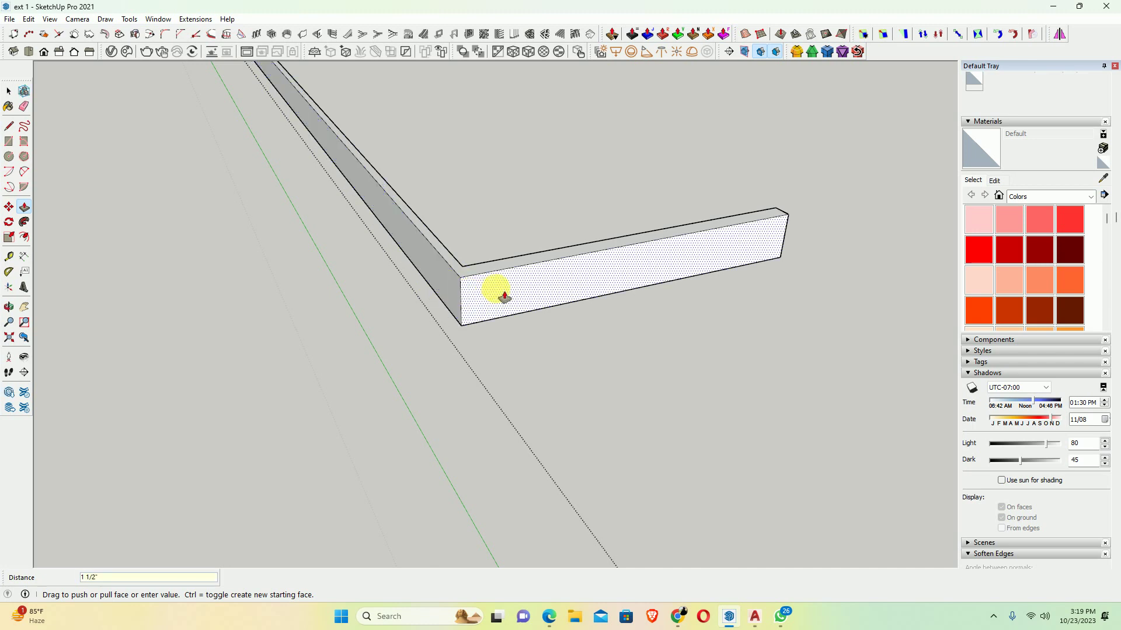
key("Return")
scroll(493, 280, "down", 3)
scroll(471, 350, "down", 3)
scroll(457, 413, "down", 2)
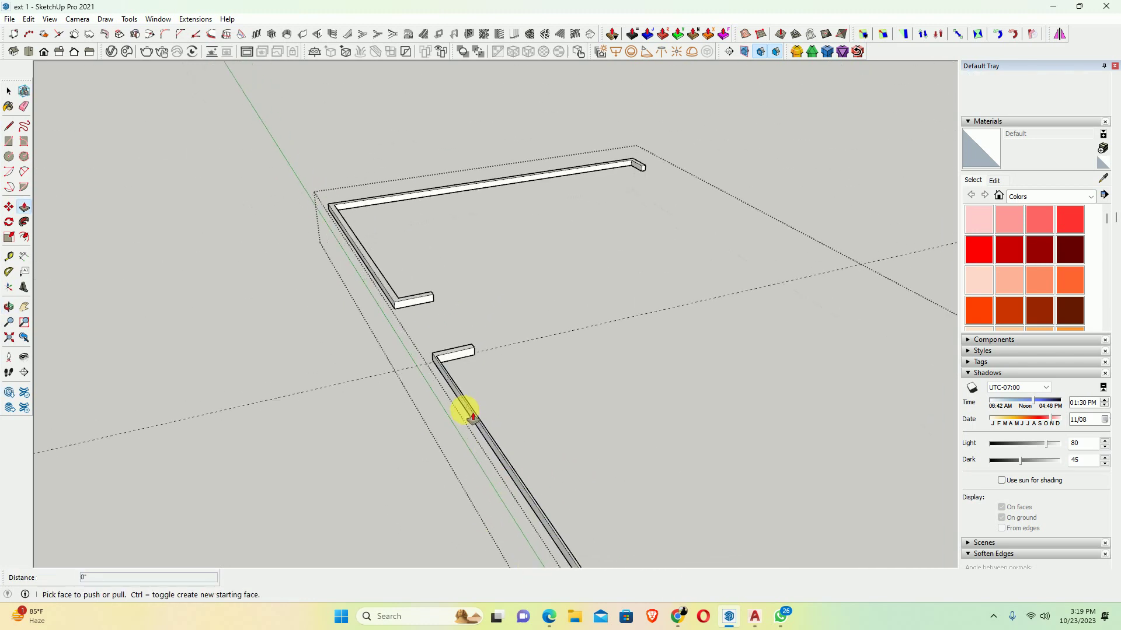
mouse_move(457, 413)
middle_mouse_down()
mouse_move(838, 401)
mouse_move(606, 404)
middle_mouse_up()
scroll(846, 408, "up", 3)
scroll(606, 404, "up", 2)
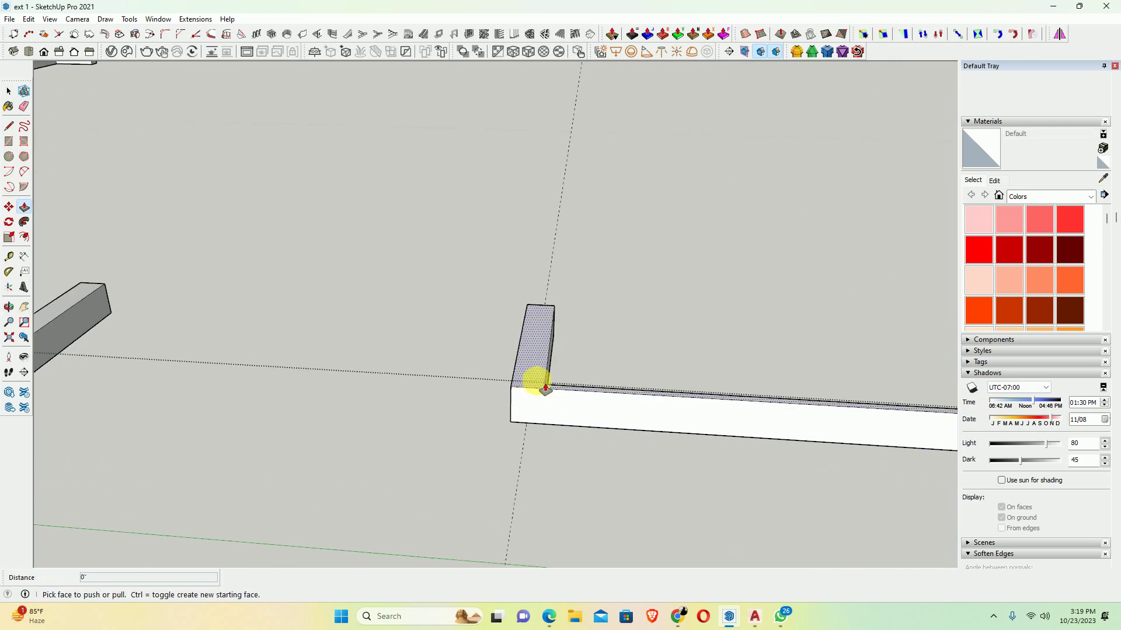
mouse_move(537, 383)
middle_mouse_down()
mouse_move(565, 403)
mouse_move(631, 400)
middle_mouse_up()
Push the wall's end face back slightly at the corner
key("t")
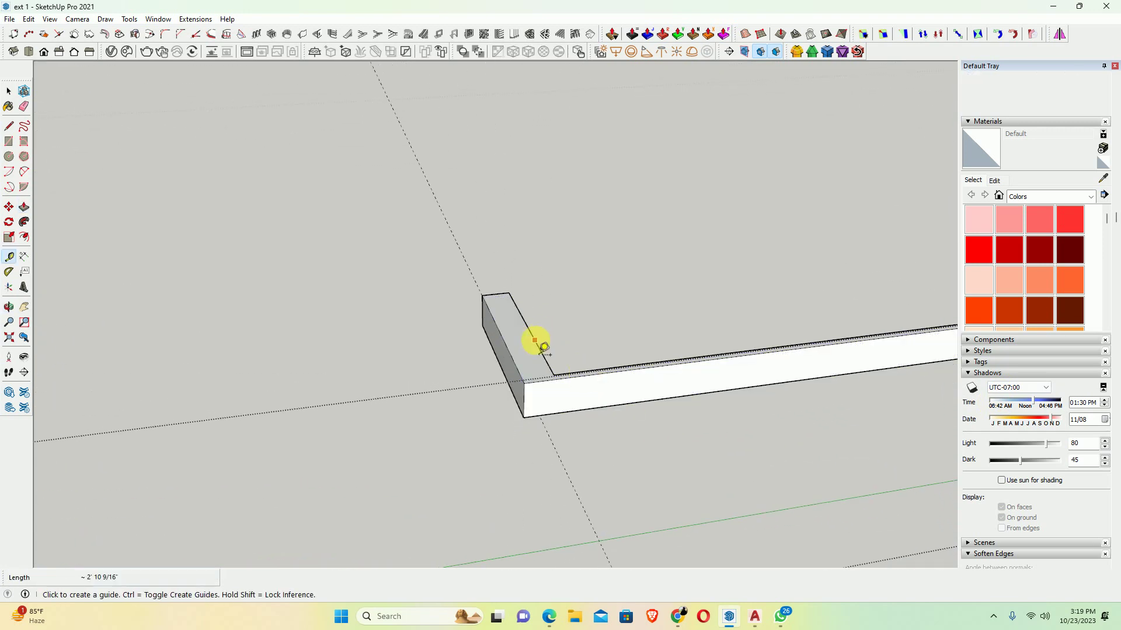
left_click(534, 341)
key("space")
key("p")
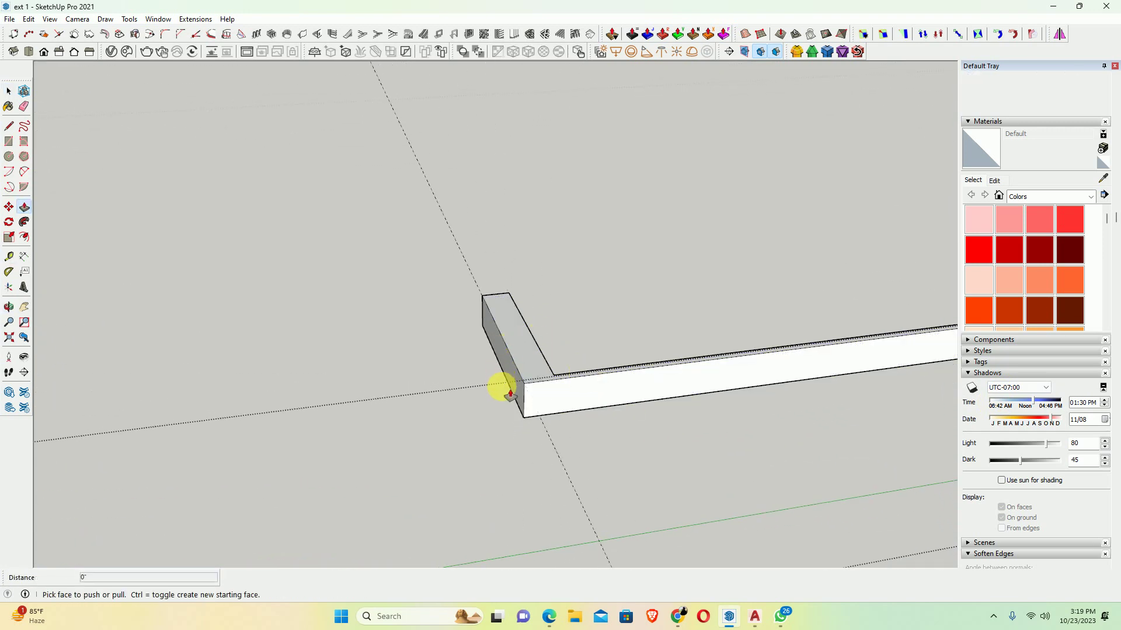
left_click_drag(519, 380, 523, 383)
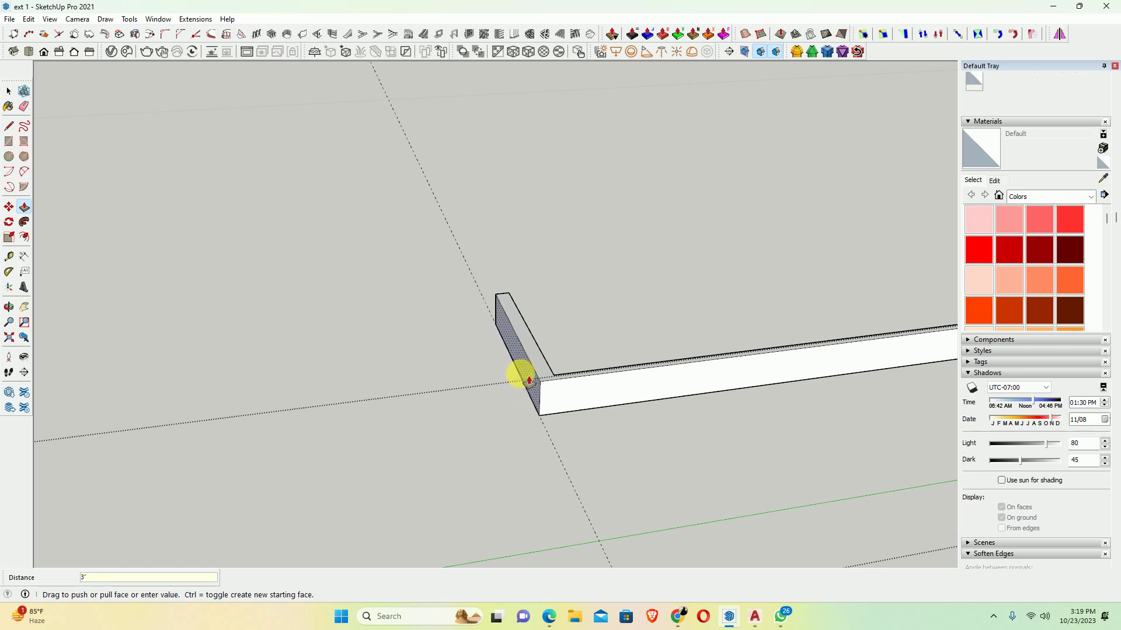
left_click(529, 380)
scroll(607, 383, "down", 5)
mouse_move(560, 375)
middle_mouse_down()
mouse_move(471, 415)
mouse_move(289, 387)
mouse_move(393, 389)
middle_mouse_up()
Zoom to the whole model and orbit to inspect the wall and bar ends
scroll(430, 355, "up", 2)
scroll(424, 395, "up", 1)
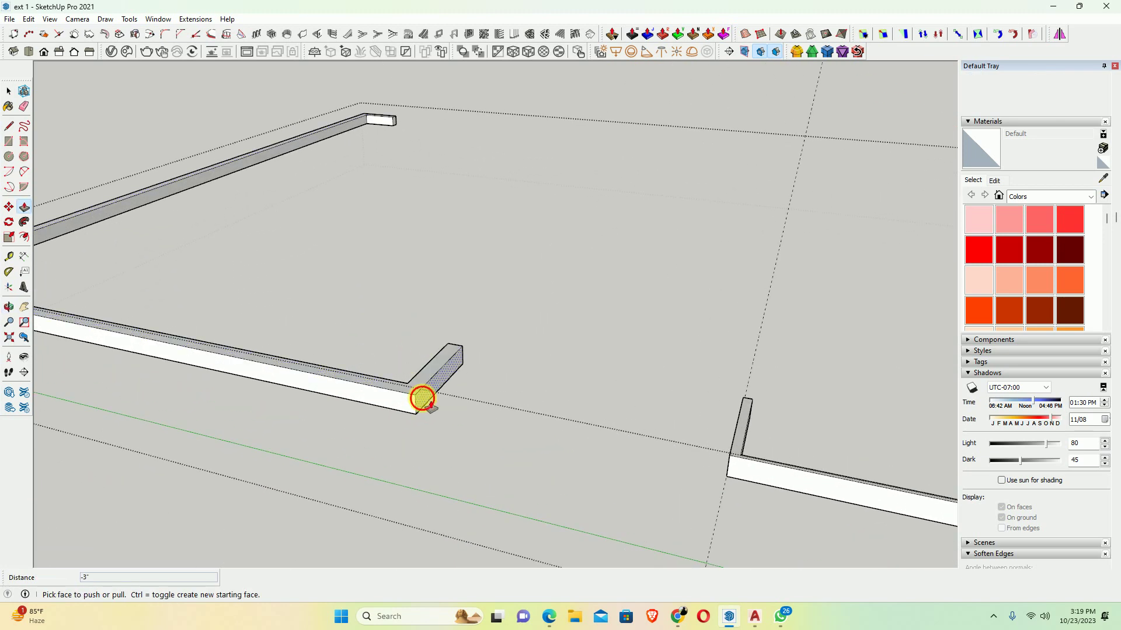
left_click(422, 399)
middle_click_drag(160, 265, 859, 352)
scroll(747, 336, "up", 3)
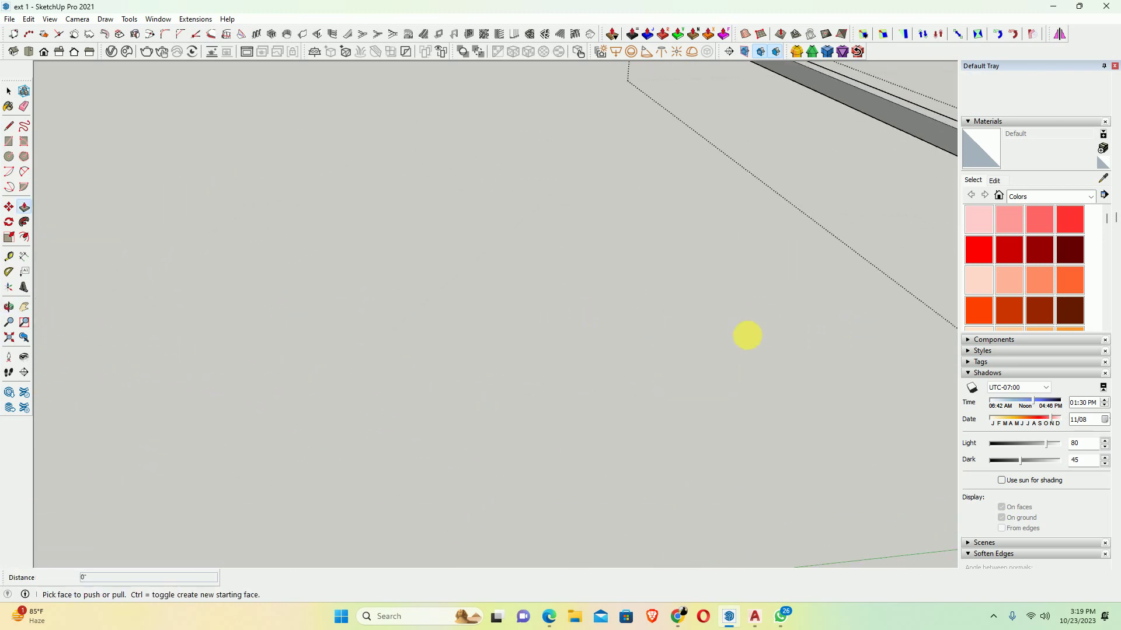
mouse_move(862, 113)
middle_mouse_down()
mouse_move(746, 100)
mouse_move(607, 466)
mouse_move(781, 252)
middle_mouse_up()
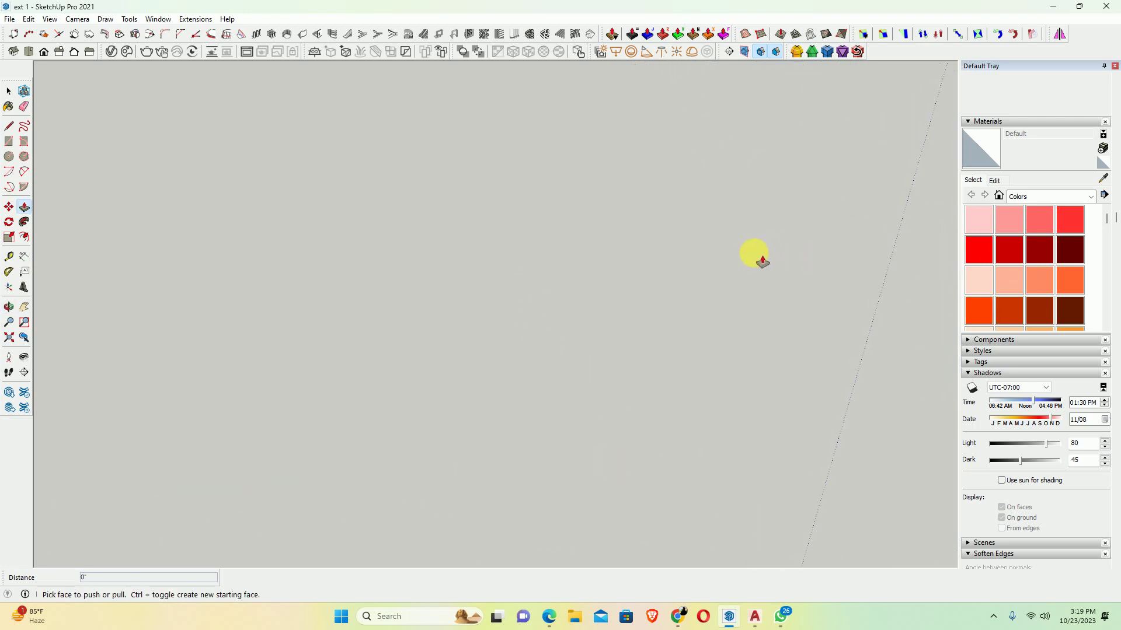
left_click(9, 339)
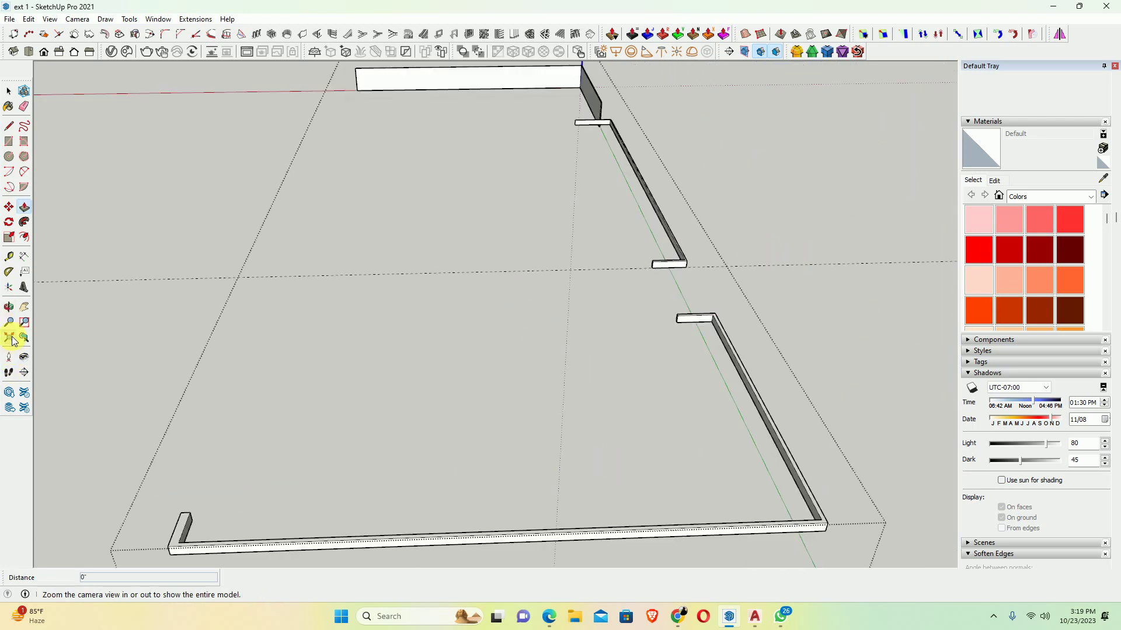
mouse_move(419, 309)
middle_mouse_down()
mouse_move(392, 380)
mouse_move(263, 358)
mouse_move(520, 325)
middle_mouse_up()
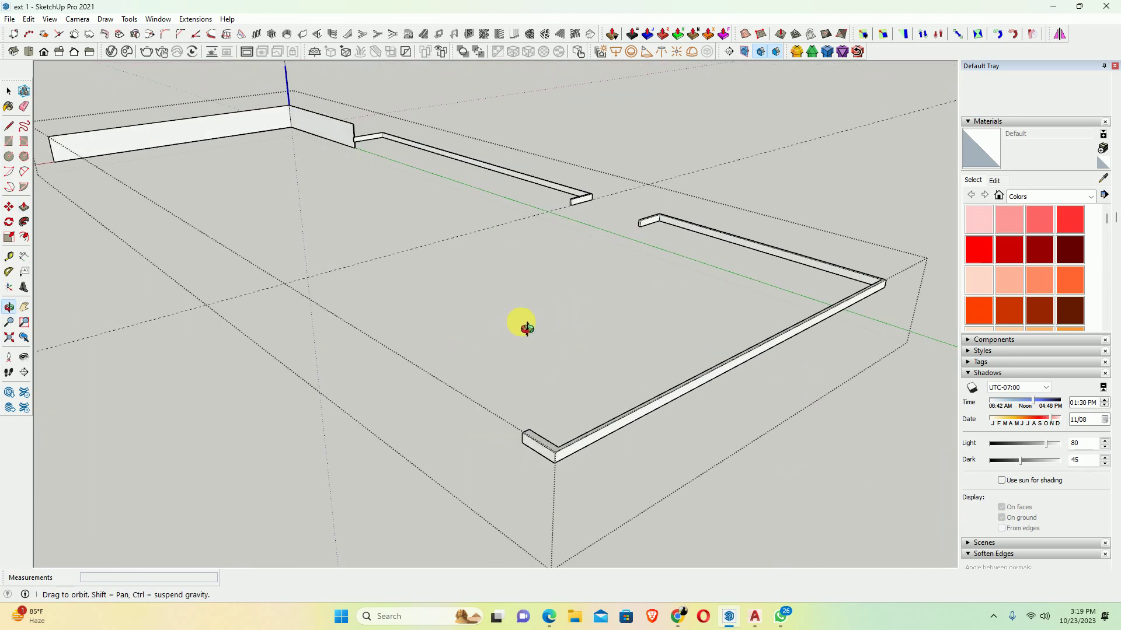
scroll(556, 454, "up", 3)
middle_click_drag(656, 380, 363, 440)
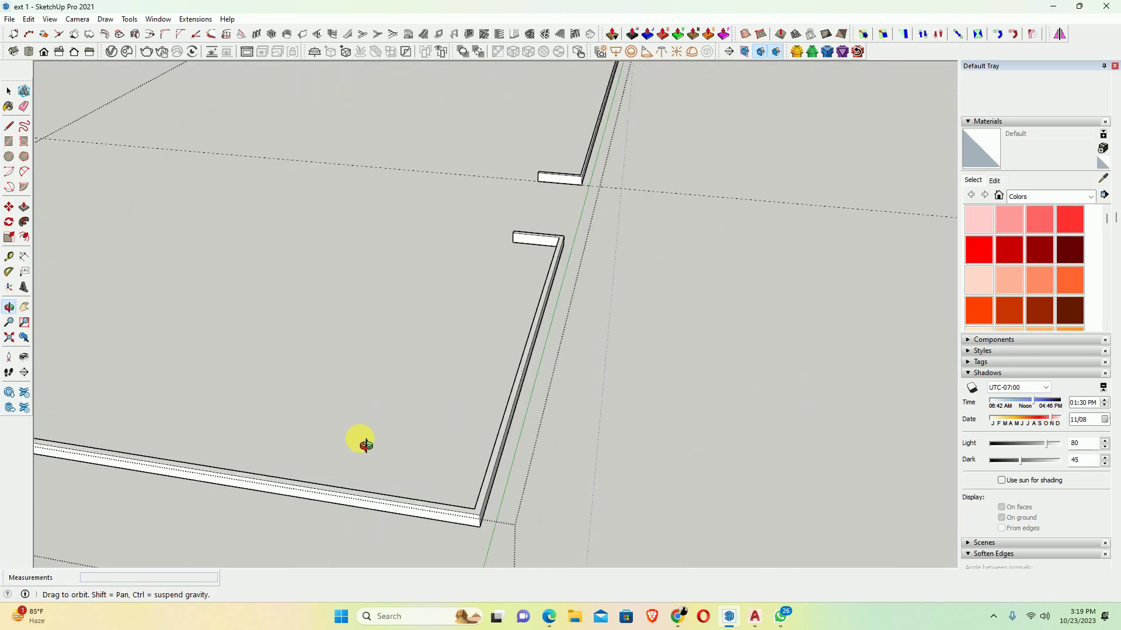
scroll(514, 258, "up", 5)
scroll(523, 256, "up", 3)
scroll(565, 215, "down", 5)
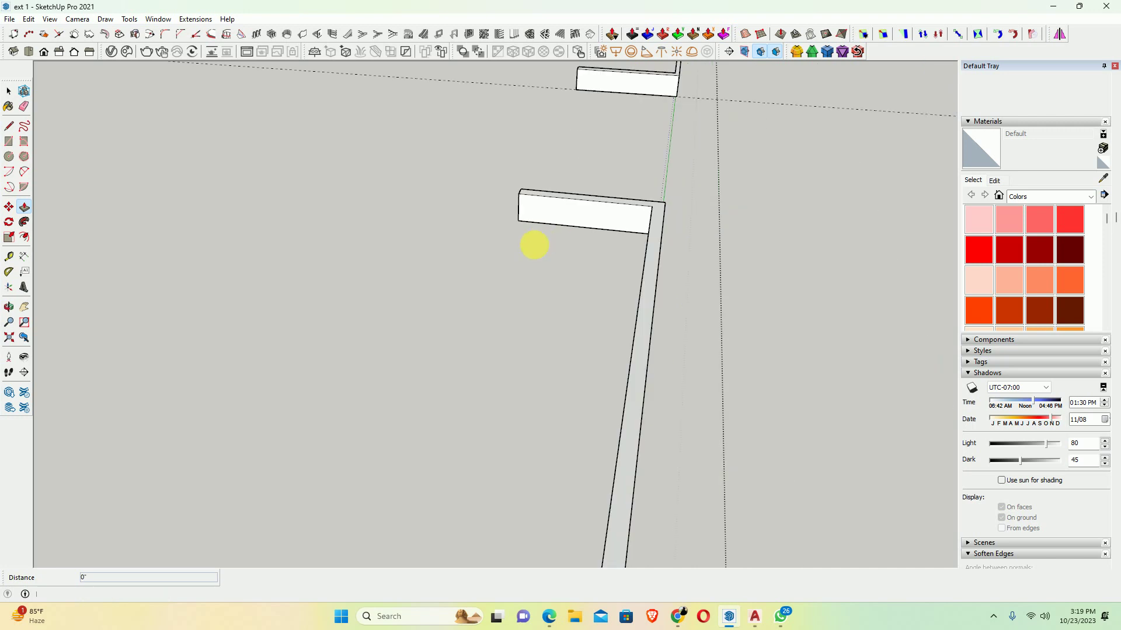
middle_click_drag(533, 243, 396, 455)
scroll(385, 470, "up", 3)
Thicken the band bar's top face by 1.5 inches
key("t")
scroll(401, 439, "up", 1)
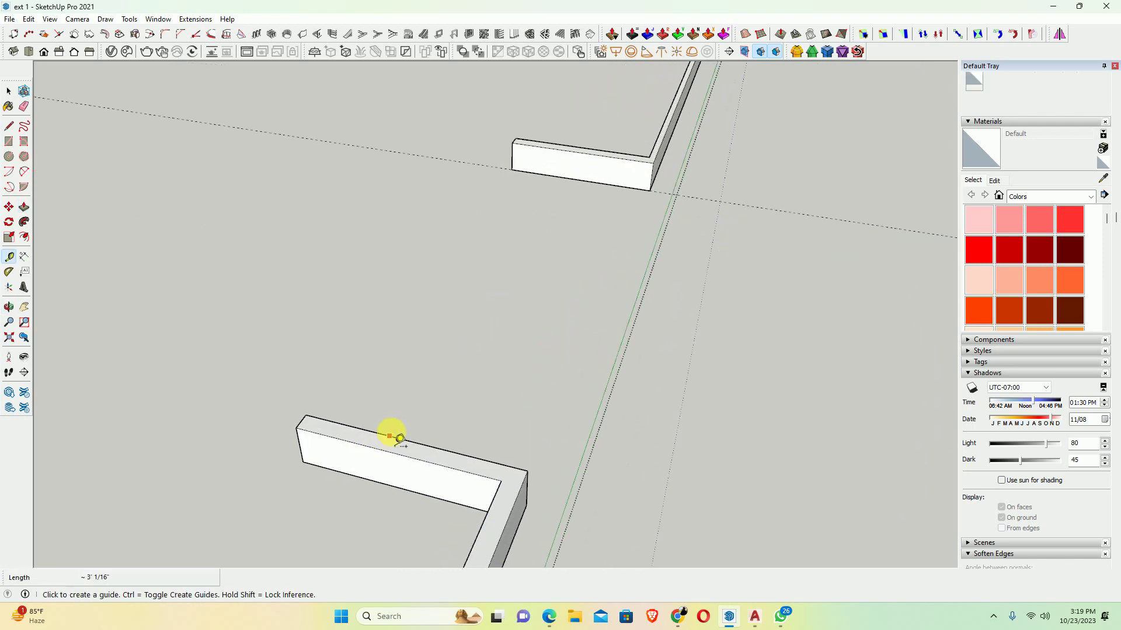
left_click(388, 436)
key("space")
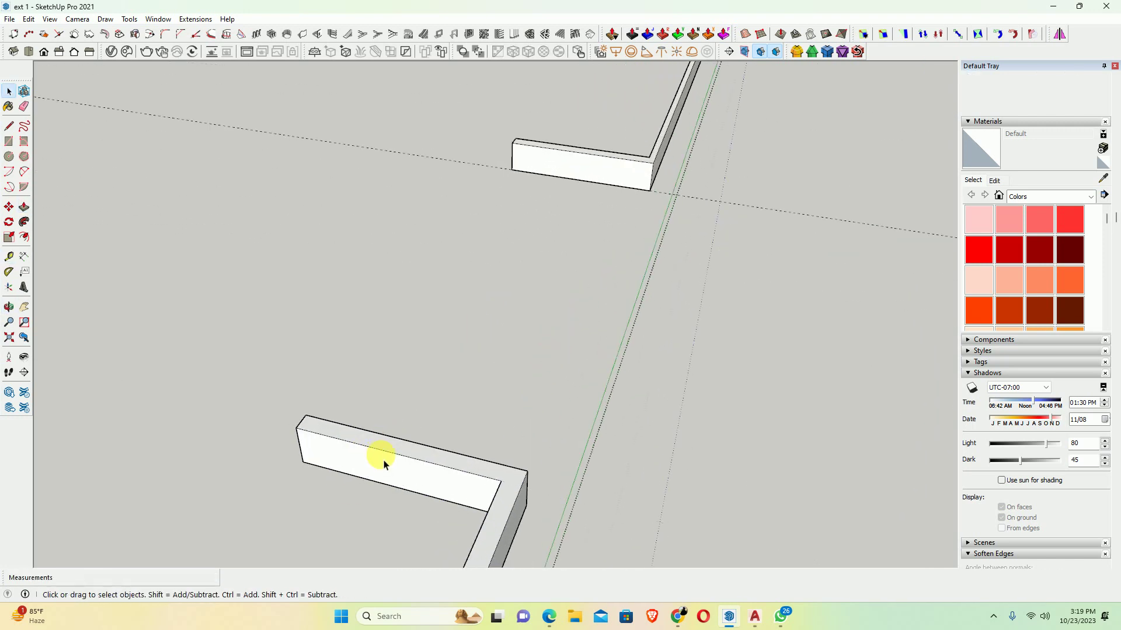
key("p")
left_click(387, 461)
type("1.5")
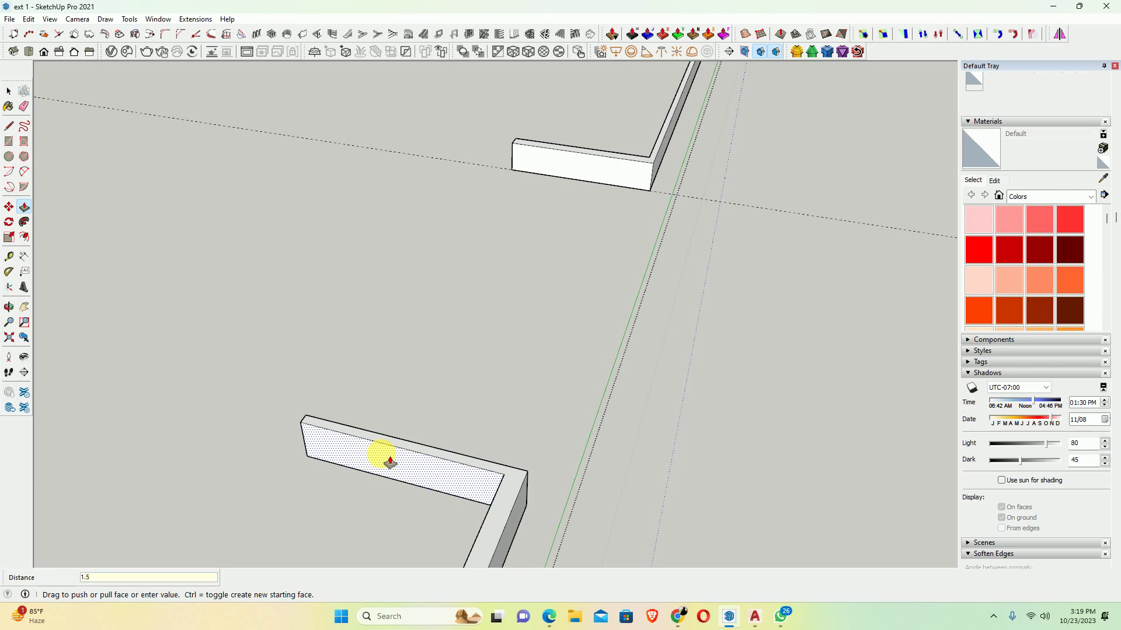
key("Return")
mouse_move(450, 508)
middle_mouse_down()
mouse_move(545, 475)
mouse_move(566, 426)
mouse_move(694, 399)
middle_mouse_up()
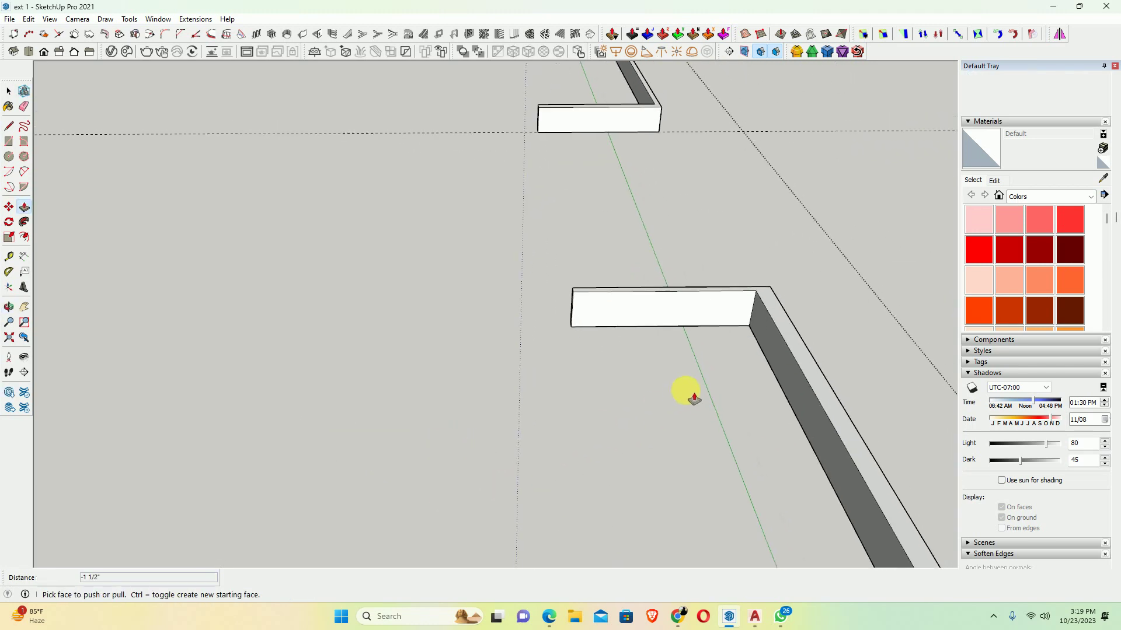
mouse_move(767, 343)
middle_mouse_down()
mouse_move(670, 415)
mouse_move(420, 498)
mouse_move(341, 450)
mouse_move(681, 400)
mouse_move(208, 470)
mouse_move(333, 323)
mouse_move(410, 302)
mouse_move(358, 250)
mouse_move(321, 340)
middle_mouse_up()
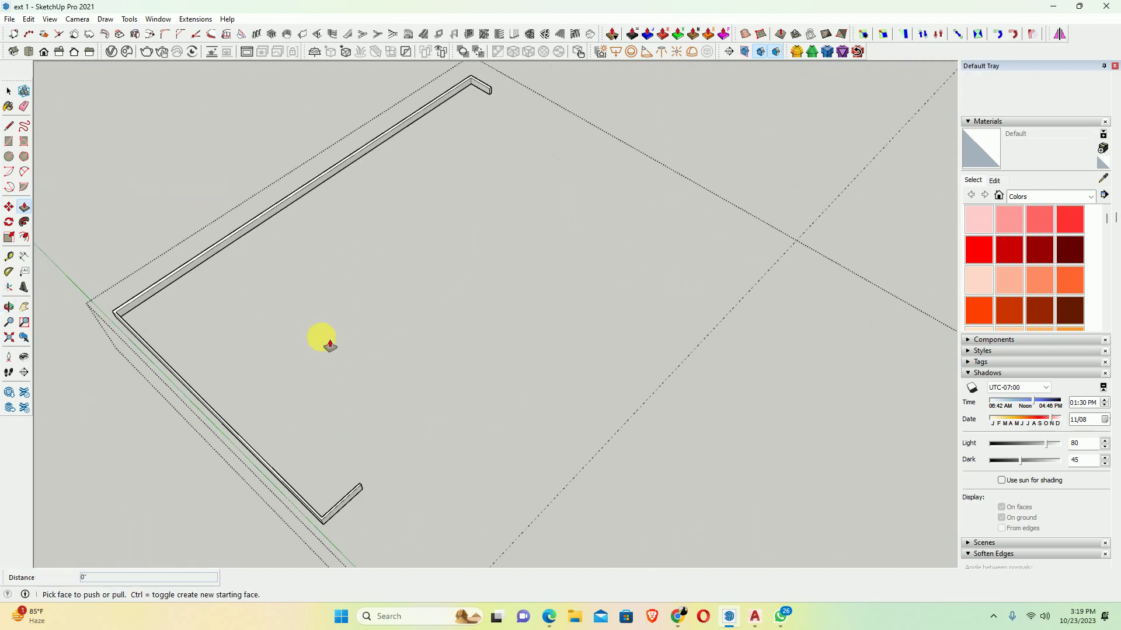
Raise the band frame upward and close the group to show the whole building
scroll(230, 300, "up", 3)
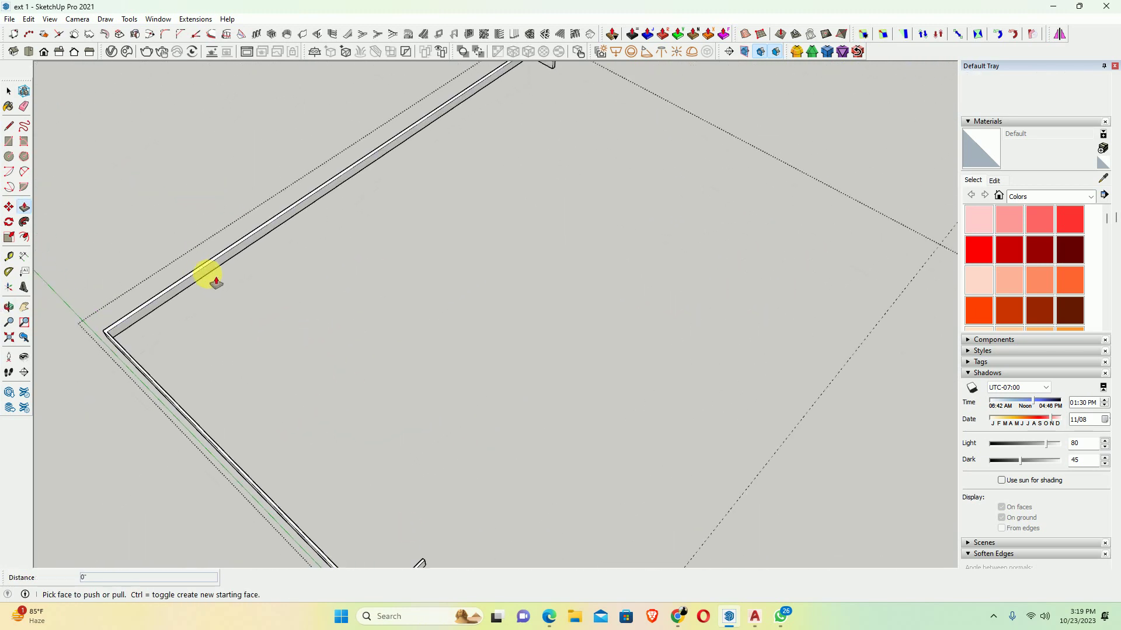
left_click(445, 175)
mouse_move(445, 176)
middle_mouse_down()
mouse_move(393, 270)
mouse_move(407, 297)
mouse_move(446, 255)
mouse_move(383, 332)
middle_mouse_up()
scroll(345, 358, "down", 2)
scroll(368, 361, "down", 2)
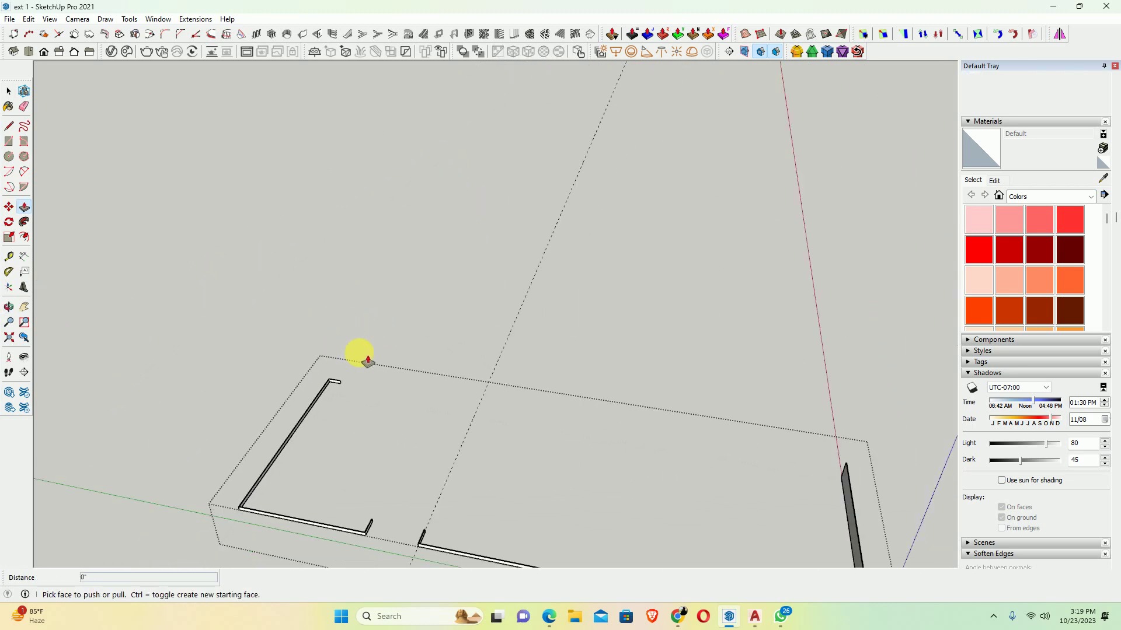
scroll(367, 359, "down", 3)
key("space")
key("Escape")
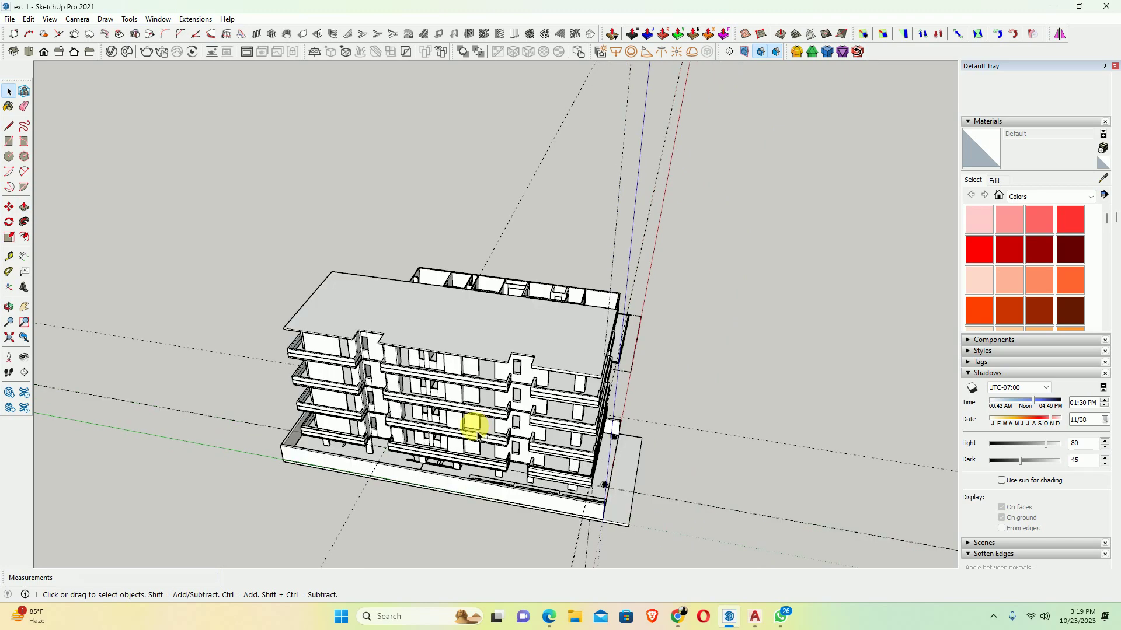
scroll(500, 483, "up", 2)
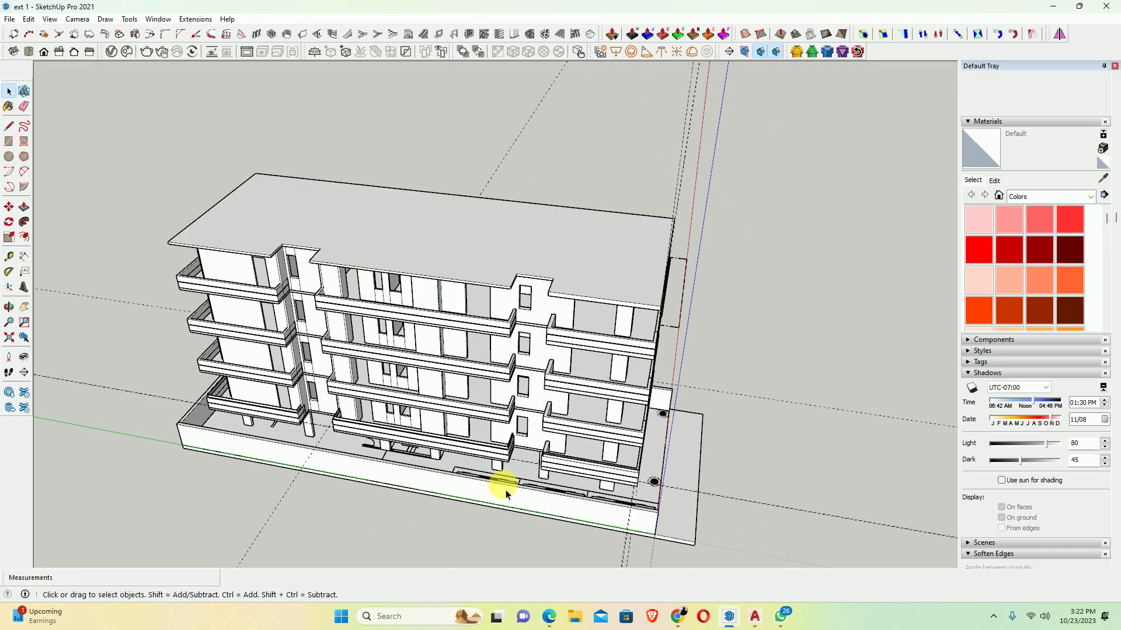
scroll(513, 453, "up", 5)
middle_click_drag(513, 453, 435, 433)
scroll(388, 375, "down", 3)
scroll(439, 469, "up", 3)
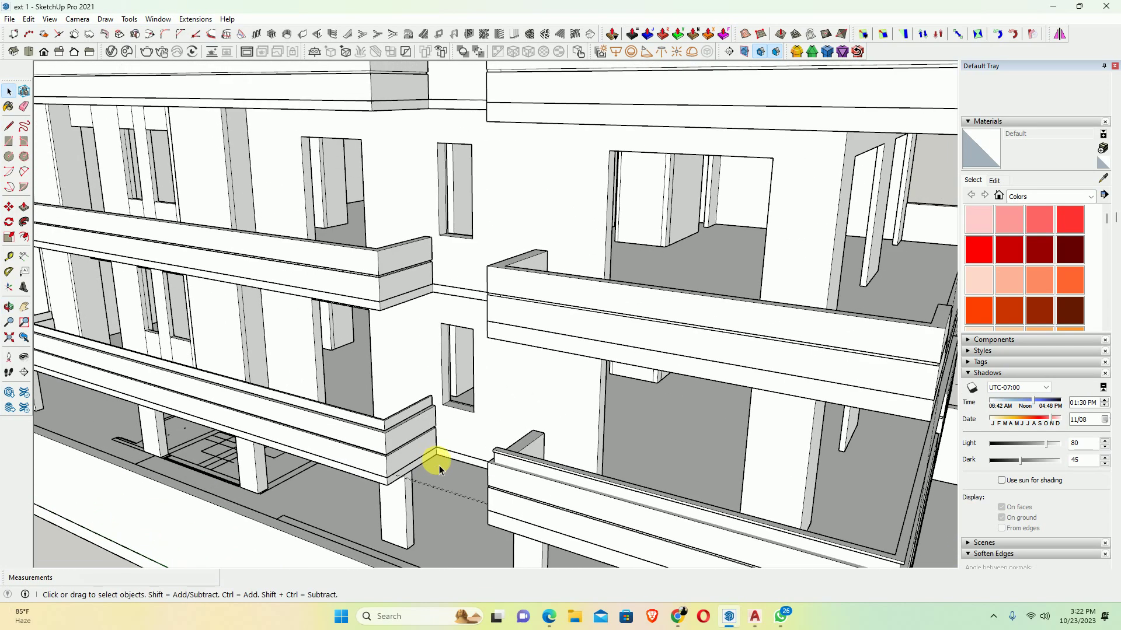
scroll(408, 426, "up", 2)
scroll(635, 492, "up", 3)
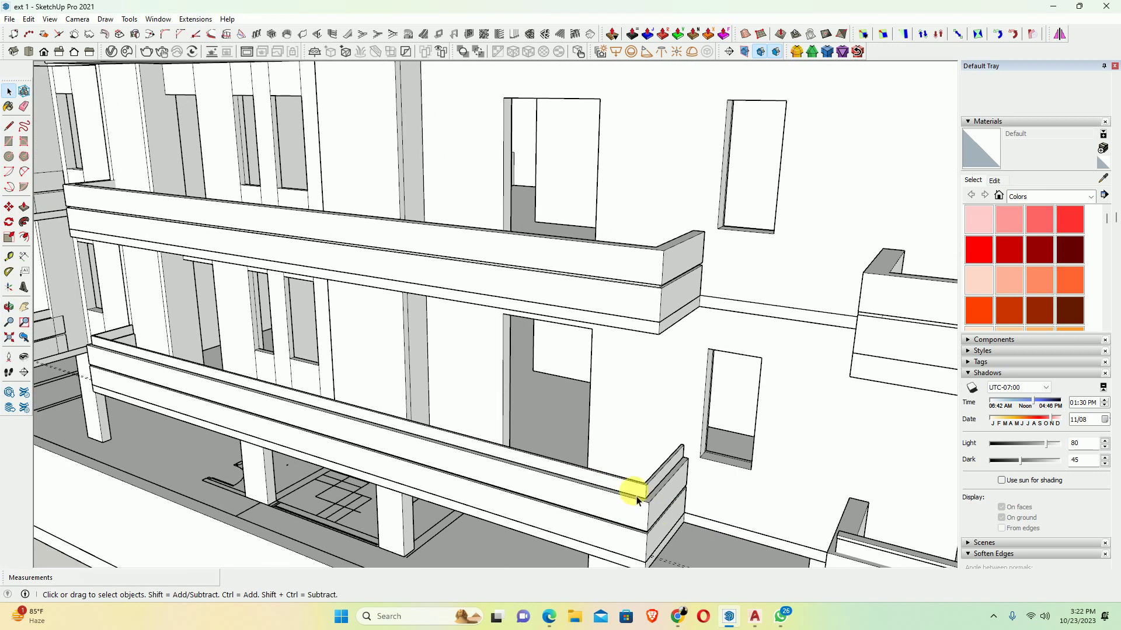
scroll(653, 492, "up", 2)
scroll(455, 443, "down", 2)
scroll(62, 363, "down", 3)
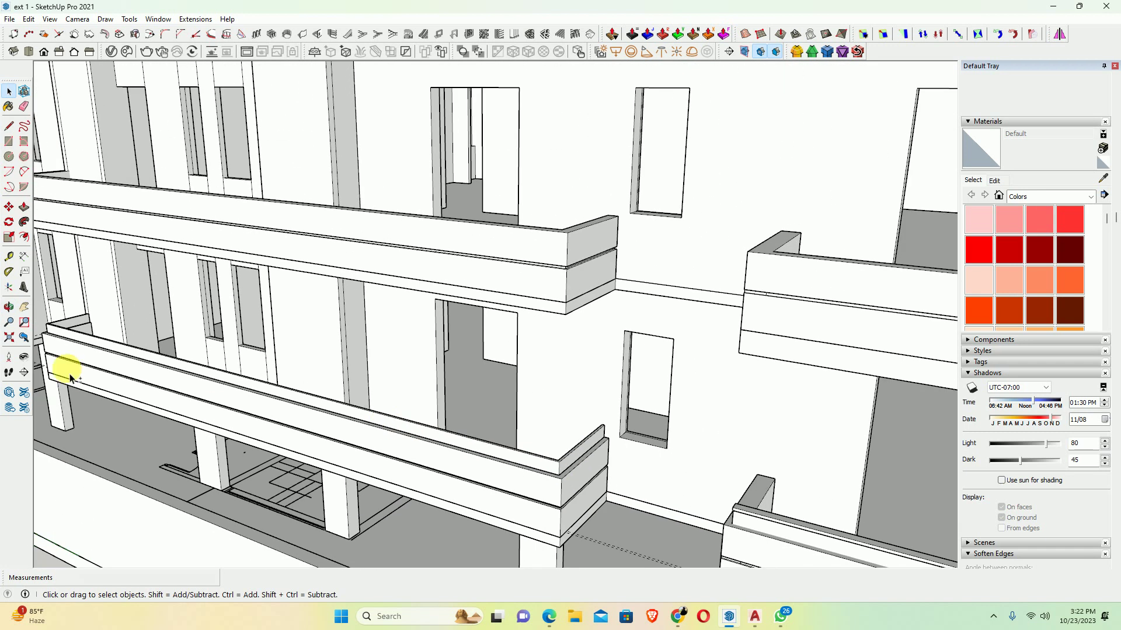
middle_click_drag(63, 363, 83, 362)
scroll(475, 458, "up", 3)
scroll(633, 475, "down", 3)
middle_click_drag(633, 476, 634, 496)
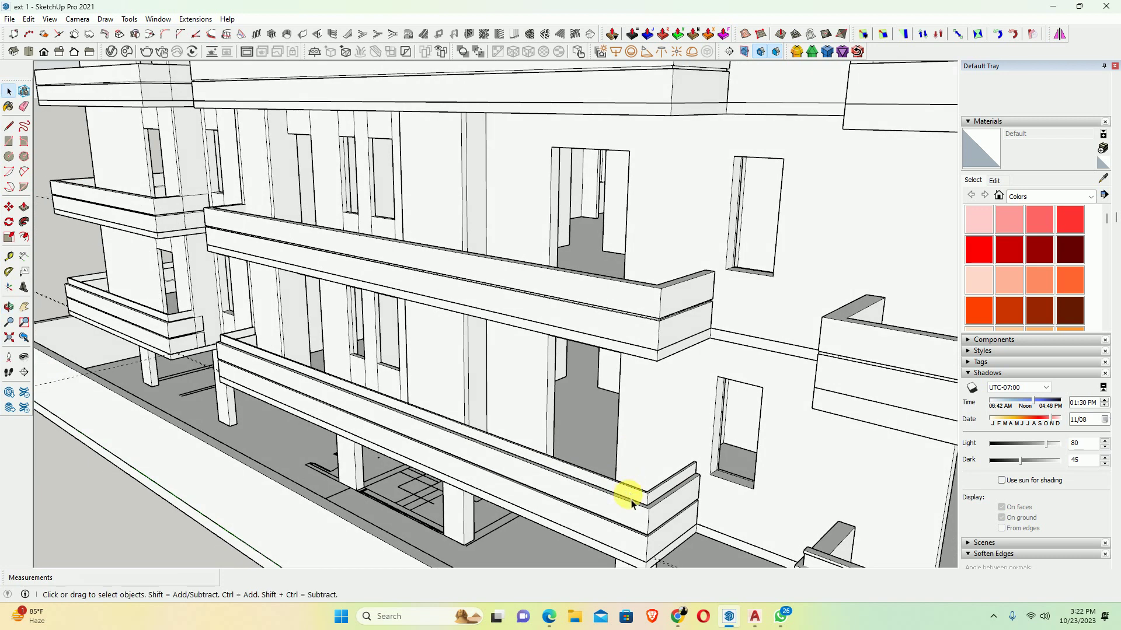
scroll(708, 508, "up", 2)
scroll(656, 478, "up", 2)
scroll(657, 478, "up", 2)
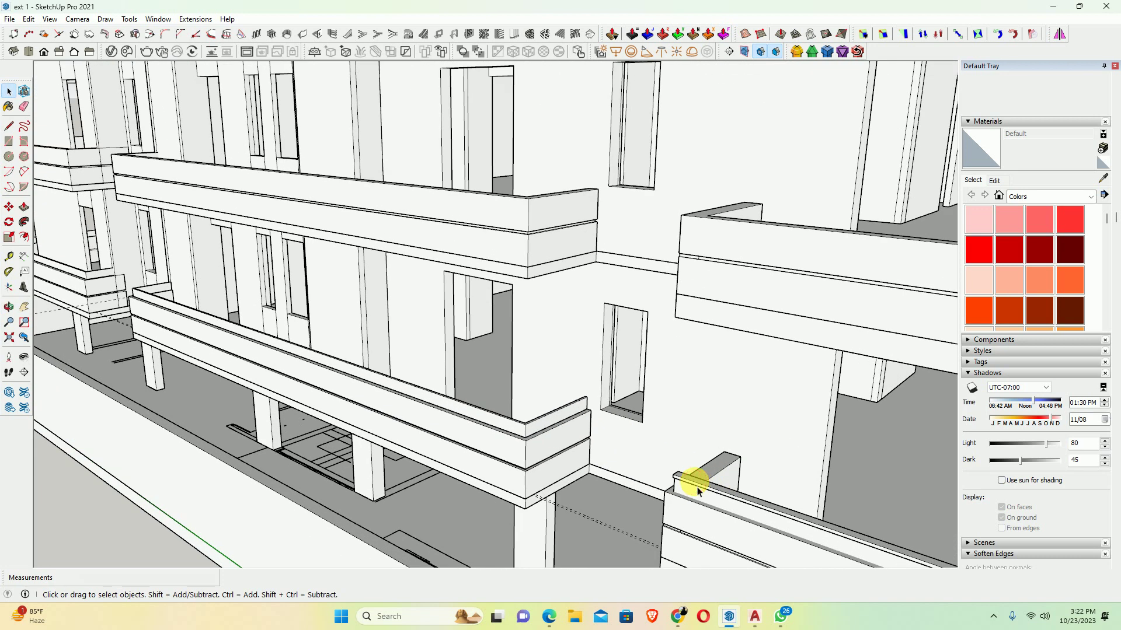
scroll(697, 487, "up", 3)
scroll(689, 478, "down", 1)
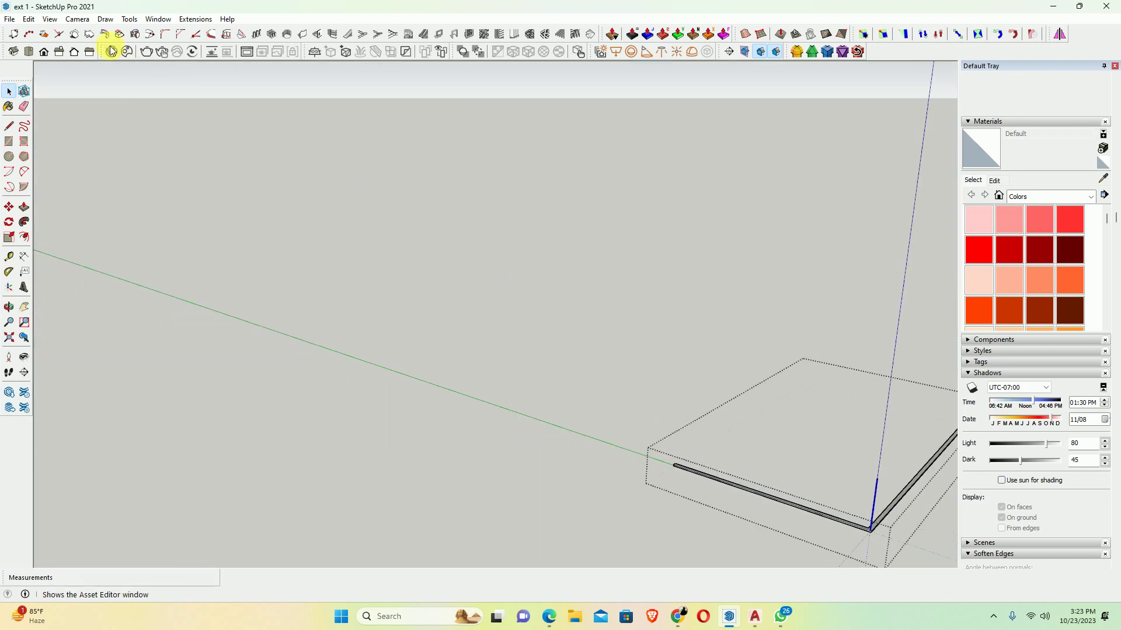
Paste the copied band outlines in place and push-pull them into strips
left_click(29, 20)
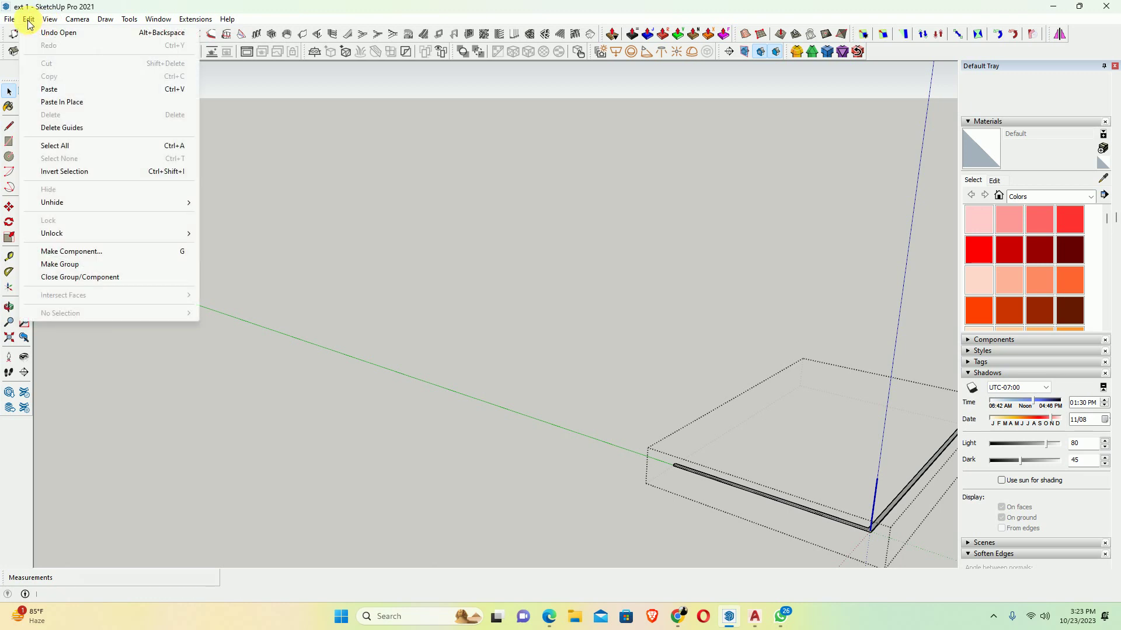
left_click(64, 103)
scroll(620, 441, "up", 2)
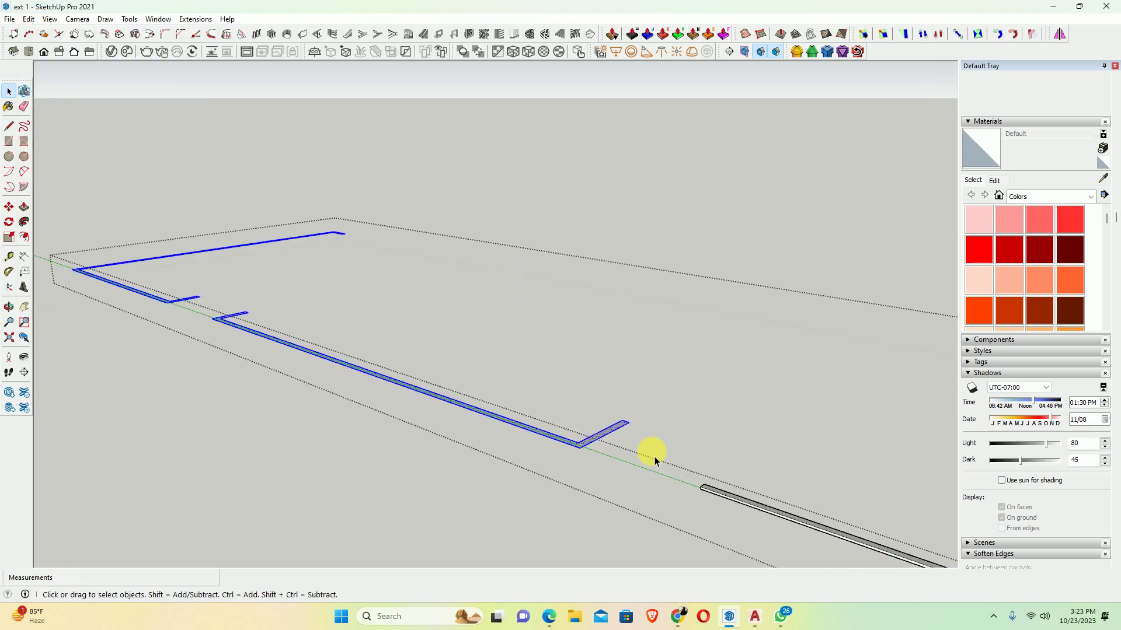
key("p")
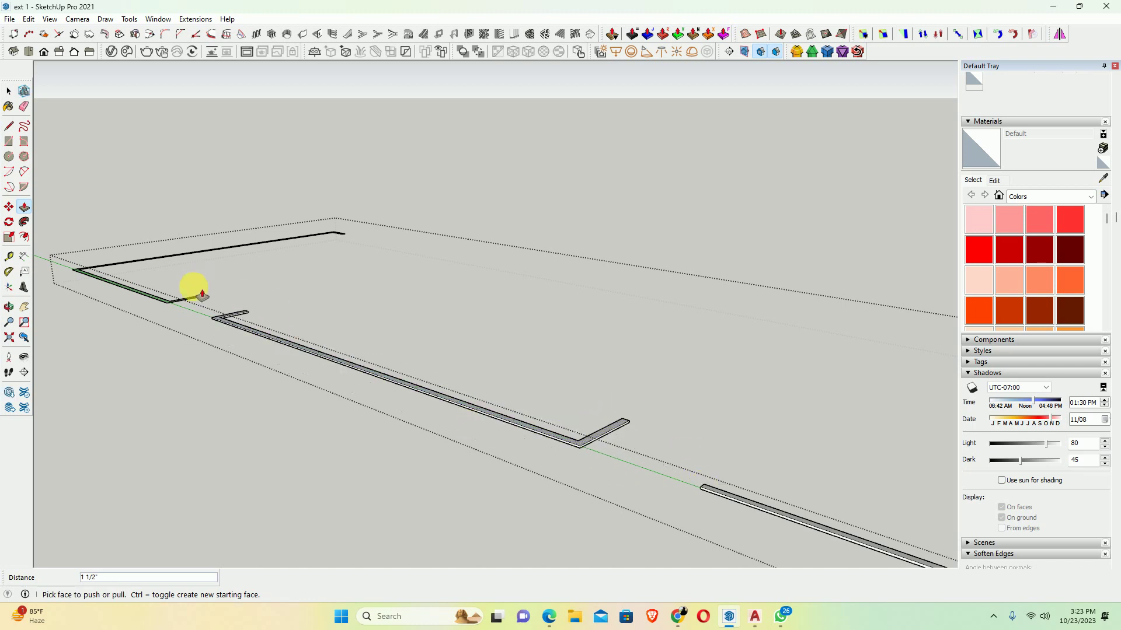
scroll(175, 296, "up", 1)
scroll(163, 305, "up", 1)
scroll(160, 301, "up", 1)
scroll(188, 302, "down", 1)
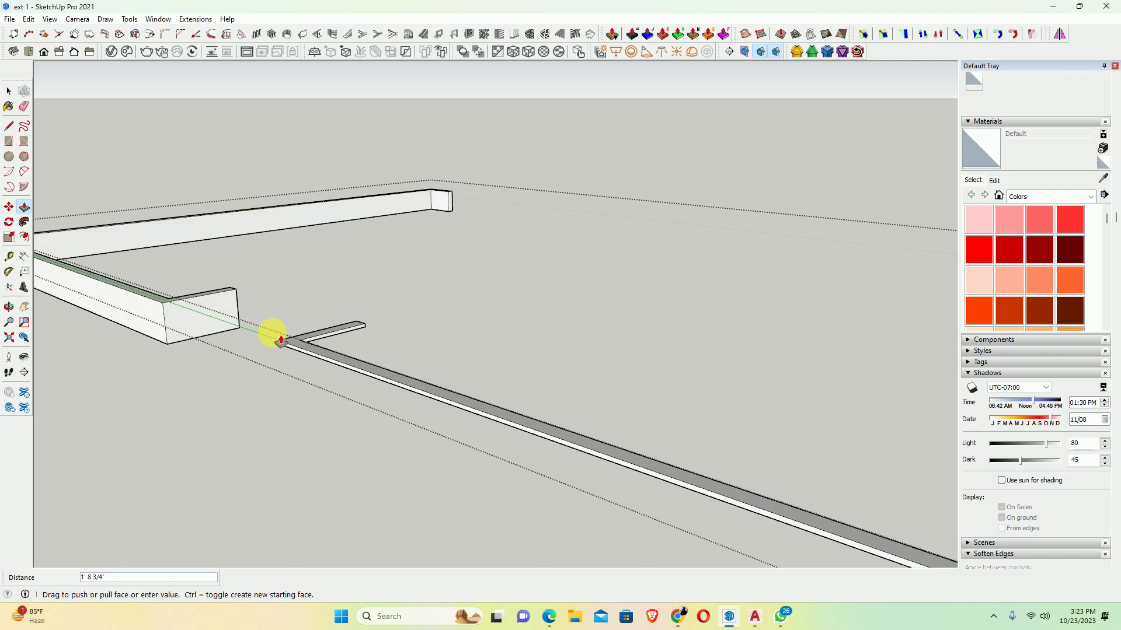
key("space")
scroll(304, 273, "down", 10)
scroll(307, 260, "down", 2)
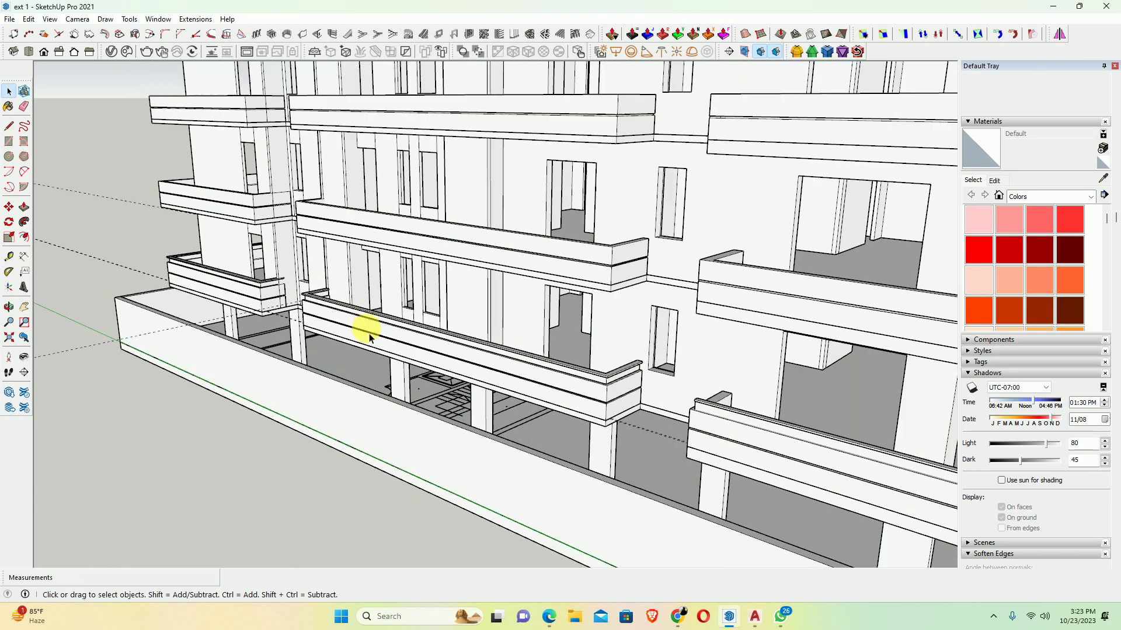
Open the balcony group for editing and orbit close to the band strip's corner
mouse_move(363, 327)
middle_mouse_down()
mouse_move(320, 280)
mouse_move(239, 248)
middle_mouse_up()
scroll(283, 288, "up", 3)
scroll(508, 343, "up", 3)
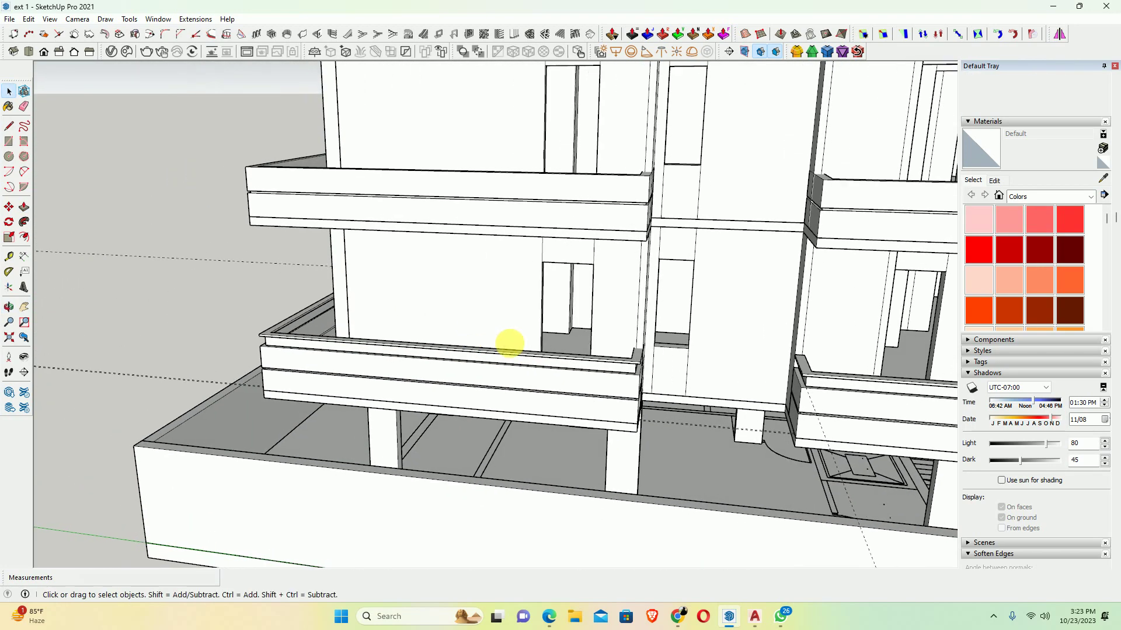
scroll(470, 325, "up", 2)
scroll(546, 371, "up", 3)
scroll(545, 370, "down", 3)
scroll(496, 388, "down", 1)
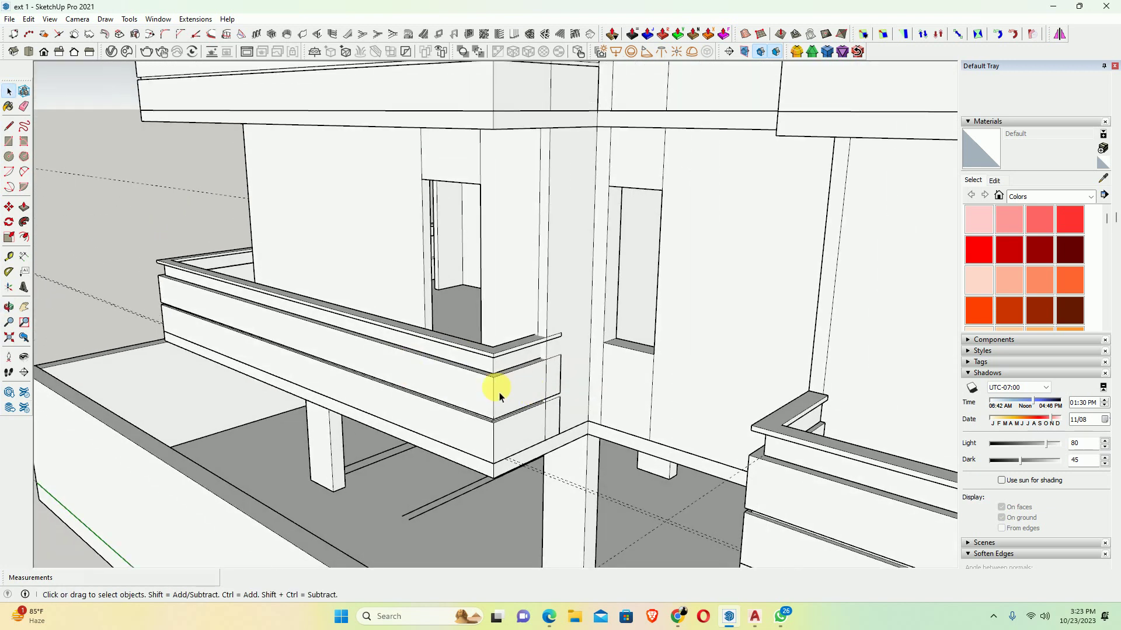
double_click(510, 392)
middle_click_drag(577, 387, 362, 375)
scroll(746, 352, "up", 3)
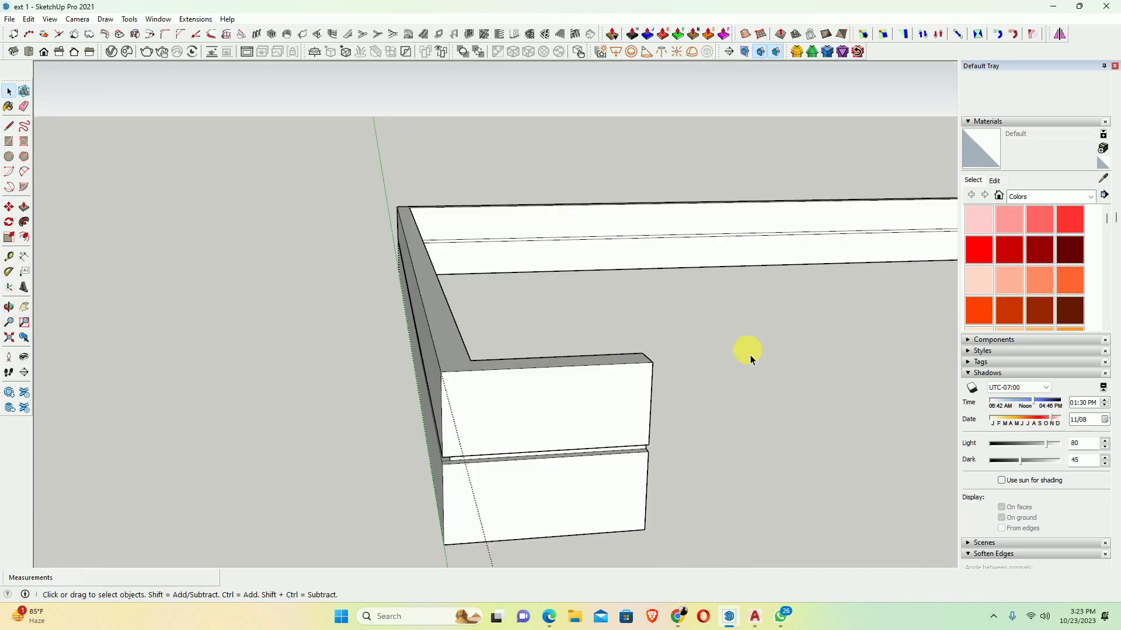
middle_click_drag(746, 352, 648, 373)
scroll(635, 376, "down", 2)
scroll(635, 377, "down", 2)
mouse_move(783, 388)
middle_mouse_down()
mouse_move(645, 365)
mouse_move(675, 425)
mouse_move(958, 433)
mouse_move(893, 430)
middle_mouse_up()
Push-pull the balcony band's end face at the corner by 3 5/8"
key("p")
left_click(852, 457)
scroll(889, 432, "up", 3)
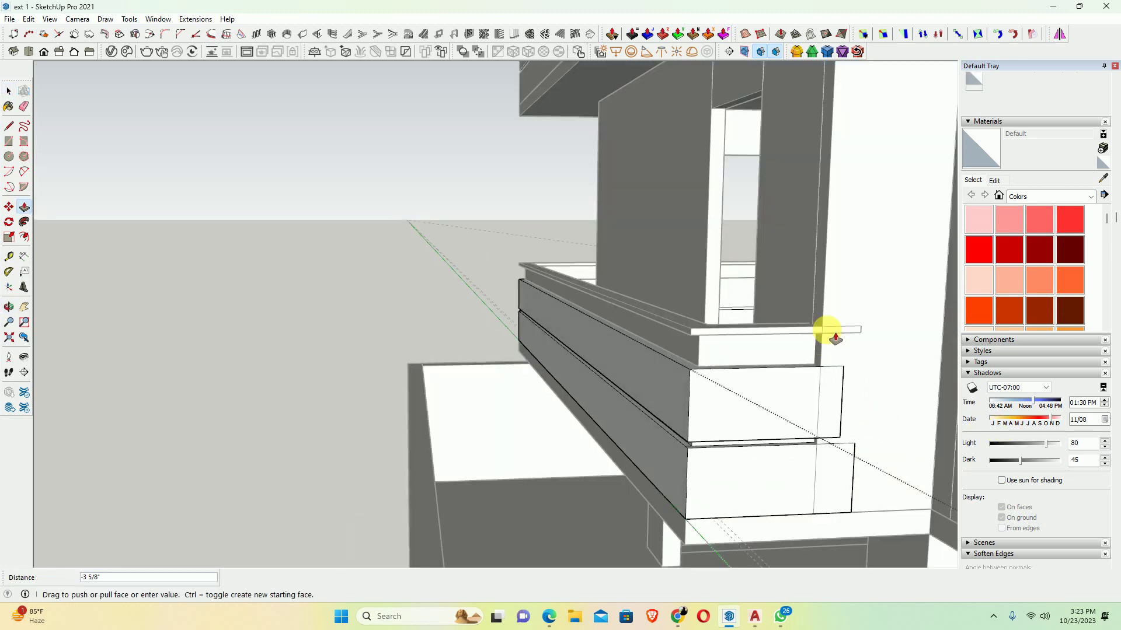
left_click(781, 379)
key("space")
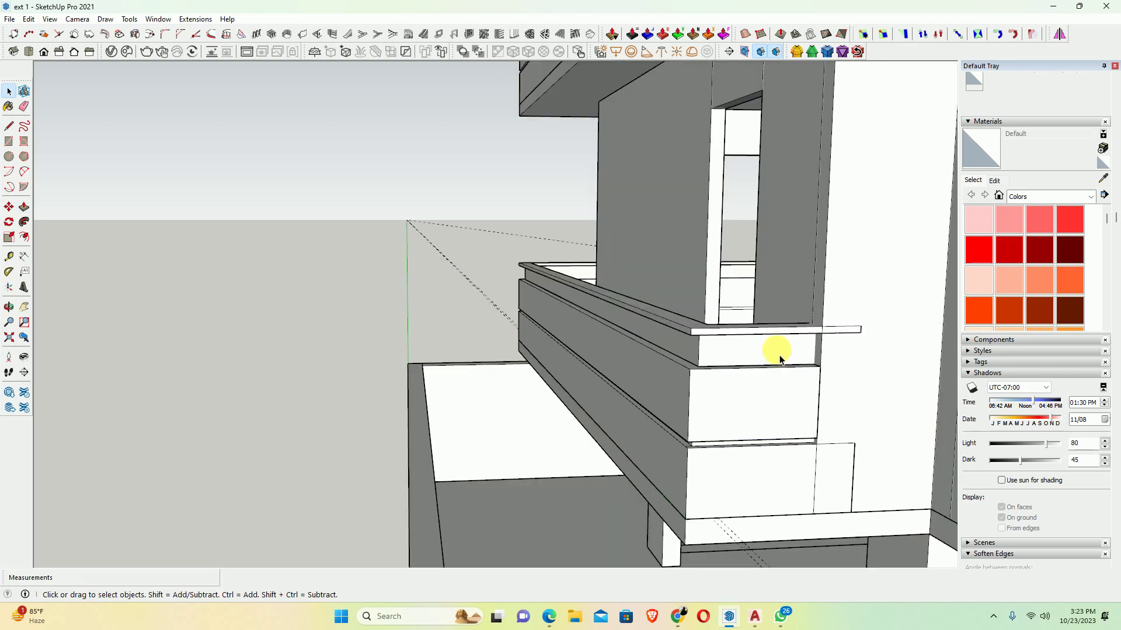
Select and open the top ledge group for editing
left_click(782, 333)
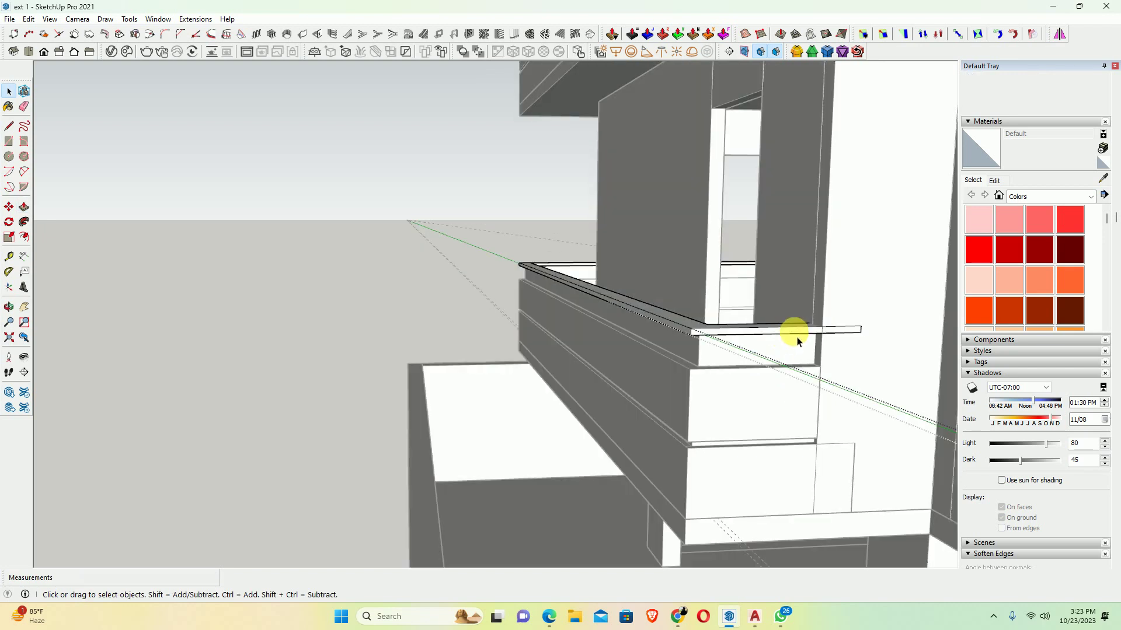
double_click(791, 330)
mouse_move(838, 333)
middle_mouse_down()
mouse_move(656, 338)
mouse_move(772, 379)
middle_mouse_up()
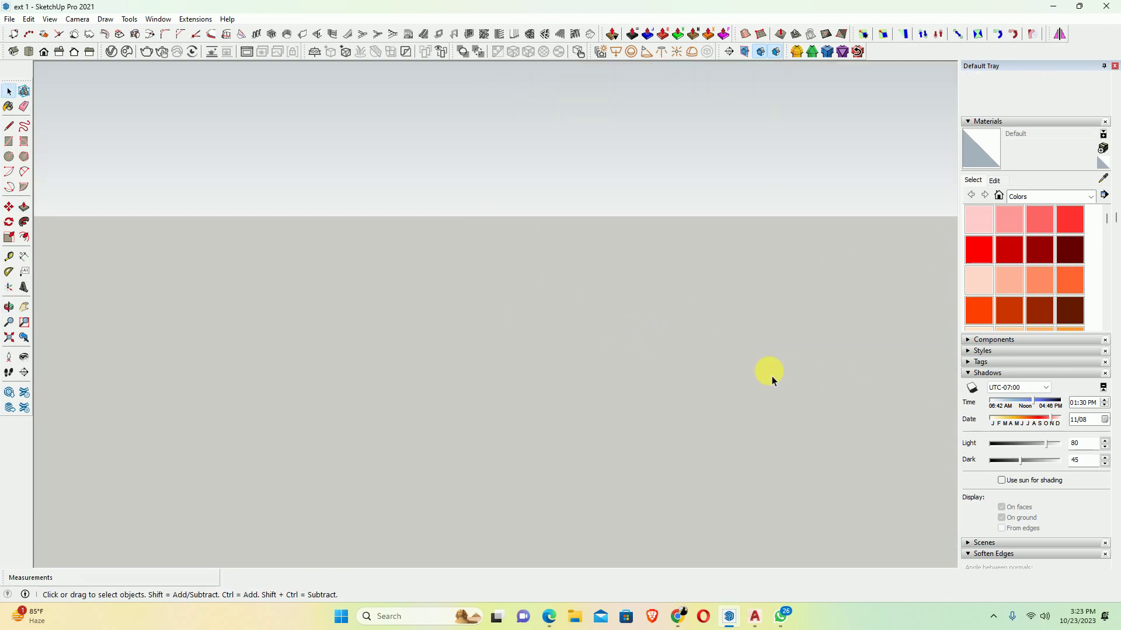
Zoom to the full wall ledge and push the lower block's end face with Push/Pull
left_click(10, 339)
scroll(408, 330, "up", 3)
scroll(446, 375, "up", 3)
scroll(677, 201, "up", 4)
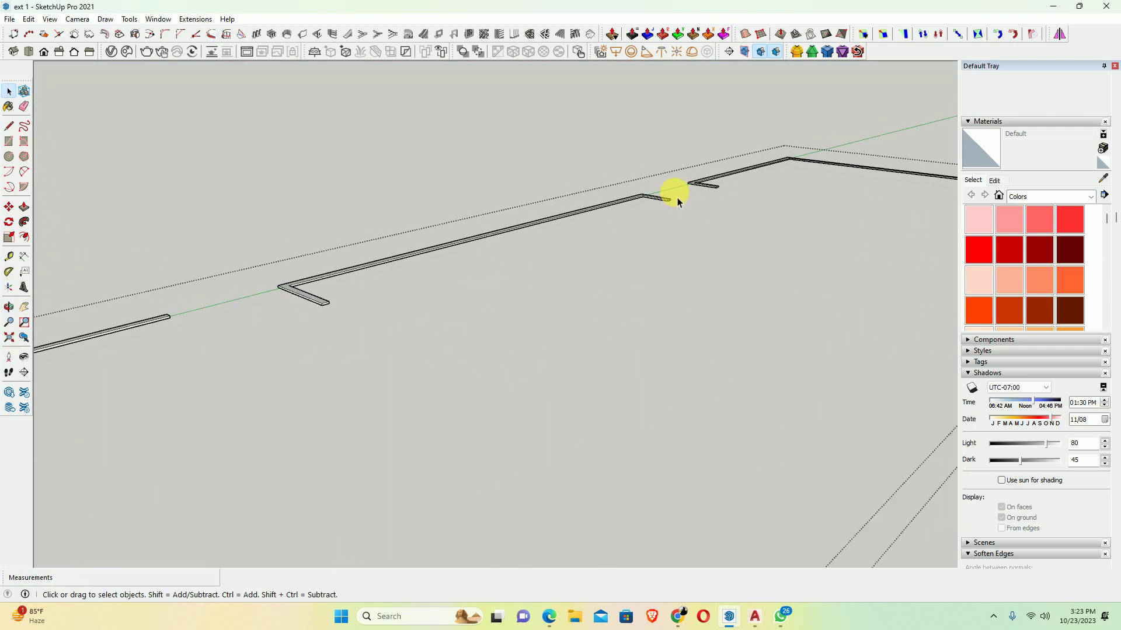
scroll(677, 201, "up", 2)
scroll(697, 208, "up", 4)
key("p")
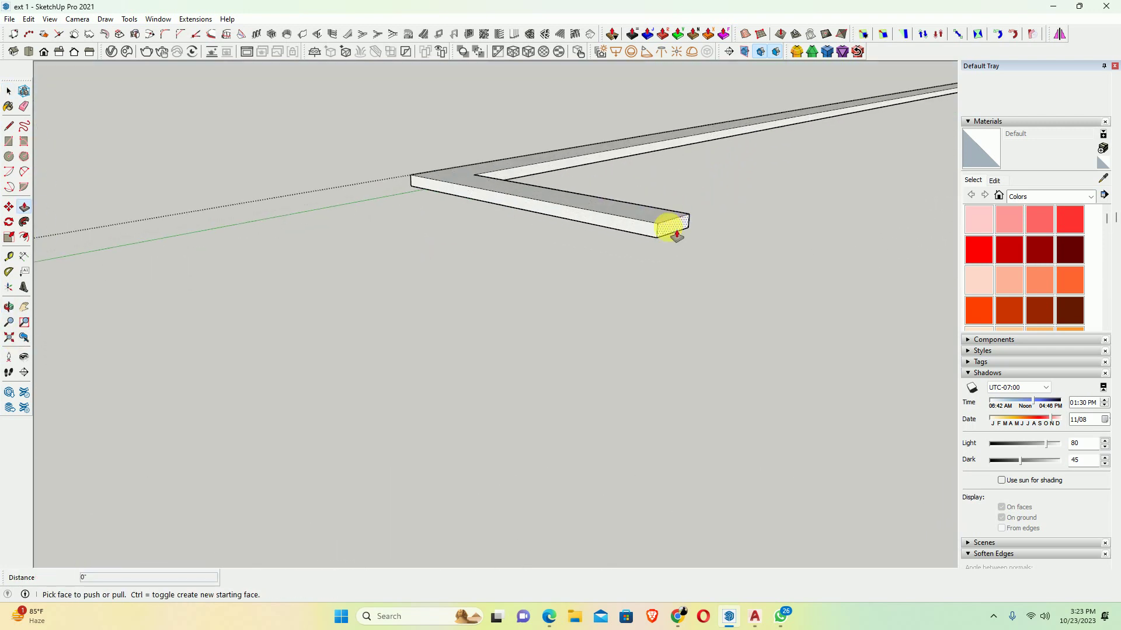
mouse_move(633, 234)
middle_mouse_down()
mouse_move(635, 275)
mouse_move(628, 235)
mouse_move(514, 253)
mouse_move(577, 217)
mouse_move(617, 278)
mouse_move(680, 195)
middle_mouse_up()
key("space")
From a low view, pull the lower block's end back flush with the upper block
scroll(490, 263, "up", 5)
scroll(608, 275, "up", 2)
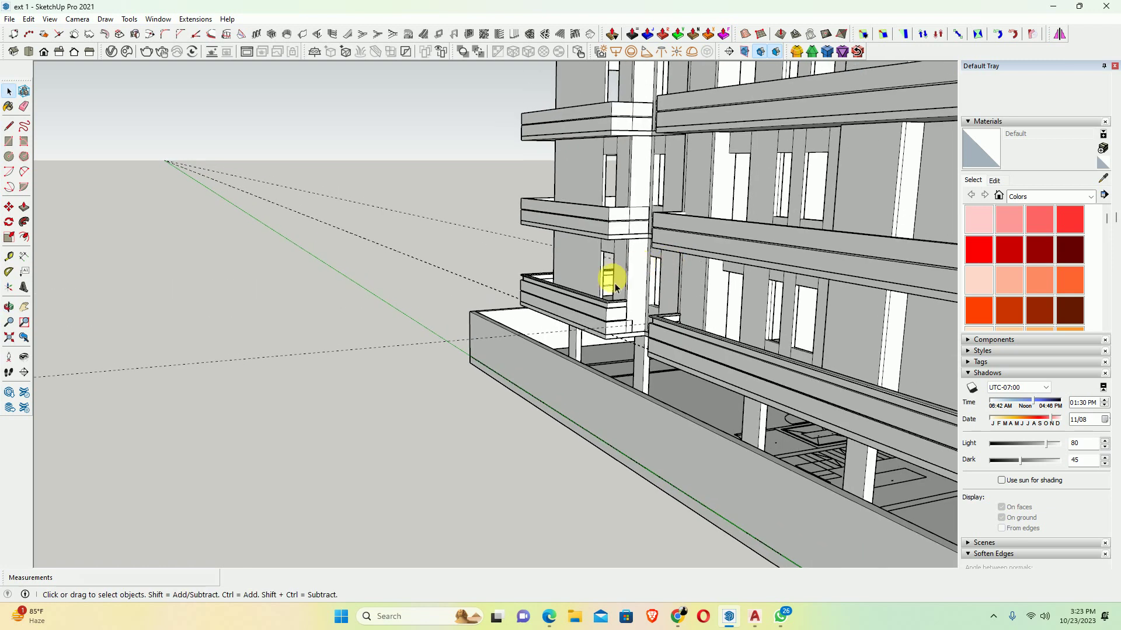
scroll(625, 367, "up", 3)
scroll(620, 436, "down", 3)
mouse_move(615, 431)
middle_mouse_down()
mouse_move(536, 400)
mouse_move(684, 441)
middle_mouse_up()
scroll(619, 430, "up", 3)
key("p")
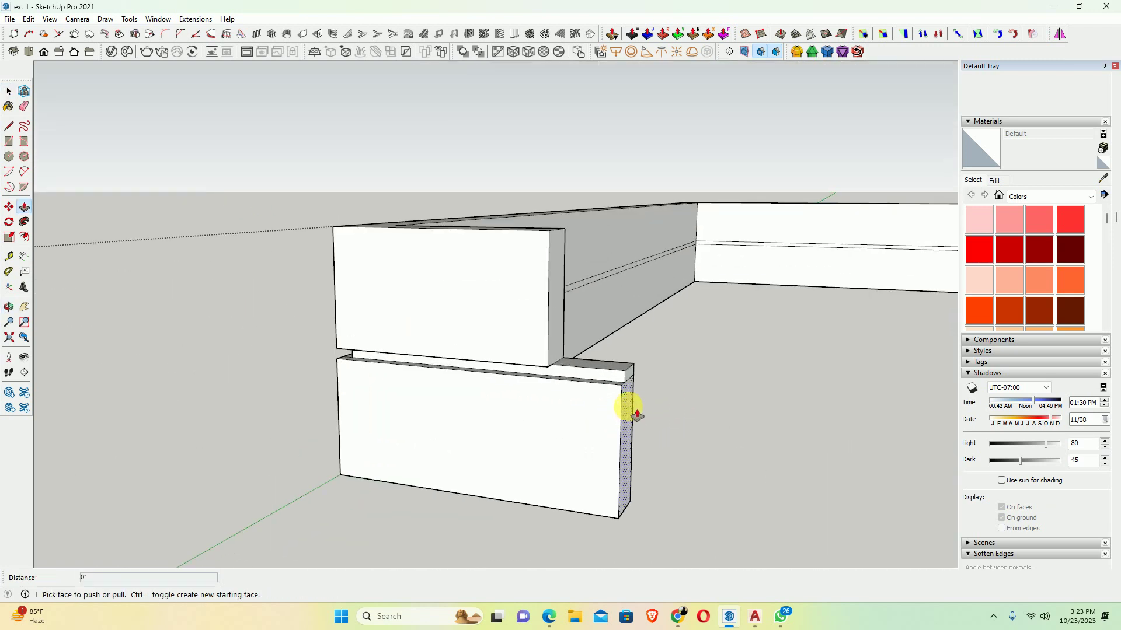
key("ctrl+z")
key("space")
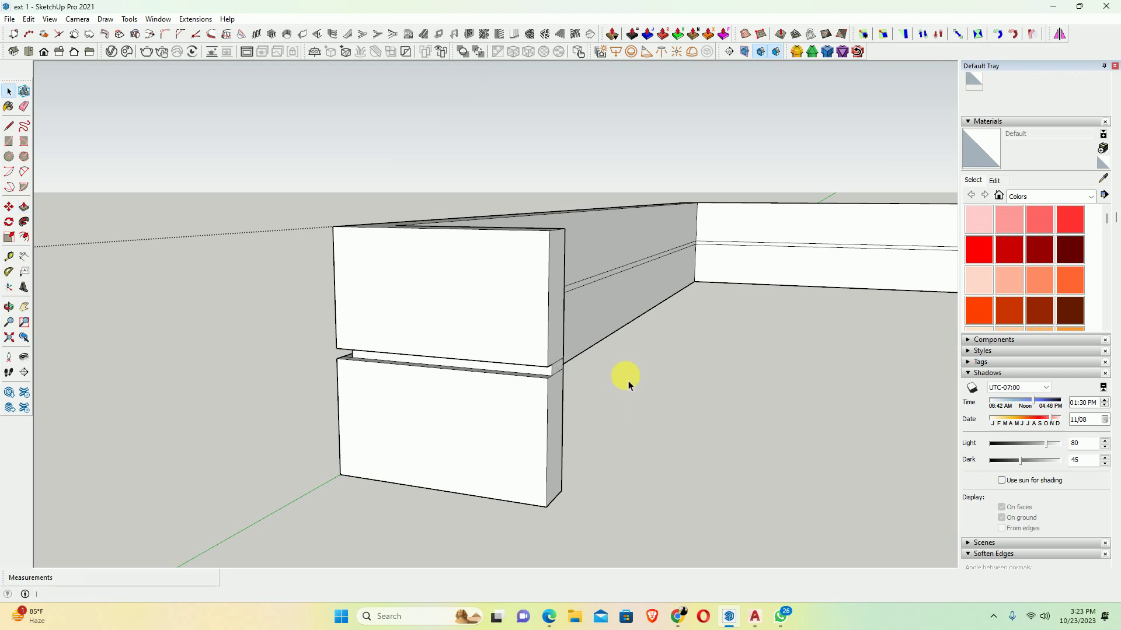
Orbit and zoom around the building to review it, then switch to the AutoCAD elevation
scroll(621, 375, "up", 5)
middle_click_drag(521, 358, 413, 363)
middle_click_drag(868, 311, 52, 335)
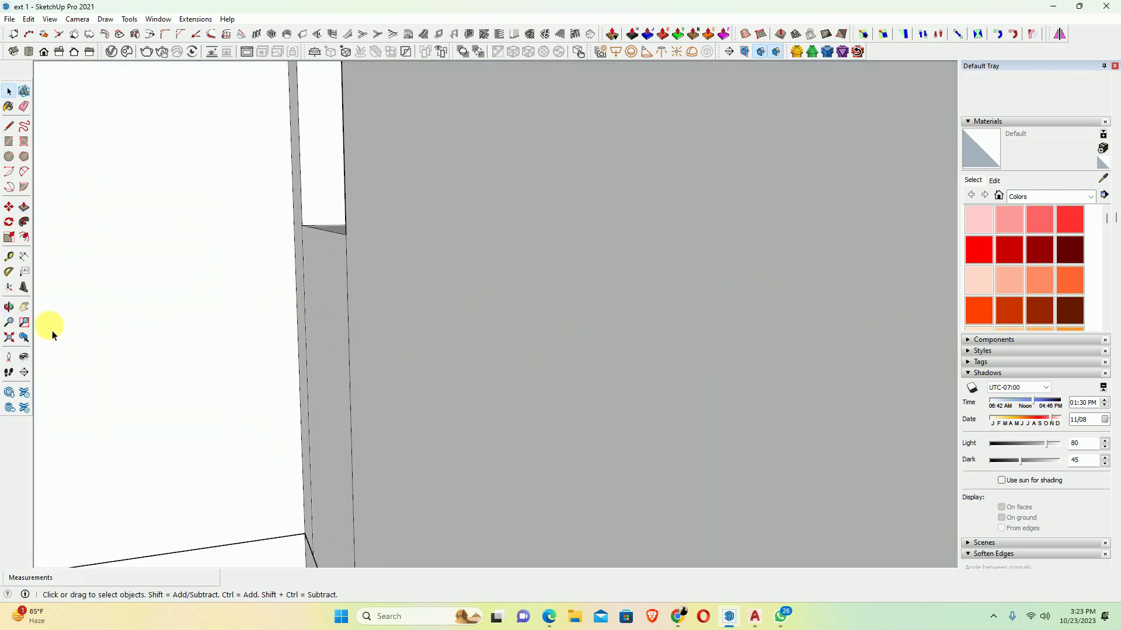
left_click(9, 342)
mouse_move(475, 288)
middle_mouse_down()
mouse_move(533, 388)
mouse_move(401, 356)
mouse_move(580, 367)
mouse_move(653, 430)
mouse_move(726, 426)
mouse_move(649, 429)
mouse_move(561, 395)
middle_mouse_up()
scroll(436, 349, "up", 3)
scroll(684, 402, "up", 3)
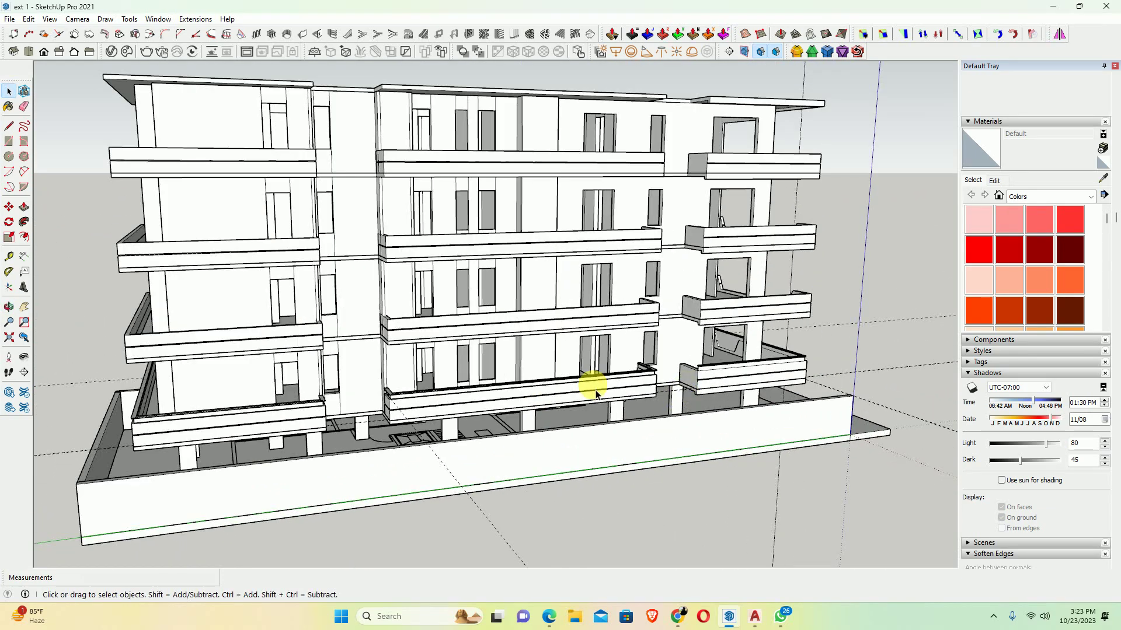
scroll(708, 370, "up", 3)
scroll(663, 376, "down", 2)
scroll(685, 393, "up", 1)
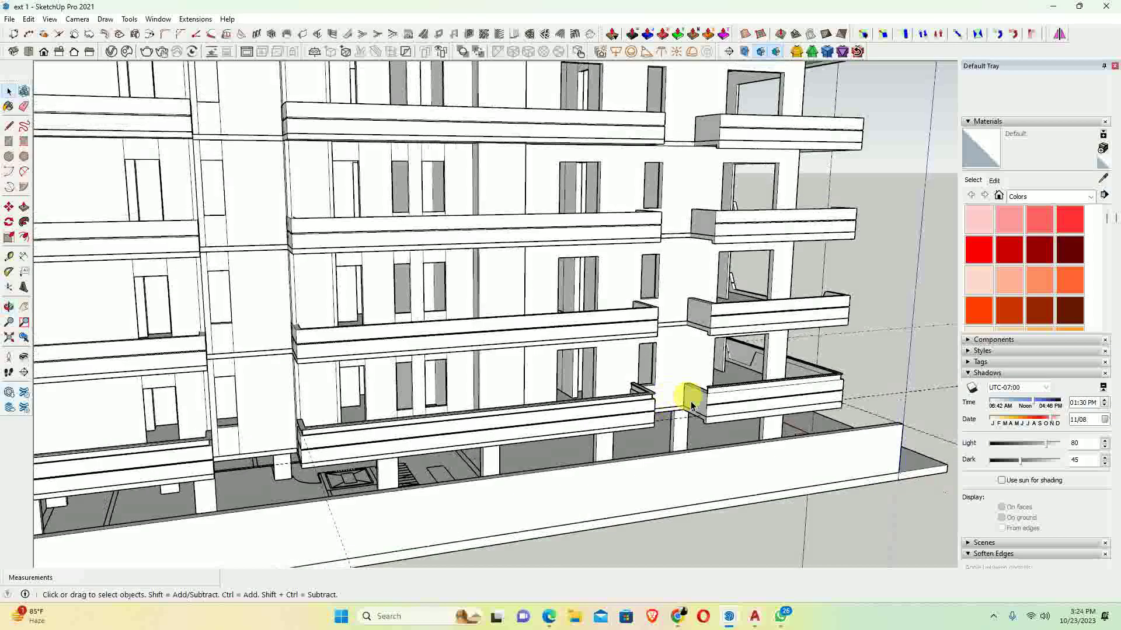
scroll(720, 396, "up", 2)
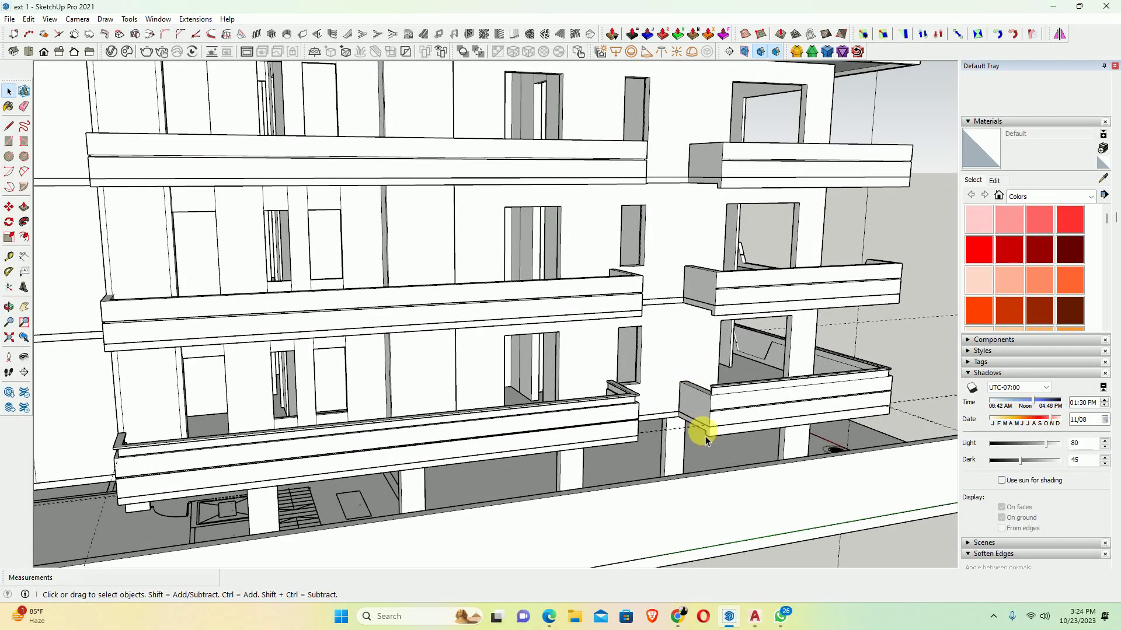
scroll(710, 407, "down", 3)
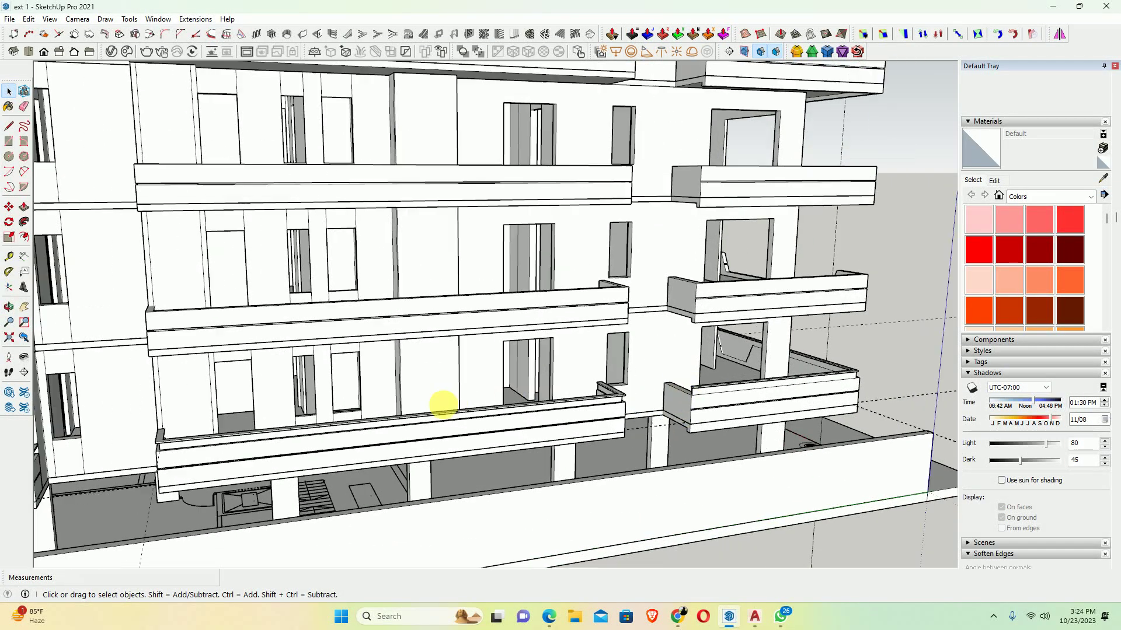
scroll(578, 403, "up", 3)
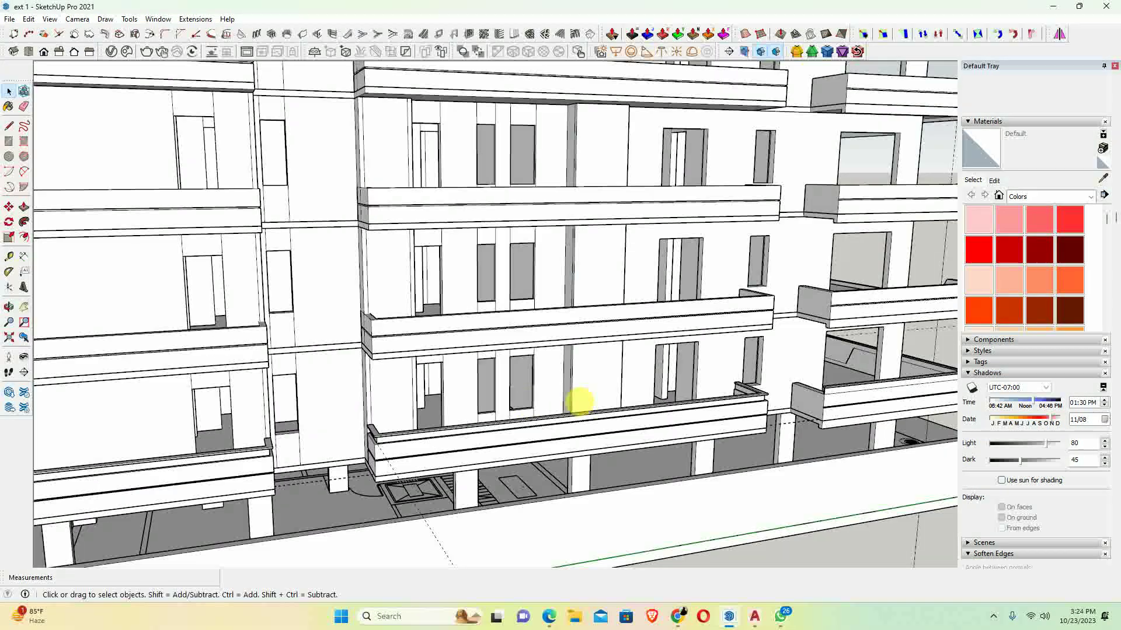
left_click(752, 620)
Zoom into the front elevation's glass railing, zoom back out, and minimize AutoCAD
scroll(430, 358, "up", 2)
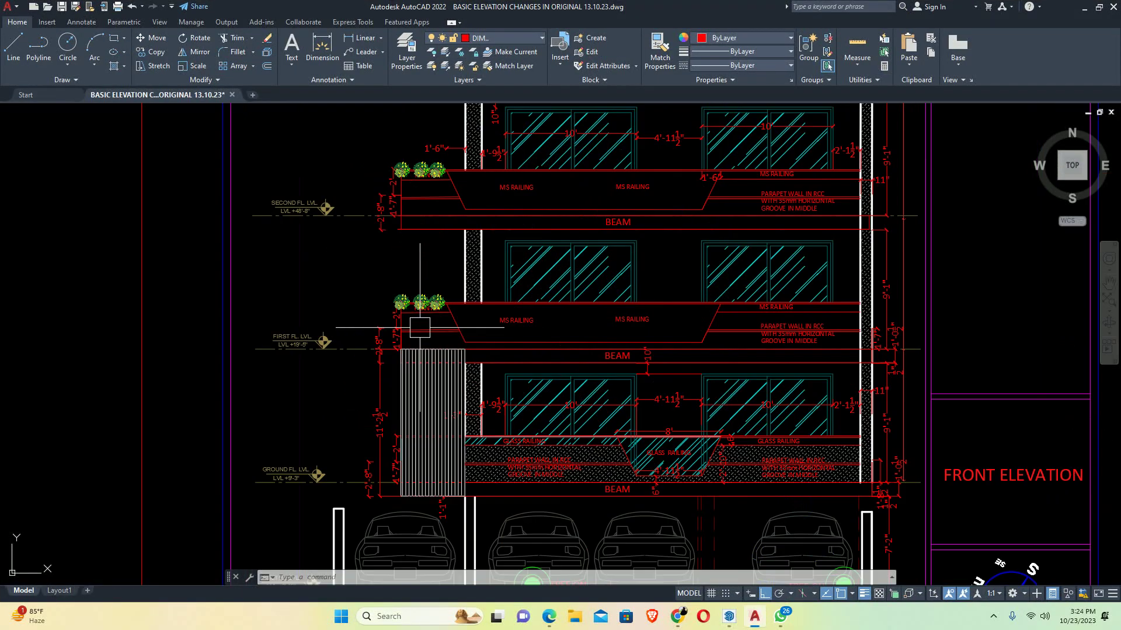
scroll(476, 443, "up", 5)
scroll(479, 445, "up", 2)
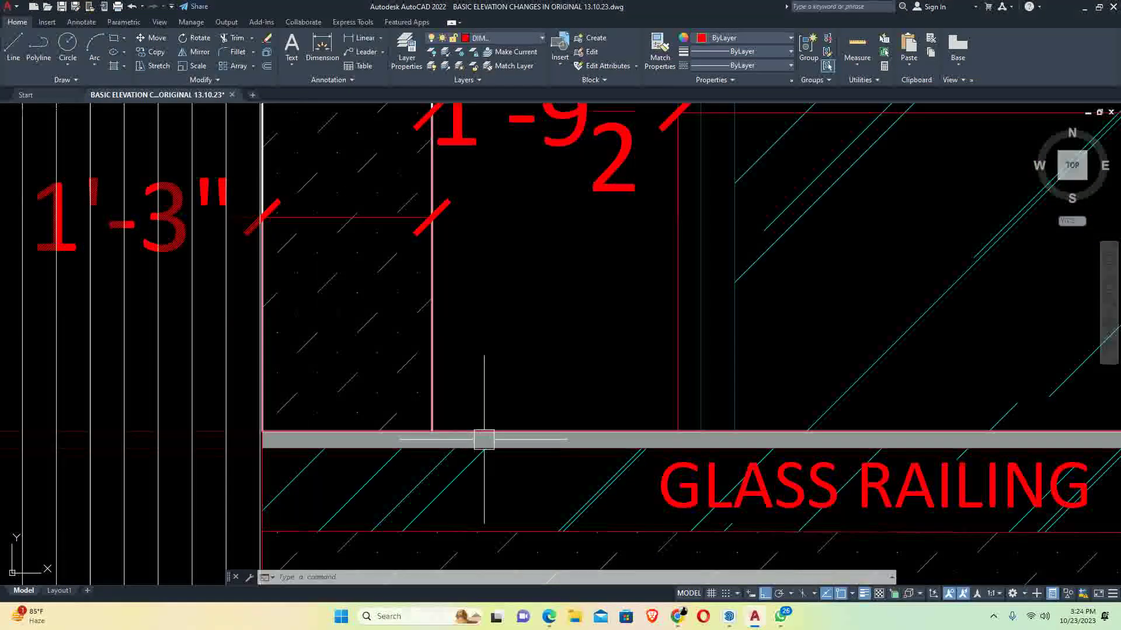
scroll(489, 445, "down", 2)
scroll(489, 444, "down", 4)
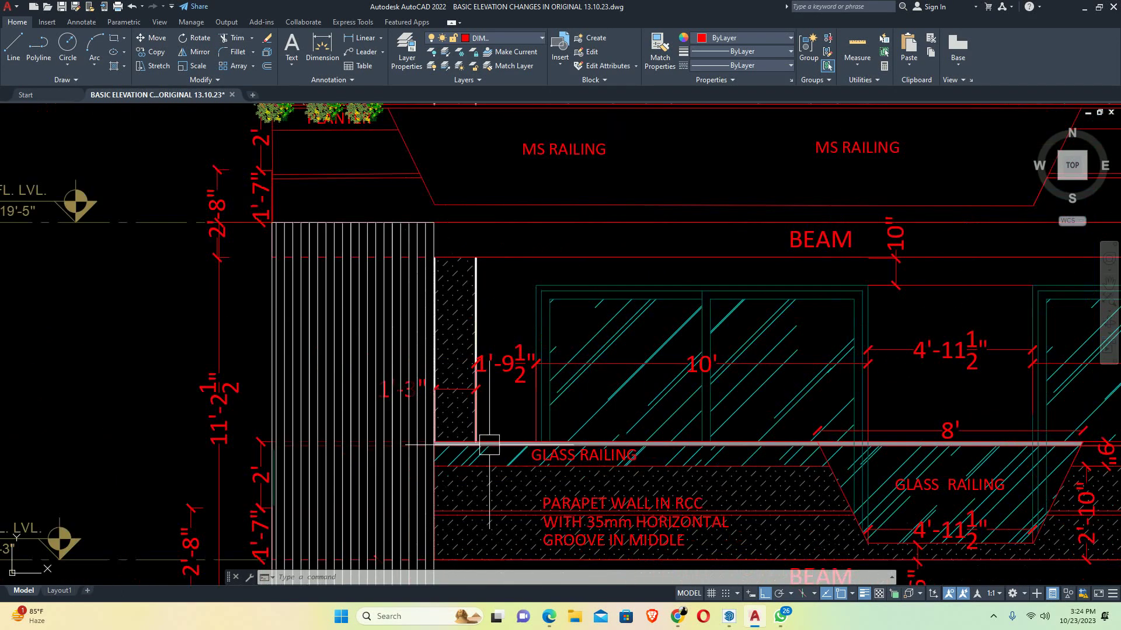
scroll(489, 445, "down", 4)
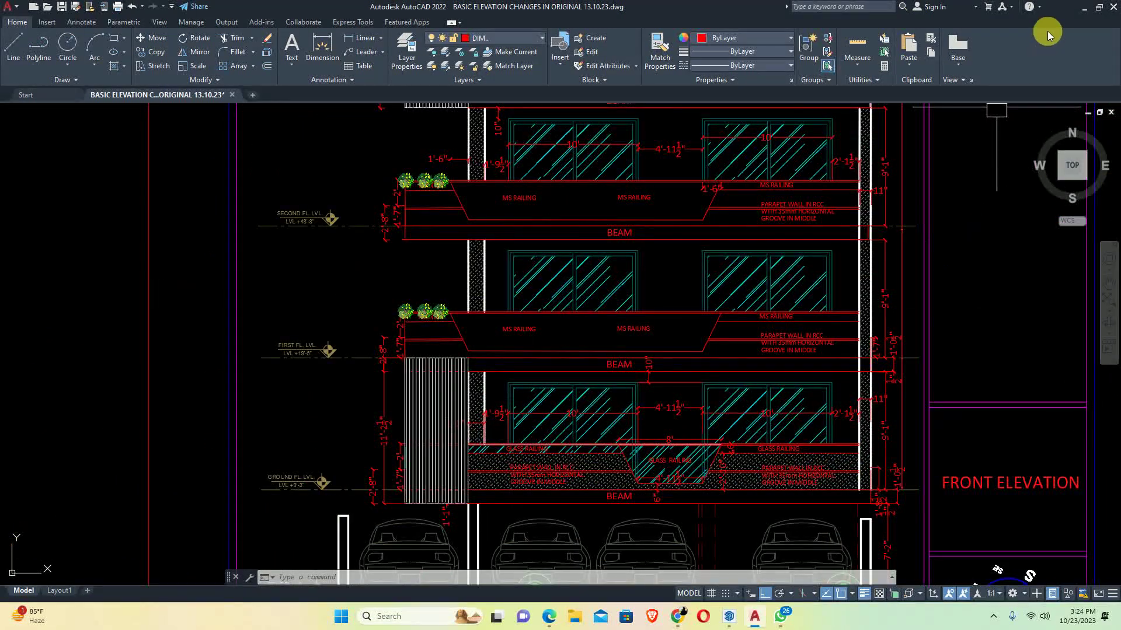
left_click(1087, 8)
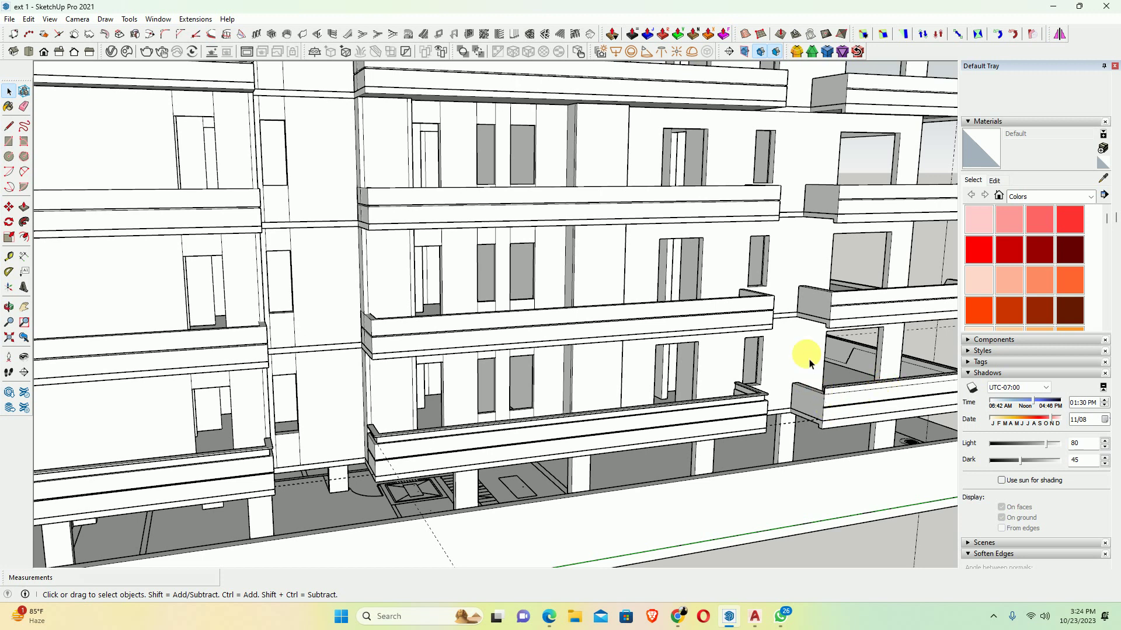
Reframe the building and briefly select the balcony slab bands, then clear the selection
scroll(860, 397, "up", 2)
scroll(823, 391, "up", 3)
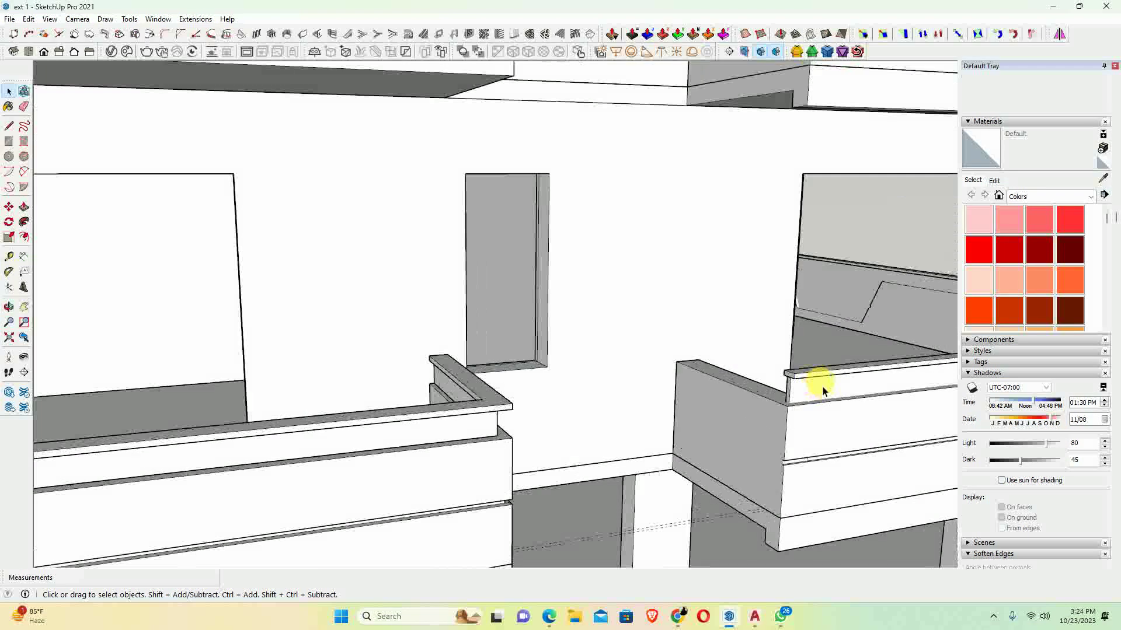
scroll(809, 395, "up", 2)
scroll(800, 406, "down", 3)
scroll(793, 389, "down", 2)
scroll(730, 382, "down", 2)
scroll(739, 391, "down", 1)
mouse_move(739, 392)
middle_mouse_down()
mouse_move(826, 375)
mouse_move(800, 375)
mouse_move(747, 301)
middle_mouse_up()
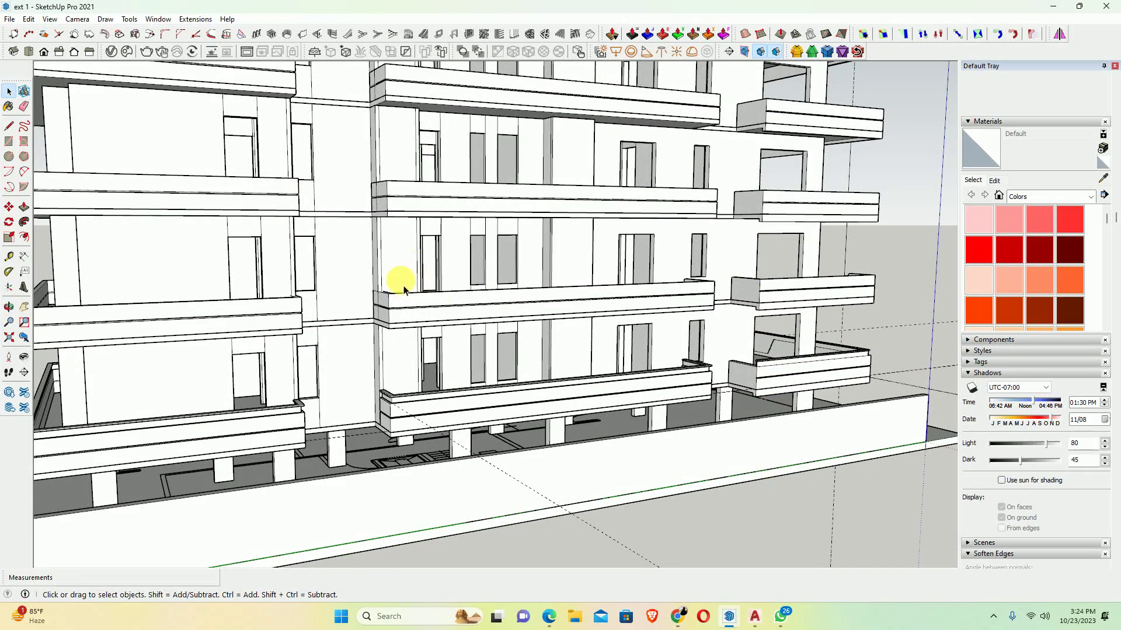
mouse_move(404, 291)
middle_mouse_down()
mouse_move(575, 325)
mouse_move(575, 335)
middle_mouse_up()
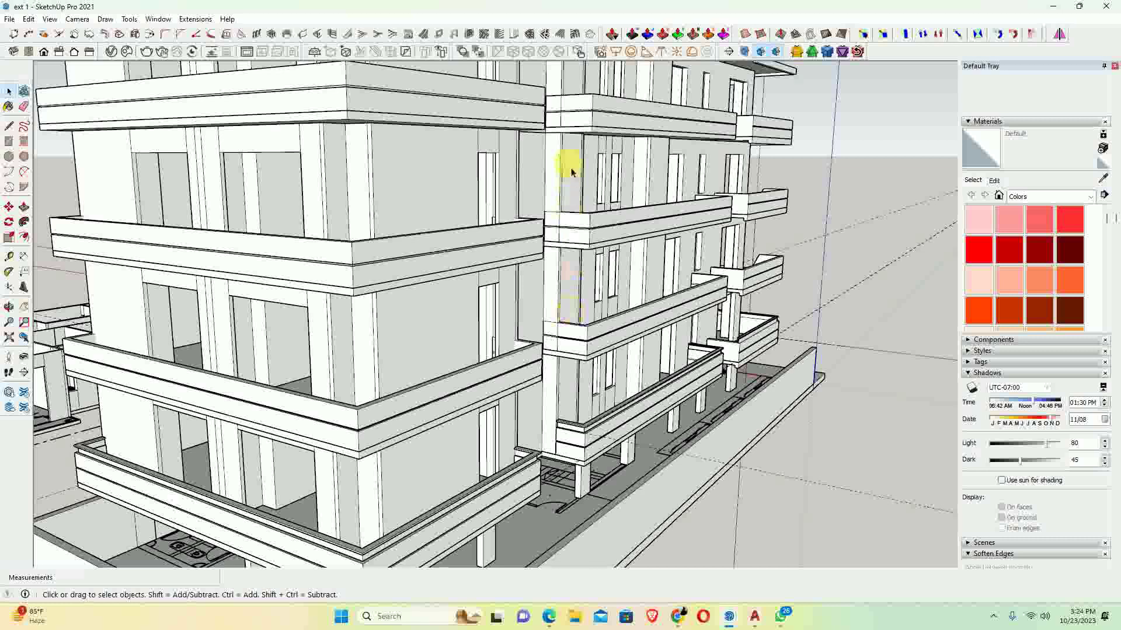
left_click(580, 234)
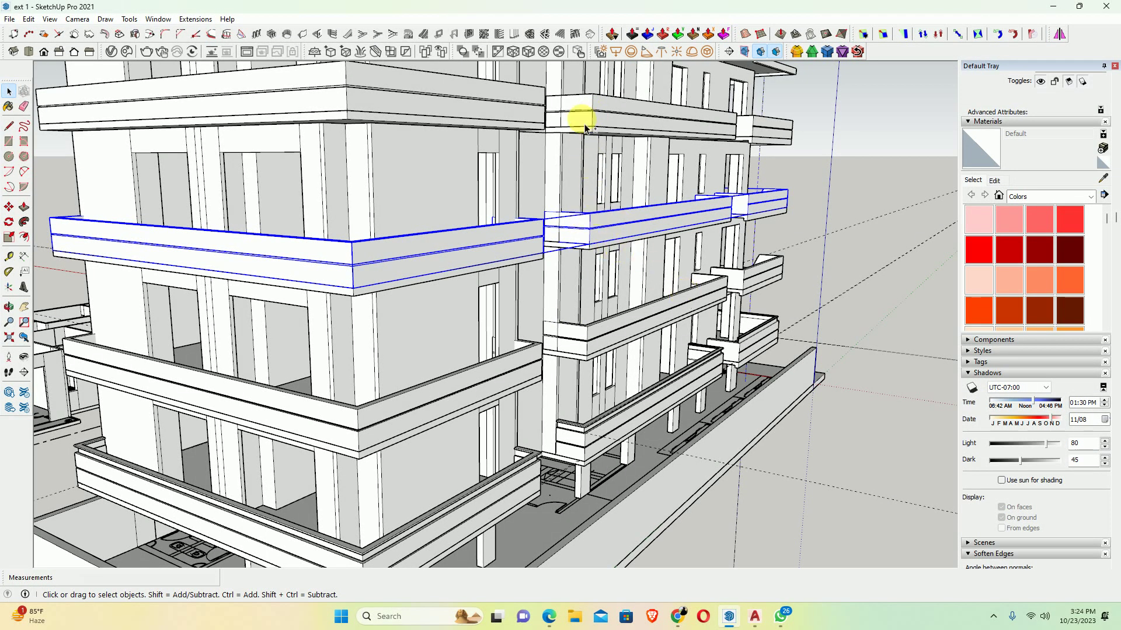
left_click(507, 124, "shift")
scroll(511, 123, "down", 5)
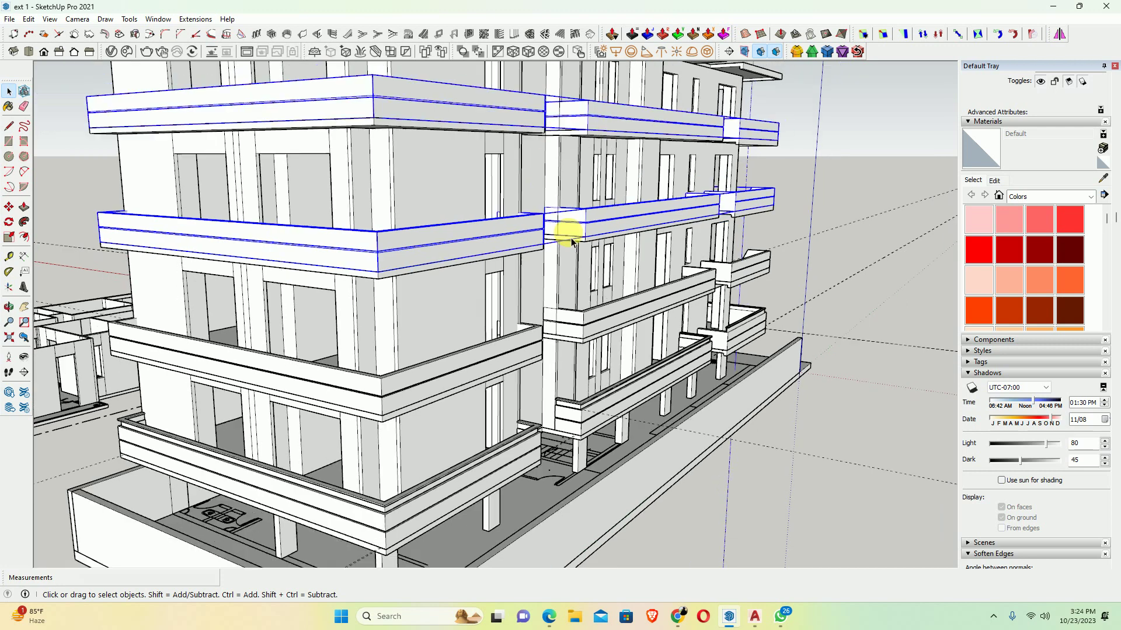
mouse_move(570, 233)
middle_mouse_down()
mouse_move(596, 257)
mouse_move(570, 293)
middle_mouse_up()
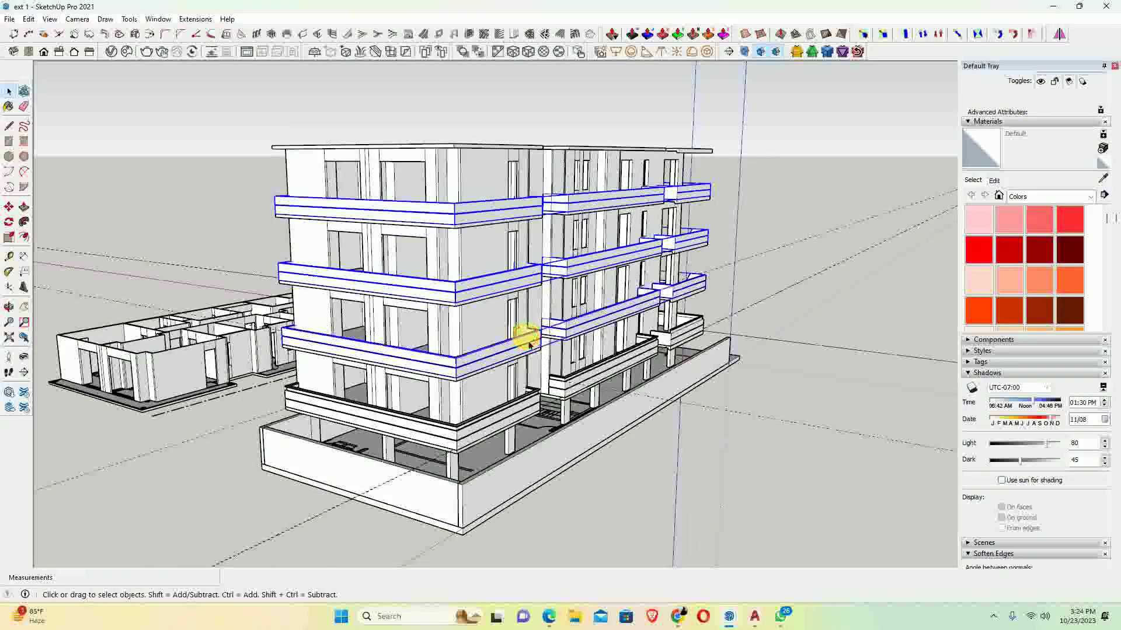
key("Escape")
Select the lower balcony railing group and start a Move copy from its base point
scroll(560, 371, "up", 2)
scroll(569, 375, "up", 4)
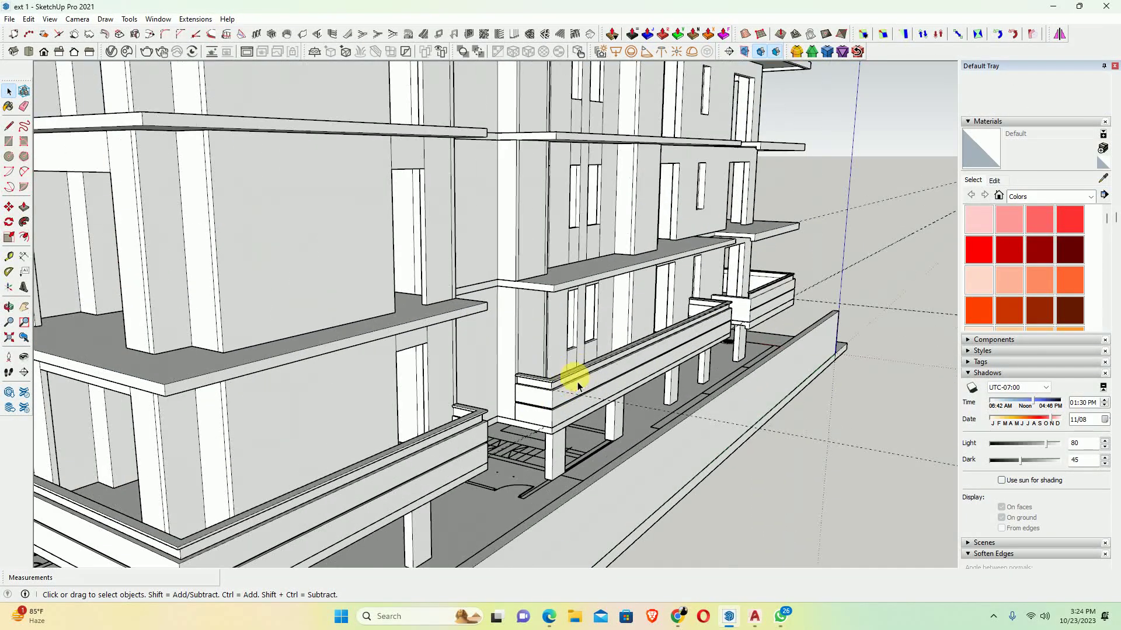
scroll(538, 397, "up", 2)
left_click(537, 397)
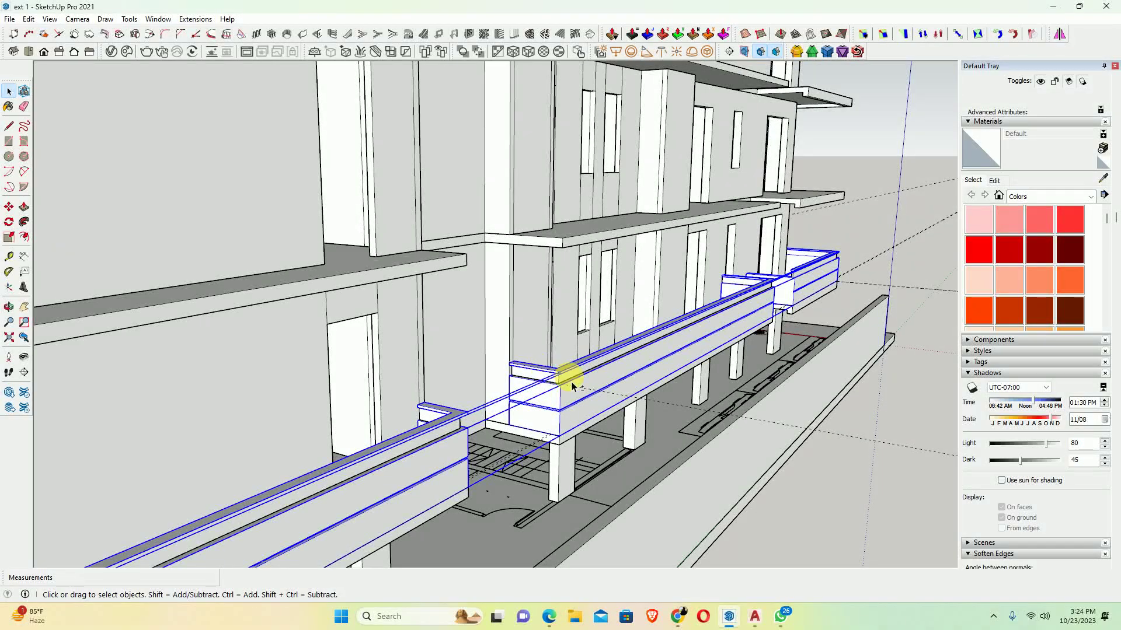
mouse_move(571, 385)
middle_mouse_down()
mouse_move(568, 370)
mouse_move(515, 393)
mouse_move(574, 428)
middle_mouse_up()
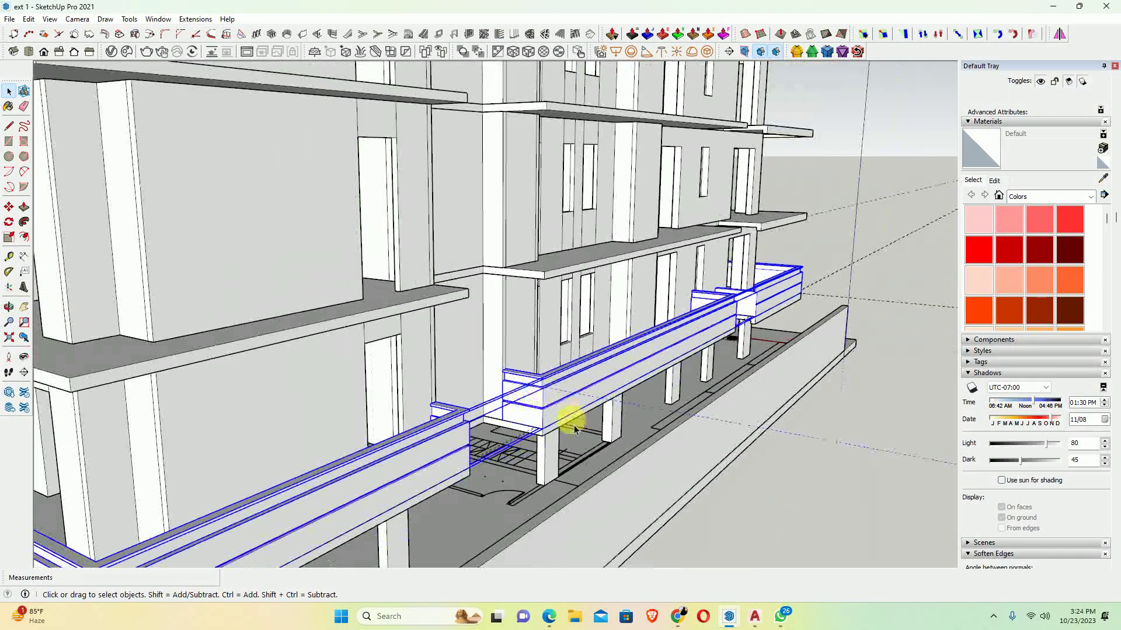
key("m")
left_click(543, 429)
key("ctrl")
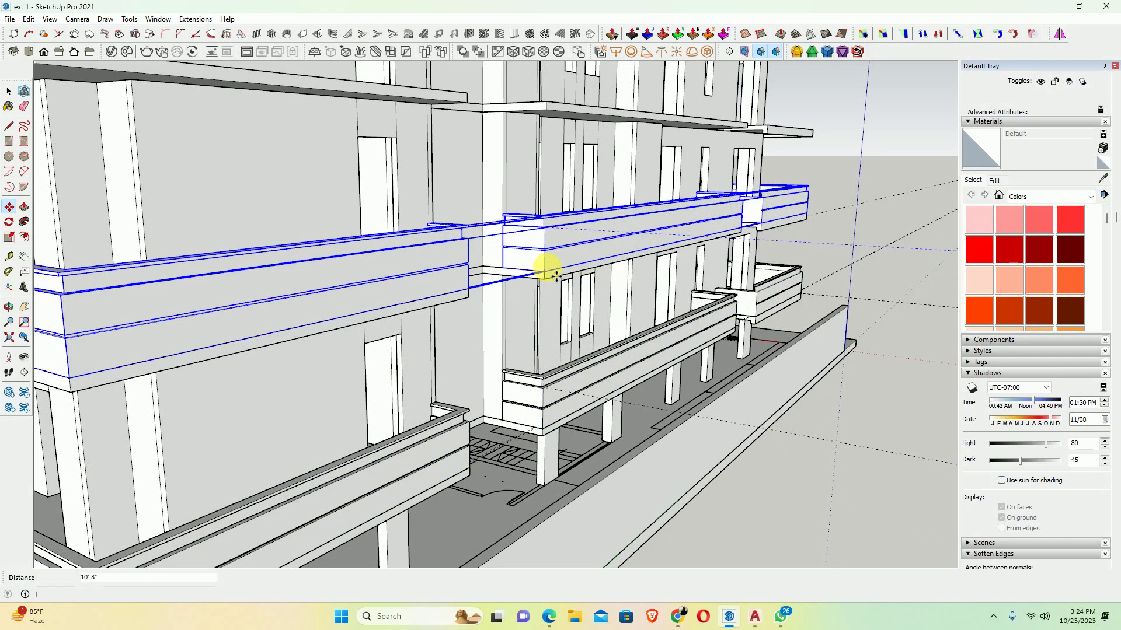
Place the railing copy 10'8" up and array it x3 onto the upper floors
scroll(546, 271, "down", 5)
scroll(540, 270, "down", 3)
scroll(535, 283, "down", 2)
type("x")
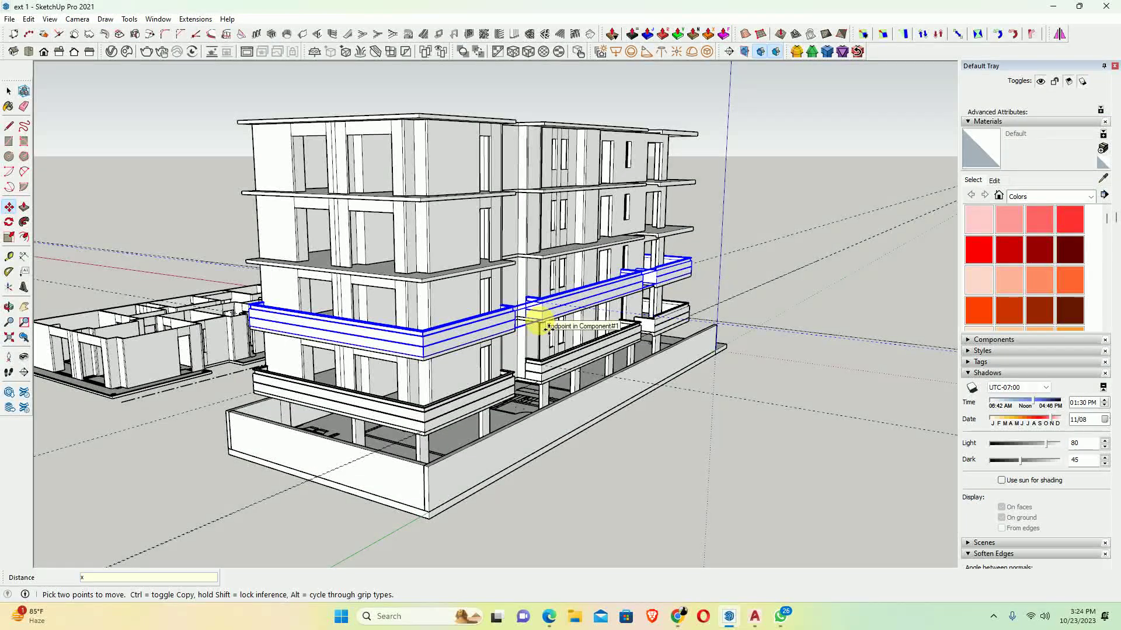
type("3")
key("Return")
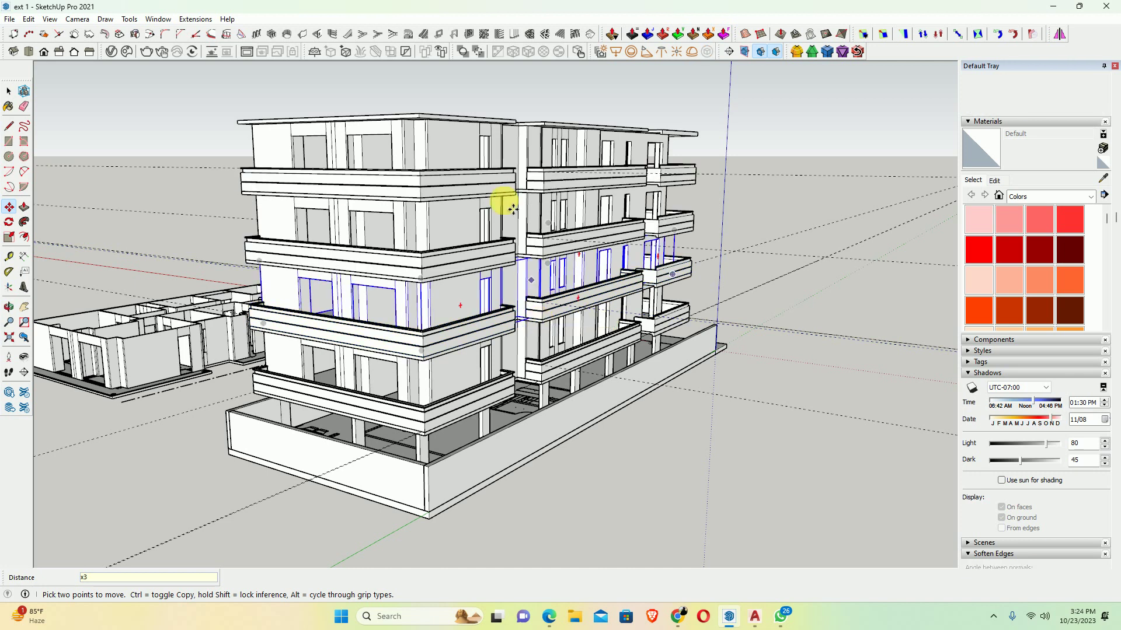
key("space")
Select the two lower balcony bands plus the top one and make them unique
mouse_move(735, 354)
middle_mouse_down()
mouse_move(105, 295)
mouse_move(393, 358)
middle_mouse_up()
scroll(573, 313, "up", 3)
scroll(524, 331, "up", 3)
scroll(524, 331, "down", 2)
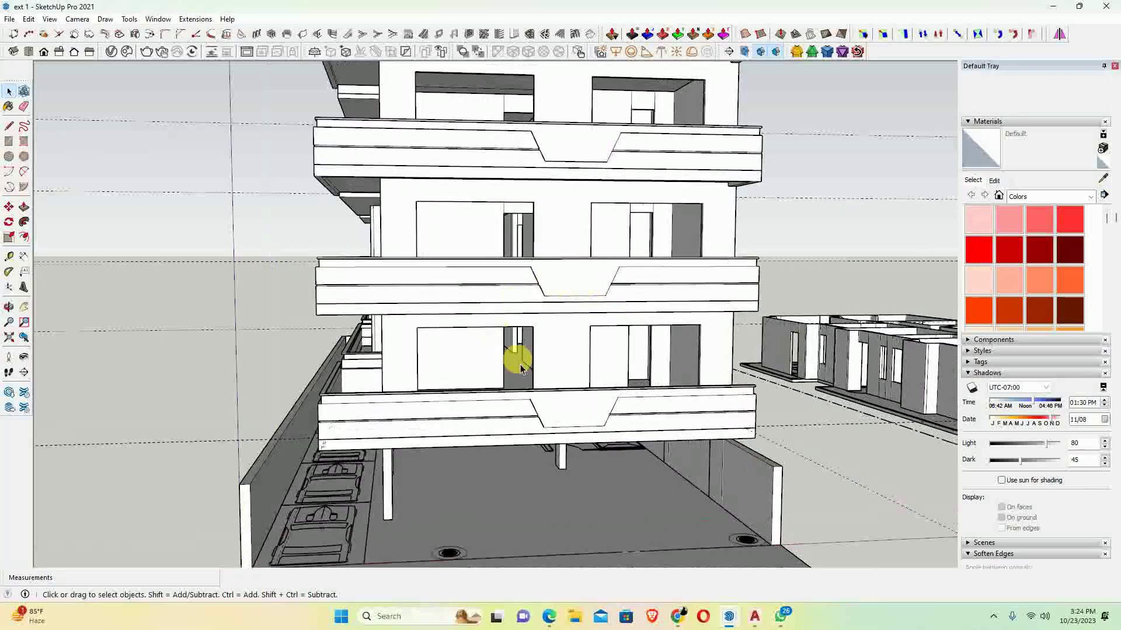
scroll(513, 357, "down", 2)
scroll(508, 325, "down", 2)
left_click(493, 299)
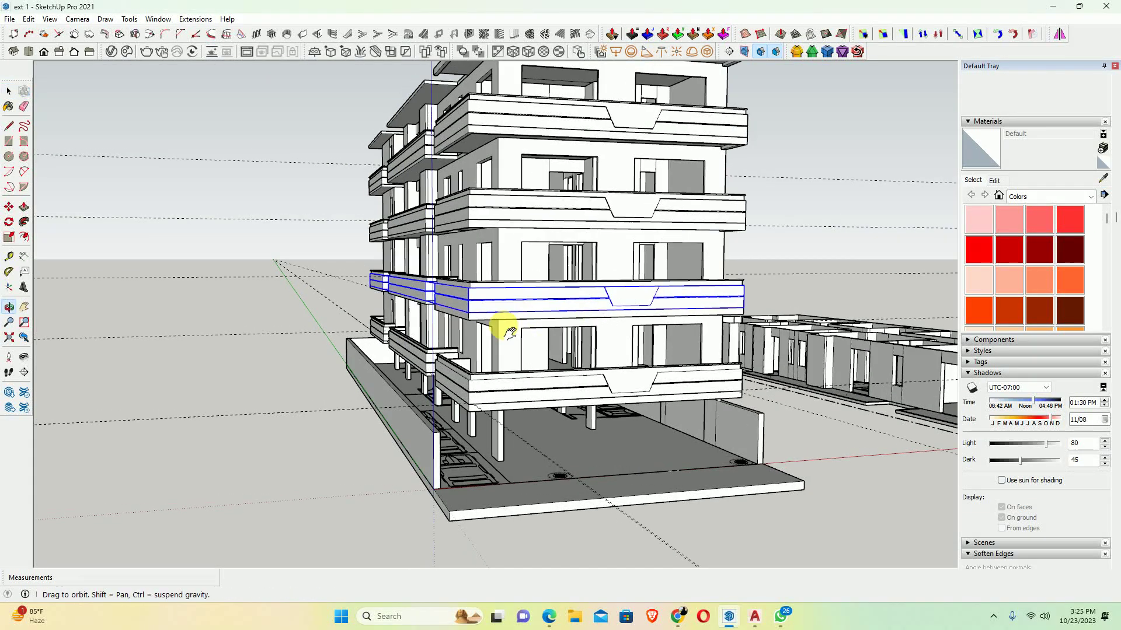
scroll(512, 296, "up", 2)
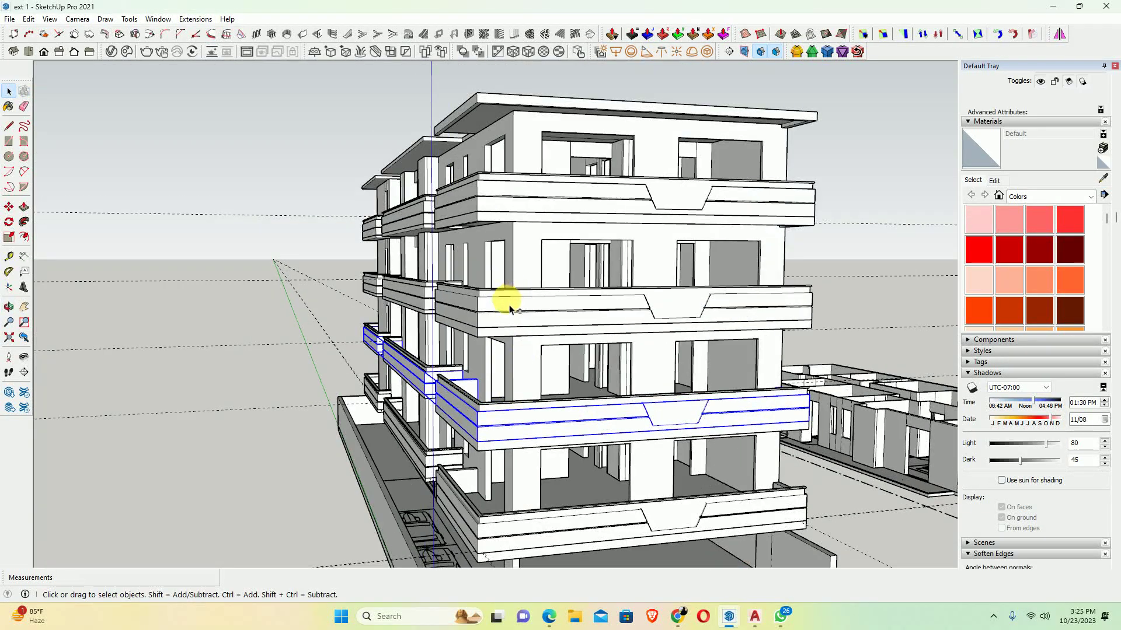
left_click(505, 209, "ctrl")
right_click(502, 202)
left_click(547, 328)
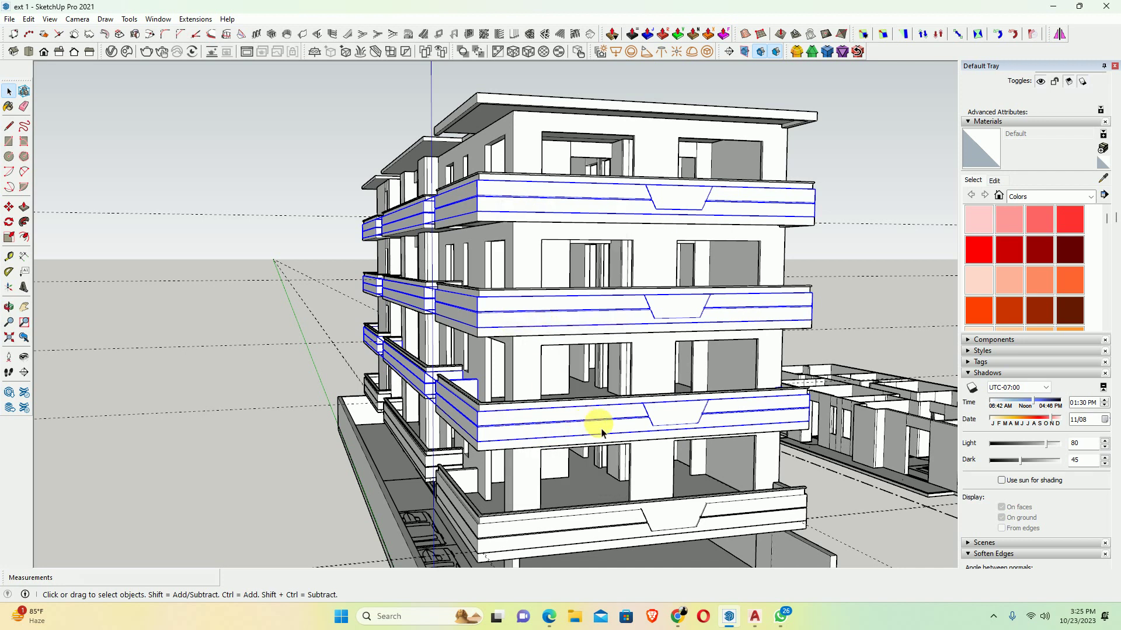
Enter the balcony group and place a measured guide along the band edge
double_click(614, 431)
scroll(783, 421, "up", 3)
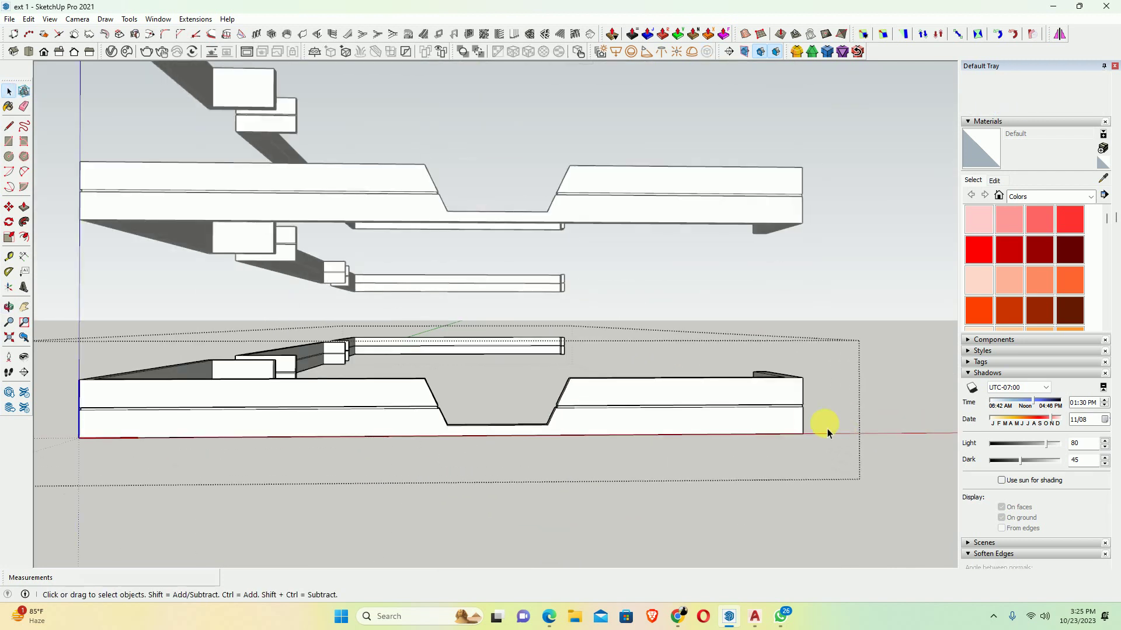
key("t")
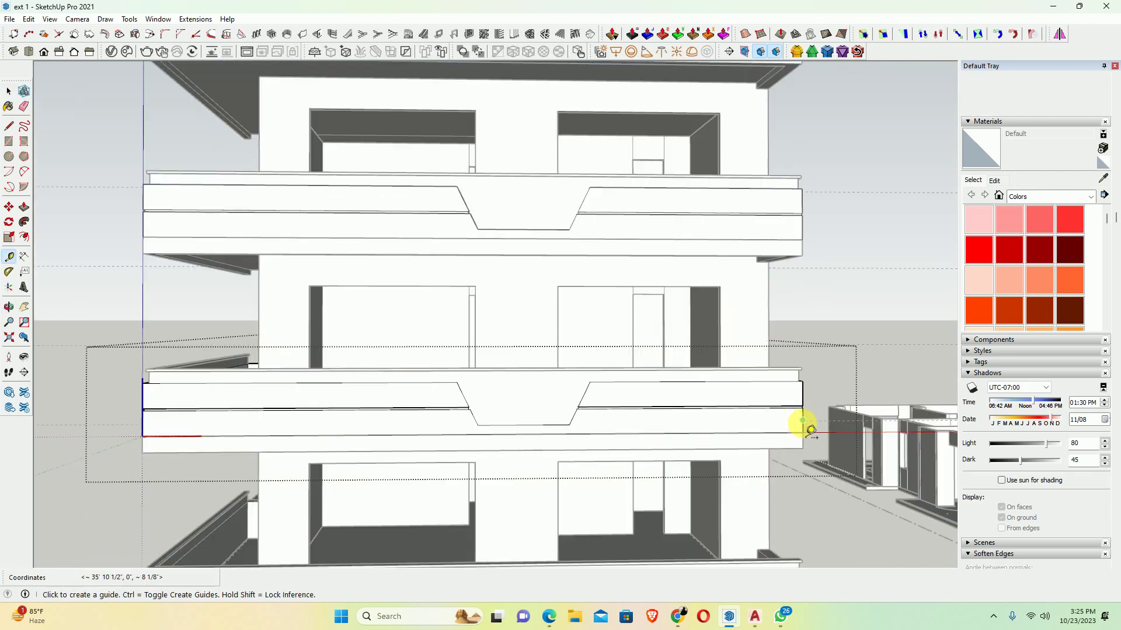
scroll(802, 424, "up", 3)
left_click(803, 419)
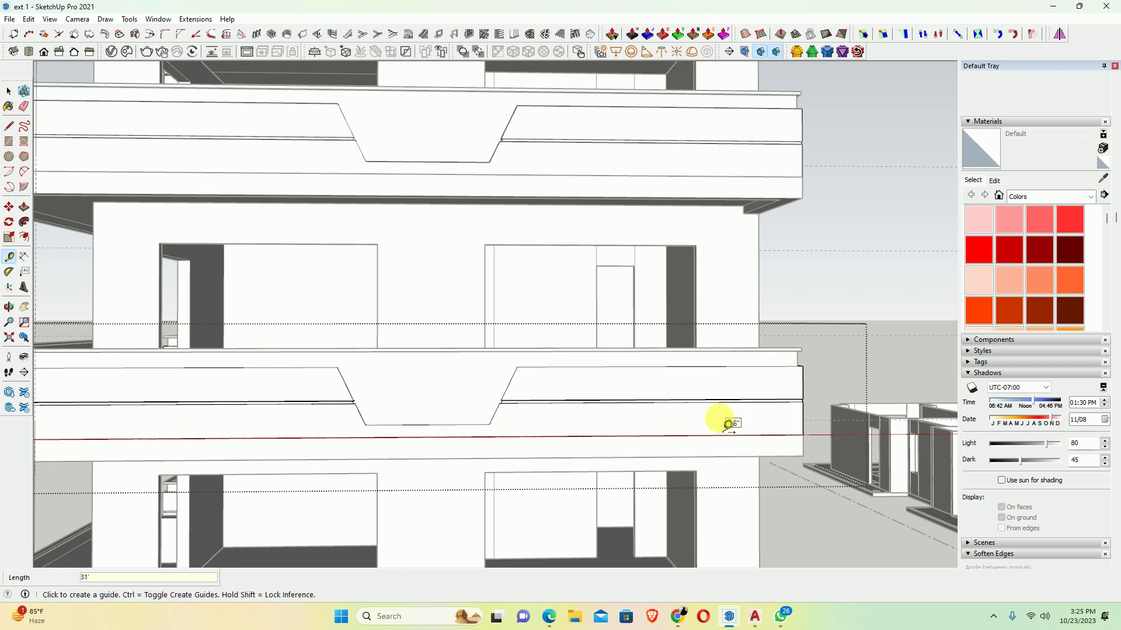
scroll(584, 377, "down", 3)
key("space")
scroll(584, 356, "down", 2)
Move the band's notched middle section toward its left end and exit the group
left_click_drag(477, 332, 555, 423)
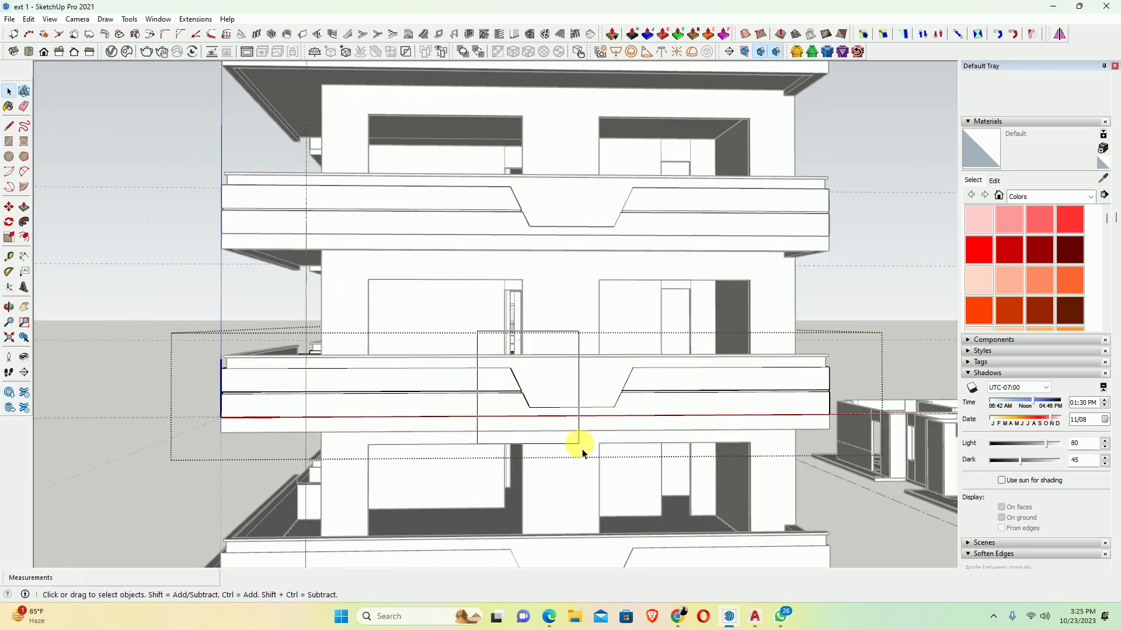
key("m")
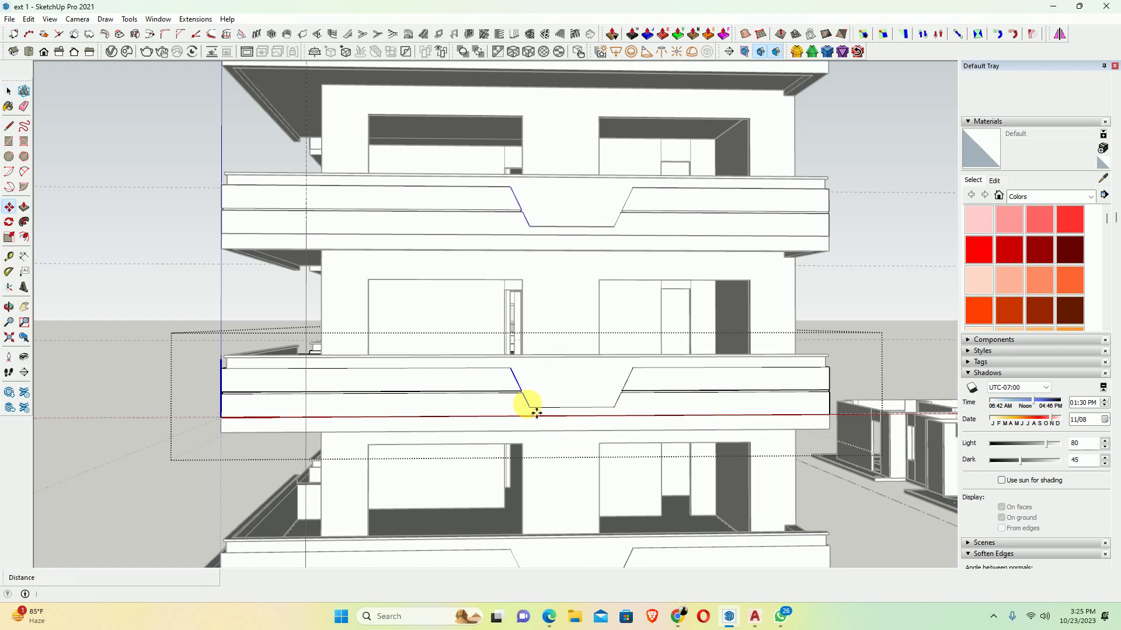
left_click(536, 413)
scroll(467, 412, "down", 2)
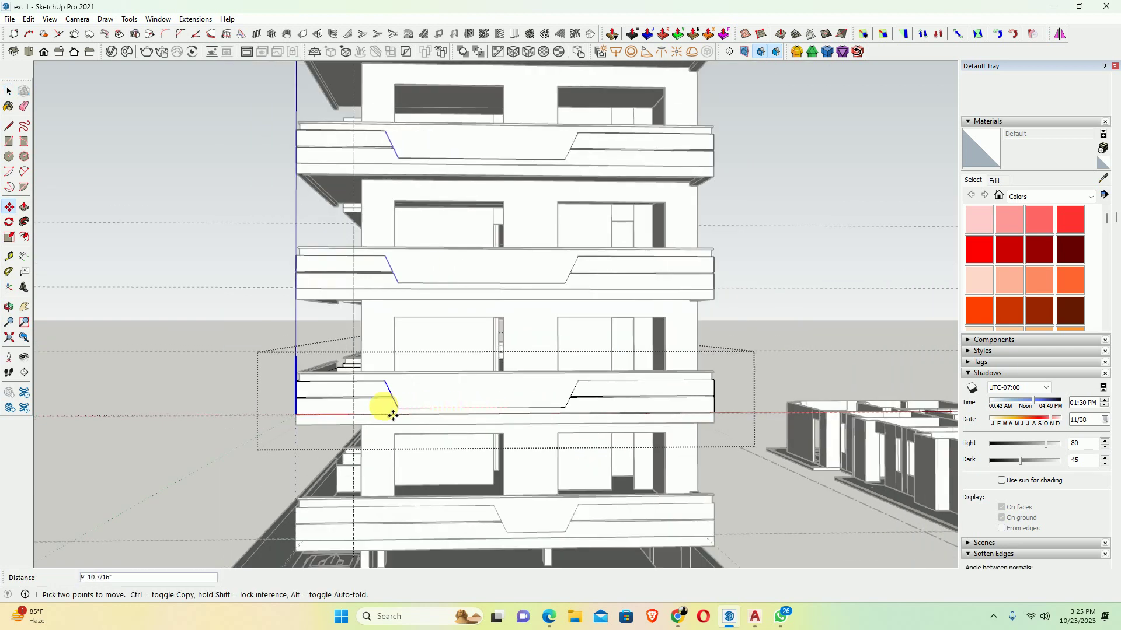
scroll(361, 409, "up", 1)
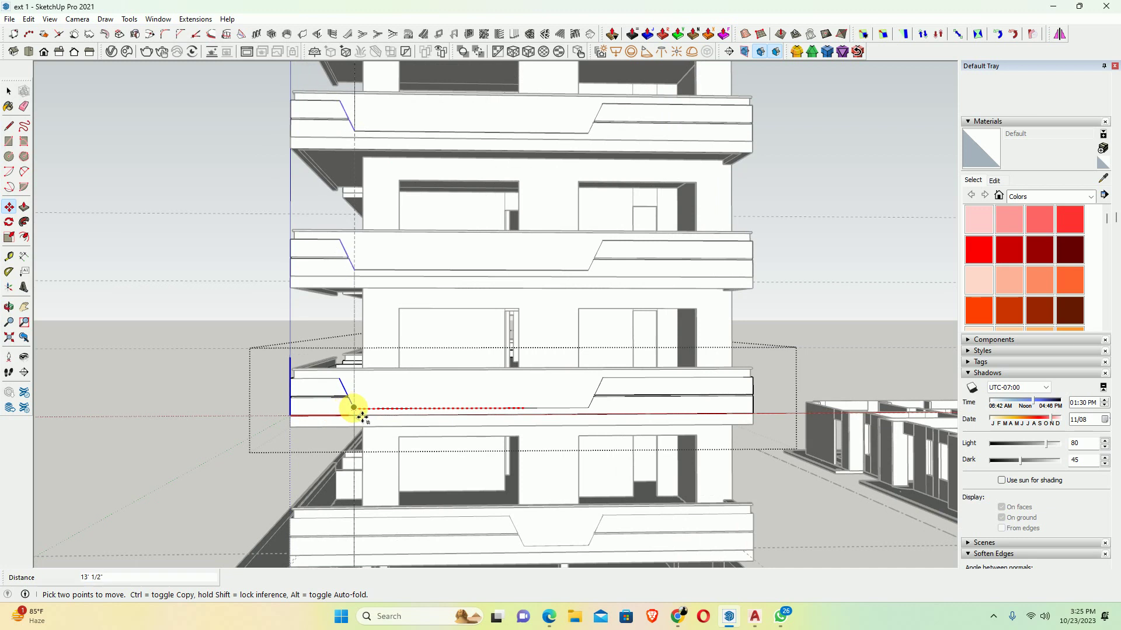
scroll(401, 363, "down", 2)
scroll(408, 358, "down", 2)
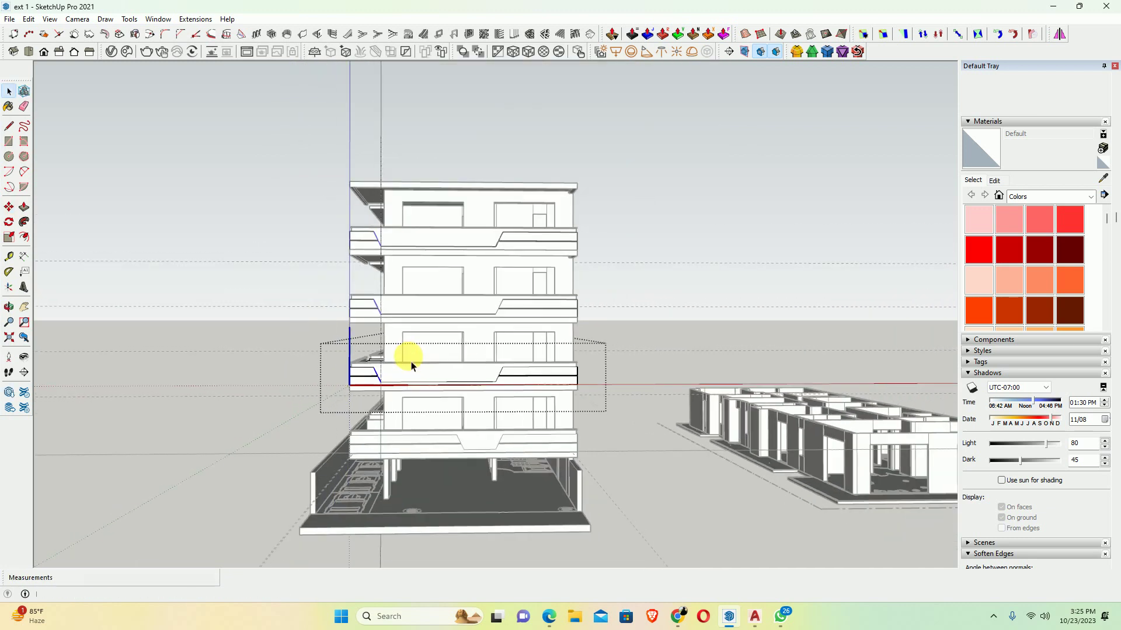
left_click(381, 357)
key("space")
key("Escape")
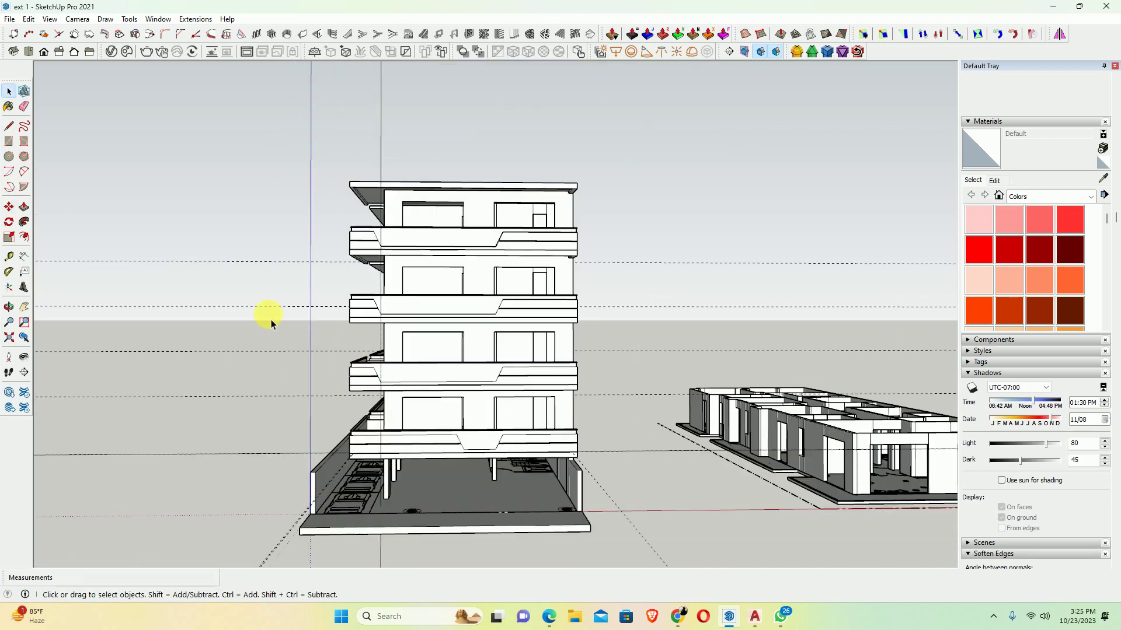
Delete all guide lines with Edit > Delete Guides and orbit to view the balconies
left_click(29, 19)
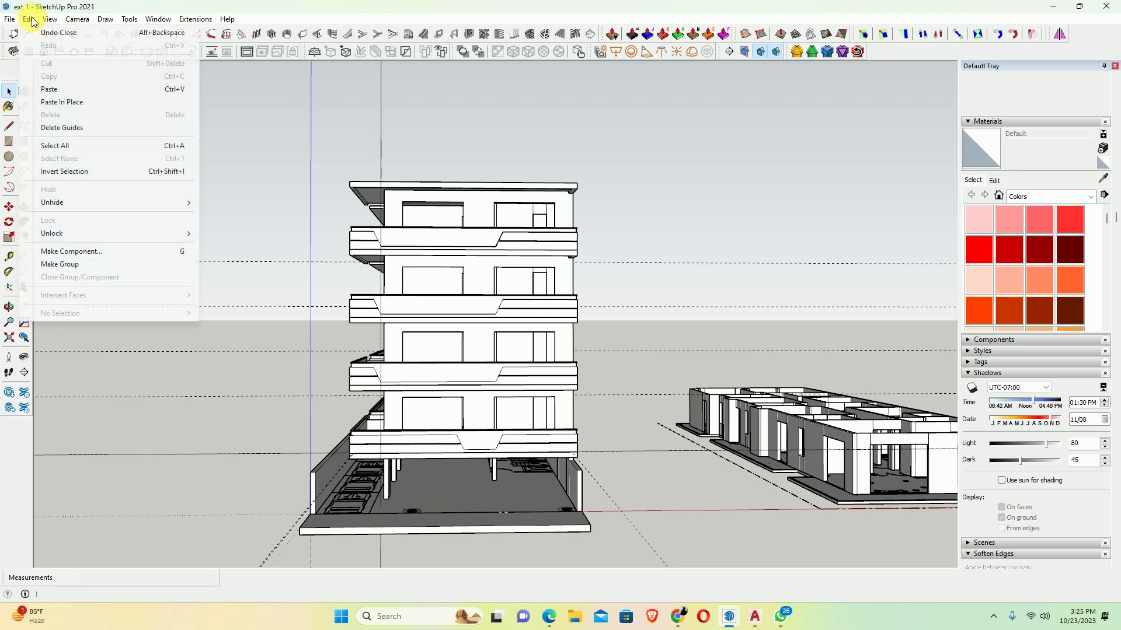
left_click(62, 127)
mouse_move(370, 374)
middle_mouse_down()
mouse_move(650, 400)
mouse_move(565, 365)
middle_mouse_up()
scroll(585, 415, "up", 3)
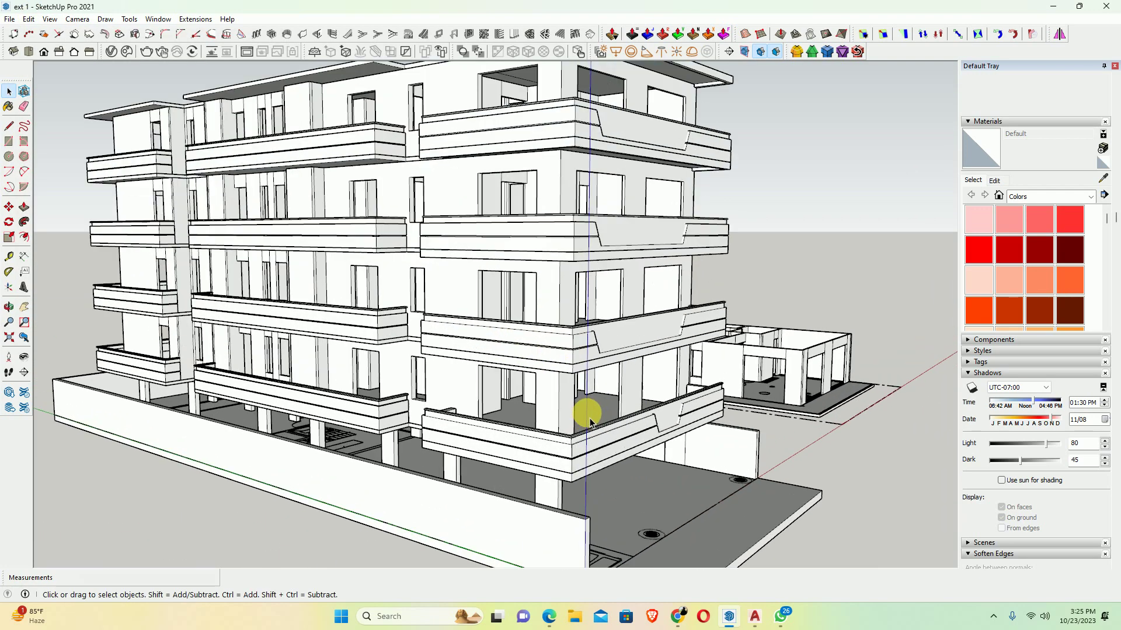
scroll(525, 453, "up", 3)
middle_click_drag(437, 421, 708, 450)
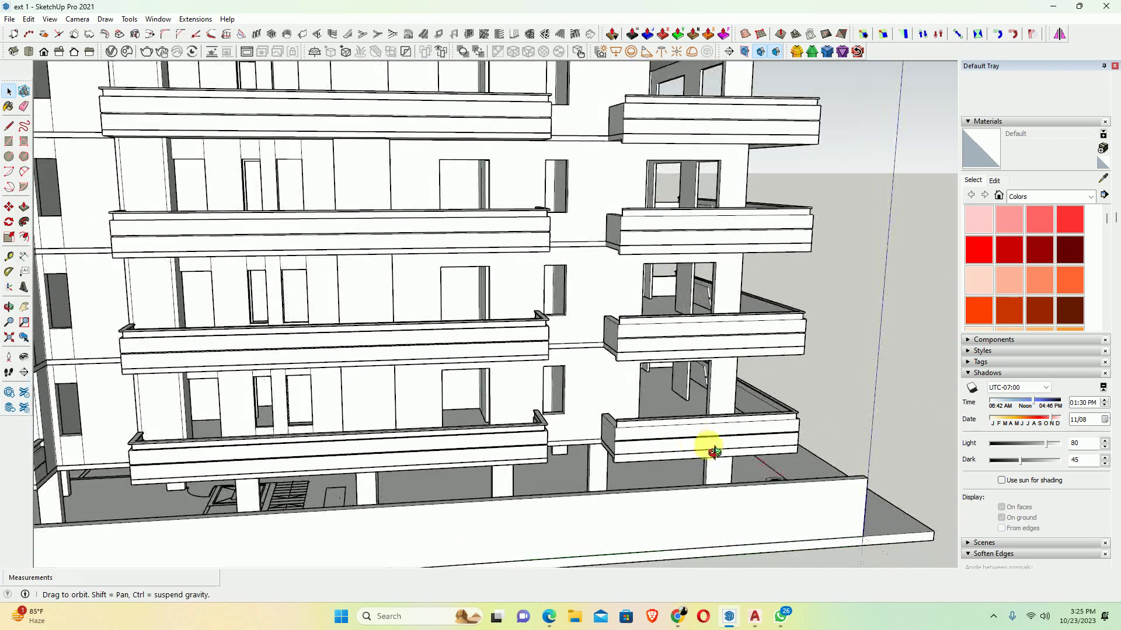
scroll(675, 425, "up", 2)
scroll(658, 426, "up", 3)
scroll(620, 439, "up", 3)
Push/pull the parapet end face out 1", then a further 1 1/2"
scroll(620, 439, "up", 2)
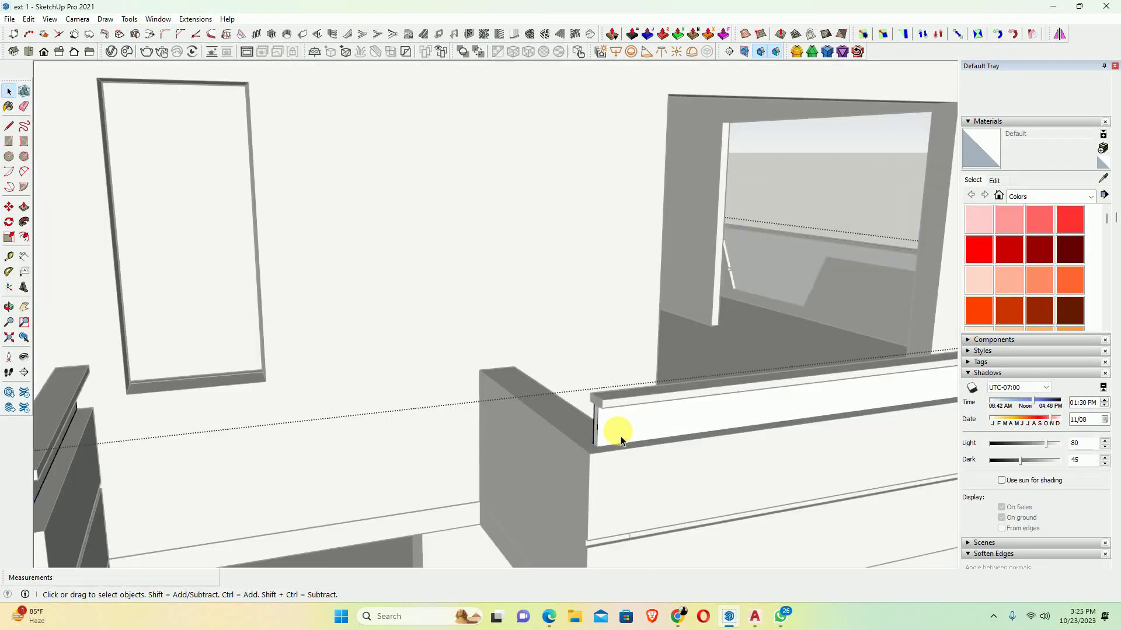
key("p")
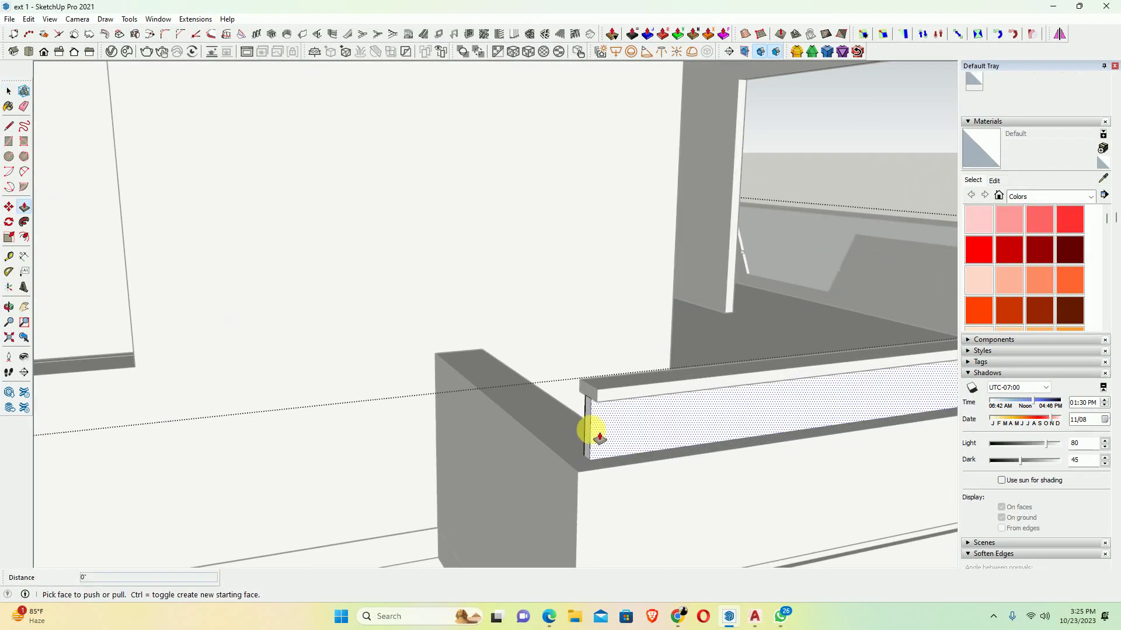
left_click(599, 438)
type("1")
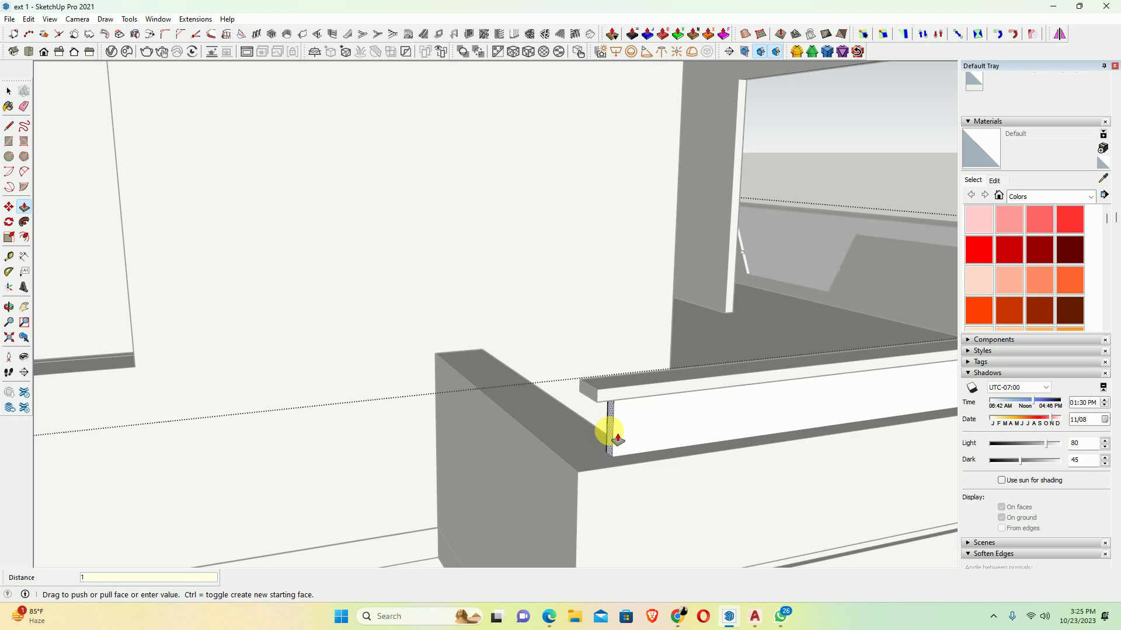
key("Return")
left_click(597, 435)
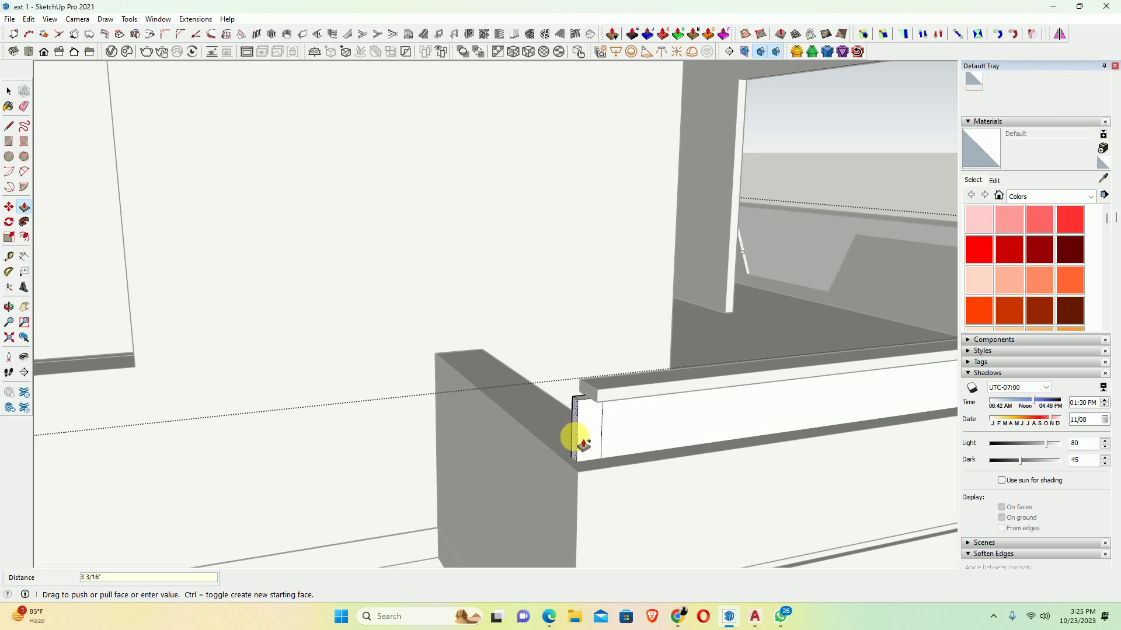
key("Return")
Extend the hatched parapet bar along the wall up to the corner
mouse_move(577, 444)
middle_mouse_down()
mouse_move(938, 405)
mouse_move(566, 404)
middle_mouse_up()
left_click(650, 362)
mouse_move(513, 371)
middle_mouse_down()
mouse_move(376, 376)
mouse_move(110, 299)
middle_mouse_up()
left_click(576, 376)
key("space")
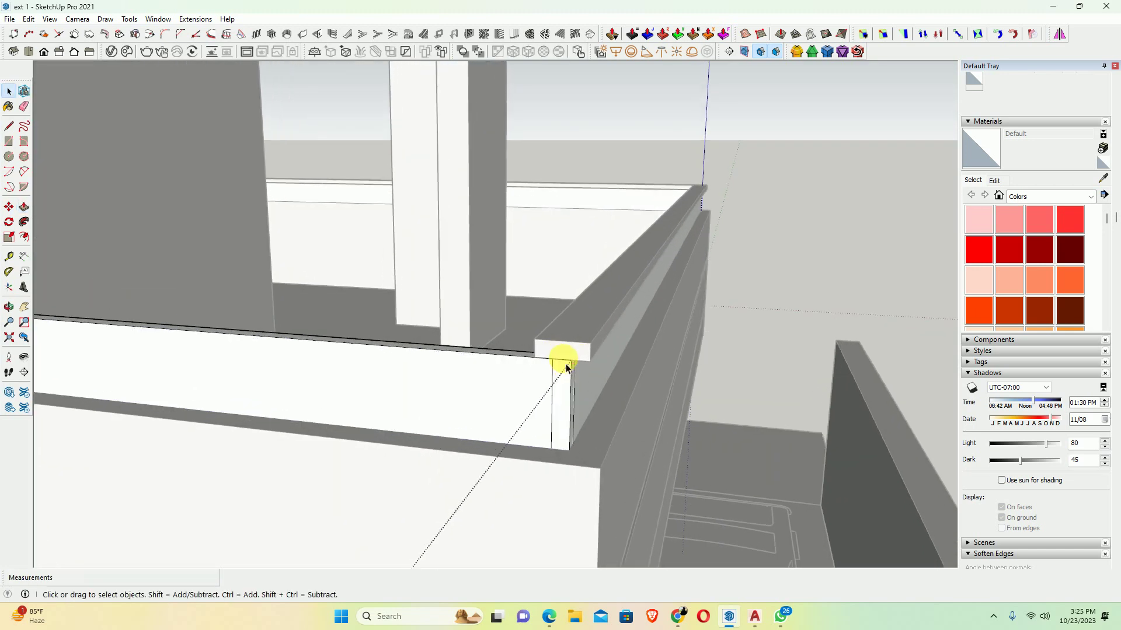
Extend the coping bar's end 4 1/2" outward past the corner
mouse_move(562, 363)
middle_mouse_down()
mouse_move(563, 350)
mouse_move(494, 395)
mouse_move(408, 388)
middle_mouse_up()
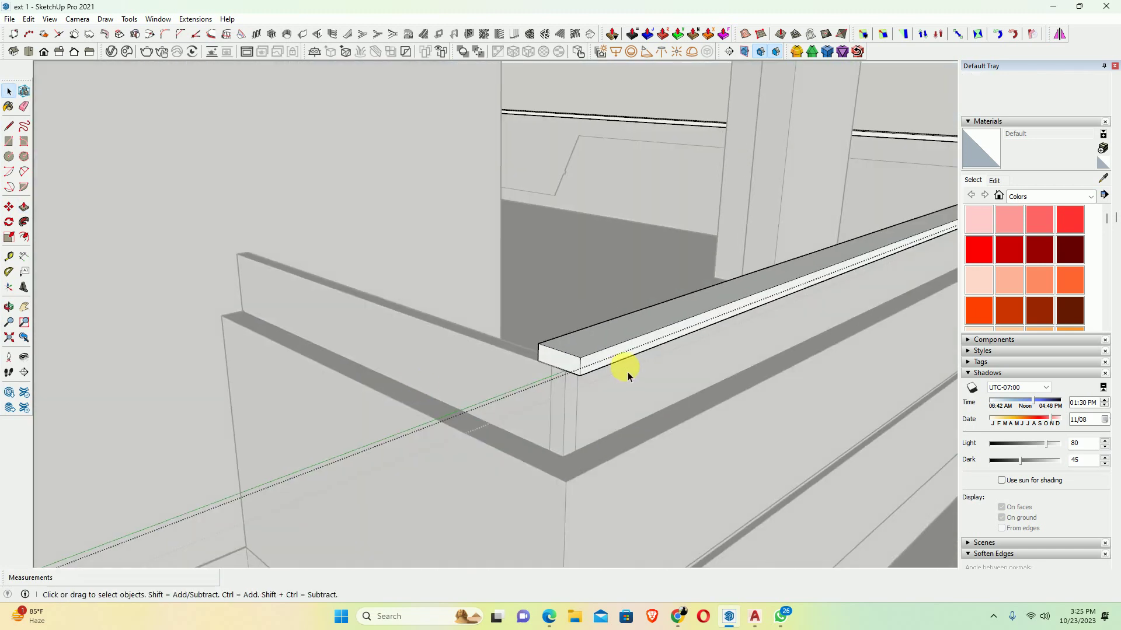
key("p")
left_click(558, 361)
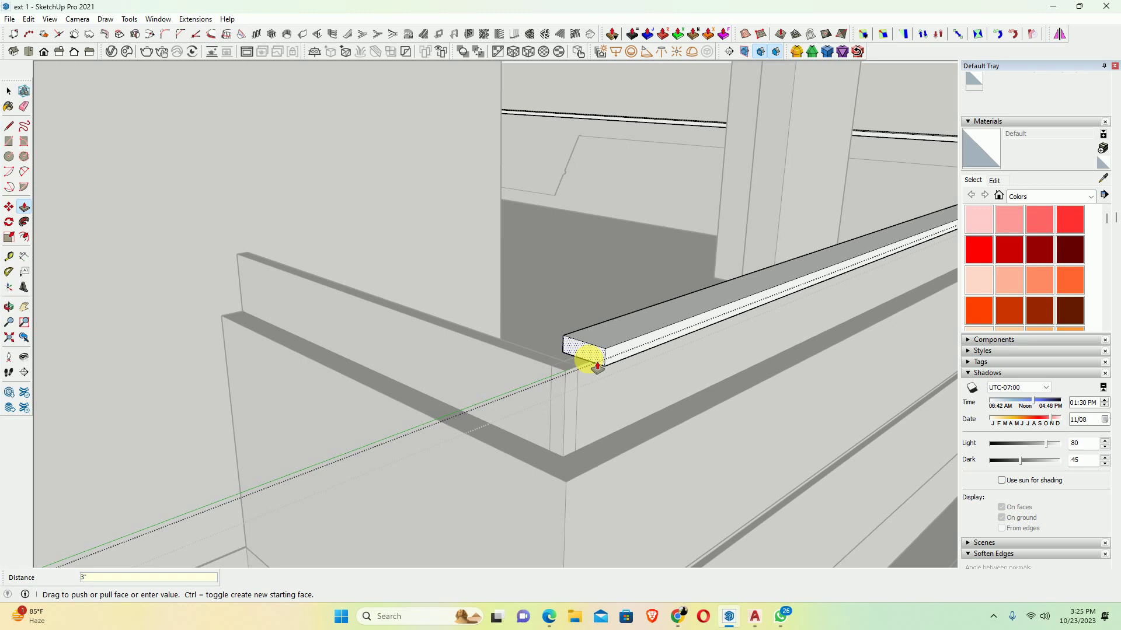
left_click_drag(577, 357, 528, 369)
type("4")
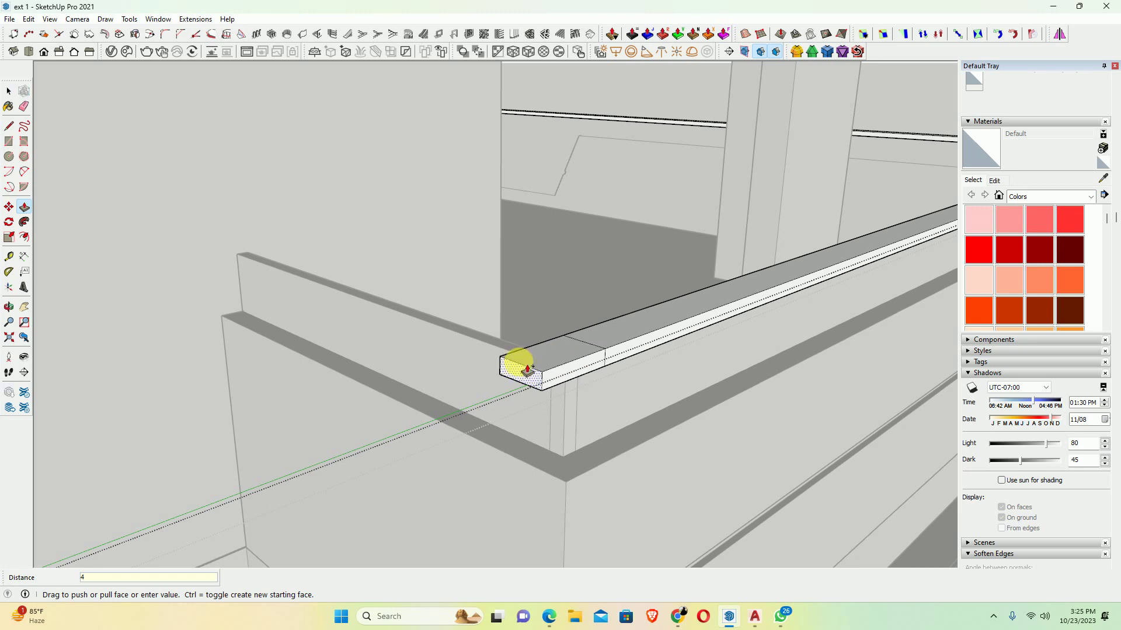
type("1/2")
key("Return")
Erase the dividing edges at the coping bar's corner to leave one clean face
middle_click_drag(531, 374, 943, 343)
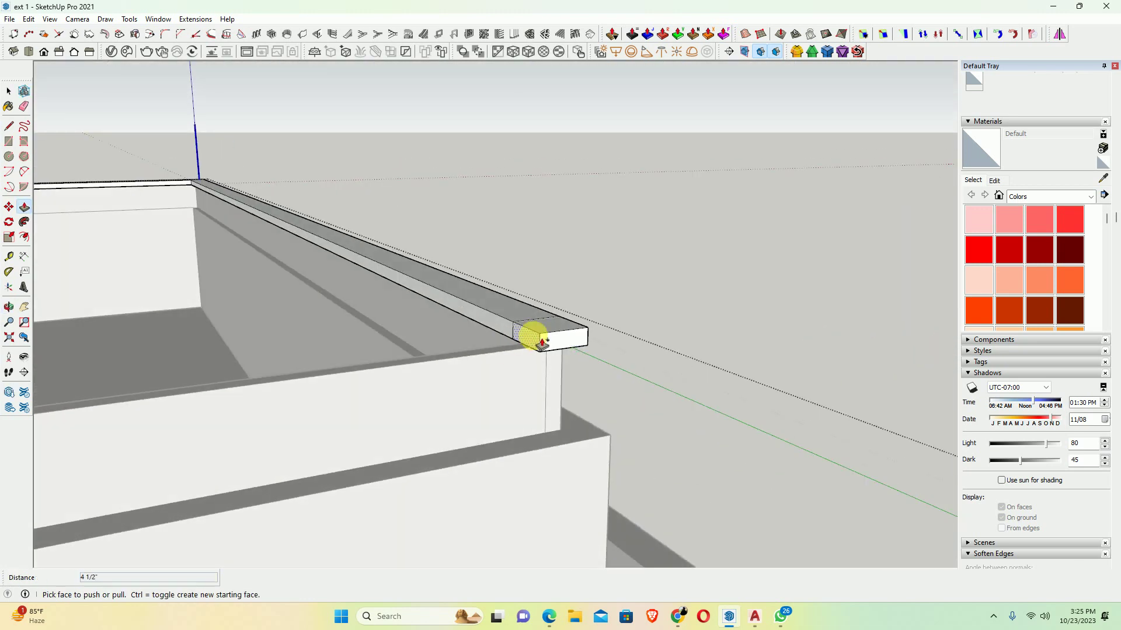
mouse_move(388, 358)
middle_mouse_down()
mouse_move(138, 408)
mouse_move(83, 275)
mouse_move(114, 309)
mouse_move(162, 295)
mouse_move(283, 375)
mouse_move(415, 410)
middle_mouse_up()
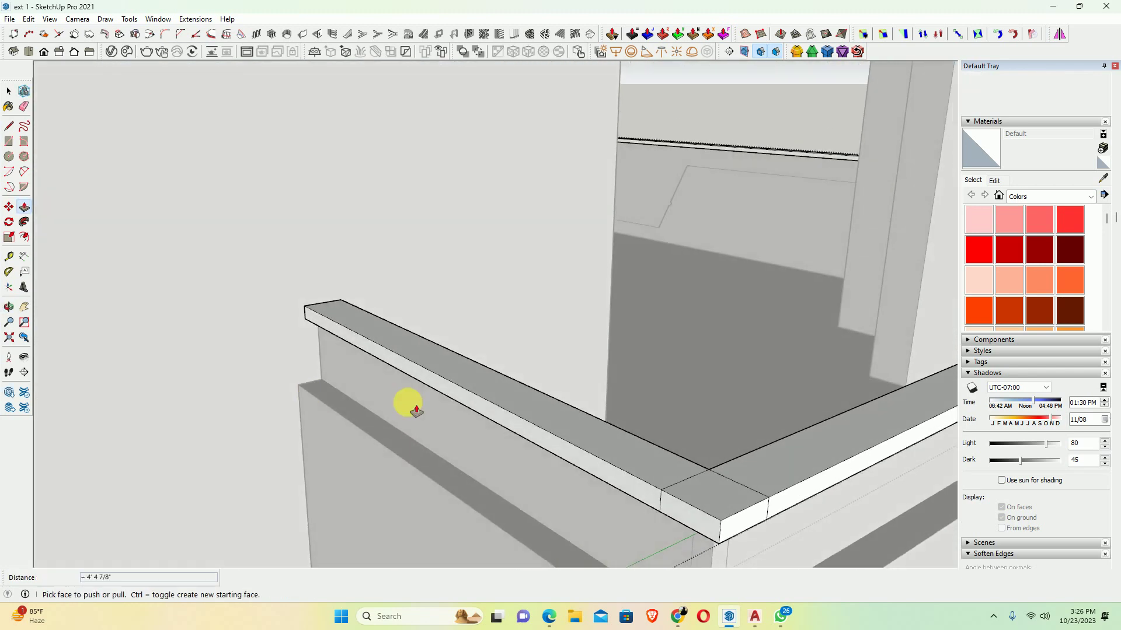
mouse_move(623, 457)
middle_mouse_down()
mouse_move(750, 508)
mouse_move(600, 443)
middle_mouse_up()
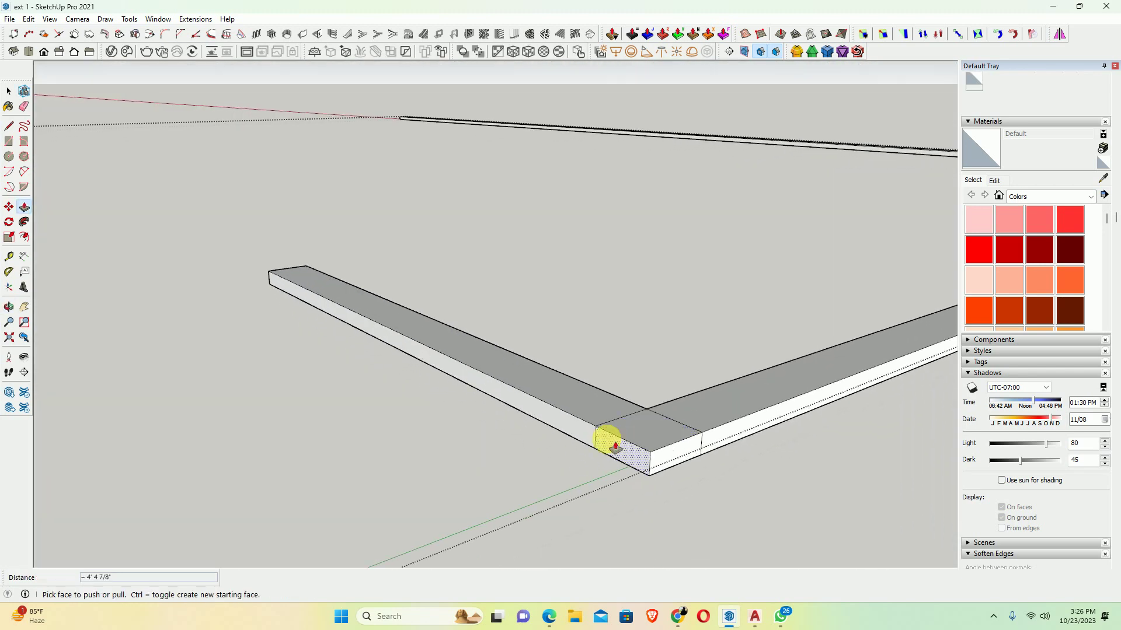
key("e")
left_click_drag(594, 433, 726, 441)
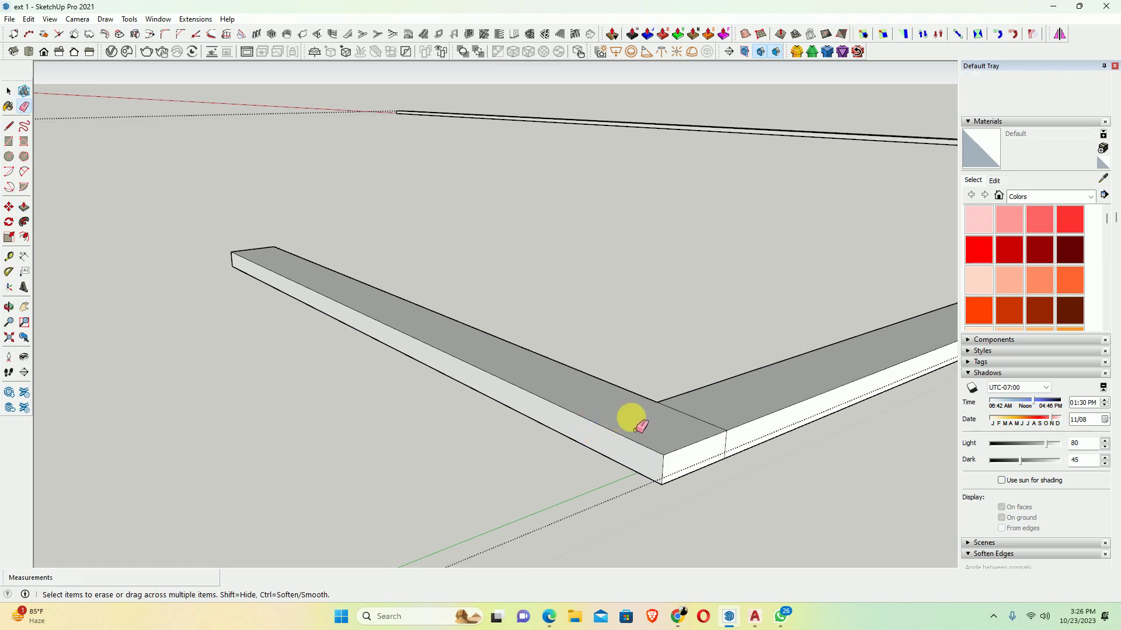
Zoom in on the balcony slab end and erase the thin stray edge strip there
mouse_move(725, 441)
middle_mouse_down()
mouse_move(695, 350)
mouse_move(676, 501)
middle_mouse_up()
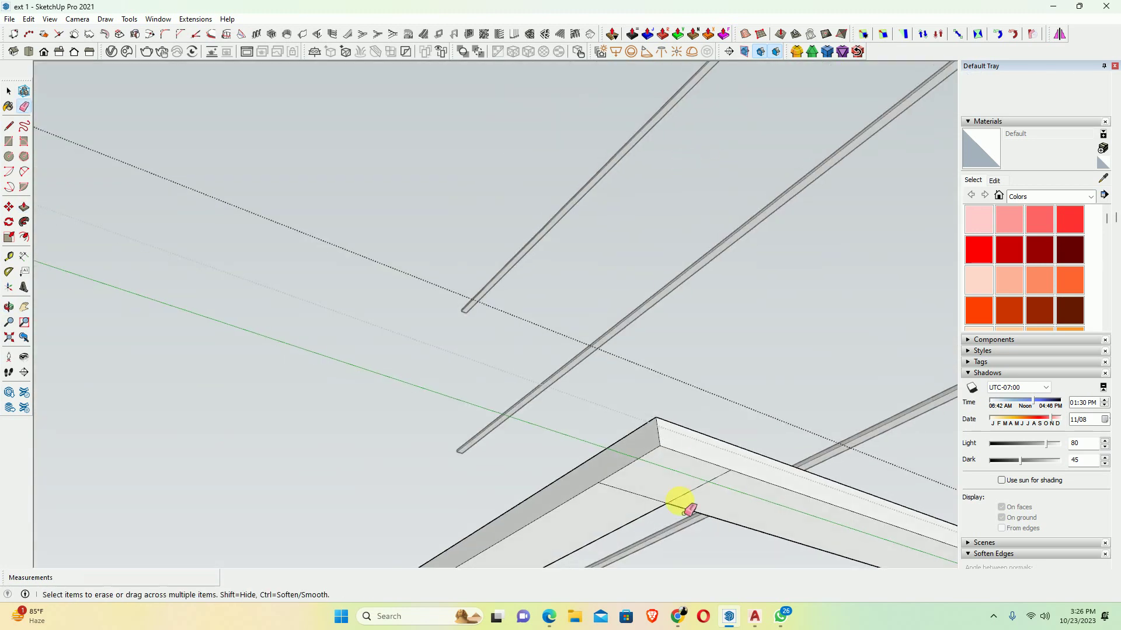
mouse_move(655, 445)
middle_mouse_down()
mouse_move(601, 526)
mouse_move(679, 364)
middle_mouse_up()
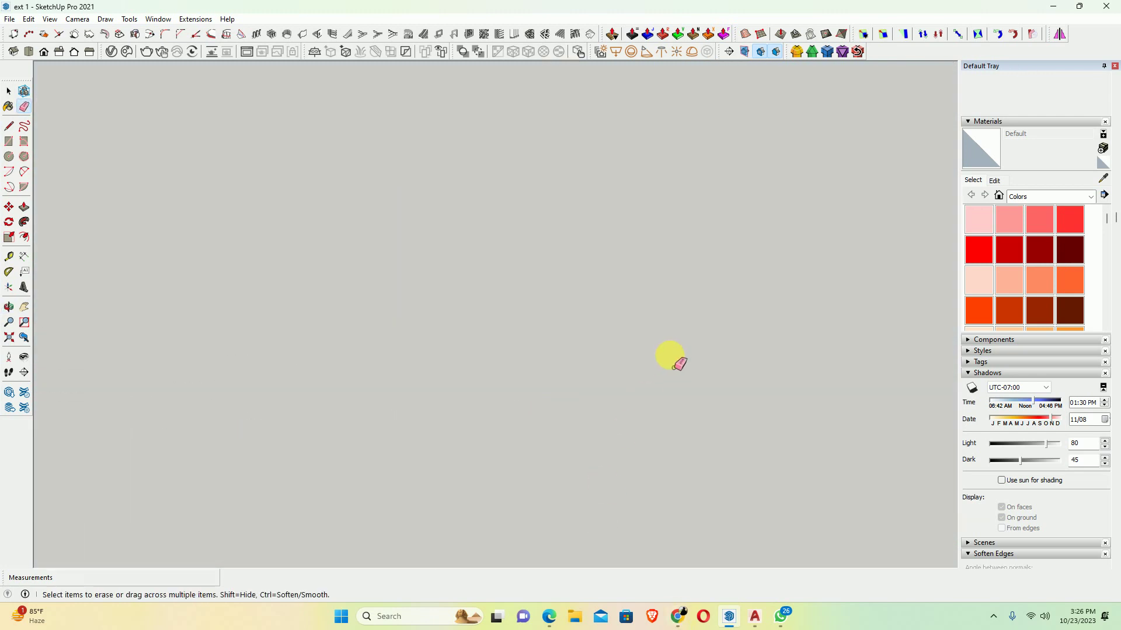
left_click(8, 338)
key("space")
scroll(788, 317, "up", 3)
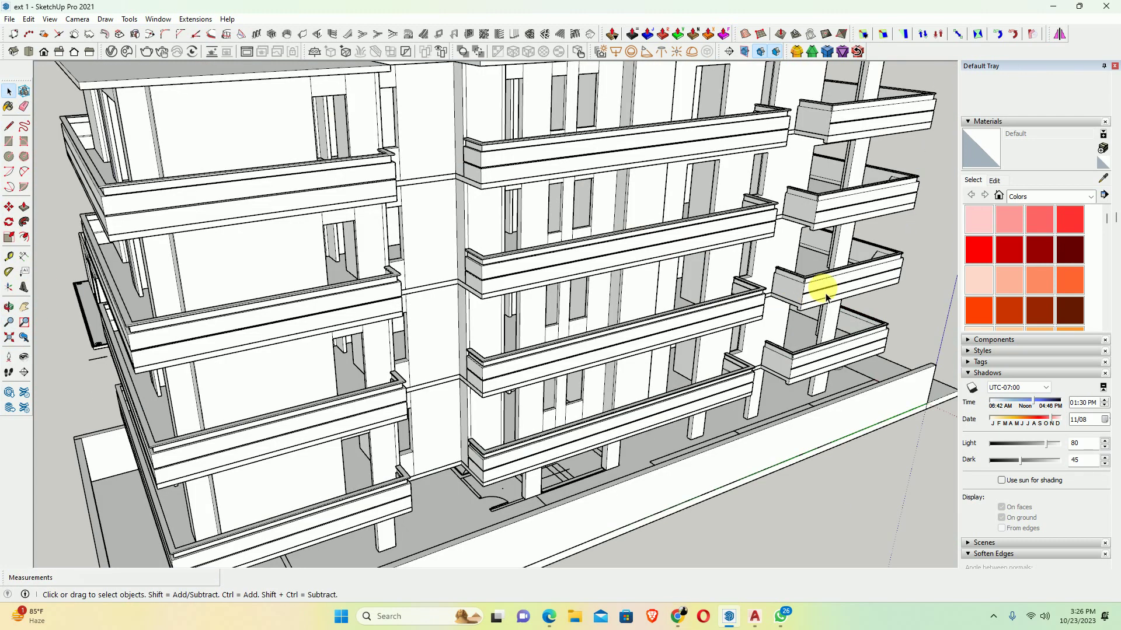
scroll(817, 283, "up", 3)
scroll(781, 275, "up", 3)
scroll(782, 278, "up", 3)
scroll(784, 278, "up", 3)
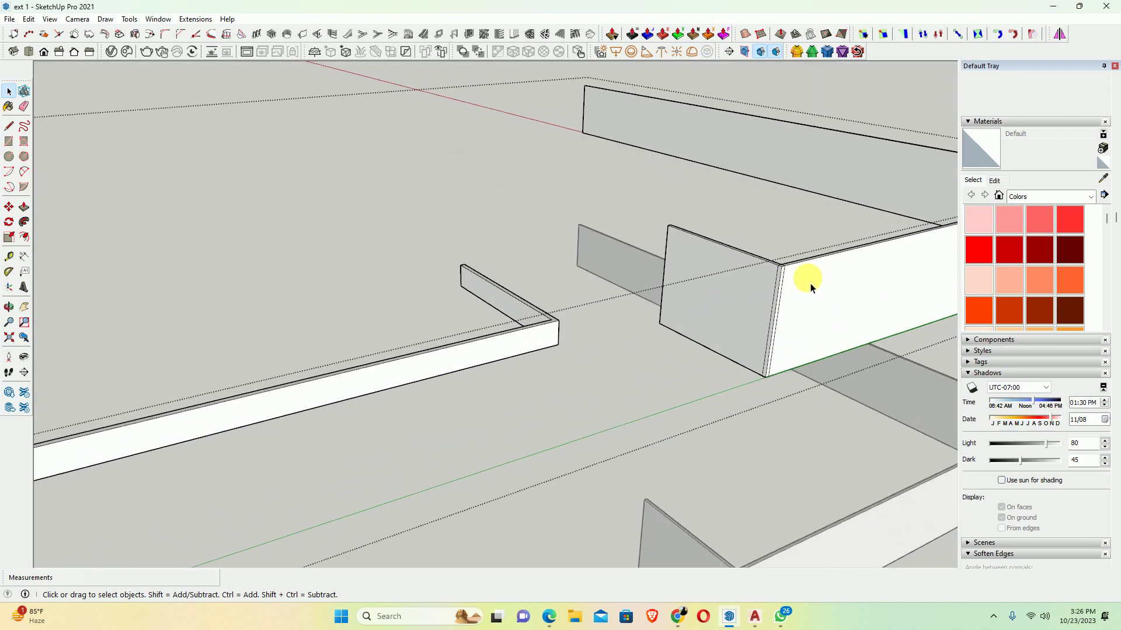
scroll(806, 280, "up", 3)
scroll(773, 283, "up", 3)
scroll(771, 288, "up", 2)
key("e")
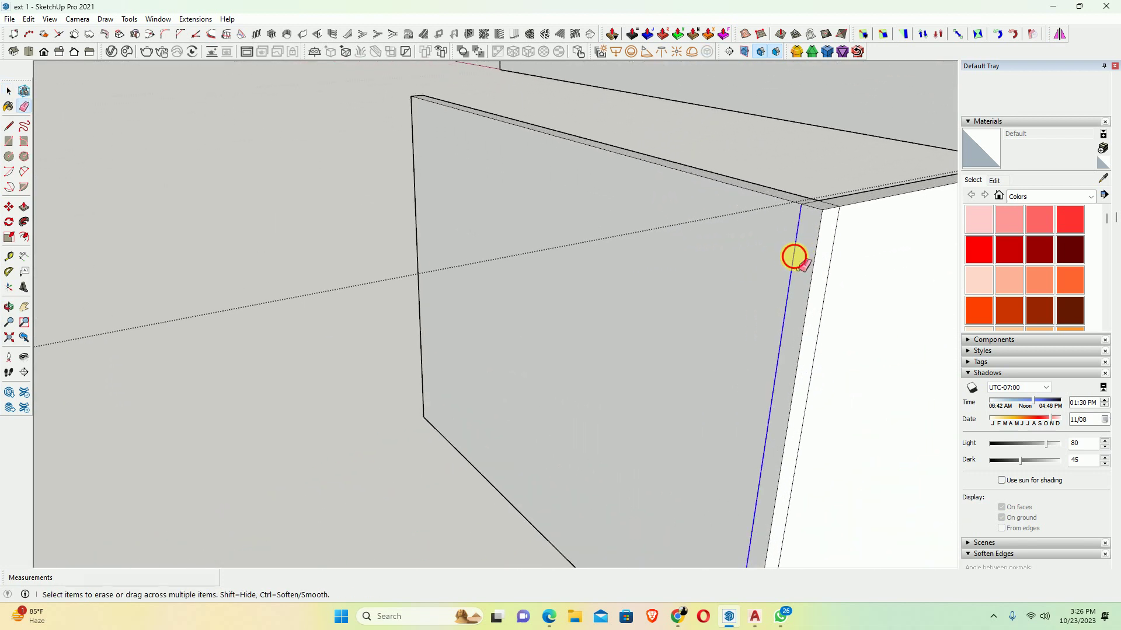
left_click(794, 257)
Orbit around the slabs to check the cleaned-up balcony band corner
scroll(836, 216, "up", 2)
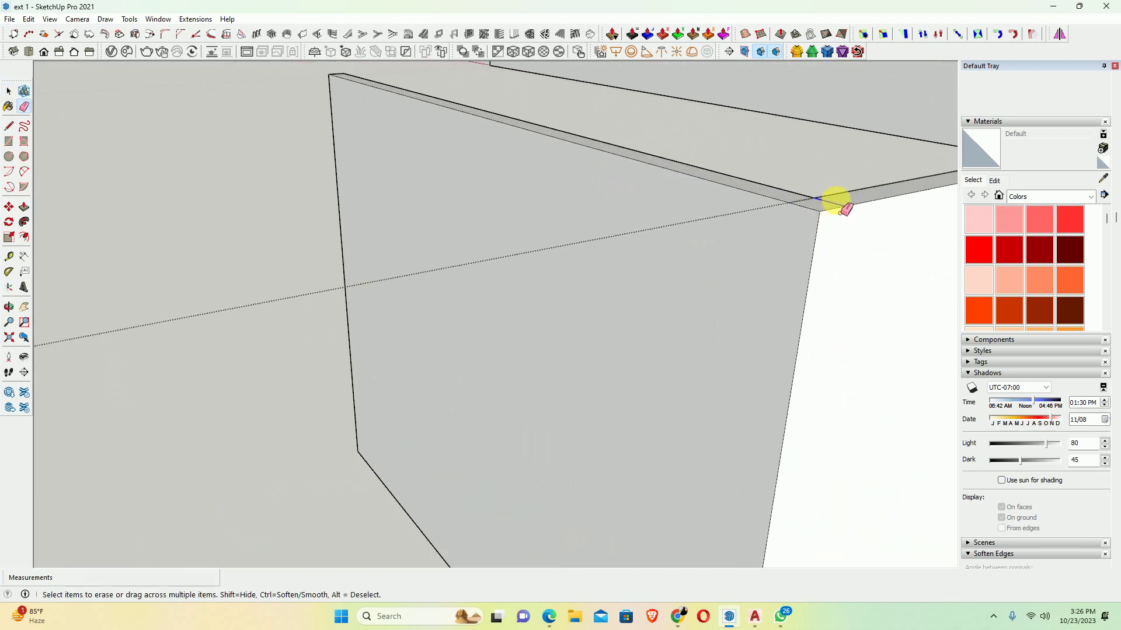
scroll(805, 213, "down", 2)
scroll(783, 280, "down", 3)
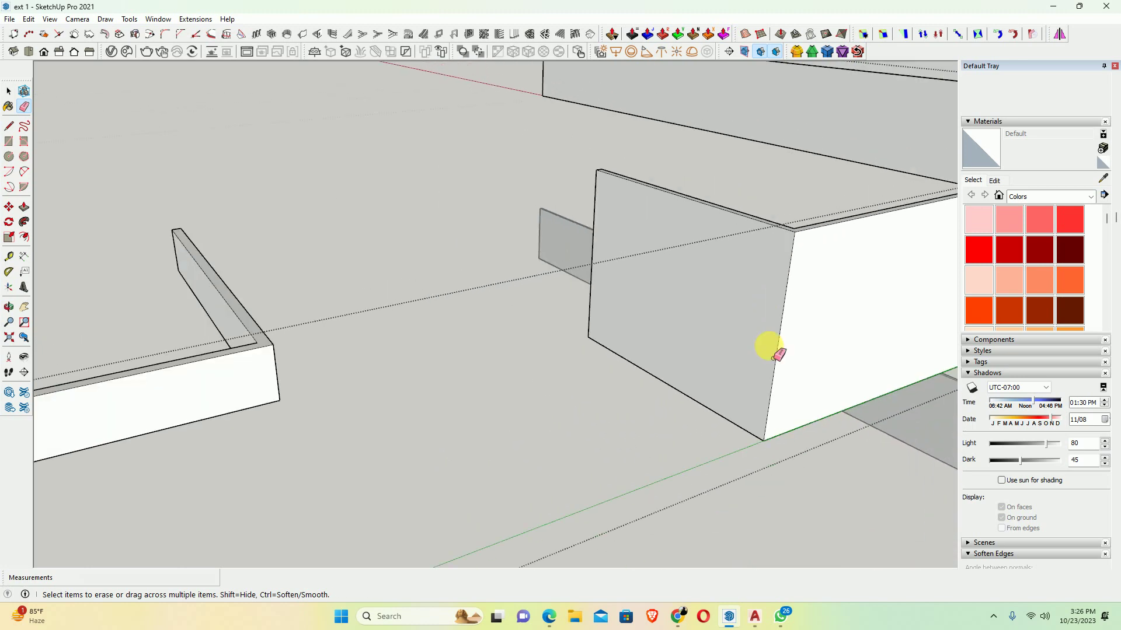
mouse_move(769, 350)
middle_mouse_down()
mouse_move(778, 218)
mouse_move(771, 458)
middle_mouse_up()
scroll(776, 380, "up", 2)
scroll(753, 383, "up", 2)
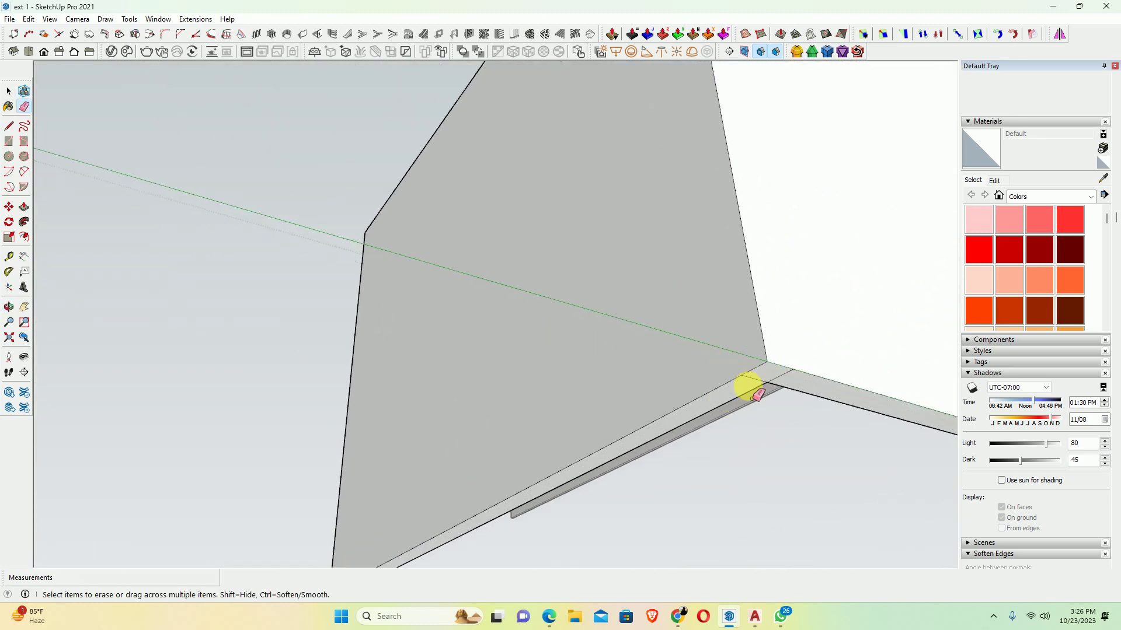
scroll(762, 384, "up", 1)
scroll(788, 367, "down", 2)
mouse_move(769, 358)
middle_mouse_down()
mouse_move(746, 388)
mouse_move(734, 325)
mouse_move(707, 286)
mouse_move(733, 300)
mouse_move(717, 283)
mouse_move(753, 297)
mouse_move(561, 325)
mouse_move(358, 313)
mouse_move(383, 275)
mouse_move(466, 284)
mouse_move(421, 296)
mouse_move(498, 370)
mouse_move(401, 399)
mouse_move(395, 415)
mouse_move(425, 442)
middle_mouse_up()
key("space")
scroll(724, 288, "down", 5)
scroll(466, 284, "down", 3)
scroll(402, 399, "up", 3)
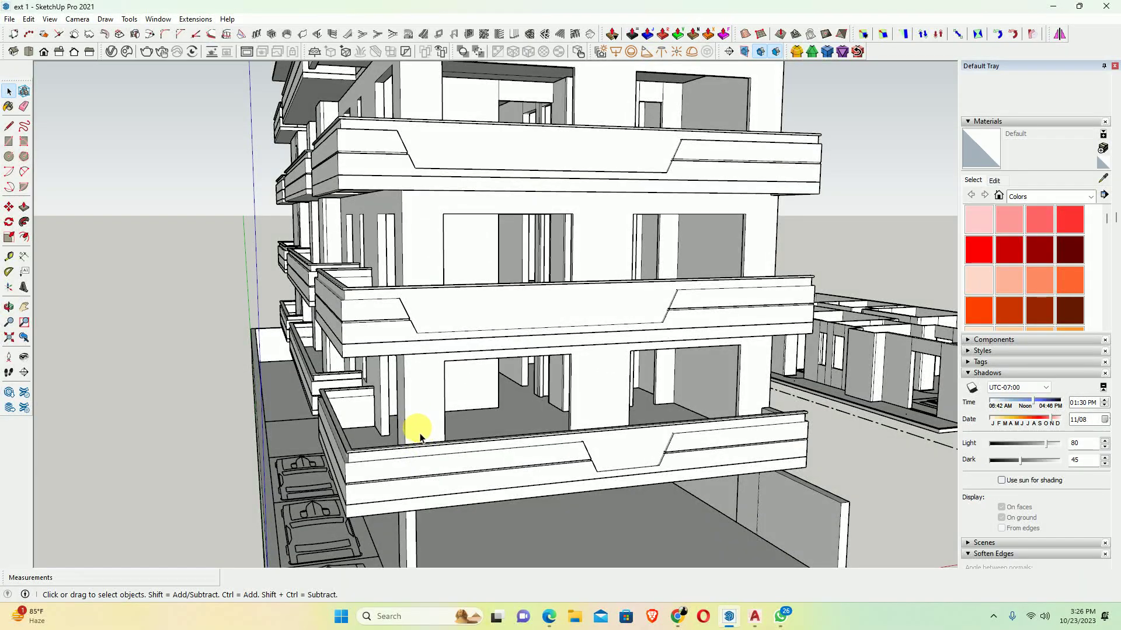
Delete the second annex structure's wall group
left_click(425, 388)
double_click(431, 392)
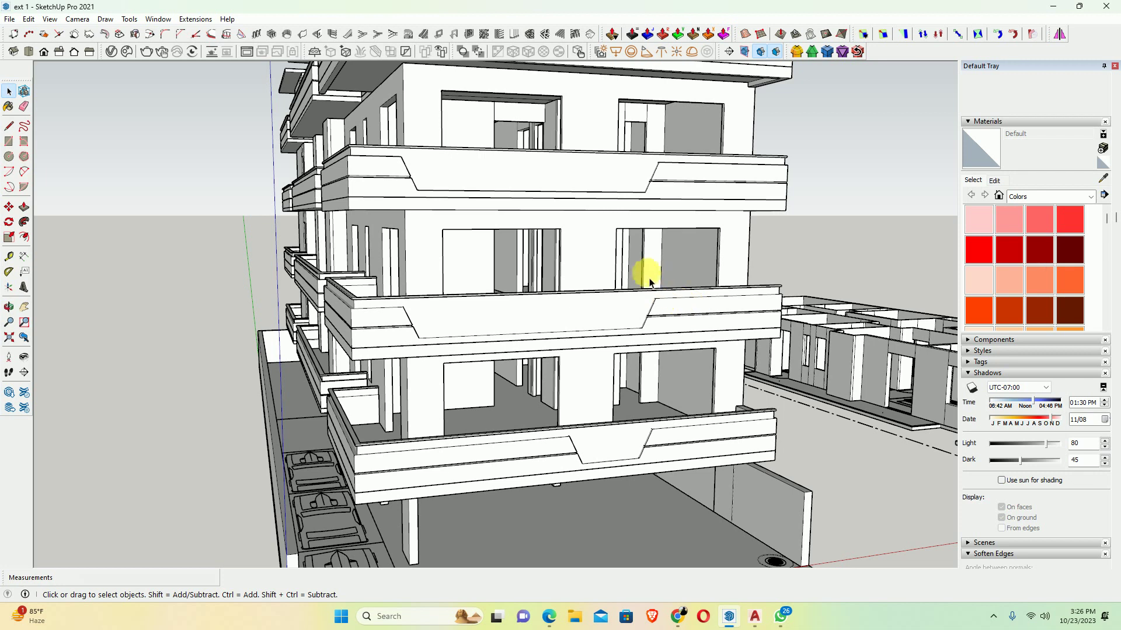
middle_click_drag(555, 400, 484, 371)
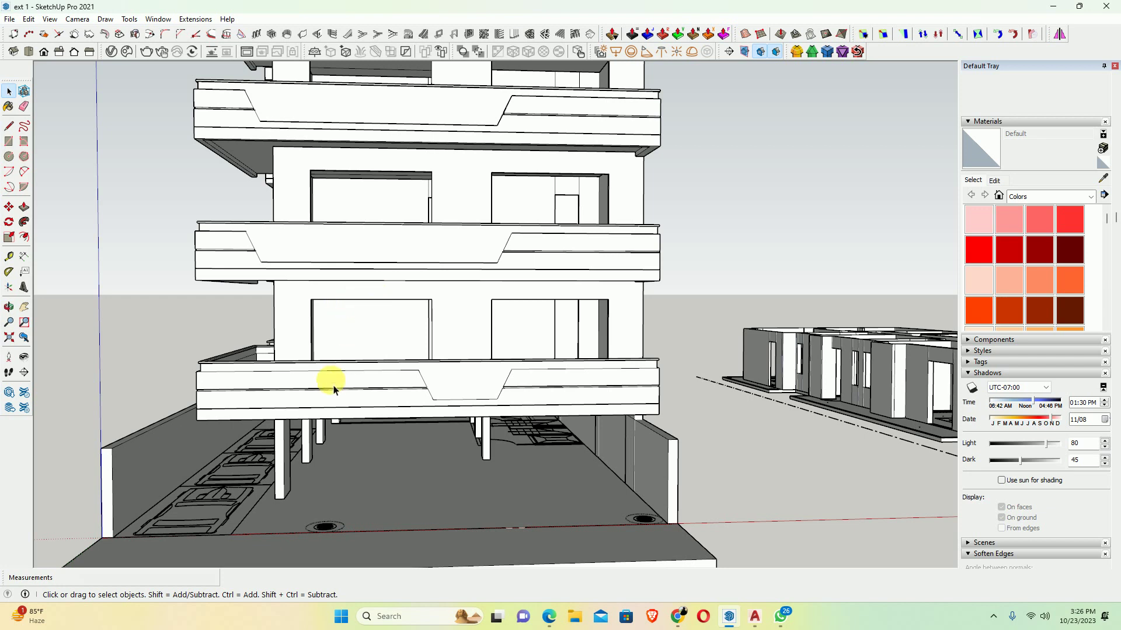
scroll(734, 426, "down", 3)
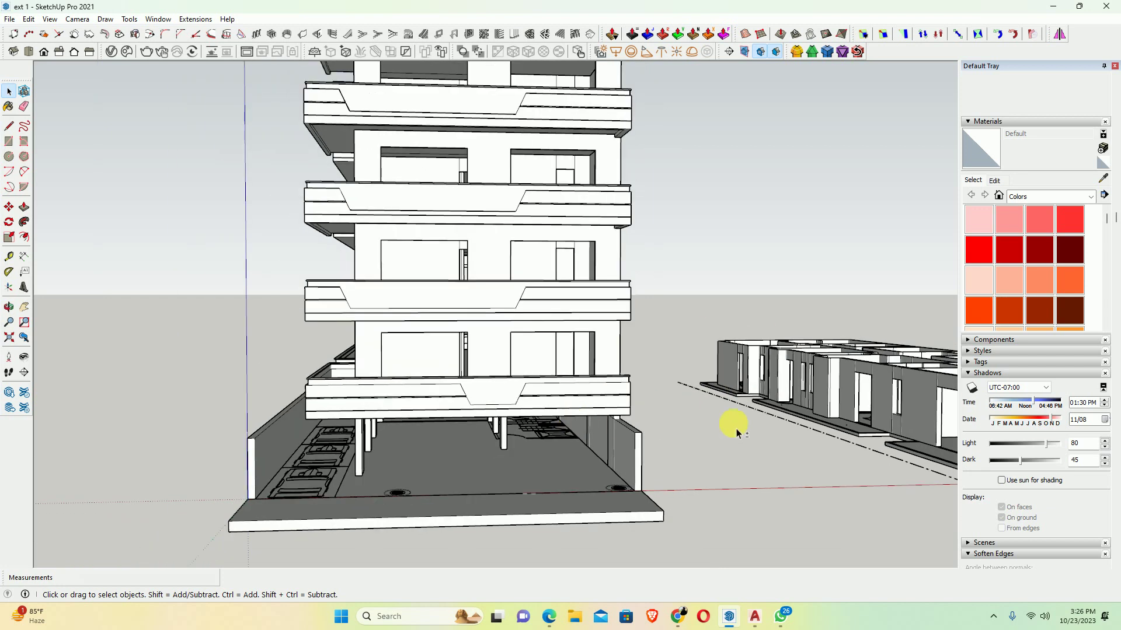
middle_click_drag(734, 425, 573, 408)
left_click(580, 398)
key("Delete")
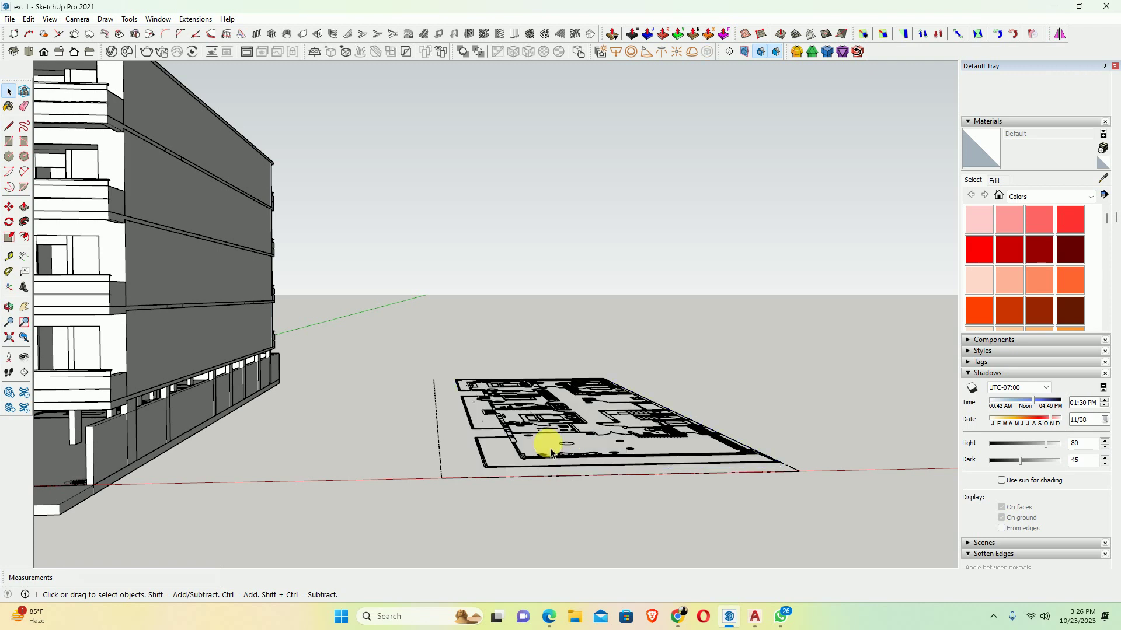
Hide the imported floor-plan slab beside the building, leaving only the building model
scroll(545, 445, "down", 3)
scroll(581, 450, "down", 1)
left_click(610, 435)
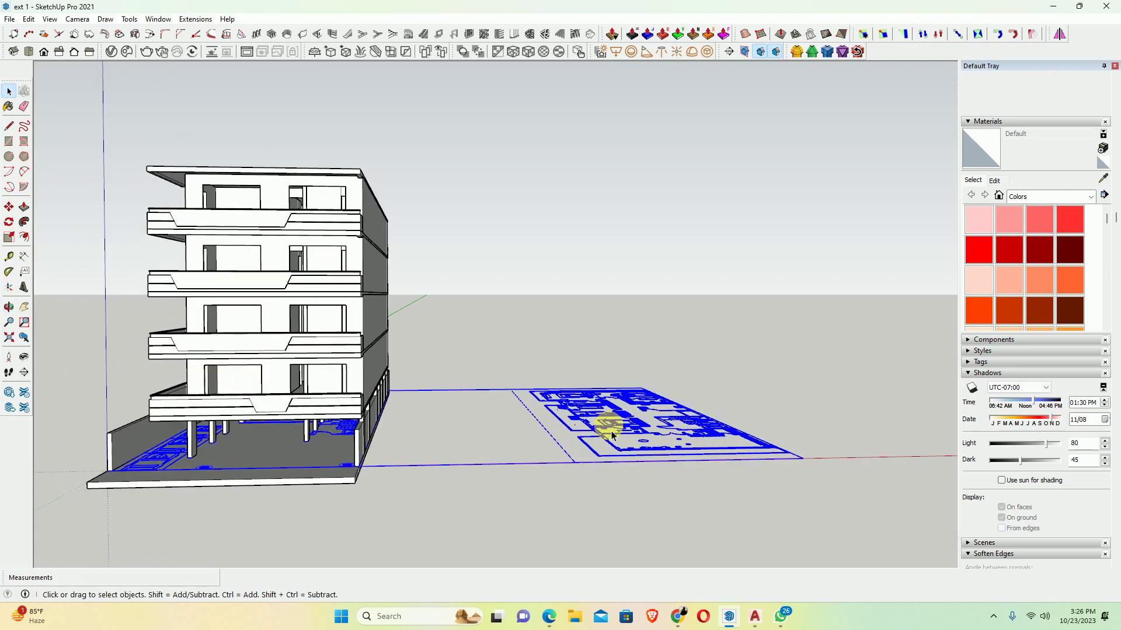
right_click(605, 427)
left_click(636, 73)
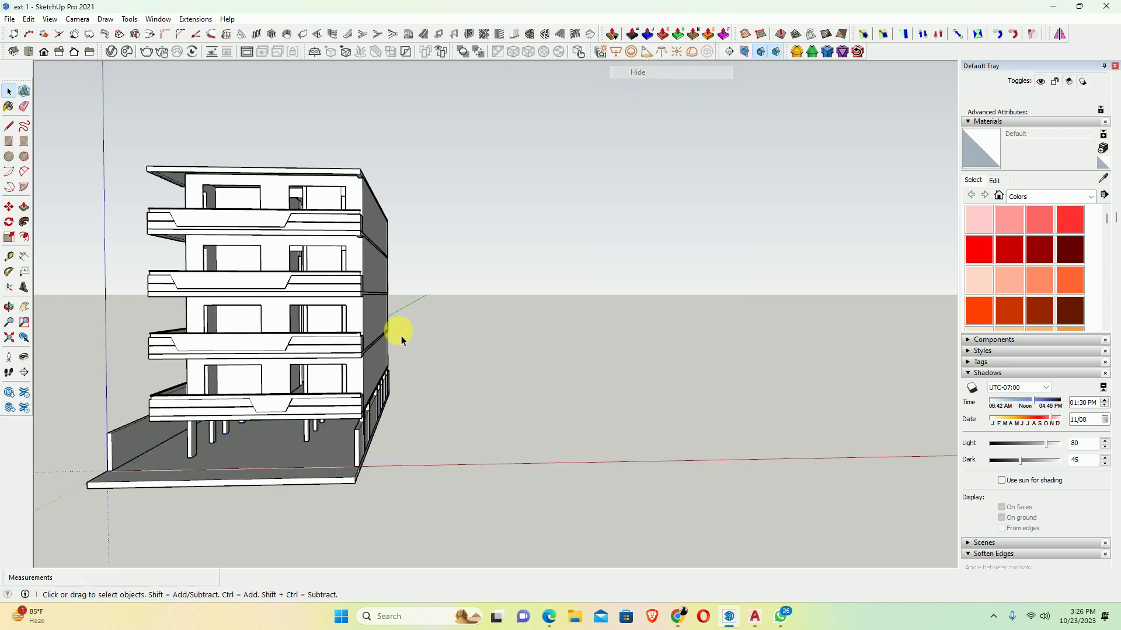
mouse_move(401, 325)
middle_mouse_down()
mouse_move(541, 436)
mouse_move(516, 361)
mouse_move(457, 413)
mouse_move(363, 363)
mouse_move(438, 387)
middle_mouse_up()
scroll(325, 387, "up", 2)
scroll(463, 449, "up", 2)
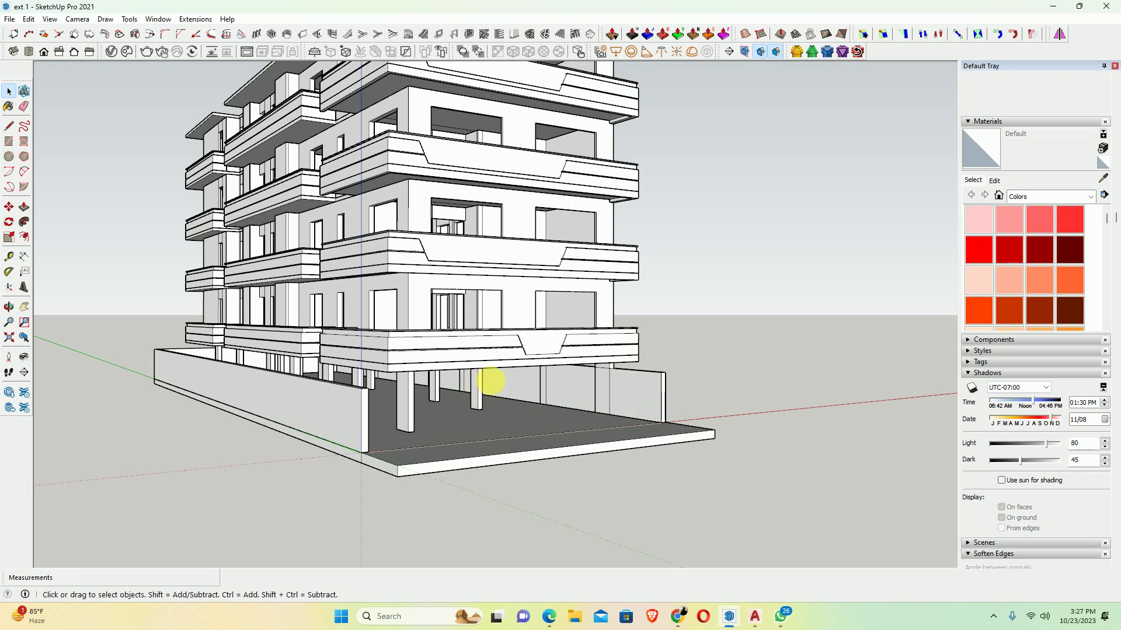
middle_click_drag(491, 381, 426, 413)
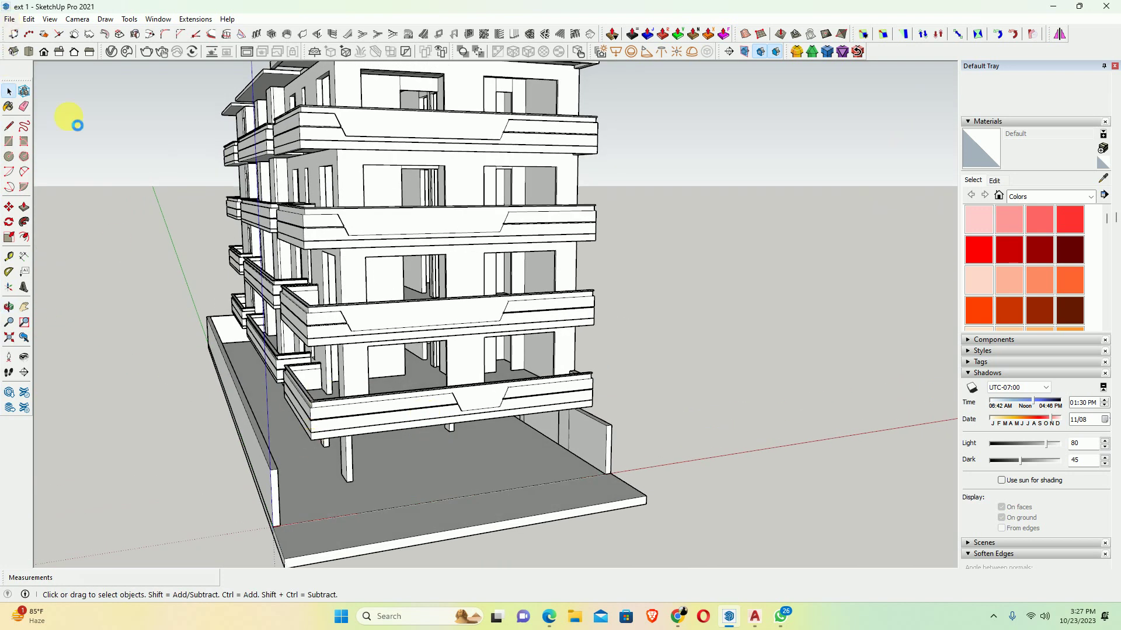
Search 3D Warehouse in a new Chrome tab for entry models, then return to SketchUp
left_click(633, 511)
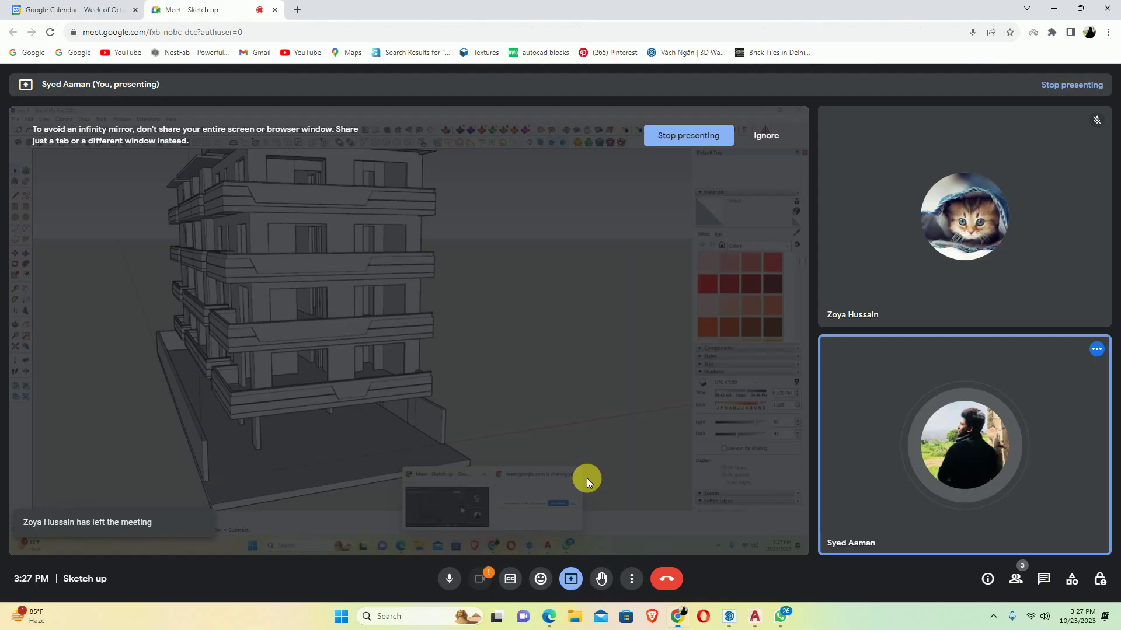
left_click(297, 10)
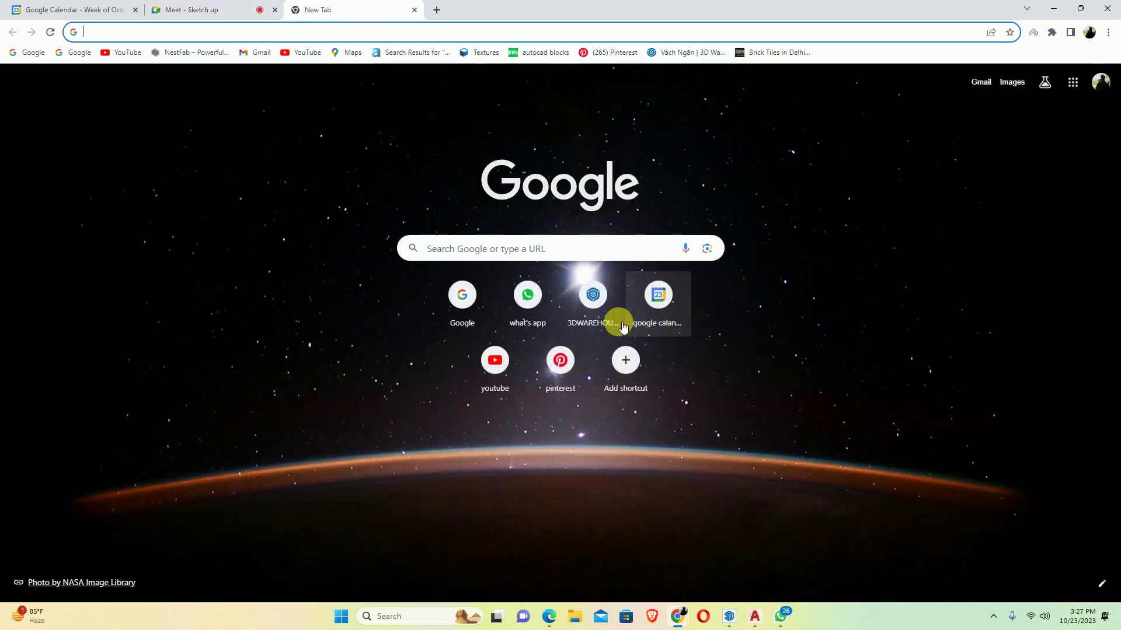
left_click(593, 295)
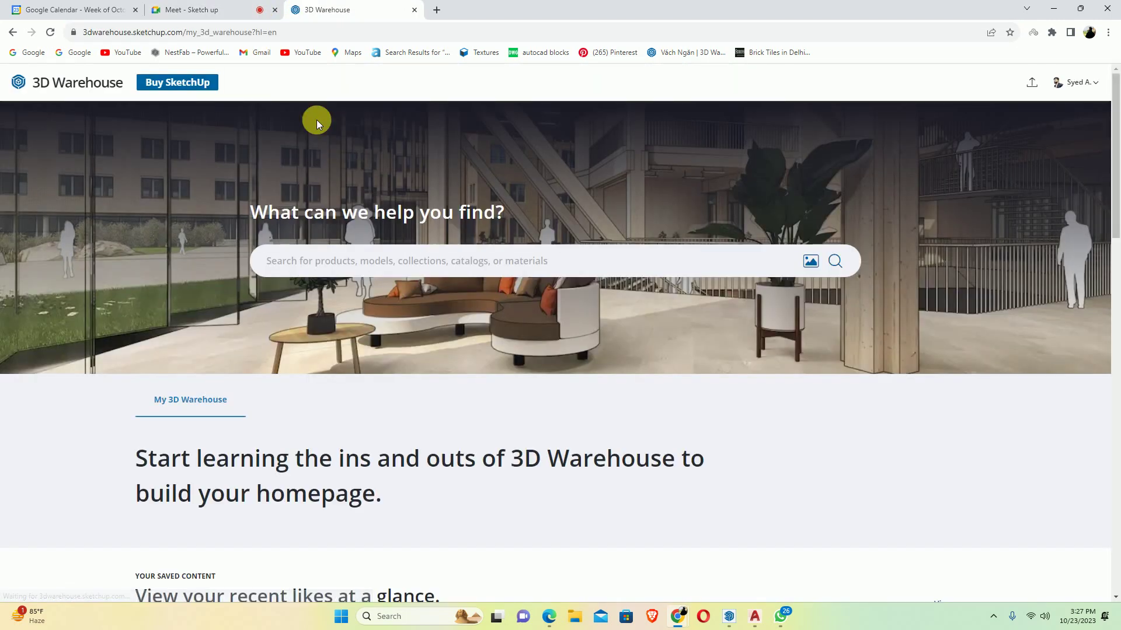
left_click(381, 263)
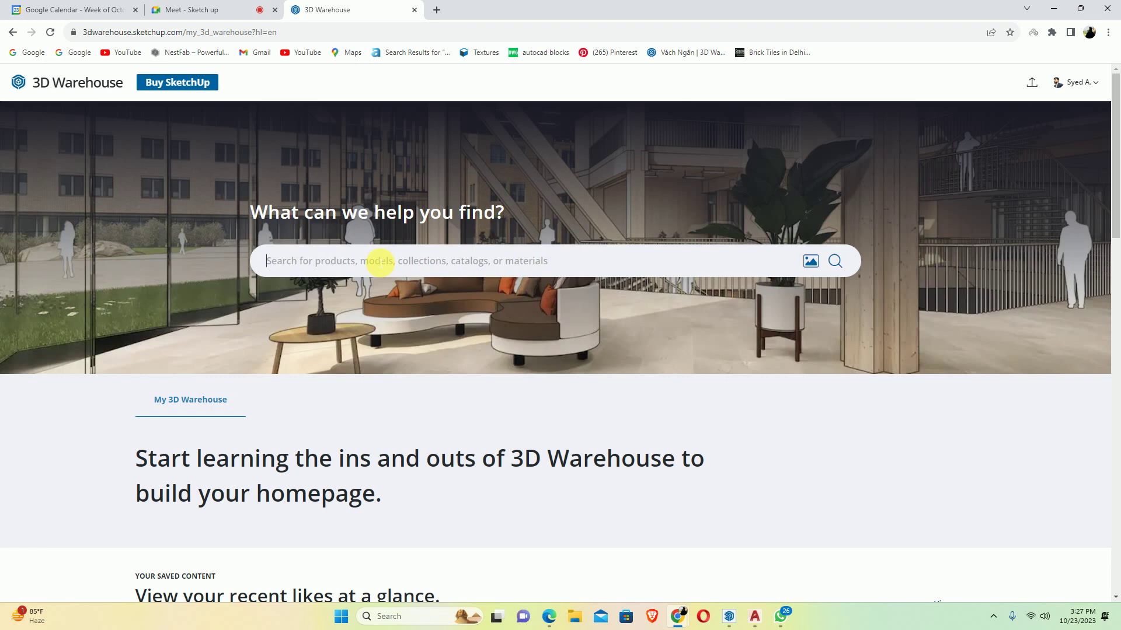
type("entry door")
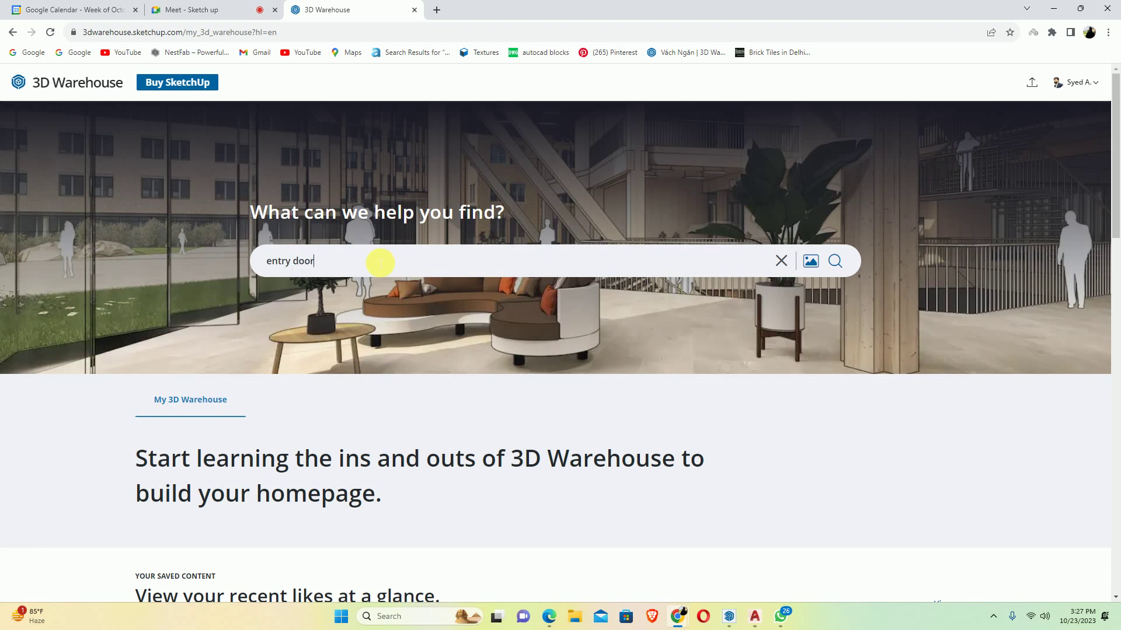
key("Return")
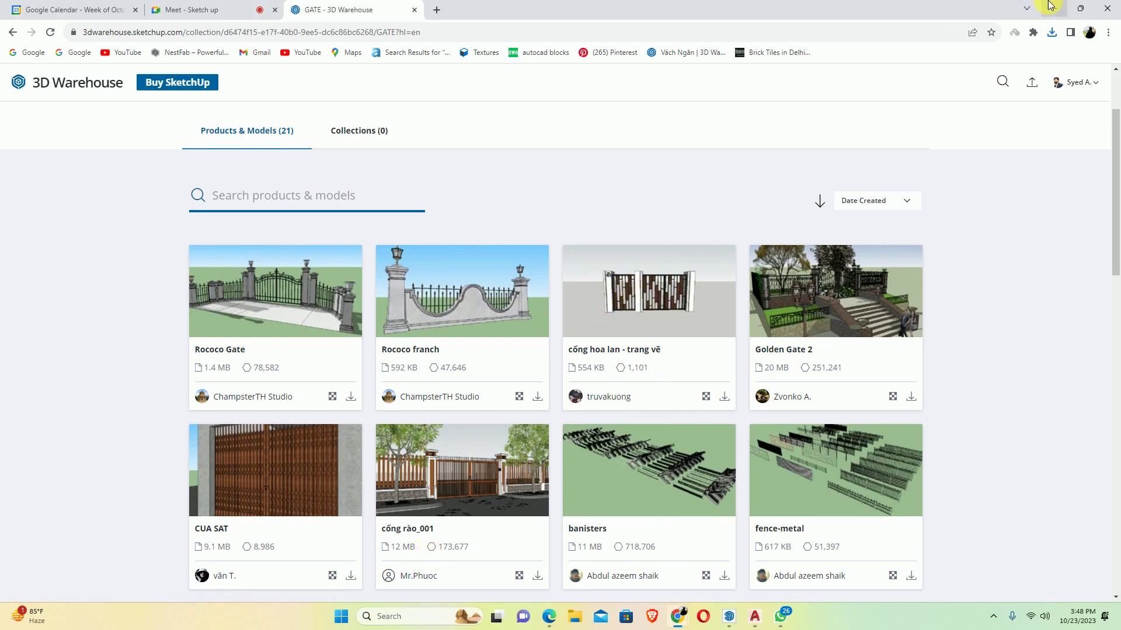
left_click(1054, 8)
scroll(400, 338, "down", 5)
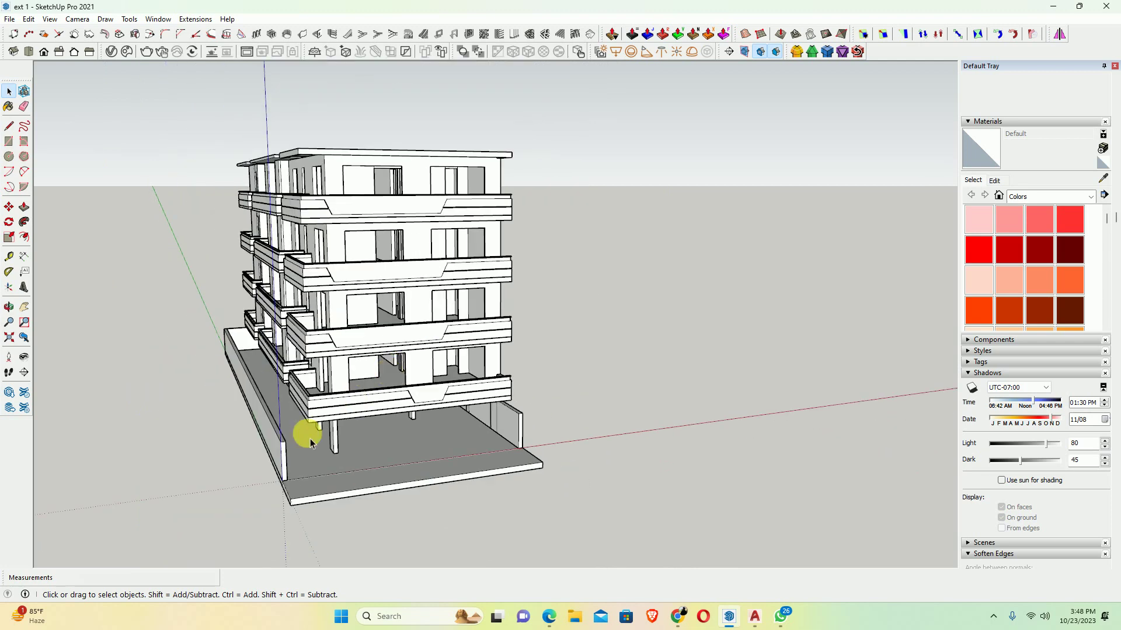
Orbit to the building's front and open the ground floor group for editing
middle_click_drag(305, 430, 363, 457)
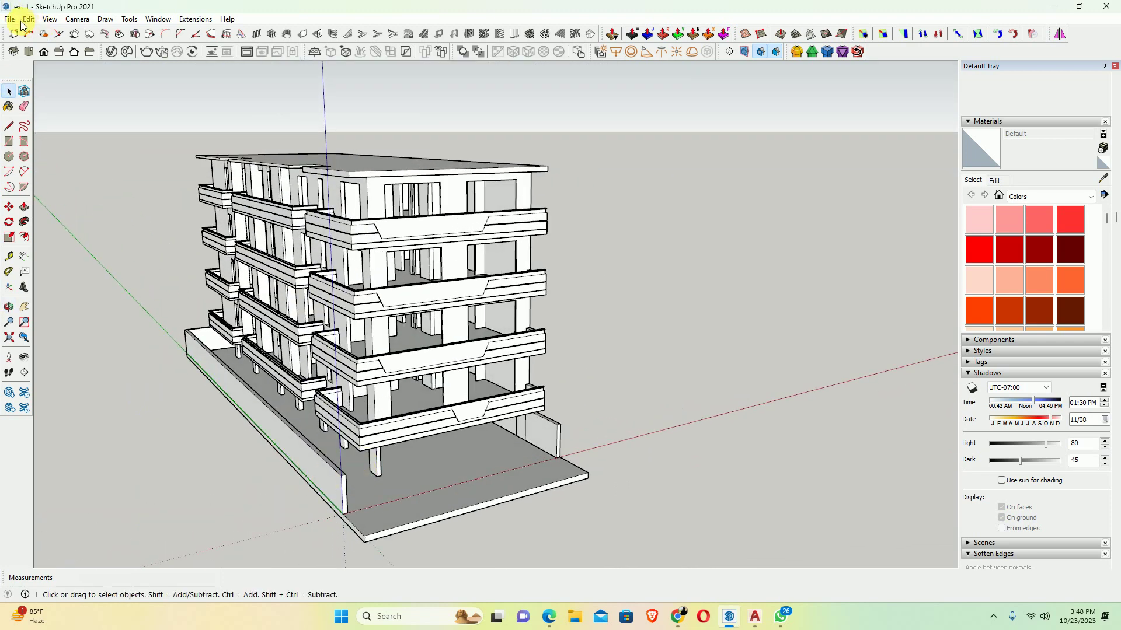
scroll(356, 516, "up", 2)
middle_click_drag(356, 516, 401, 513)
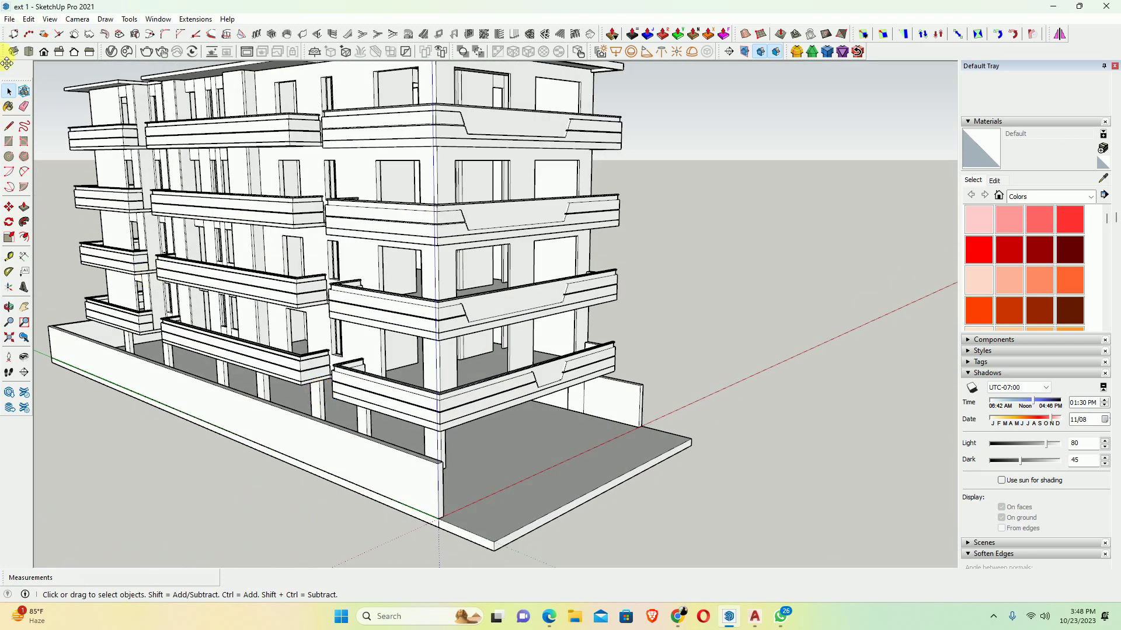
double_click(445, 480)
scroll(443, 483, "up", 3)
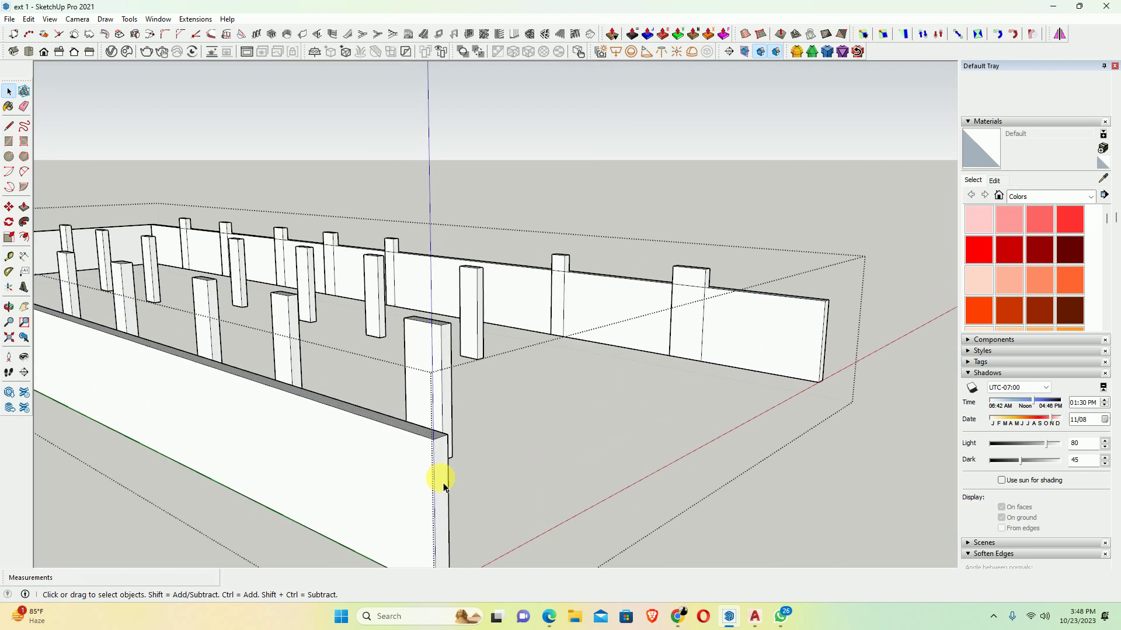
key("p")
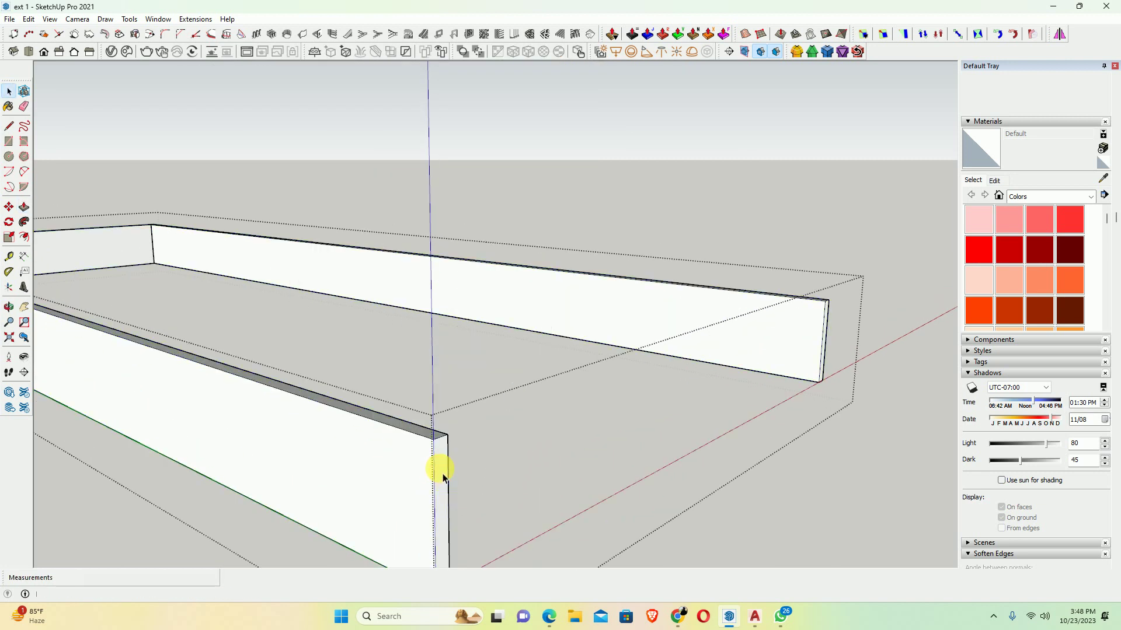
key("space")
Push the front boundary wall's end face back 1' 6"
double_click(436, 451)
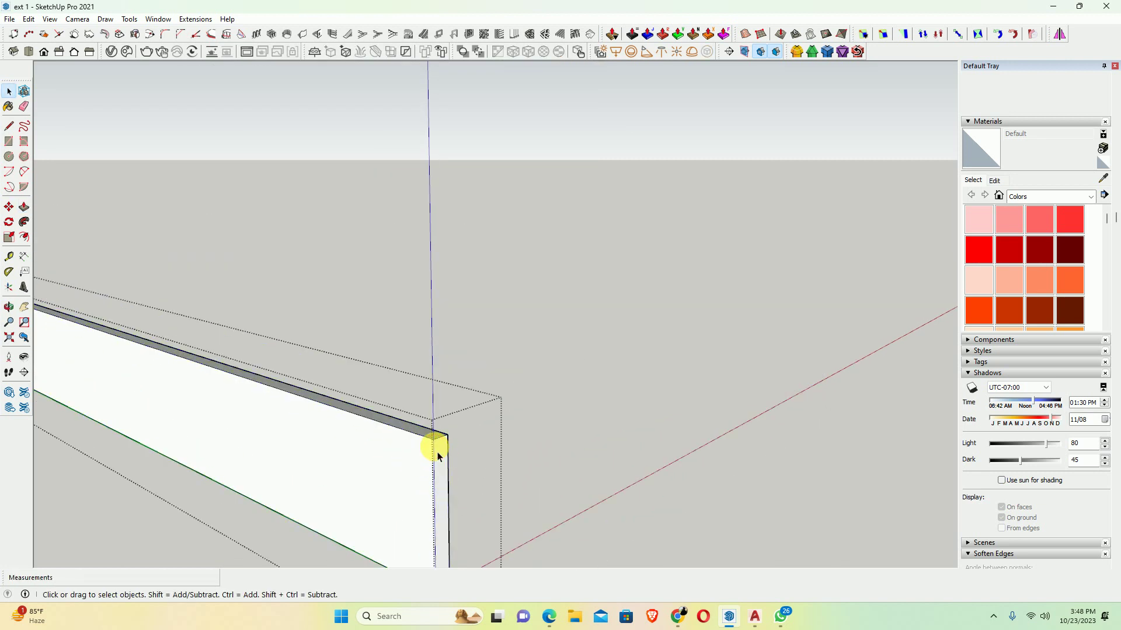
key("p")
left_click_drag(444, 467, 374, 432)
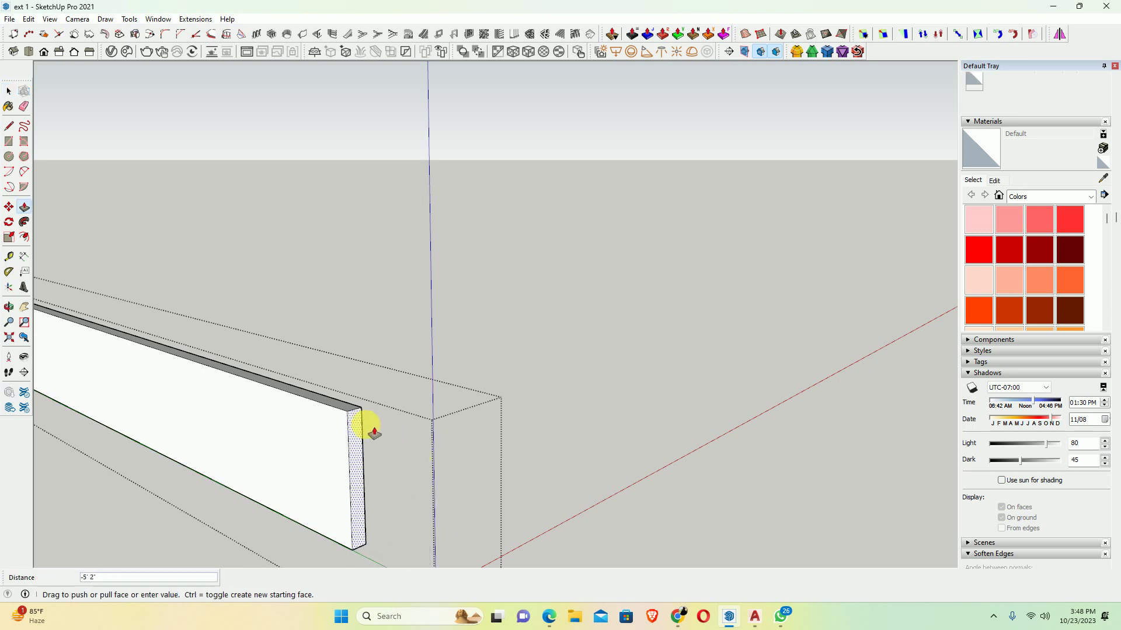
key("Return")
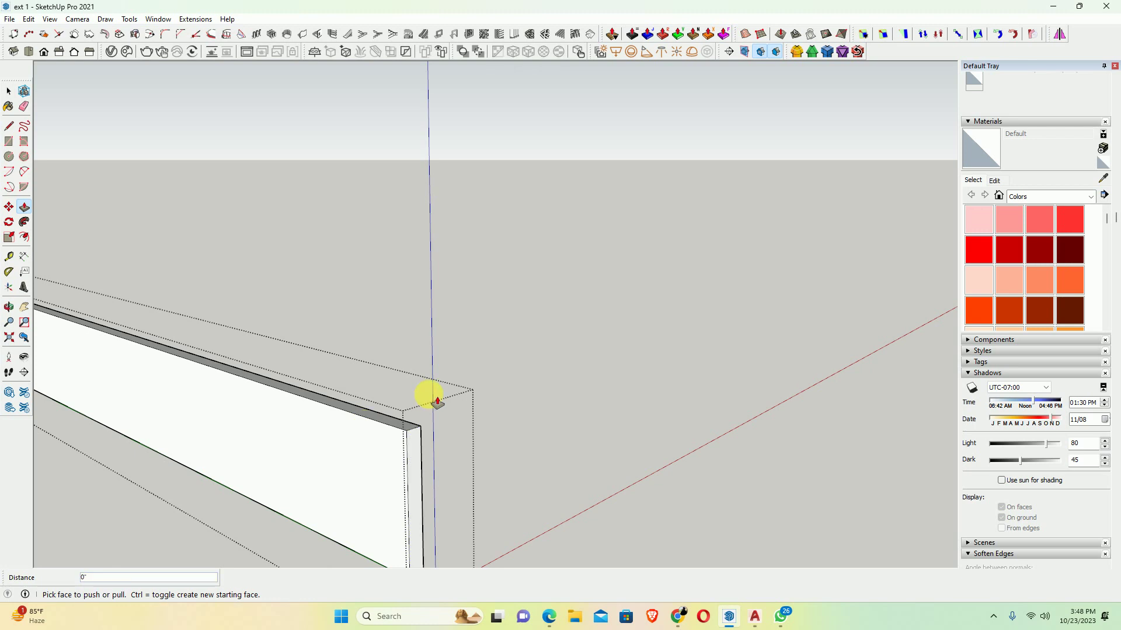
key("space")
scroll(668, 345, "down", 5)
scroll(855, 350, "up", 3)
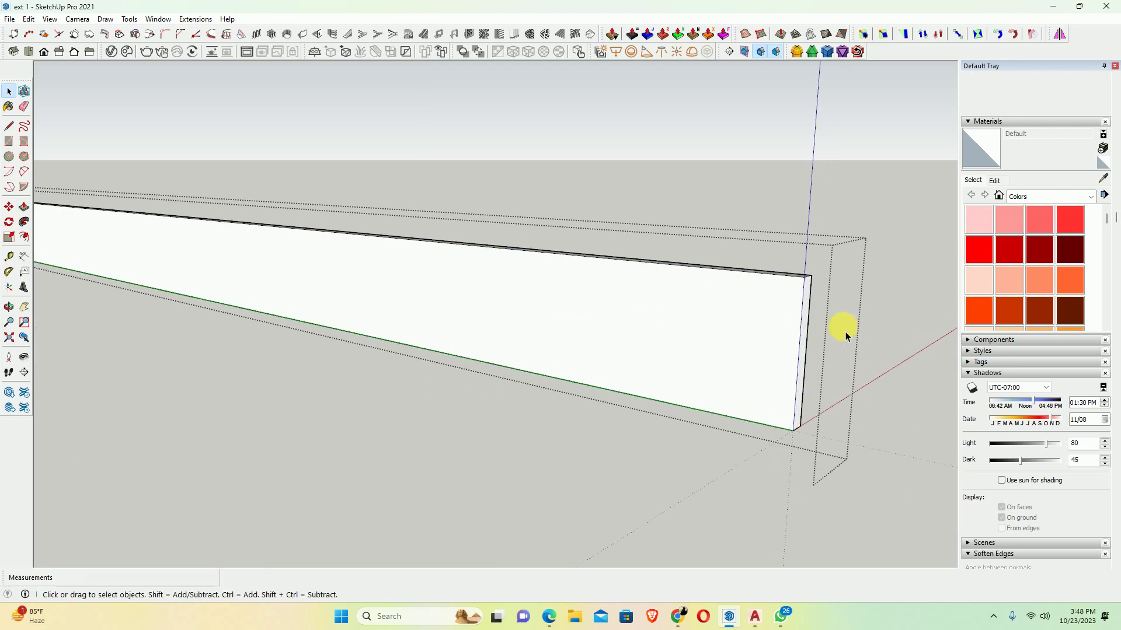
scroll(845, 331, "up", 2)
key("p")
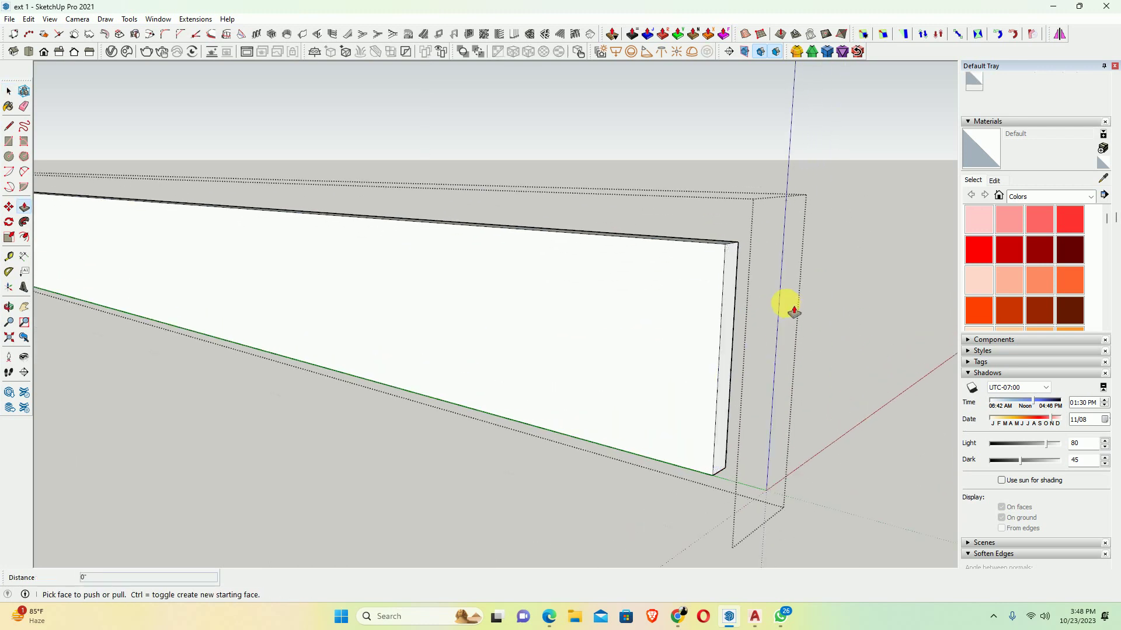
key("space")
scroll(791, 307, "down", 5)
scroll(733, 305, "up", 5)
Import the cong+hoa+lan gate model from Downloads and place it near the front wall
left_click(9, 19)
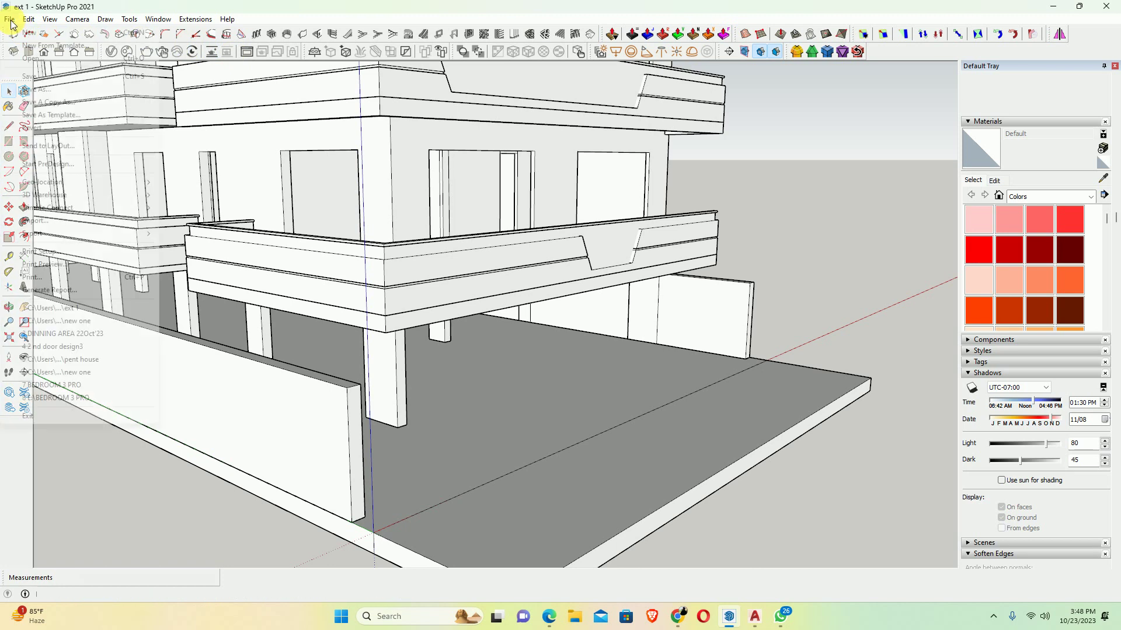
left_click(42, 223)
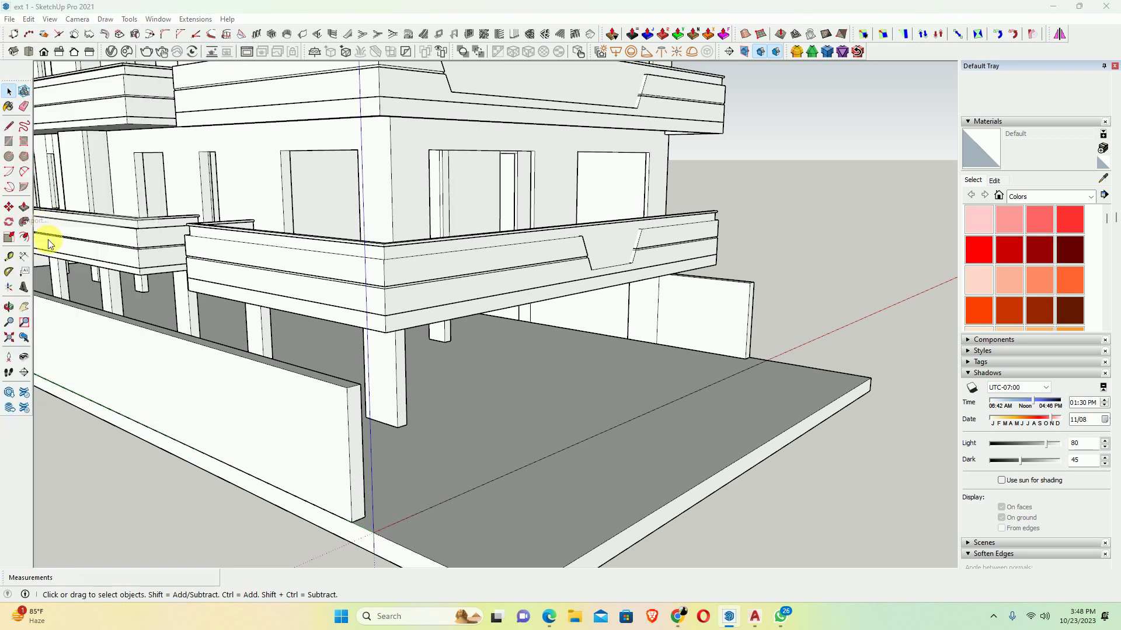
left_click(170, 214)
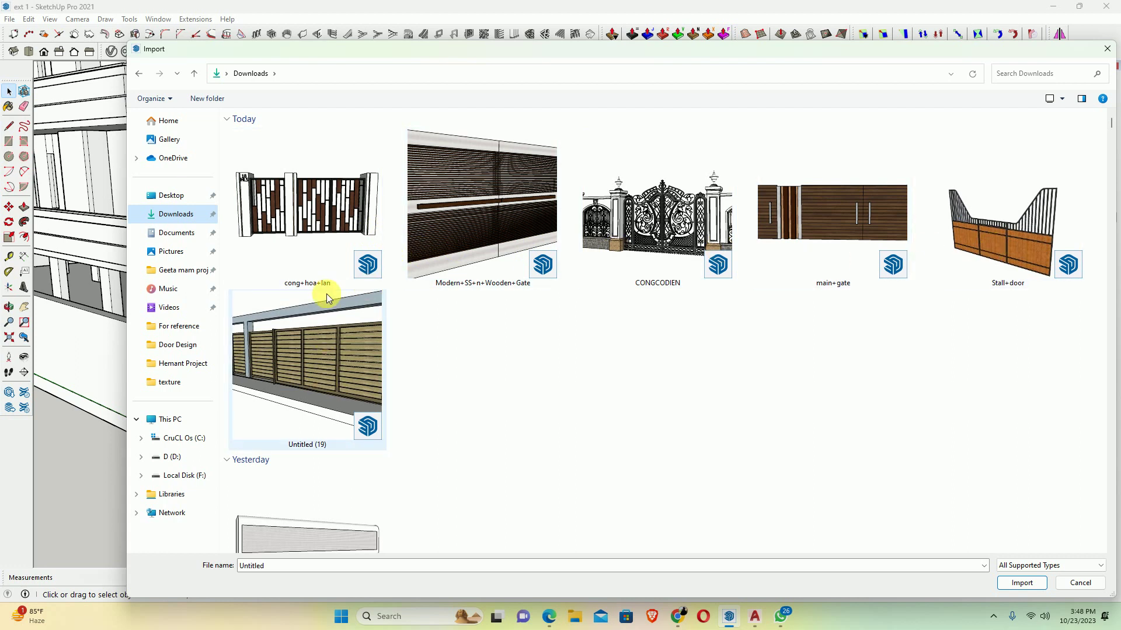
left_click(321, 252)
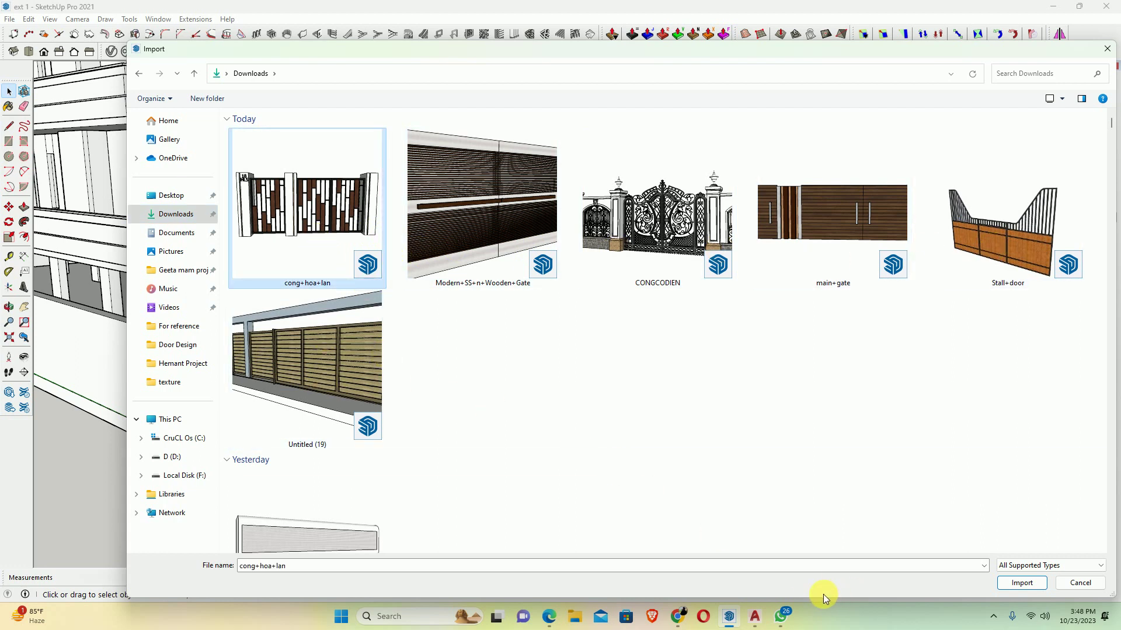
left_click(1022, 583)
scroll(519, 385, "up", 2)
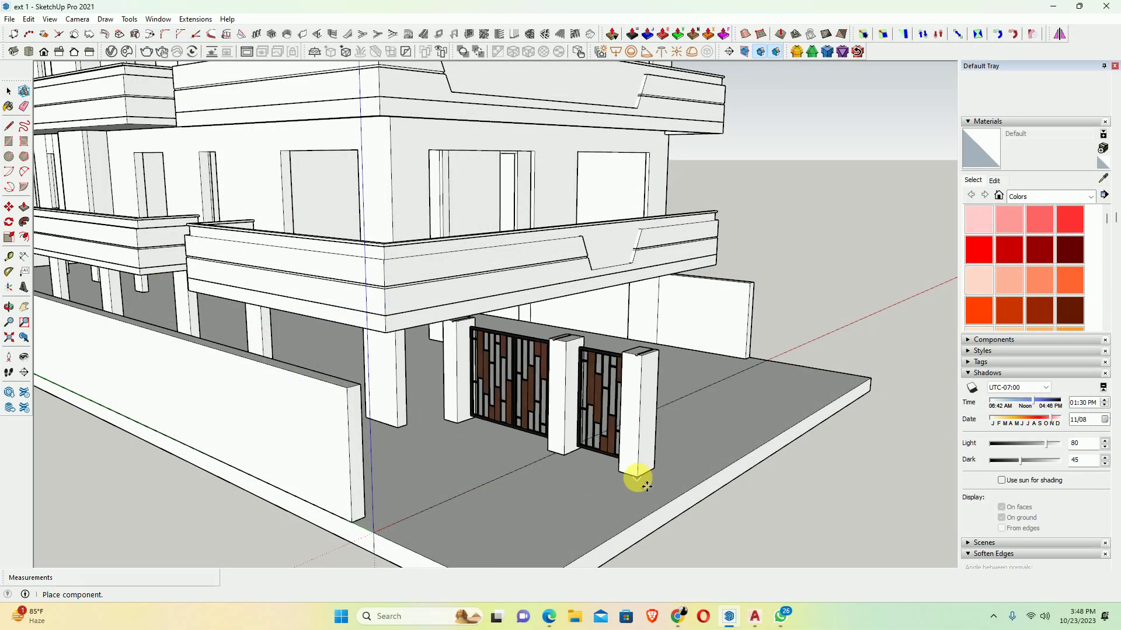
left_click(640, 478)
Rotate the gate 90 degrees about its corner
key("q")
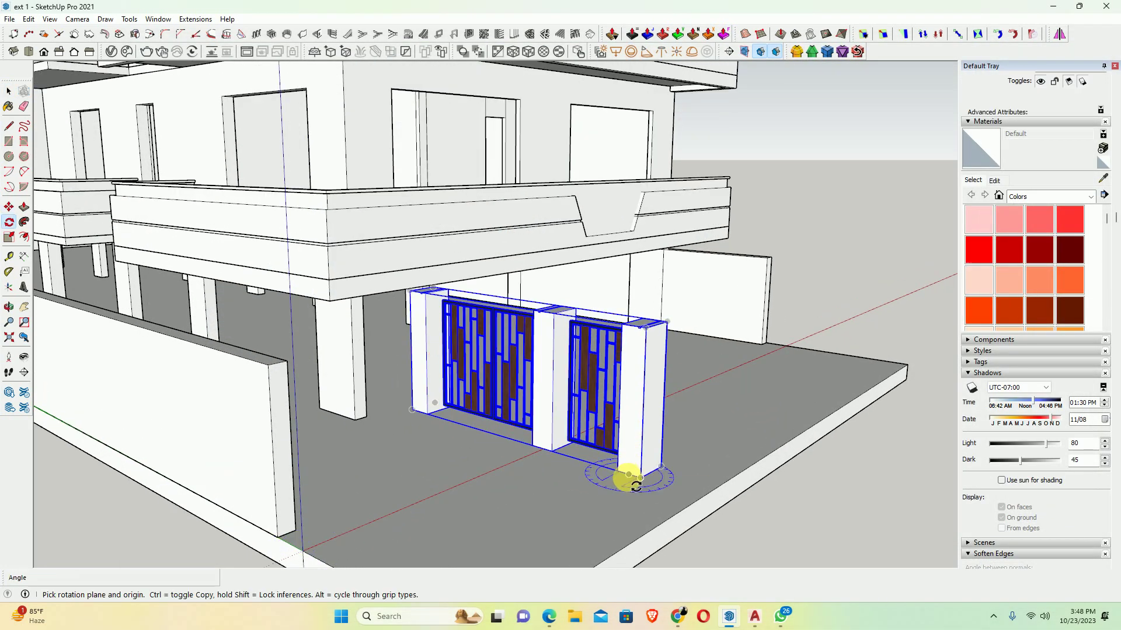
left_click(640, 477)
left_click(660, 467)
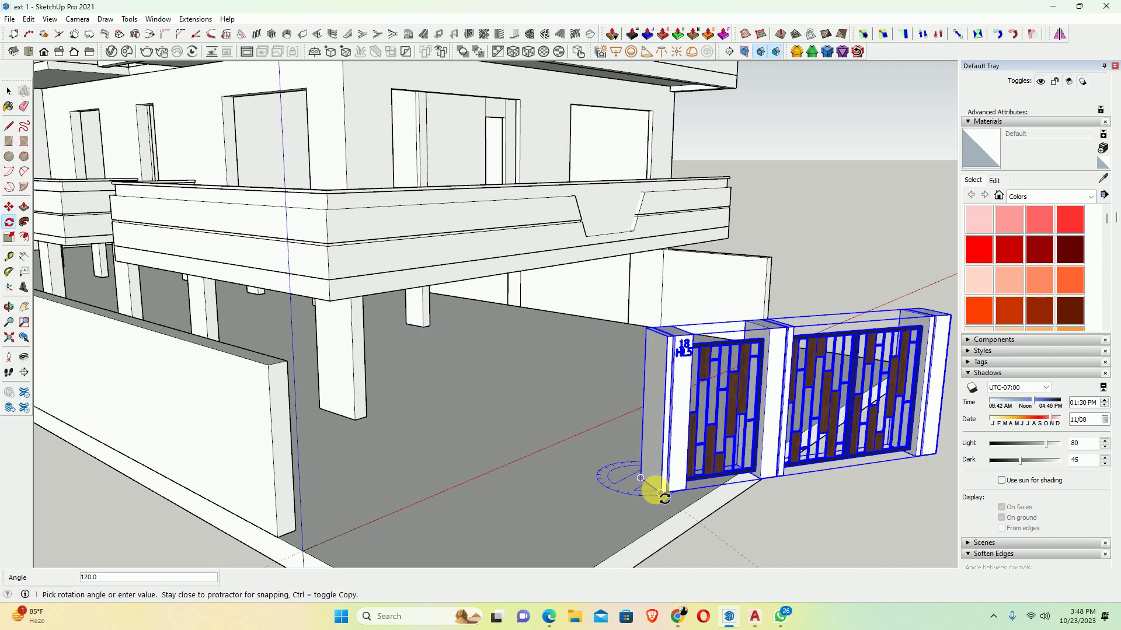
left_click(661, 495)
mouse_move(661, 495)
middle_mouse_down()
mouse_move(293, 413)
mouse_move(488, 458)
mouse_move(435, 368)
mouse_move(676, 470)
middle_mouse_up()
scroll(613, 401, "up", 3)
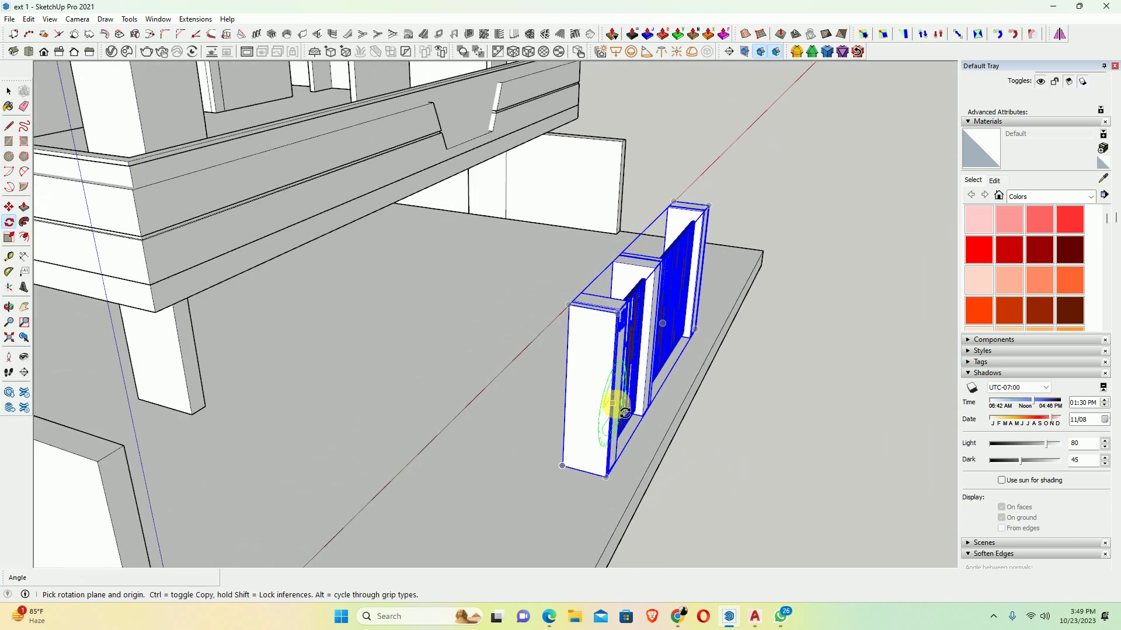
Begin measuring from the gate pillar's edge with Tape Measure, then cancel
key("t")
scroll(612, 391, "up", 3)
scroll(613, 351, "up", 2)
scroll(619, 303, "up", 2)
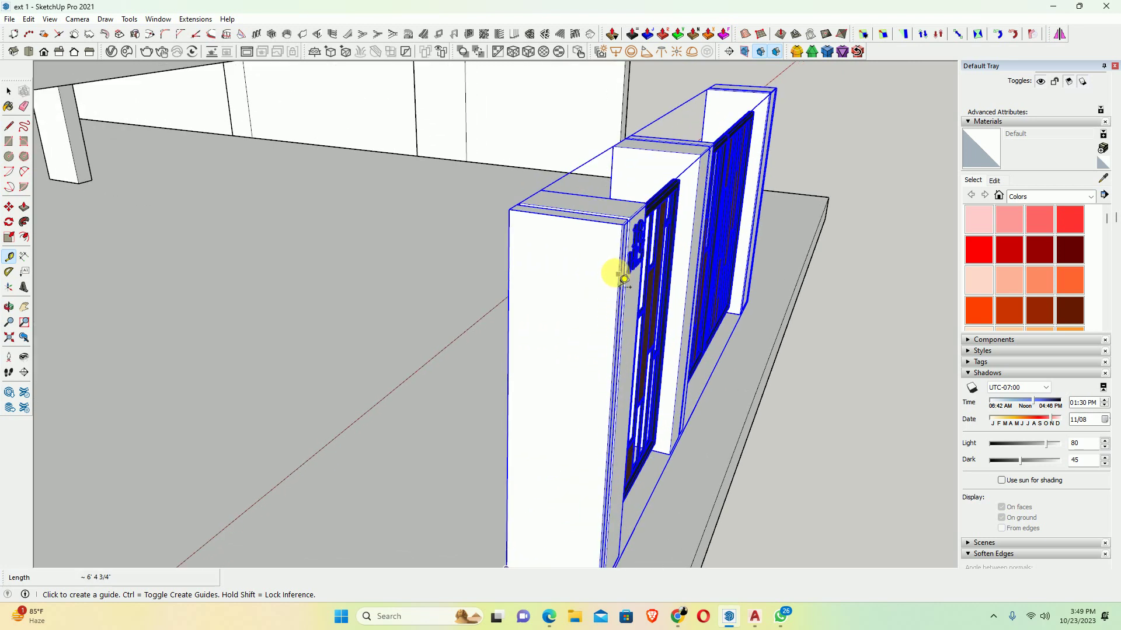
left_click(619, 270)
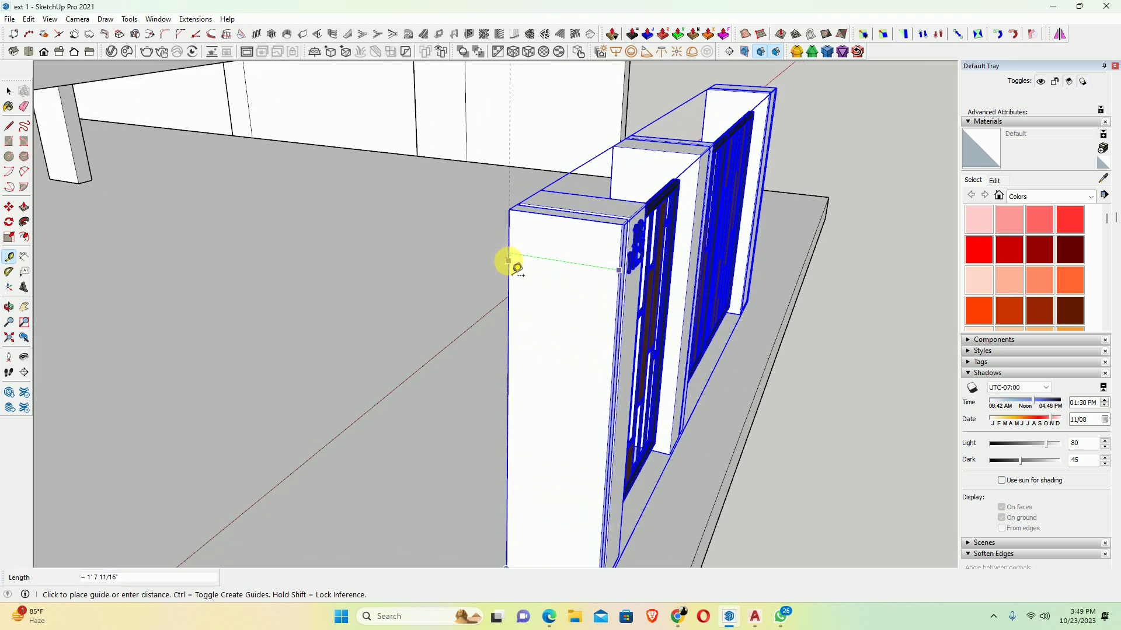
key("space")
scroll(525, 292, "down", 3)
scroll(520, 440, "down", 3)
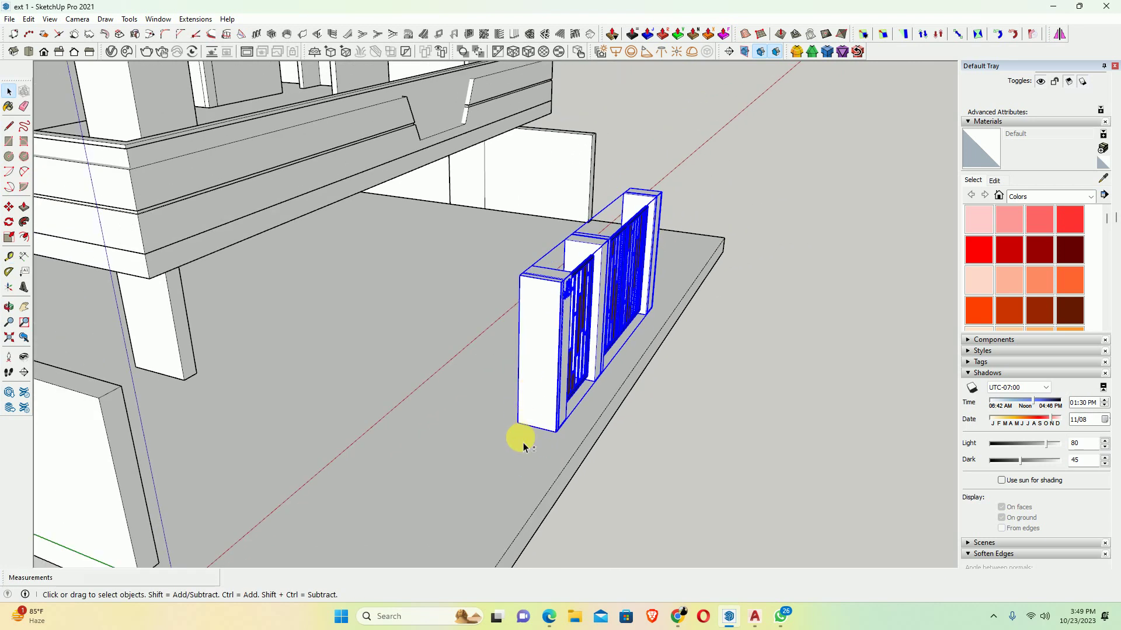
Move the gate into line with the front boundary wall and deselect it
key("m")
left_click(530, 430)
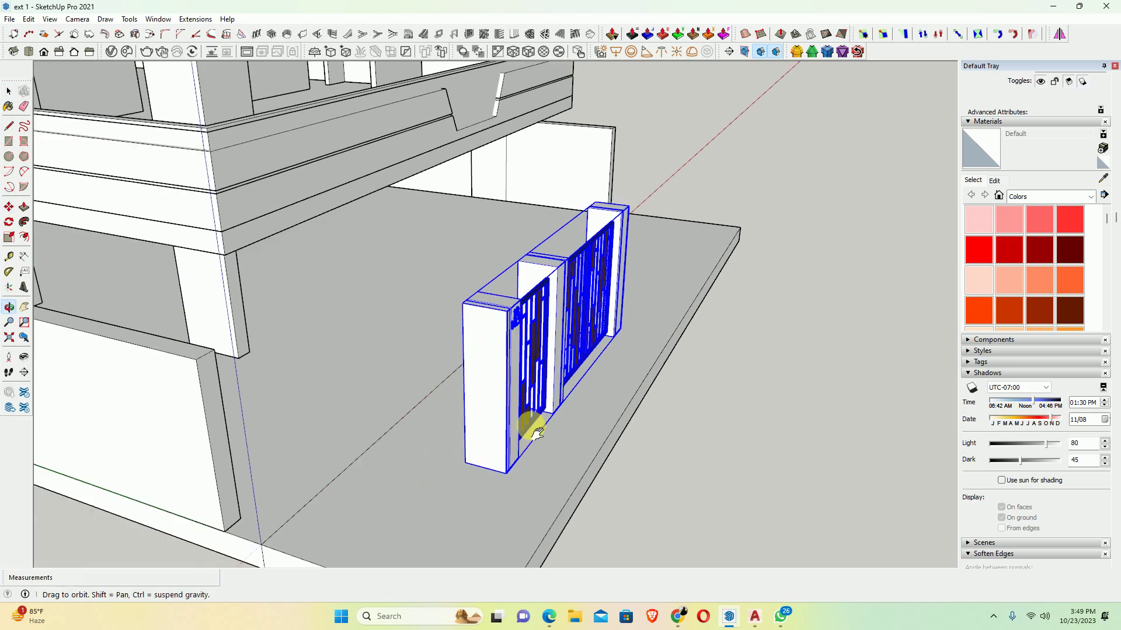
mouse_move(533, 426)
middle_mouse_down()
mouse_move(463, 413)
mouse_move(416, 296)
middle_mouse_up()
left_click(446, 397)
key("space")
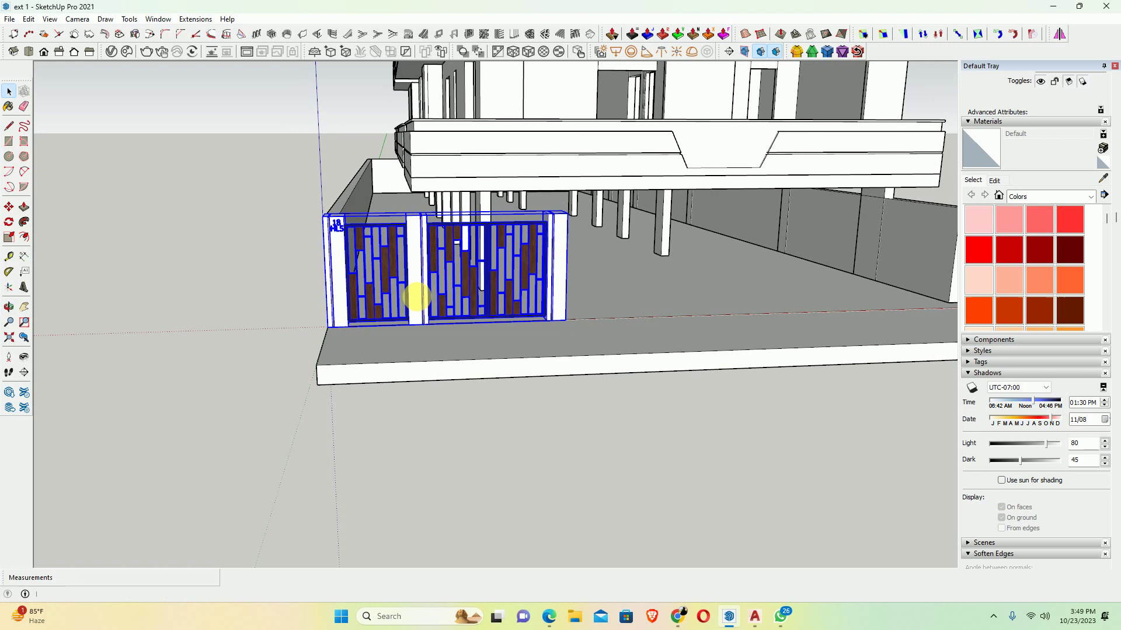
left_click(438, 444)
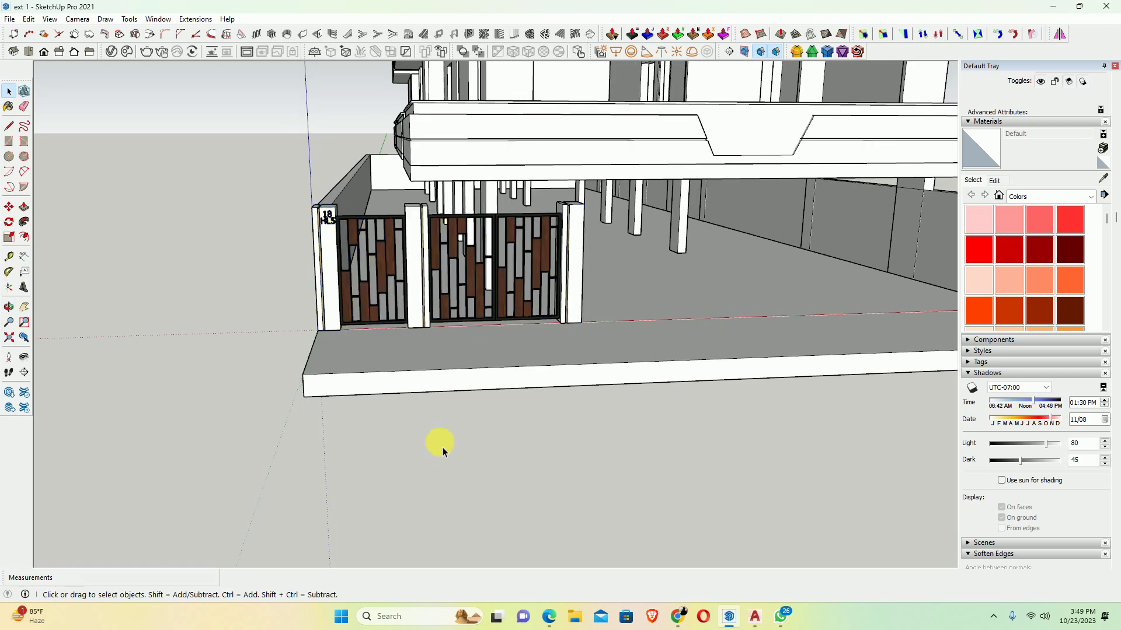
scroll(688, 289, "up", 3)
scroll(409, 274, "up", 1)
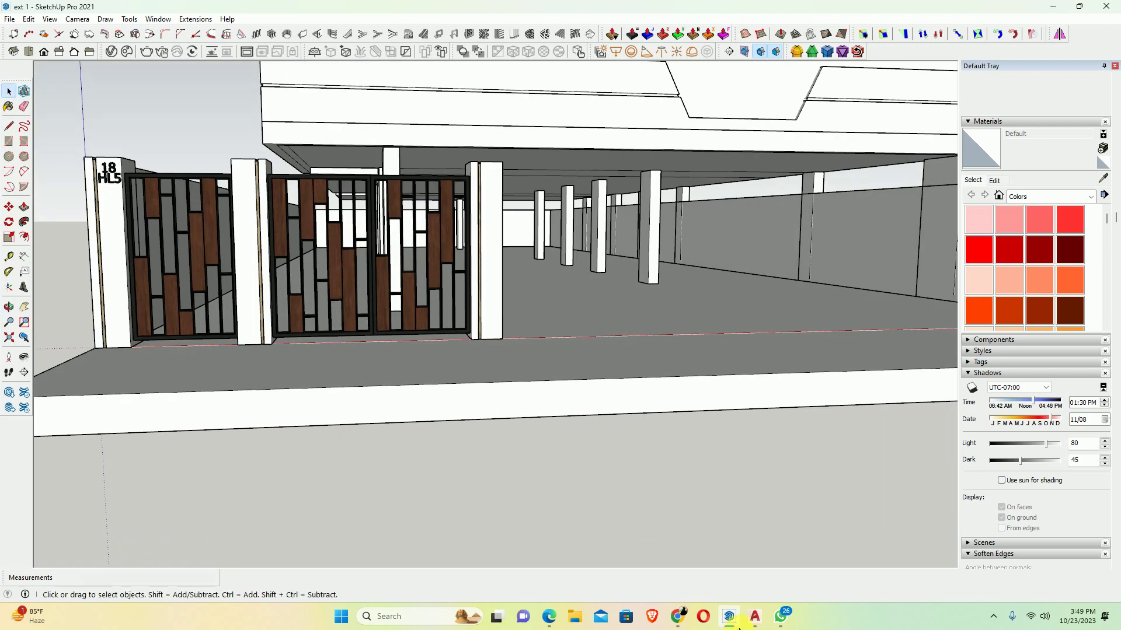
left_click(754, 616)
Zoom in and out on the AutoCAD front elevation's stilt level, then minimize AutoCAD
scroll(526, 365, "down", 5)
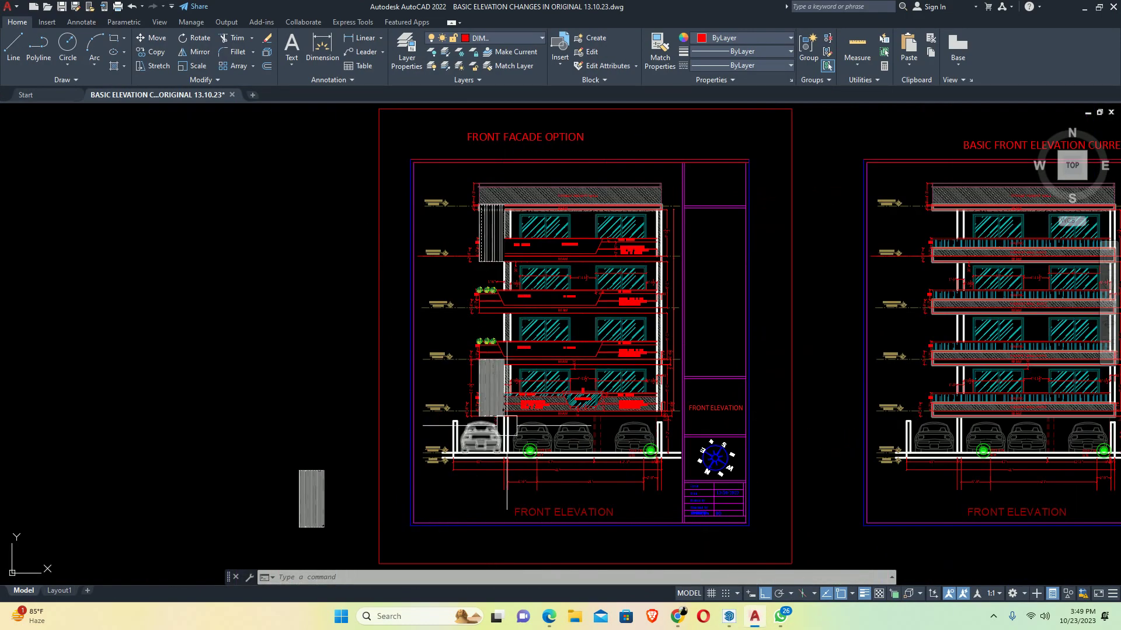
scroll(508, 374, "up", 5)
scroll(502, 385, "up", 3)
scroll(489, 409, "up", 2)
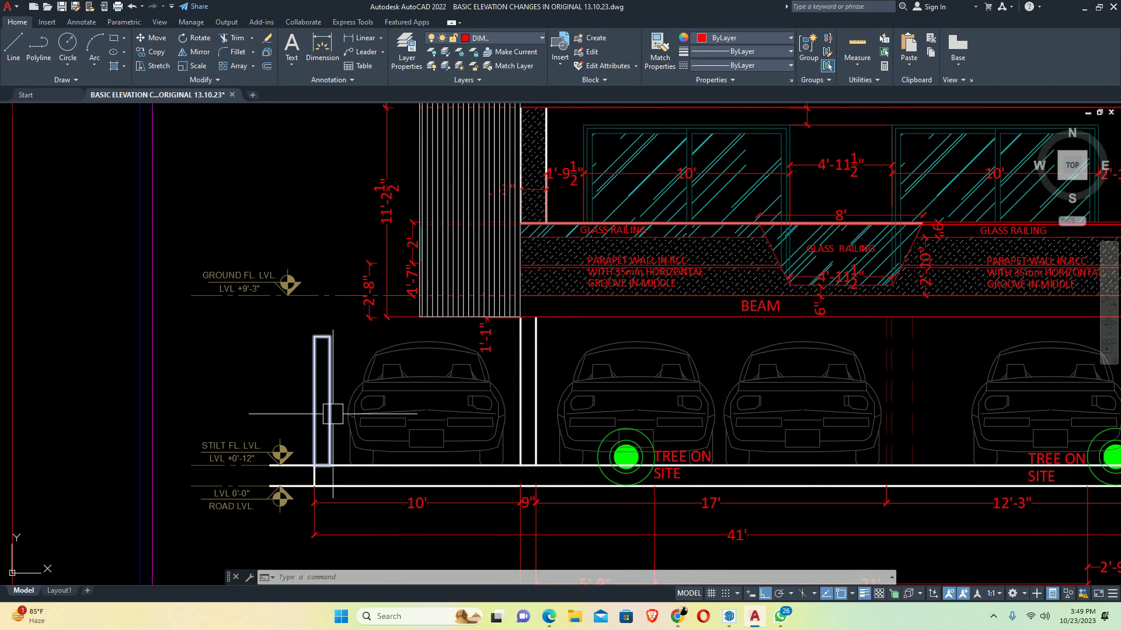
scroll(516, 424, "down", 4)
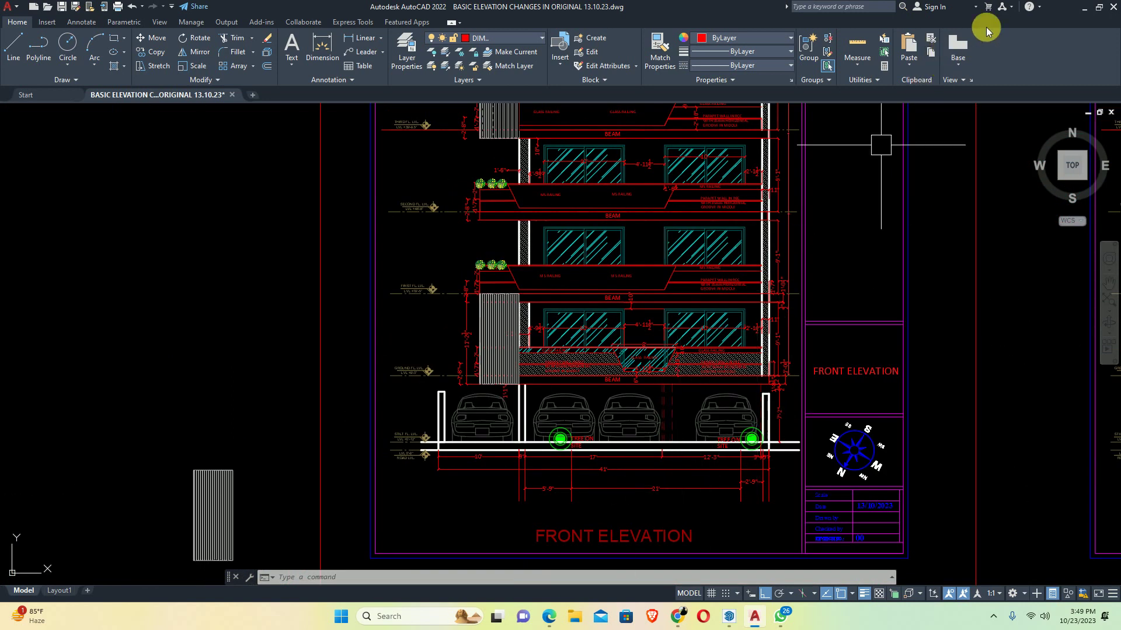
left_click(1074, 6)
Enter edit mode on the imported gate component and select its left door leaf
middle_click_drag(587, 225, 478, 277)
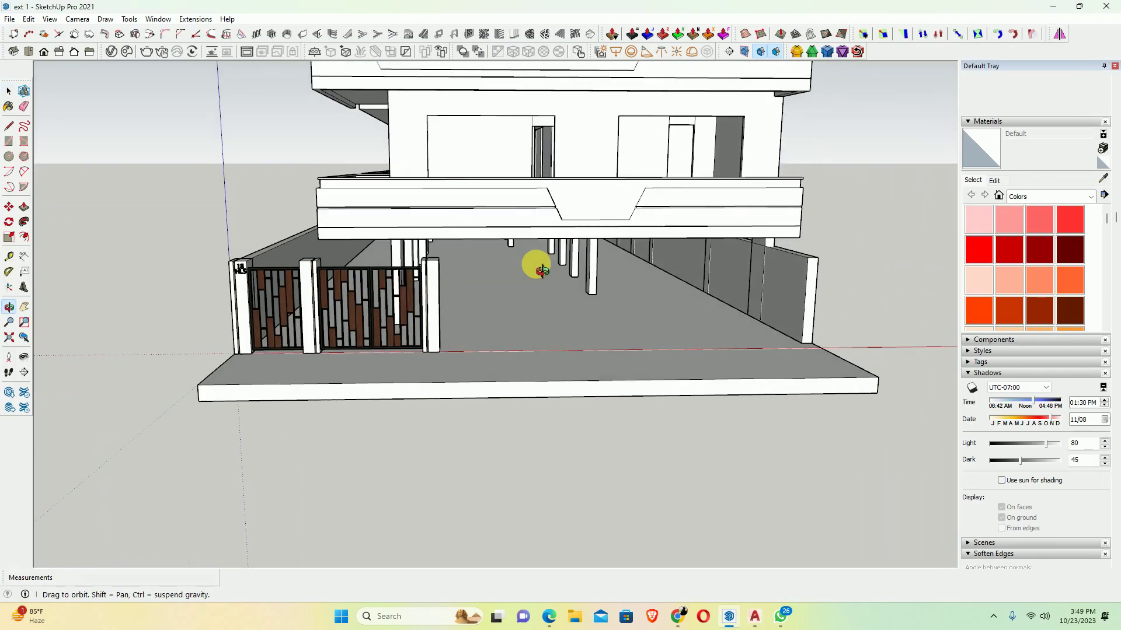
left_click(392, 298)
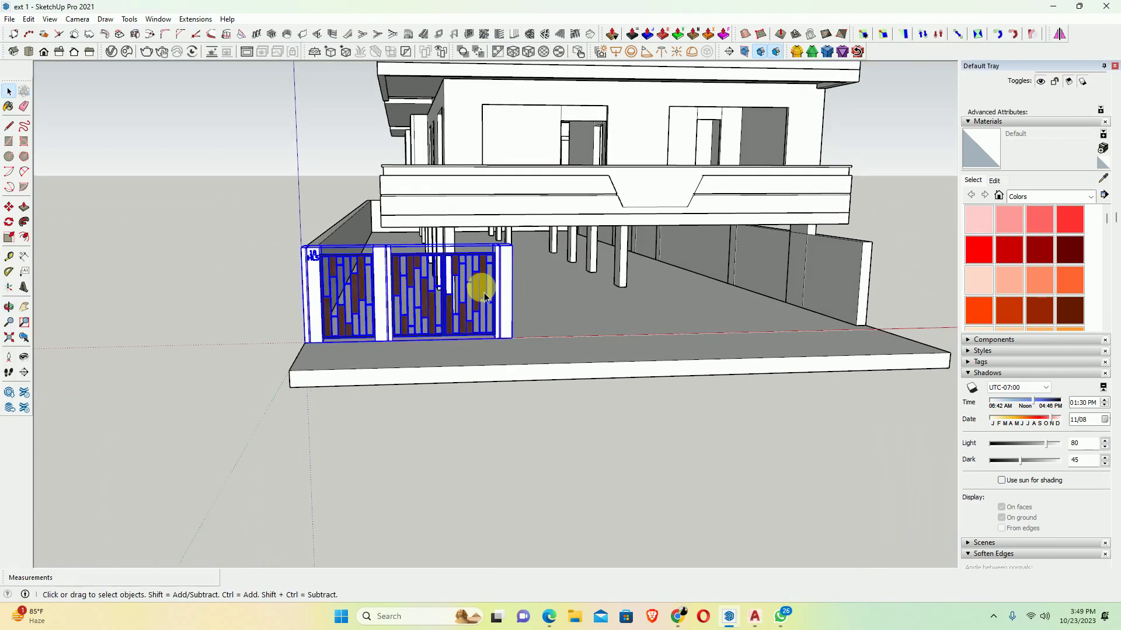
scroll(409, 289, "up", 1)
double_click(344, 295)
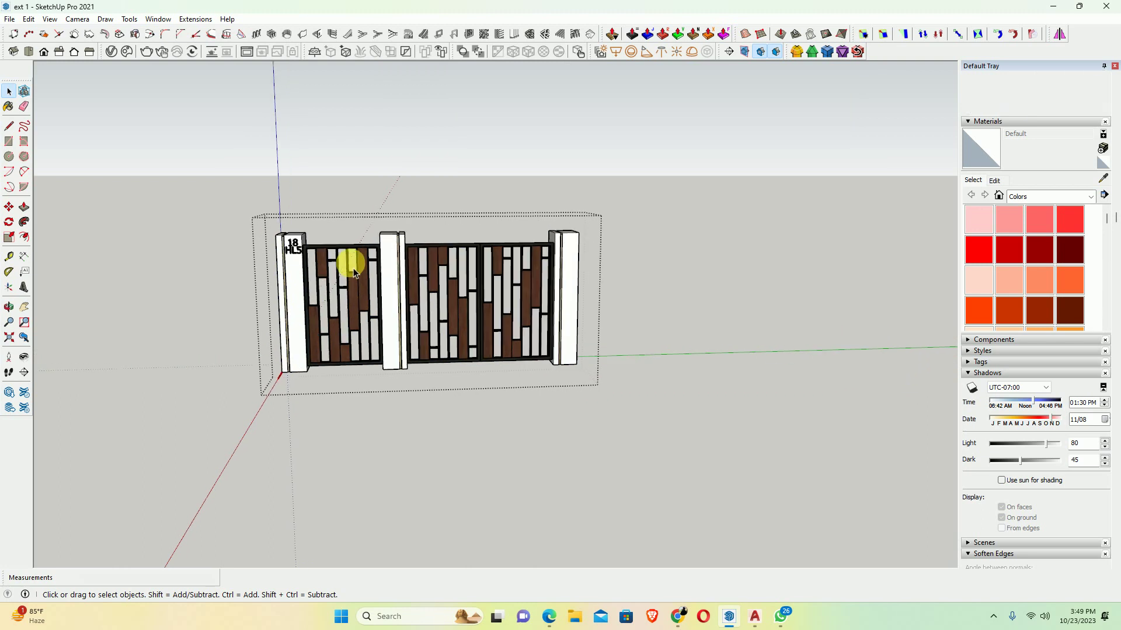
left_click(353, 268)
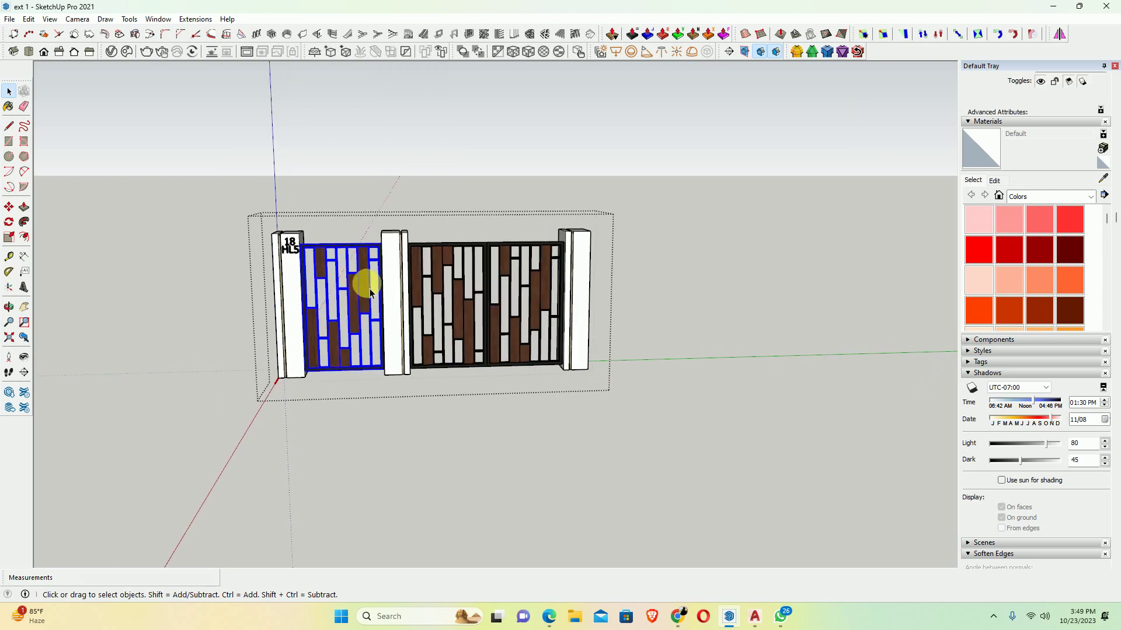
Delete the left gate panel, exit the group, and move the gate along the boundary wall
key("Delete")
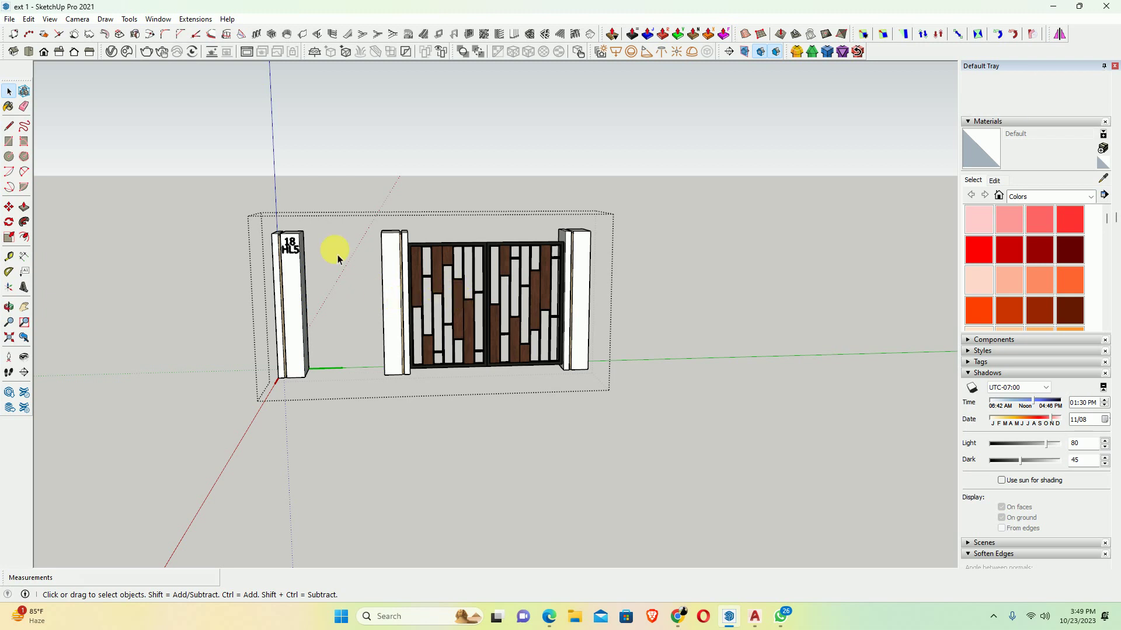
key("Escape")
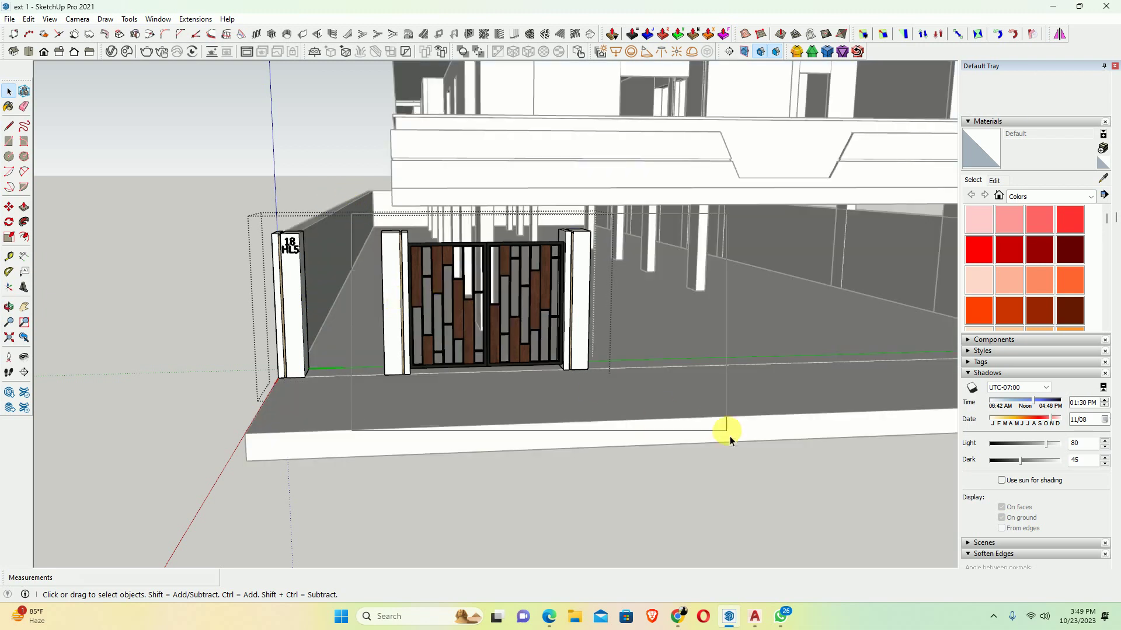
key("m")
scroll(417, 395, "up", 2)
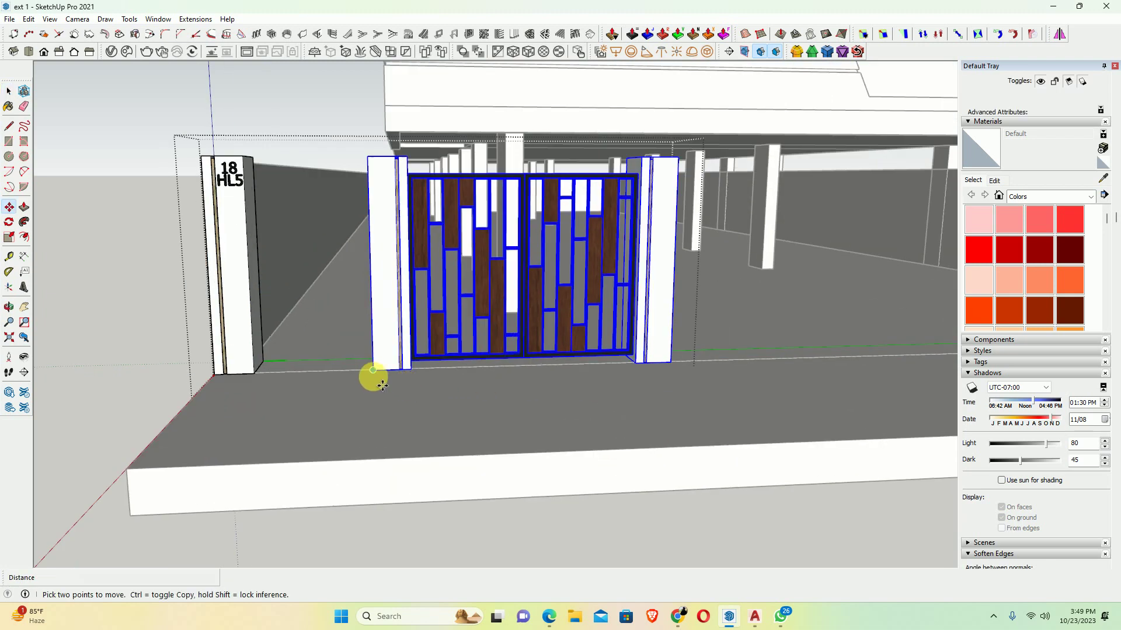
left_click(382, 382)
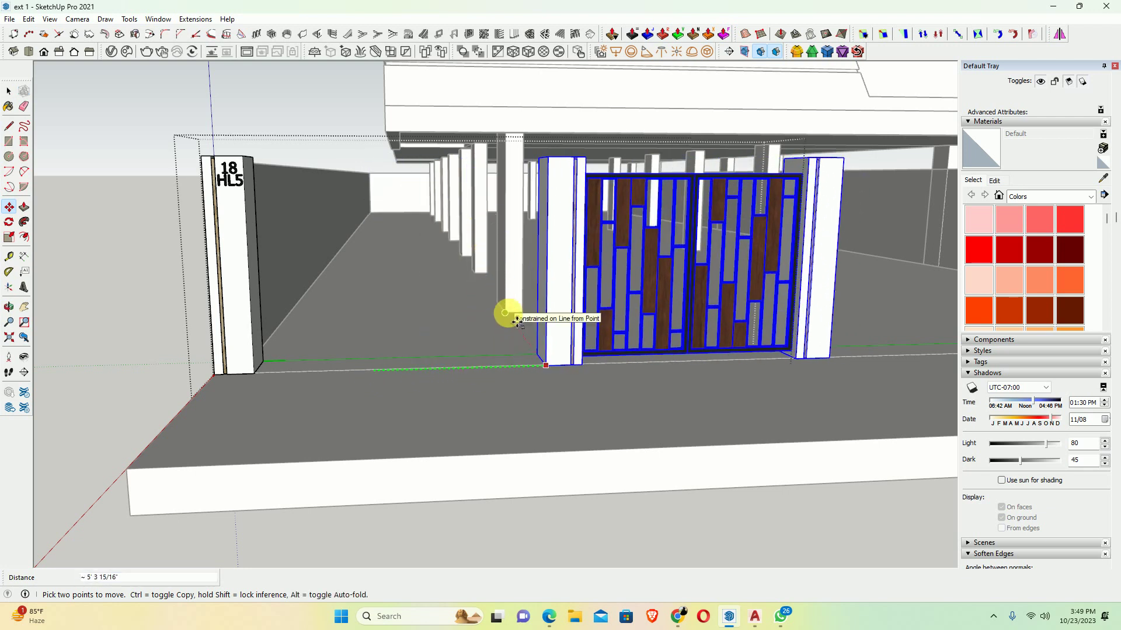
left_click(503, 314)
scroll(532, 325, "down", 3)
mouse_move(533, 326)
middle_mouse_down()
mouse_move(496, 300)
mouse_move(500, 315)
mouse_move(556, 325)
middle_mouse_up()
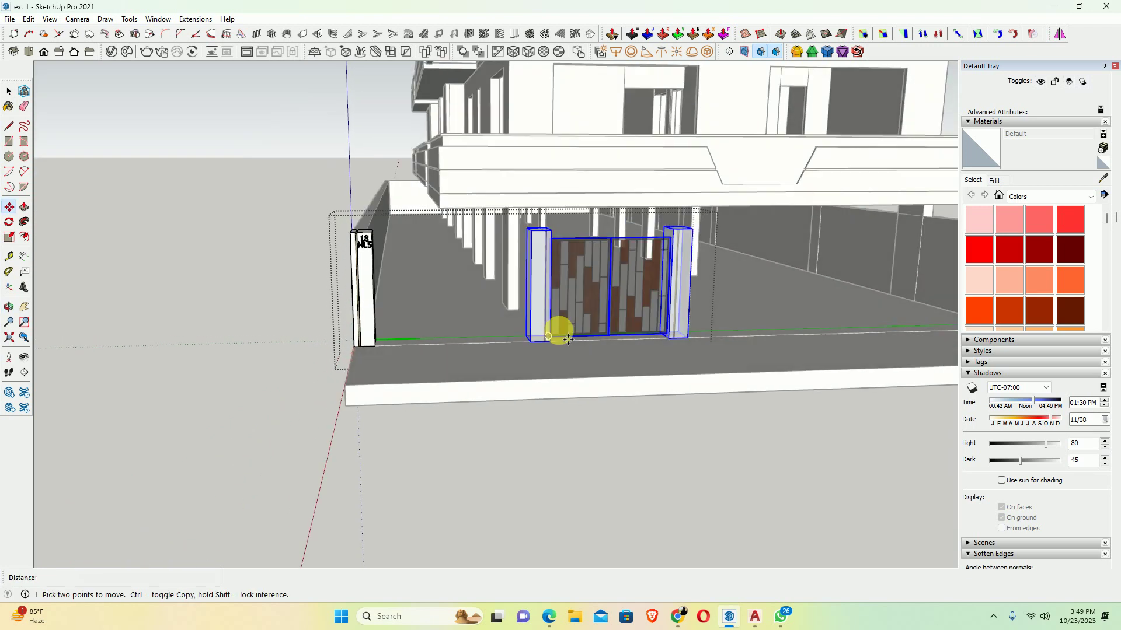
Clear the selection and select both leaves of the two-leaf gate
key("space")
left_click(607, 269)
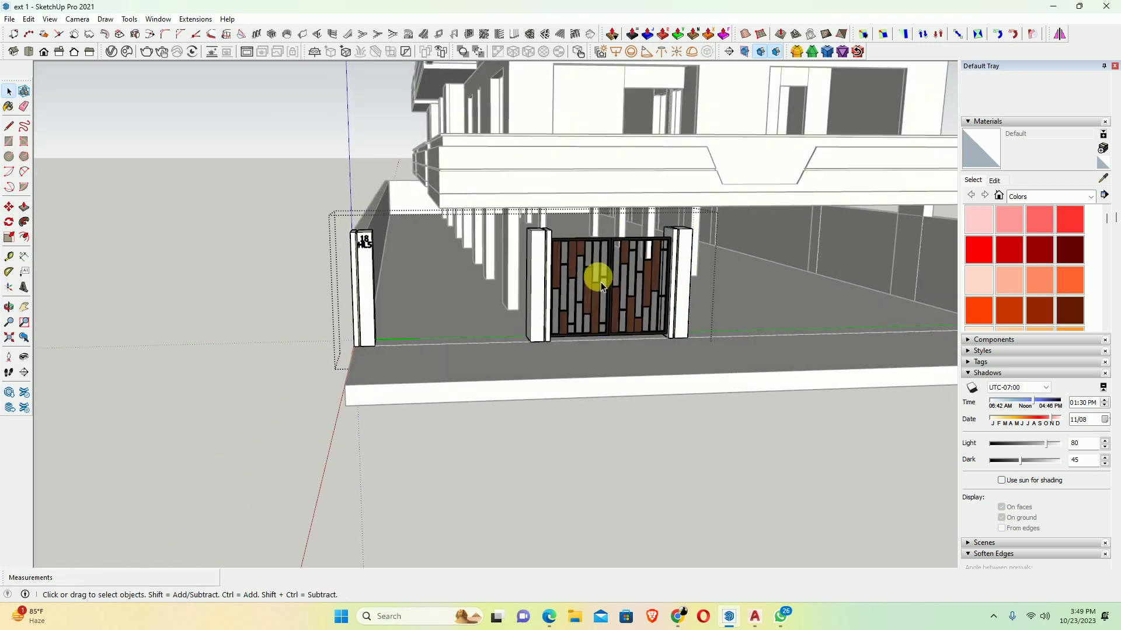
left_click(588, 297)
left_click(623, 311, "ctrl")
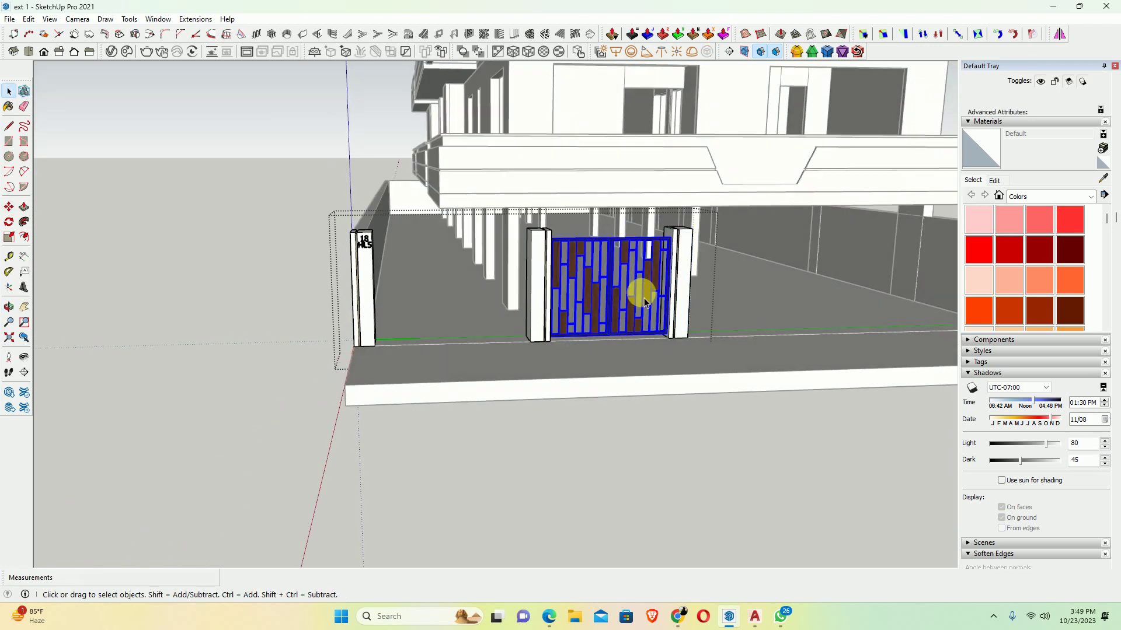
key("m")
scroll(653, 275, "up", 3)
scroll(677, 239, "up", 2)
Copy the gate leaves and place the copy left of the middle post
left_click(677, 219)
key("ctrl")
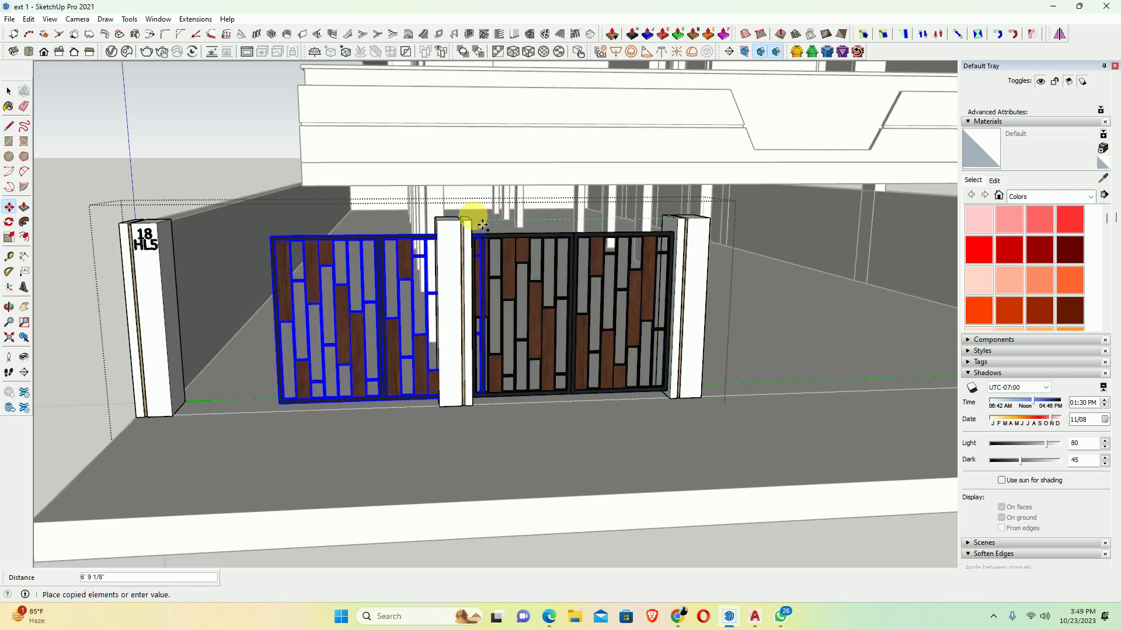
left_click(435, 220)
mouse_move(401, 268)
middle_mouse_down()
mouse_move(585, 313)
mouse_move(585, 333)
middle_mouse_up()
scroll(560, 339, "up", 3)
Scale the gate copy to stretch it across the opening's width
key("s")
scroll(588, 325, "up", 5)
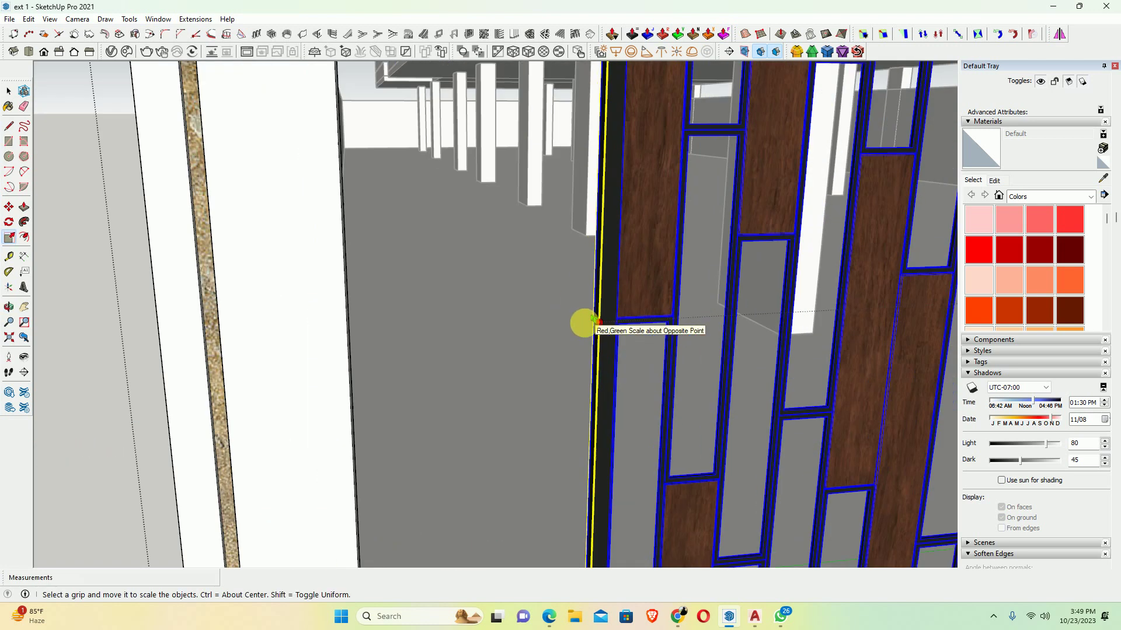
left_click(592, 320)
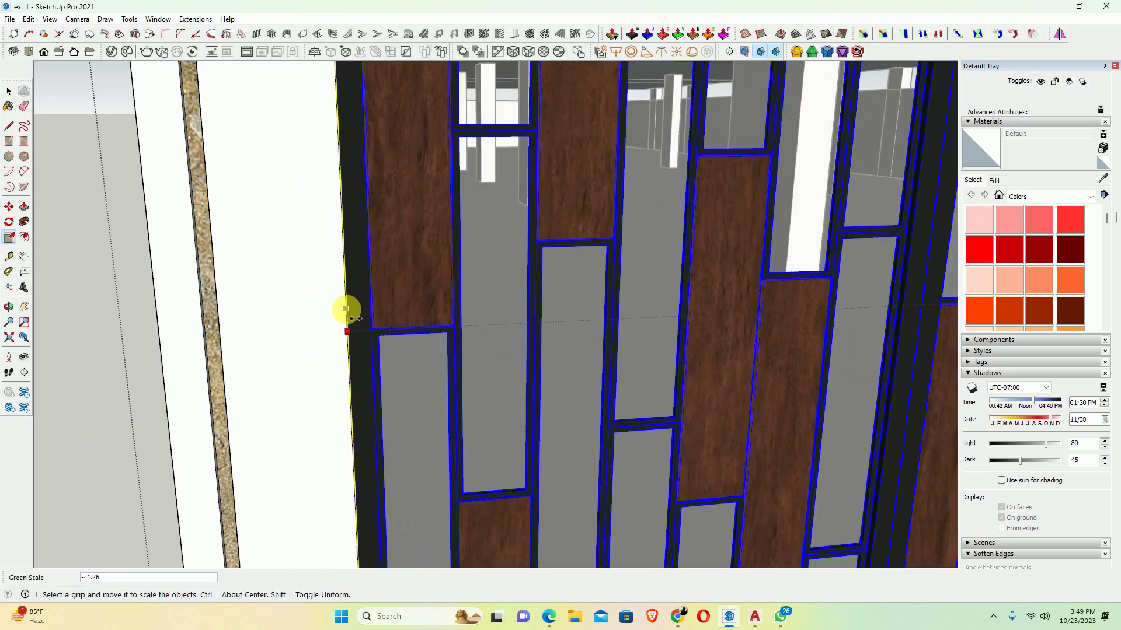
scroll(346, 324, "down", 5)
scroll(338, 321, "down", 3)
mouse_move(338, 321)
middle_mouse_down()
mouse_move(663, 380)
mouse_move(530, 372)
middle_mouse_up()
Select the right end pillar and bring up the AutoCAD front elevation drawing
key("space")
scroll(626, 370, "down", 2)
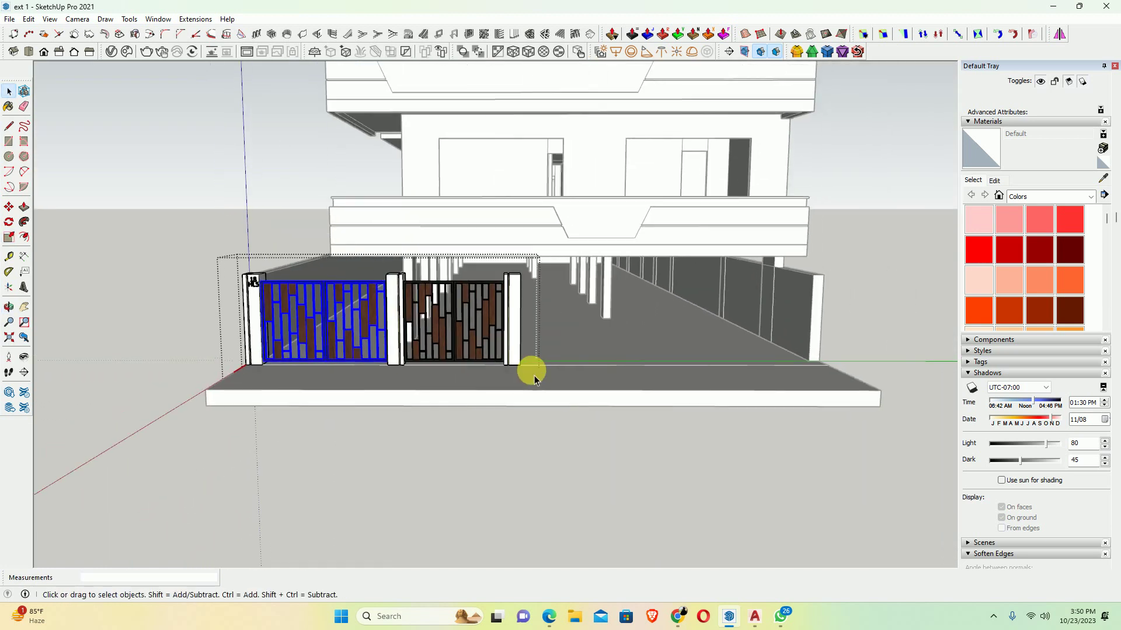
scroll(524, 368, "up", 1)
left_click(514, 338)
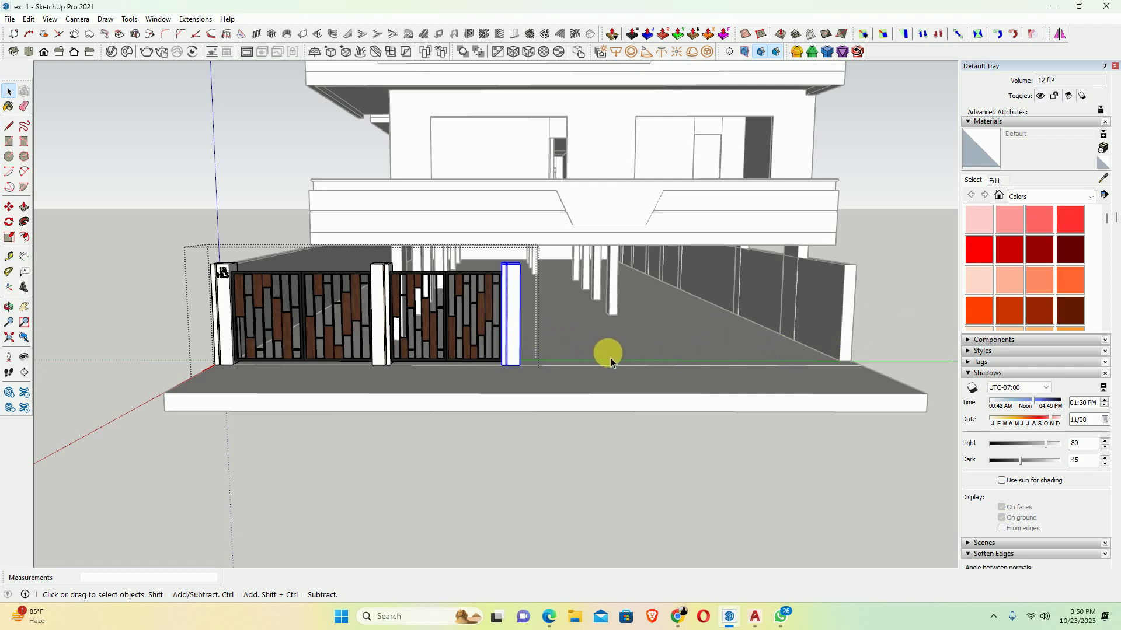
middle_click_drag(611, 362, 663, 503)
left_click(755, 616)
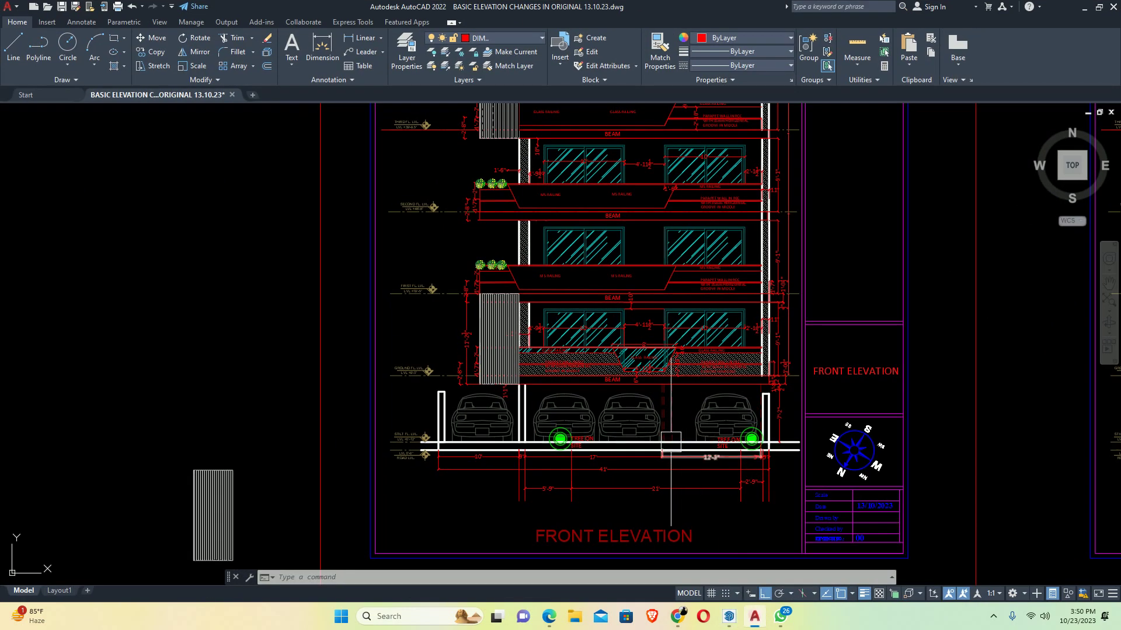
scroll(670, 442, "up", 4)
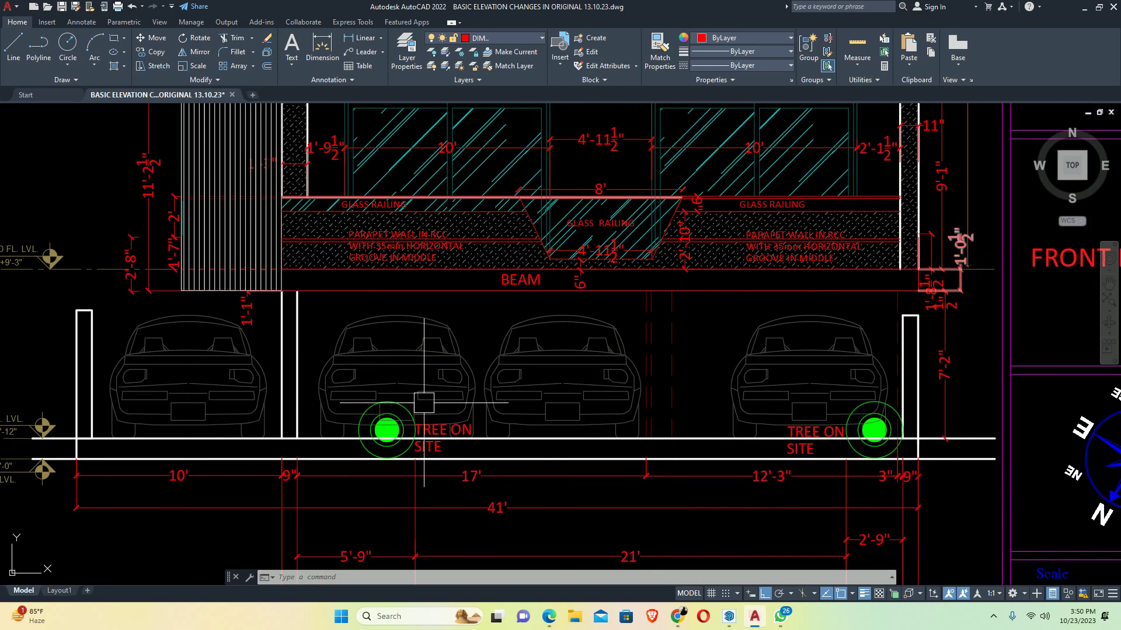
Inspect the gates in the model, then check the AutoCAD elevation's 10', 17' and 12'-3" spans
left_click(1086, 8)
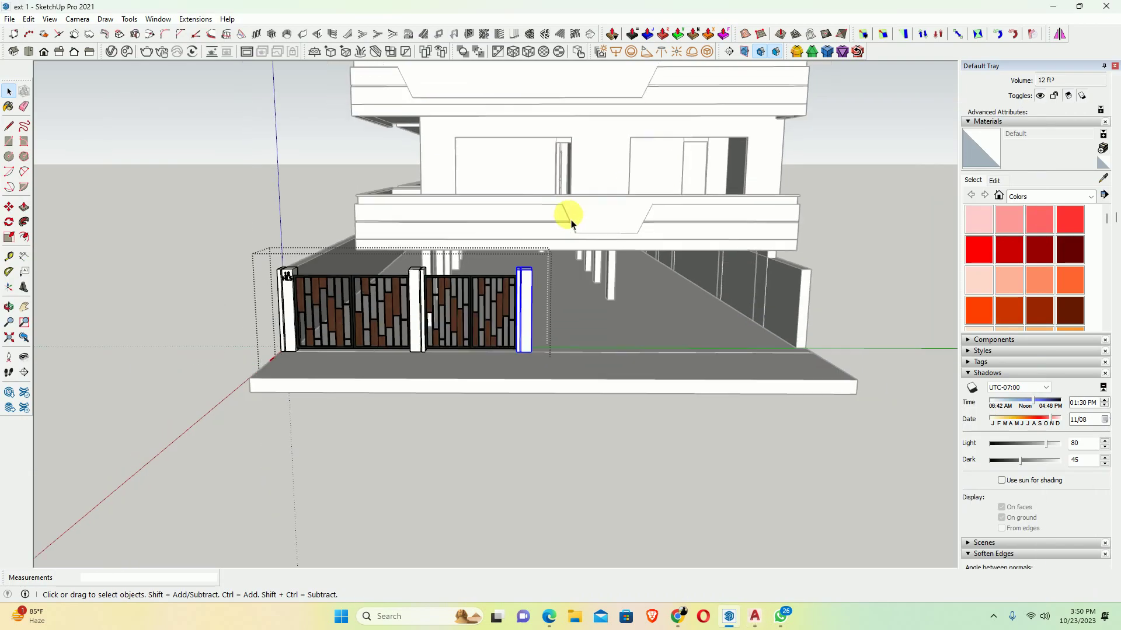
mouse_move(486, 455)
middle_mouse_down()
mouse_move(538, 325)
mouse_move(604, 418)
mouse_move(775, 362)
middle_mouse_up()
scroll(560, 309, "up", 3)
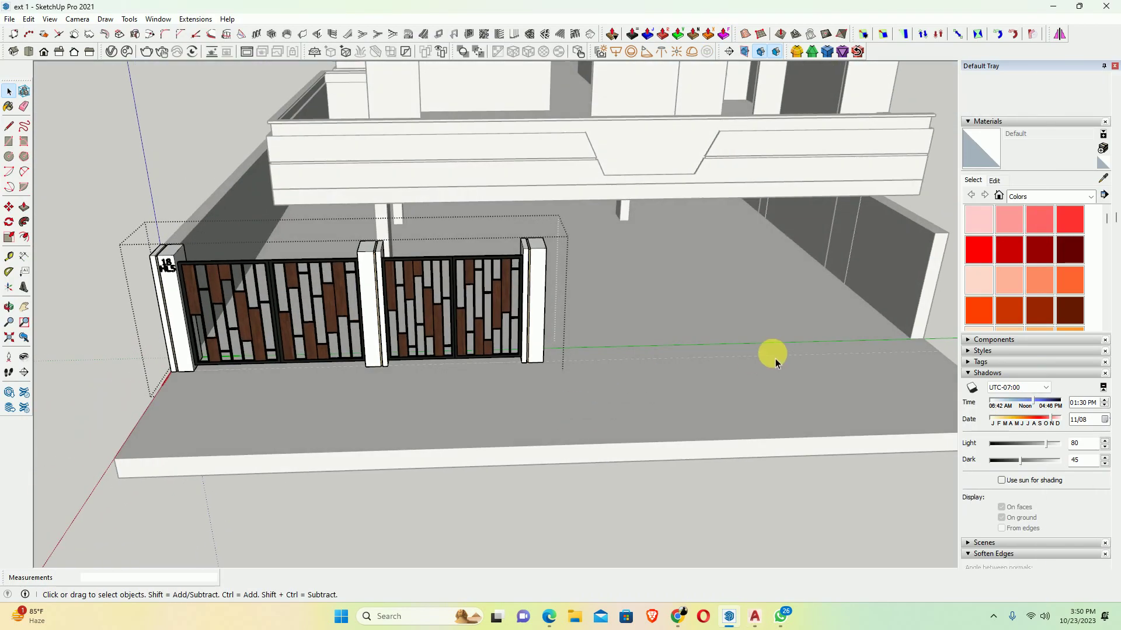
key("t")
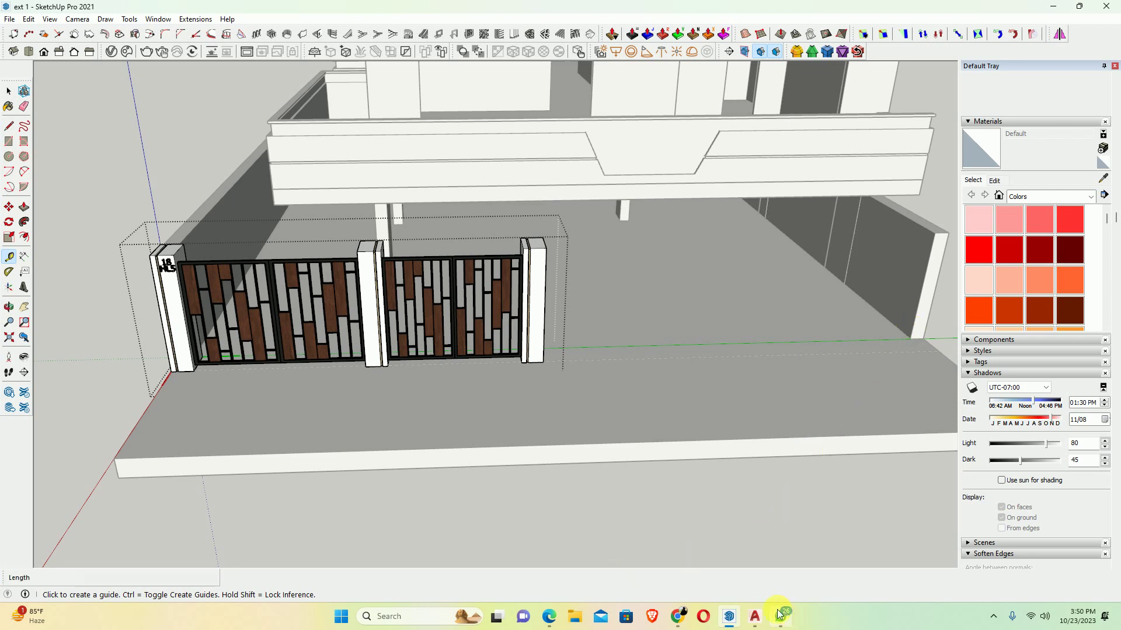
left_click(757, 617)
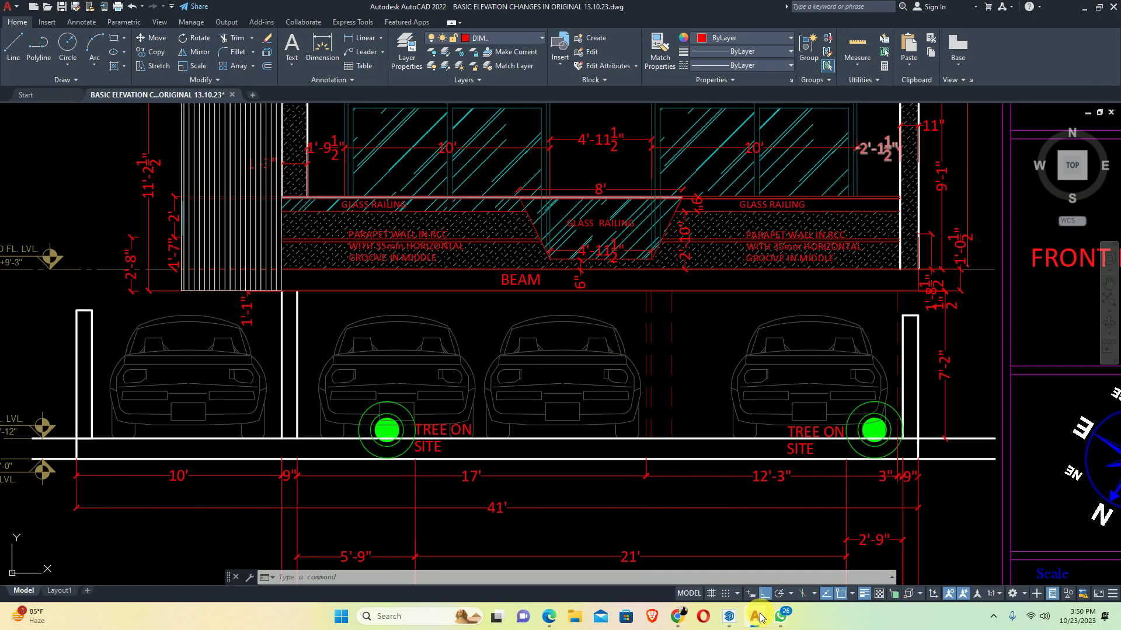
middle_click_drag(793, 438, 780, 418)
type("d")
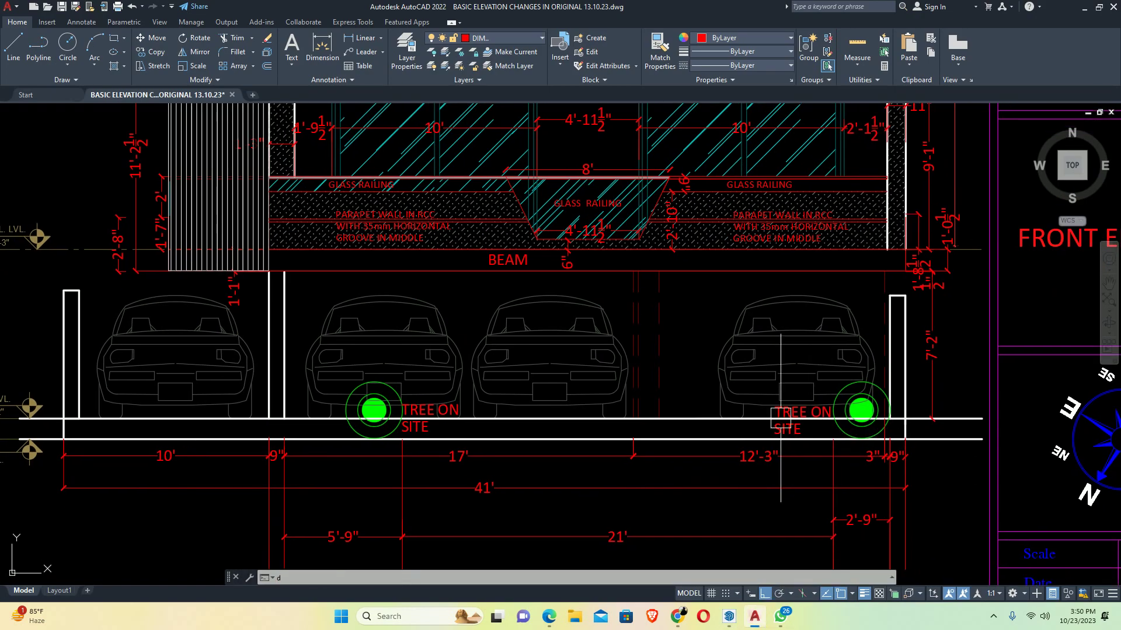
type("li")
key("Return")
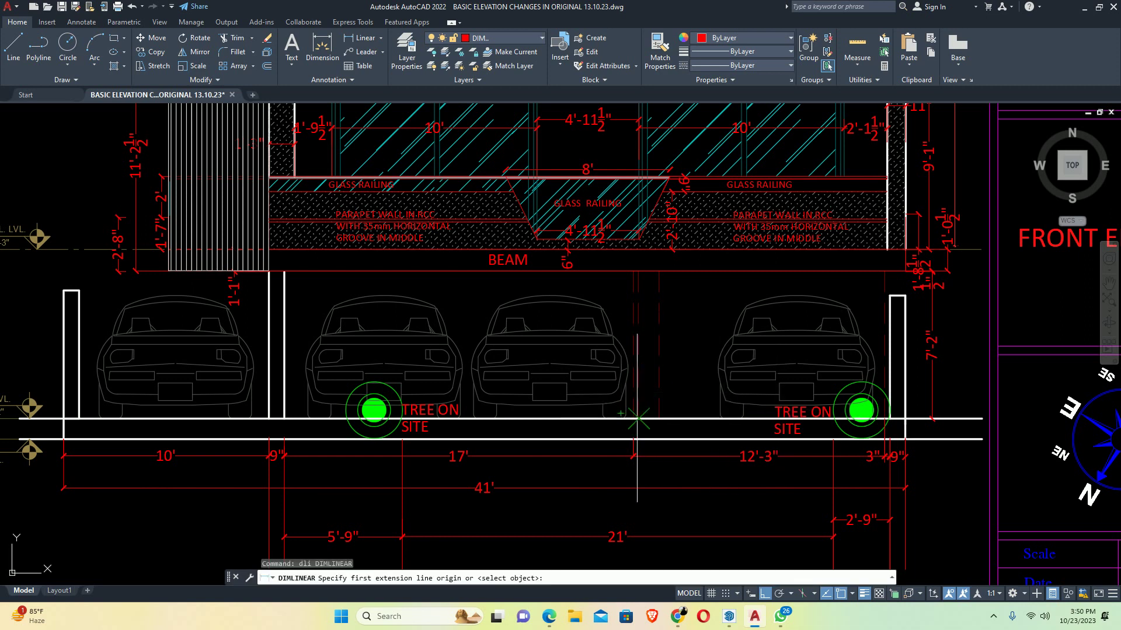
scroll(638, 419, "up", 4)
left_click(626, 464)
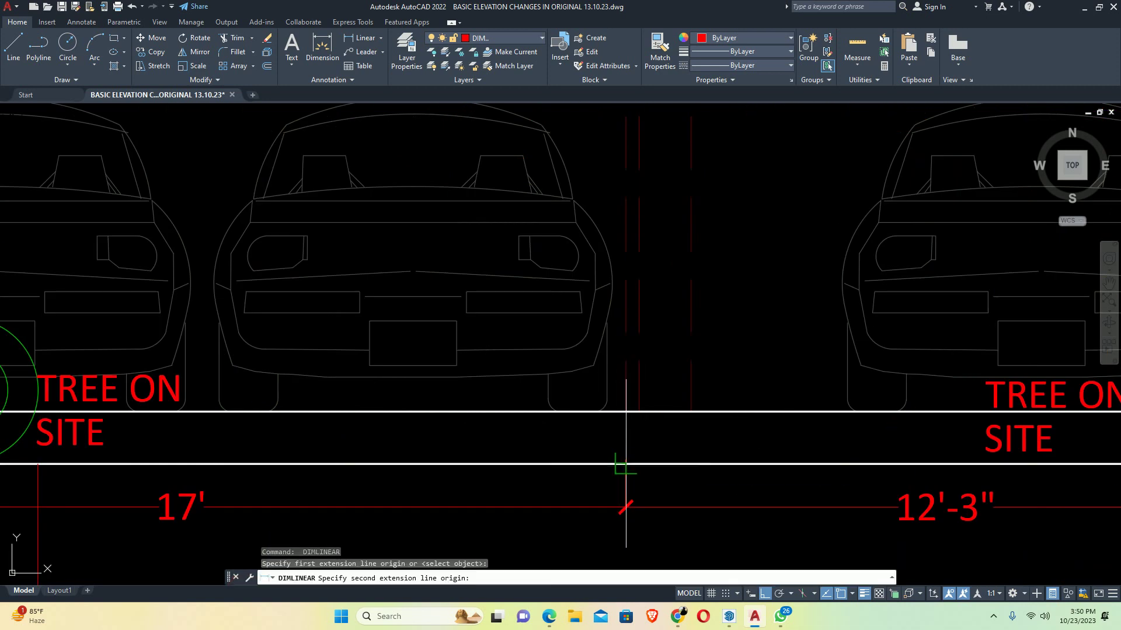
scroll(625, 464, "down", 4)
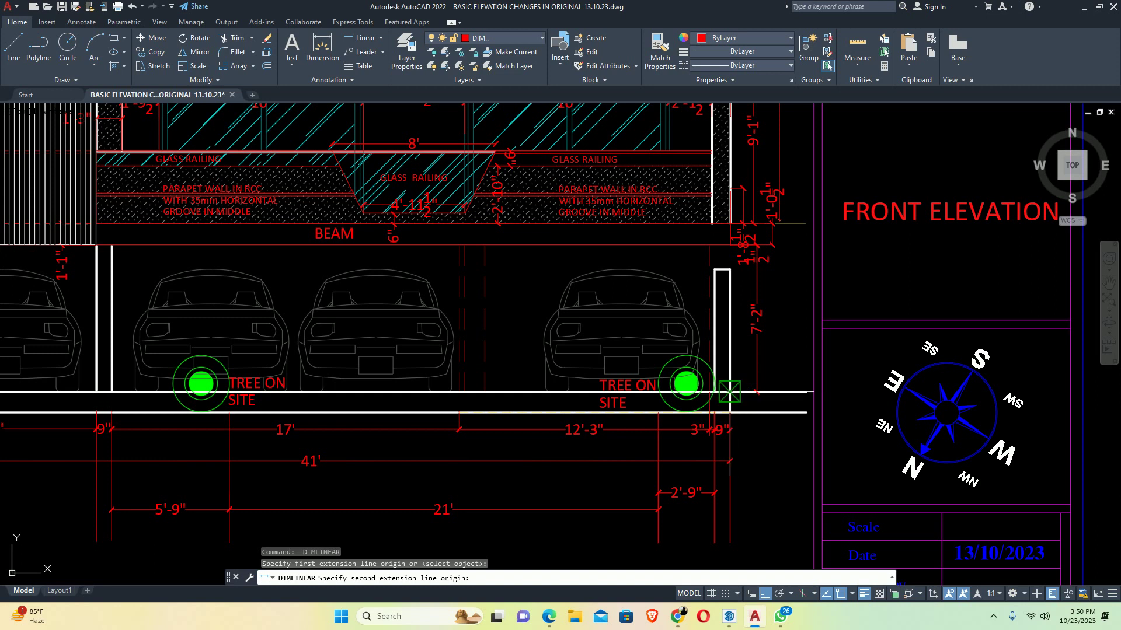
left_click(729, 391)
scroll(613, 464, "up", 6)
key("Escape")
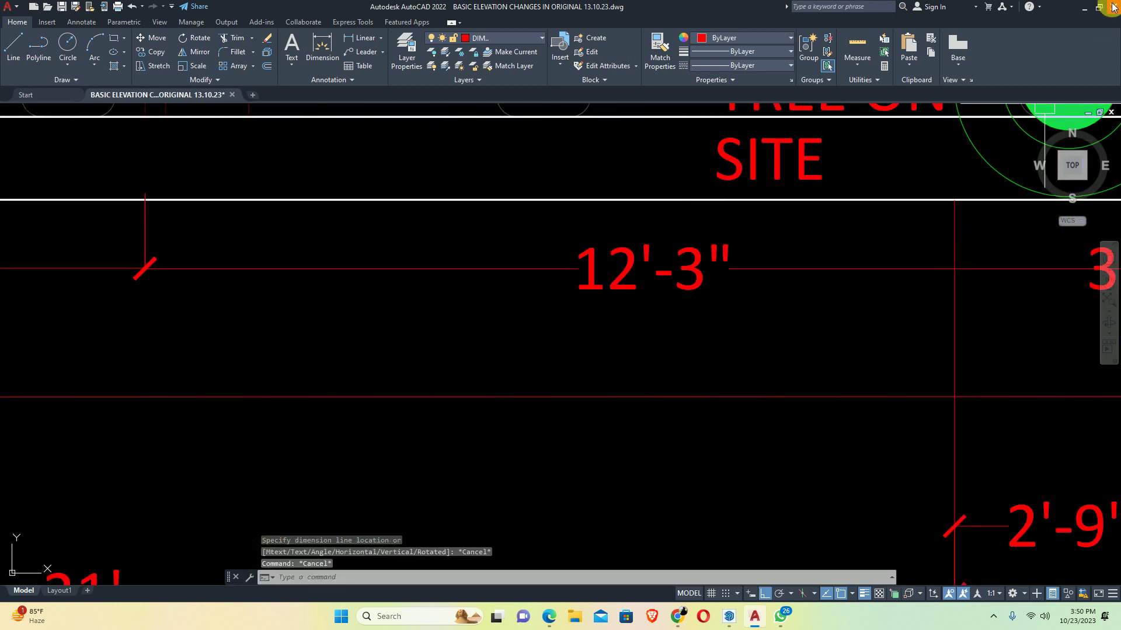
Return to the model and start a tape-measure guide on the slab
left_click(1084, 6)
middle_click_drag(750, 230, 862, 321)
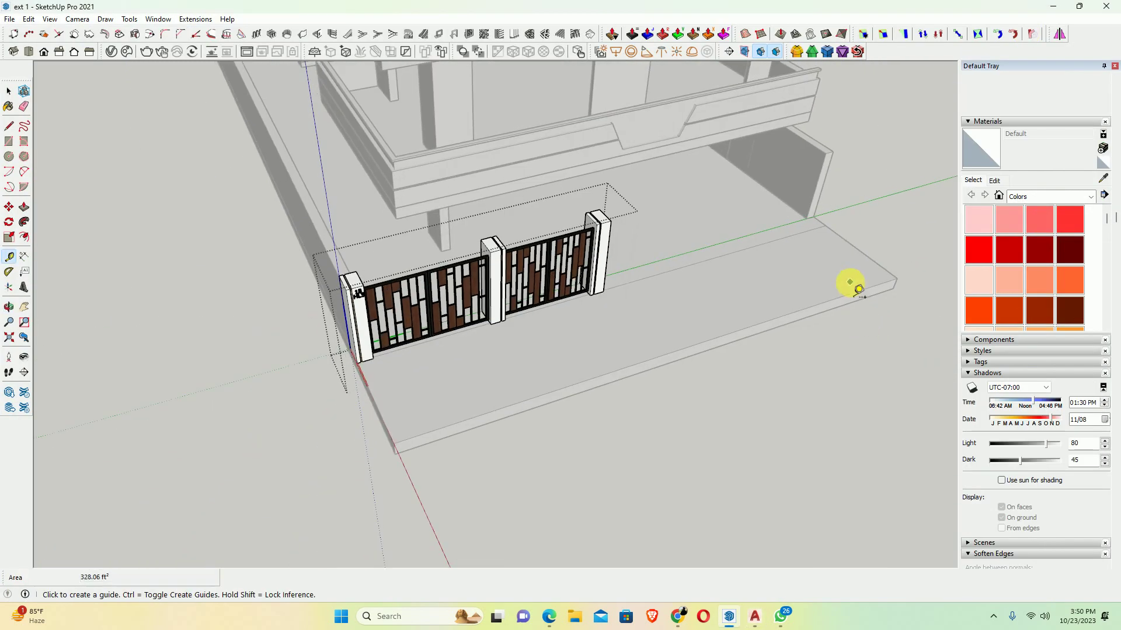
left_click(868, 257)
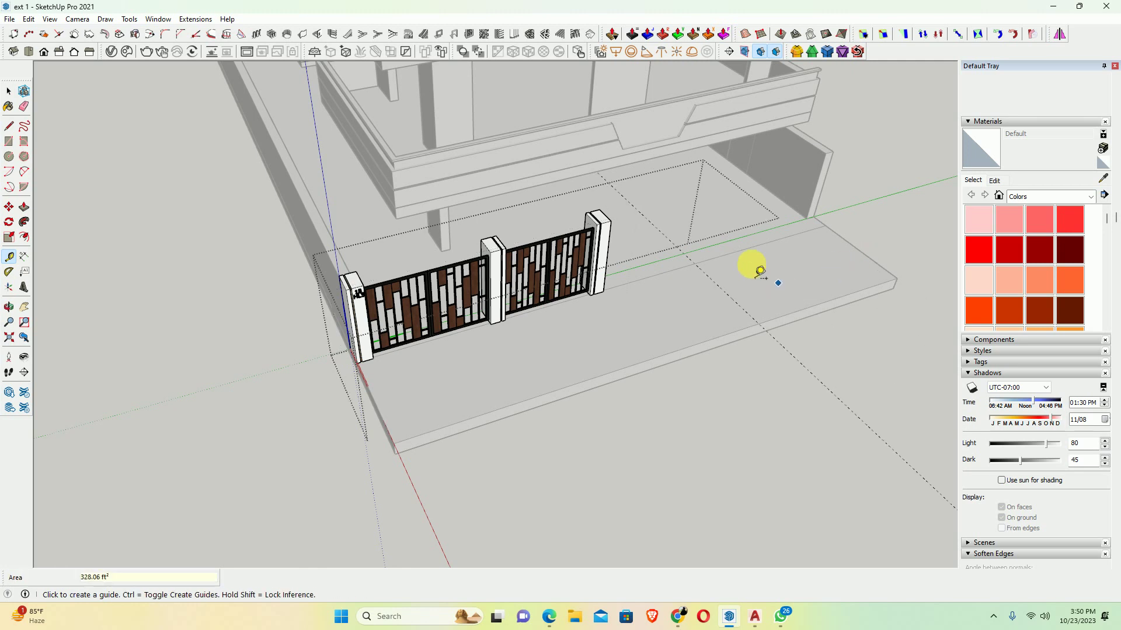
middle_click_drag(750, 268, 623, 286)
Move the right gate post farther along the slab
key("space")
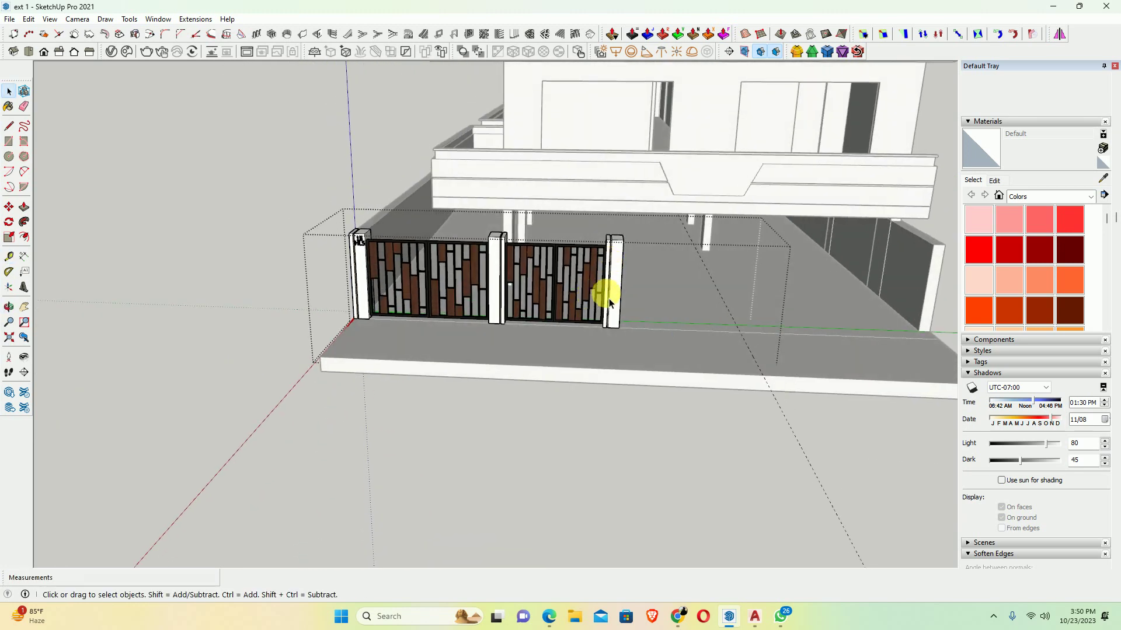
left_click(610, 281)
scroll(596, 289, "up", 3)
mouse_move(574, 282)
middle_mouse_down()
mouse_move(595, 288)
mouse_move(562, 311)
middle_mouse_up()
key("m")
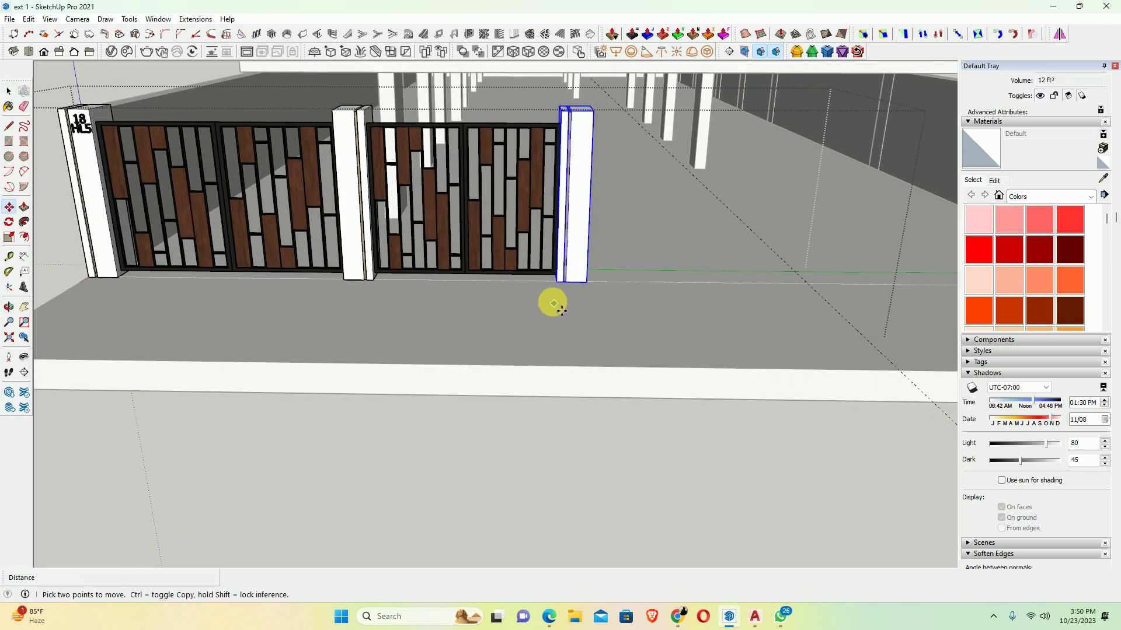
left_click_drag(553, 286, 863, 333)
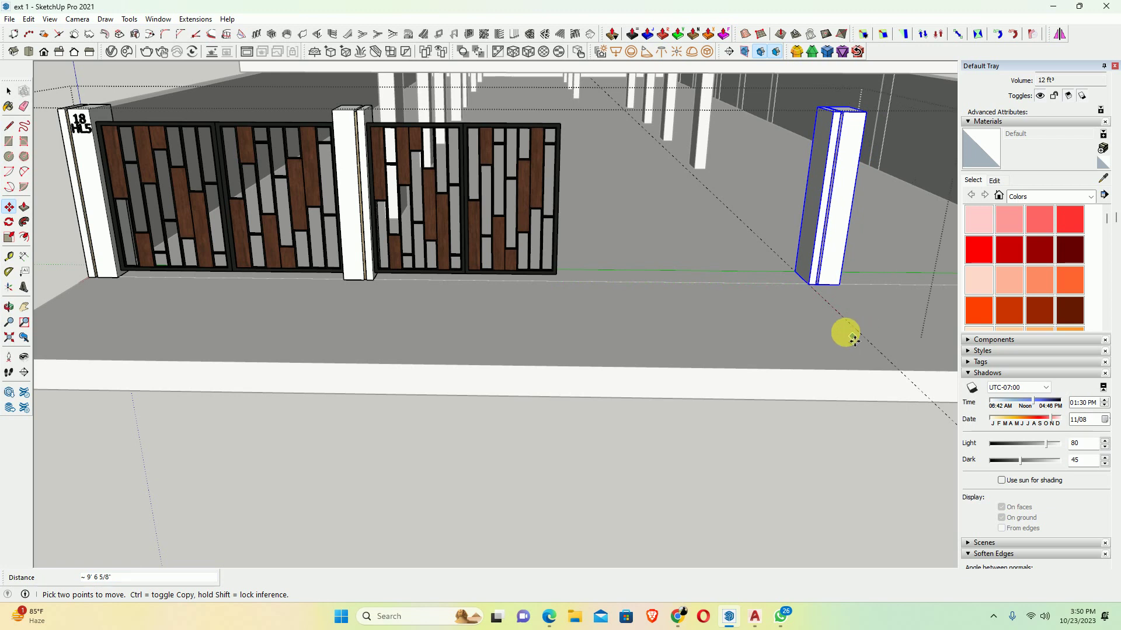
middle_click_drag(843, 331, 760, 281)
scroll(760, 280, "down", 3)
Select the right gate panel
key("space")
left_click(593, 220)
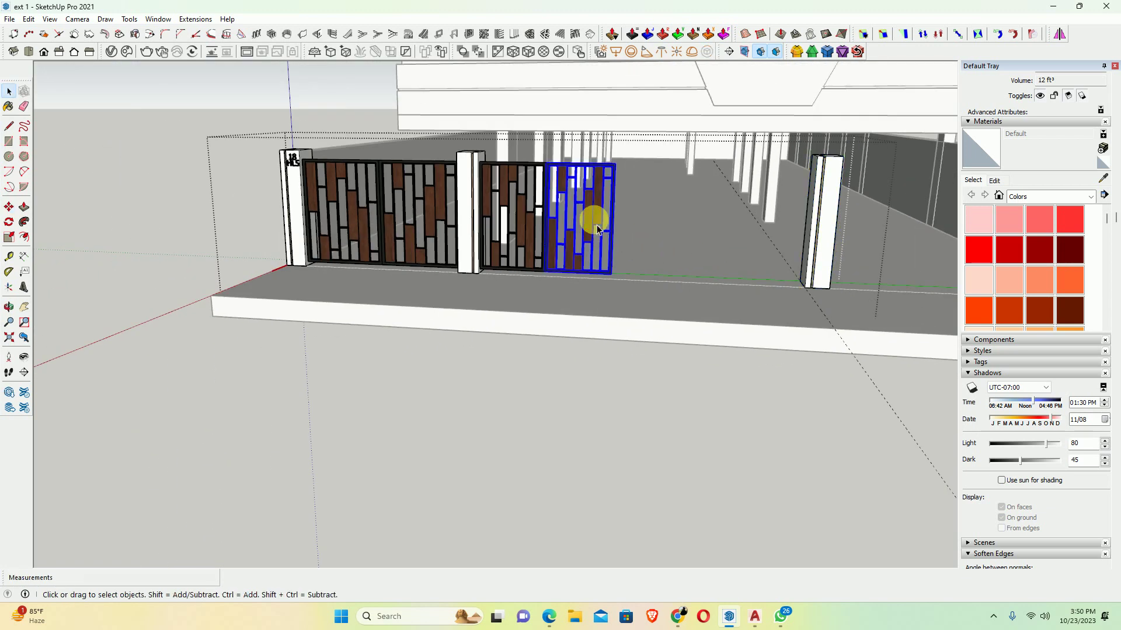
mouse_move(593, 220)
middle_mouse_down("shift")
mouse_move(655, 275)
mouse_move(645, 315)
mouse_move(582, 303)
middle_mouse_up("shift")
key("t")
scroll(759, 242, "up", 2)
scroll(750, 233, "up", 2)
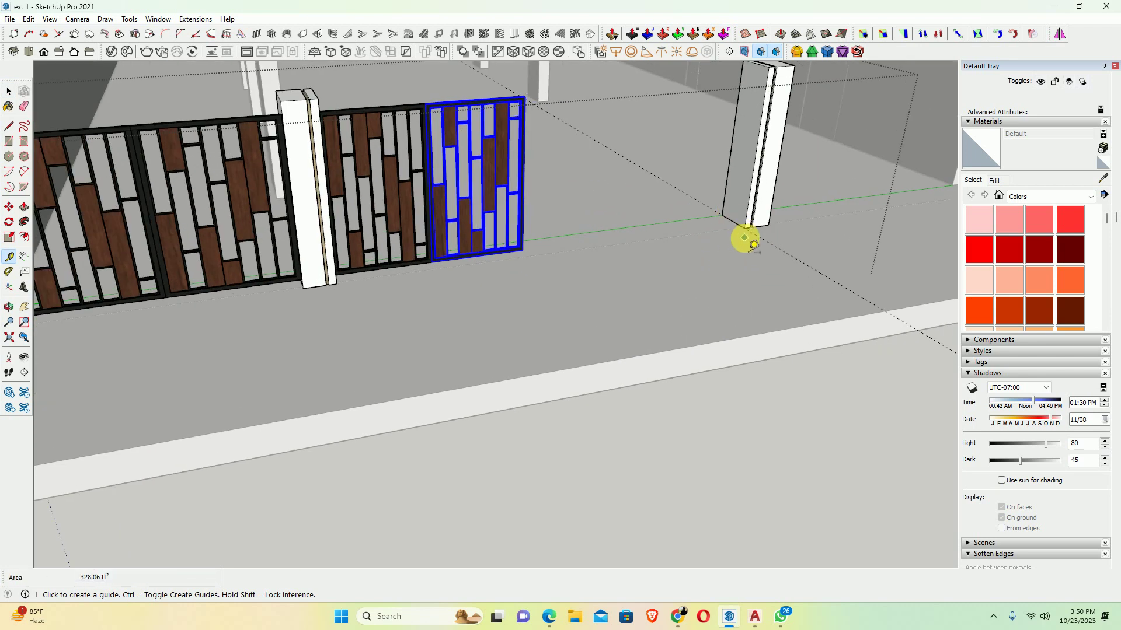
Draw a ground line between the right and left post bases, then measure from the right post
key("l")
left_click(744, 228)
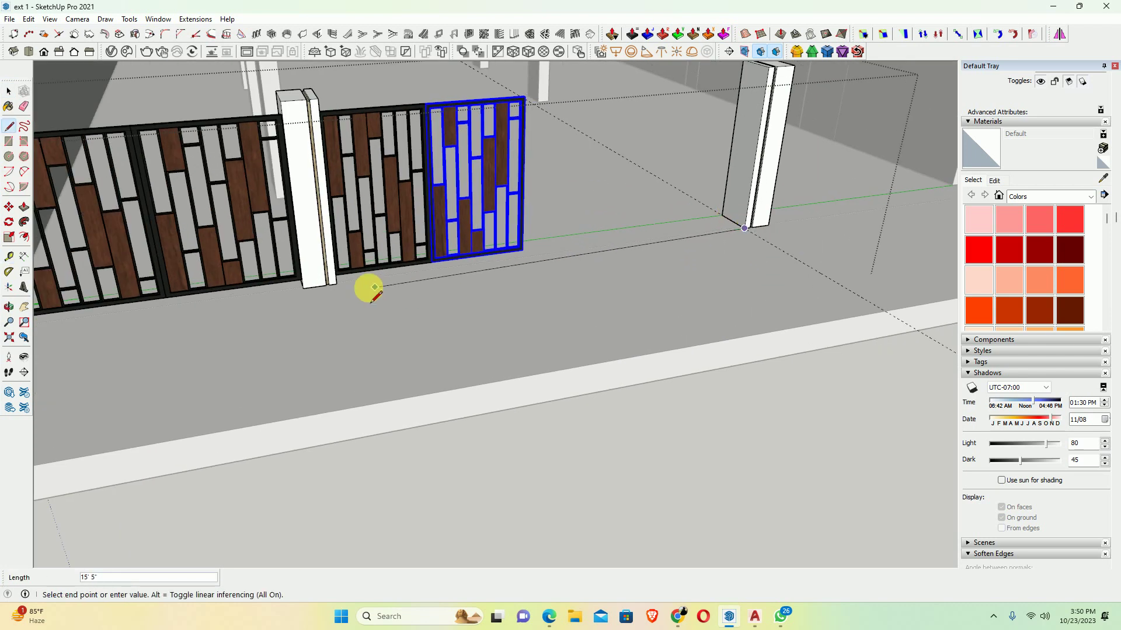
left_click(336, 285)
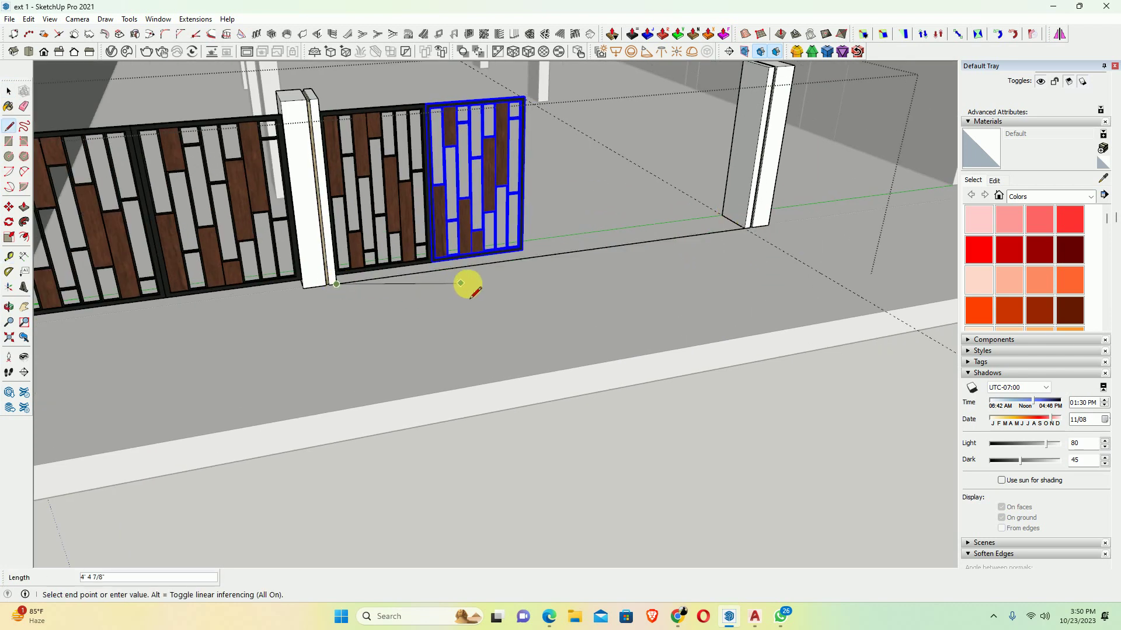
key("space")
key("t")
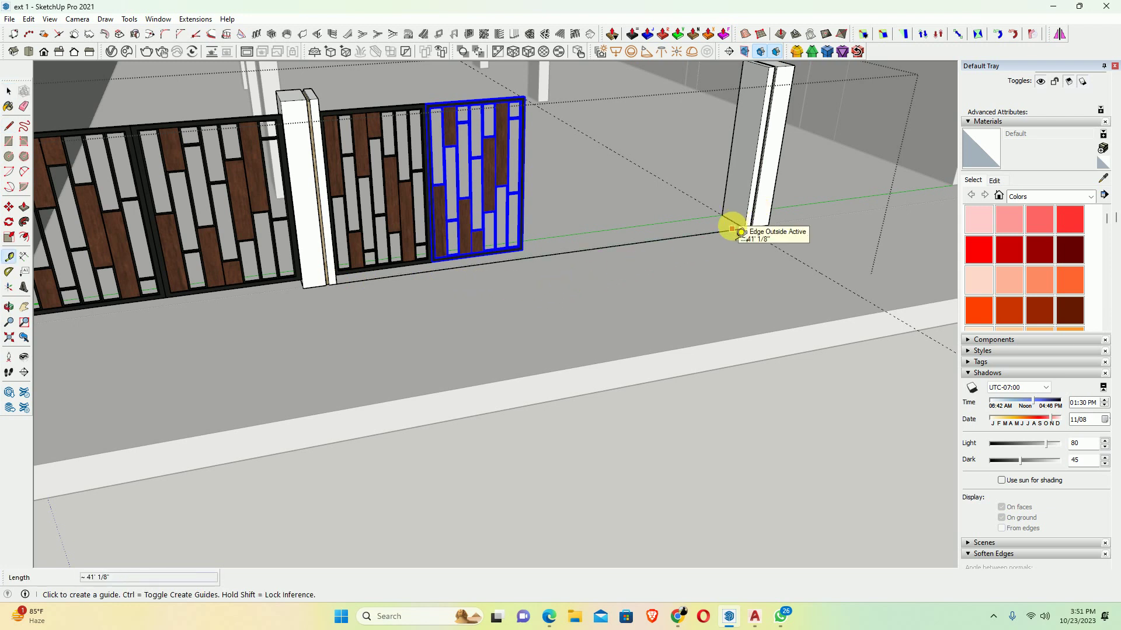
left_click(767, 241)
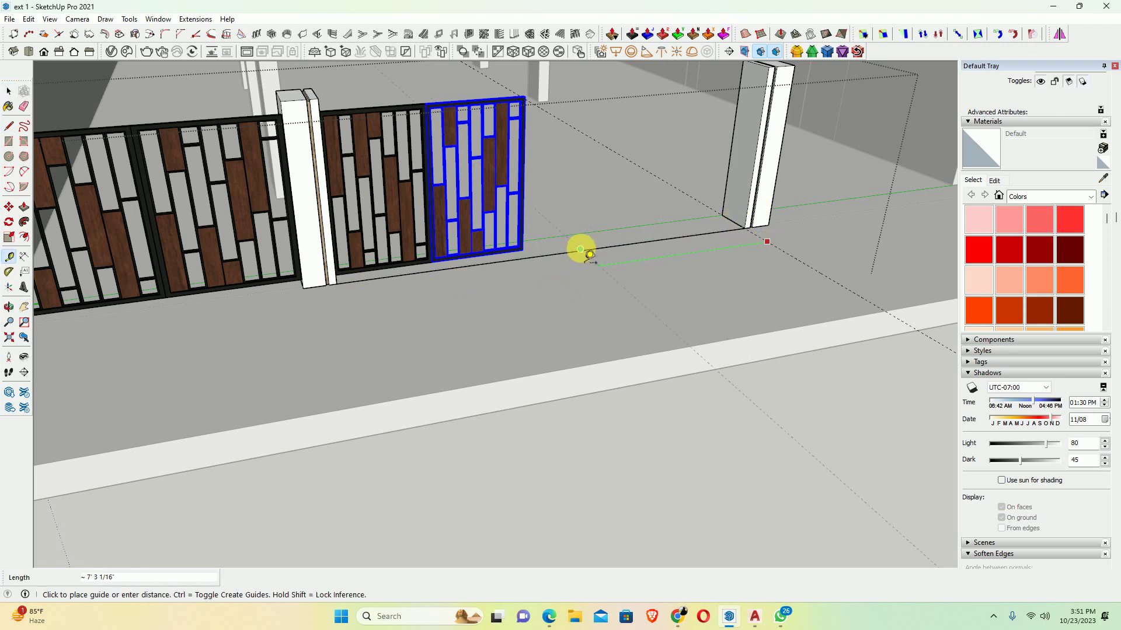
middle_click_drag(589, 255, 425, 230)
key("space")
Add the left gate leaf so both leaves are selected, facing the gate's side edge
left_click(428, 234, "shift")
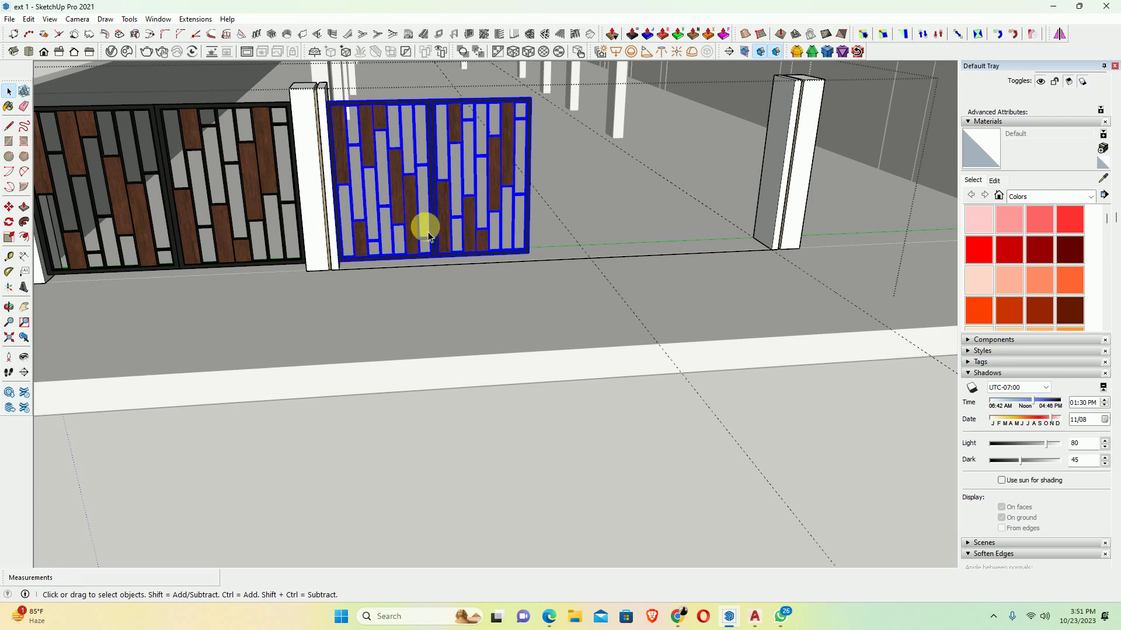
middle_click_drag(532, 200, 431, 205)
scroll(543, 175, "up", 3)
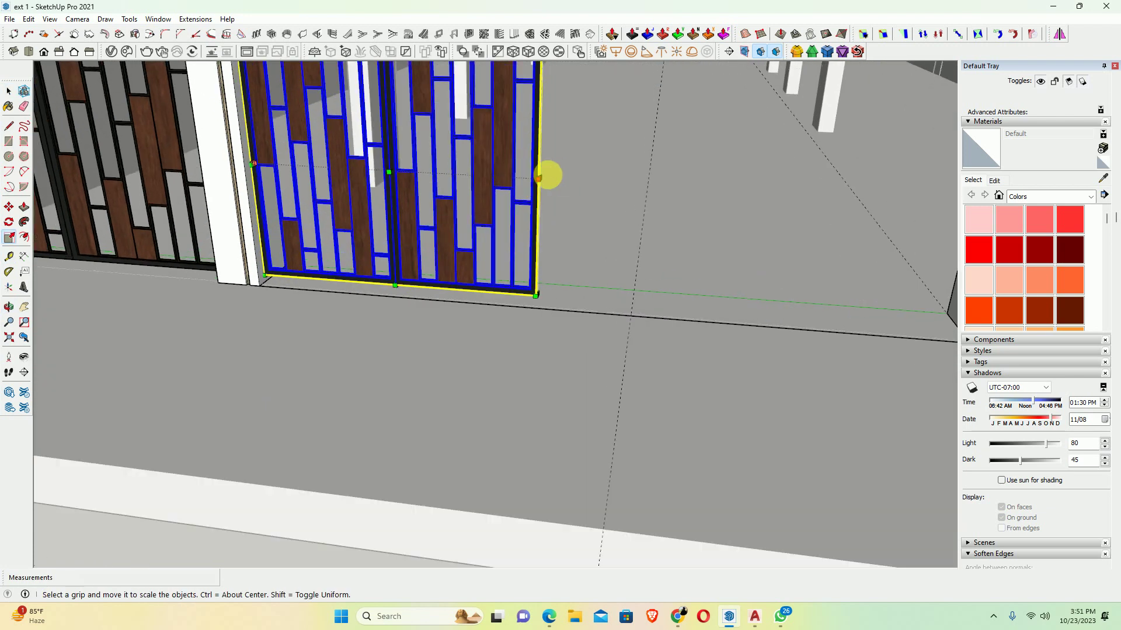
scroll(553, 191, "up", 3)
middle_click_drag(553, 191, 470, 194)
Stretch the two-leaf gate to Green Scale 1.33
key("s")
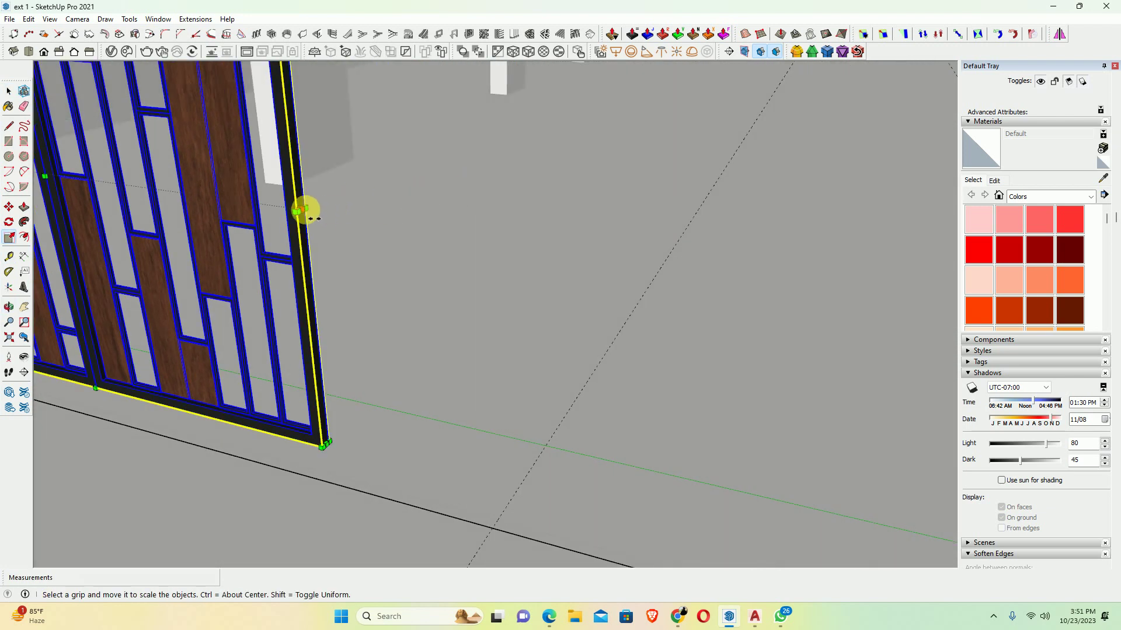
left_click(303, 210)
middle_click_drag(393, 308, 437, 350)
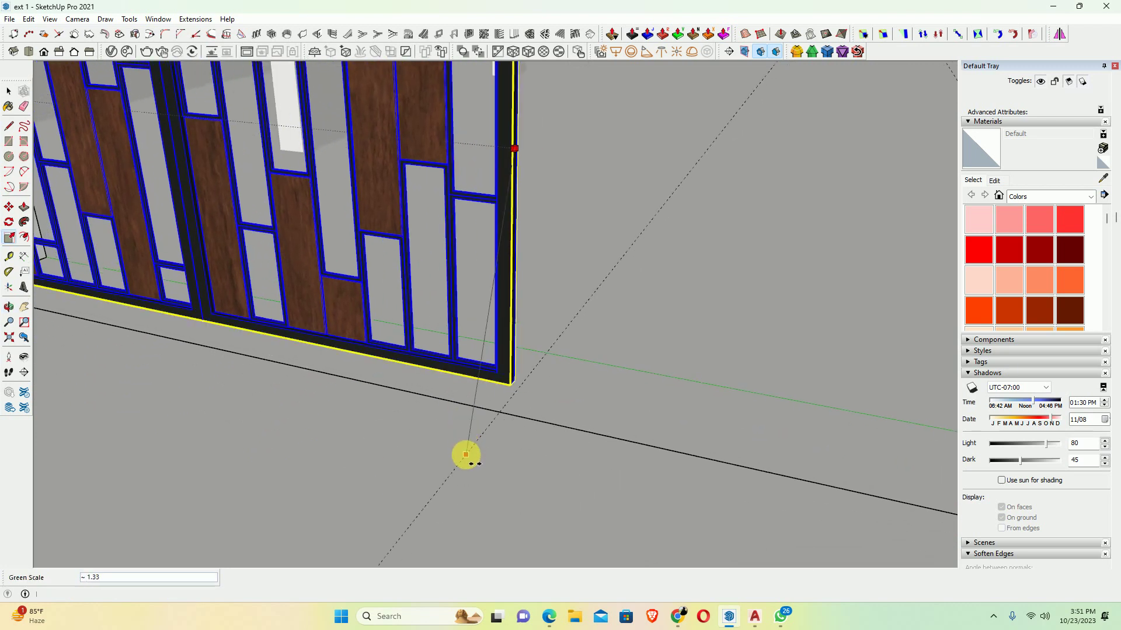
left_click(467, 455)
scroll(546, 380, "down", 3)
middle_click_drag(545, 381, 643, 338)
scroll(571, 363, "down", 2)
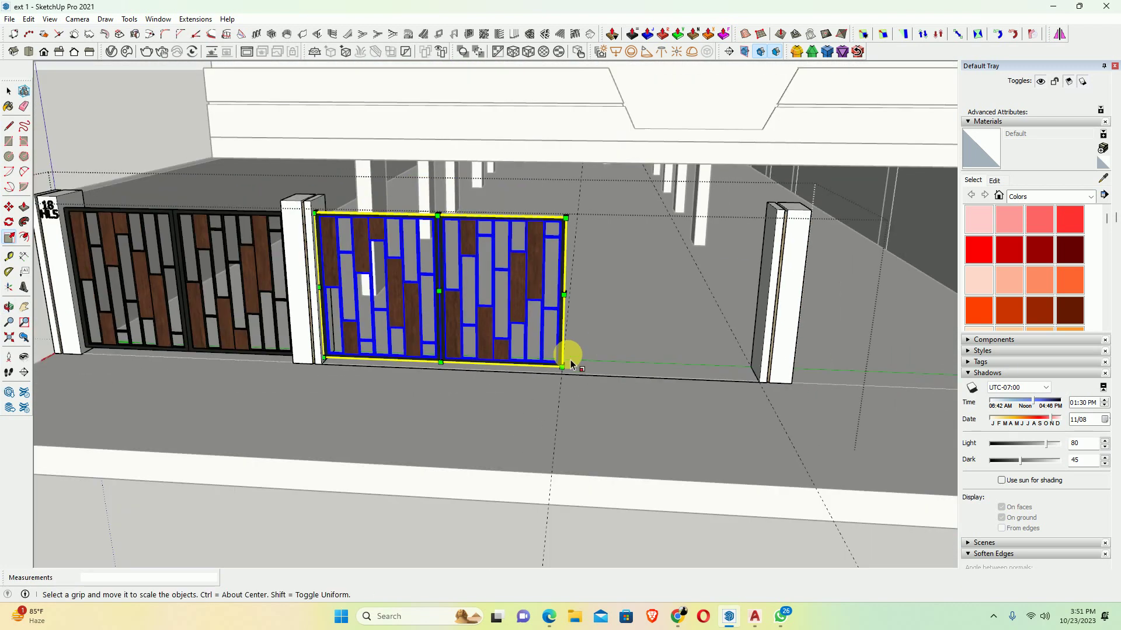
mouse_move(571, 363)
middle_mouse_down()
mouse_move(625, 353)
mouse_move(608, 370)
middle_mouse_up()
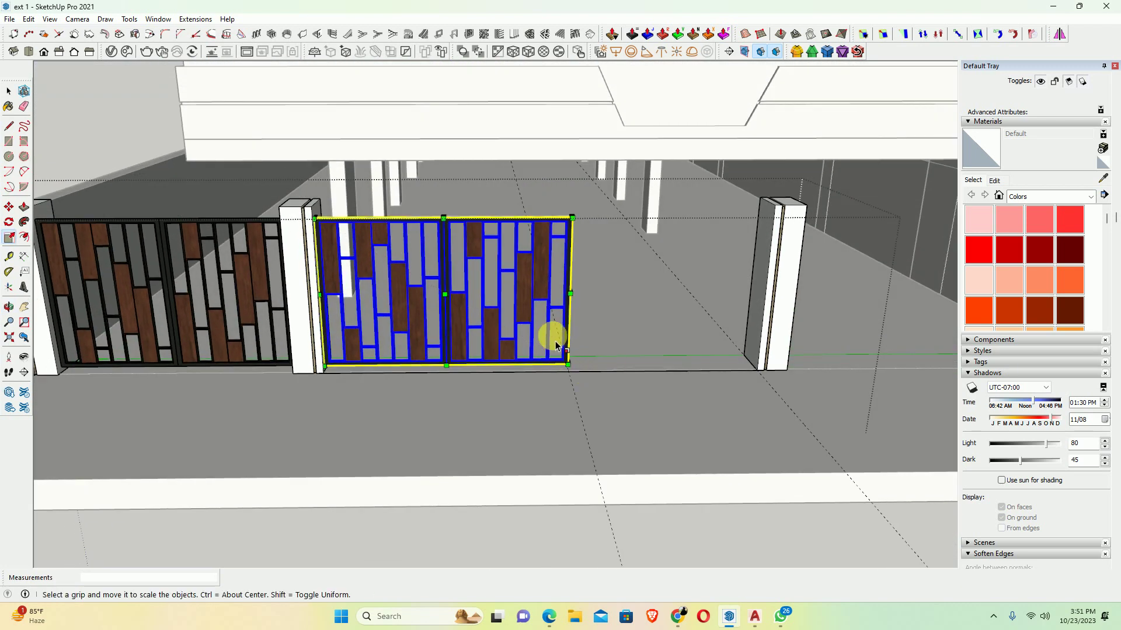
Activate the Mirror Object extension tool and view the whole row of gates
left_click(1059, 35)
scroll(571, 220, "up", 2)
scroll(570, 220, "up", 3)
scroll(578, 222, "up", 2)
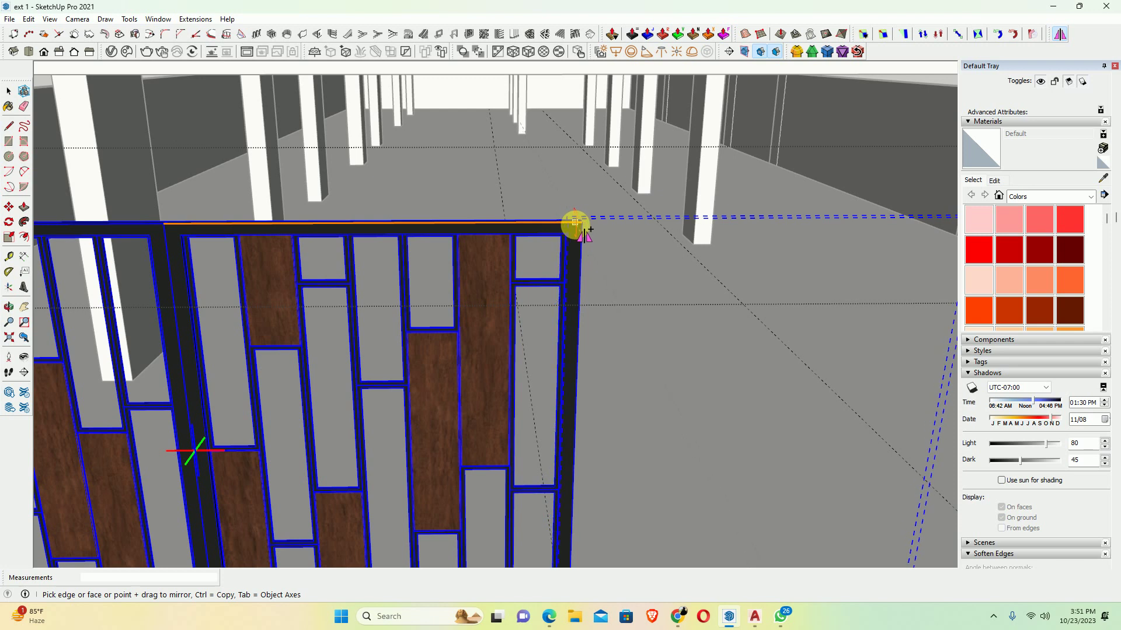
scroll(575, 223, "down", 3)
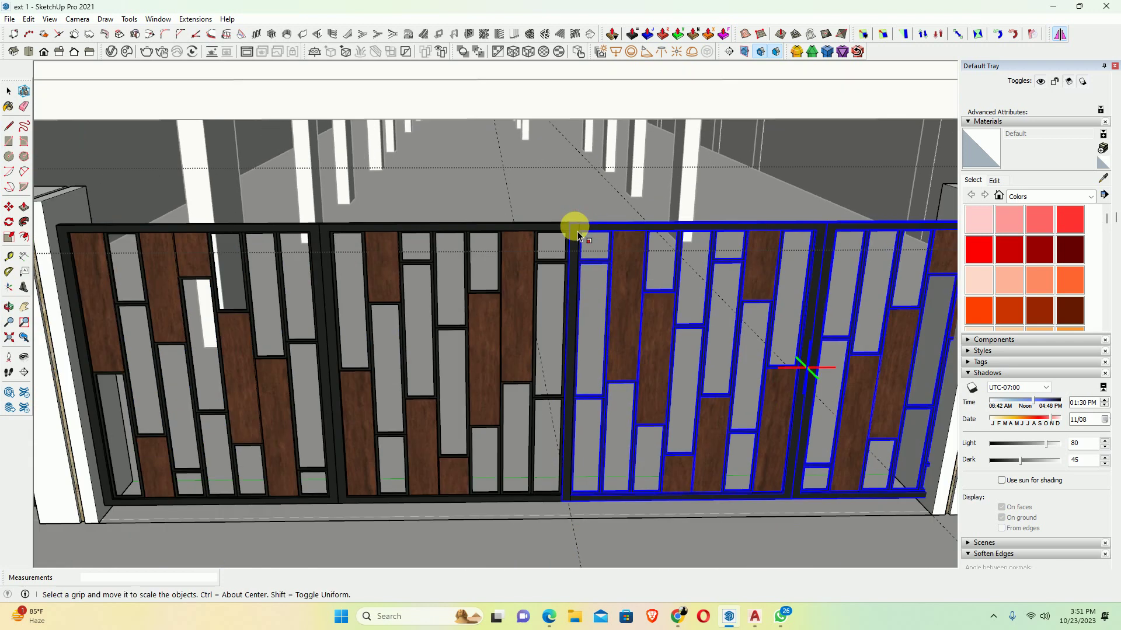
middle_click_drag(576, 225, 613, 243)
scroll(683, 370, "up", 3)
scroll(591, 326, "down", 3)
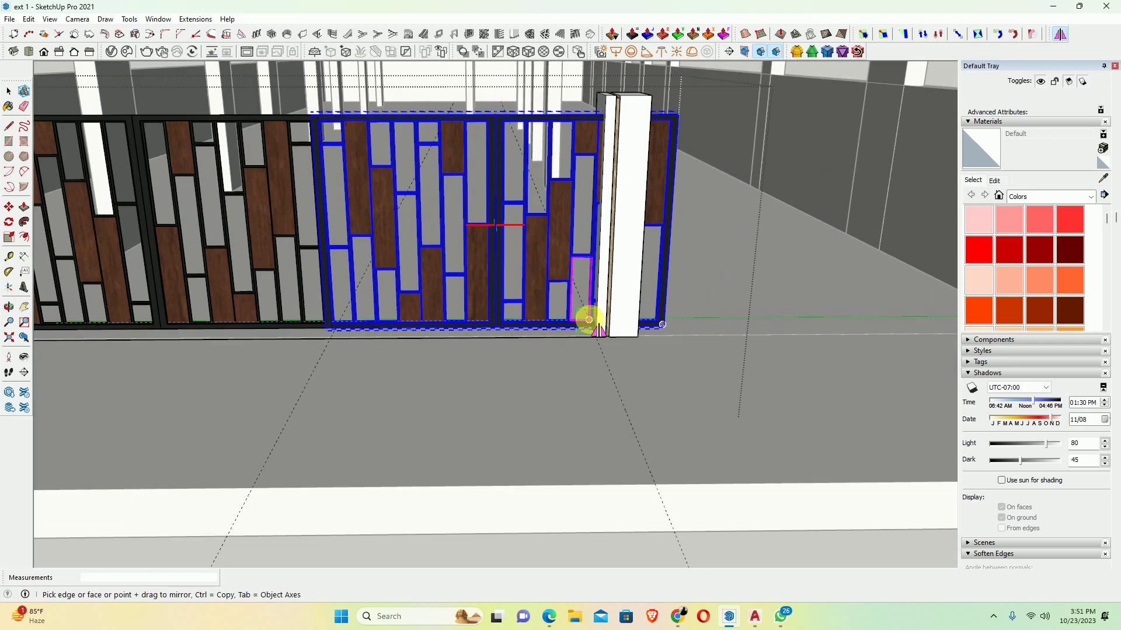
mouse_move(590, 320)
middle_mouse_down()
mouse_move(734, 345)
mouse_move(689, 331)
middle_mouse_up()
scroll(730, 342, "down", 2)
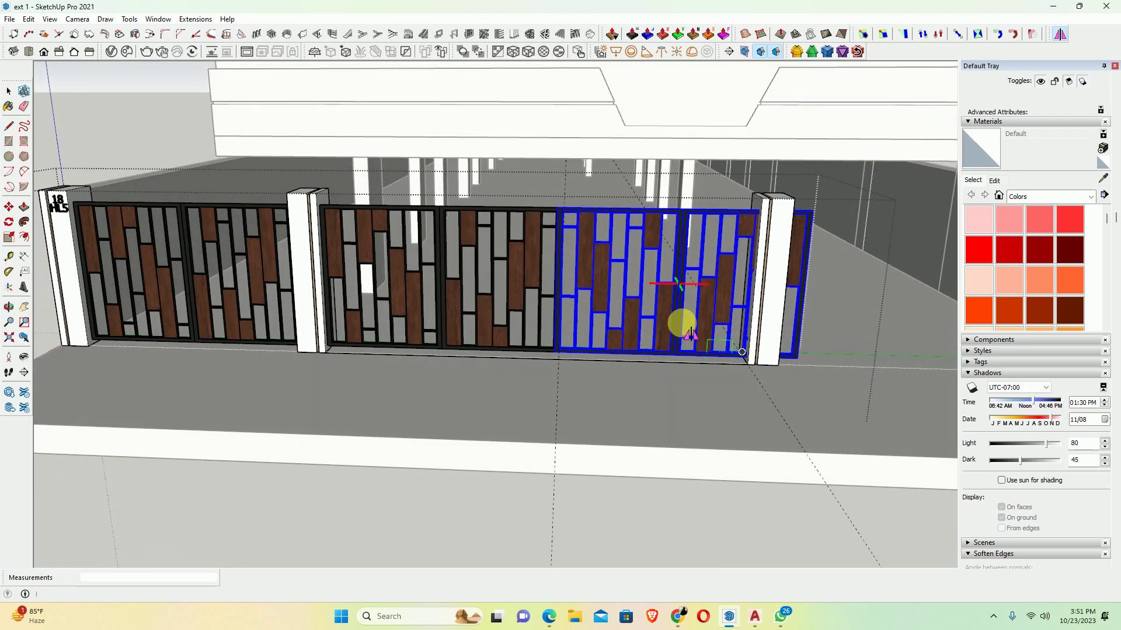
Mirror the gate across the opening and select both of its leaves
mouse_move(681, 320)
left_mouse_down()
mouse_move(497, 340)
mouse_move(505, 351)
left_mouse_up()
mouse_move(507, 352)
middle_mouse_down()
mouse_move(525, 363)
mouse_move(498, 388)
middle_mouse_up()
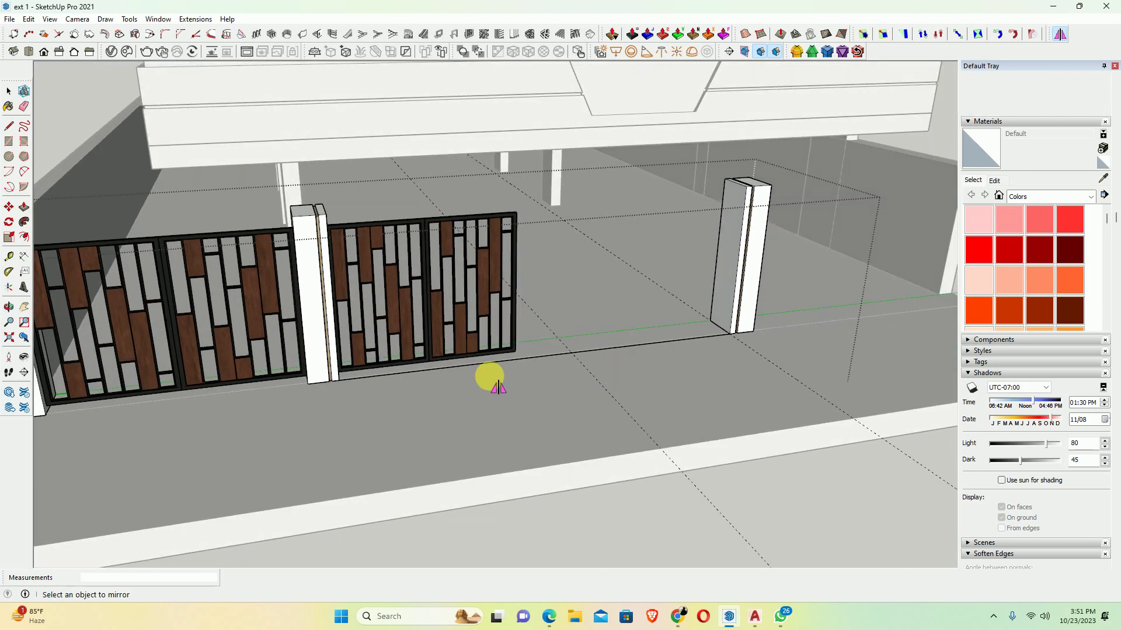
key("space")
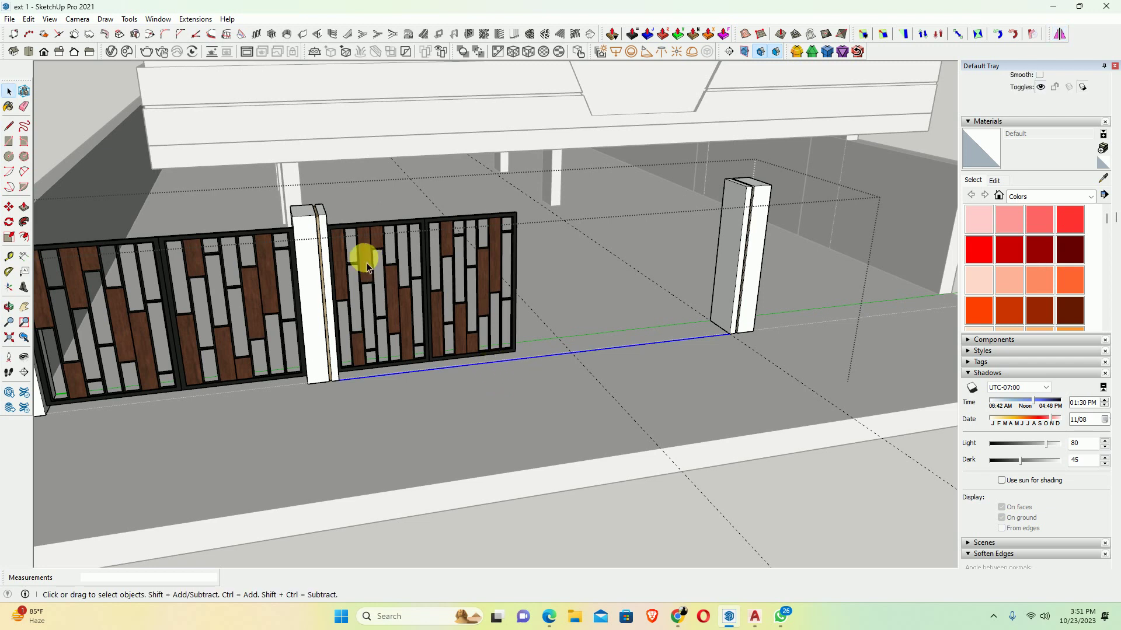
left_click(352, 240)
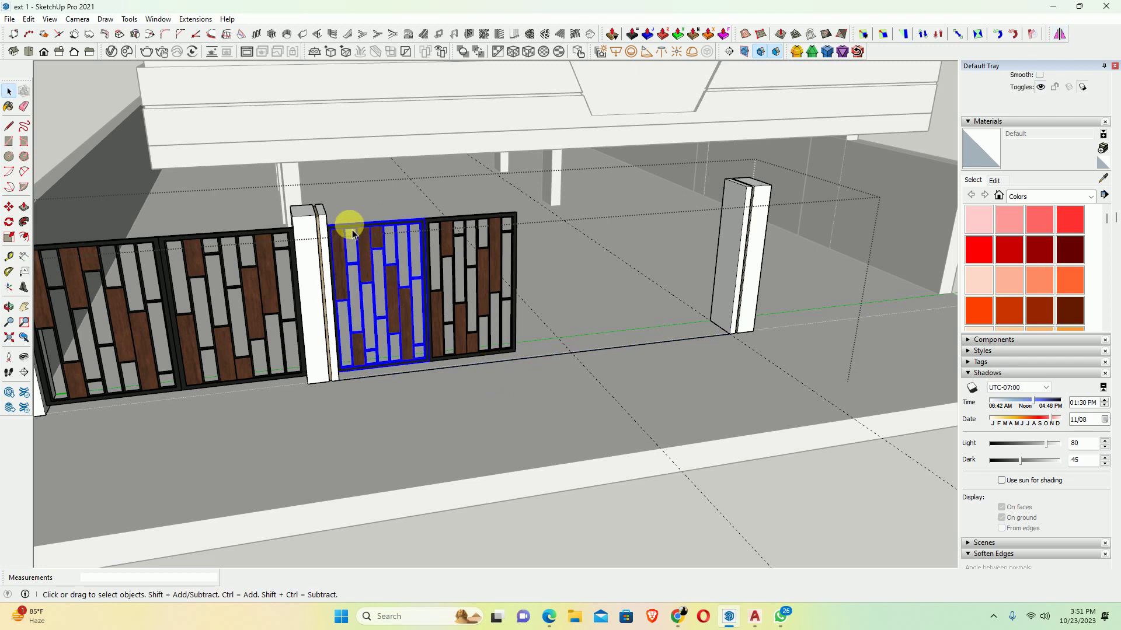
left_click(443, 227)
left_click(387, 239, "shift")
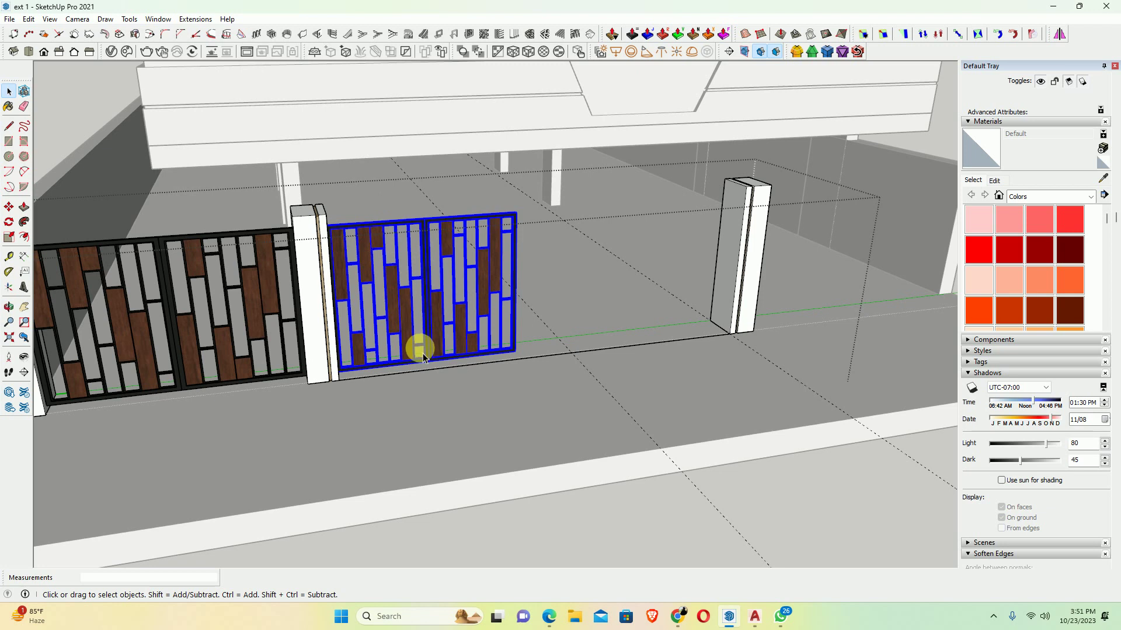
Copy the gate pair to the right and set the copy against the right post
key("m")
key("ctrl")
left_click(370, 394)
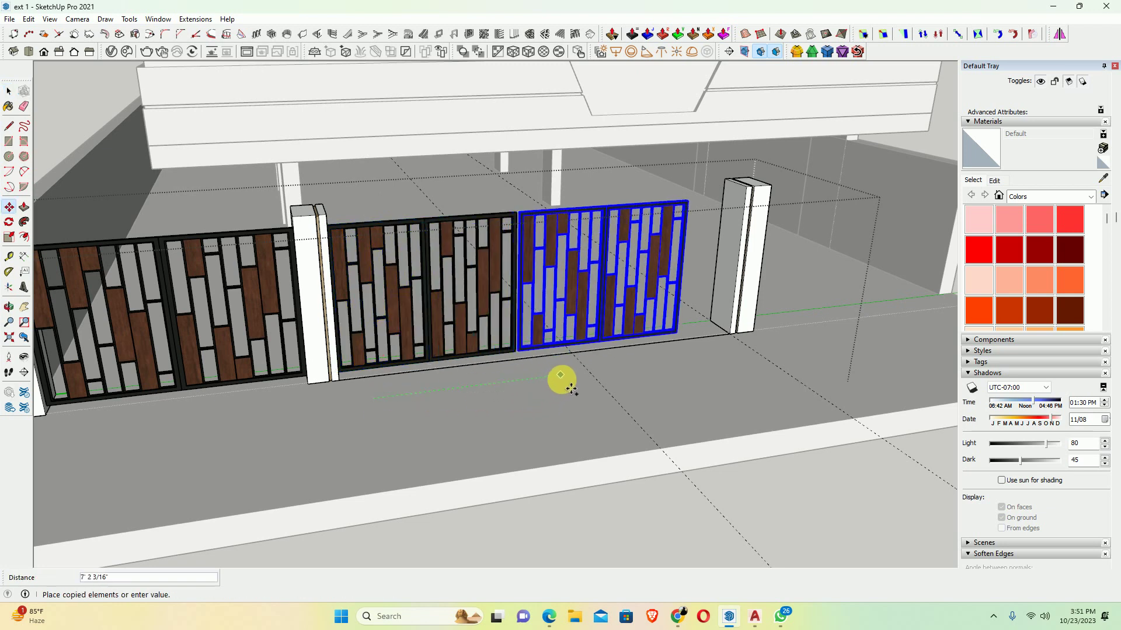
left_click(570, 377)
scroll(680, 325, "up", 2)
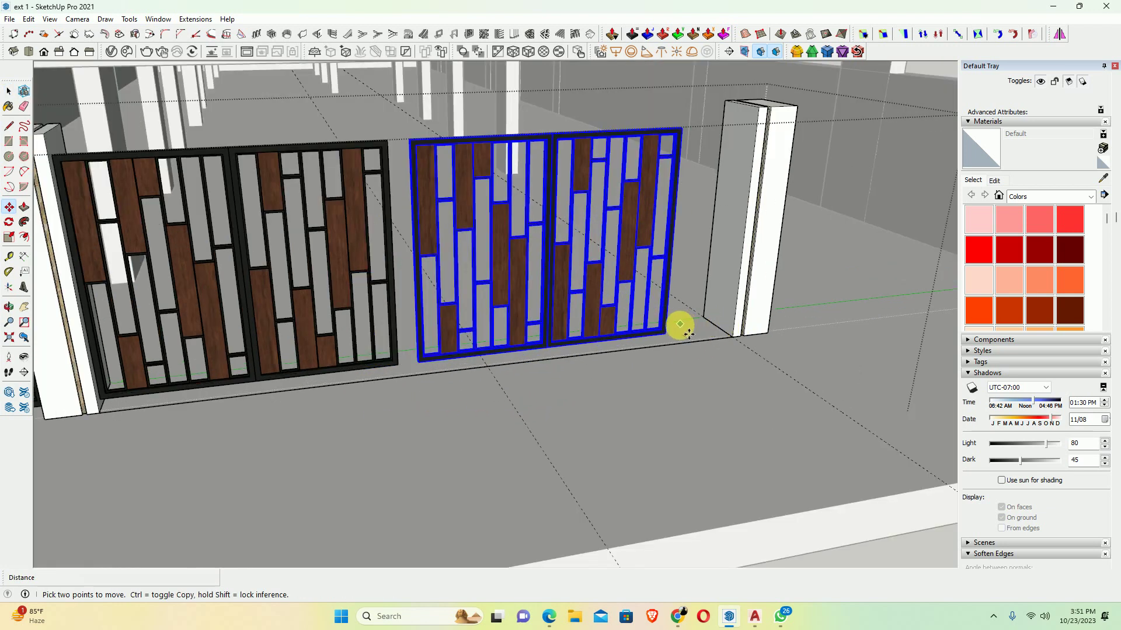
left_click(675, 343)
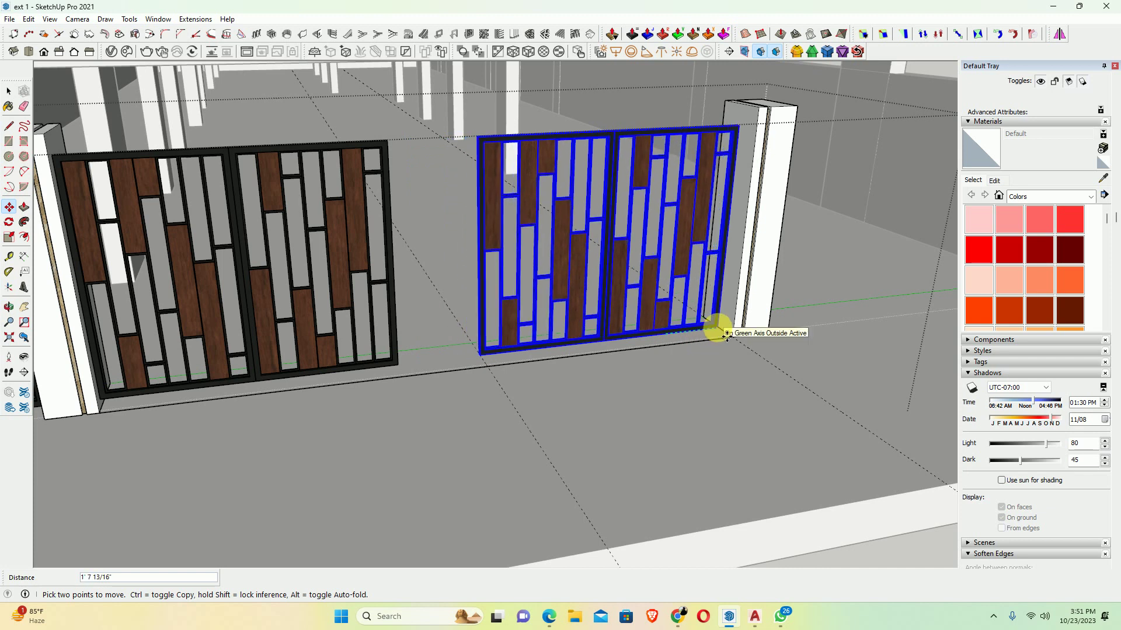
left_click(721, 328)
scroll(461, 352, "up", 2)
scroll(529, 396, "up", 2)
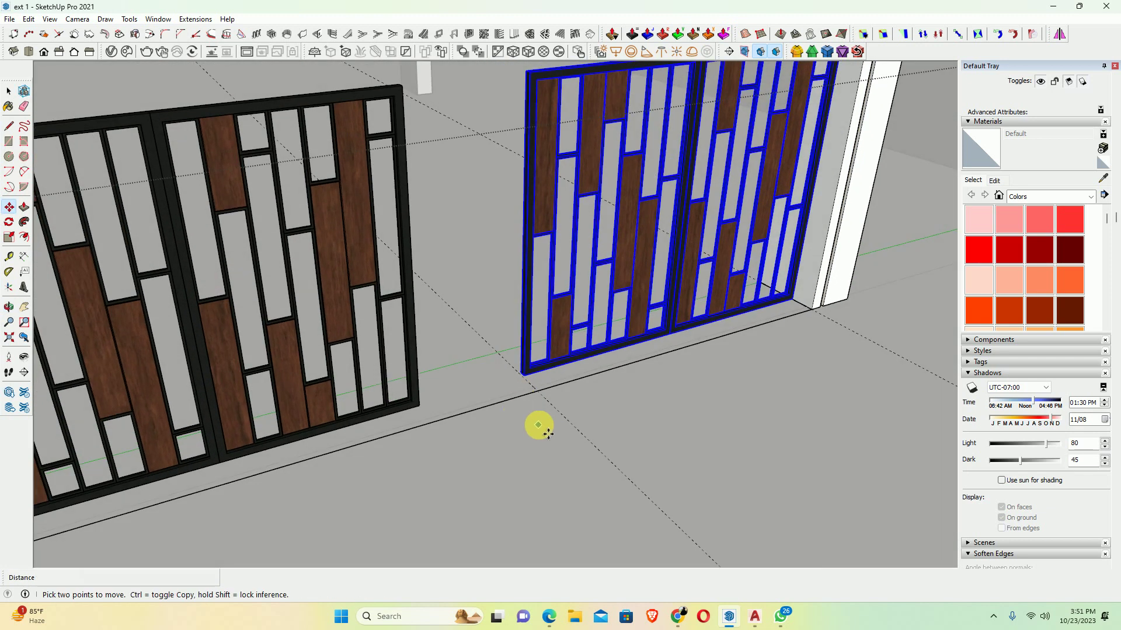
Measure from the gate's base, then delete the copied gate leaf to empty the opening
key("t")
left_click(583, 435)
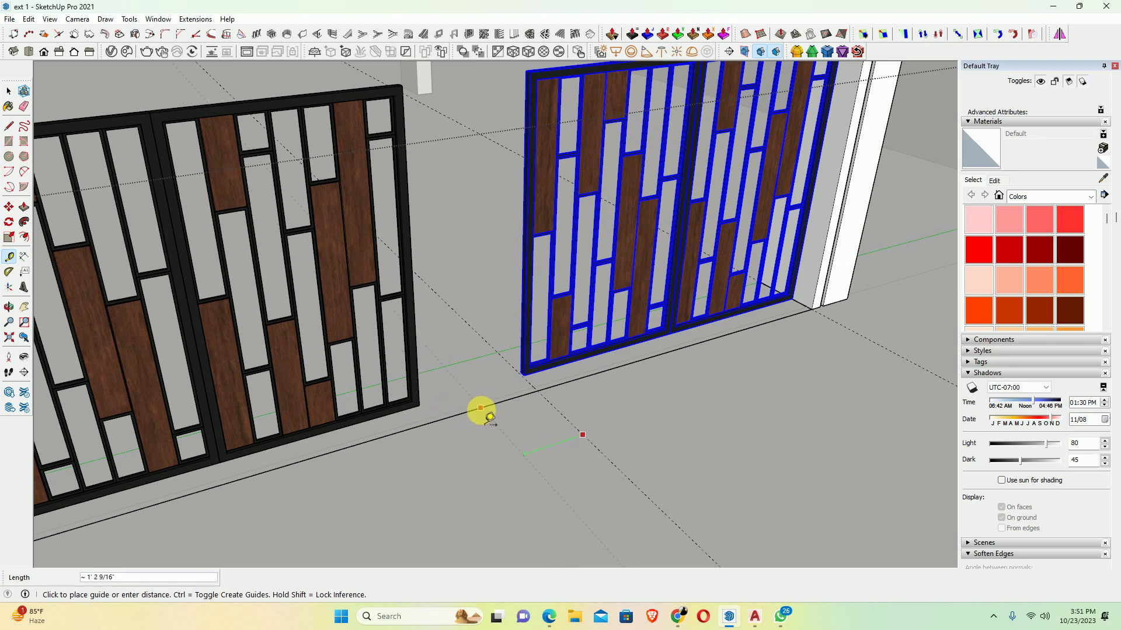
key("Escape")
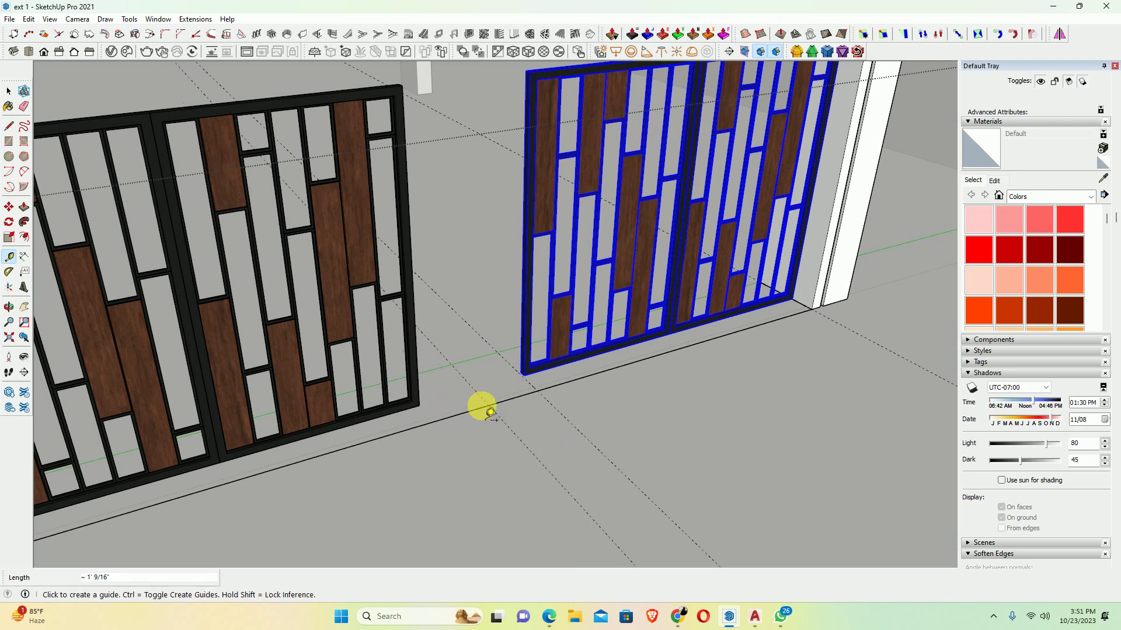
key("space")
left_click(640, 221)
key("Delete")
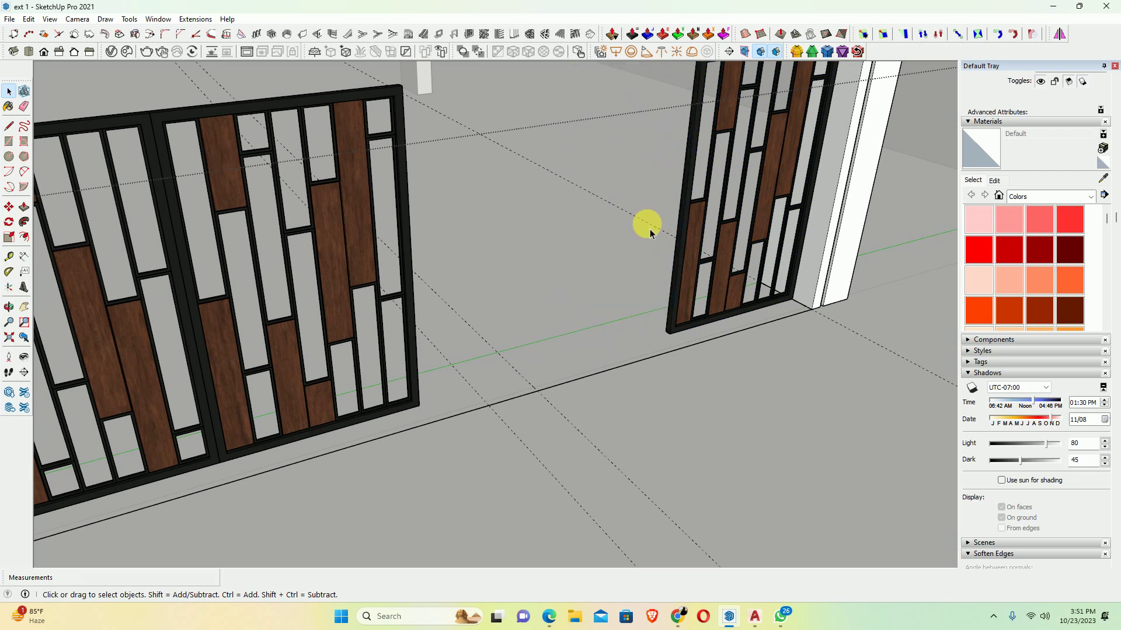
middle_click_drag(688, 231, 439, 304)
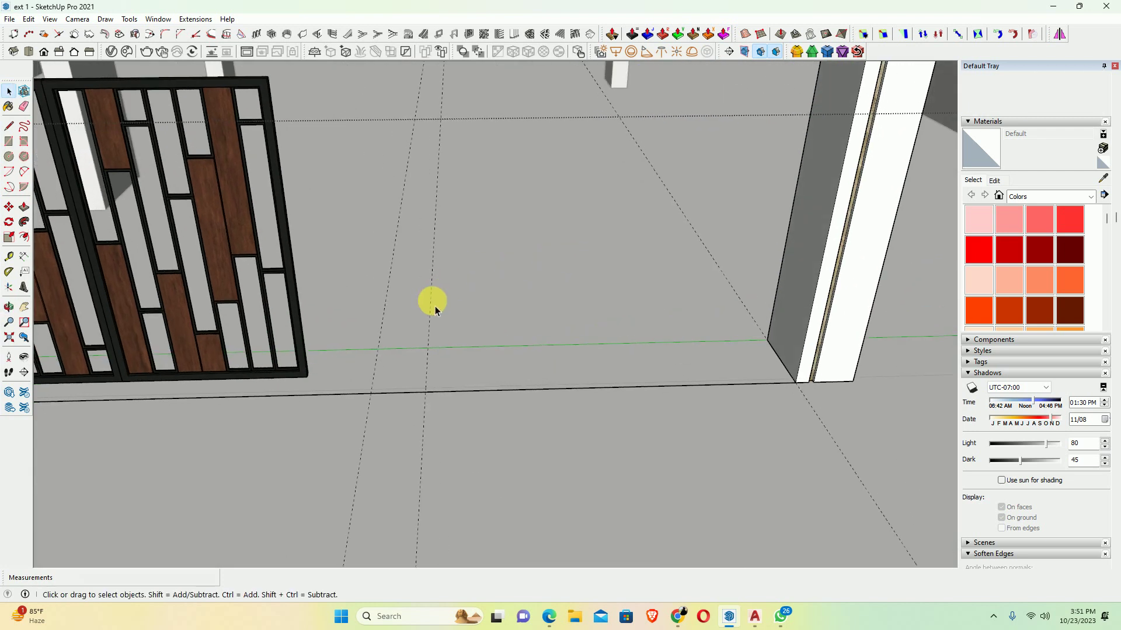
Select both leaves of the right-bay gate and rescale them 1.19 along green
left_click(282, 277)
middle_click_drag(282, 277, 281, 286)
left_click(178, 321, "ctrl")
mouse_move(178, 321)
middle_mouse_down()
mouse_move(420, 328)
mouse_move(400, 338)
middle_mouse_up()
key("s")
scroll(408, 319, "up", 2)
scroll(411, 306, "up", 3)
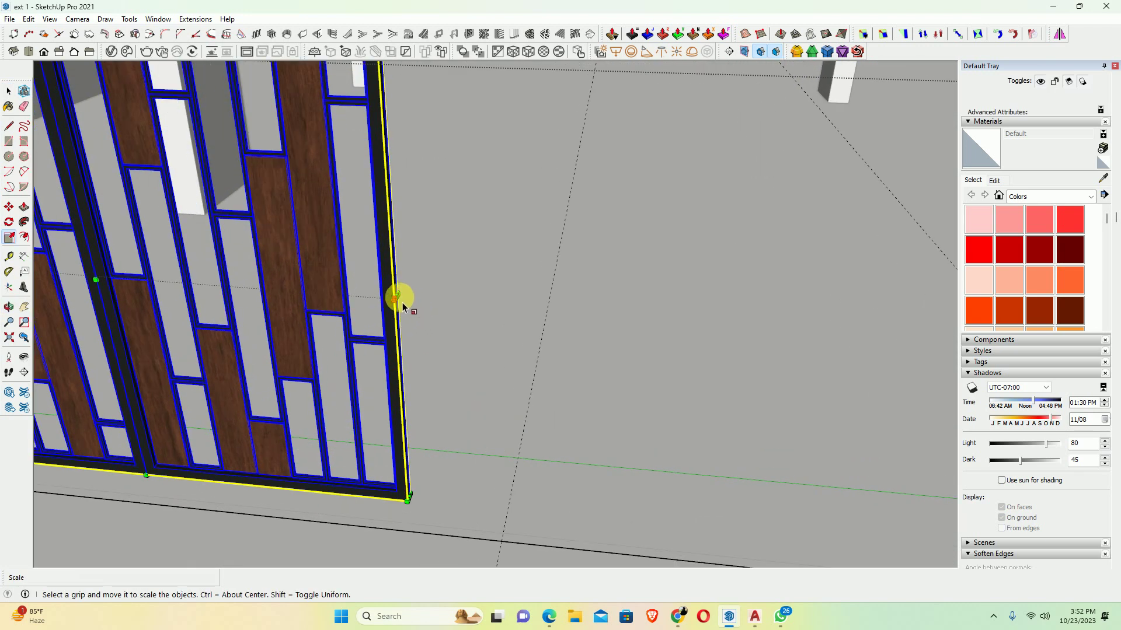
mouse_move(395, 296)
middle_mouse_down()
mouse_move(500, 467)
mouse_move(501, 537)
middle_mouse_up()
scroll(558, 357, "down", 3)
scroll(558, 357, "down", 5)
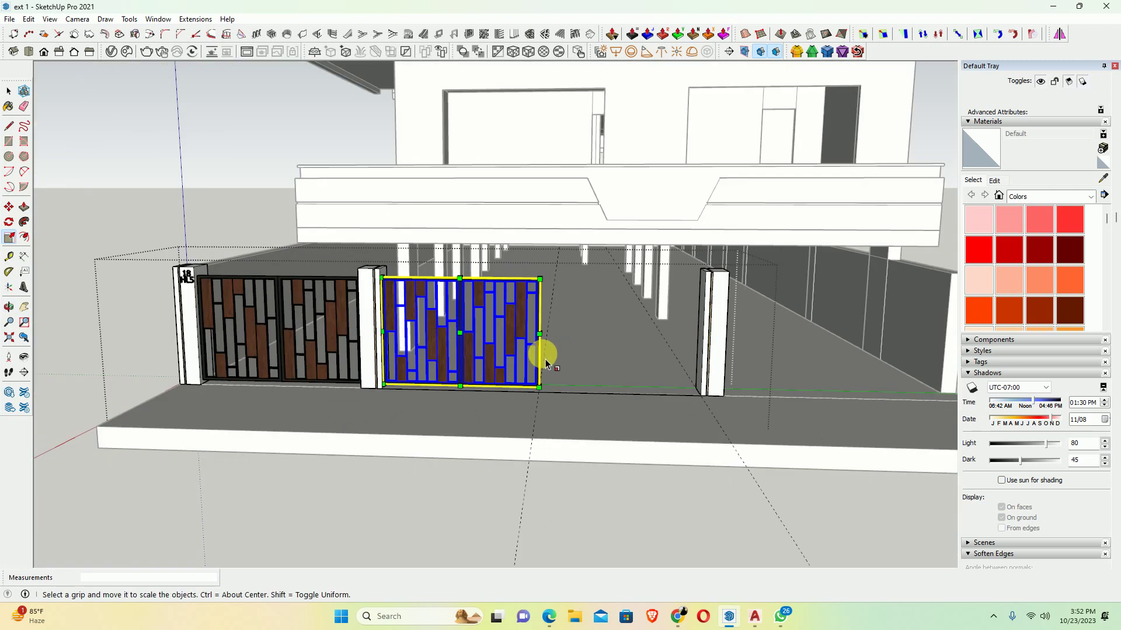
scroll(543, 373, "up", 2)
Copy the selected gate panels along the green axis to extend the fence
key("m")
key("ctrl")
left_click(331, 421)
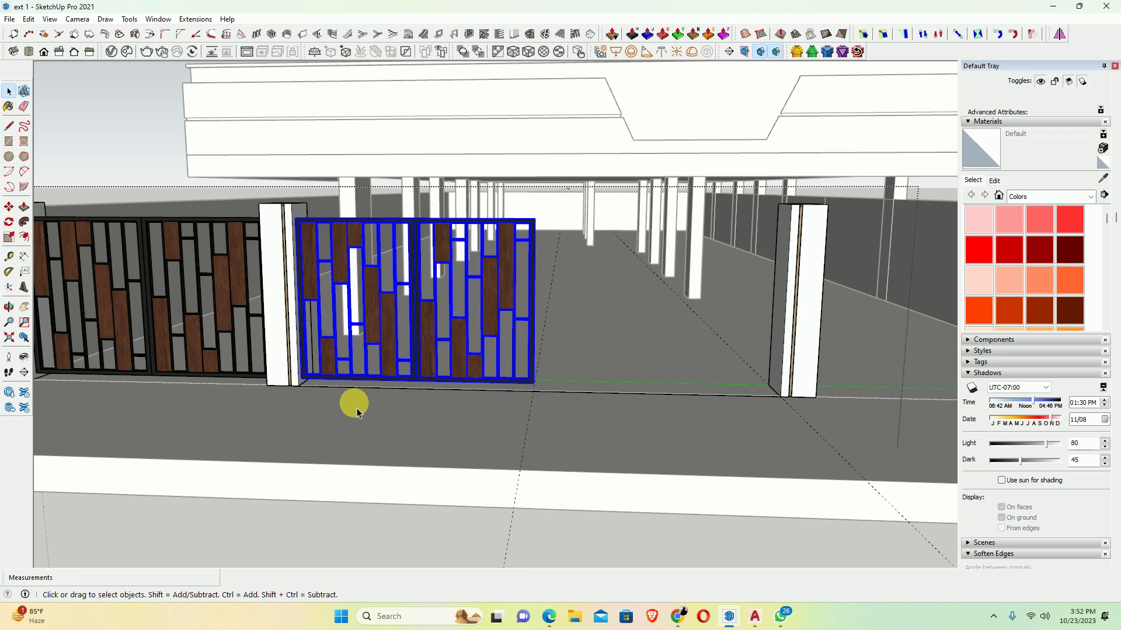
key("m")
scroll(343, 390, "up", 2)
left_click(283, 385)
key("ctrl")
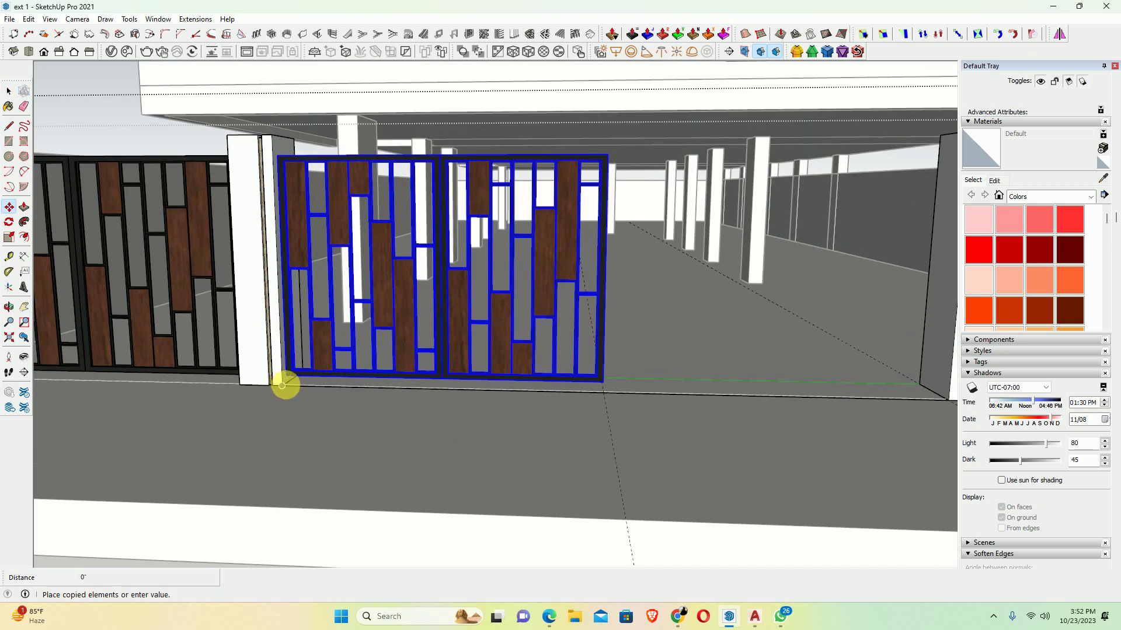
left_click(605, 406)
scroll(603, 388, "down", 5)
scroll(603, 366, "down", 3)
key("space")
mouse_move(604, 366)
middle_mouse_down()
mouse_move(655, 370)
mouse_move(600, 327)
middle_mouse_up()
scroll(599, 327, "up", 3)
Copy another set of gate panels next to the far pillar
key("m")
scroll(467, 318, "up", 3)
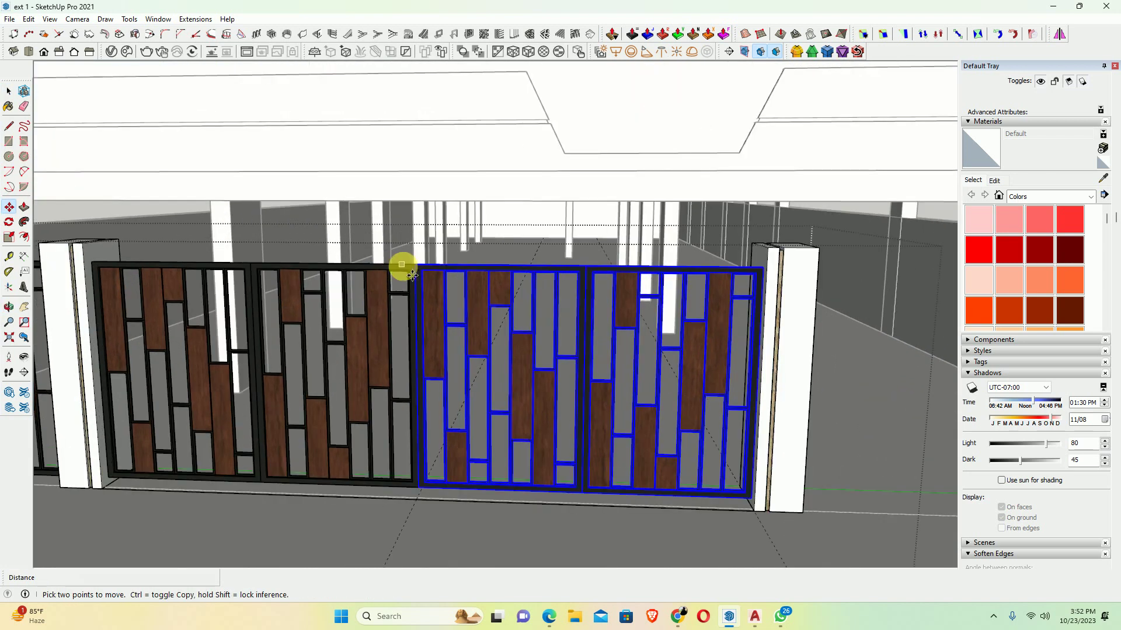
left_click(426, 275)
key("ctrl")
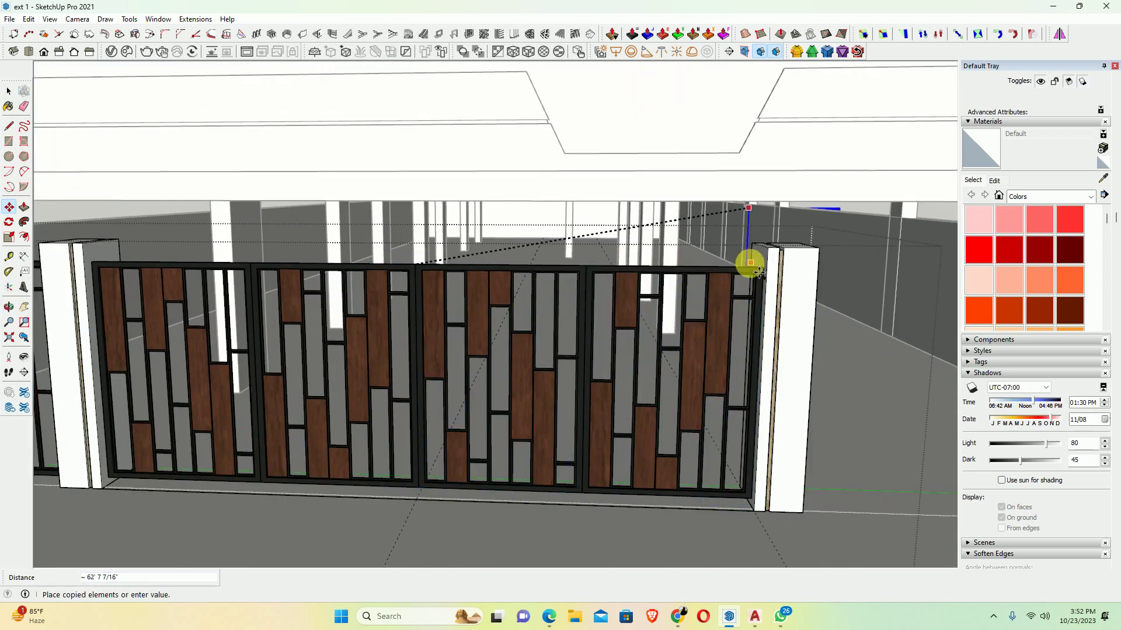
mouse_move(751, 258)
middle_mouse_down("shift")
mouse_move(608, 270)
mouse_move(642, 320)
mouse_move(415, 318)
mouse_move(485, 334)
middle_mouse_up("shift")
left_click(663, 258)
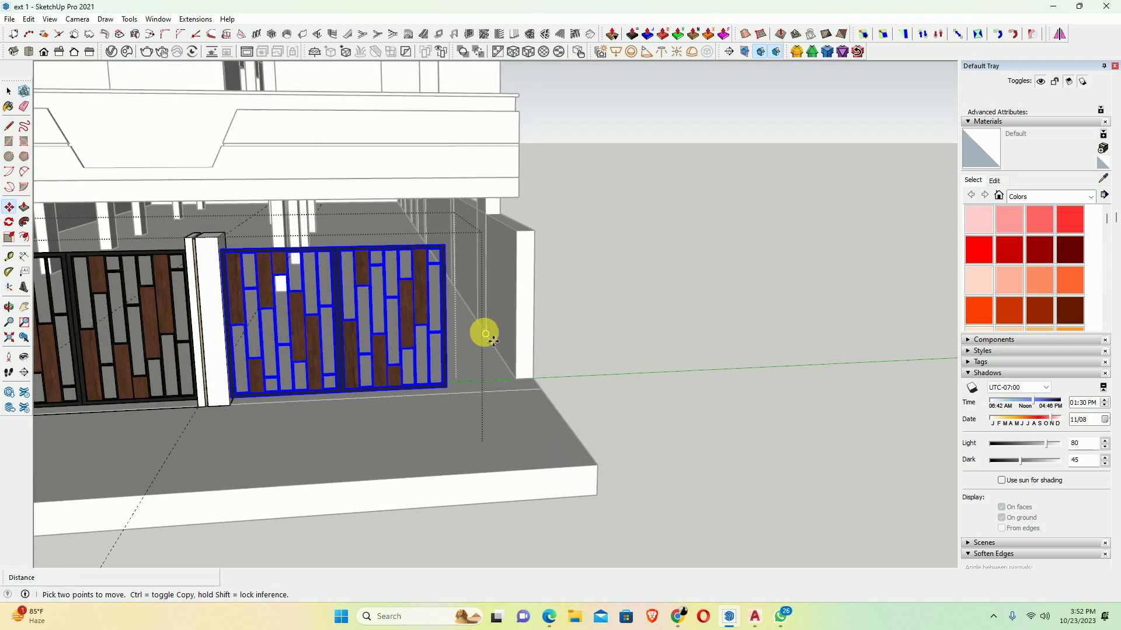
key("space")
mouse_move(226, 263)
middle_mouse_down()
mouse_move(536, 306)
mouse_move(524, 317)
mouse_move(420, 318)
mouse_move(528, 331)
middle_mouse_up()
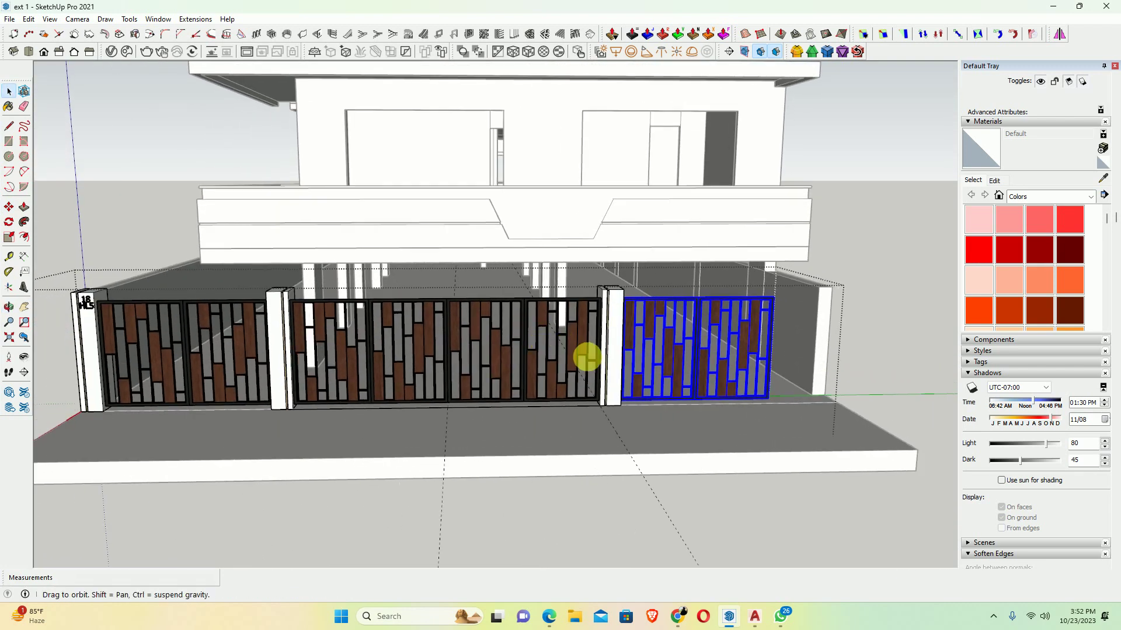
Copy a pillar to the end of the gate row to close the right bay
left_click(613, 344)
scroll(607, 344, "up", 3)
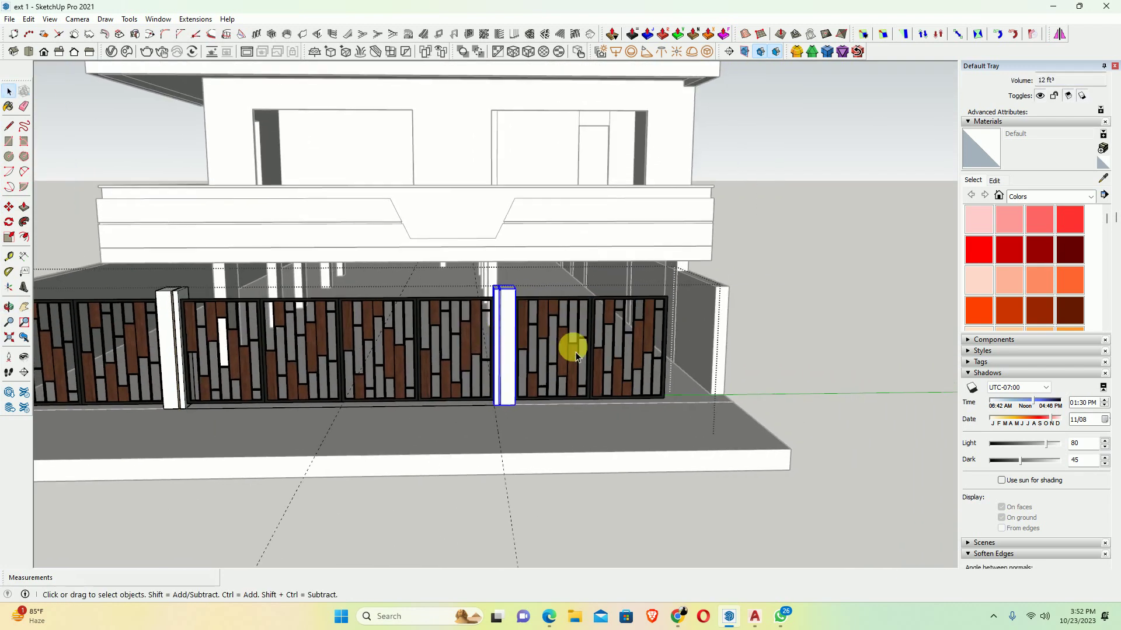
key("m")
scroll(613, 344, "up", 2)
key("ctrl")
left_click(477, 422)
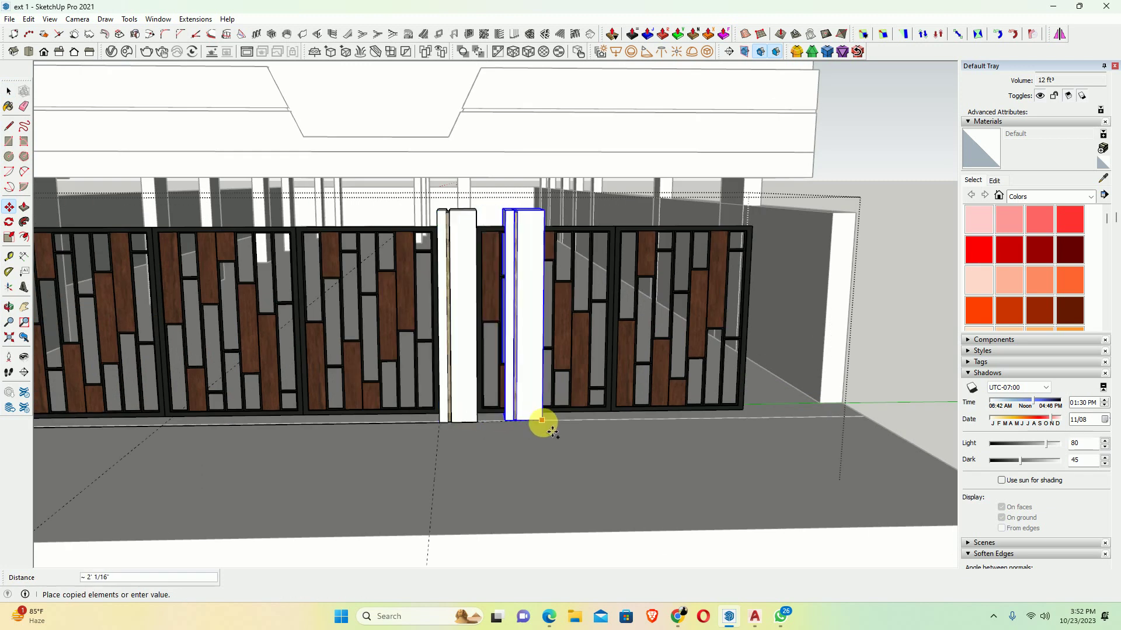
left_click(860, 422)
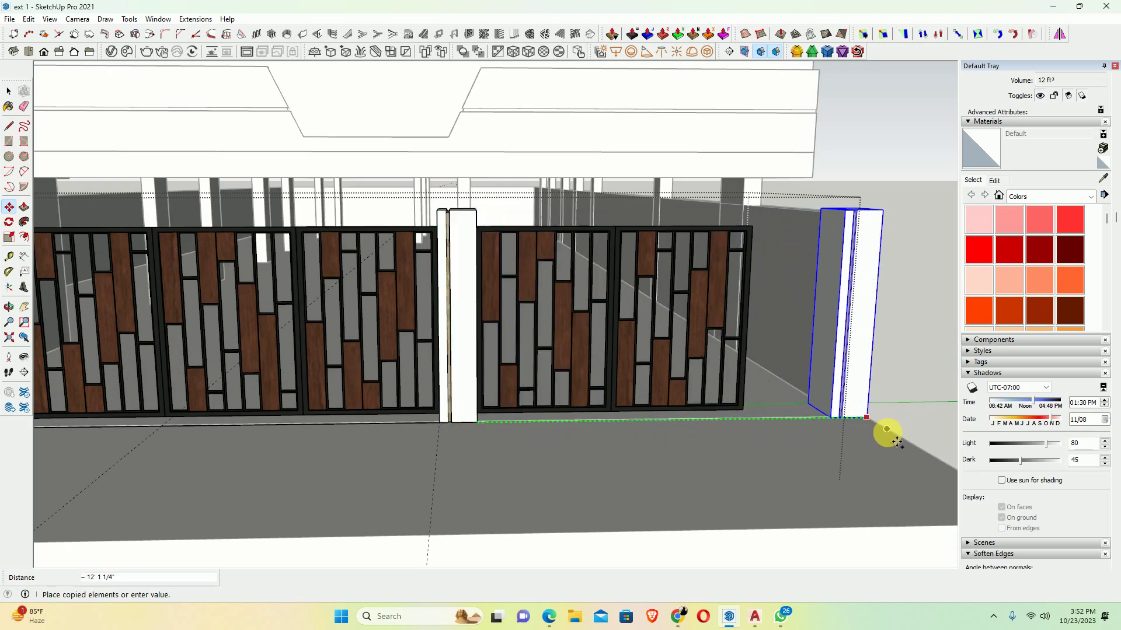
key("space")
mouse_move(900, 438)
middle_mouse_down()
mouse_move(751, 457)
mouse_move(610, 369)
middle_mouse_up()
Scale the last gate's two leaves about 1.32 along green to reach the new pillar
left_click(610, 369)
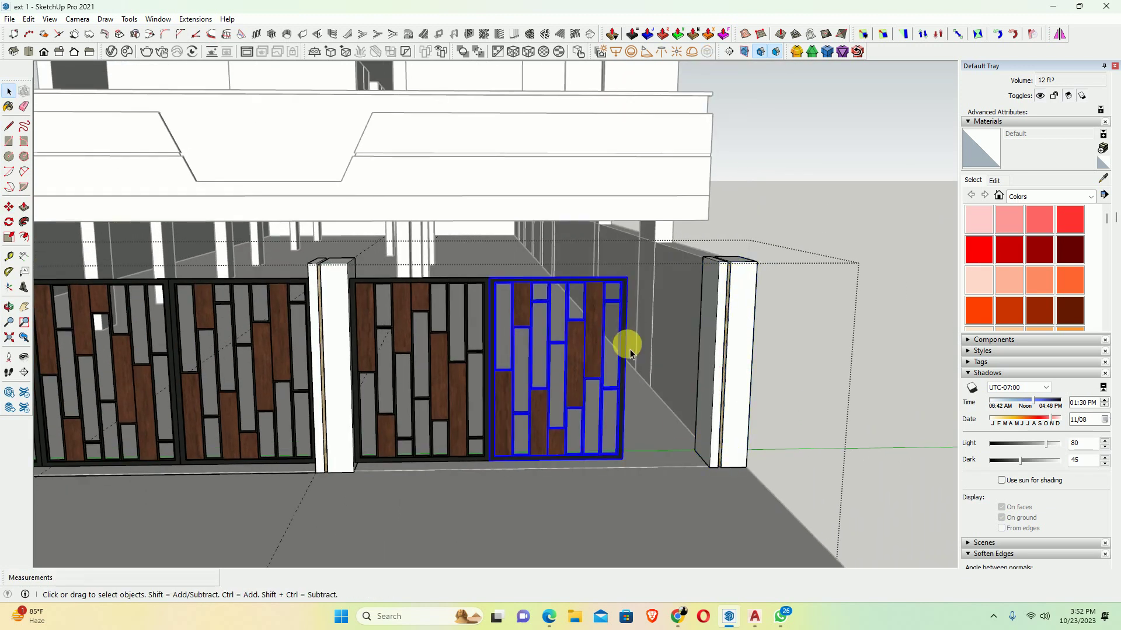
left_click(480, 290, "ctrl")
key("s")
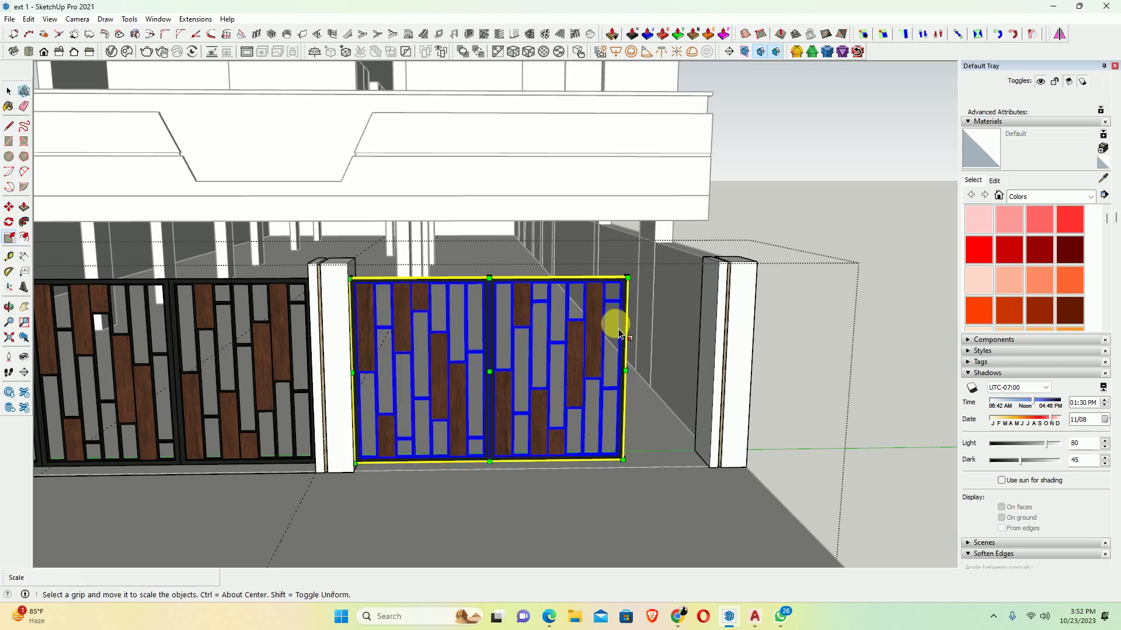
middle_click_drag(610, 320, 491, 358)
scroll(606, 402, "up", 3)
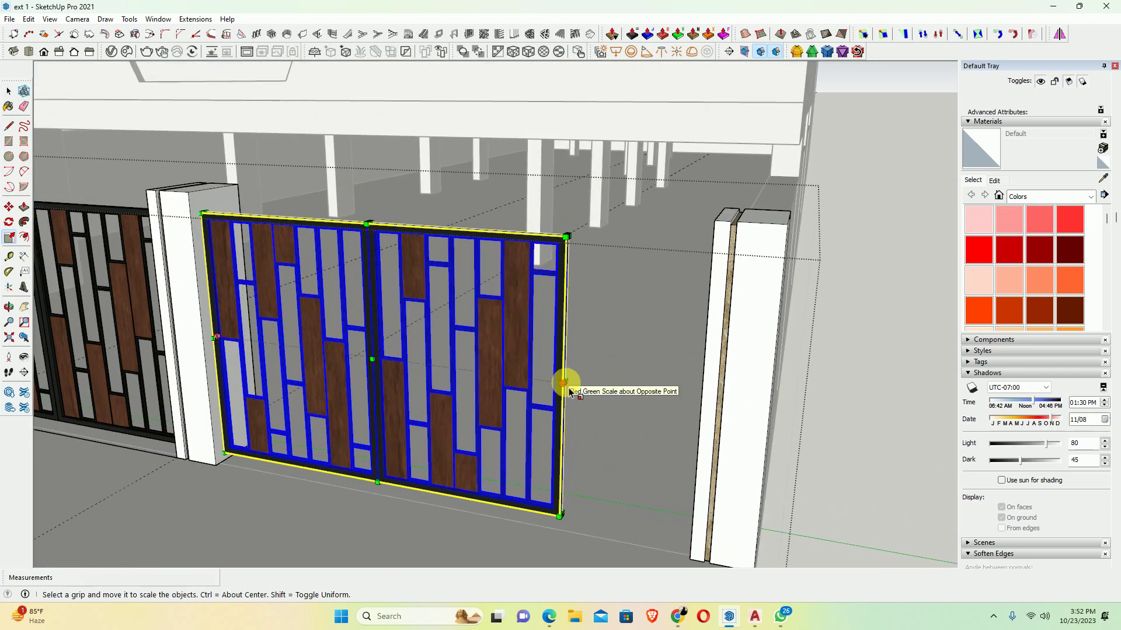
scroll(569, 389, "up", 2)
left_click_drag(562, 383, 756, 175)
scroll(750, 184, "down", 5)
key("space")
left_click(878, 235)
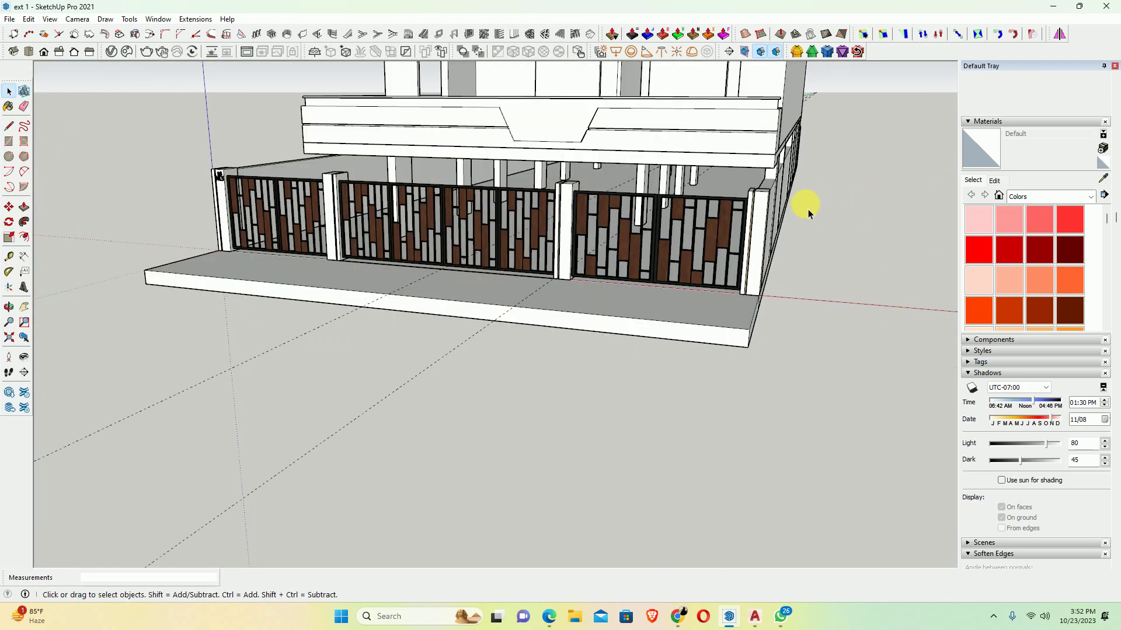
mouse_move(809, 213)
middle_mouse_down()
mouse_move(783, 187)
mouse_move(445, 351)
mouse_move(603, 325)
middle_mouse_up()
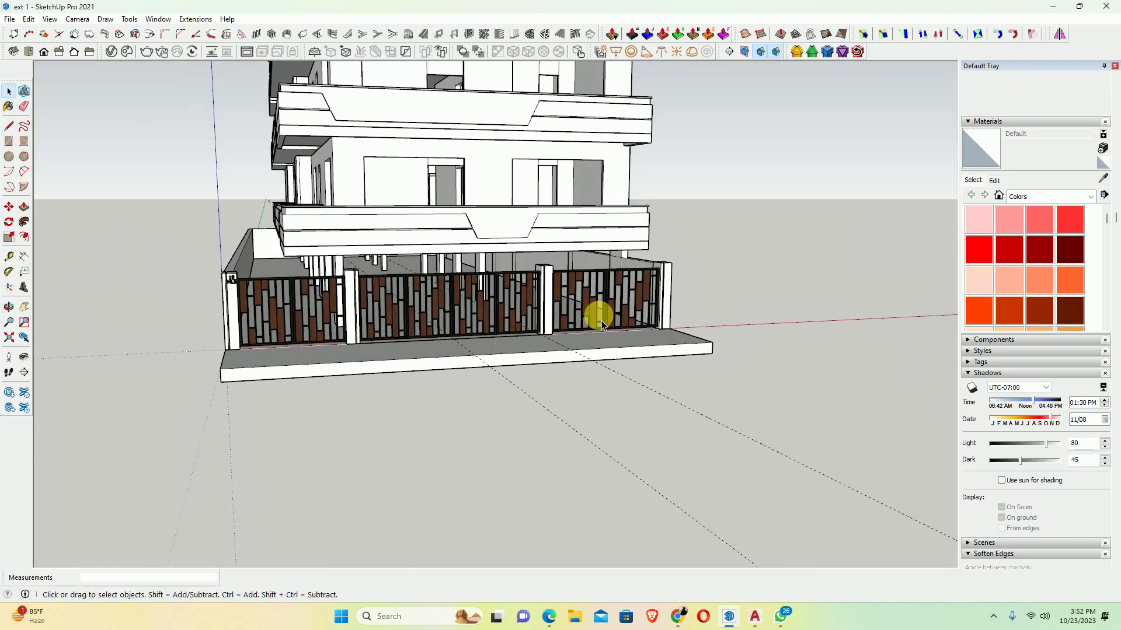
scroll(376, 325, "up", 2)
scroll(451, 292, "up", 2)
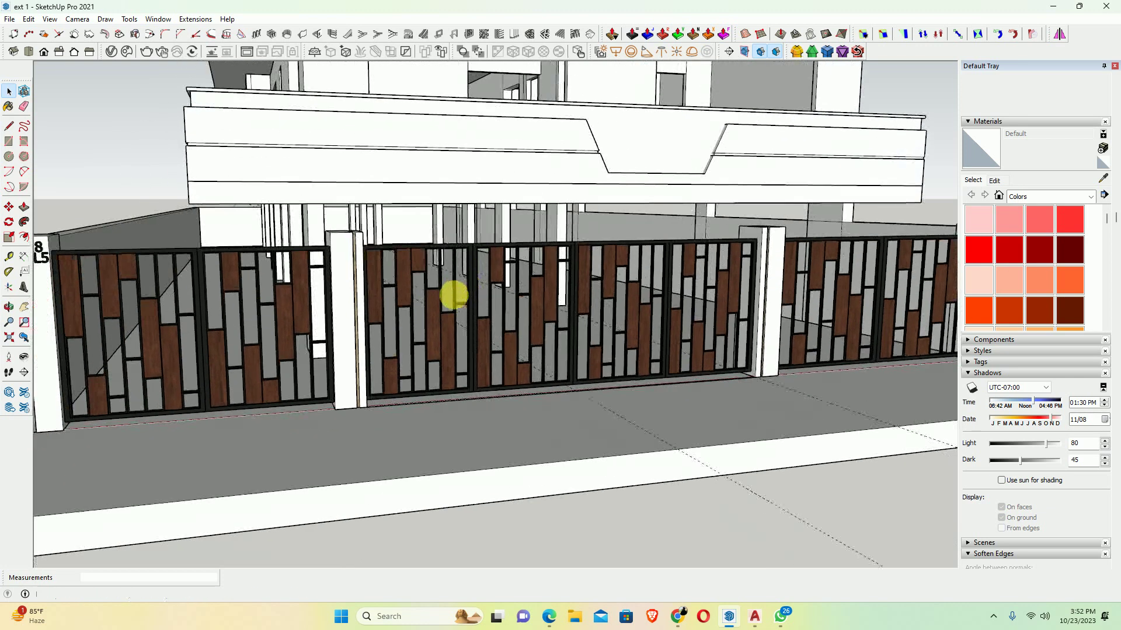
middle_click_drag(654, 313, 560, 288)
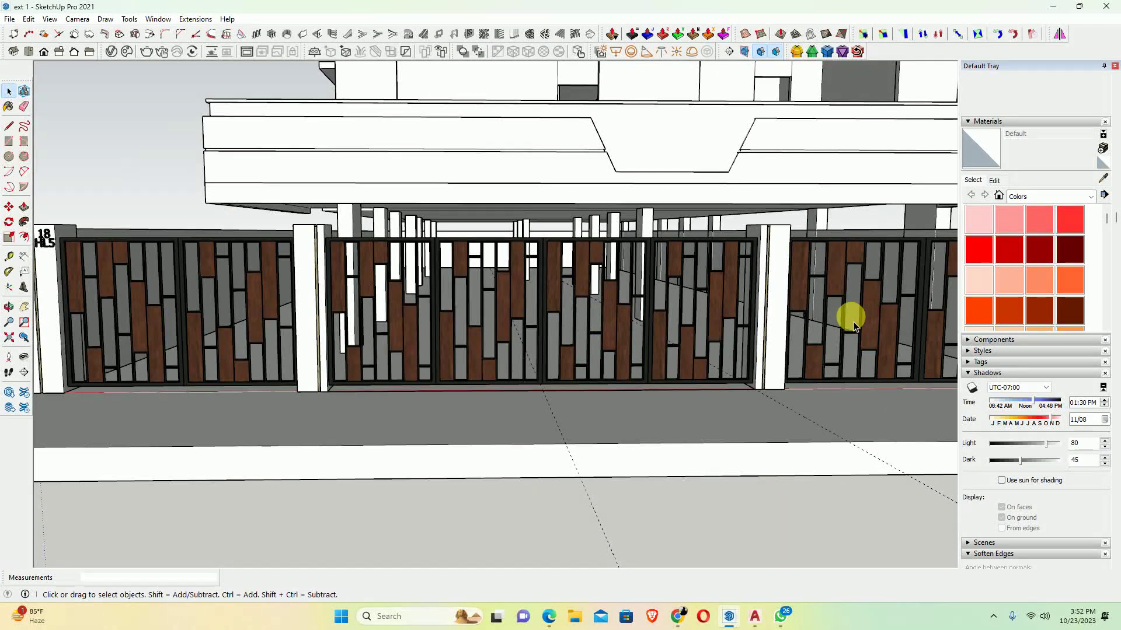
scroll(435, 390, "down", 1)
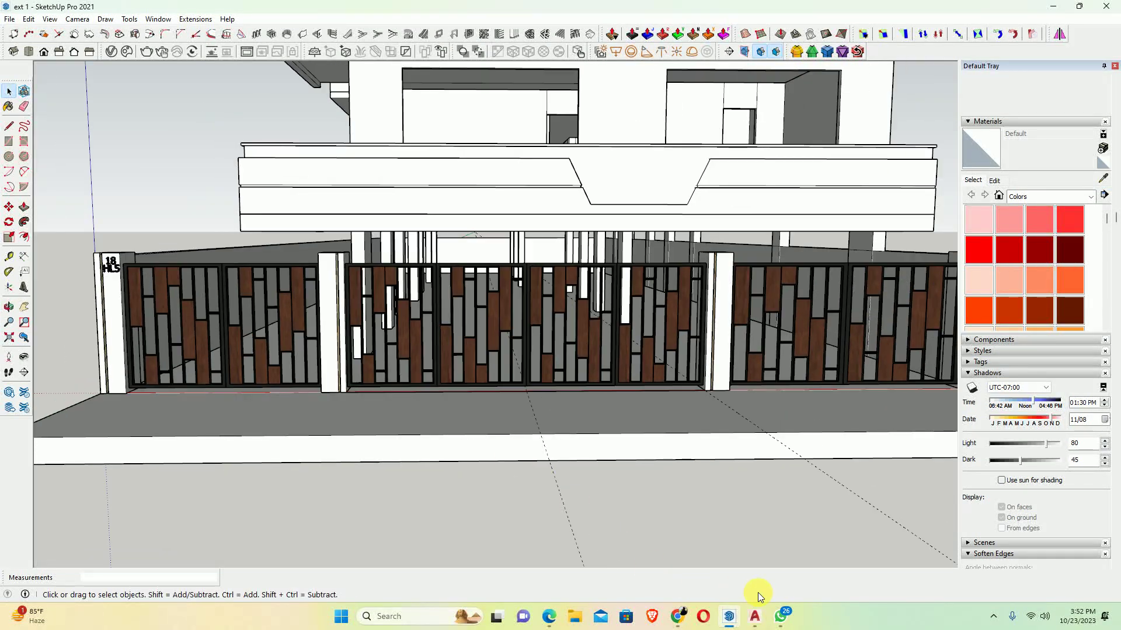
left_click(359, 301)
scroll(388, 300, "down", 3)
mouse_move(388, 300)
middle_mouse_down()
mouse_move(545, 413)
mouse_move(498, 421)
middle_mouse_up()
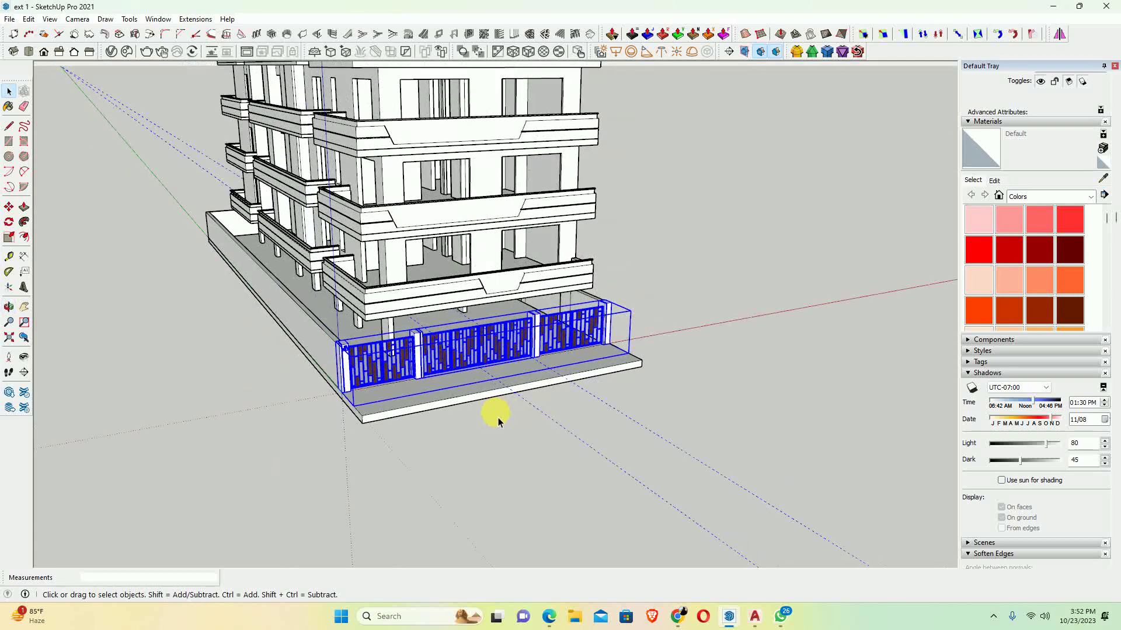
scroll(383, 409, "down", 2)
middle_click_drag(370, 406, 400, 337)
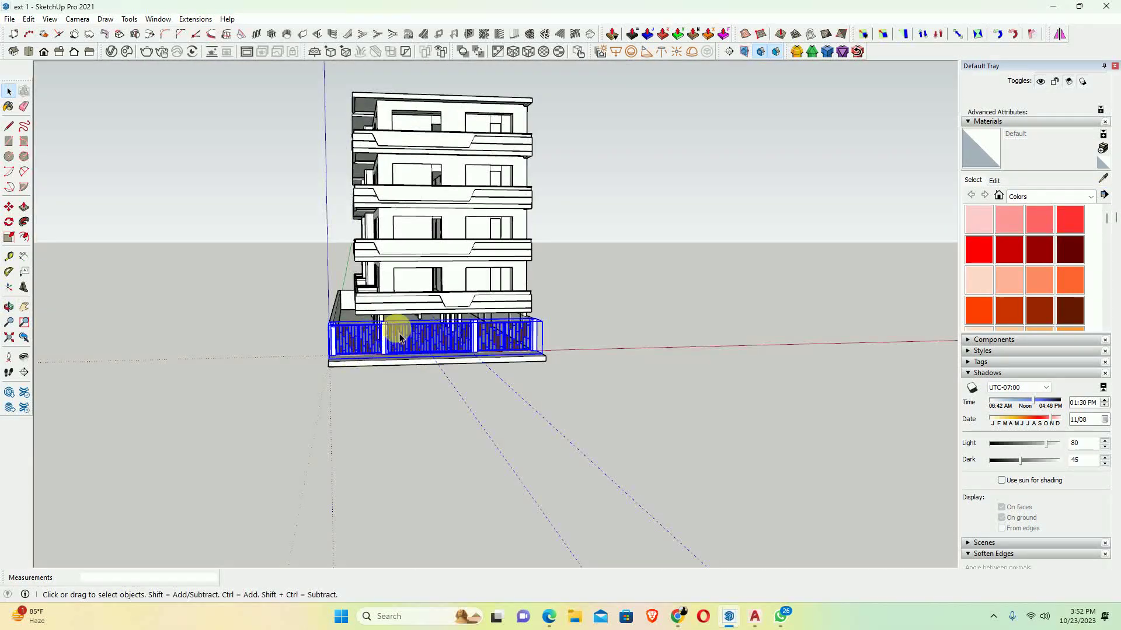
scroll(485, 350, "up", 2)
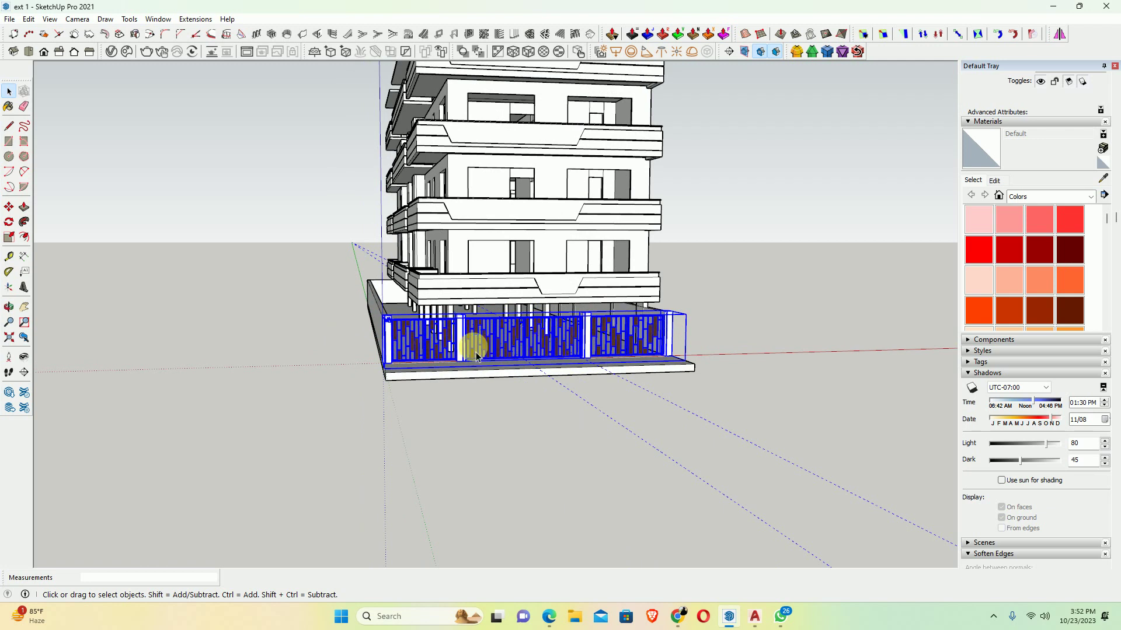
scroll(545, 344, "down", 3)
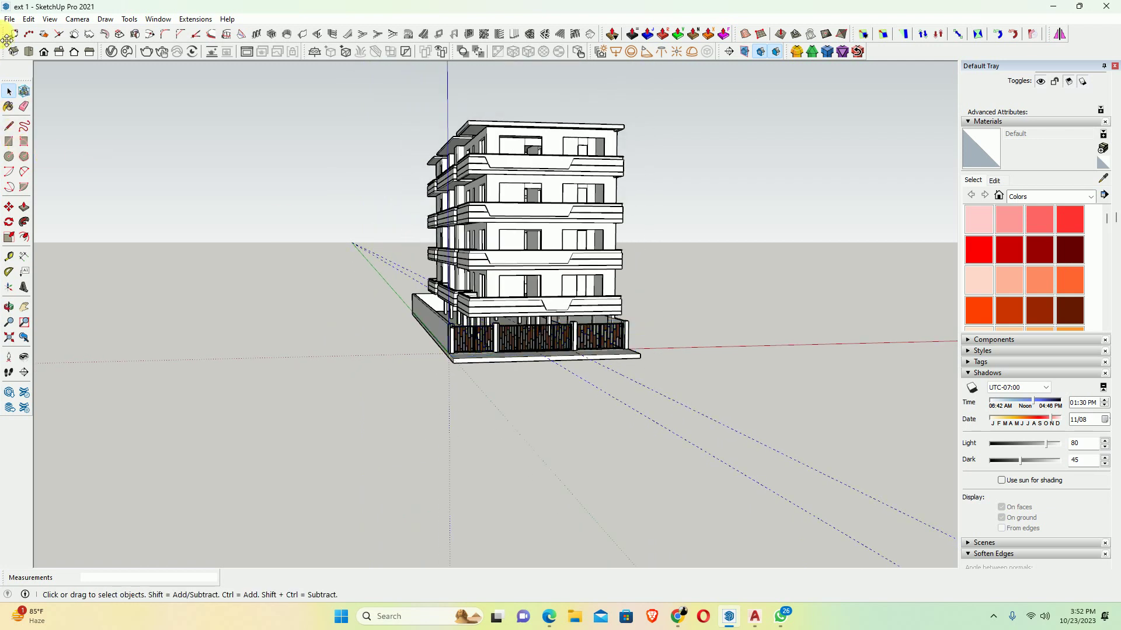
left_click(9, 18)
Import the Modern+SS+n+Wooden+Gate model from Downloads and set it on the ground
left_click(47, 220)
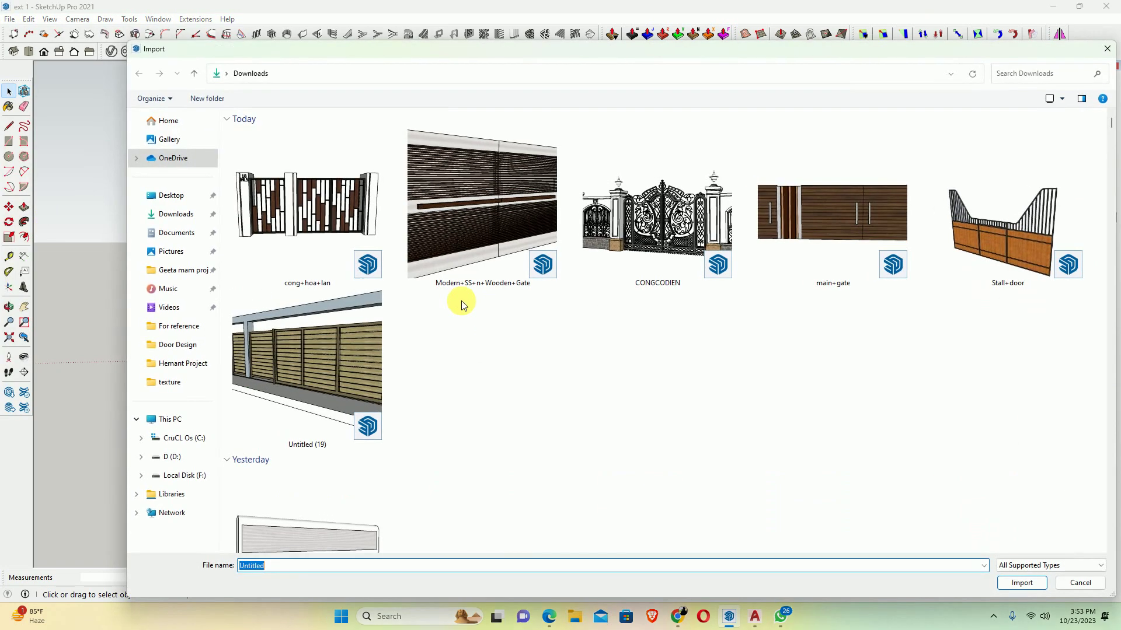
left_click(451, 188)
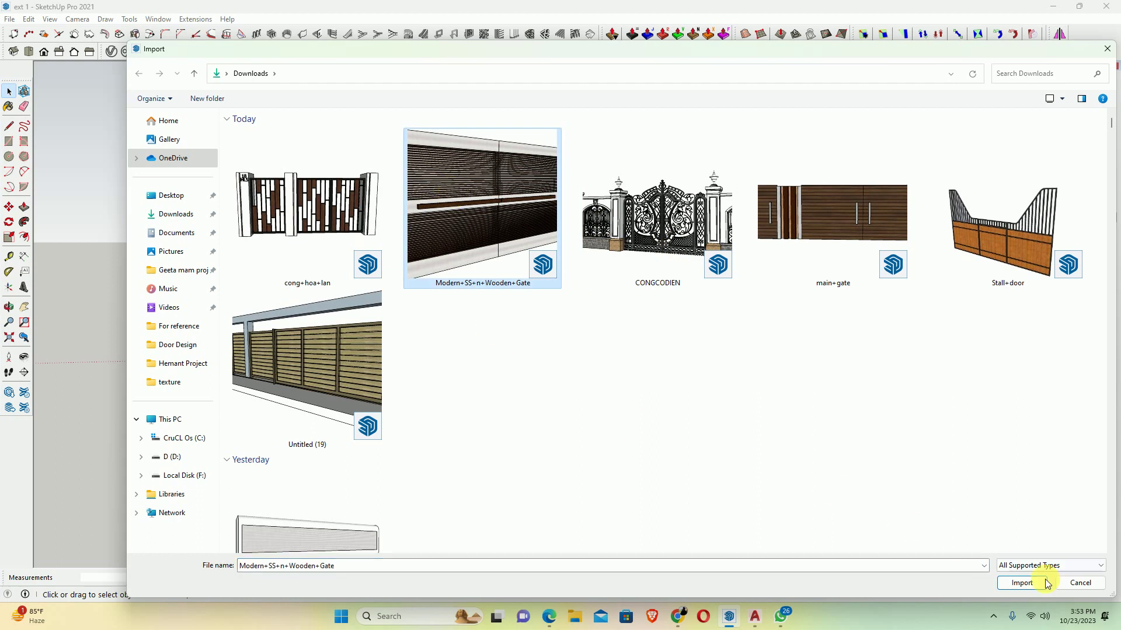
left_click(1022, 582)
left_click(293, 367)
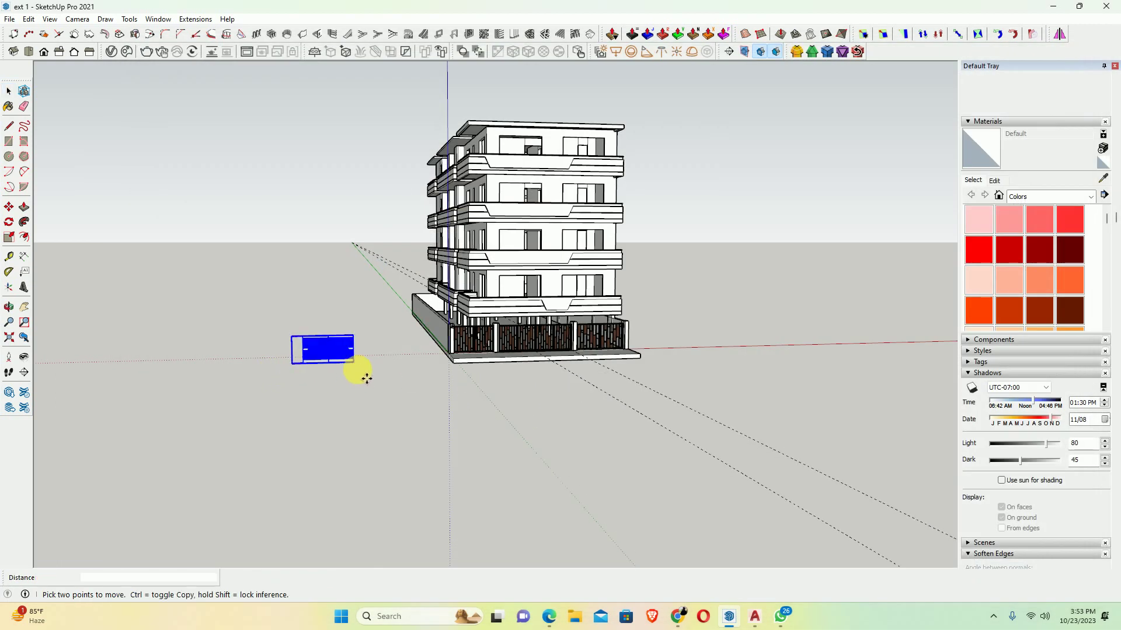
scroll(342, 359, "up", 5)
left_click(341, 359)
middle_click_drag(418, 401, 257, 355)
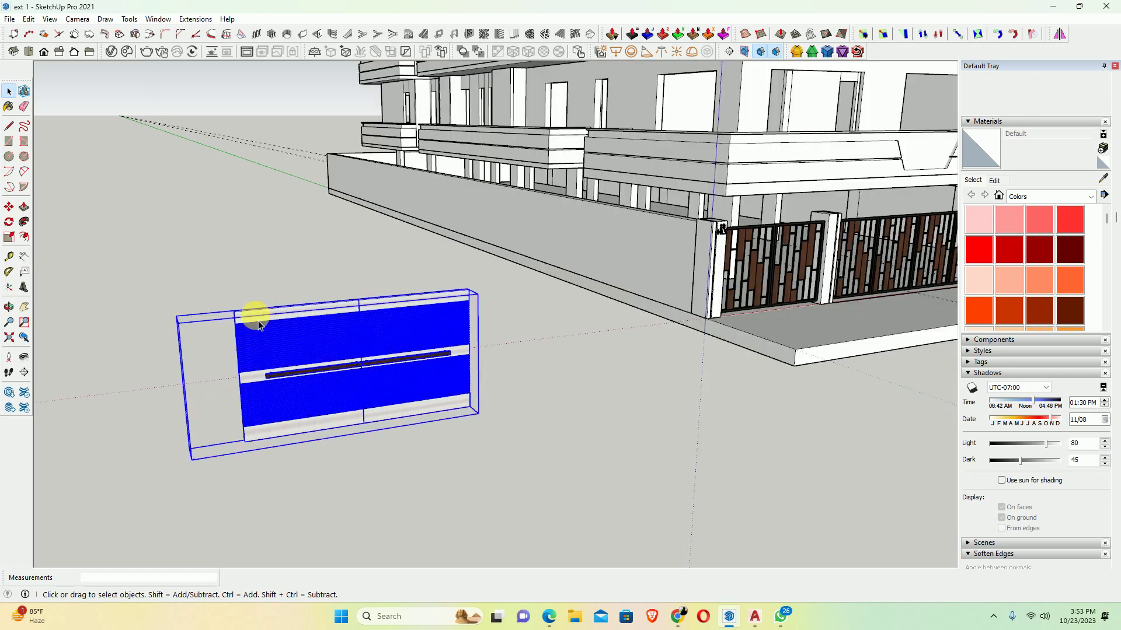
Open the imported gate component for editing, inspect it, then exit
double_click(259, 325)
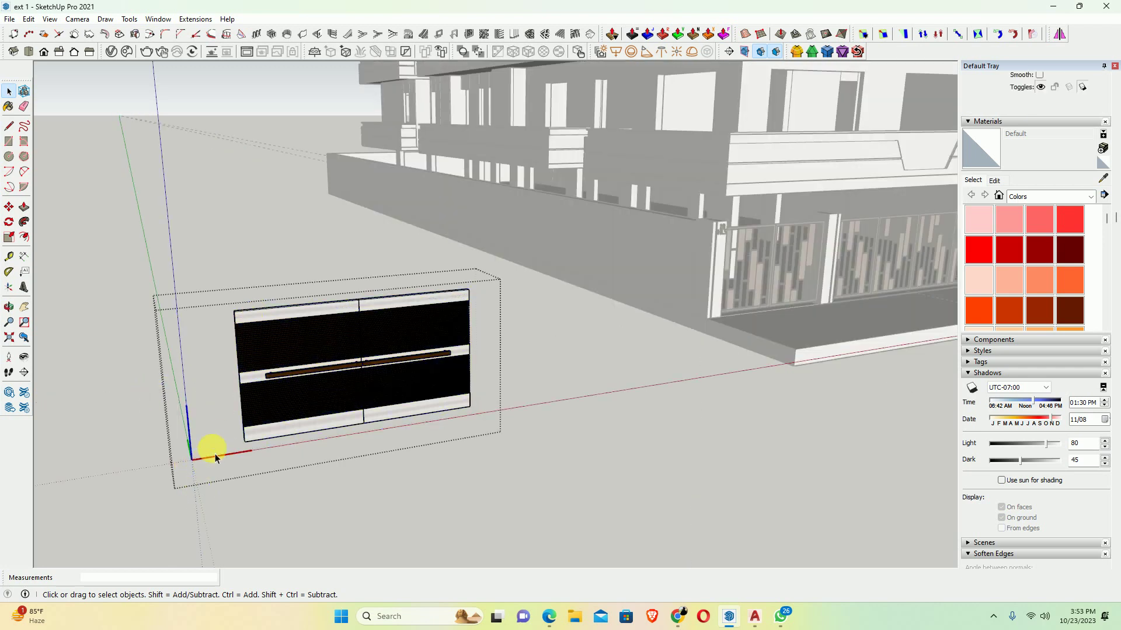
scroll(204, 462, "up", 2)
scroll(202, 461, "up", 3)
scroll(198, 476, "up", 2)
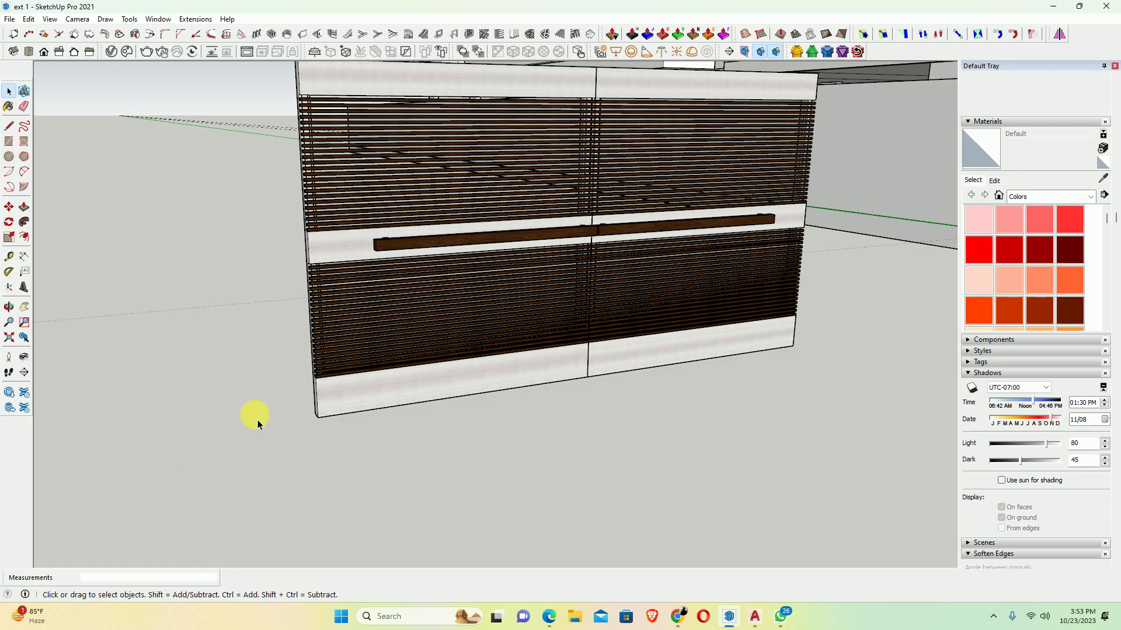
key("Escape")
scroll(325, 401, "down", 3)
mouse_move(334, 405)
middle_mouse_down()
mouse_move(238, 443)
mouse_move(331, 459)
middle_mouse_up()
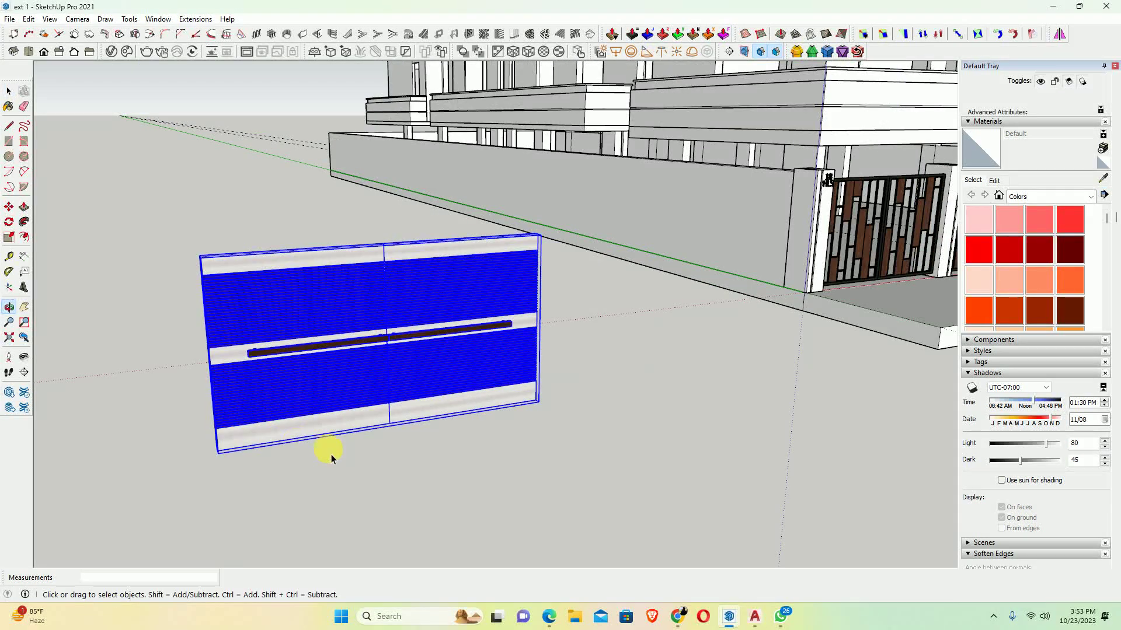
Move the imported gate between the two pillars of the front gate row
key("m")
scroll(168, 444, "up", 2)
scroll(217, 461, "up", 2)
left_click(221, 461)
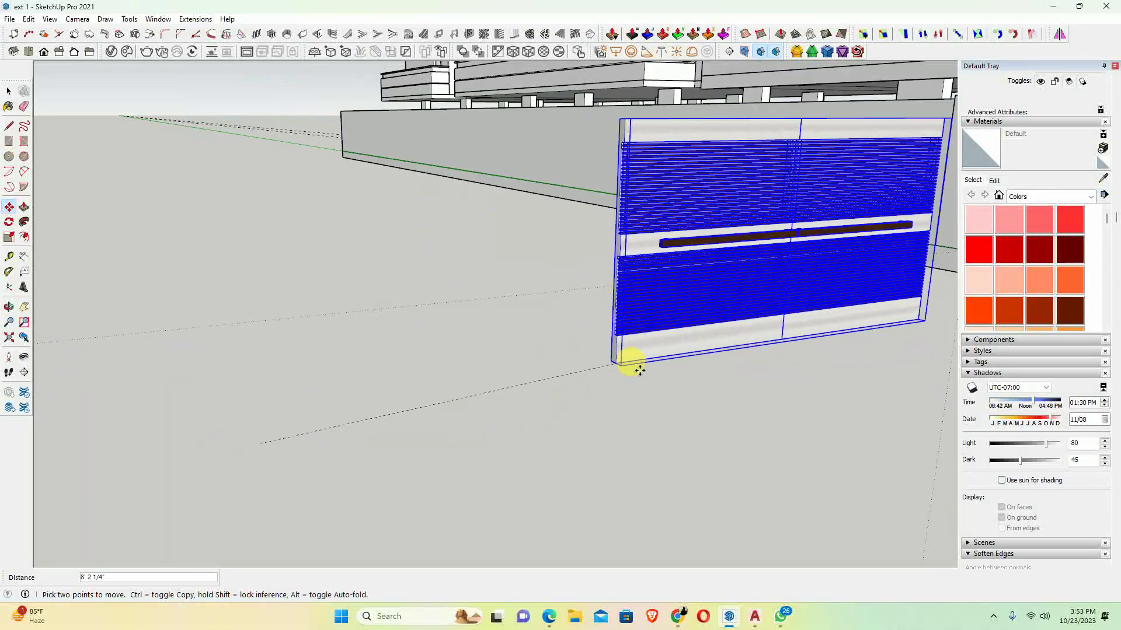
scroll(549, 354, "down", 3)
scroll(385, 367, "down", 2)
scroll(418, 377, "up", 4)
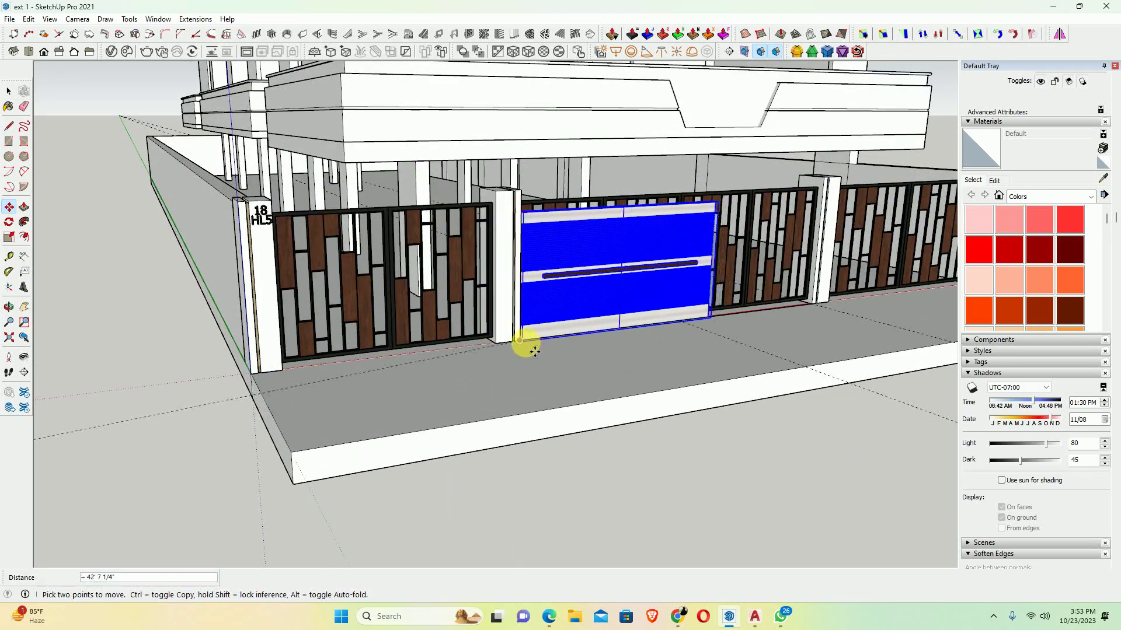
left_click(532, 350)
mouse_move(532, 350)
middle_mouse_down()
mouse_move(463, 375)
mouse_move(601, 358)
middle_mouse_up()
key("space")
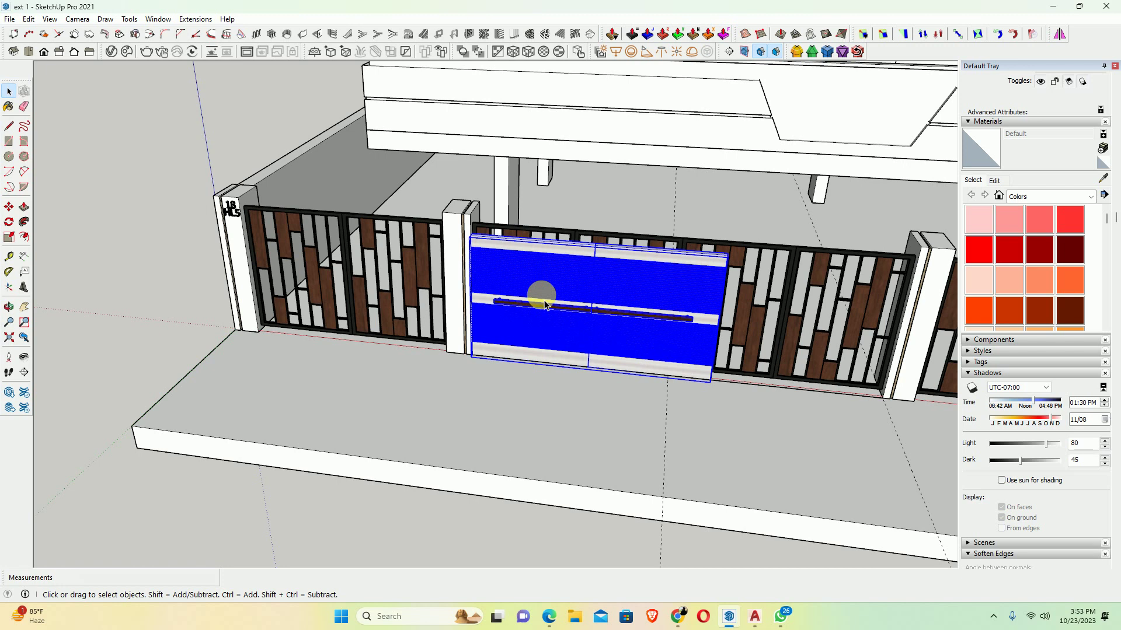
mouse_move(537, 295)
middle_mouse_down()
mouse_move(525, 270)
mouse_move(533, 195)
mouse_move(675, 238)
mouse_move(550, 245)
middle_mouse_up()
scroll(467, 306, "down", 3)
middle_click_drag(468, 306, 533, 356)
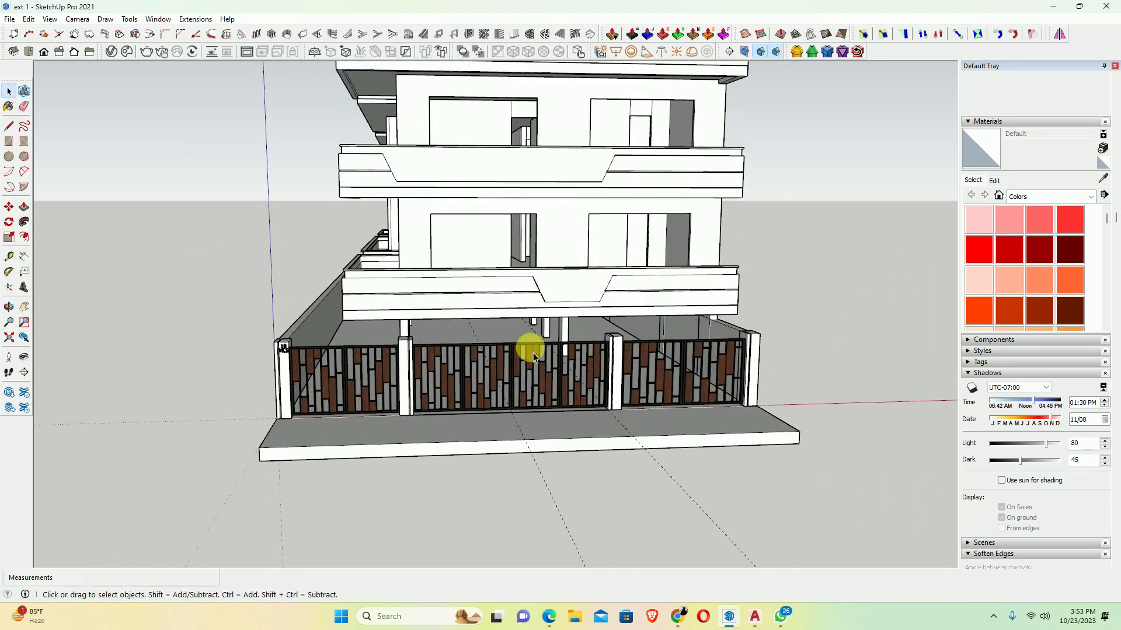
mouse_move(818, 292)
middle_mouse_down()
mouse_move(958, 401)
mouse_move(806, 345)
mouse_move(517, 388)
mouse_move(533, 393)
mouse_move(561, 310)
mouse_move(483, 365)
middle_mouse_up()
scroll(627, 404, "up", 3)
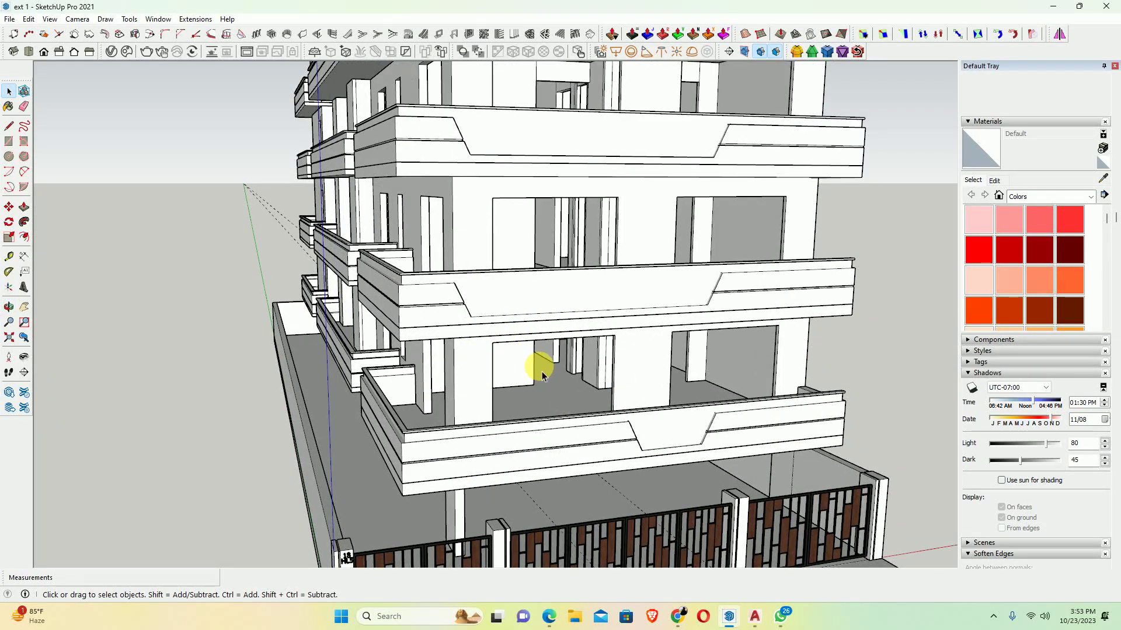
scroll(496, 385, "up", 1)
scroll(493, 380, "up", 2)
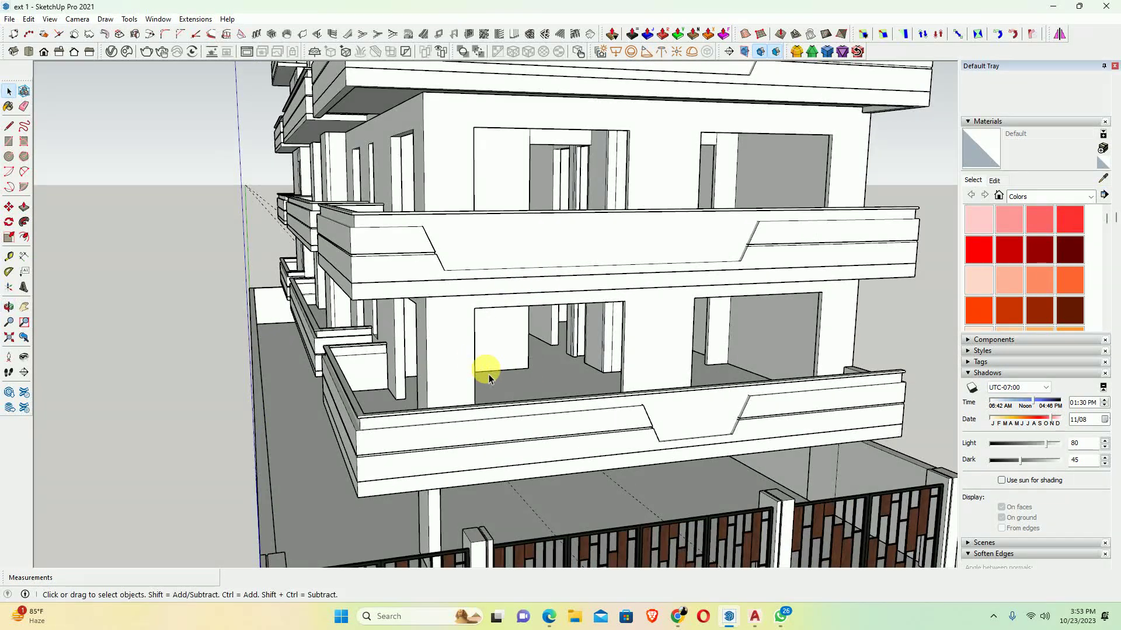
mouse_move(489, 378)
middle_mouse_down()
mouse_move(605, 488)
mouse_move(475, 275)
mouse_move(635, 527)
mouse_move(450, 357)
mouse_move(686, 382)
middle_mouse_up()
scroll(463, 366, "up", 2)
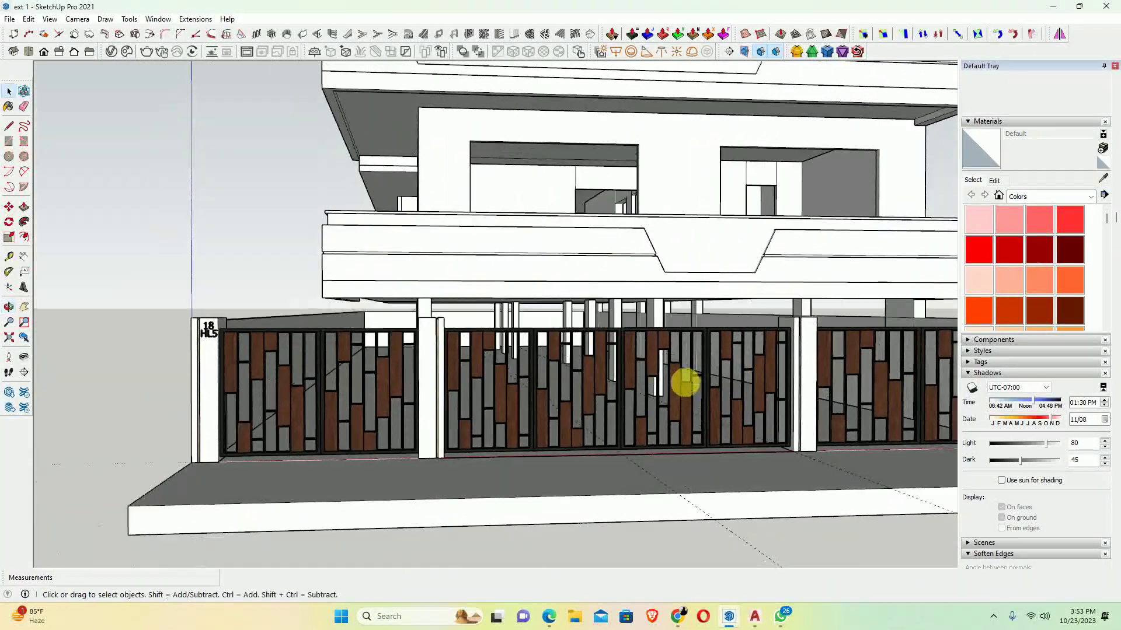
left_click(77, 19)
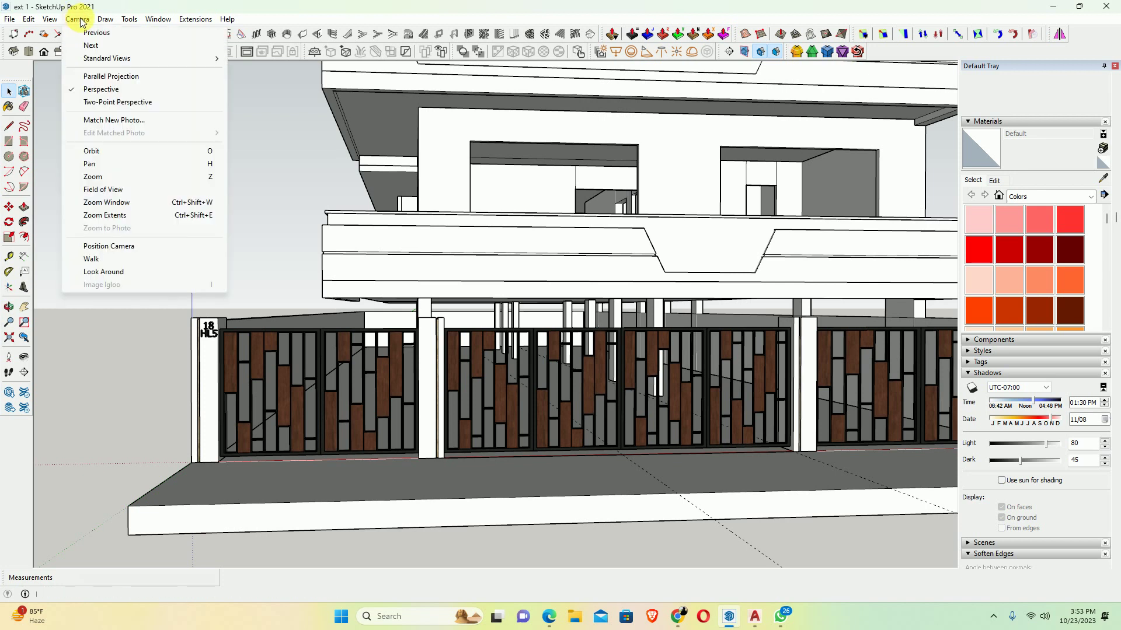
left_click(96, 77)
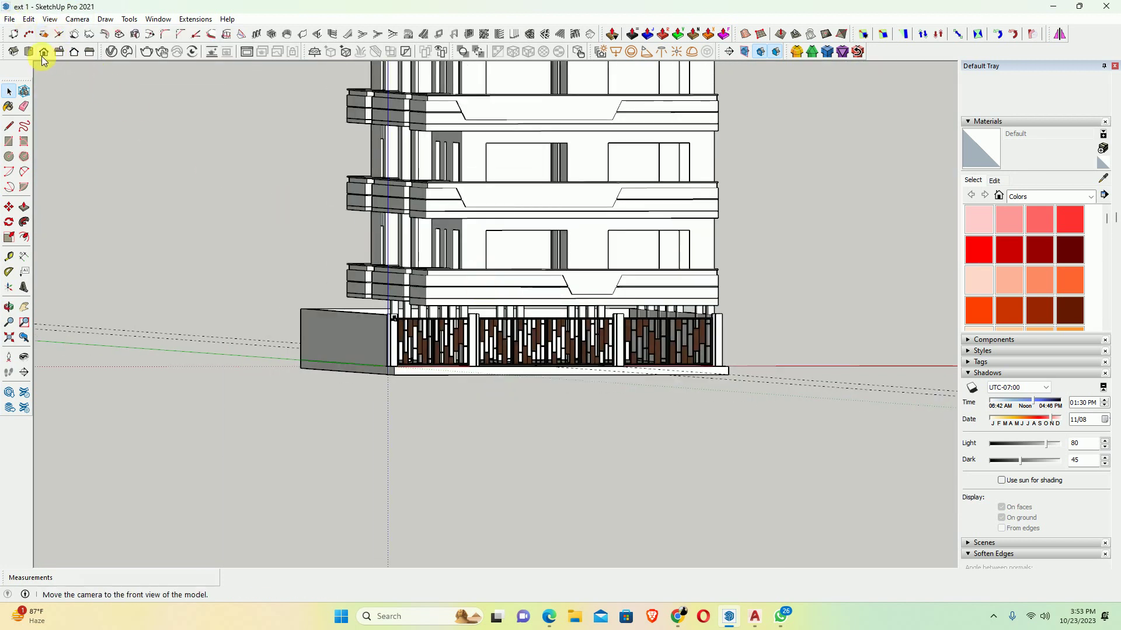
left_click(44, 53)
scroll(495, 393, "up", 2)
scroll(625, 440, "up", 2)
scroll(601, 414, "up", 2)
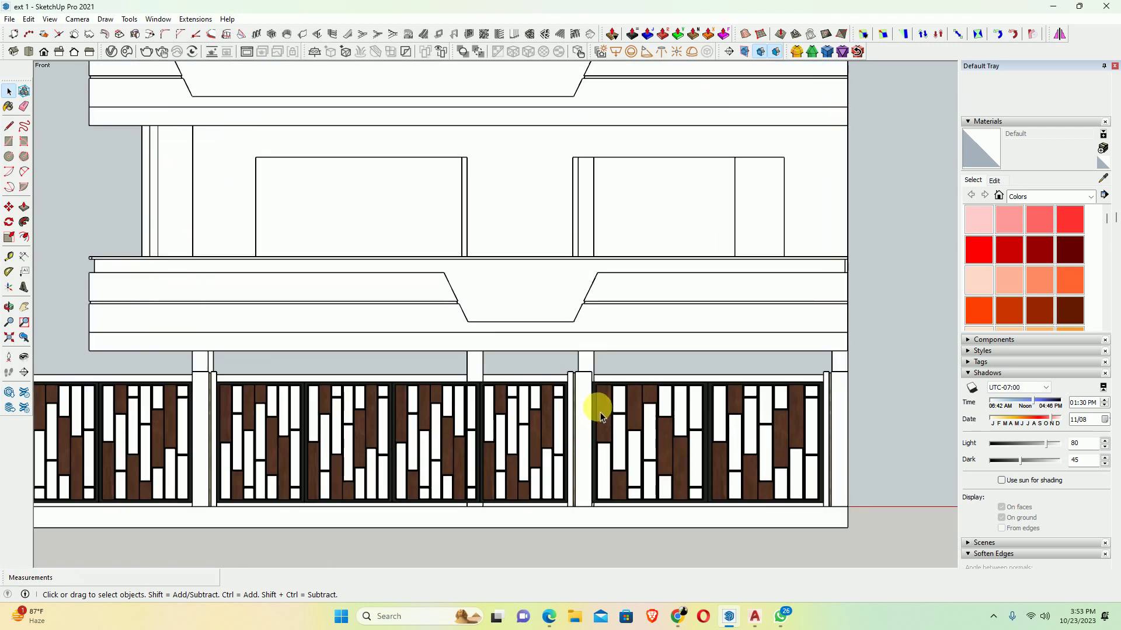
middle_click_drag(580, 380, 472, 351)
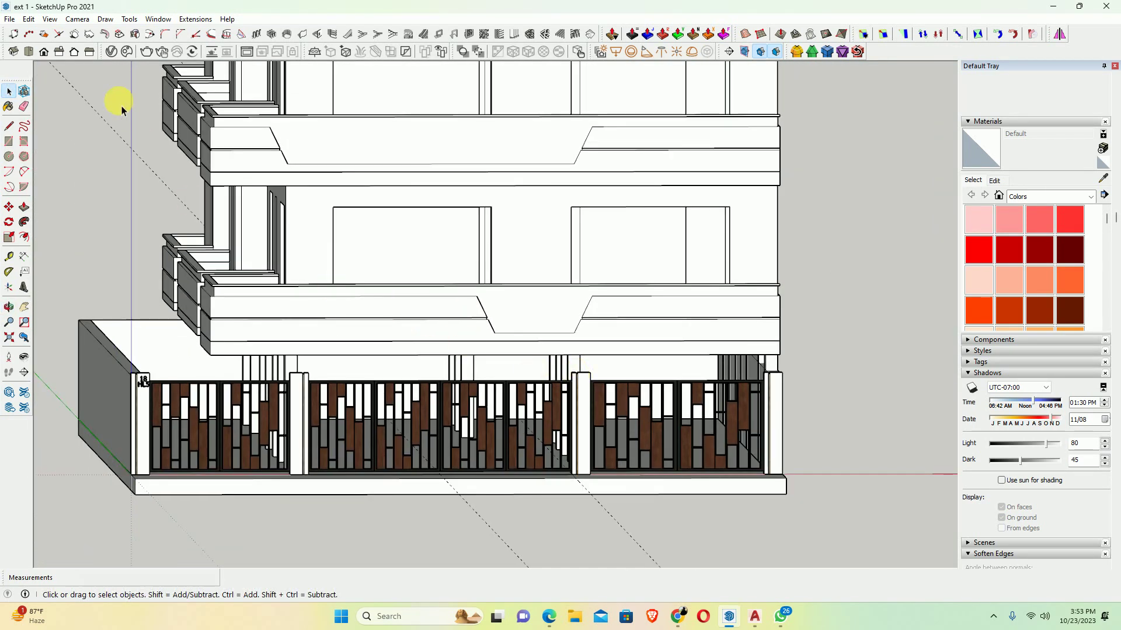
left_click(77, 19)
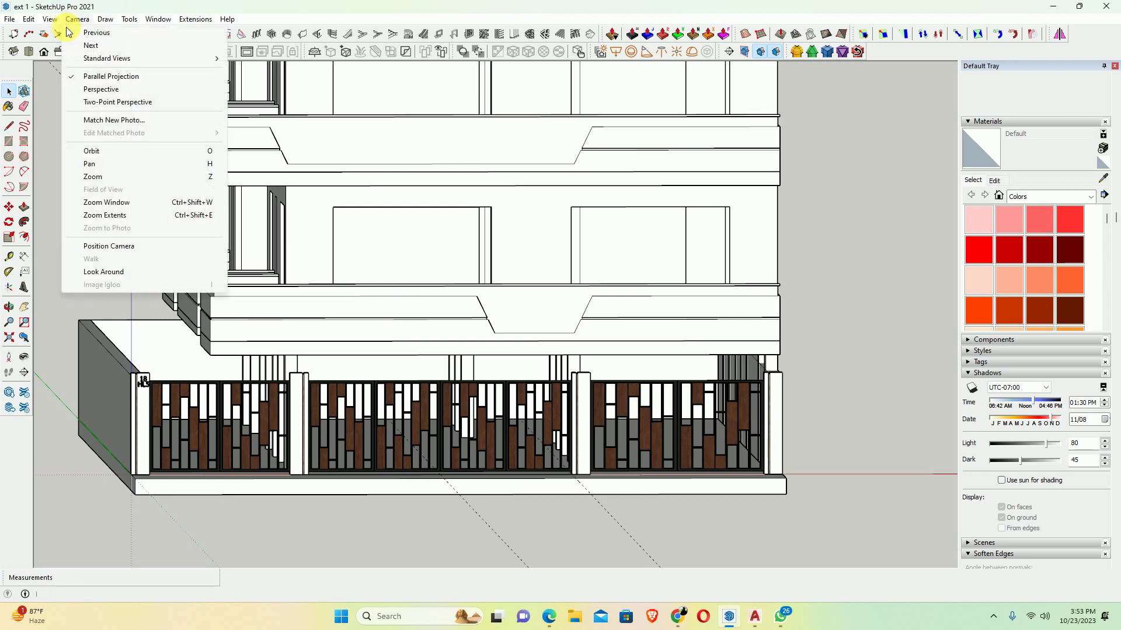
left_click(86, 89)
scroll(362, 307, "down", 5)
mouse_move(388, 332)
middle_mouse_down()
mouse_move(563, 383)
mouse_move(472, 392)
mouse_move(470, 367)
middle_mouse_up()
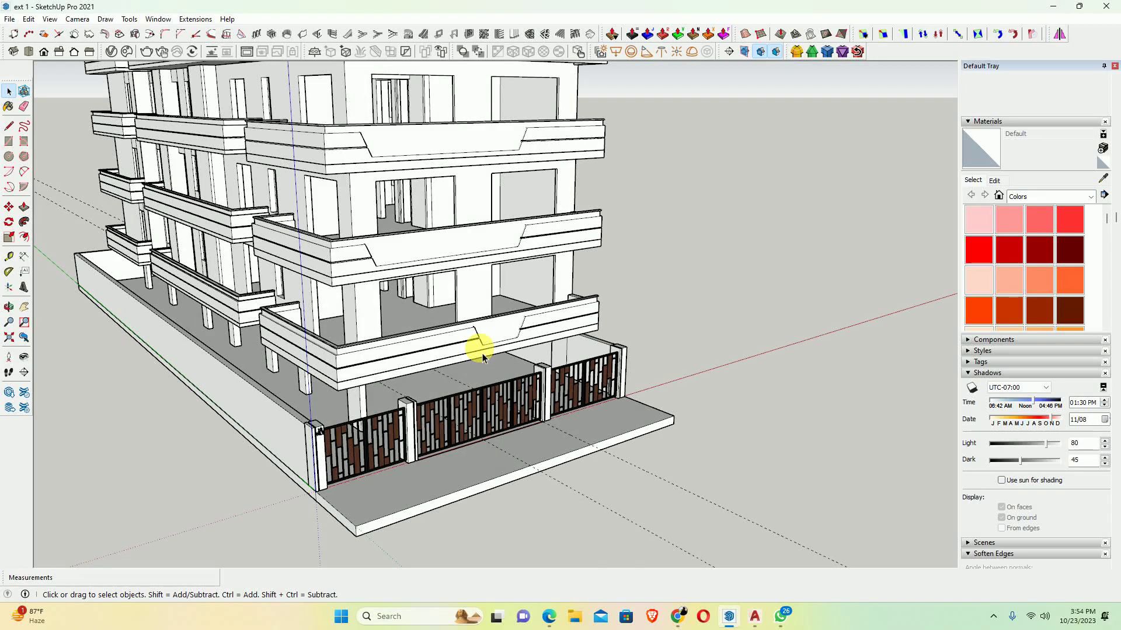
scroll(409, 325, "up", 3)
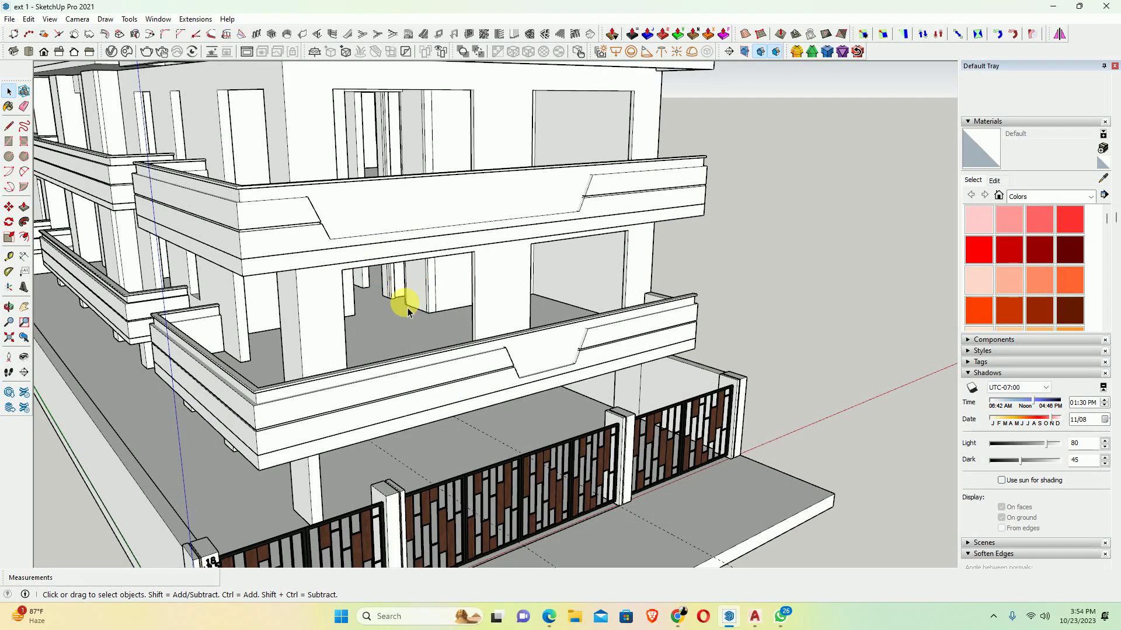
In File Explorer, navigate to the Sketch UP Library folder on drive D
left_click(575, 617)
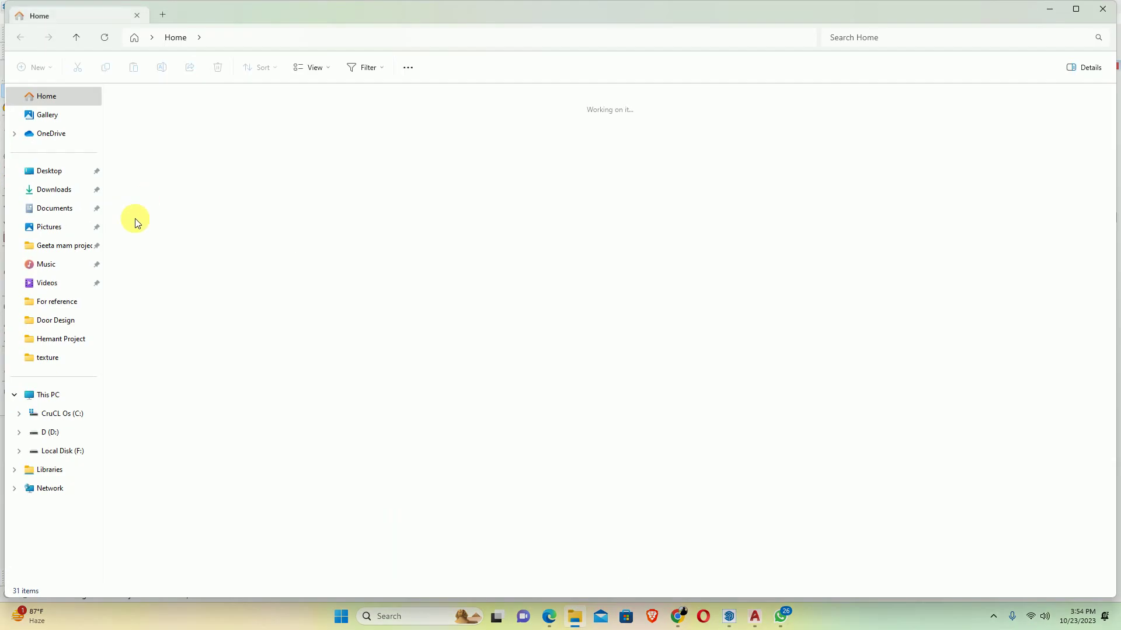
left_click(59, 192)
scroll(272, 263, "down", 10)
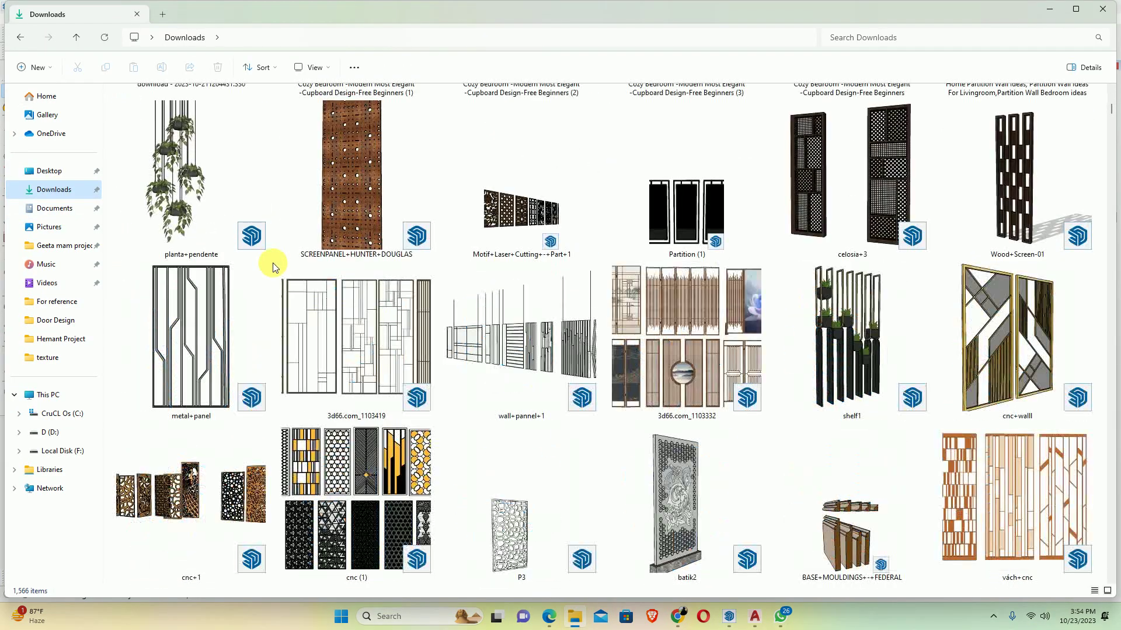
scroll(544, 326, "down", 5)
scroll(544, 329, "down", 3)
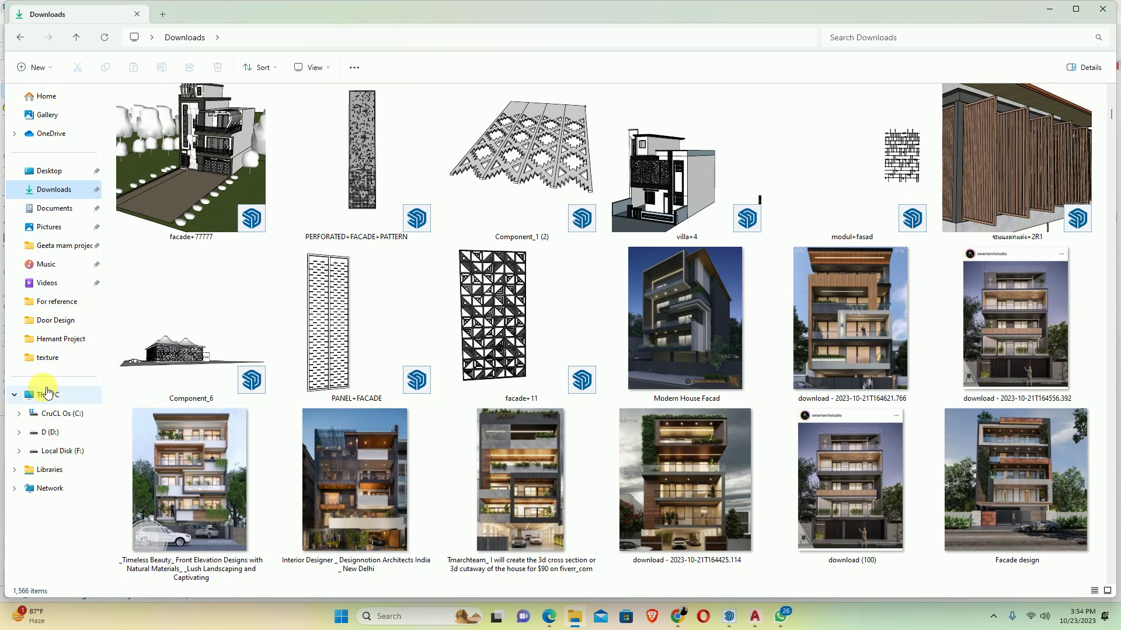
left_click(51, 431)
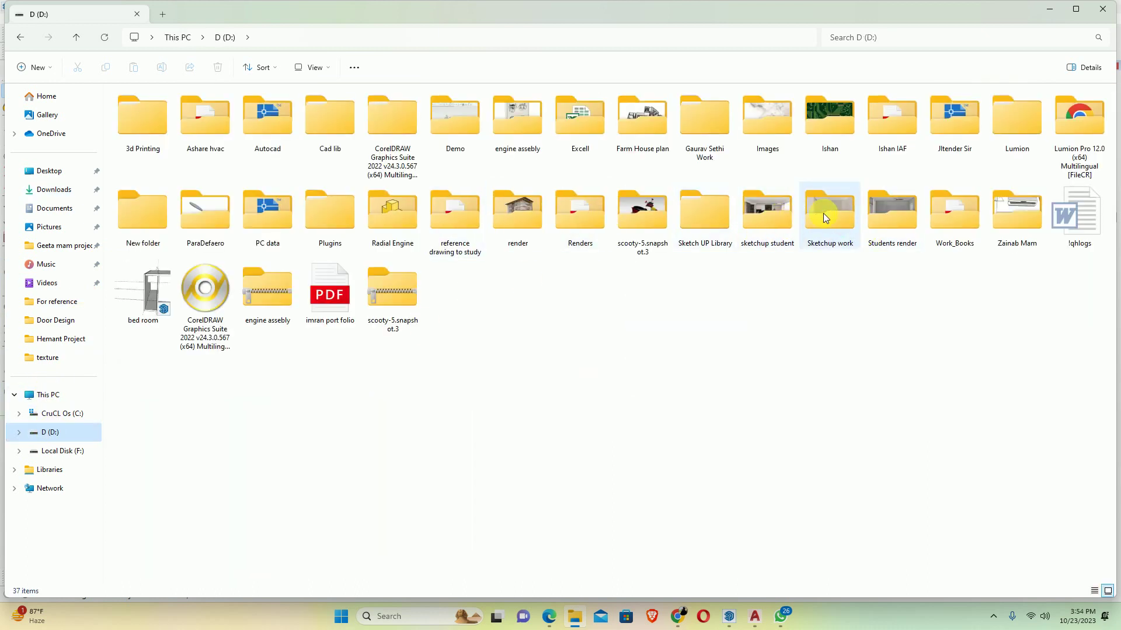
double_click(710, 212)
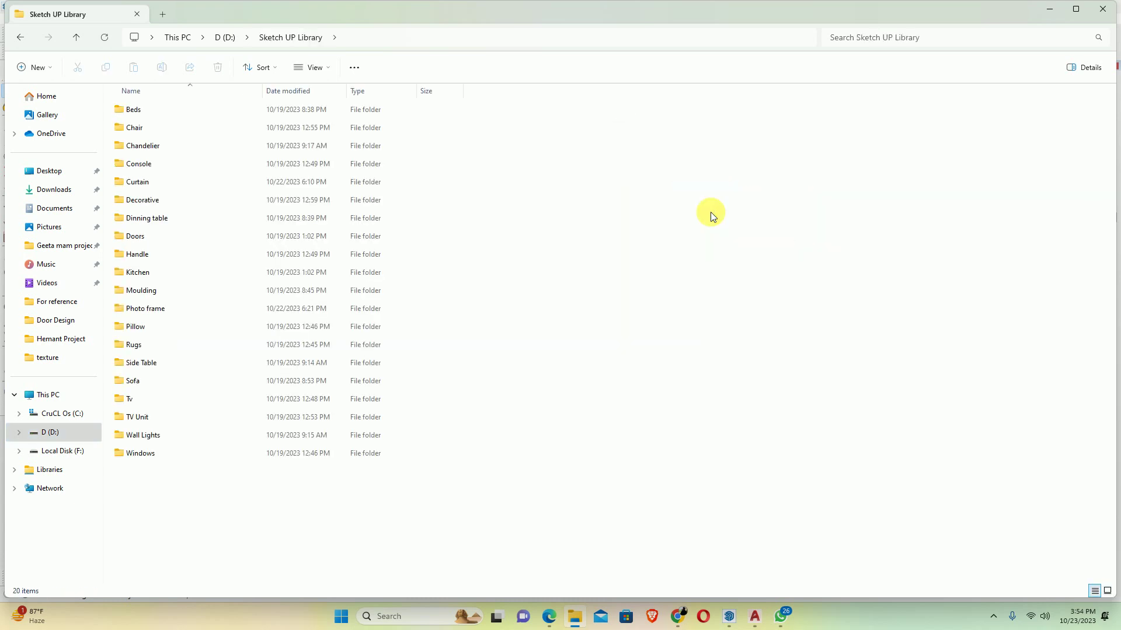
Open the Doors folder, view its 11 models as large icons, and return to SketchUp
double_click(139, 237)
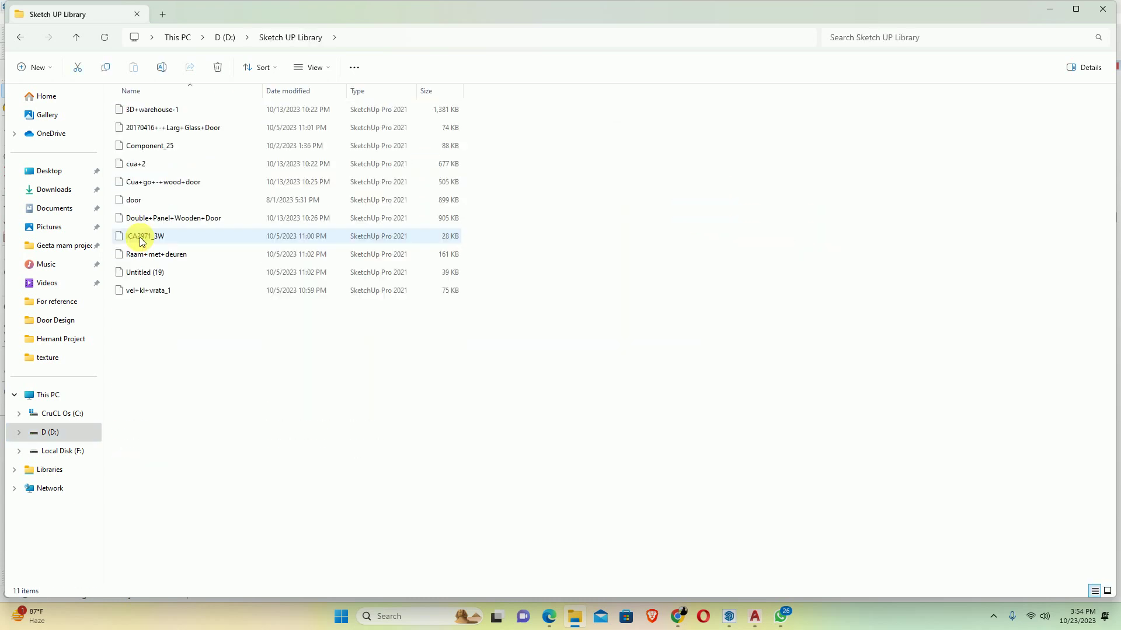
left_click(320, 68)
left_click(317, 111)
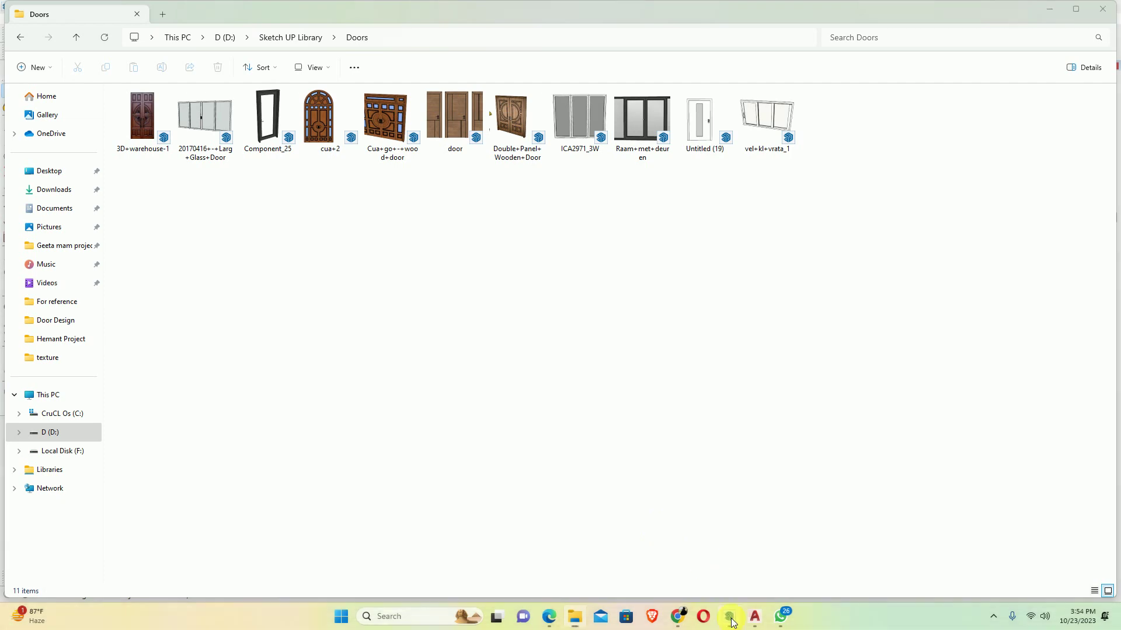
key("alt+Tab")
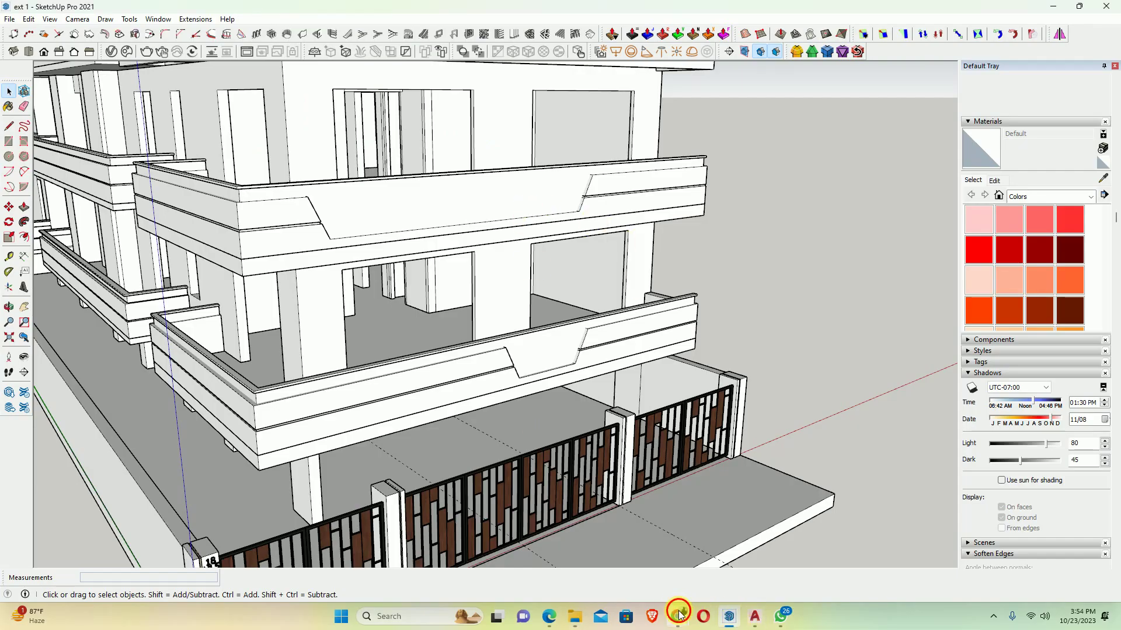
Search 3D Warehouse in Chrome for 'sliding door'
mouse_move(678, 616)
left_click(635, 570)
scroll(344, 137, "up", 2)
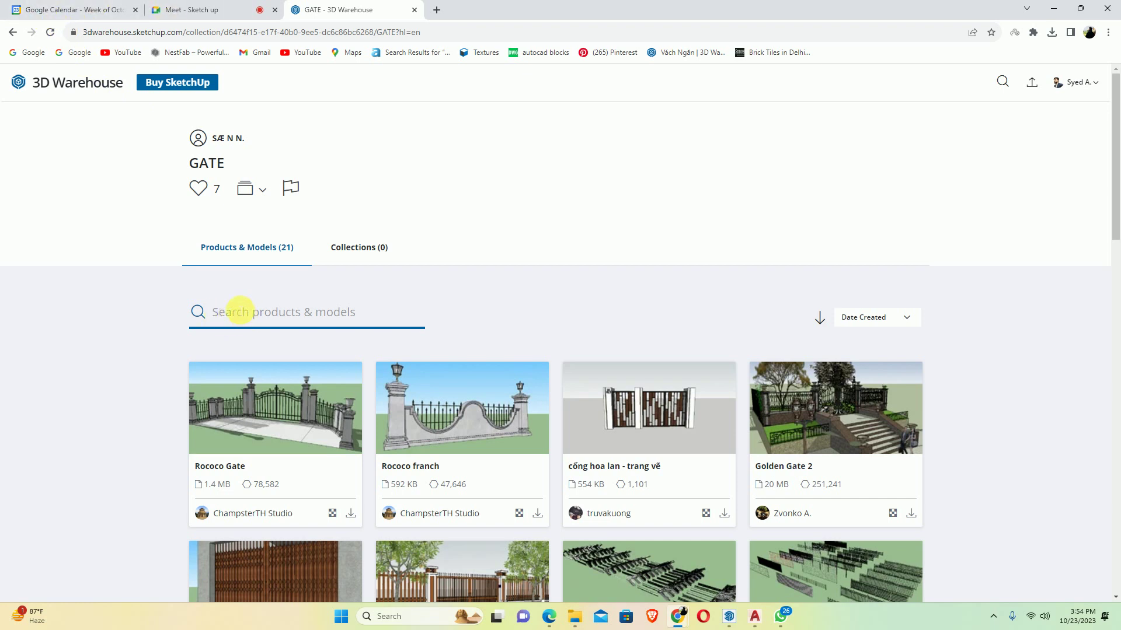
left_click(59, 82)
type("sliding doo")
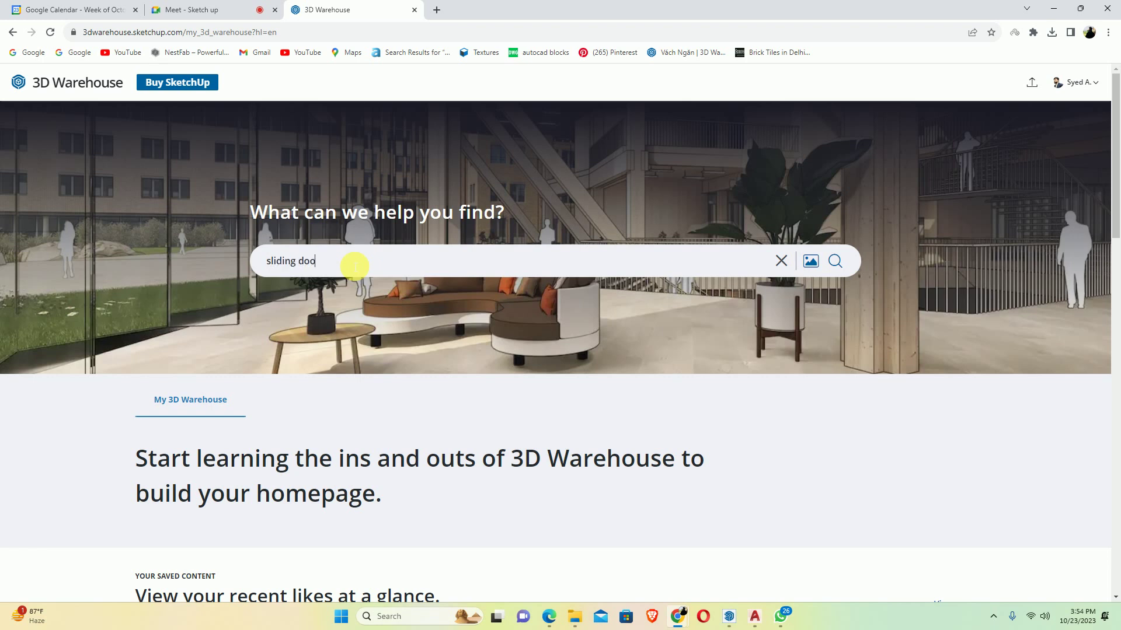
type("r")
key("Return")
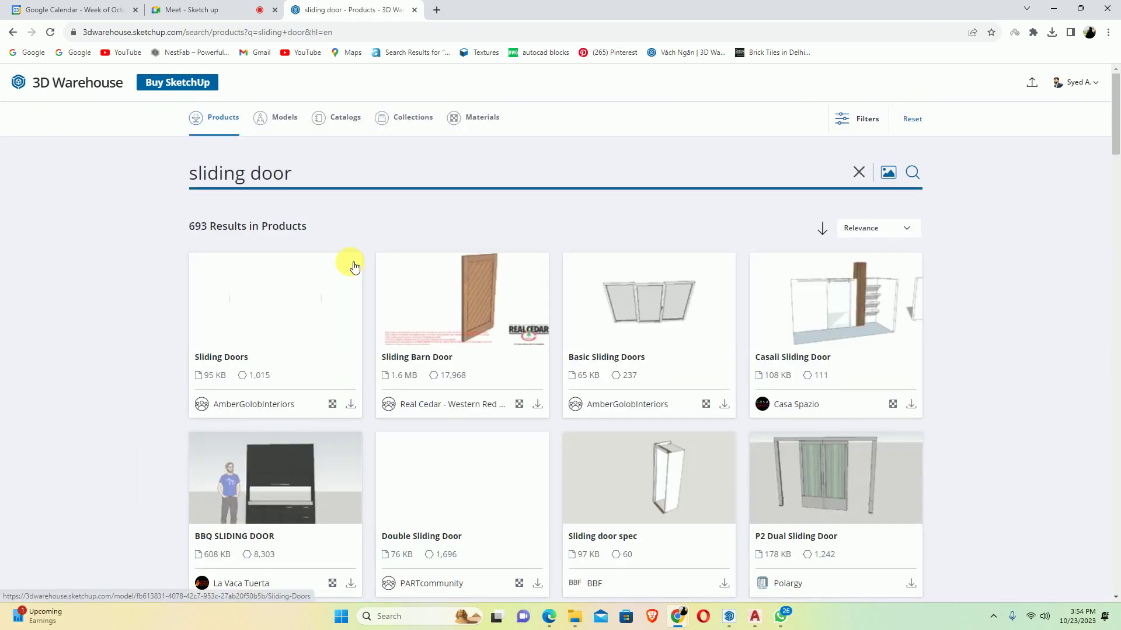
Filter the sliding door results to the Models tab, showing 3,840 models
scroll(733, 316, "down", 2)
scroll(732, 320, "down", 3)
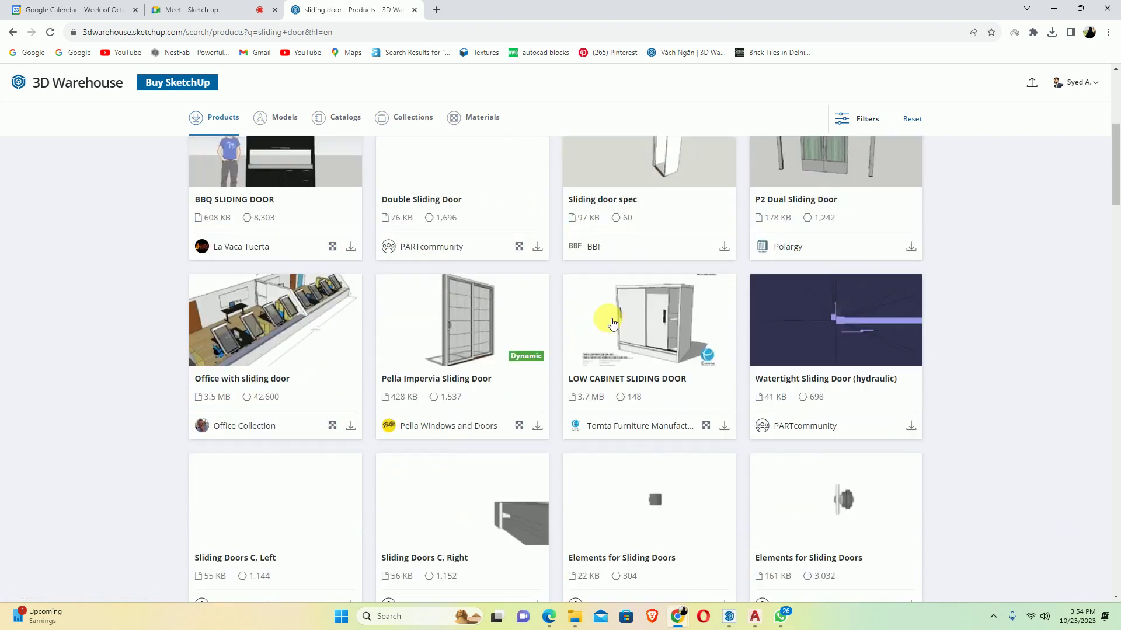
scroll(832, 335, "down", 5)
scroll(320, 200, "up", 5)
scroll(283, 110, "up", 4)
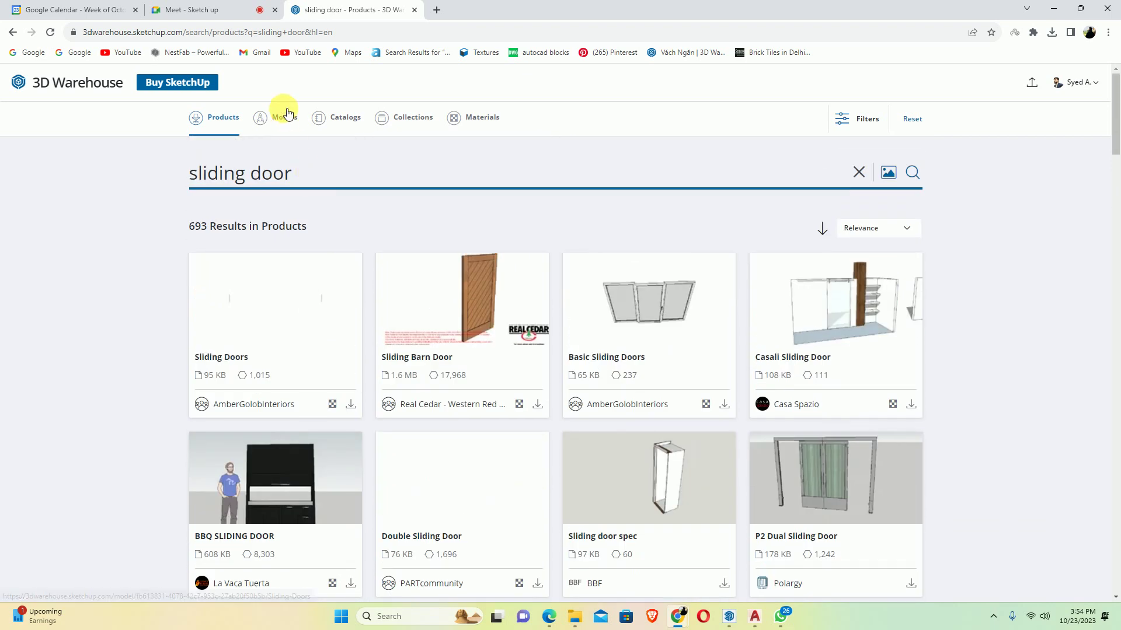
left_click(285, 120)
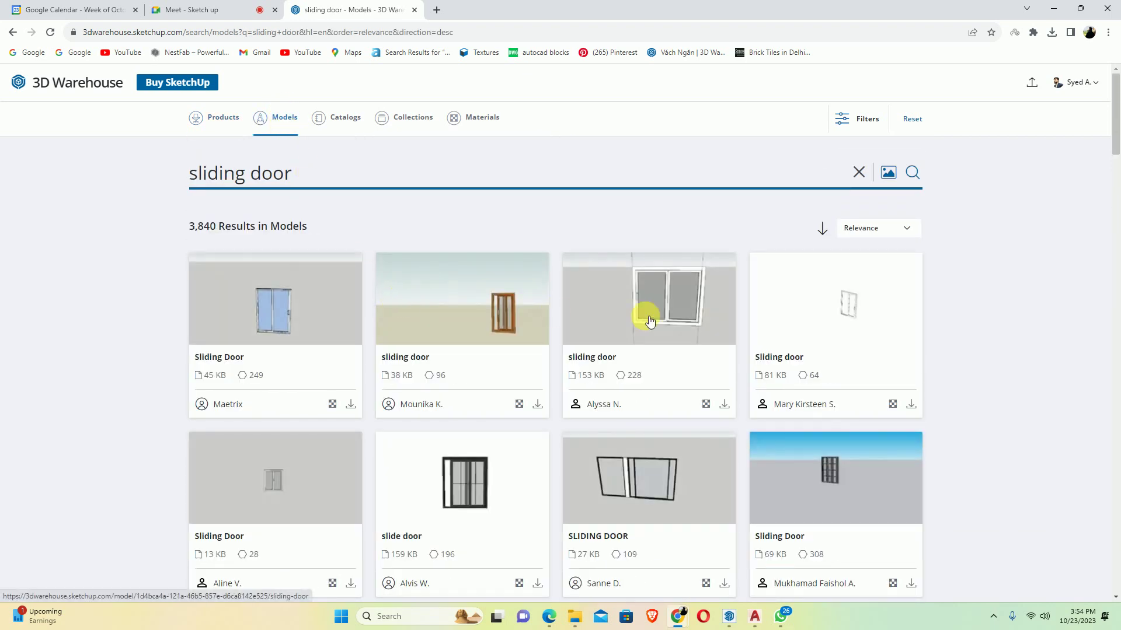
Download the 658 KB Sliding_Door model as a SketchUp 2021 File
scroll(800, 331, "down", 2)
scroll(516, 325, "down", 4)
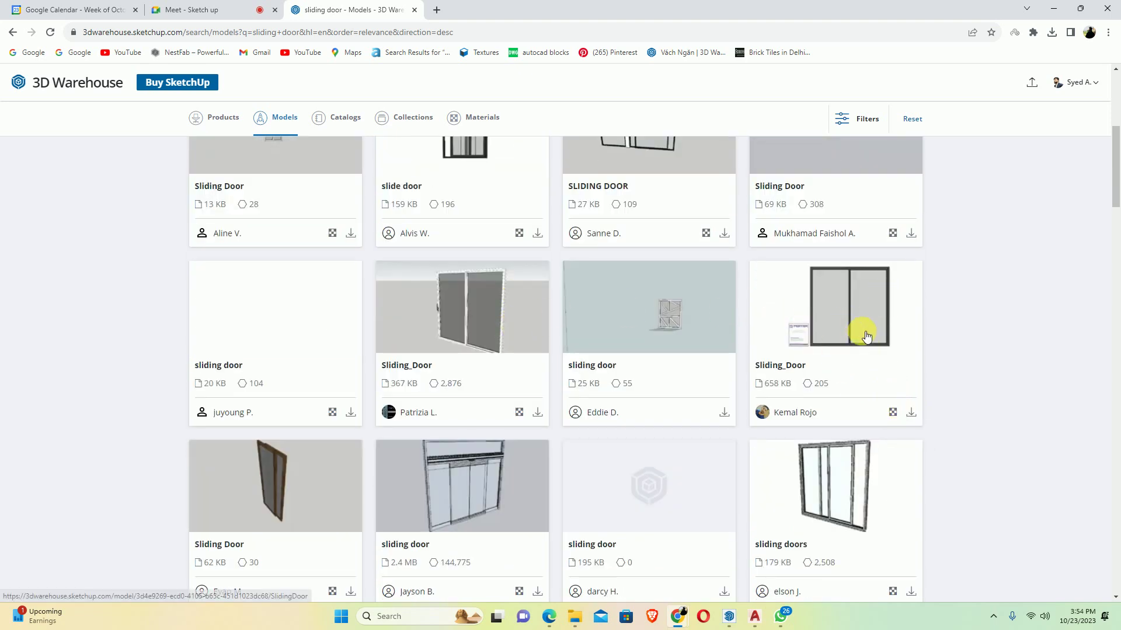
left_click(910, 412)
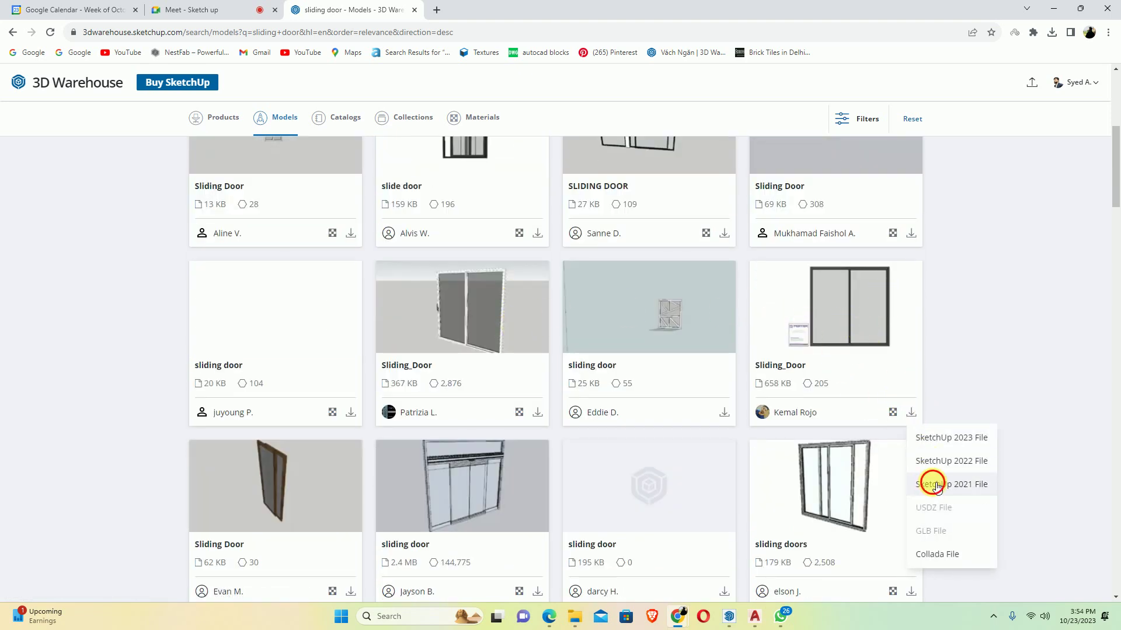
left_click(946, 457)
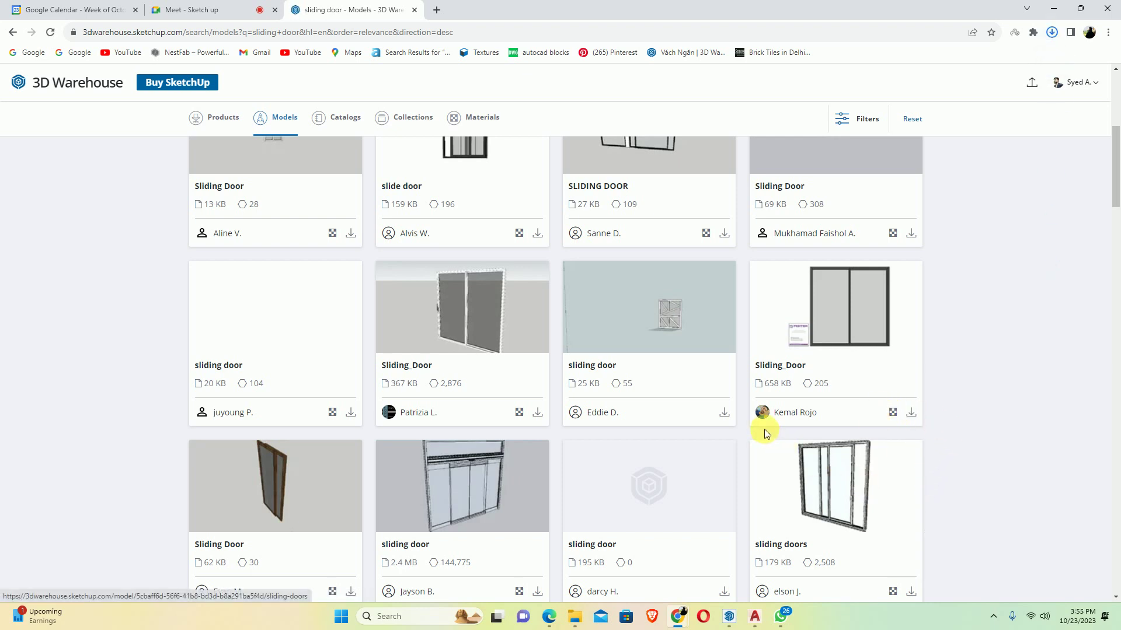
Back in SketchUp, open the ground-floor walls group for editing
key("alt+Tab")
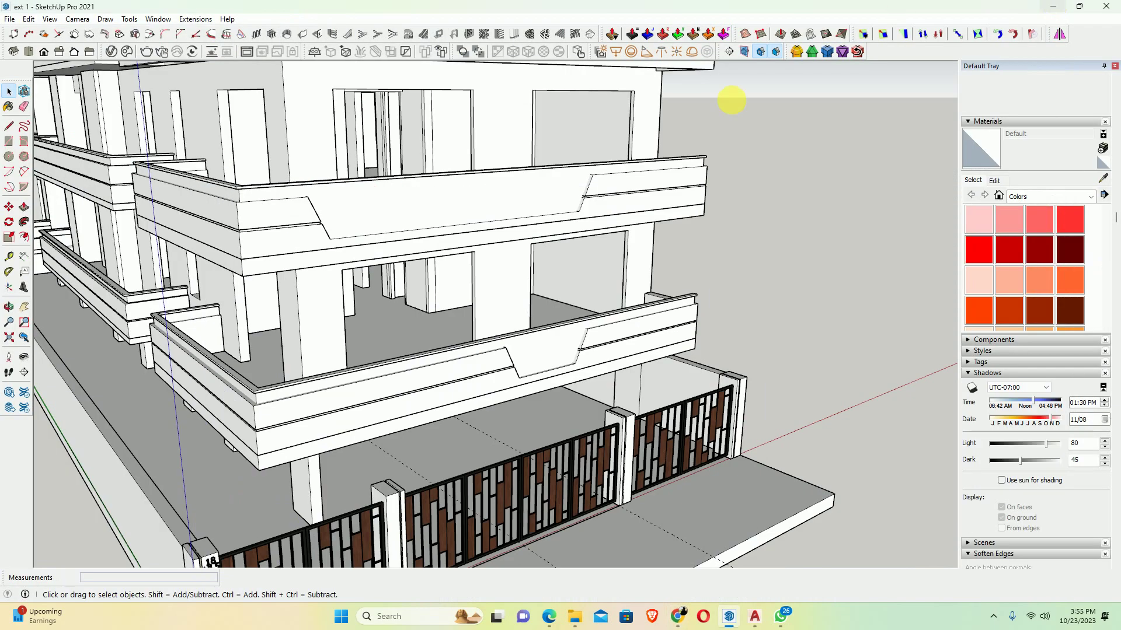
scroll(329, 330, "down", 3)
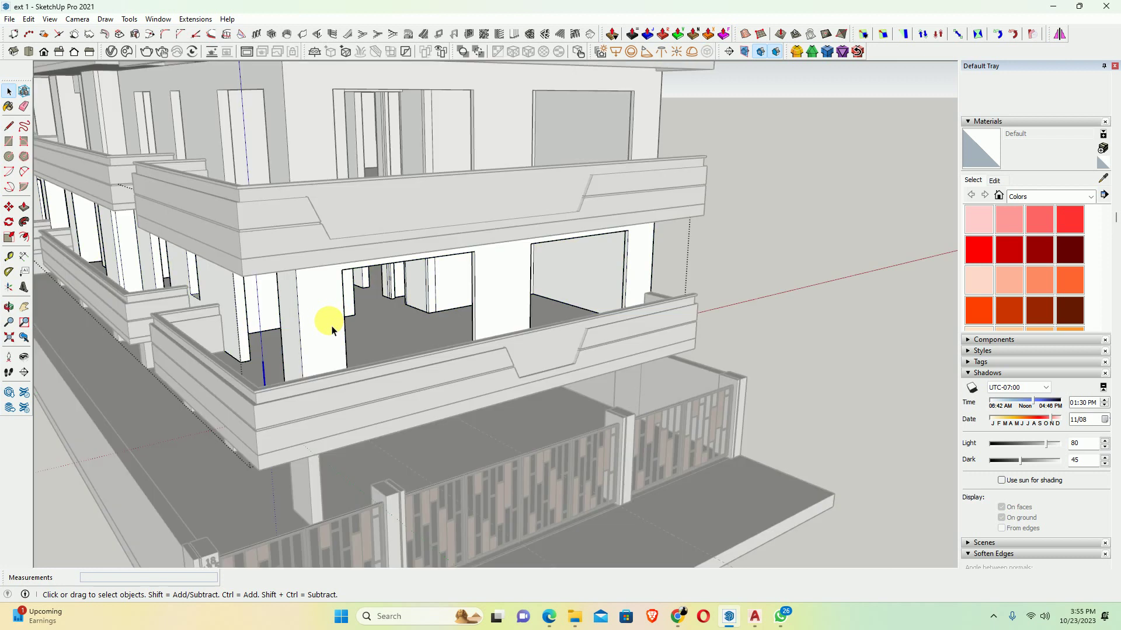
mouse_move(325, 318)
middle_mouse_down()
mouse_move(370, 362)
mouse_move(363, 355)
middle_mouse_up()
double_click(363, 357)
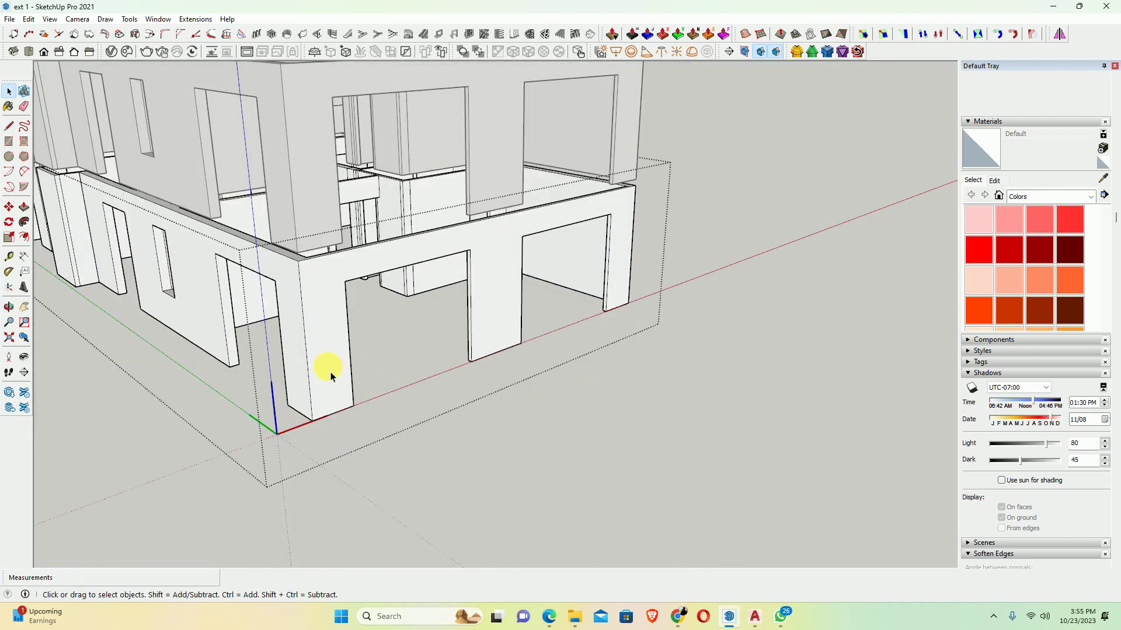
Import the PENTEK sliding door from Downloads and place it in the left front opening
left_click(8, 19)
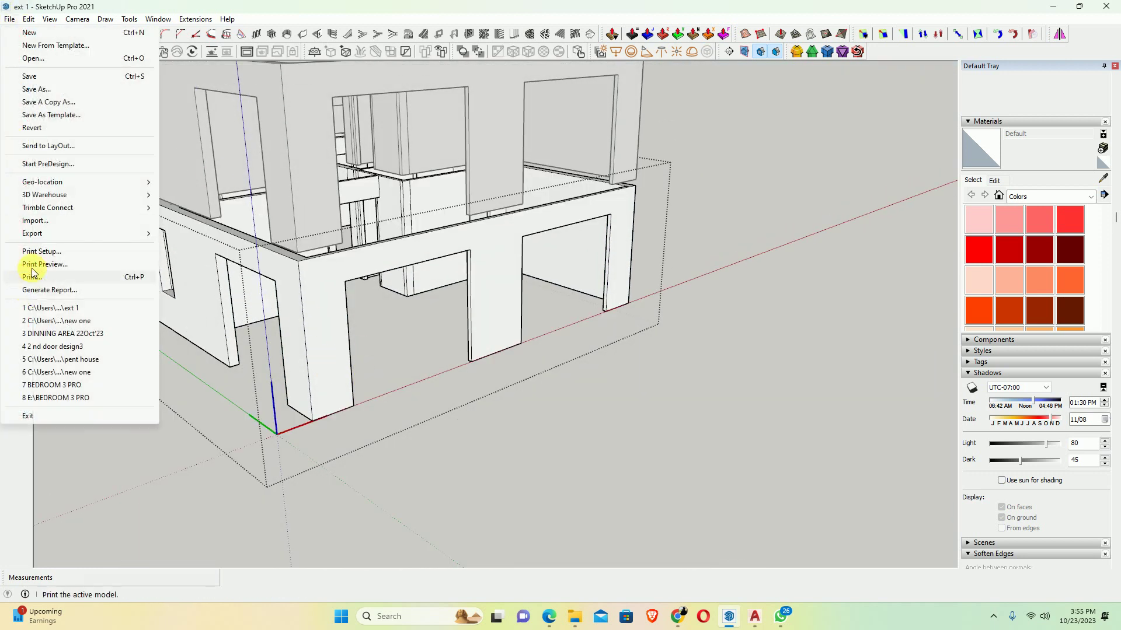
left_click(29, 220)
left_click(337, 219)
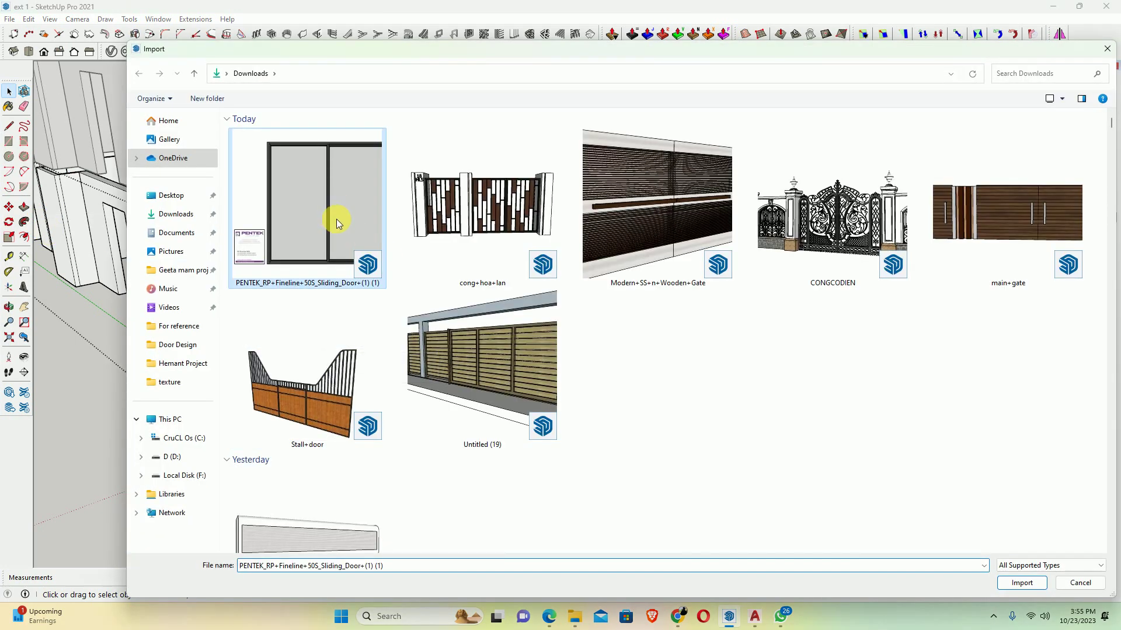
left_click(1031, 586)
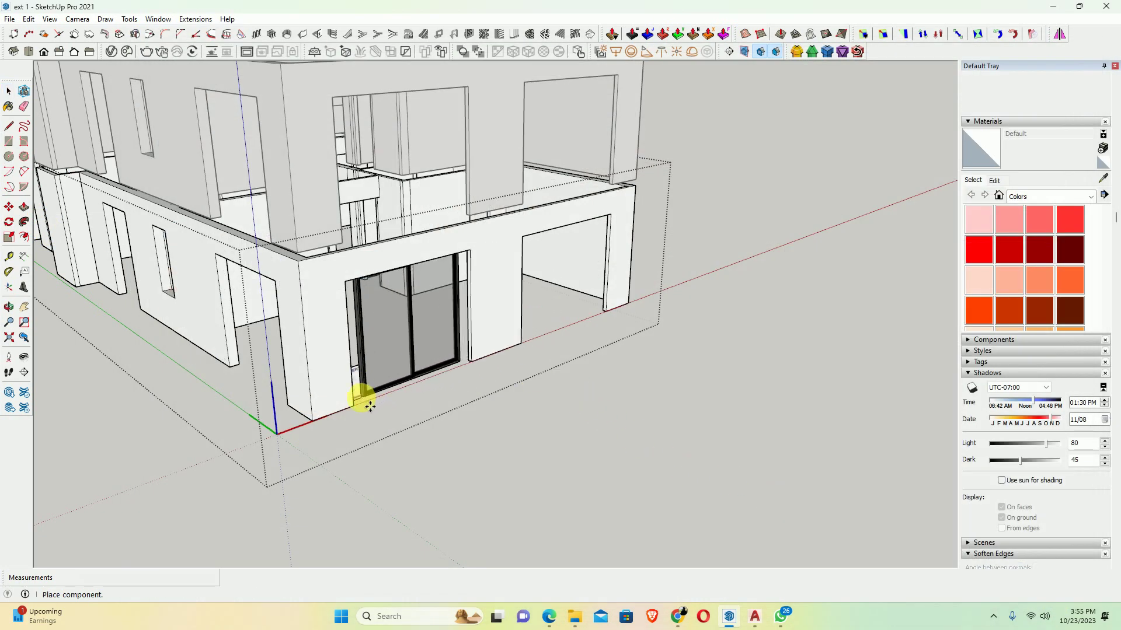
left_click(357, 408)
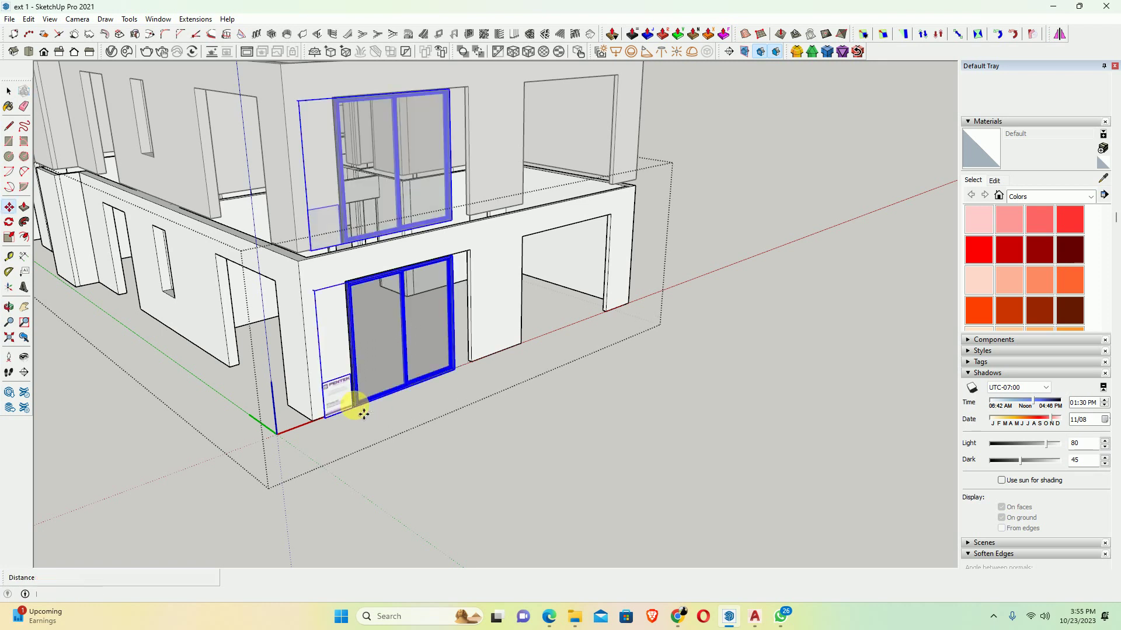
scroll(353, 408, "up", 3)
key("space")
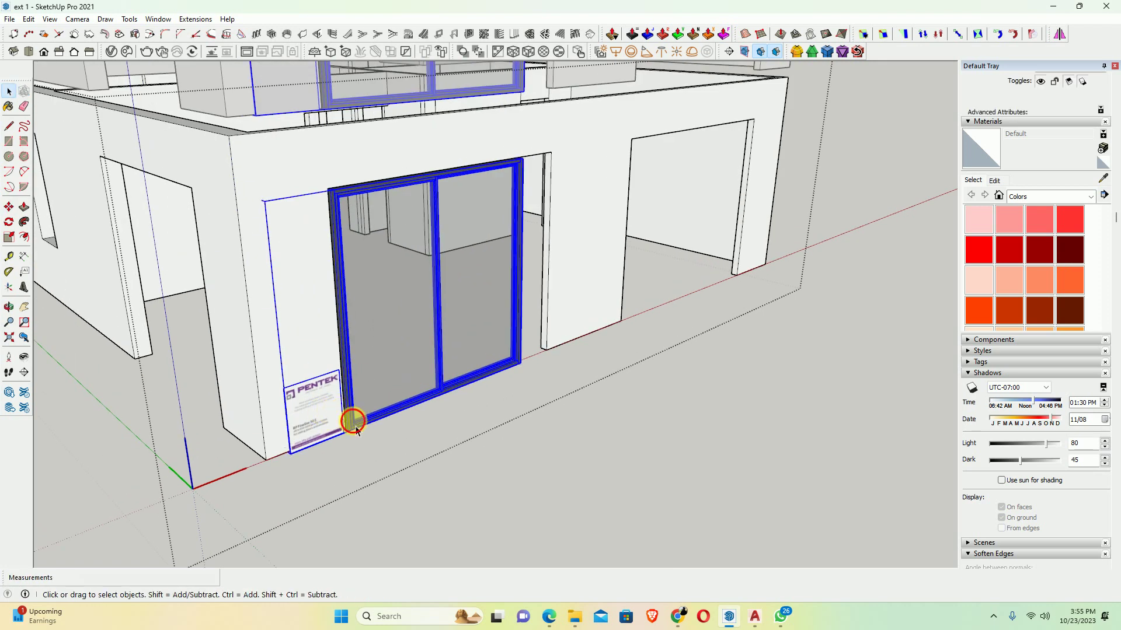
double_click(355, 426)
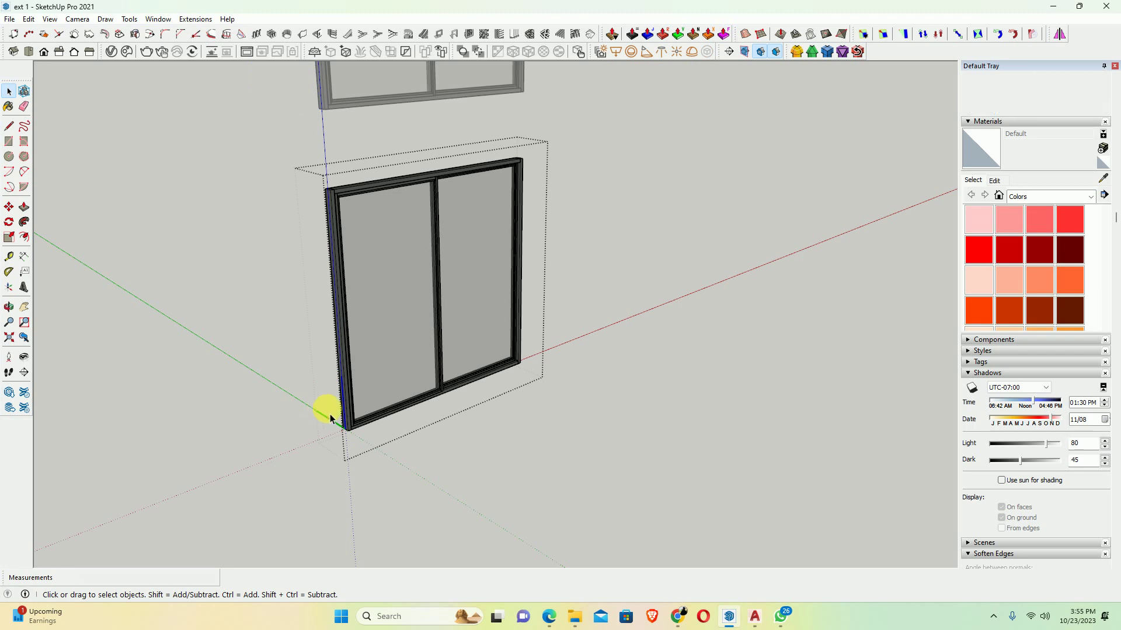
Scale the placed sliding door wider along the red axis across the opening
left_click(329, 418)
left_click(438, 380)
mouse_move(437, 380)
middle_mouse_down()
mouse_move(338, 380)
mouse_move(428, 292)
mouse_move(475, 262)
middle_mouse_up()
scroll(496, 292, "up", 2)
key("s")
scroll(534, 272, "up", 2)
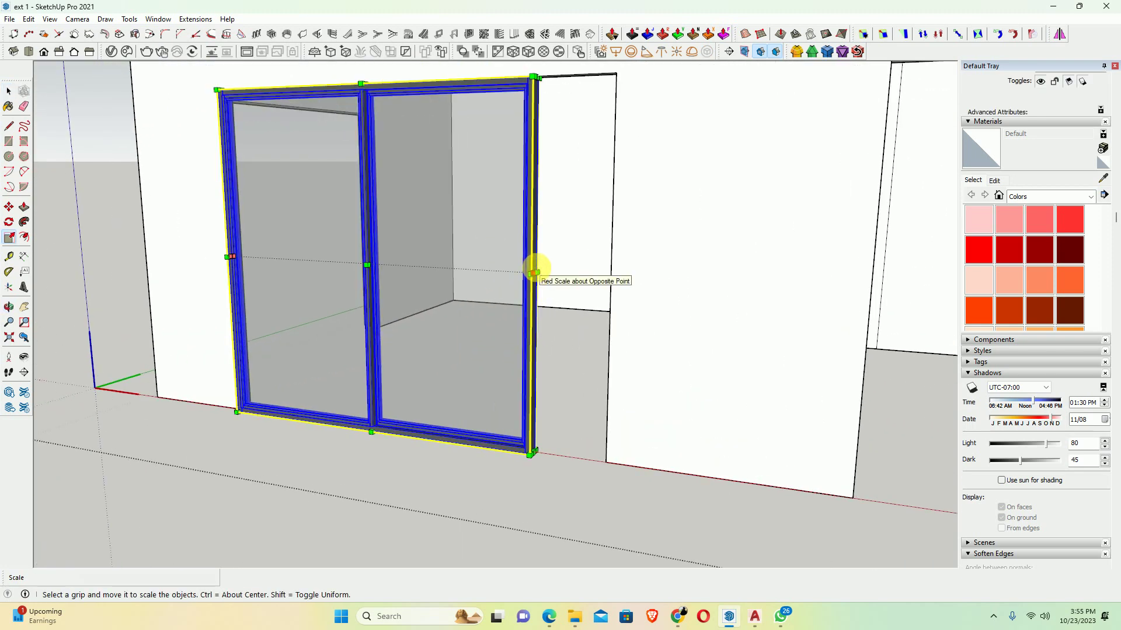
left_click_drag(534, 272, 603, 466)
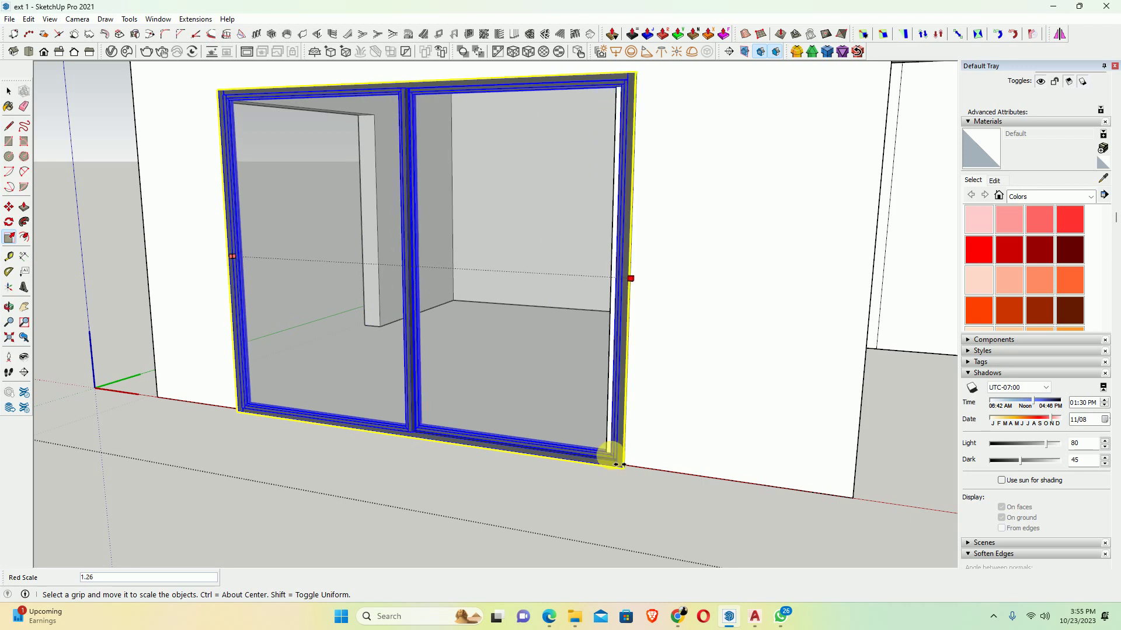
scroll(613, 472, "up", 3)
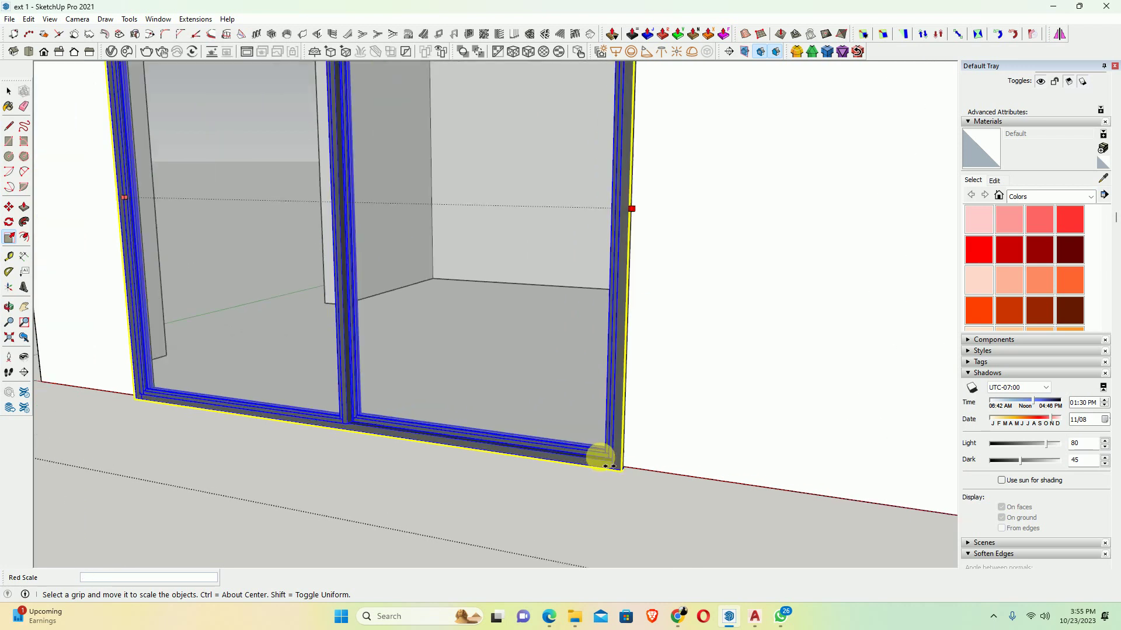
scroll(609, 473, "up", 2)
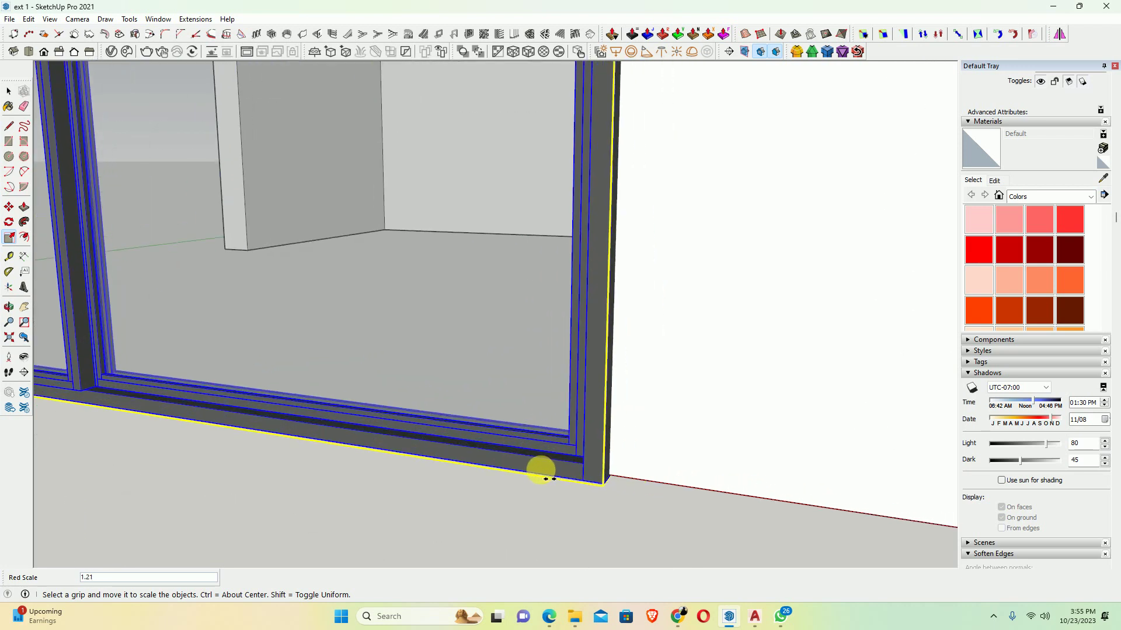
key("space")
scroll(540, 468, "down", 5)
Move the door frame so its lower corner aligns with the opening
middle_click_drag(288, 400, 388, 483)
scroll(391, 496, "up", 5)
scroll(443, 467, "up", 3)
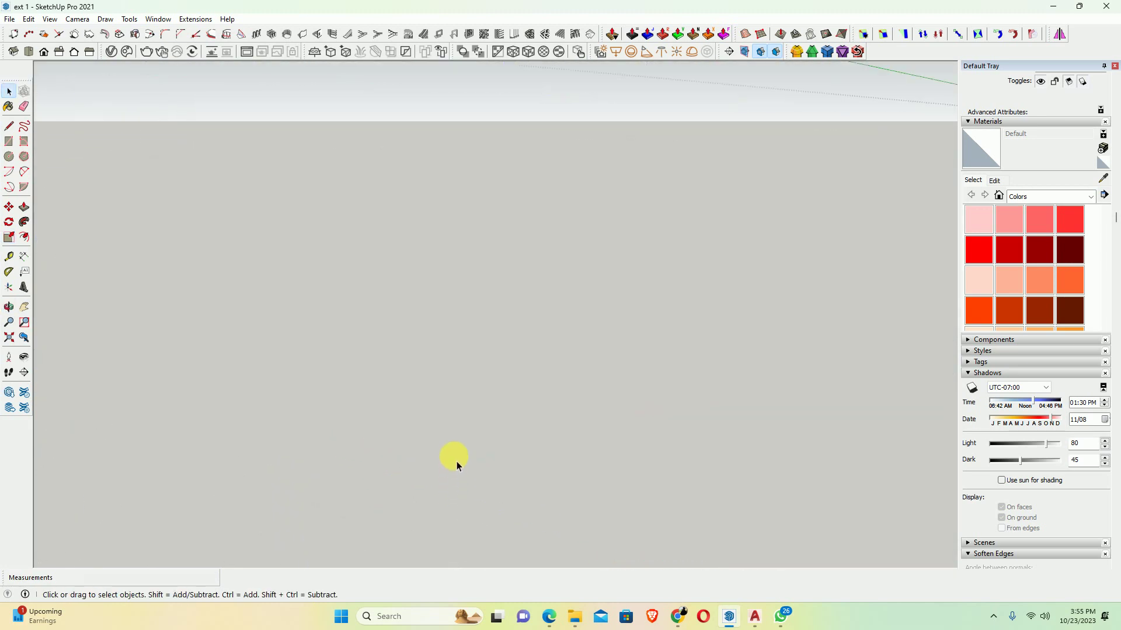
scroll(455, 458, "up", 3)
mouse_move(445, 367)
middle_mouse_down()
mouse_move(422, 380)
mouse_move(446, 457)
middle_mouse_up()
left_click(433, 458)
scroll(426, 460, "up", 2)
key("m")
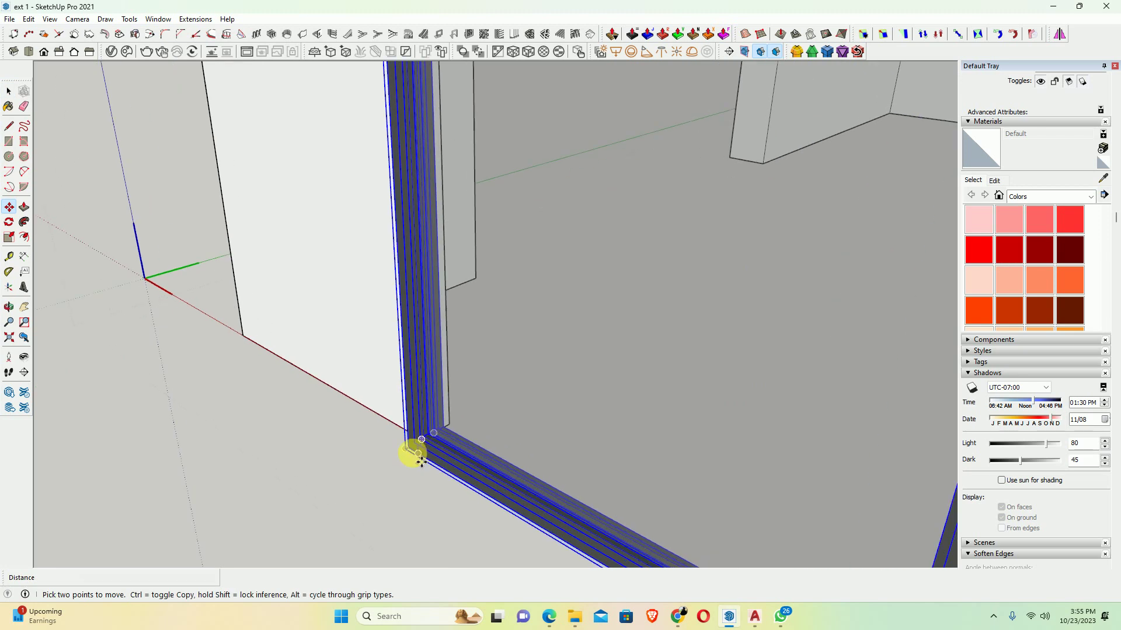
left_click(420, 461)
scroll(433, 448, "down", 2)
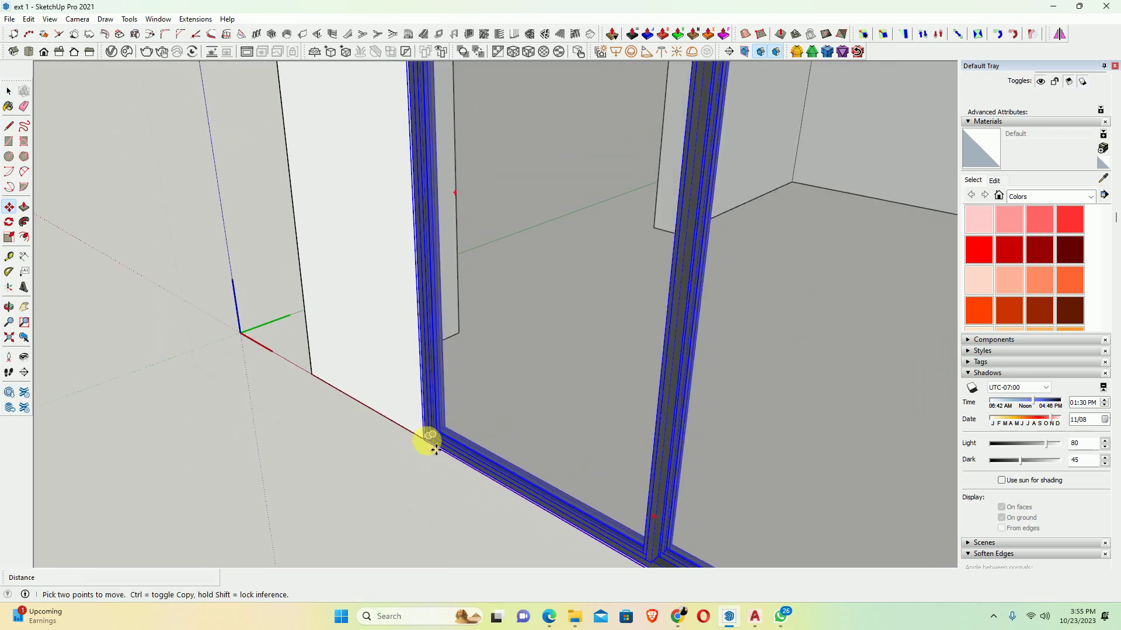
scroll(435, 448, "down", 3)
scroll(441, 443, "up", 2)
middle_click_drag(440, 443, 571, 482)
Stretch the door frame to meet the opening's right edge
key("s")
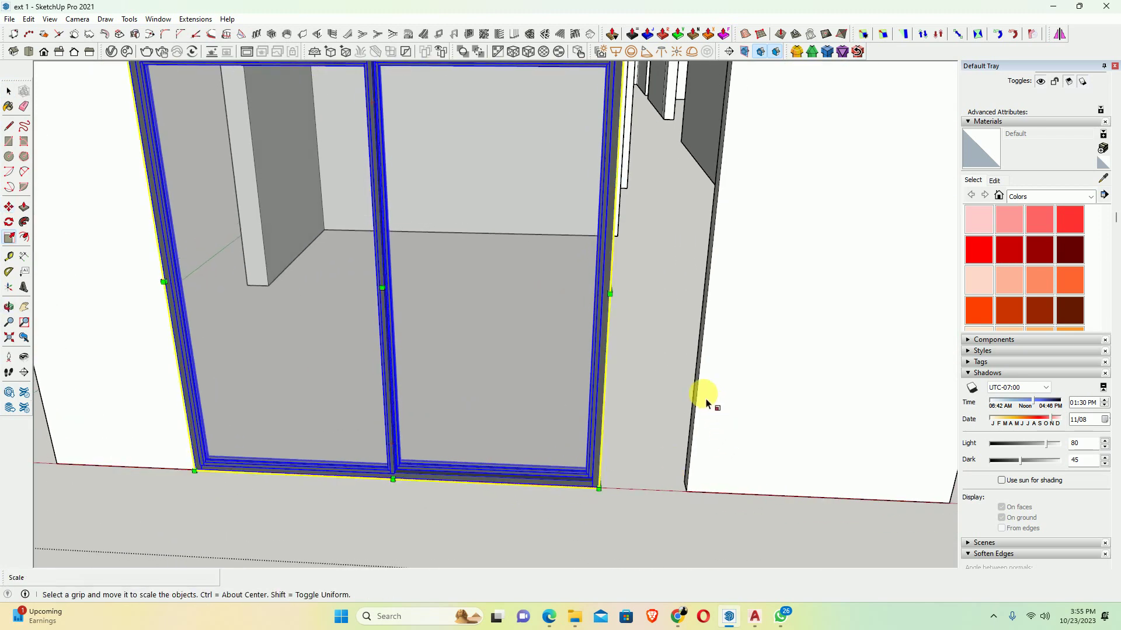
scroll(706, 403, "down", 3)
middle_click_drag(603, 425, 506, 421)
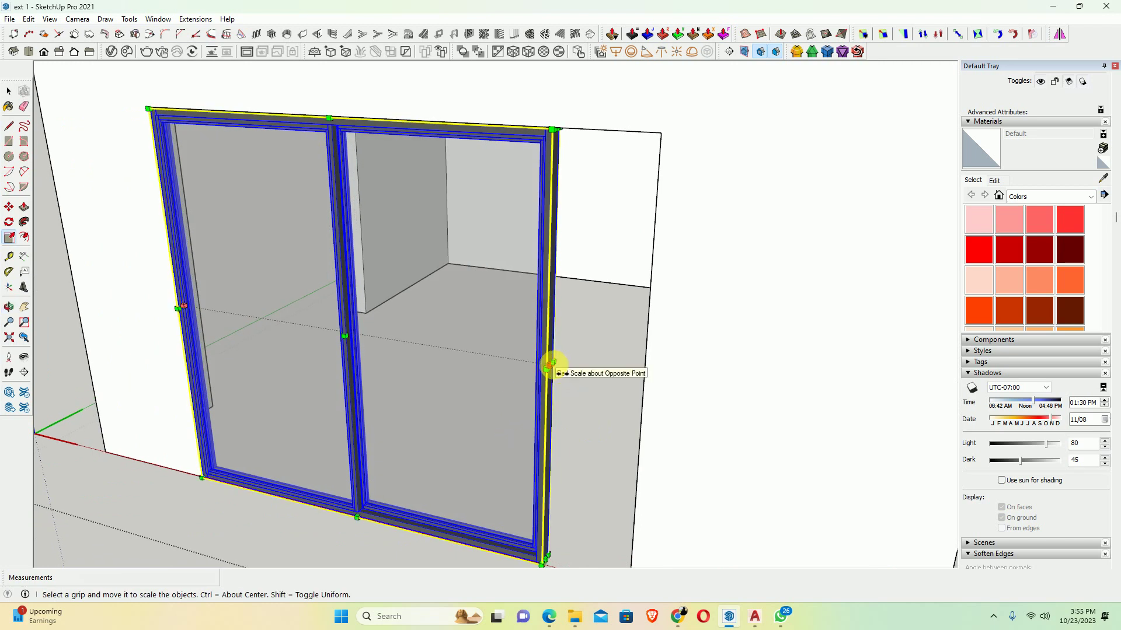
left_click_drag(552, 365, 646, 383)
scroll(608, 350, "down", 3)
scroll(514, 359, "down", 2)
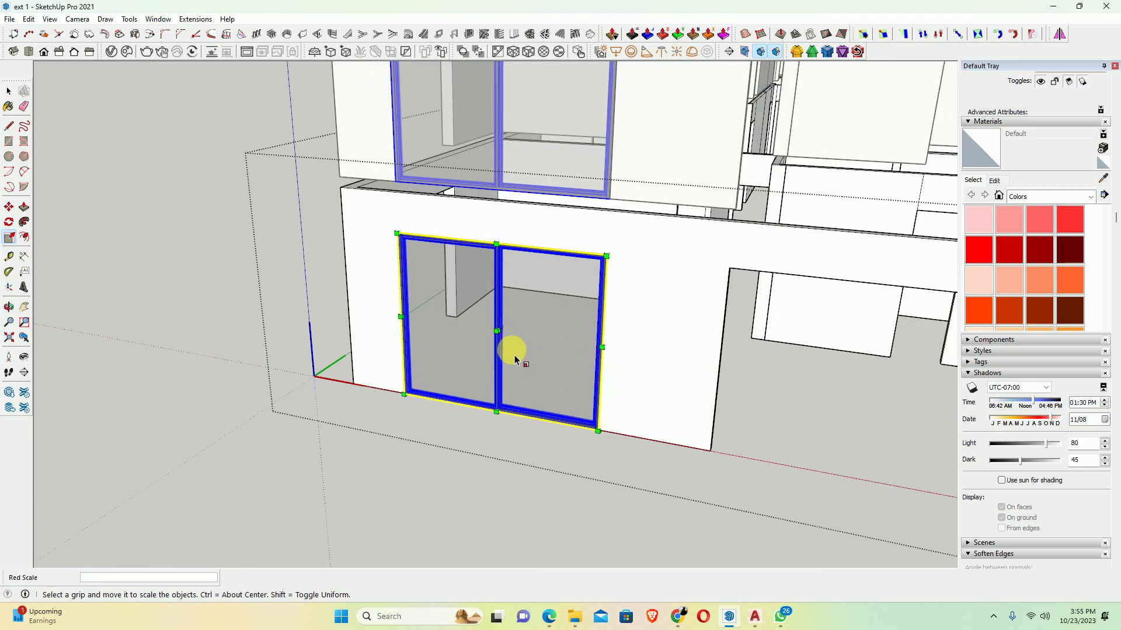
middle_click_drag(515, 359, 613, 305)
key("space")
middle_click_drag(655, 397, 570, 380)
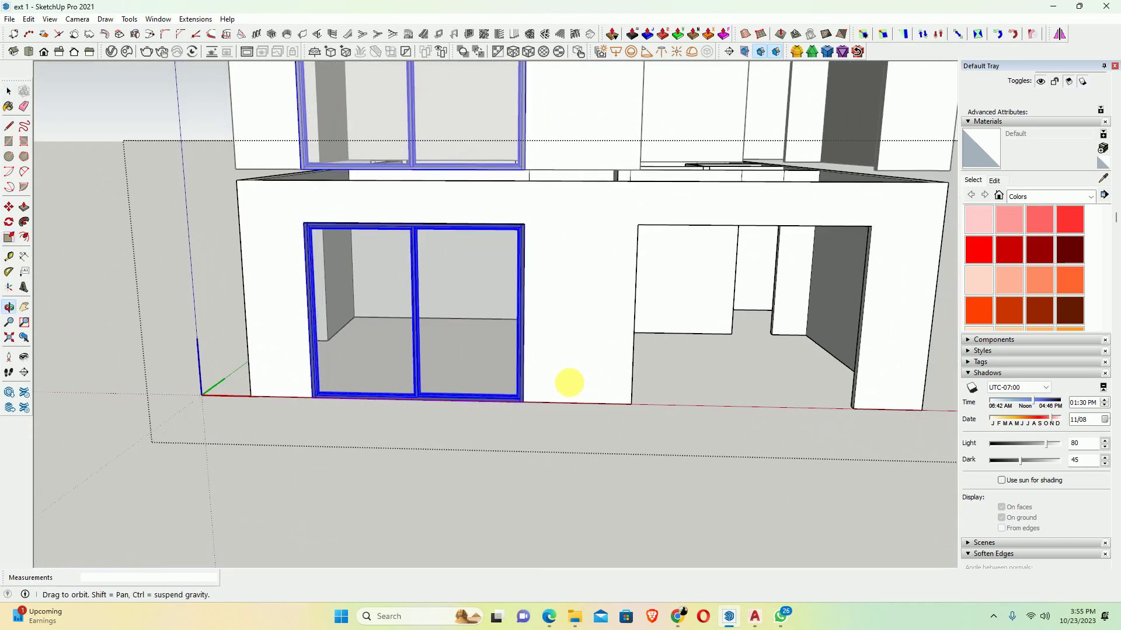
Copy the sliding door into the right front opening
key("m")
left_click(536, 412)
key("ctrl")
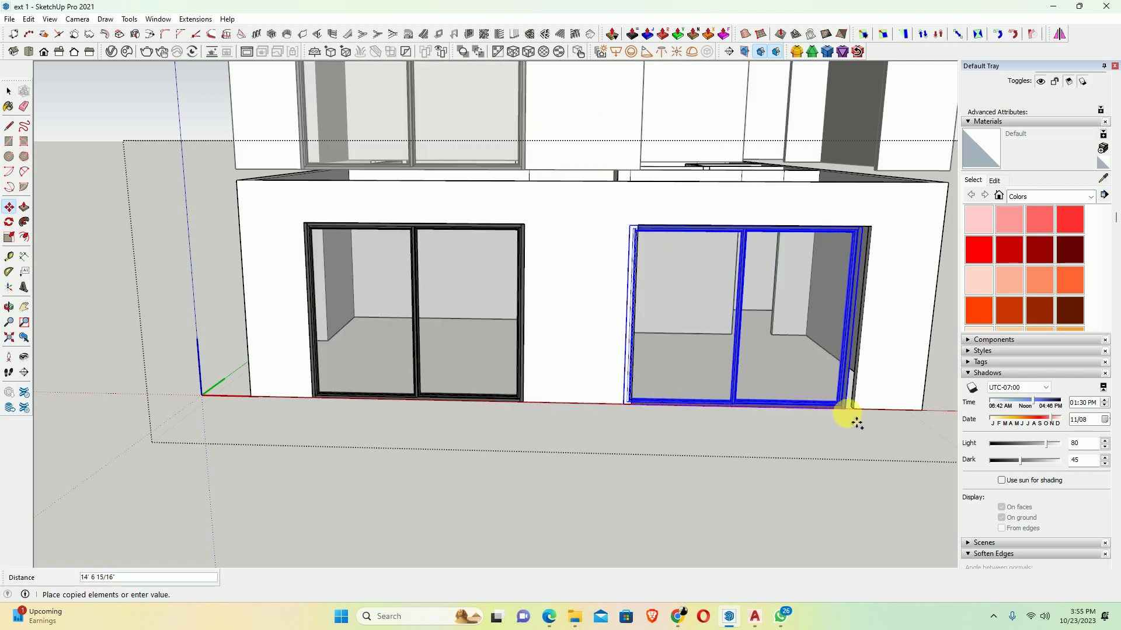
left_click(857, 424)
scroll(724, 360, "down", 4)
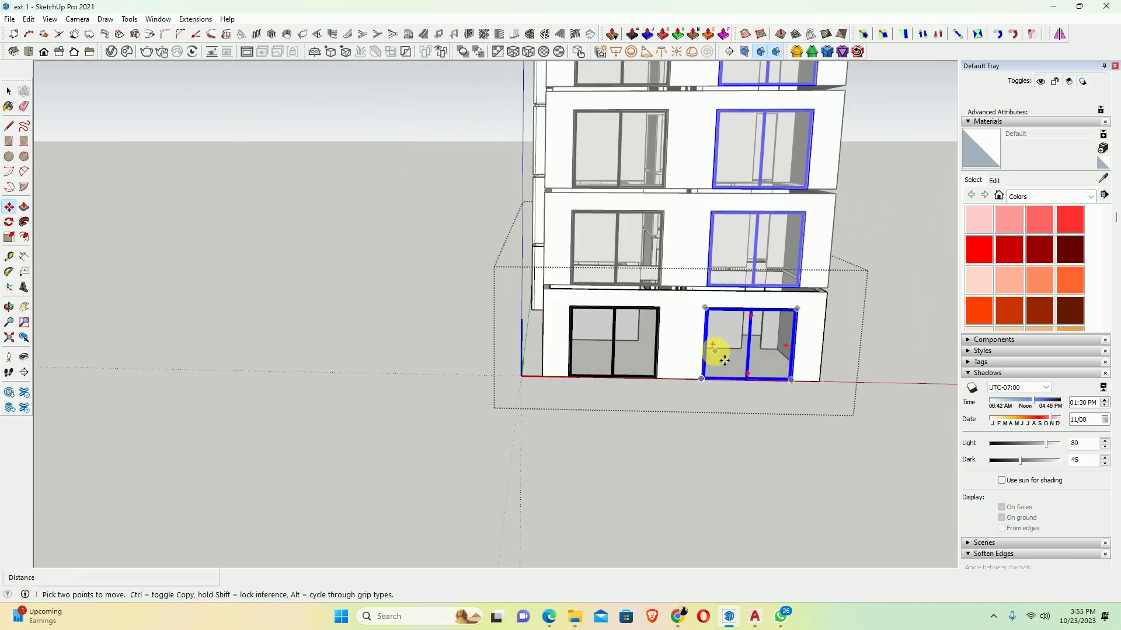
mouse_move(712, 186)
middle_mouse_down("shift")
mouse_move(571, 393)
mouse_move(691, 418)
mouse_move(483, 496)
middle_mouse_up("shift")
scroll(576, 474, "down", 2)
Rotate the corner door copy 90° about the wall corner
key("space")
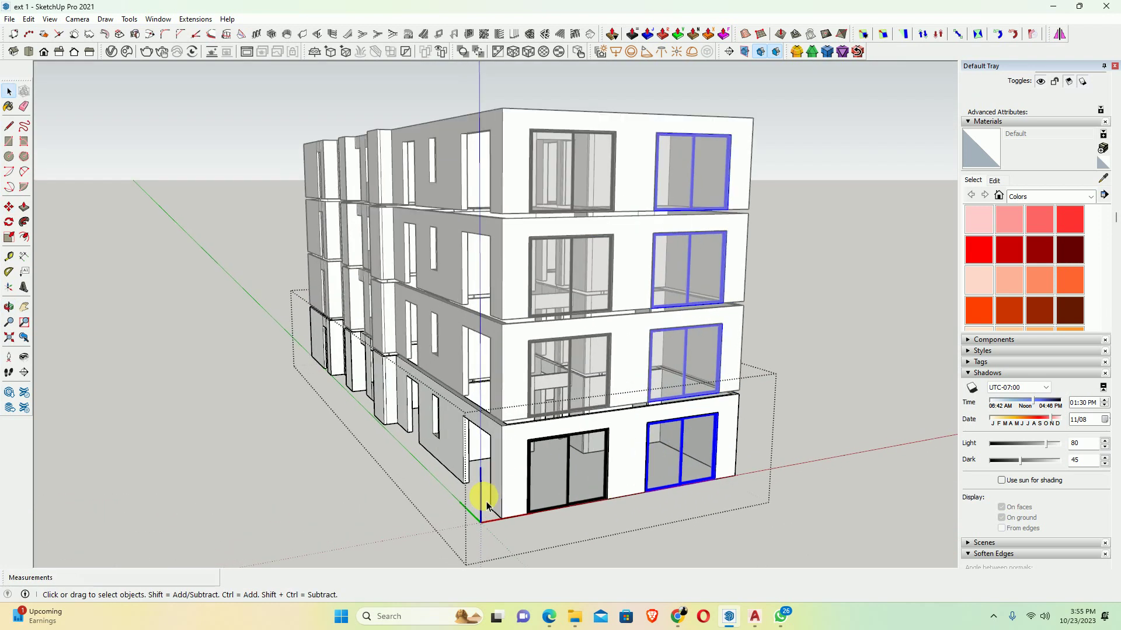
scroll(615, 499, "up", 3)
left_click(553, 491)
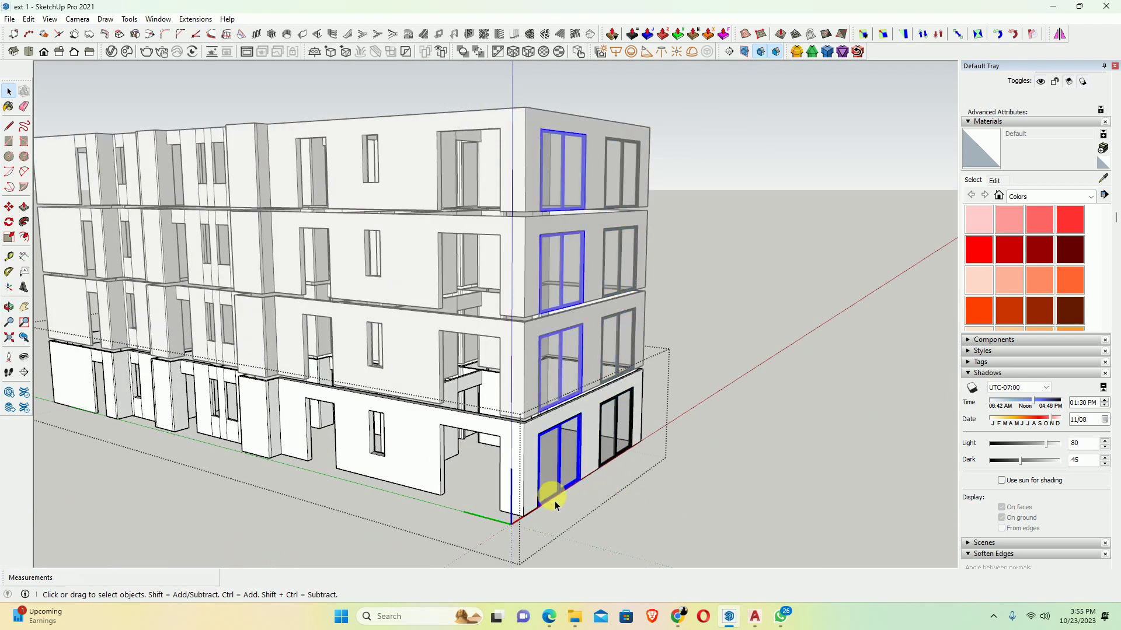
scroll(551, 495, "up", 2)
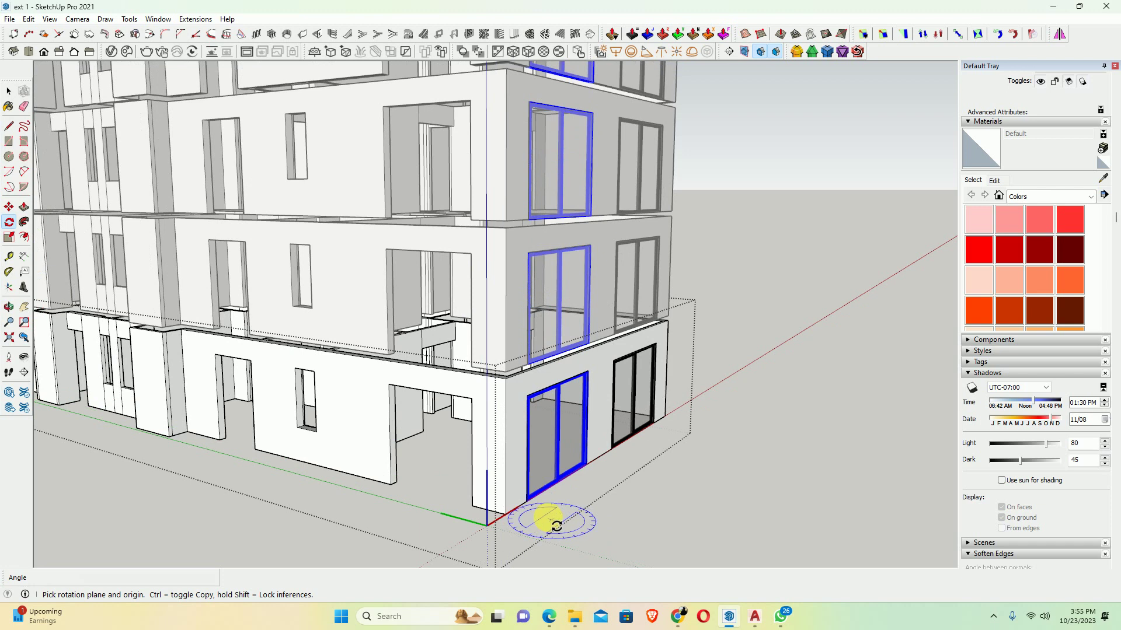
left_click(506, 514)
left_click(554, 491)
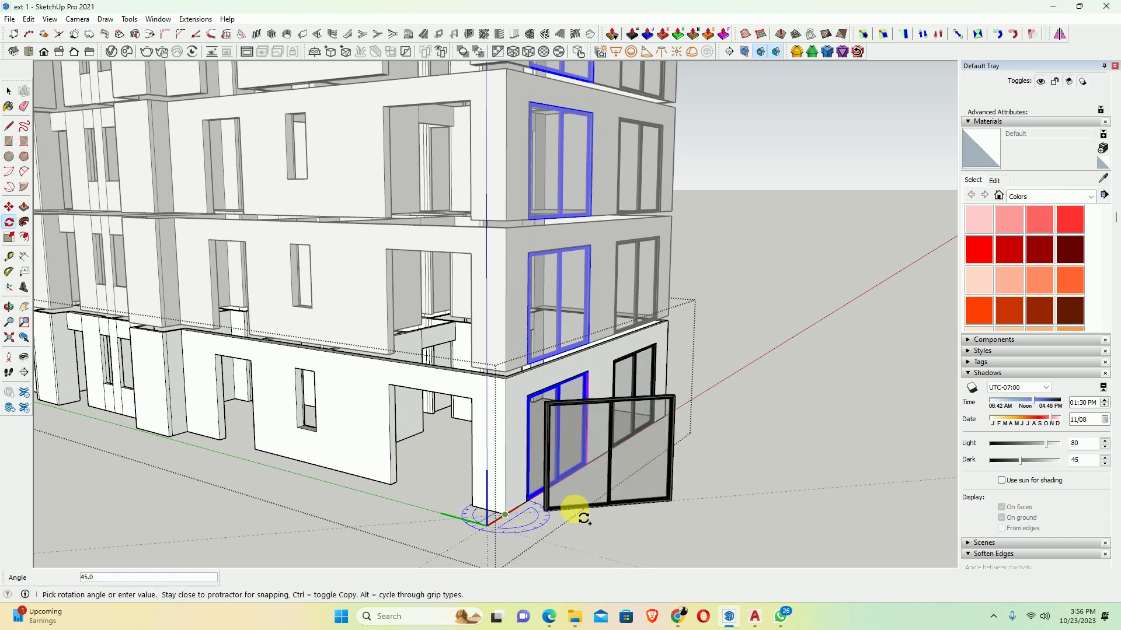
type("0")
key("Return")
Move the rotated door into the side wall opening
key("m")
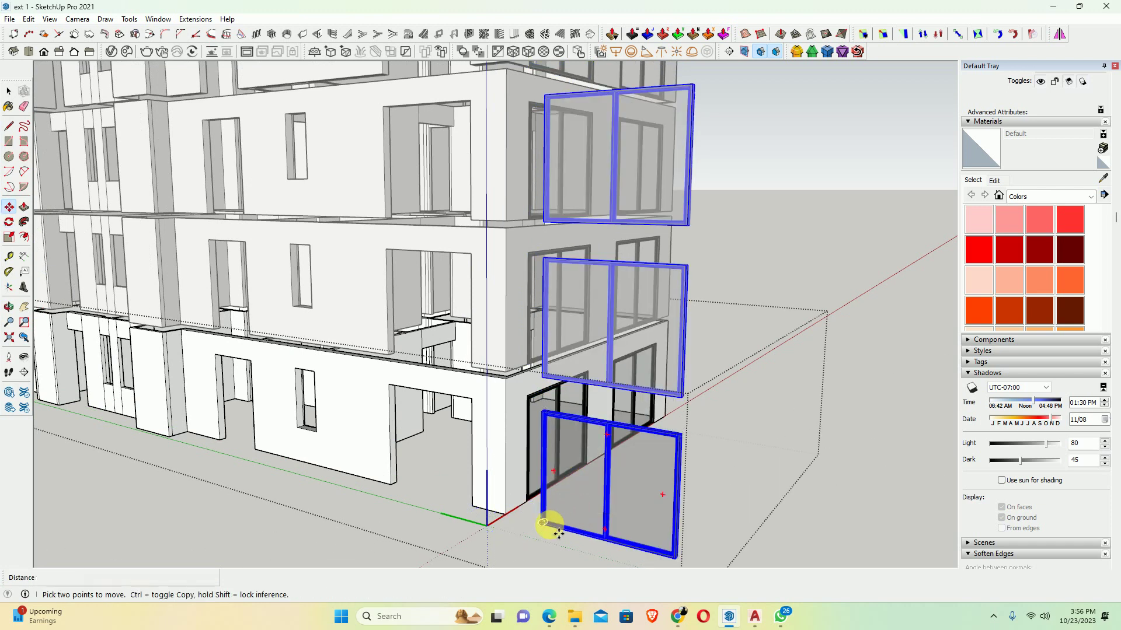
scroll(531, 534, "up", 2)
scroll(546, 533, "up", 2)
scroll(552, 535, "up", 2)
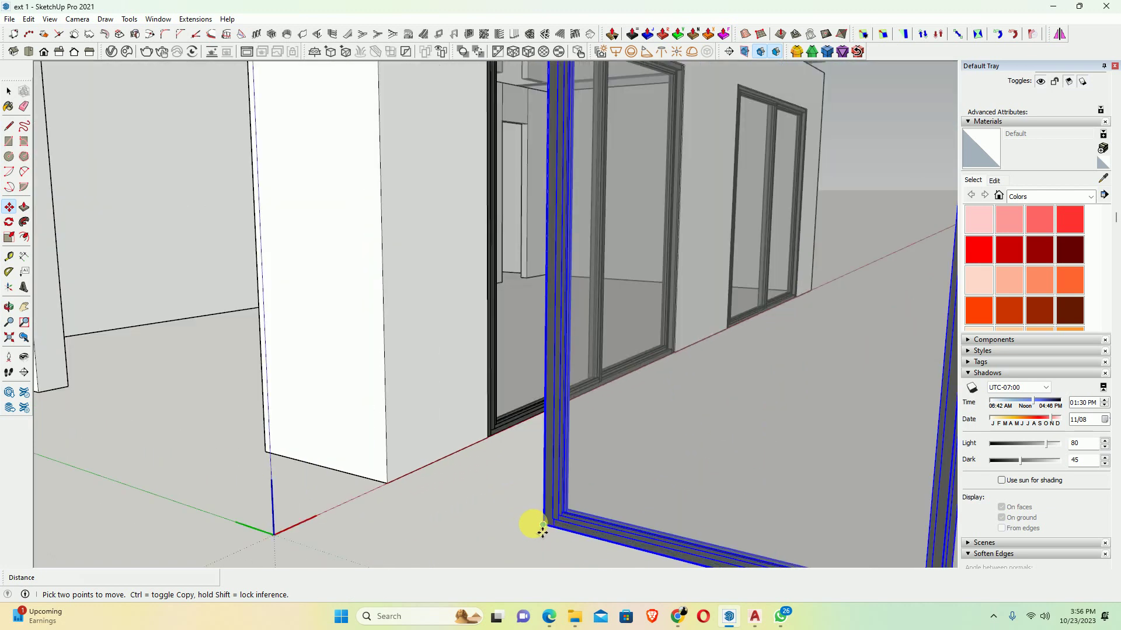
scroll(558, 538, "up", 1)
left_click(558, 538)
scroll(558, 538, "down", 3)
mouse_move(371, 475)
middle_mouse_down()
mouse_move(743, 538)
mouse_move(300, 456)
middle_mouse_up()
left_click(221, 461)
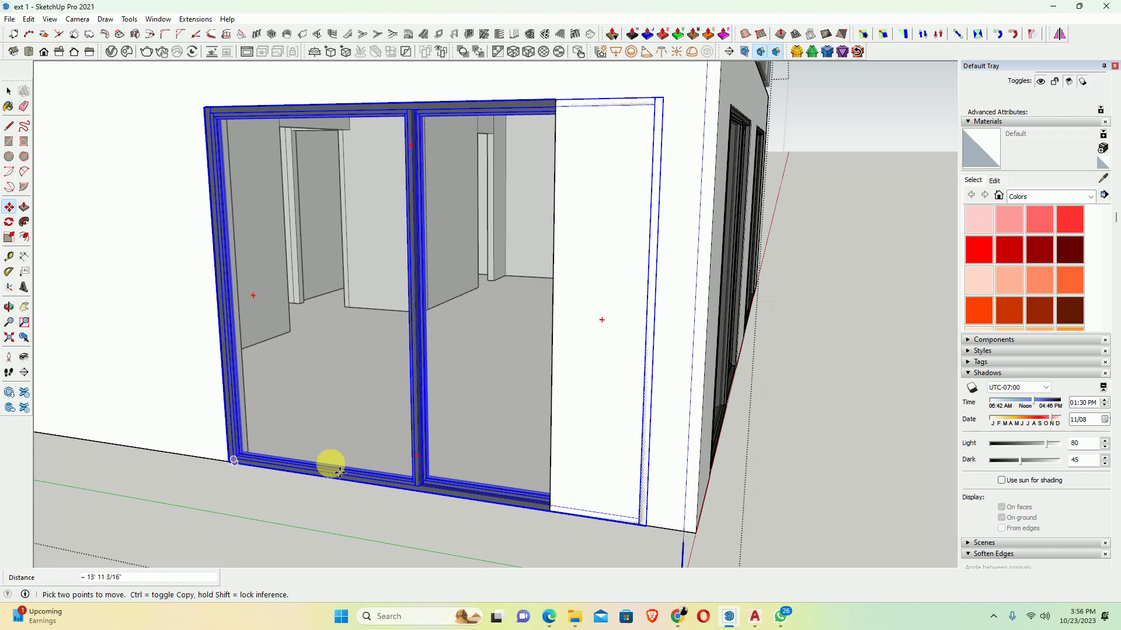
scroll(373, 461, "down", 2)
Scale the side-wall door 0.79 along red to fit its ground-floor opening
key("s")
left_click(568, 372)
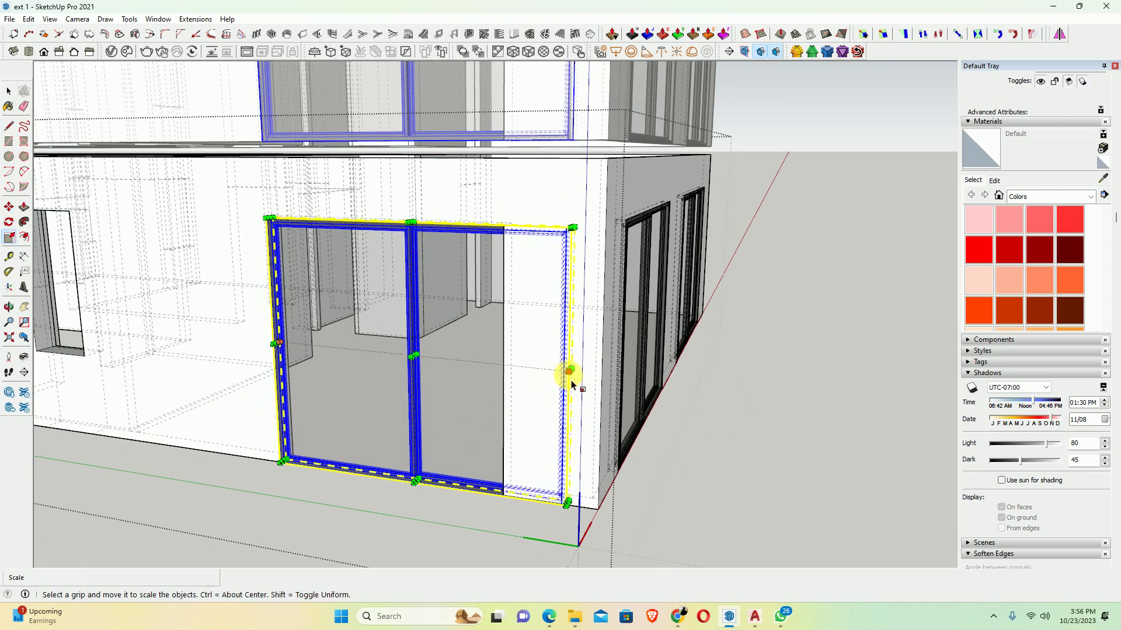
scroll(578, 378, "up", 4)
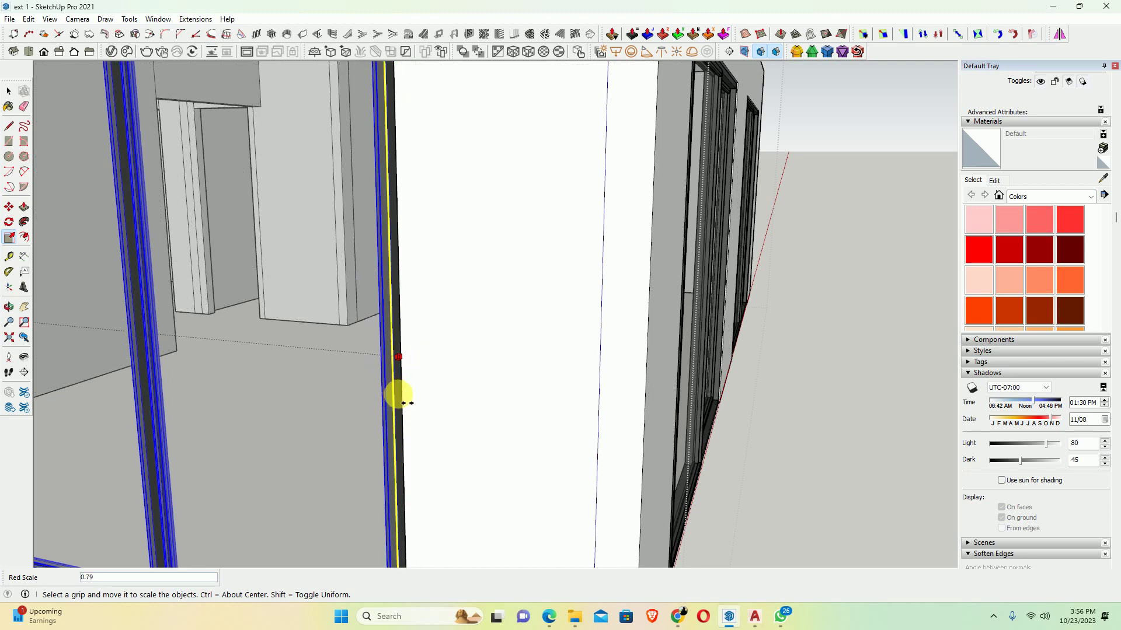
scroll(401, 405, "down", 5)
key("space")
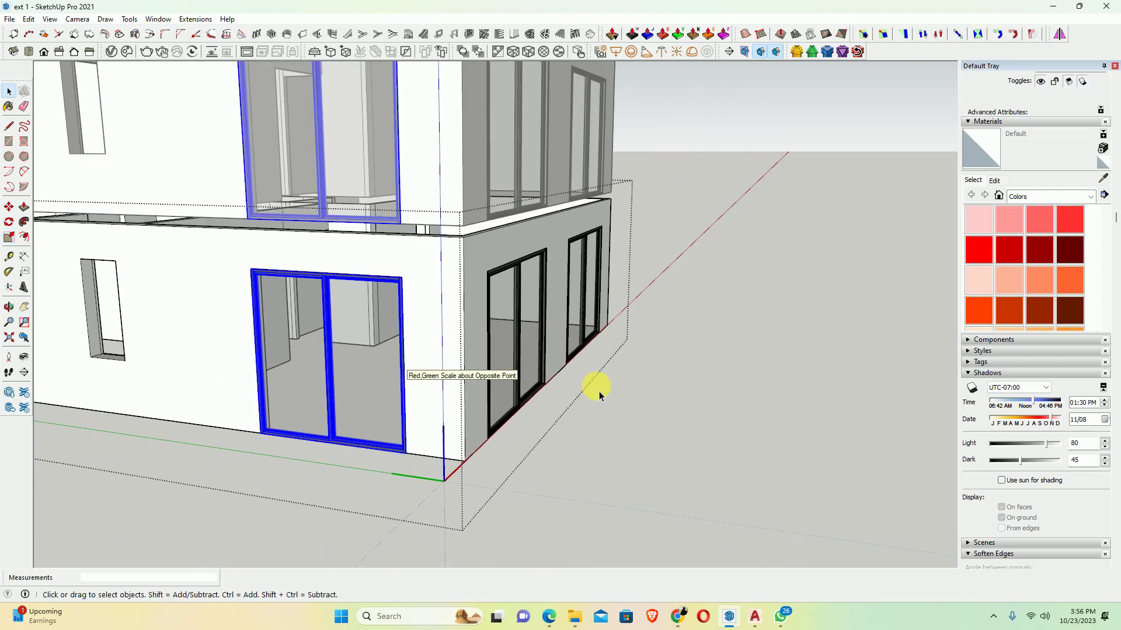
mouse_move(595, 387)
middle_mouse_down()
mouse_move(436, 320)
mouse_move(575, 375)
mouse_move(675, 362)
mouse_move(566, 387)
mouse_move(480, 356)
mouse_move(667, 280)
mouse_move(306, 428)
mouse_move(580, 395)
middle_mouse_up()
Hide the ground-floor sliding door frame and the left and right window frames
left_click(538, 378)
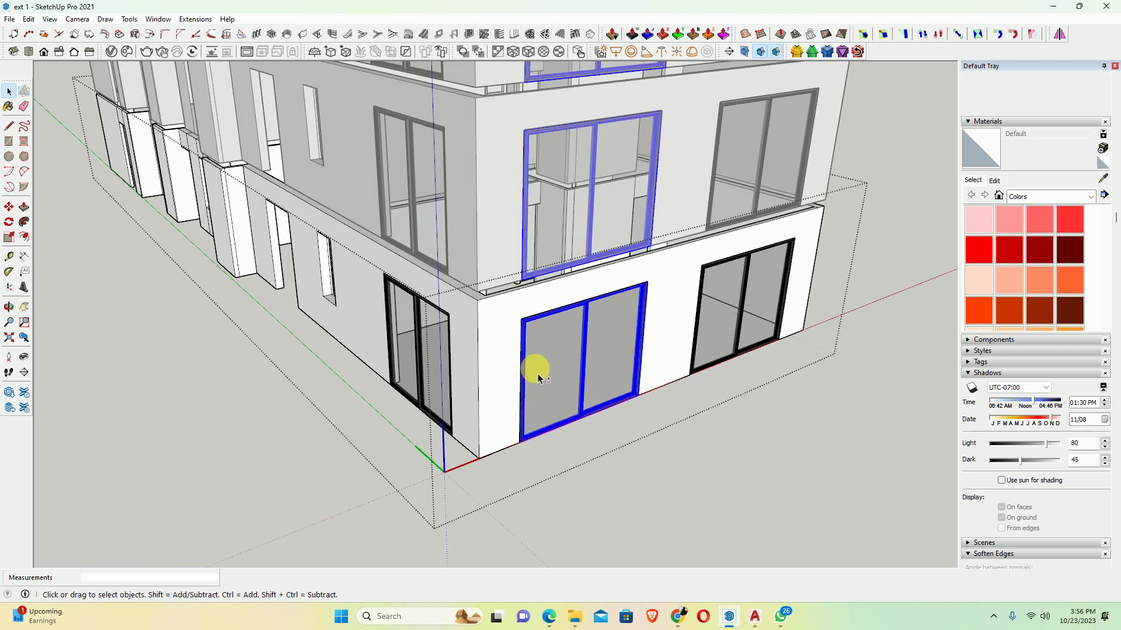
left_click(441, 358, "shift")
left_click(712, 323, "shift")
right_click(712, 323)
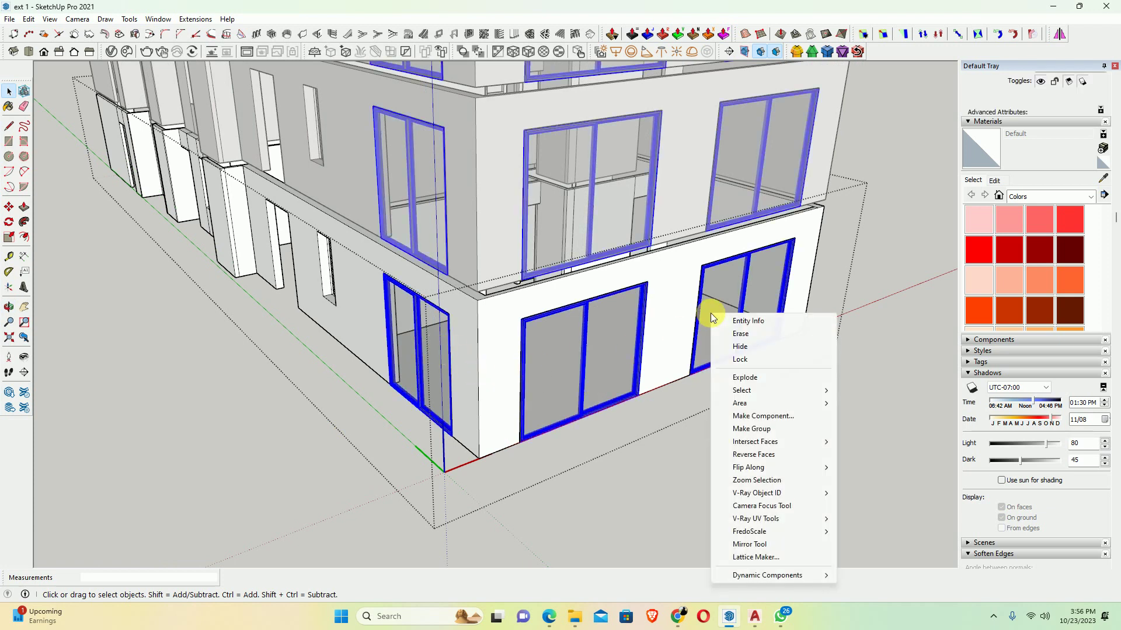
left_click(744, 355)
mouse_move(743, 348)
middle_mouse_down()
mouse_move(362, 327)
mouse_move(506, 463)
middle_mouse_up()
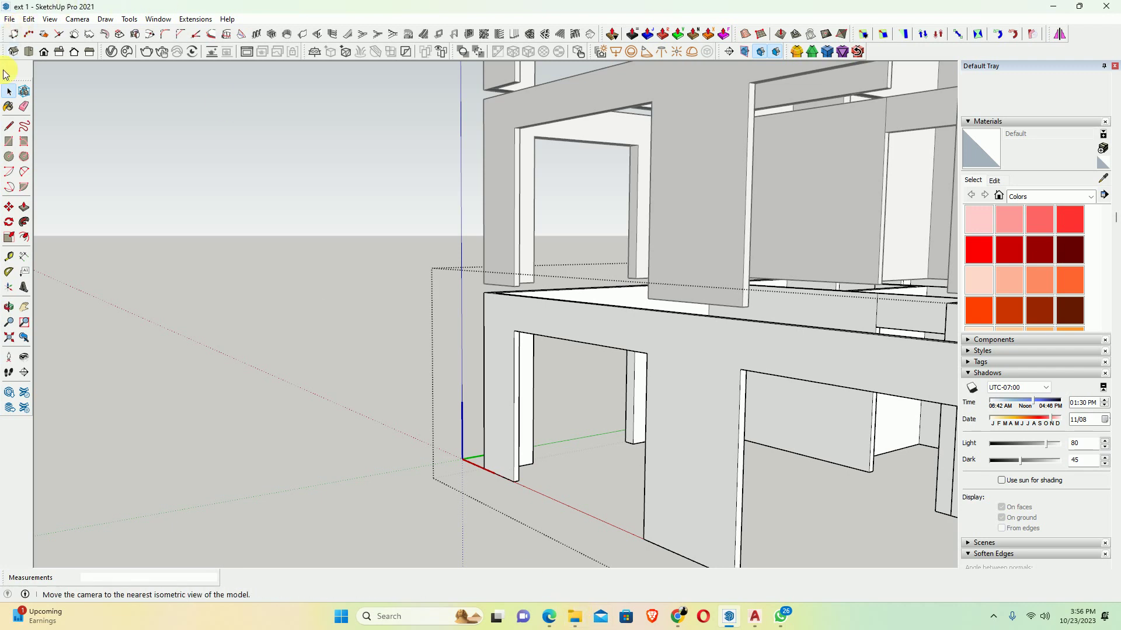
left_click(9, 19)
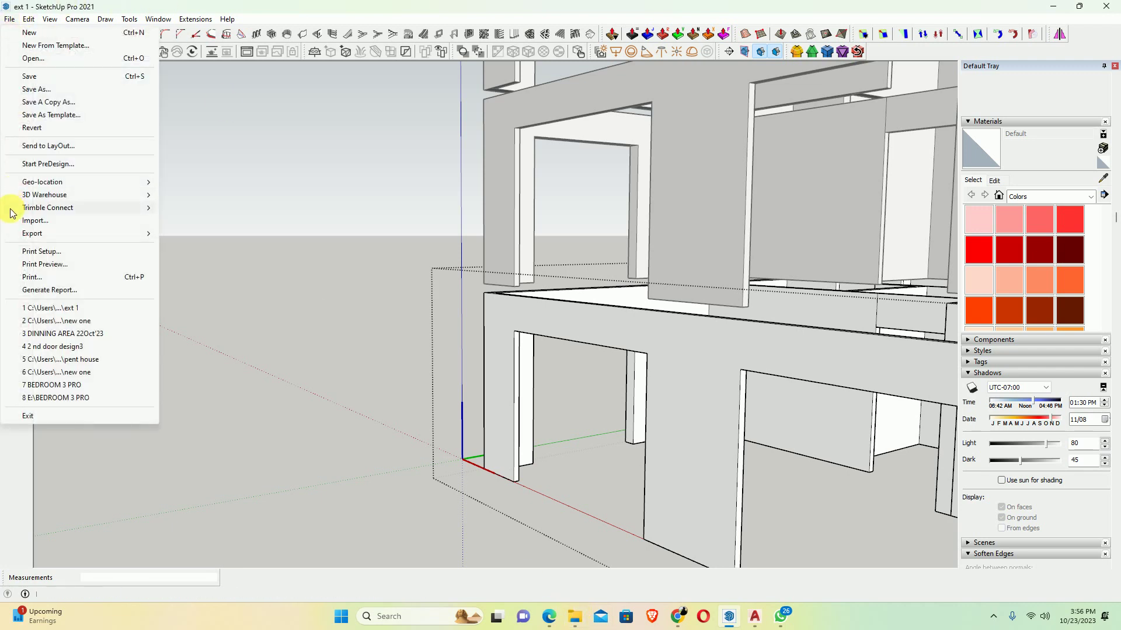
Import the Object+29 model from D:\Sketch UP Library\Curtain
left_click(42, 222)
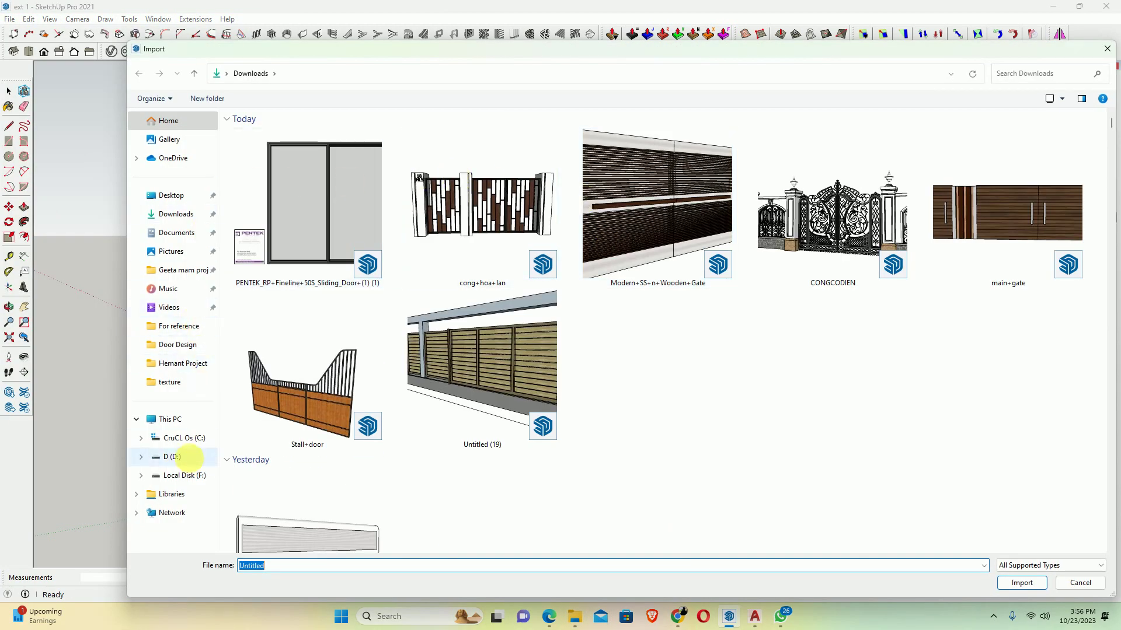
left_click(174, 458)
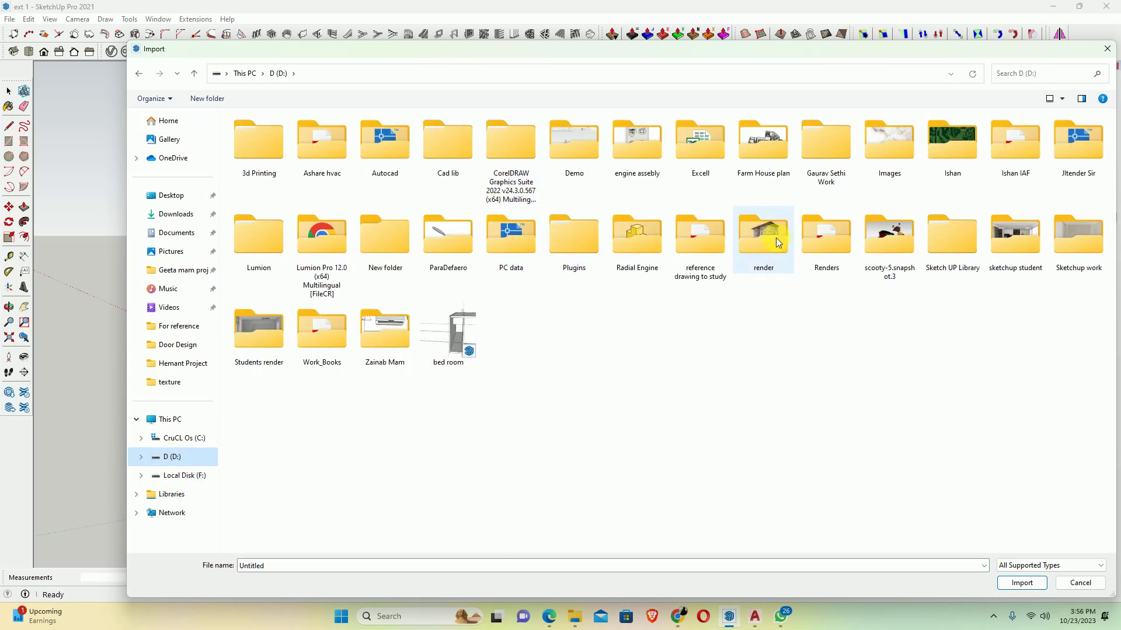
double_click(954, 242)
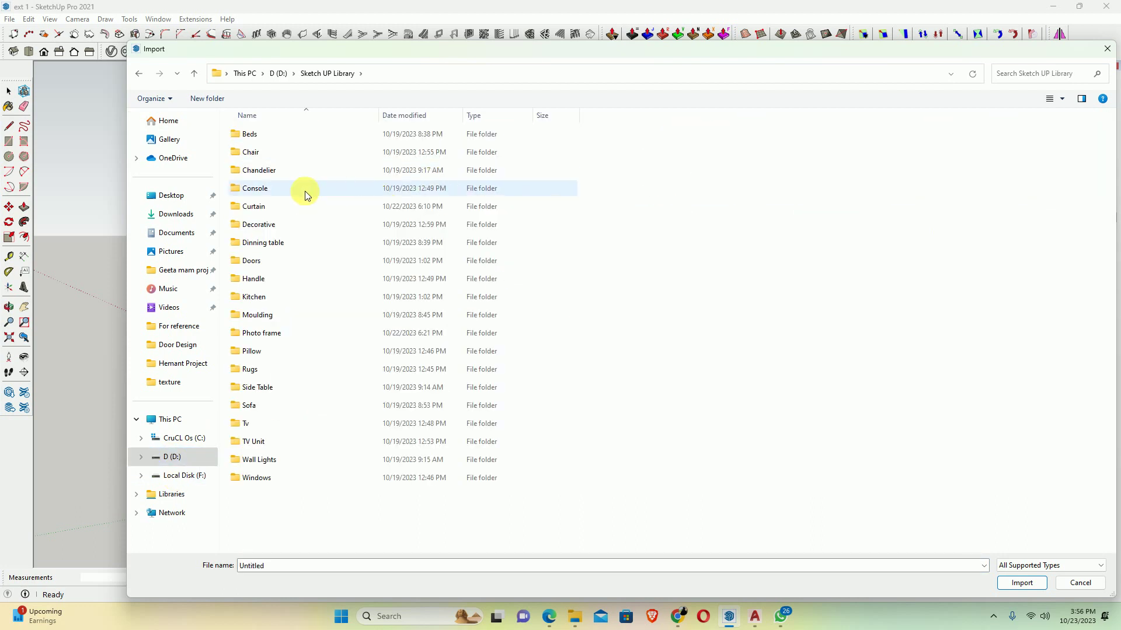
double_click(244, 200)
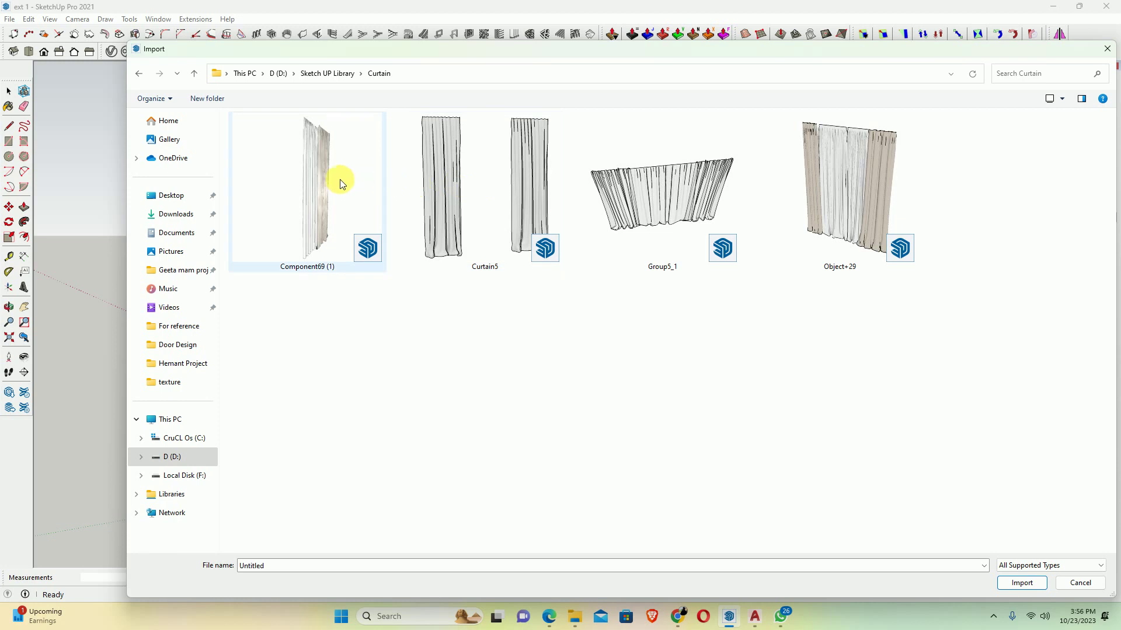
left_click(847, 189)
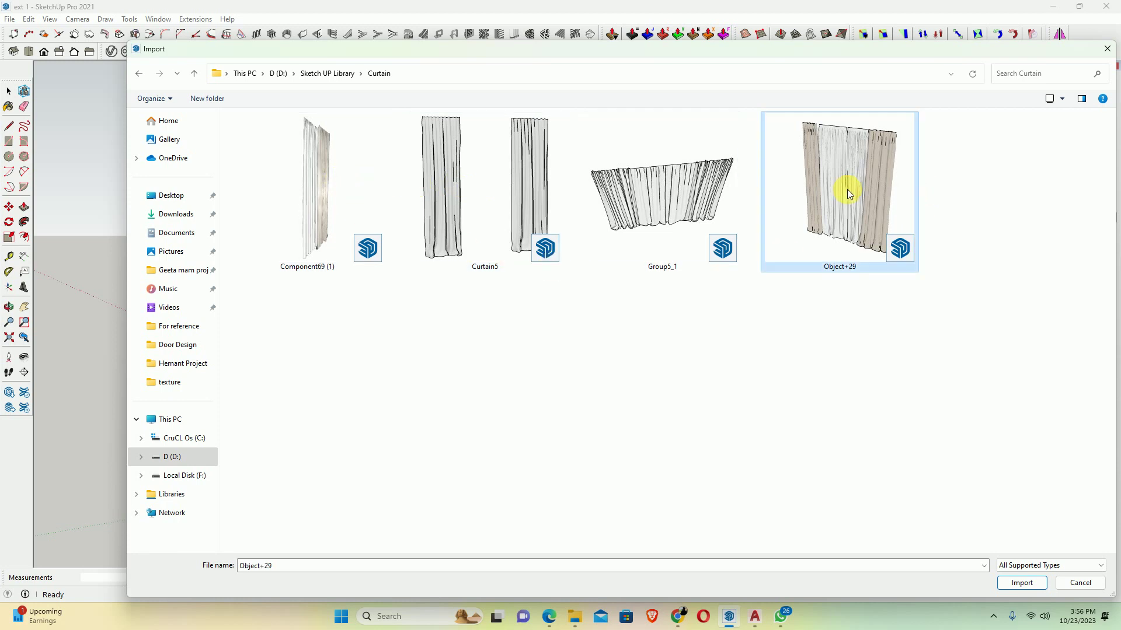
left_click(1022, 582)
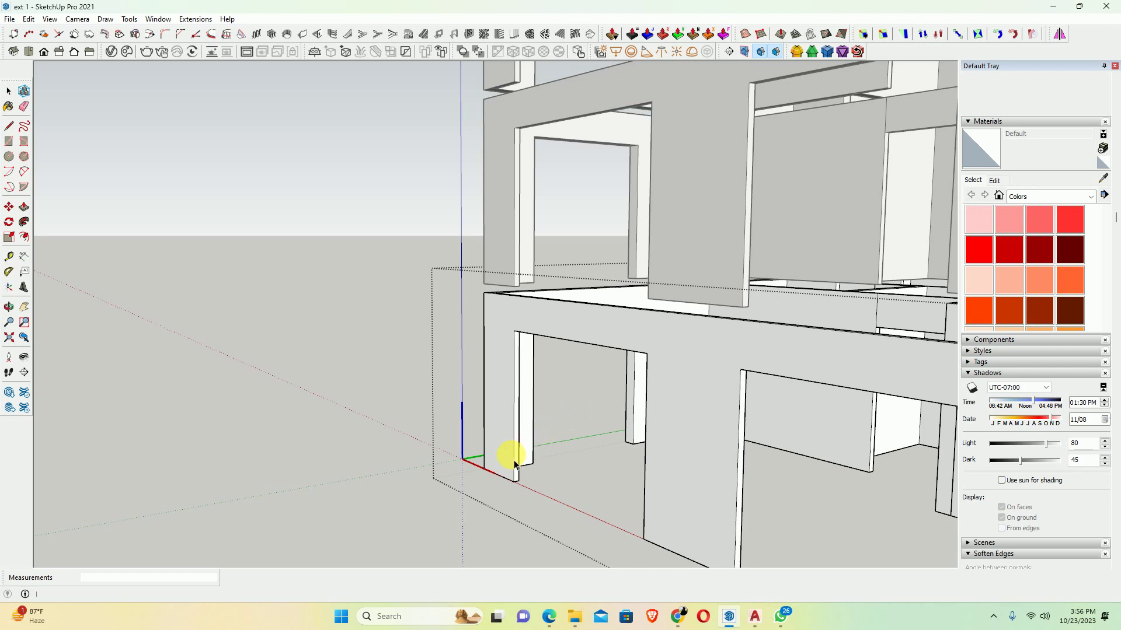
Place the Object+29 curtain in the left door opening and snap it against the jamb
scroll(518, 476, "down", 1)
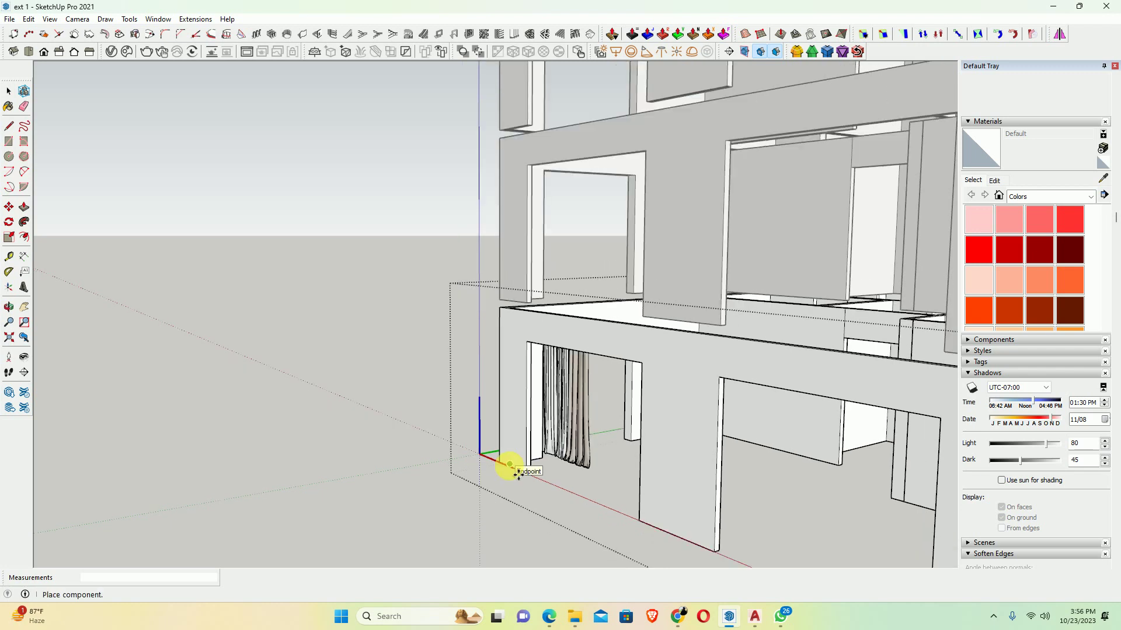
left_click(526, 474)
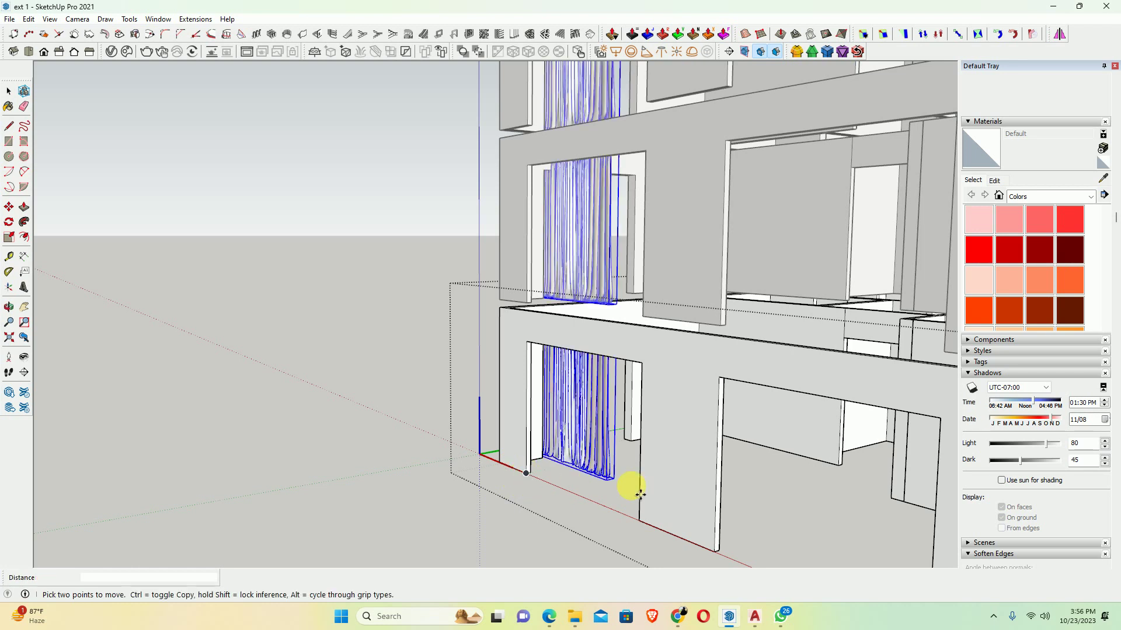
scroll(607, 485, "up", 3)
left_click(607, 496)
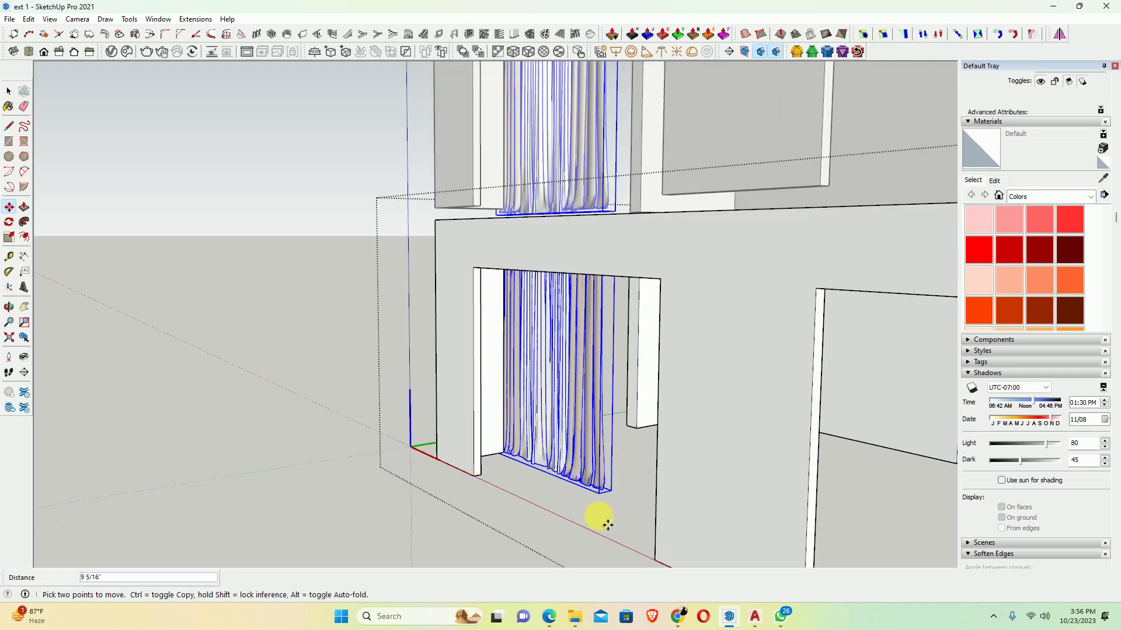
middle_click_drag(601, 518, 993, 565)
scroll(708, 456, "up", 3)
scroll(716, 455, "up", 2)
left_click(717, 455)
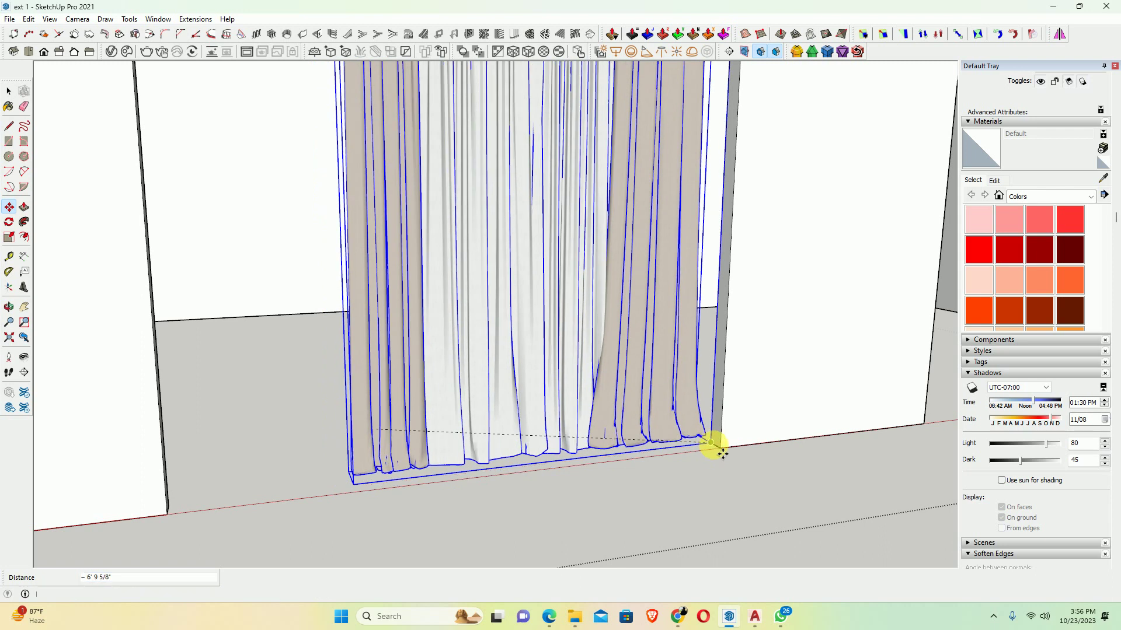
scroll(713, 445, "down", 3)
scroll(701, 538, "up", 2)
scroll(644, 480, "up", 2)
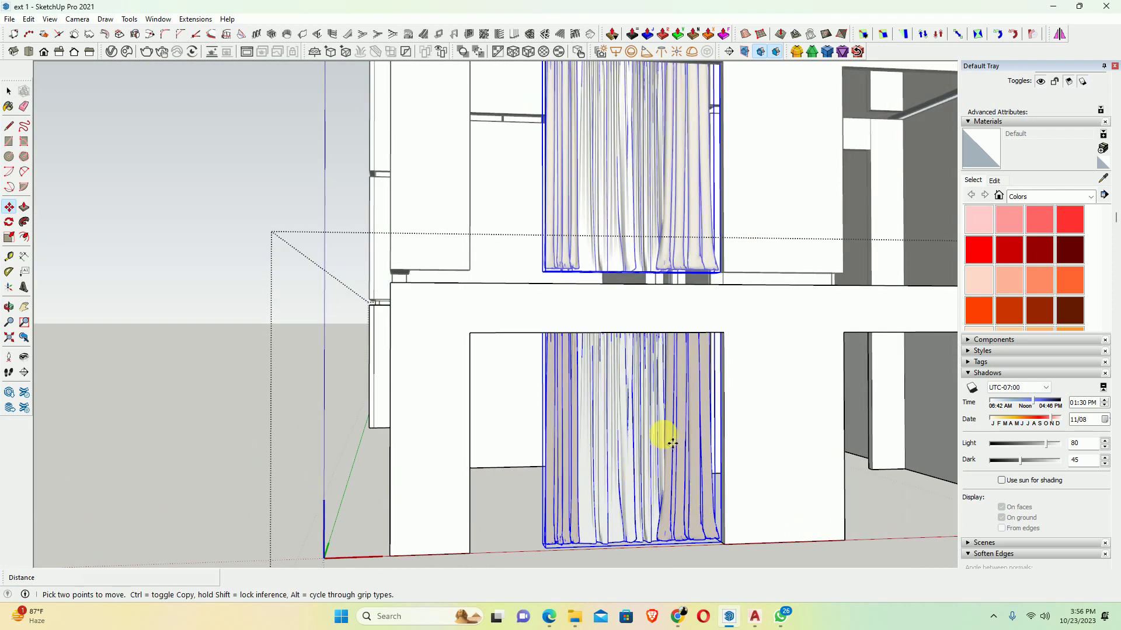
scroll(680, 325, "down", 2)
scroll(665, 350, "up", 3)
left_click(630, 339)
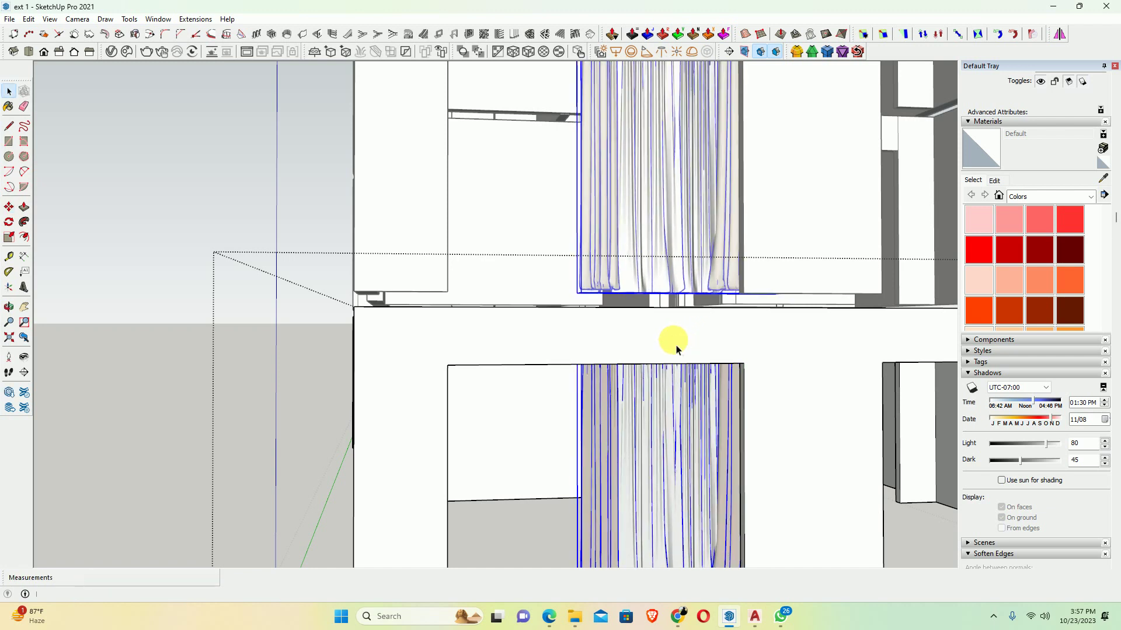
Open the nested curtain group and move its left panel to the opening's left edge
scroll(676, 349, "down", 5)
double_click(648, 446)
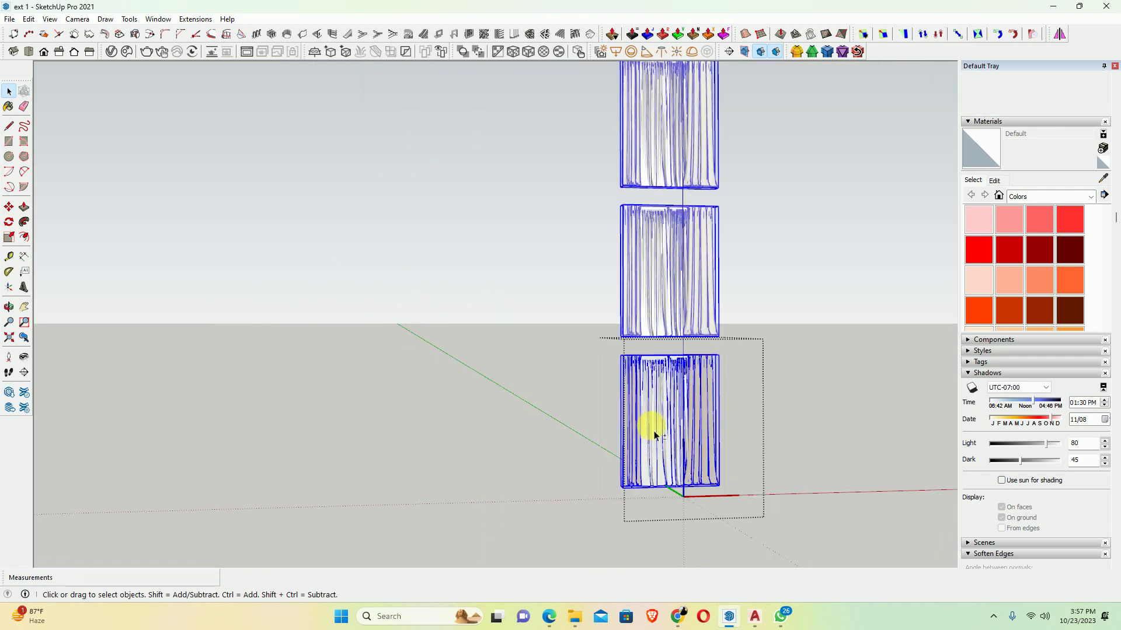
double_click(655, 433)
left_click(656, 433)
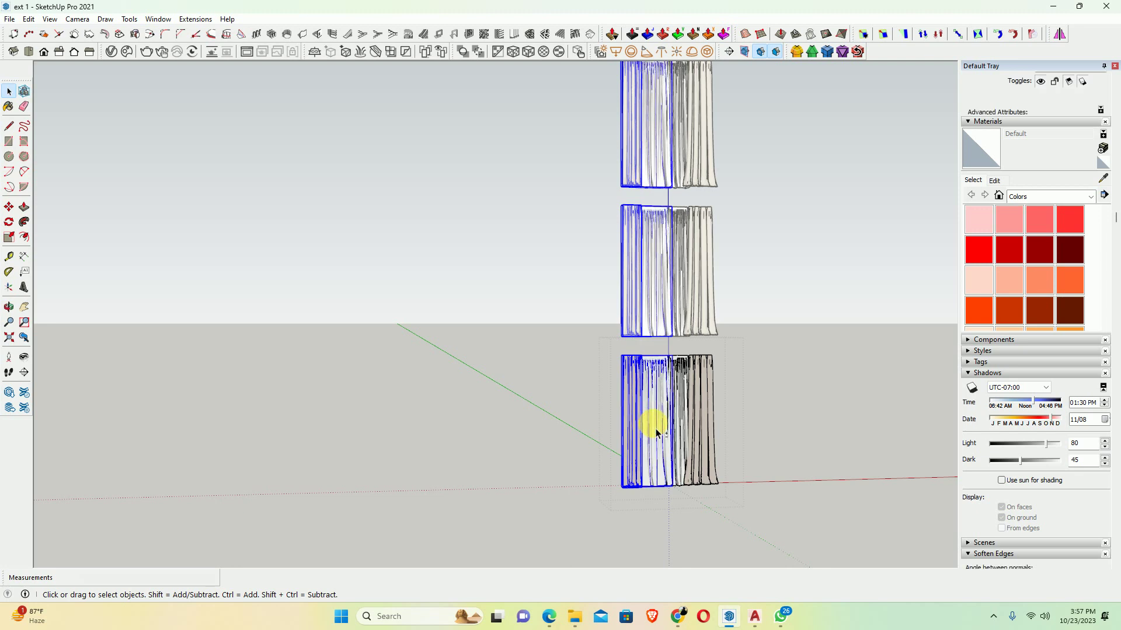
key("m")
left_click(646, 534)
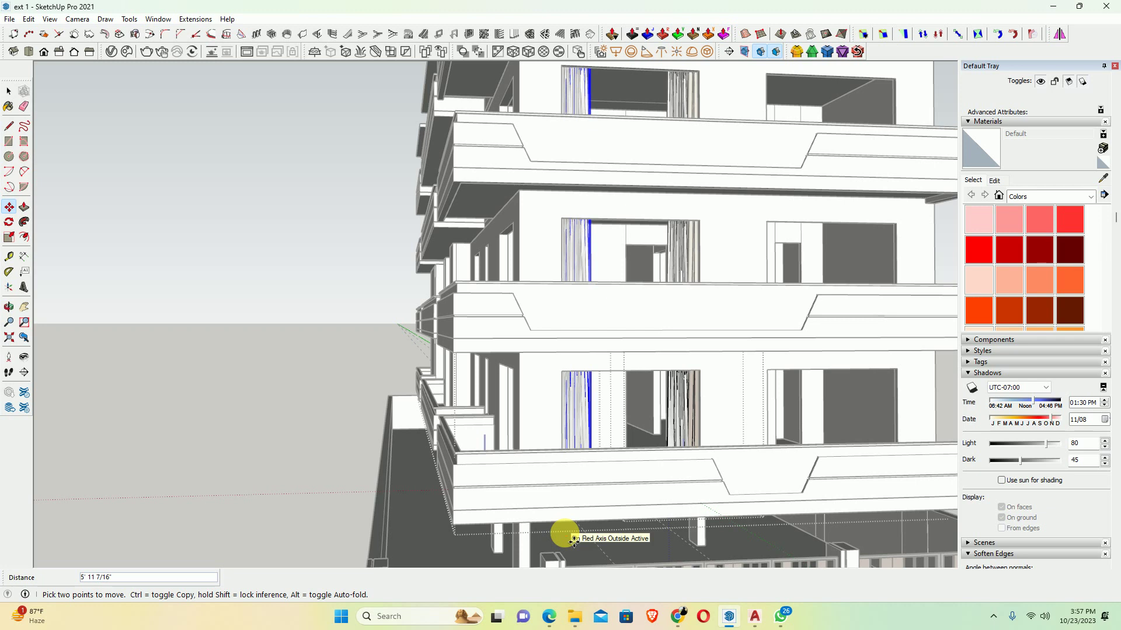
left_click(573, 541)
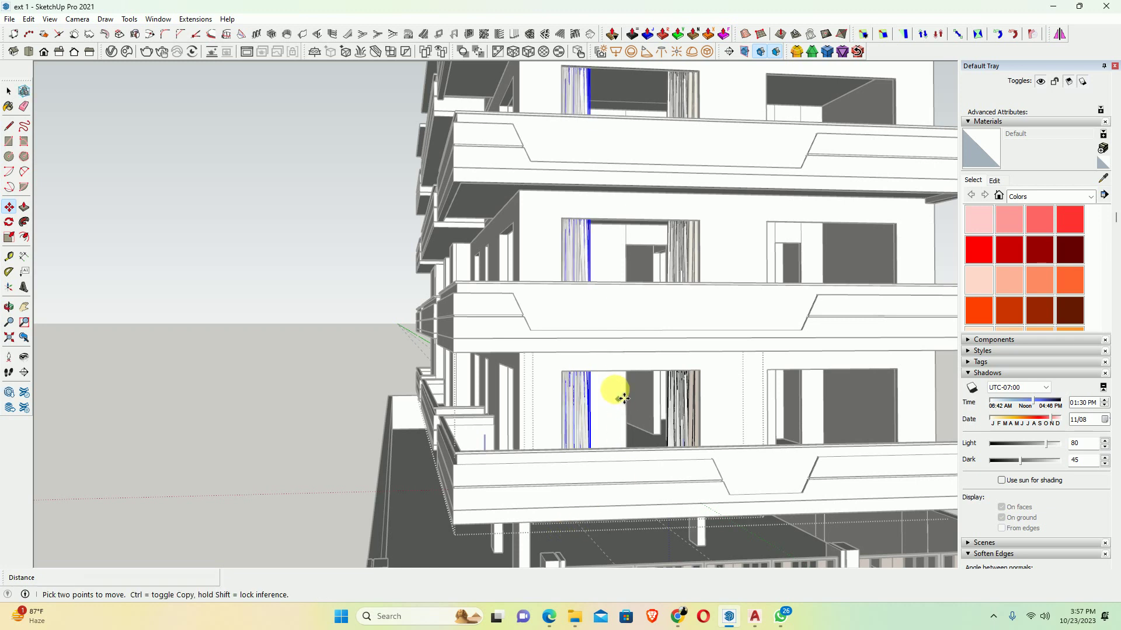
scroll(608, 388, "up", 5)
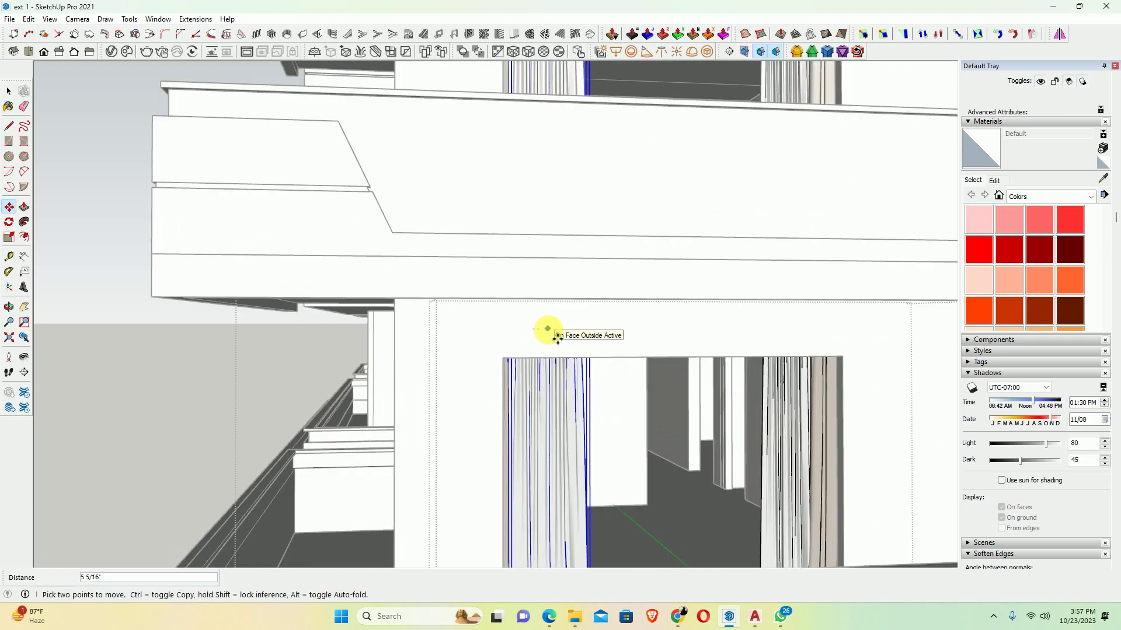
key("ctrl+z")
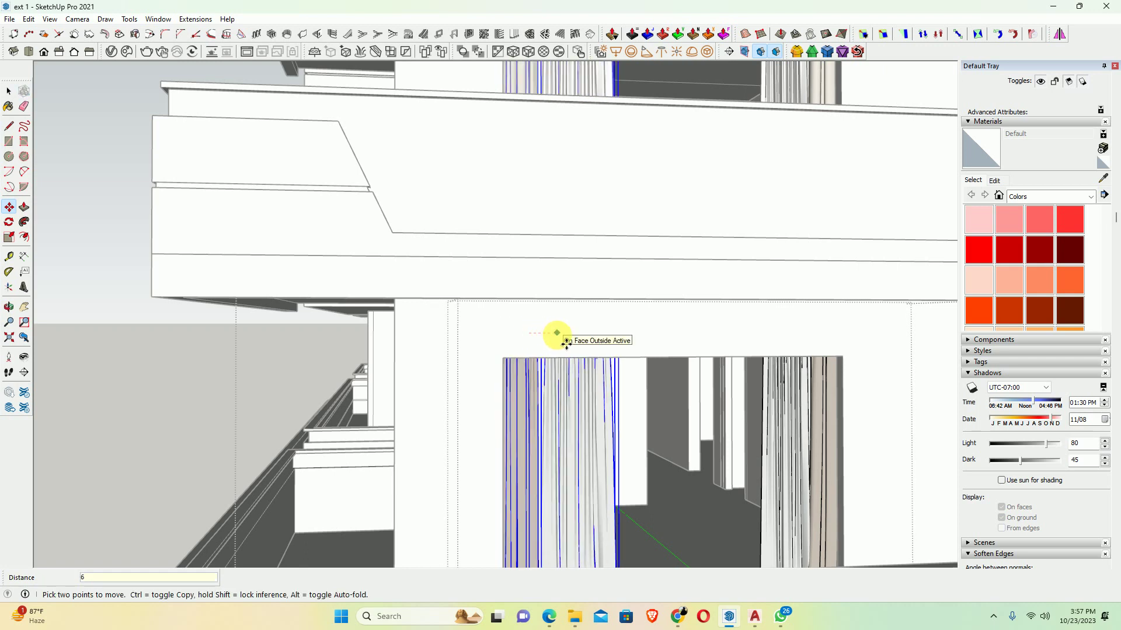
scroll(565, 345, "down", 2)
mouse_move(565, 383)
middle_mouse_down()
mouse_move(555, 456)
mouse_move(725, 393)
mouse_move(670, 380)
mouse_move(668, 354)
mouse_move(601, 380)
mouse_move(788, 421)
mouse_move(776, 403)
middle_mouse_up()
scroll(667, 354, "down", 3)
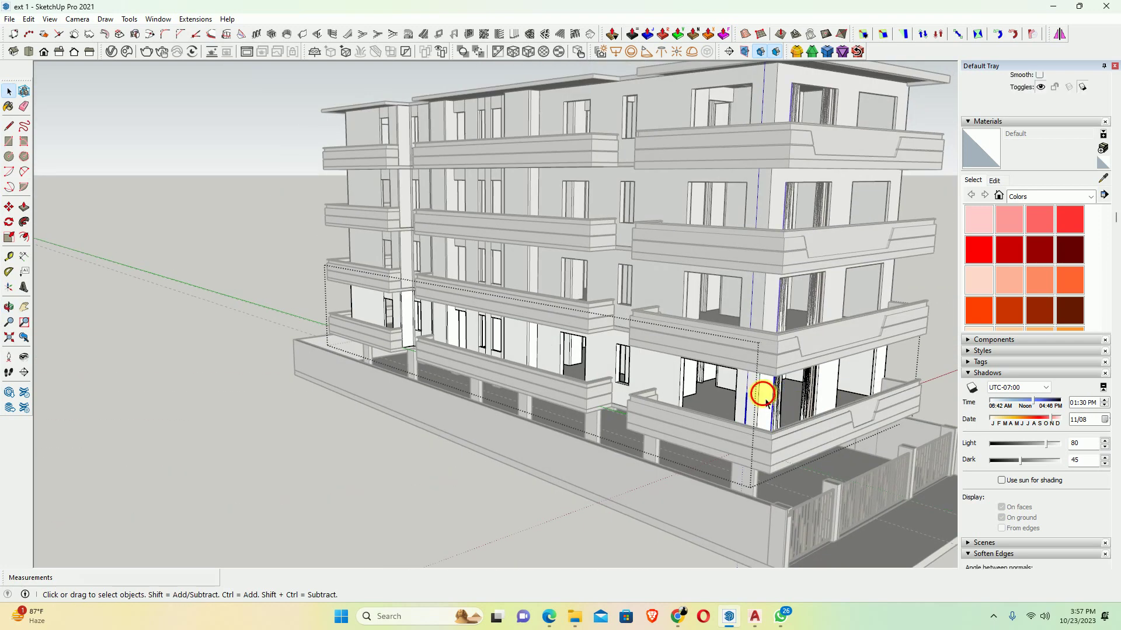
Try copying the curtains along the red axis, then cancel the copy
scroll(764, 402, "up", 2)
scroll(764, 401, "up", 2)
scroll(762, 401, "up", 2)
scroll(762, 403, "up", 2)
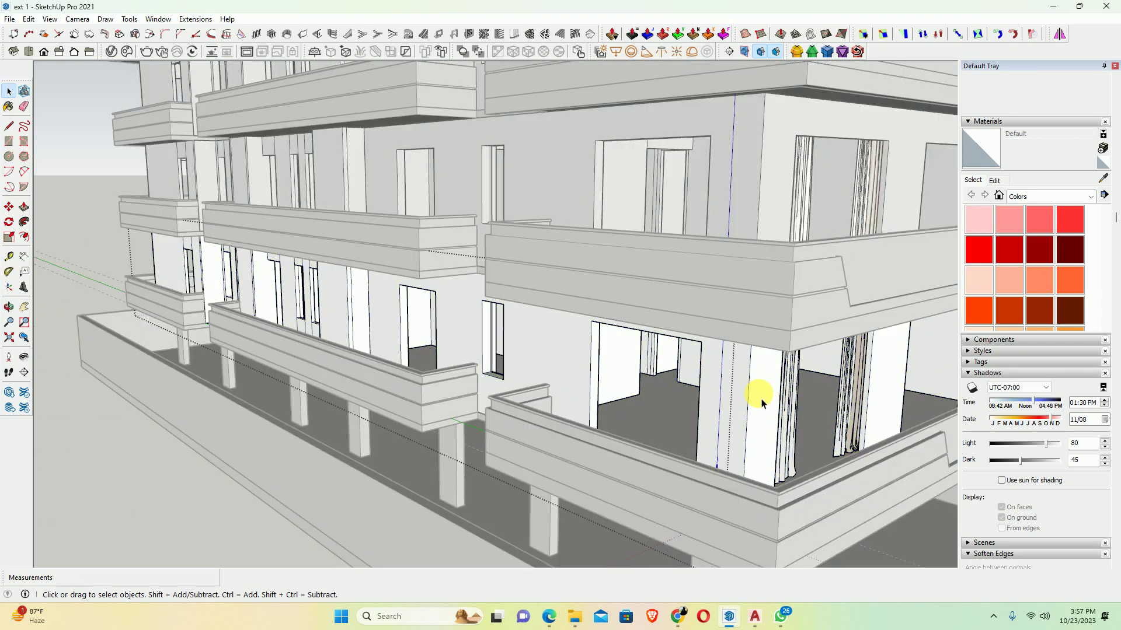
middle_click_drag(761, 403, 530, 339, "shift")
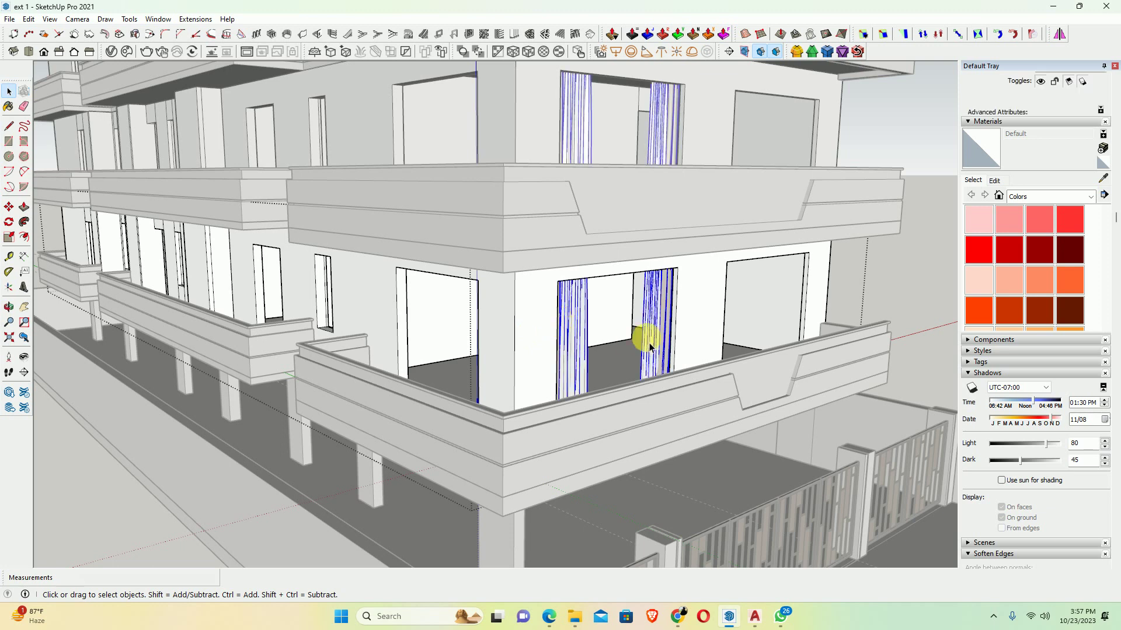
mouse_move(650, 346)
middle_mouse_down()
mouse_move(560, 343)
mouse_move(478, 365)
middle_mouse_up()
scroll(587, 278, "up", 3)
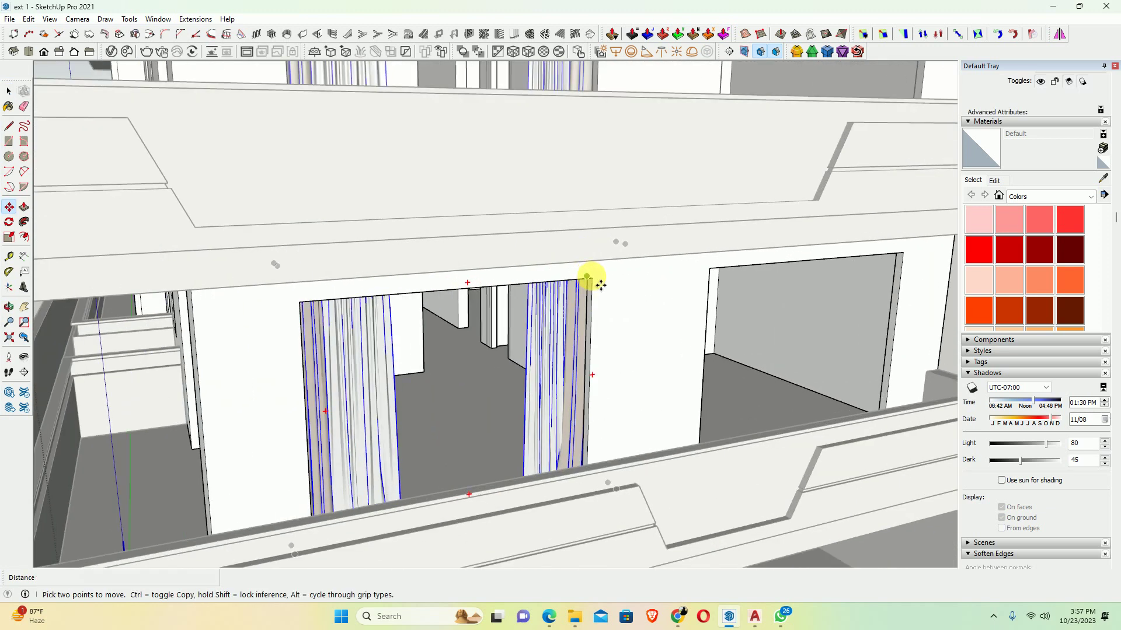
left_click(591, 280)
middle_click_drag(646, 280, 568, 295)
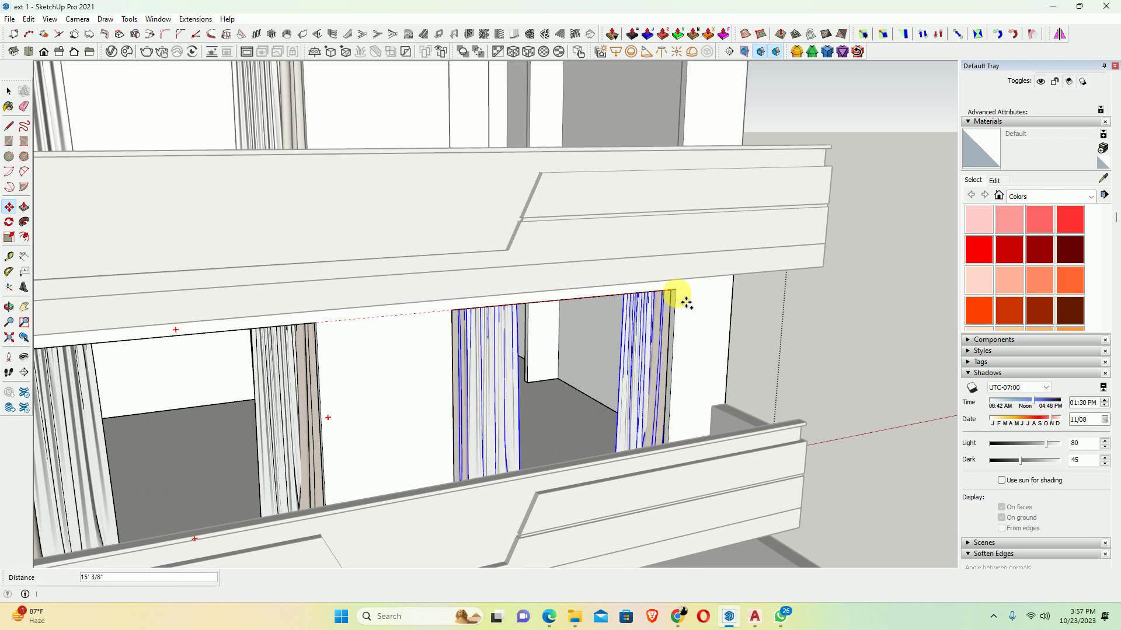
key("space")
scroll(686, 303, "down", 3)
mouse_move(638, 300)
middle_mouse_down()
mouse_move(471, 350)
mouse_move(718, 333)
mouse_move(612, 371)
mouse_move(581, 363)
middle_mouse_up()
Rotate the curtain set 90°
scroll(594, 363, "up", 2)
scroll(631, 356, "up", 2)
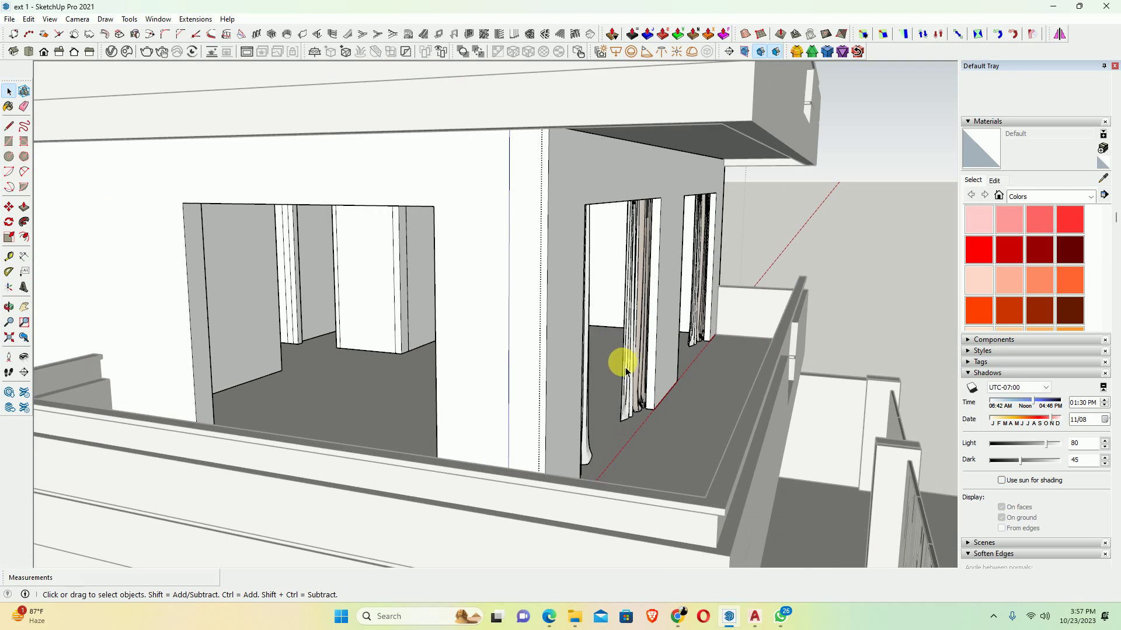
scroll(626, 371, "down", 3)
middle_click_drag(533, 445, 603, 283)
scroll(507, 412, "up", 3)
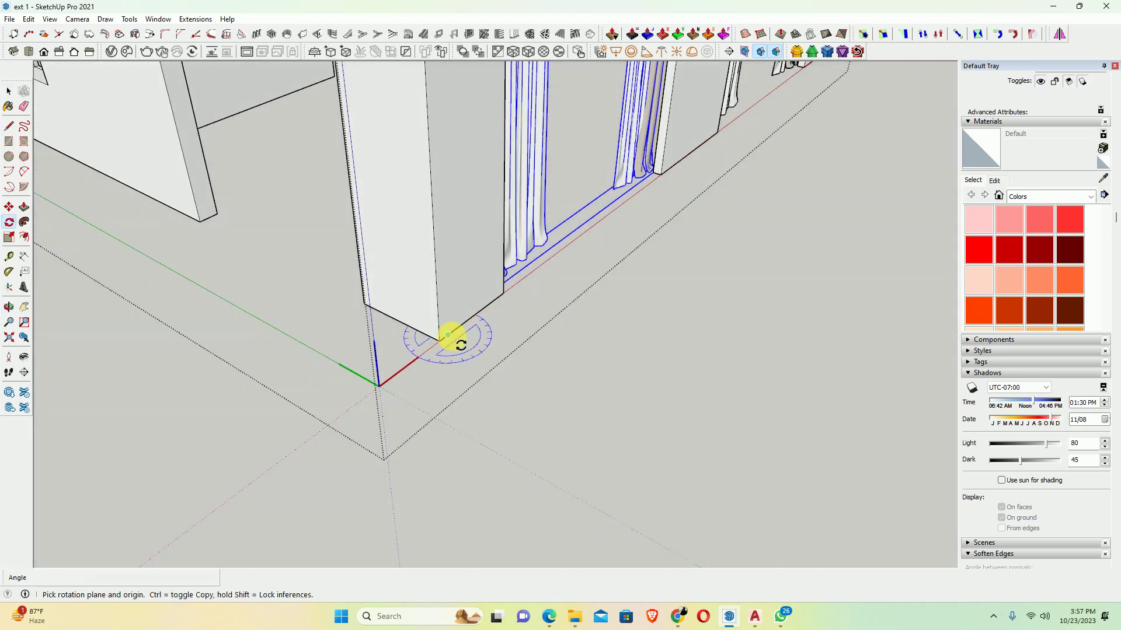
left_click(499, 314)
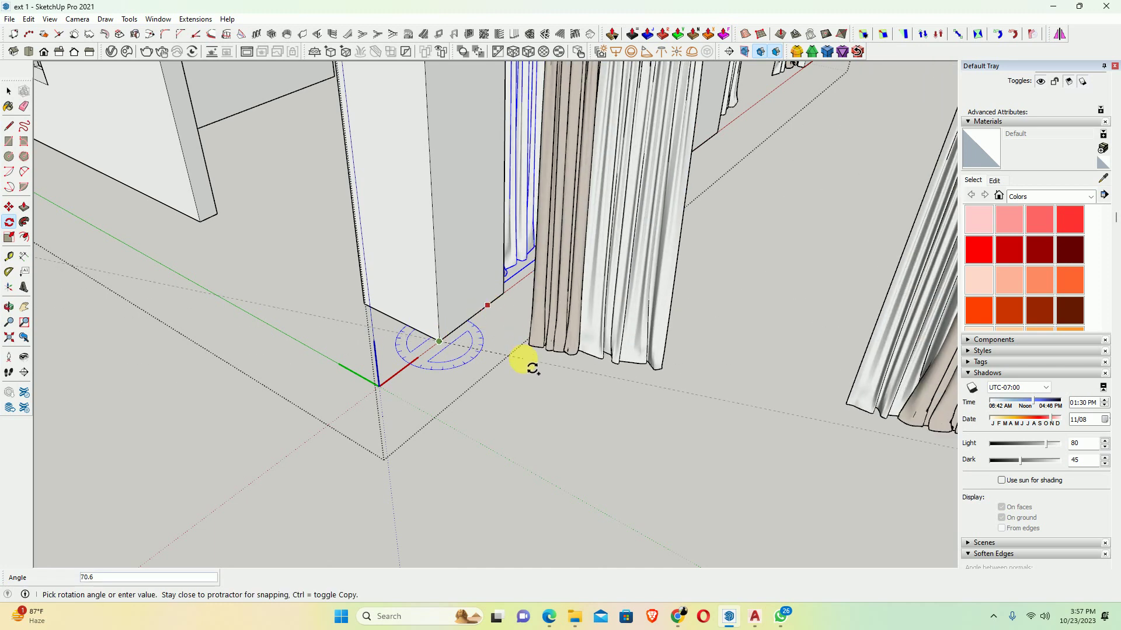
type("0")
key("Return")
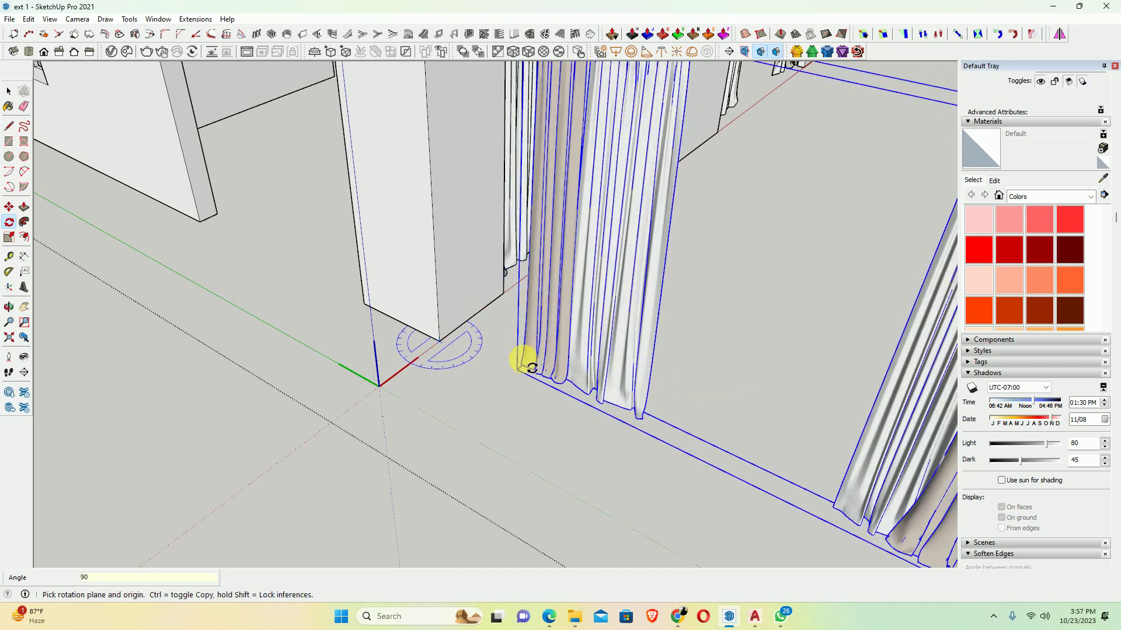
scroll(544, 366, "down", 5)
middle_click_drag(709, 400, 671, 358)
Move the rotated curtains to the building corner
key("m")
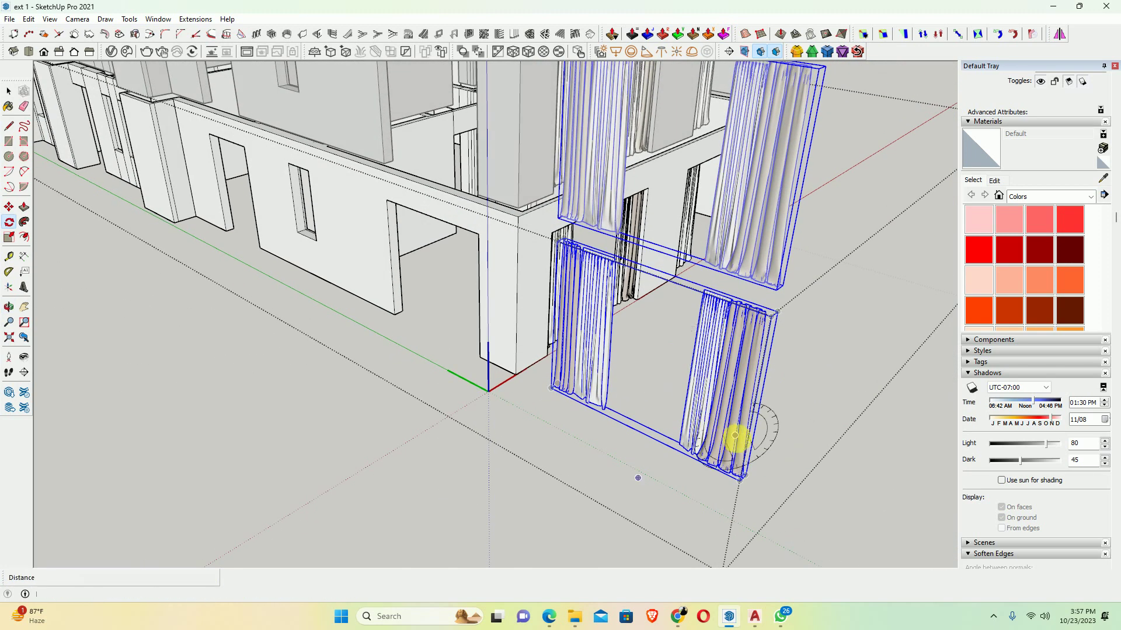
left_click(750, 489)
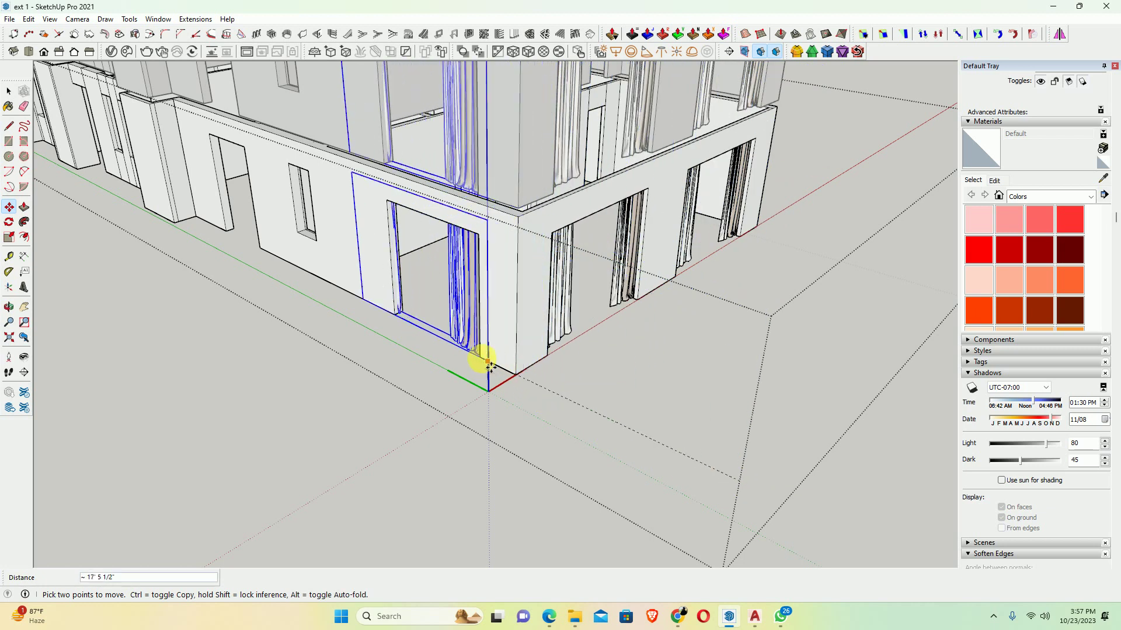
left_click(459, 359)
scroll(450, 358, "up", 3)
mouse_move(450, 358)
middle_mouse_down()
mouse_move(612, 403)
mouse_move(582, 333)
mouse_move(427, 297)
mouse_move(463, 388)
mouse_move(435, 256)
middle_mouse_up()
Shift the curtains 12 inches along the green axis
scroll(522, 355, "up", 2)
scroll(512, 355, "down", 2)
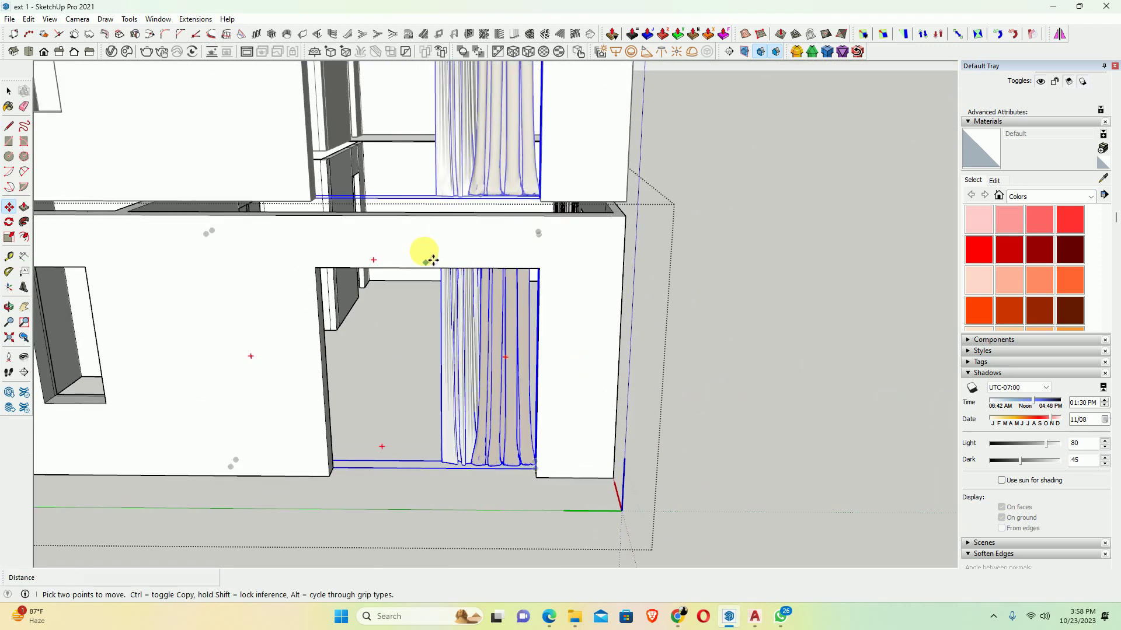
left_click(434, 257)
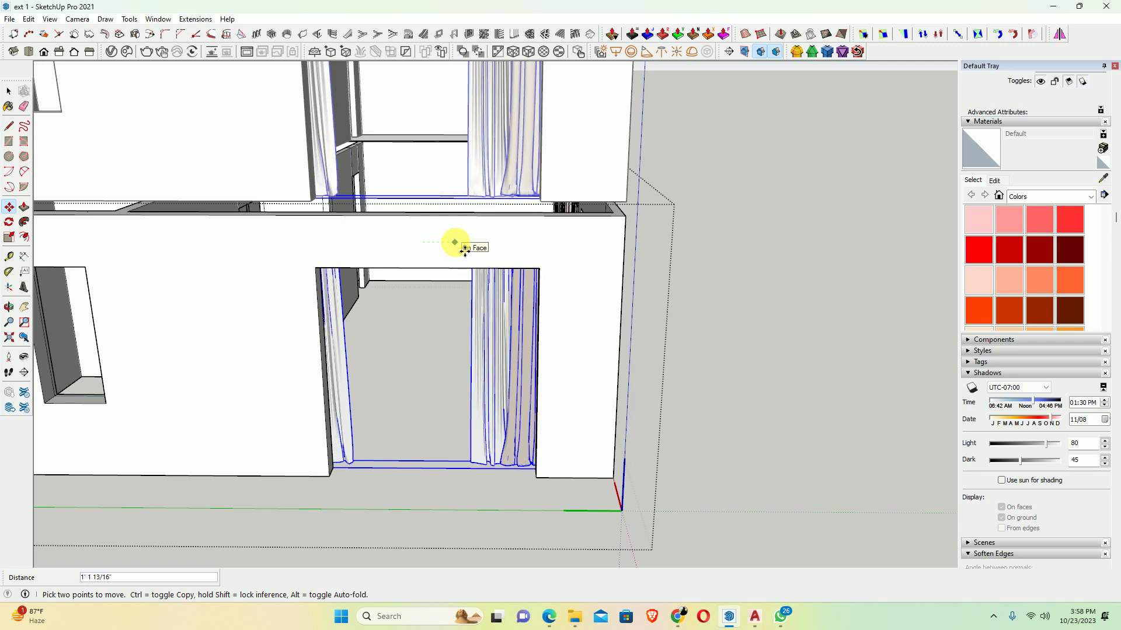
key("Return")
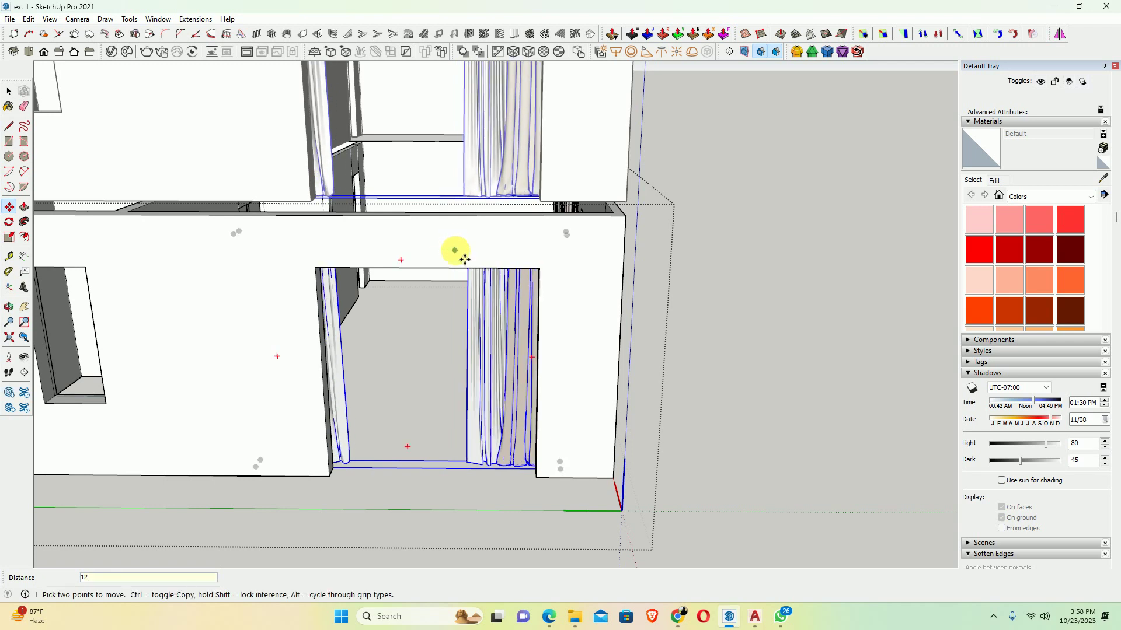
key("space")
Make the ground-floor curtain component and its inner pieces unique
right_click(334, 342)
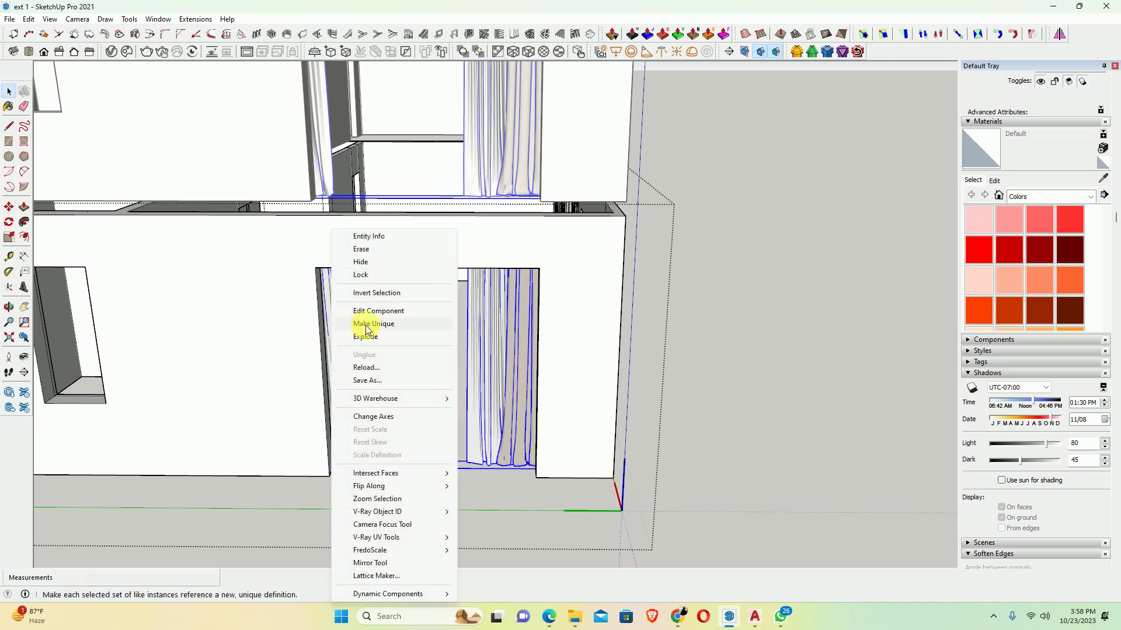
left_click(374, 325)
double_click(336, 339)
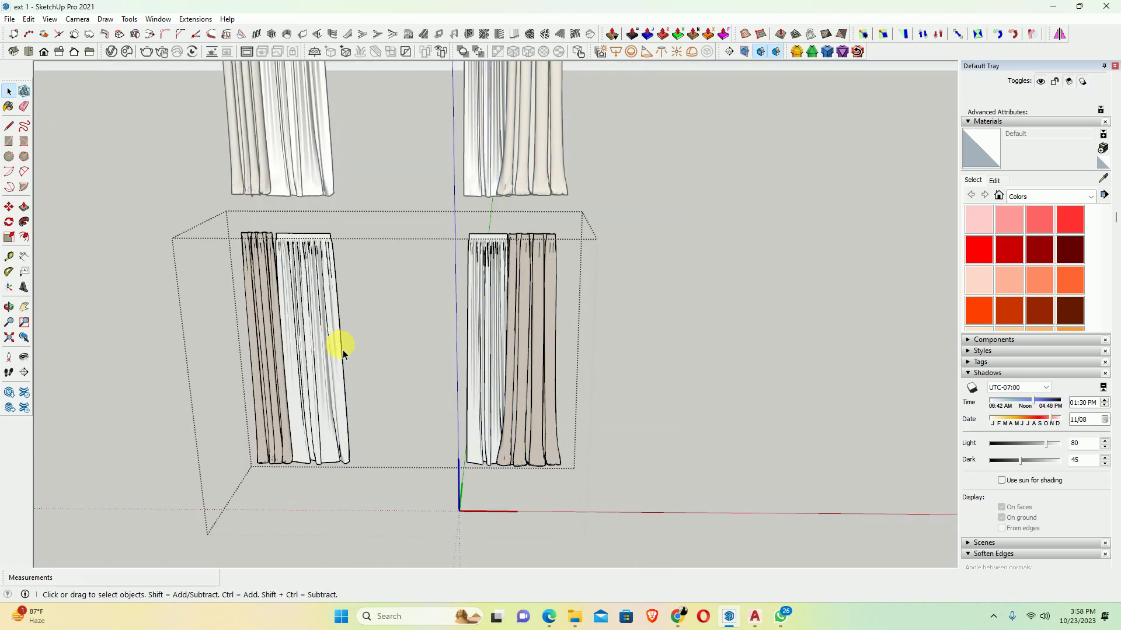
key("ctrl+a")
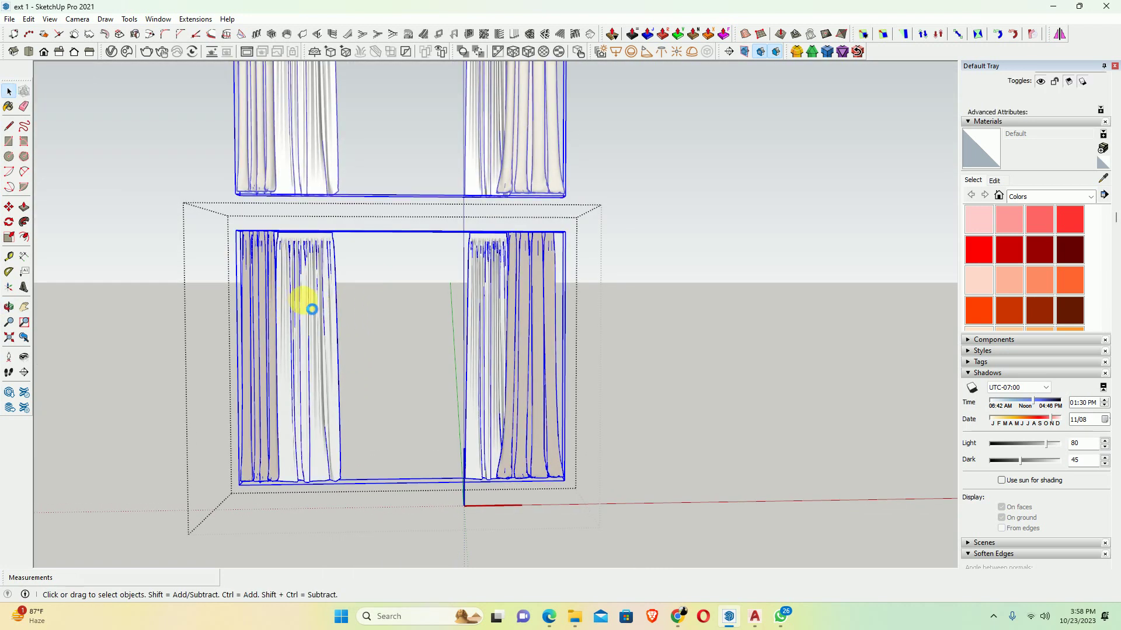
right_click(304, 302)
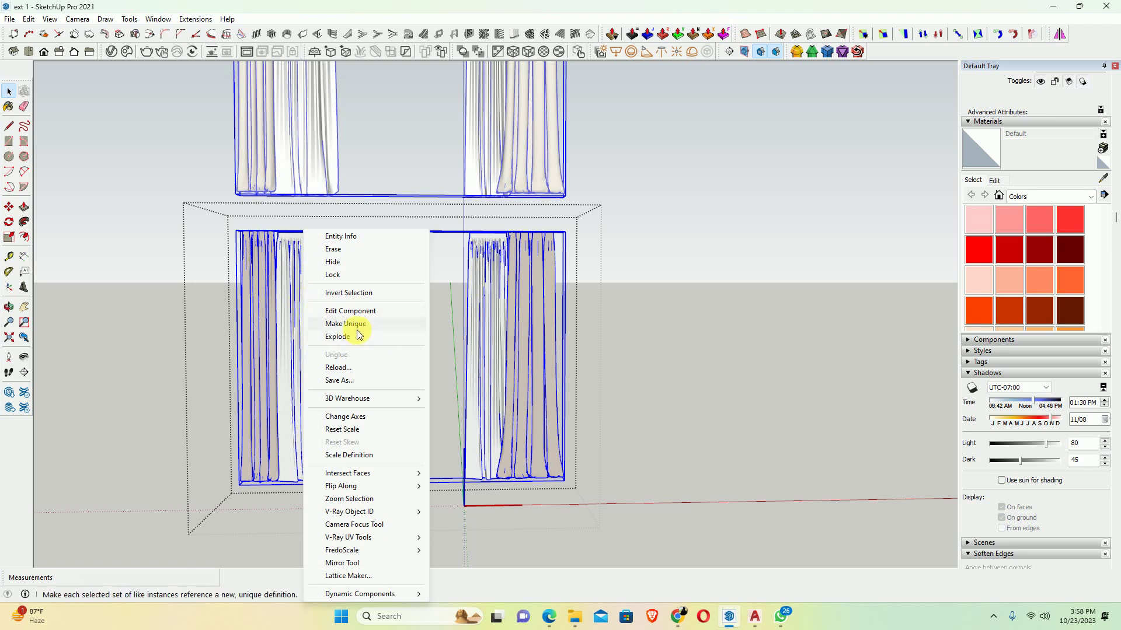
left_click(358, 324)
Delete the tan curtain panels, undo the last deletion, and exit the component
left_click(294, 302)
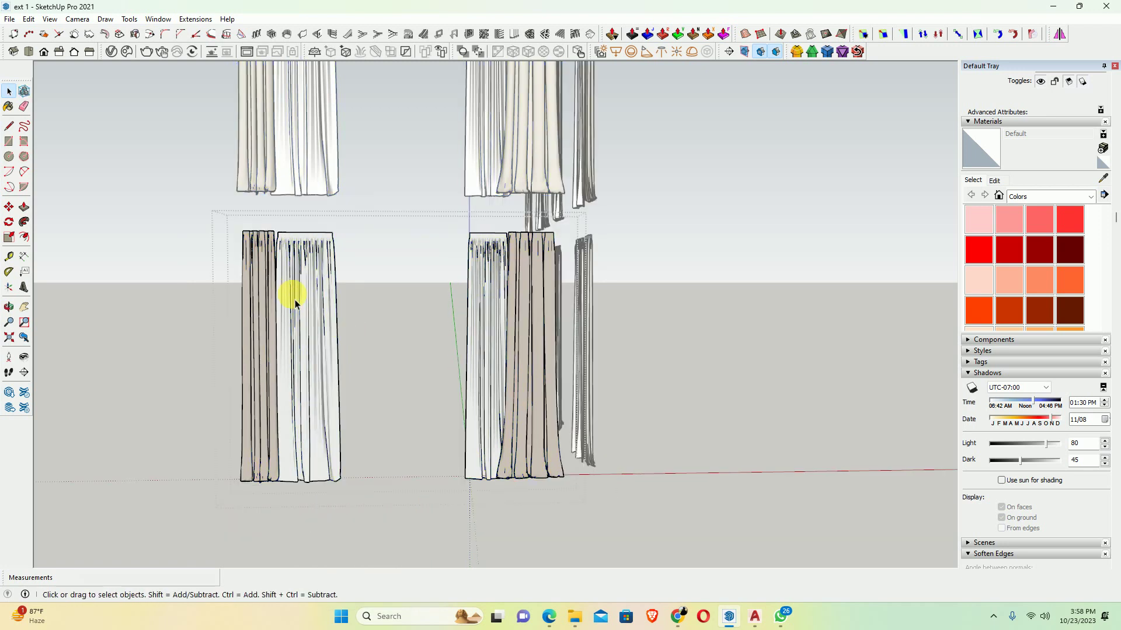
left_click(264, 294)
key("Delete")
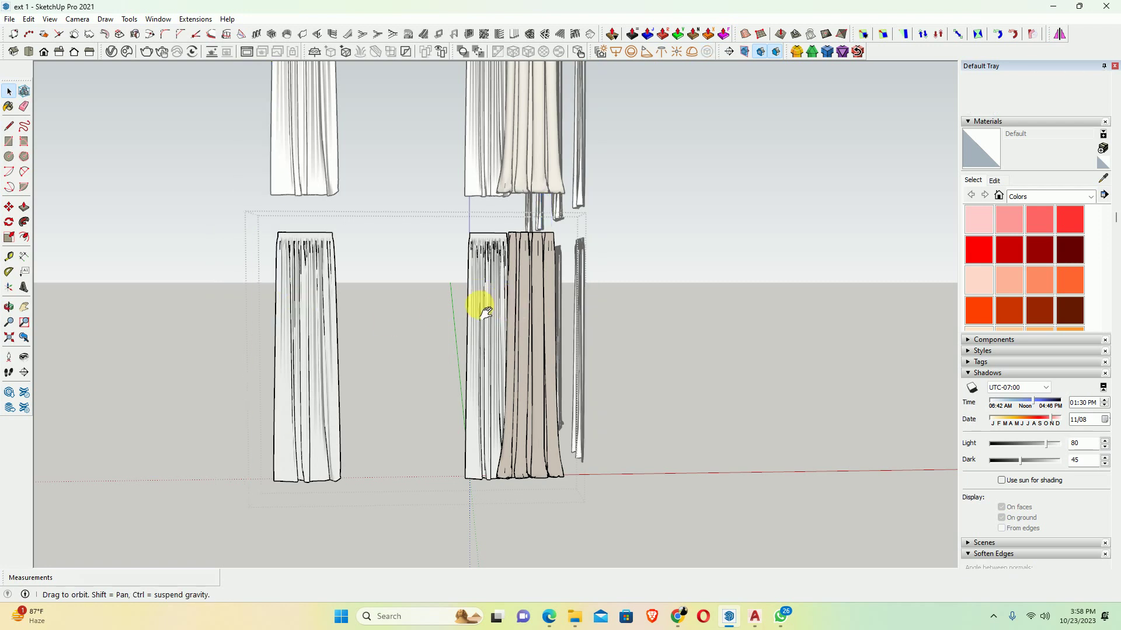
middle_click_drag(518, 315, 414, 324, "shift")
left_click(500, 321)
key("Delete")
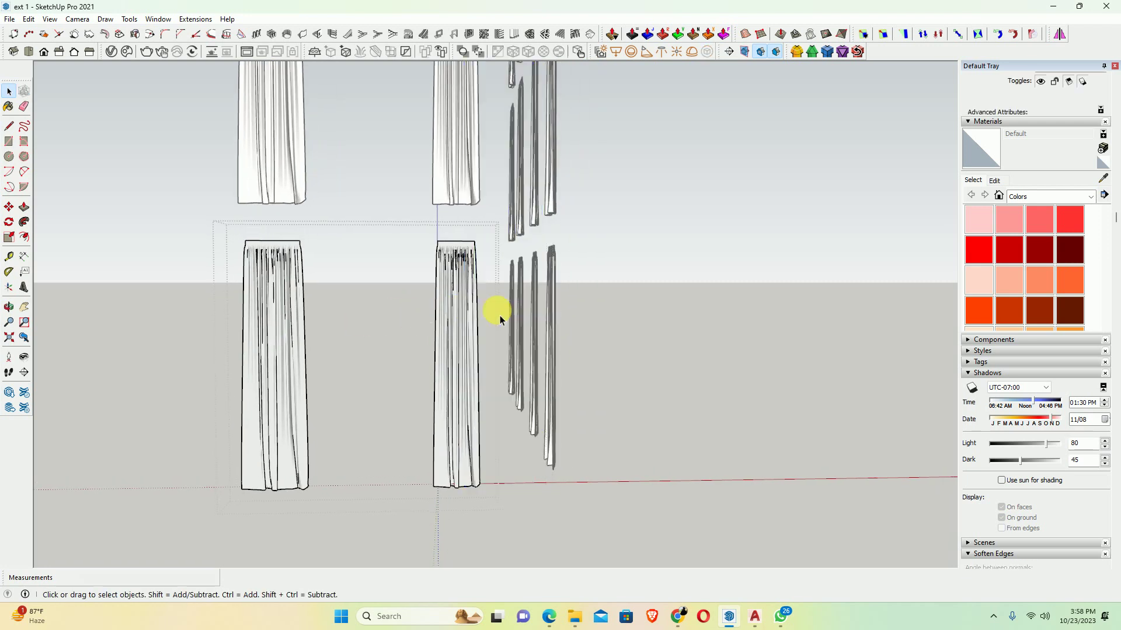
left_click(302, 337)
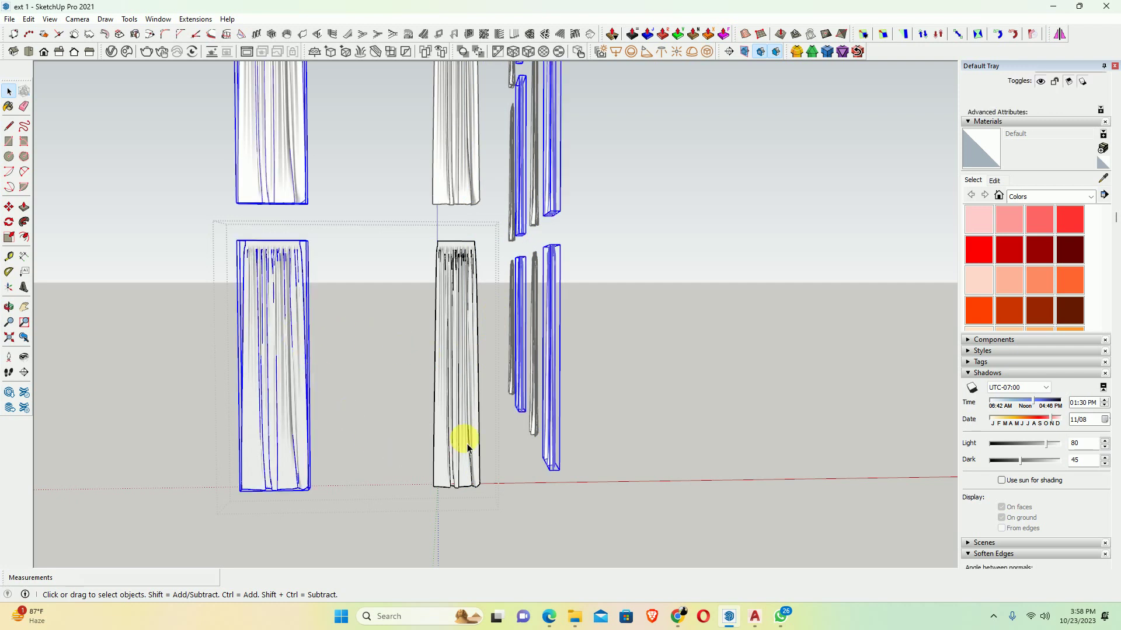
key("ctrl+z")
key("ctrl+z")
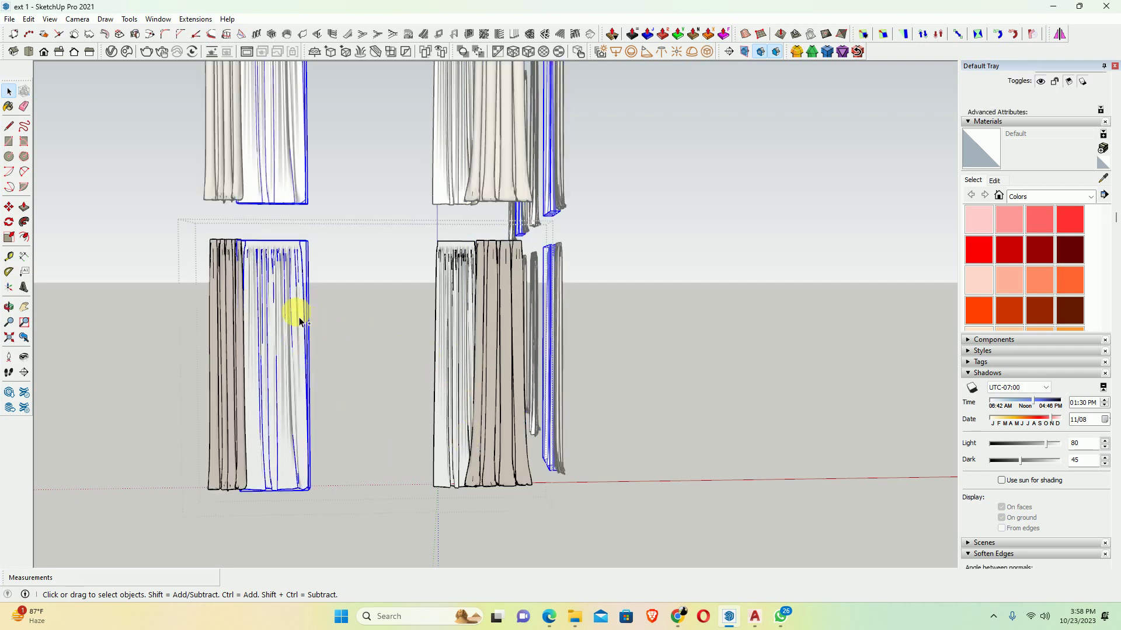
key("Escape")
Make the curtain group unique, edit it, and select the right white curtain
right_click(263, 303)
left_click(315, 324)
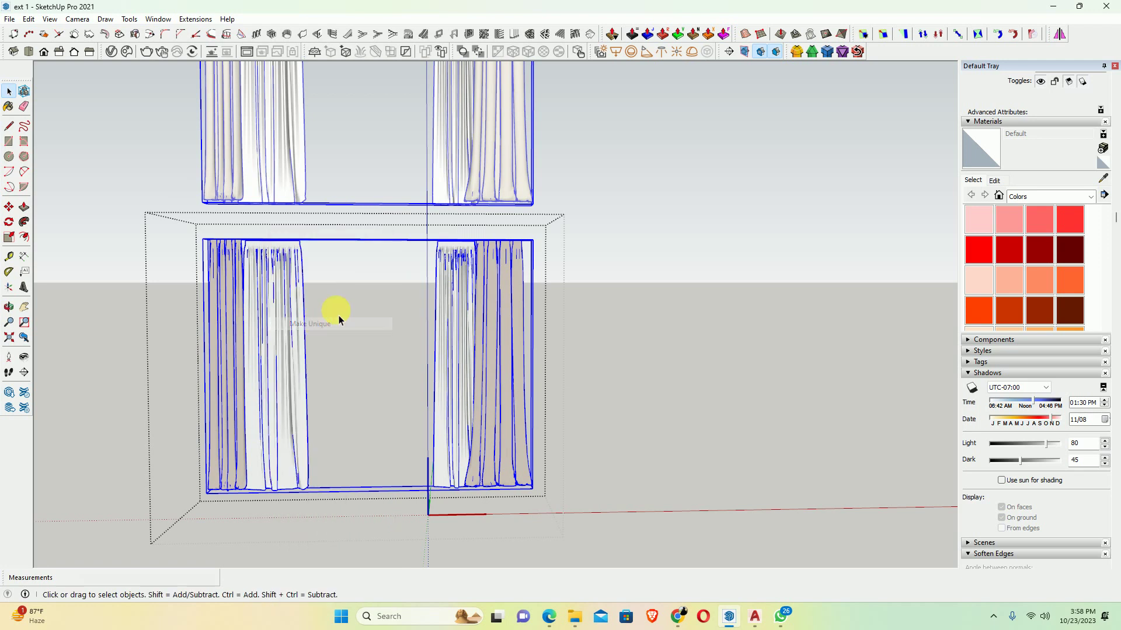
middle_click_drag(339, 318, 294, 354)
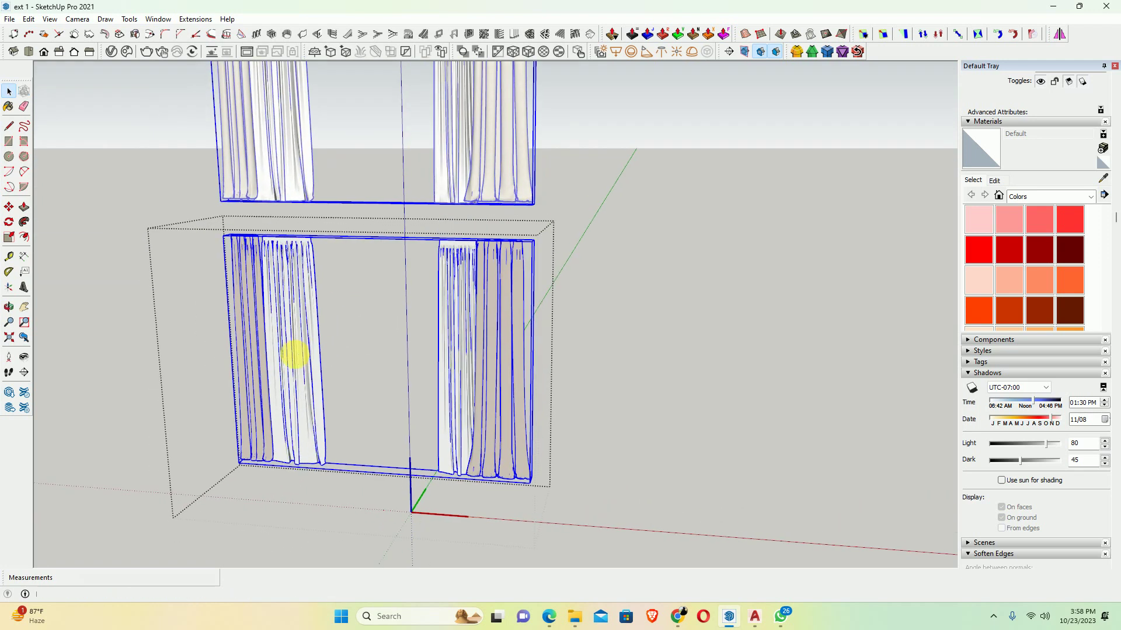
double_click(257, 327)
left_click(243, 305)
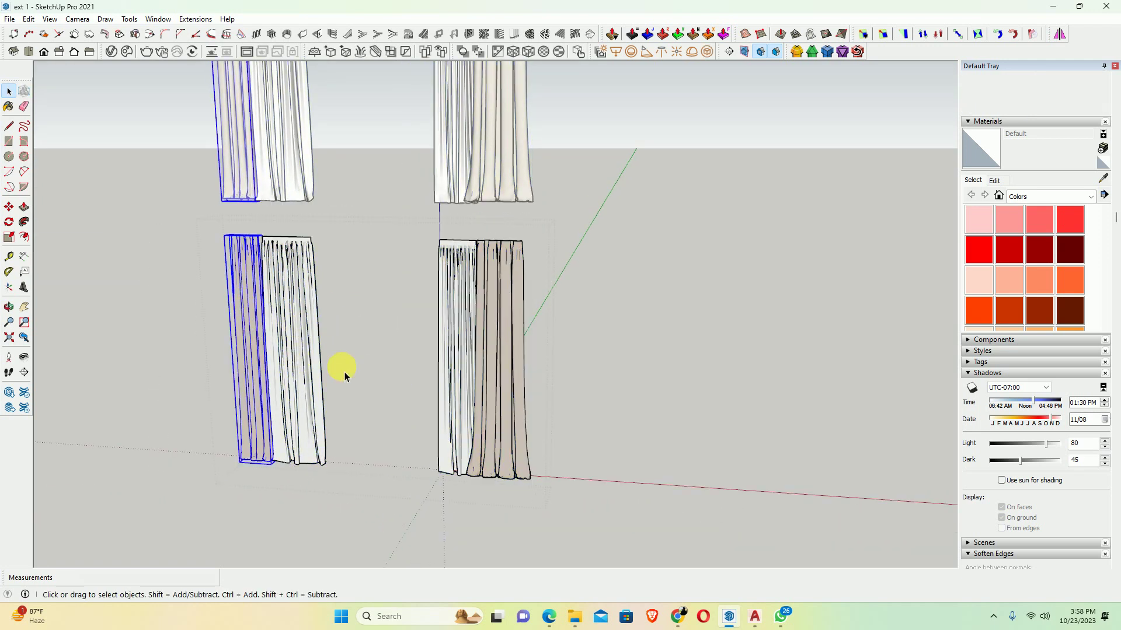
left_click(496, 337, "shift")
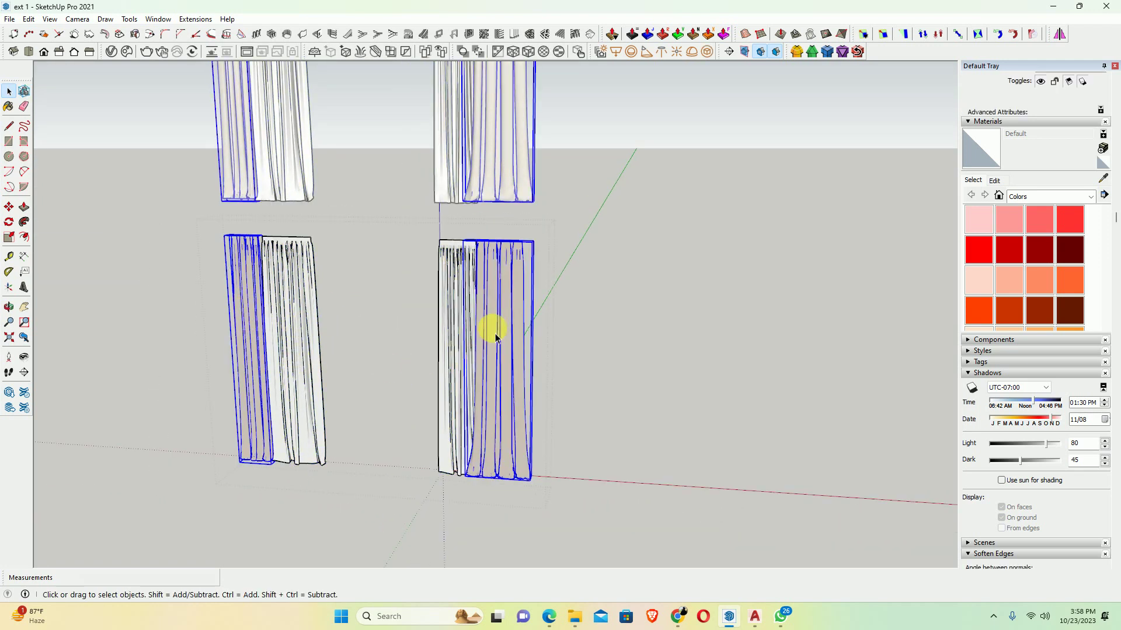
left_click(460, 370)
middle_click_drag(475, 376, 510, 371)
Move the right white curtain left beside the left one and close the group
key("m")
left_click(495, 432)
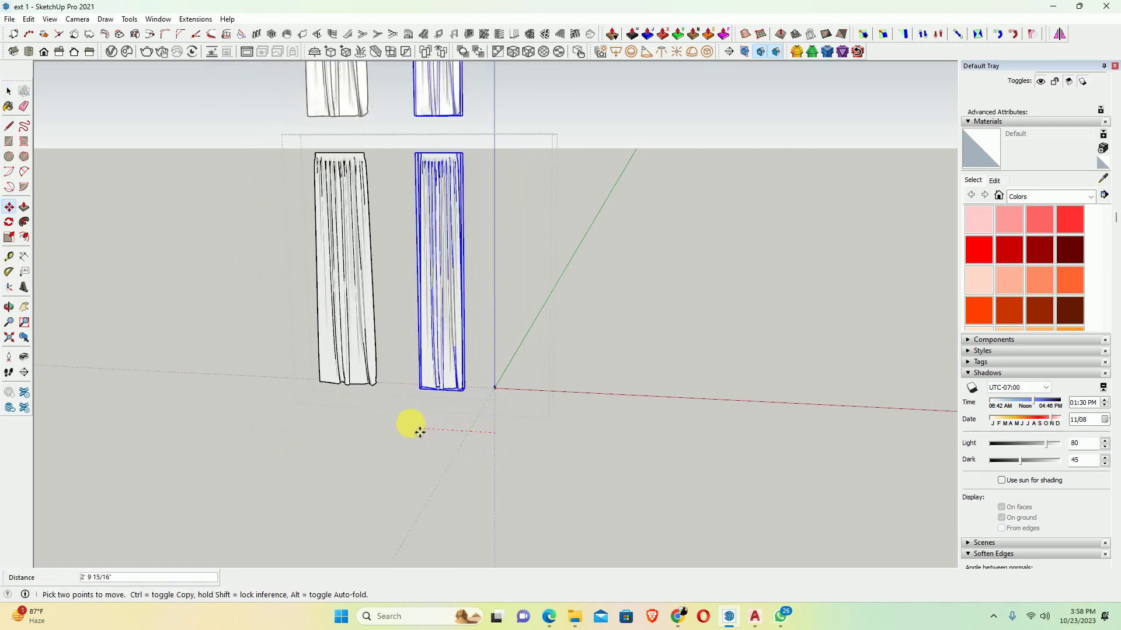
left_click(365, 431)
key("space")
left_click(497, 339)
key("Escape")
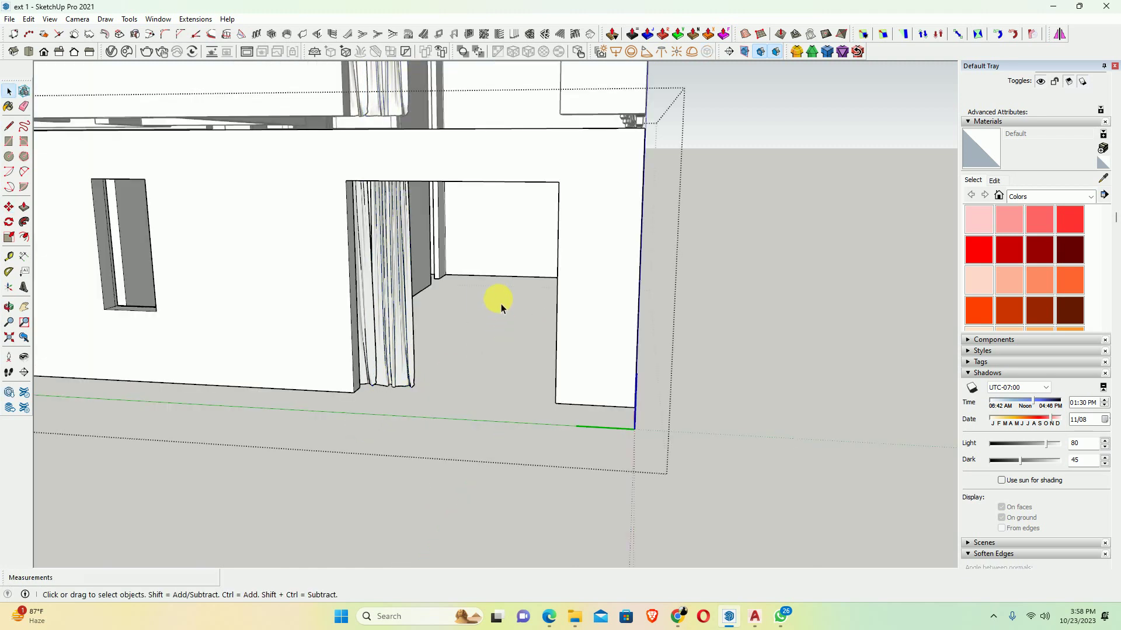
Orbit to an exterior view and select the ground-floor wall group
scroll(496, 298, "down", 5)
mouse_move(446, 261)
middle_mouse_down()
mouse_move(230, 250)
mouse_move(324, 251)
mouse_move(282, 220)
middle_mouse_up()
scroll(342, 280, "down", 3)
left_click(301, 230)
middle_click_drag(335, 237, 11, 4)
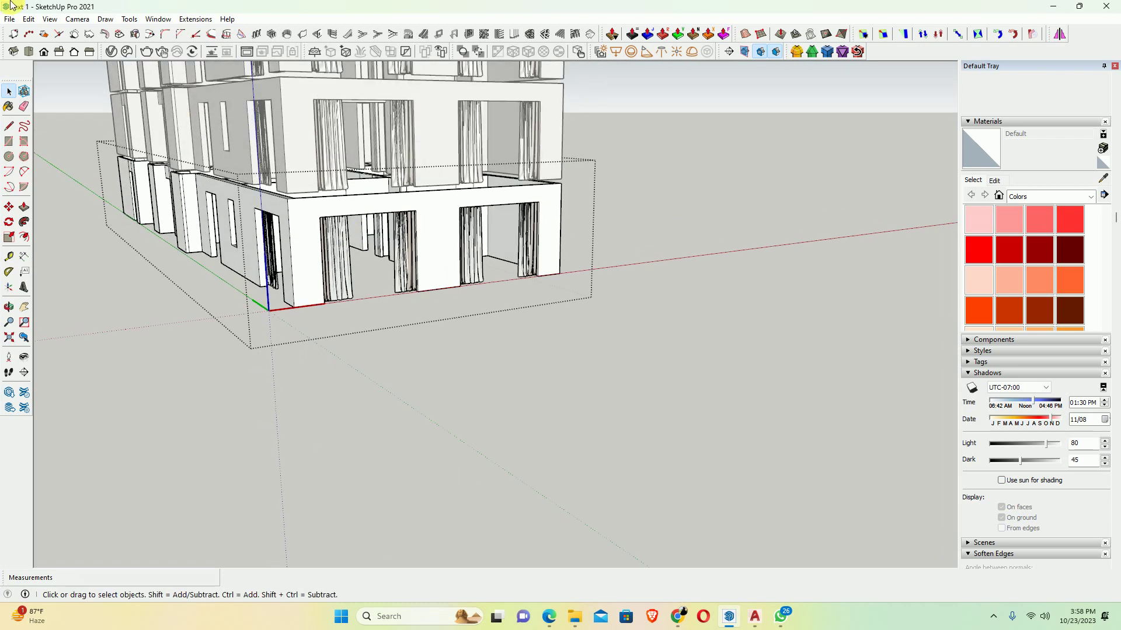
Unhide all hidden geometry and zoom in on the revealed balconies
left_click(29, 19)
mouse_move(53, 202)
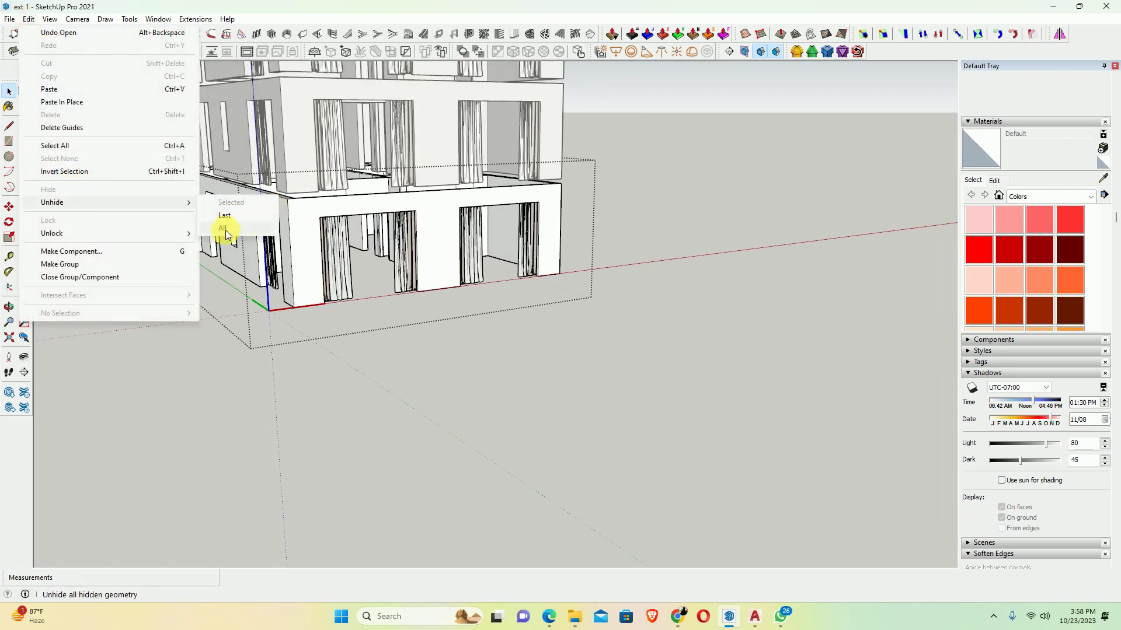
left_click(224, 227)
mouse_move(424, 266)
middle_mouse_down()
mouse_move(368, 213)
mouse_move(440, 225)
mouse_move(446, 376)
mouse_move(479, 295)
middle_mouse_up()
scroll(486, 358, "up", 3)
scroll(486, 358, "up", 2)
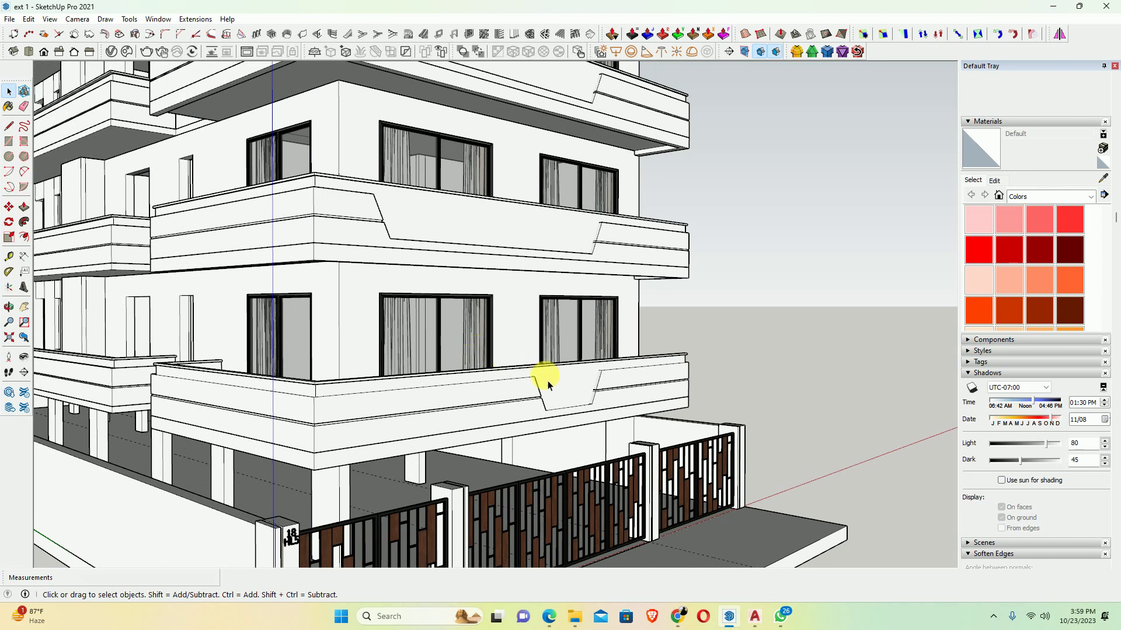
scroll(545, 383, "up", 2)
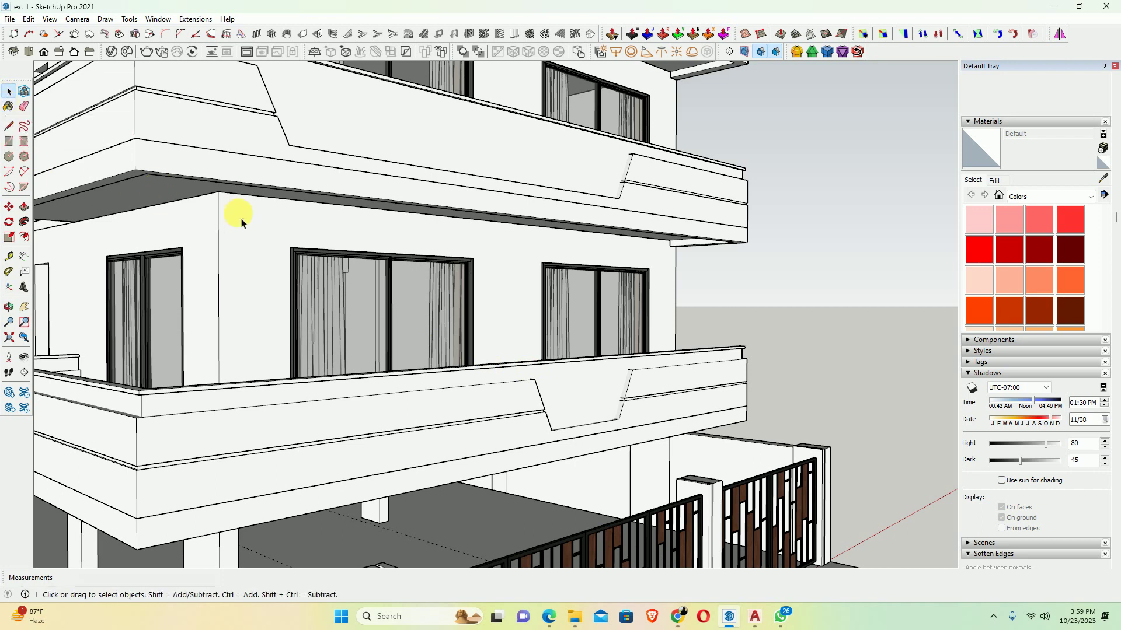
key("b")
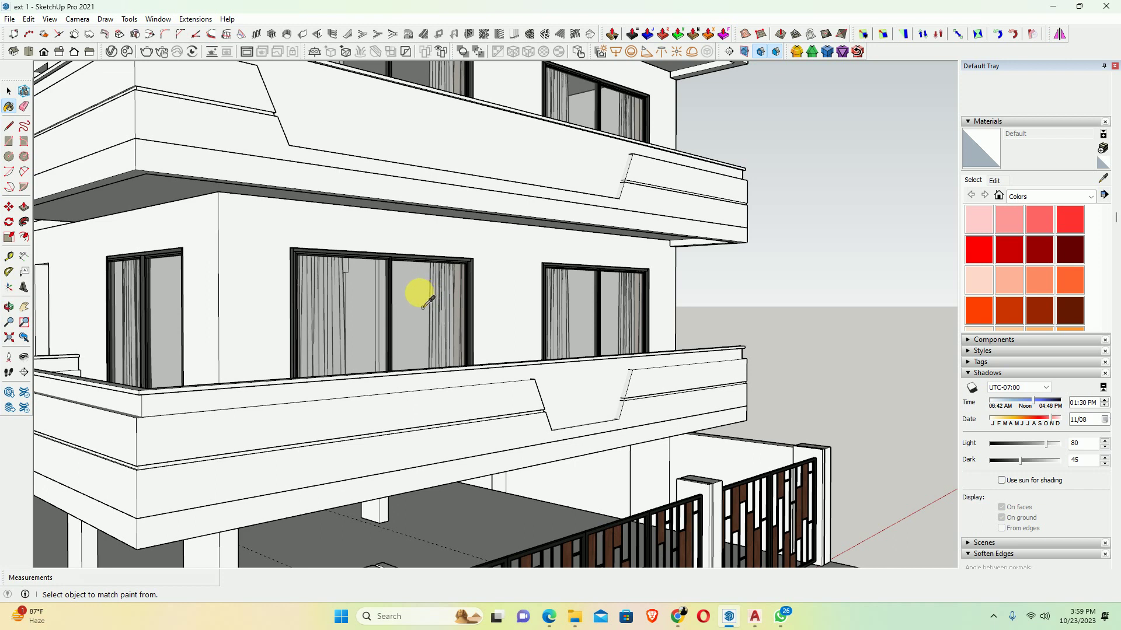
Paint the balcony parapet panels with the sampled Translucent Glass Gray material
left_click(411, 304, "alt")
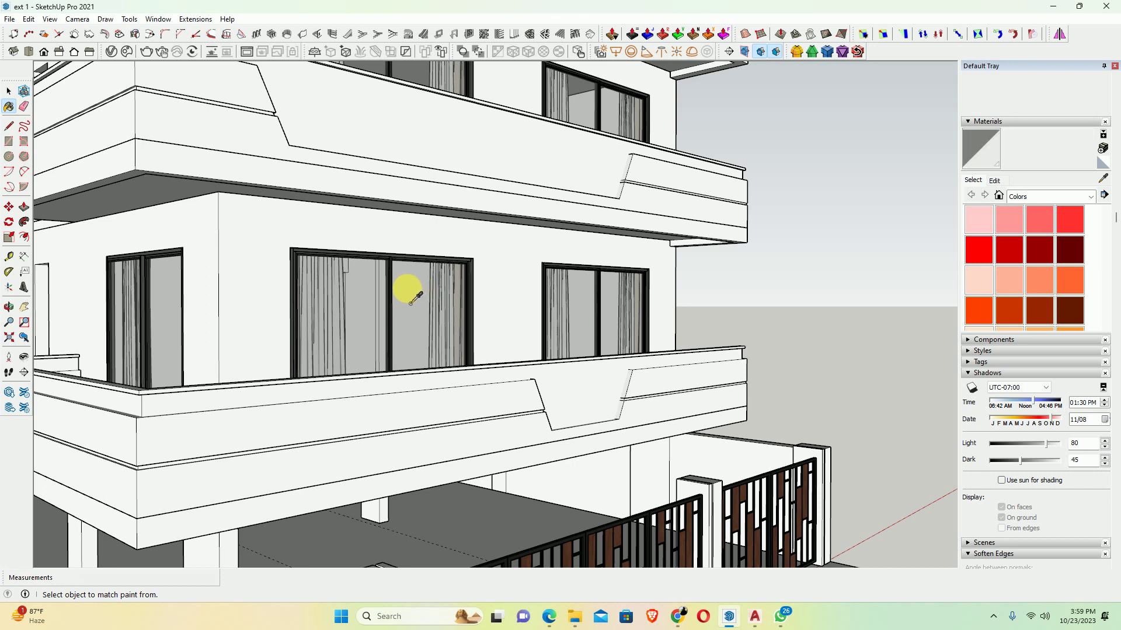
key("space")
double_click(578, 396)
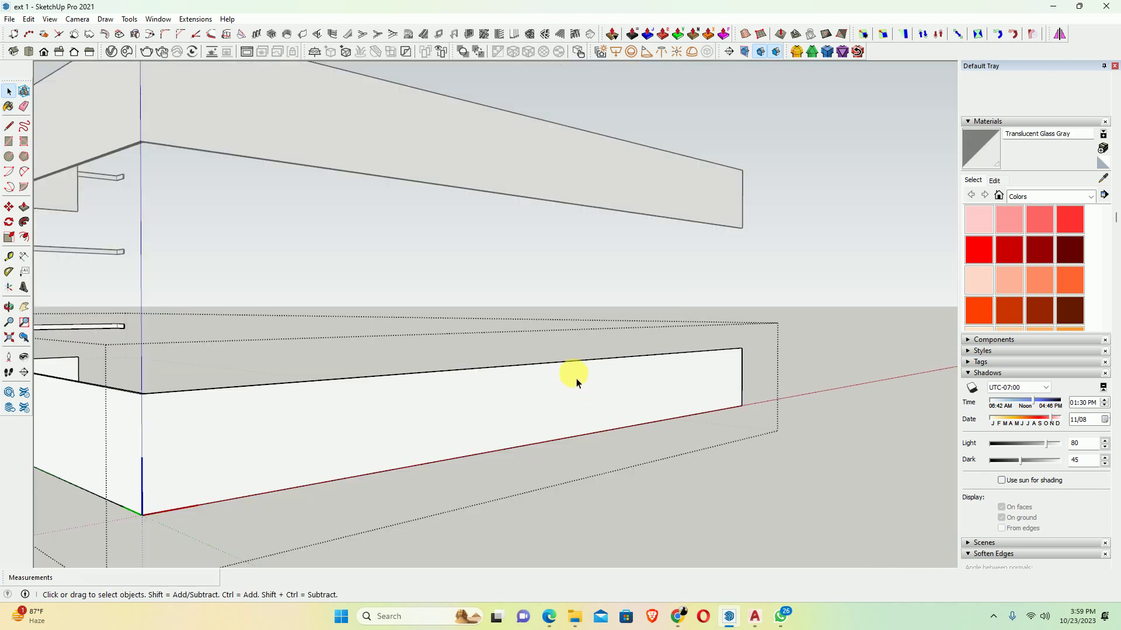
scroll(576, 382, "down", 1)
scroll(572, 383, "down", 1)
left_click(984, 151)
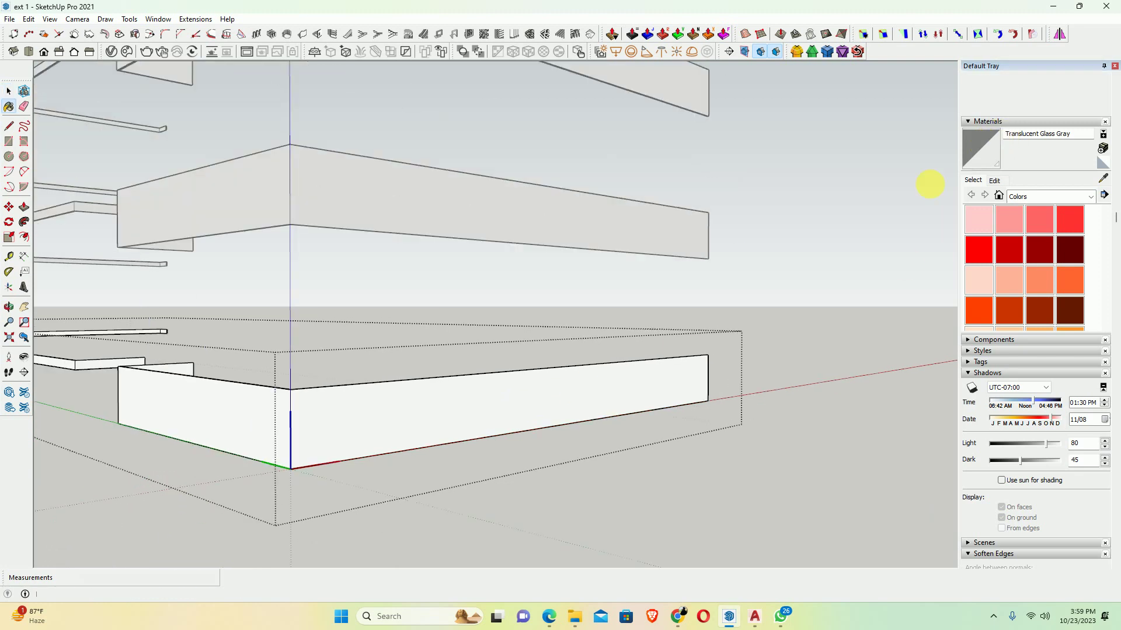
left_click(551, 394, "shift")
mouse_move(445, 366)
middle_mouse_down()
mouse_move(421, 346)
mouse_move(565, 378)
middle_mouse_up()
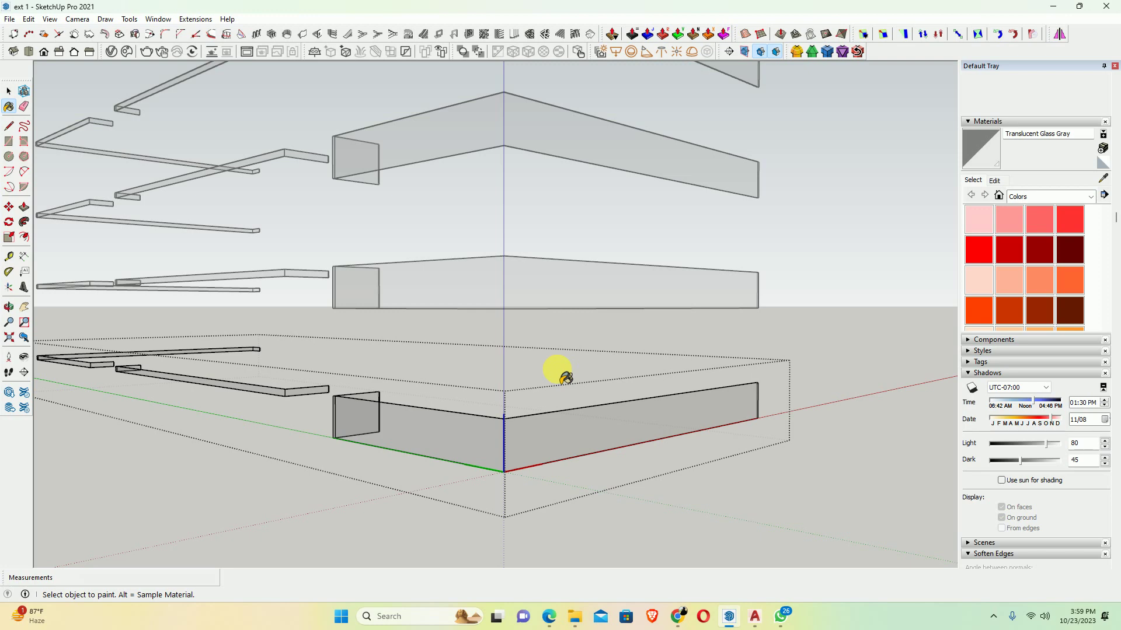
Exit the group and orbit to face the front balconies
key("space")
key("Escape")
scroll(644, 332, "down", 2)
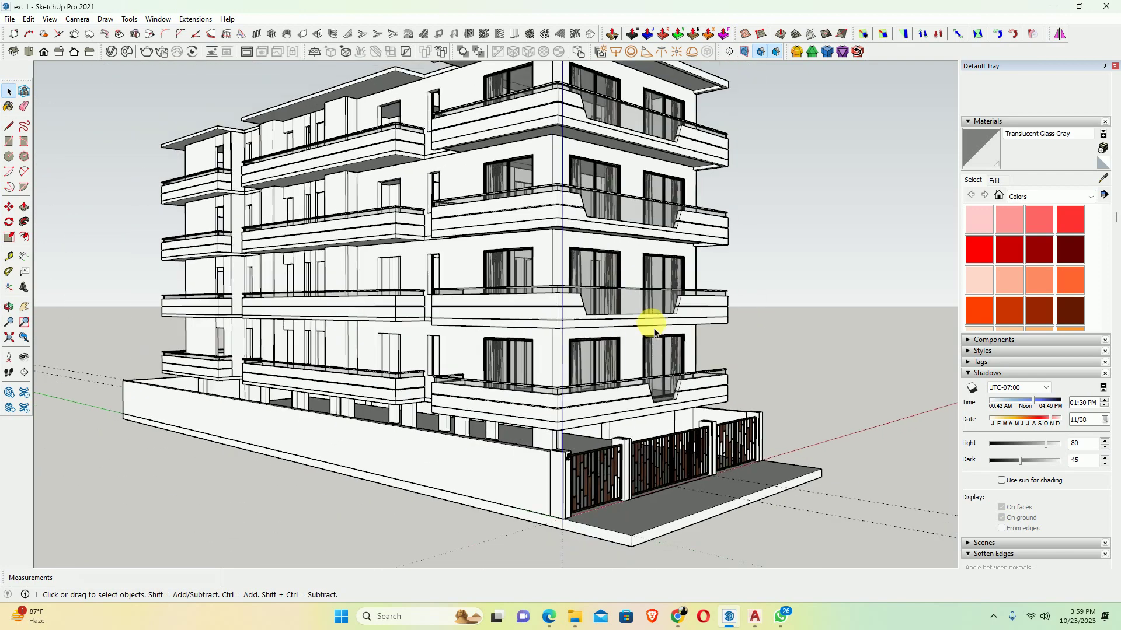
scroll(648, 391, "up", 1)
scroll(660, 376, "up", 3)
middle_click_drag(663, 373, 337, 367)
scroll(409, 369, "down", 2)
scroll(484, 359, "down", 2)
Orbit and pan to view the facade, roof, gates and a close balcony corner
mouse_move(496, 350)
middle_mouse_down()
mouse_move(475, 413)
mouse_move(476, 328)
middle_mouse_up()
middle_click_drag(446, 174, 438, 237, "shift")
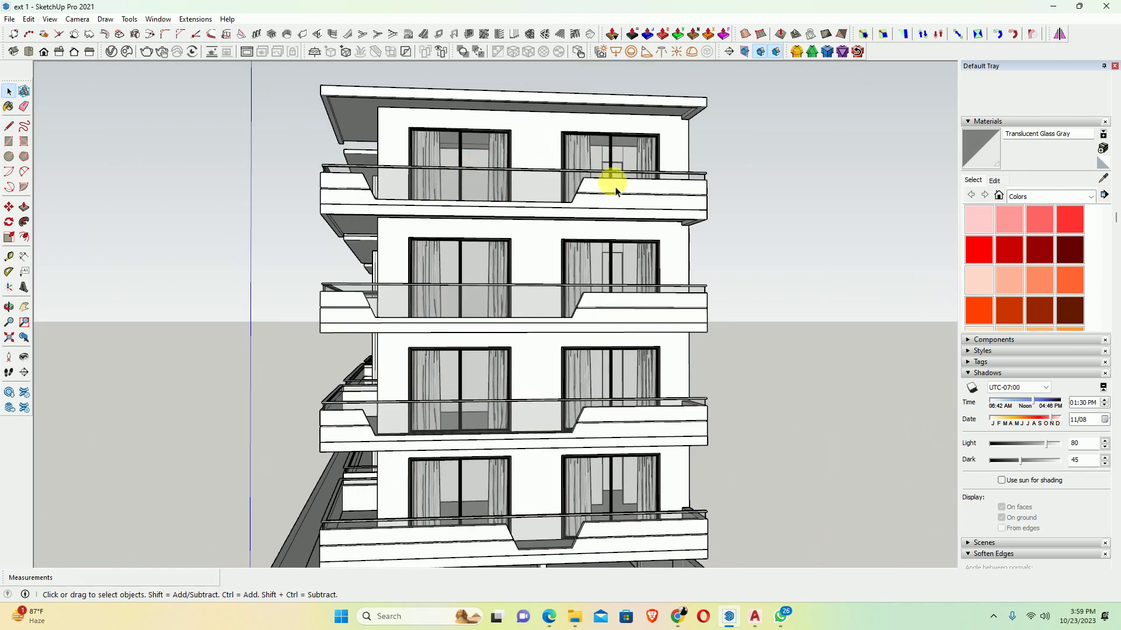
mouse_move(592, 399)
middle_mouse_down("shift")
mouse_move(541, 362)
mouse_move(578, 378)
mouse_move(593, 420)
mouse_move(517, 374)
middle_mouse_up("shift")
scroll(517, 374, "up", 1)
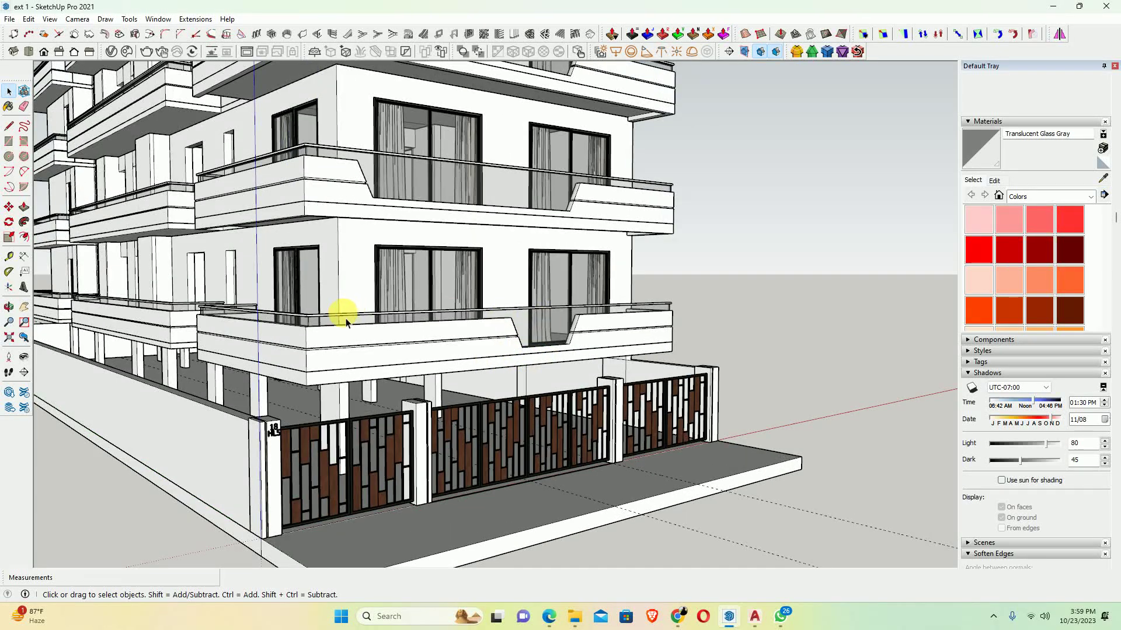
scroll(343, 320, "up", 2)
mouse_move(363, 325)
middle_mouse_down()
mouse_move(318, 376)
mouse_move(355, 432)
mouse_move(343, 417)
middle_mouse_up()
Sample the dark den bong material from the gate frame
key("b")
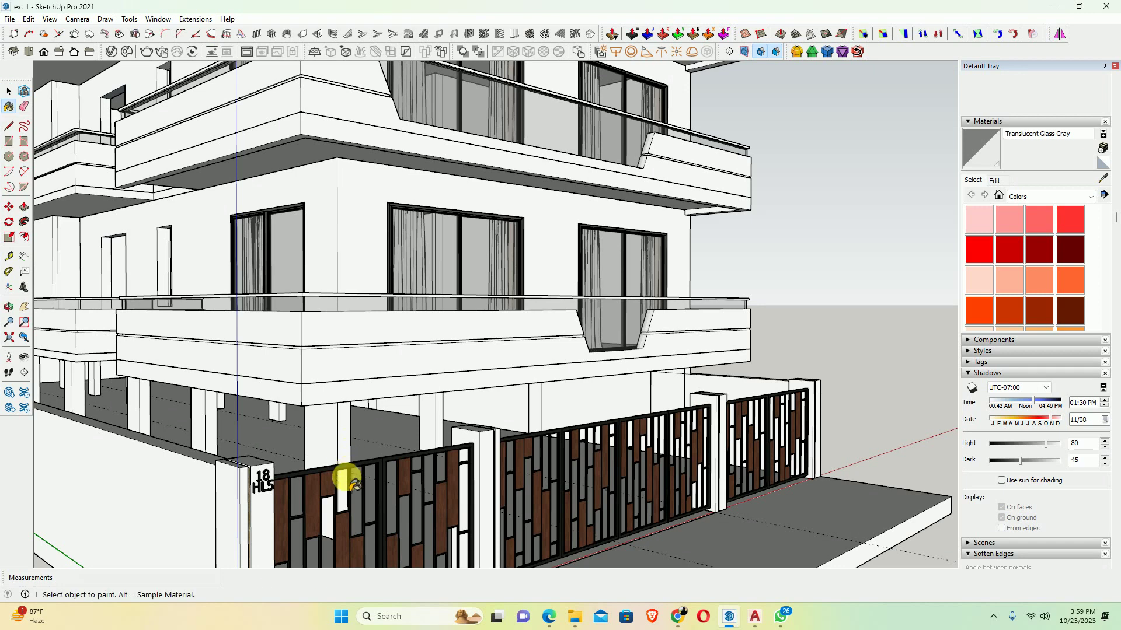
scroll(343, 498, "up", 1)
scroll(358, 508, "up", 3)
left_click(453, 376, "alt")
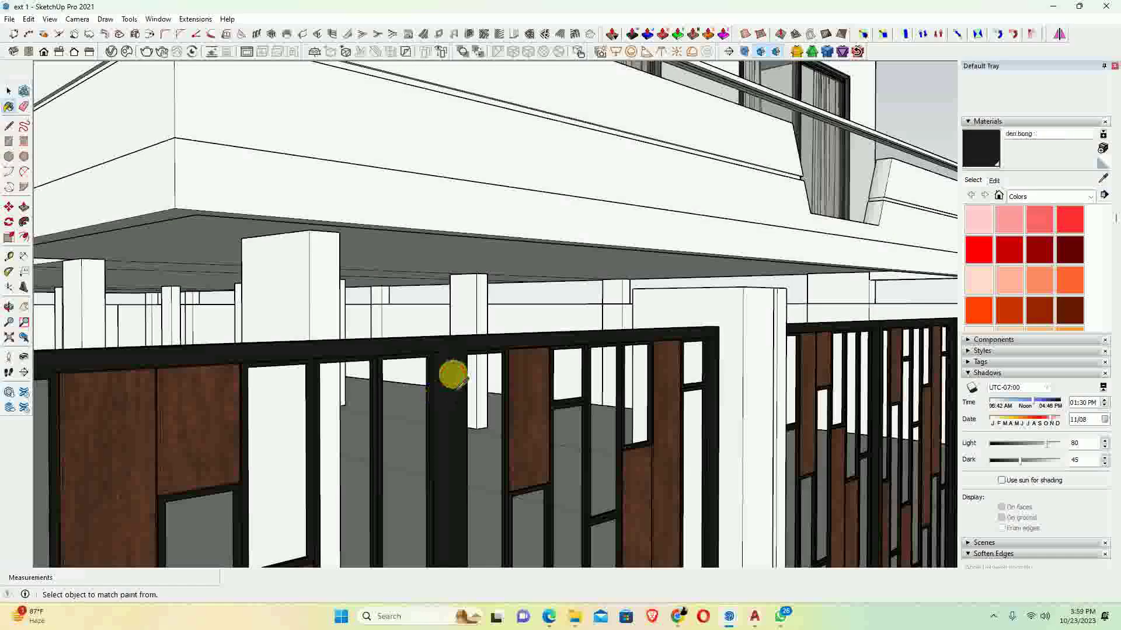
key("space")
scroll(500, 195, "down", 5)
middle_click_drag(500, 194, 482, 257)
scroll(395, 212, "up", 2)
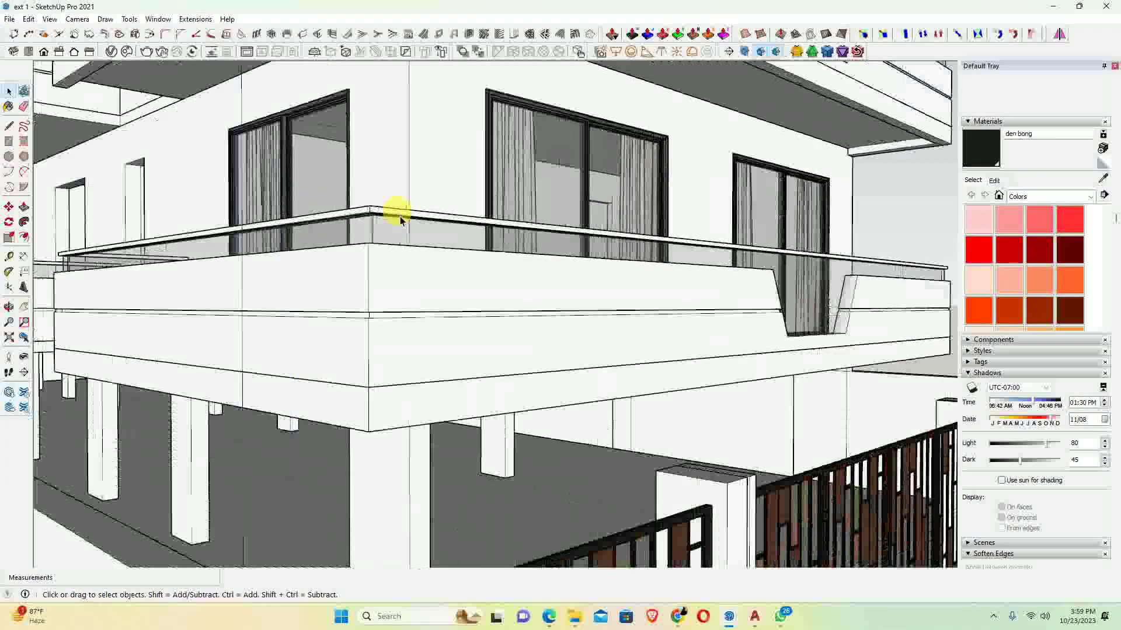
scroll(400, 219, "up", 4)
mouse_move(401, 219)
middle_mouse_down()
mouse_move(375, 295)
mouse_move(413, 217)
mouse_move(430, 288)
middle_mouse_up()
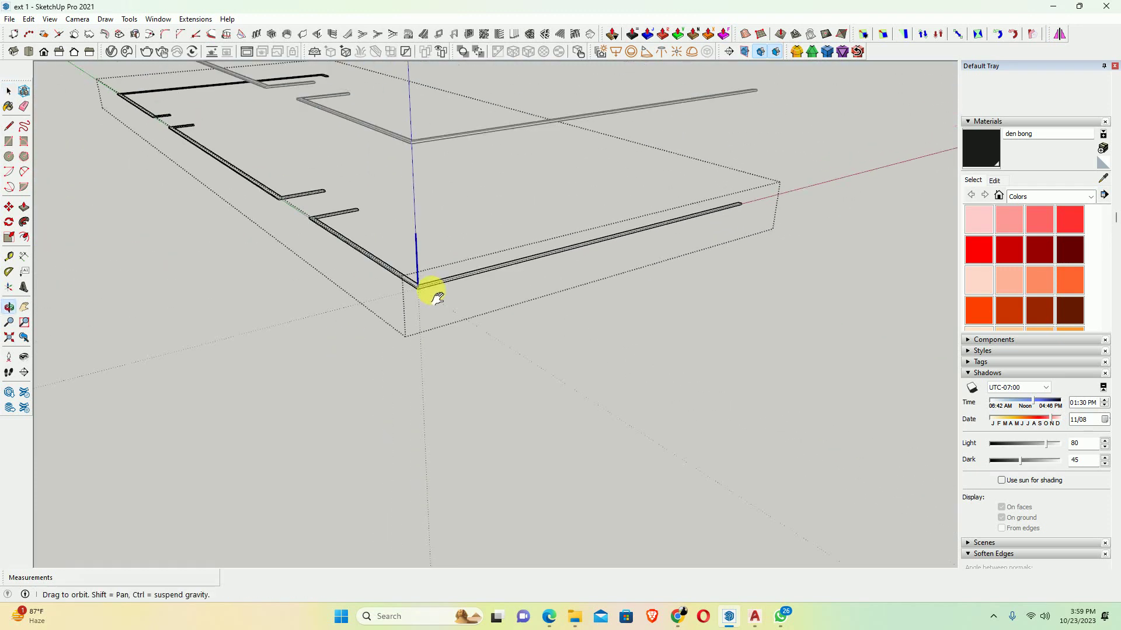
Paint the balcony handrail with the dark den bong material
key("b")
scroll(435, 296, "up", 2)
scroll(409, 295, "up", 2)
scroll(365, 274, "down", 1)
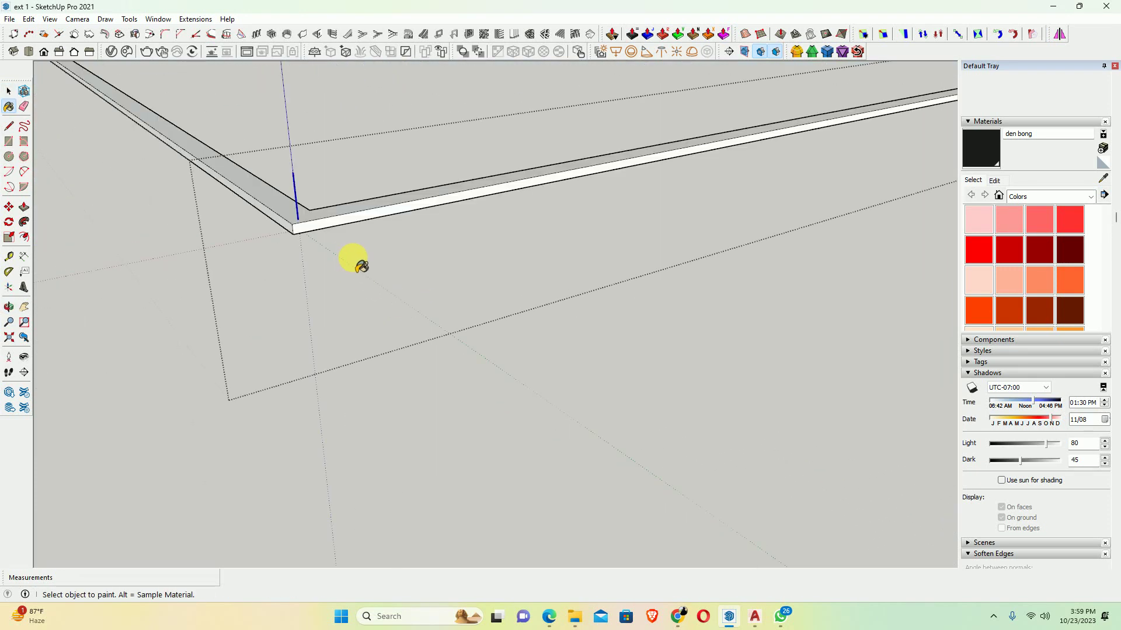
left_click(330, 229)
key("space")
scroll(418, 230, "down", 5)
scroll(458, 252, "down", 2)
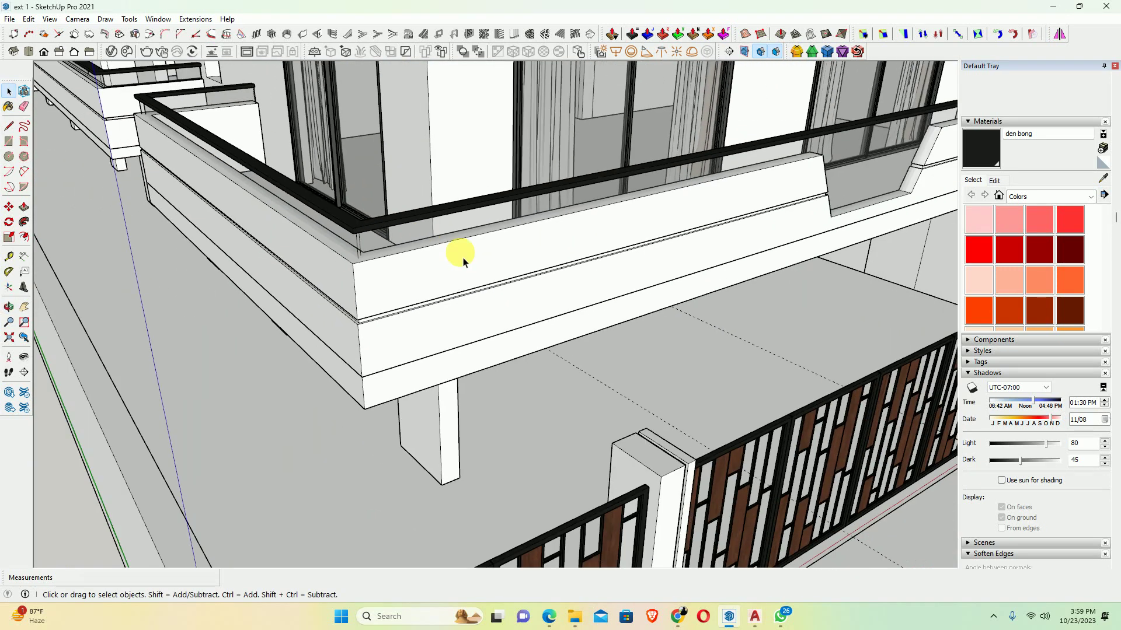
scroll(408, 168, "up", 2)
scroll(409, 168, "down", 5)
Orbit from a frontal view to an angled corner view of the building
mouse_move(430, 188)
middle_mouse_down()
mouse_move(350, 260)
mouse_move(514, 261)
mouse_move(467, 245)
middle_mouse_up()
scroll(463, 305, "down", 3)
scroll(463, 282, "down", 2)
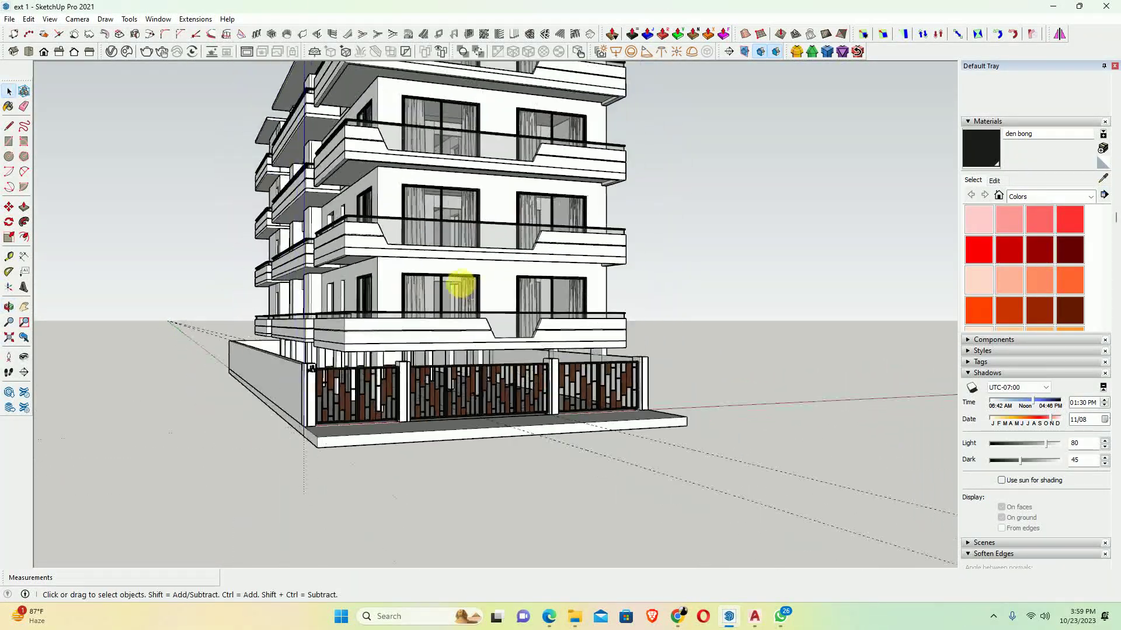
scroll(409, 275, "up", 3)
mouse_move(409, 274)
middle_mouse_down()
mouse_move(395, 267)
mouse_move(402, 339)
middle_mouse_up()
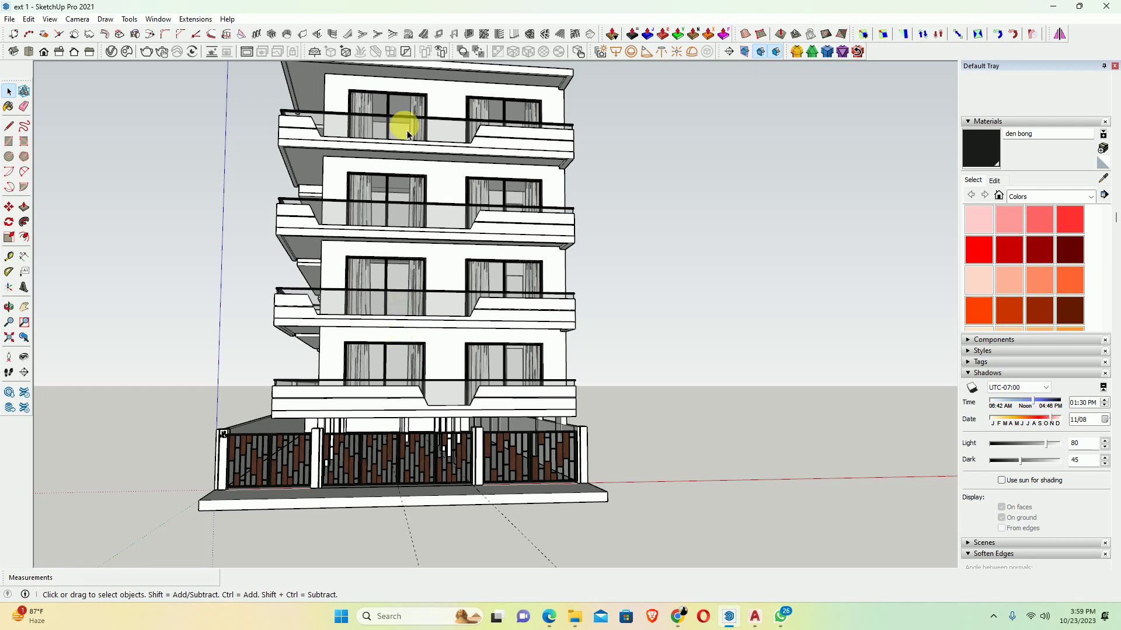
mouse_move(416, 215)
middle_mouse_down()
mouse_move(388, 211)
mouse_move(430, 251)
mouse_move(400, 225)
middle_mouse_up()
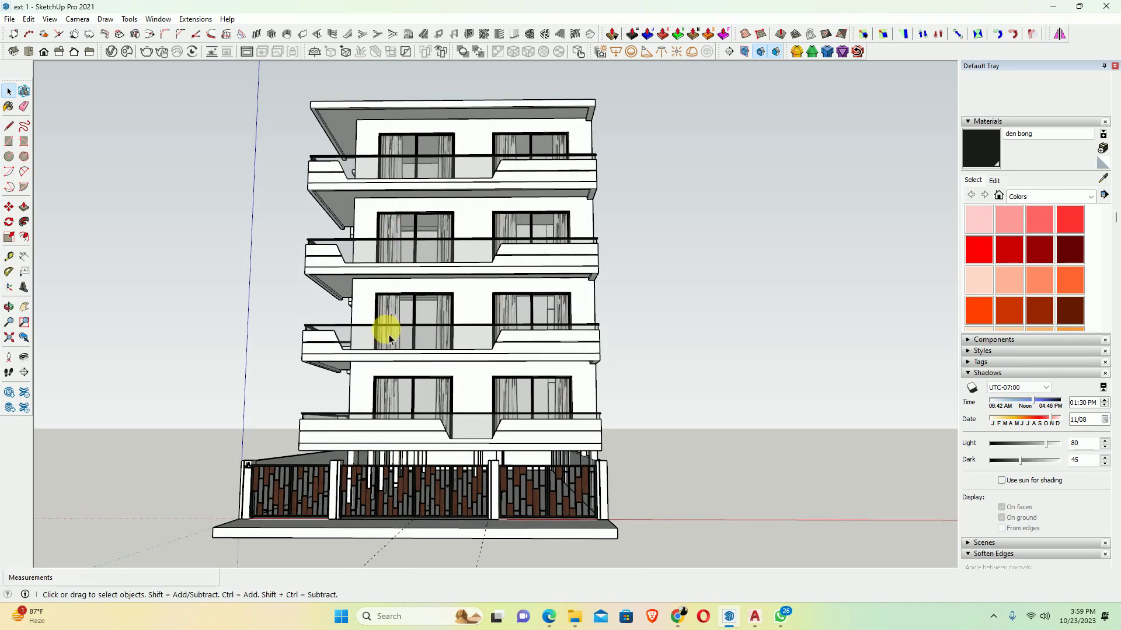
mouse_move(388, 325)
middle_mouse_down()
mouse_move(421, 320)
mouse_move(440, 337)
mouse_move(450, 320)
mouse_move(433, 319)
middle_mouse_up()
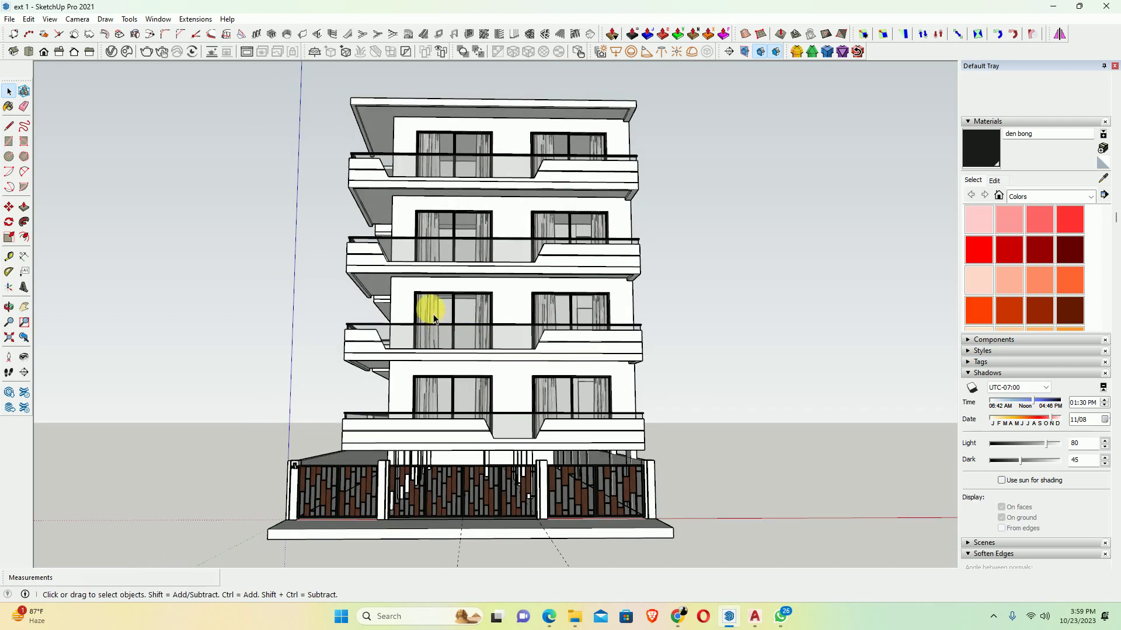
middle_click_drag(385, 263, 525, 293)
Zoom in and orbit to look at the slab underside
scroll(488, 183, "up", 3)
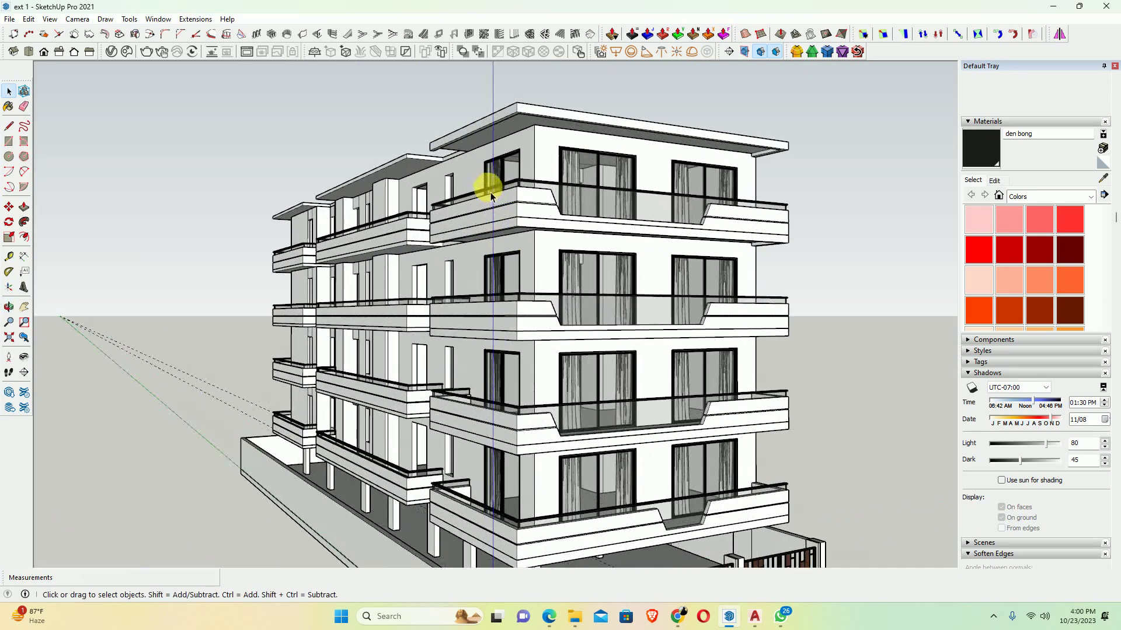
scroll(552, 143, "up", 3)
scroll(572, 126, "up", 2)
scroll(445, 137, "up", 2)
scroll(430, 150, "up", 3)
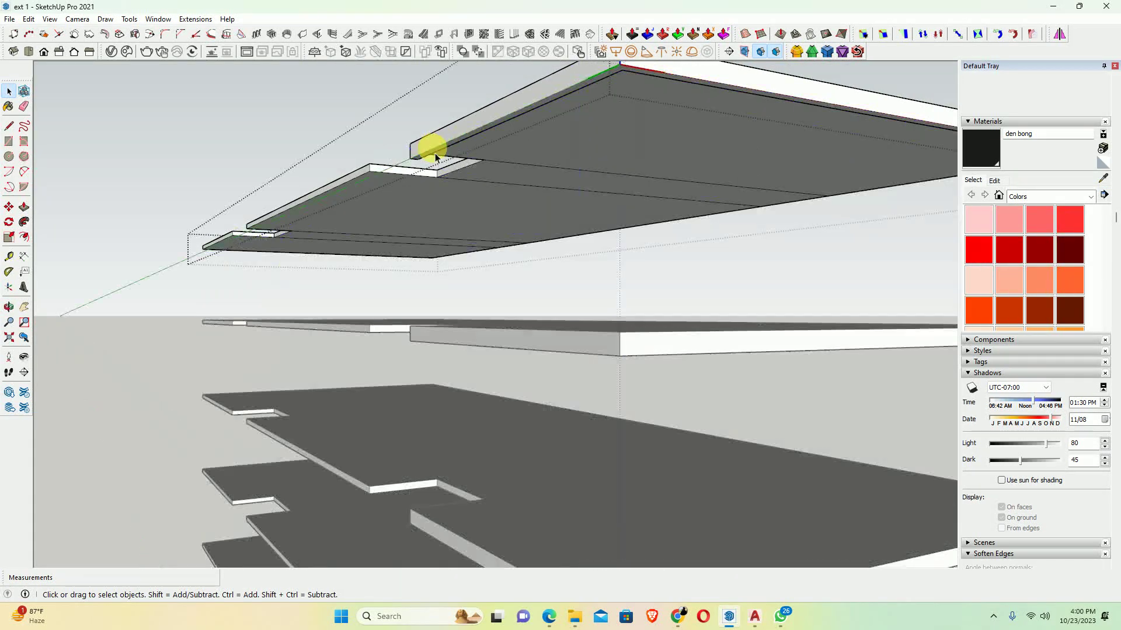
scroll(454, 170, "up", 2)
mouse_move(454, 169)
middle_mouse_down()
mouse_move(410, 142)
mouse_move(345, 140)
mouse_move(383, 151)
middle_mouse_up()
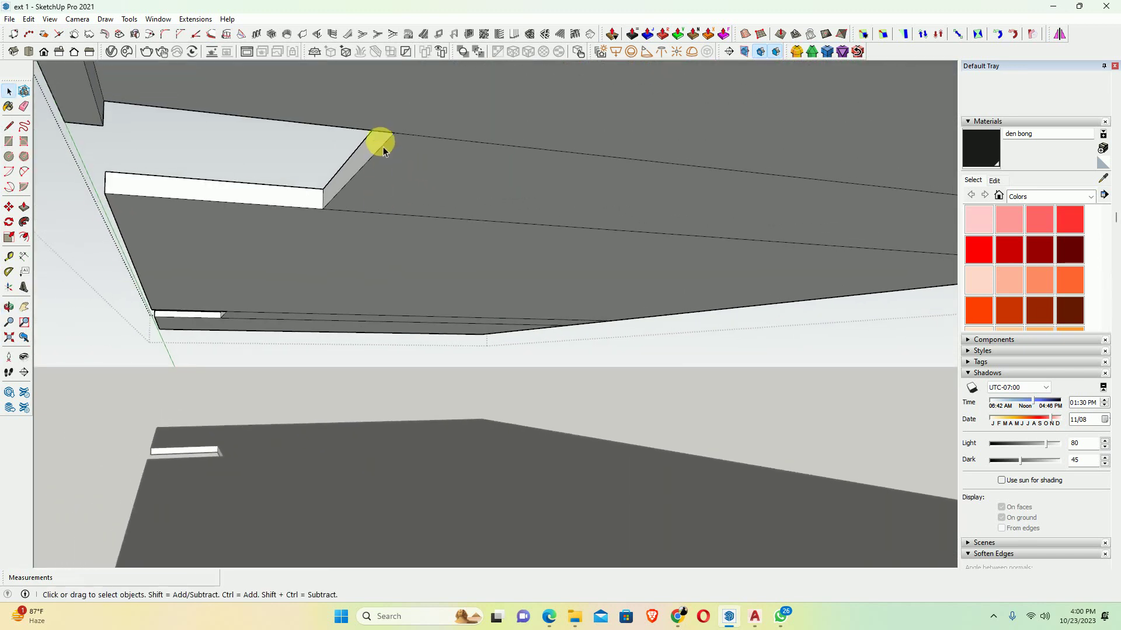
Draw edge lines across the slab undersides to split their faces
key("l")
left_click(394, 132)
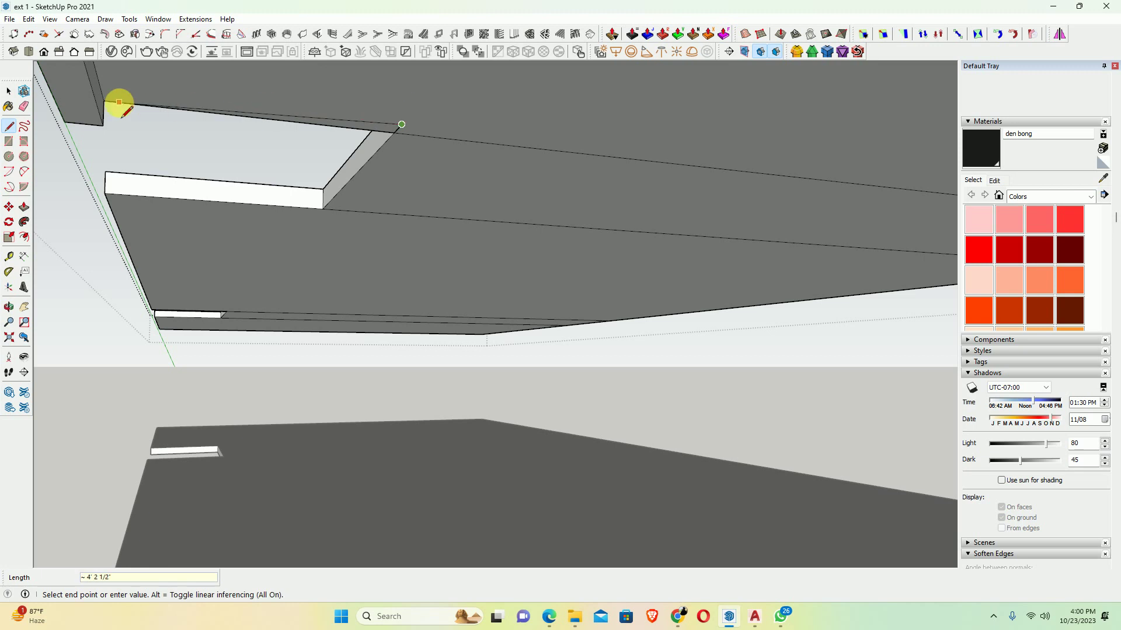
left_click(101, 90)
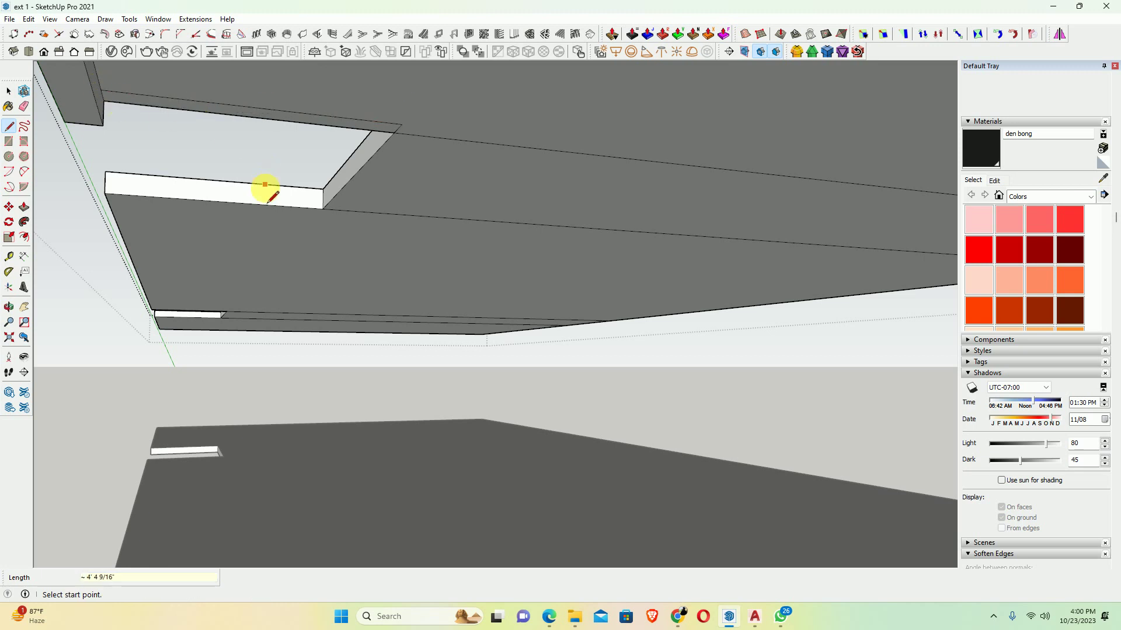
left_click(322, 208)
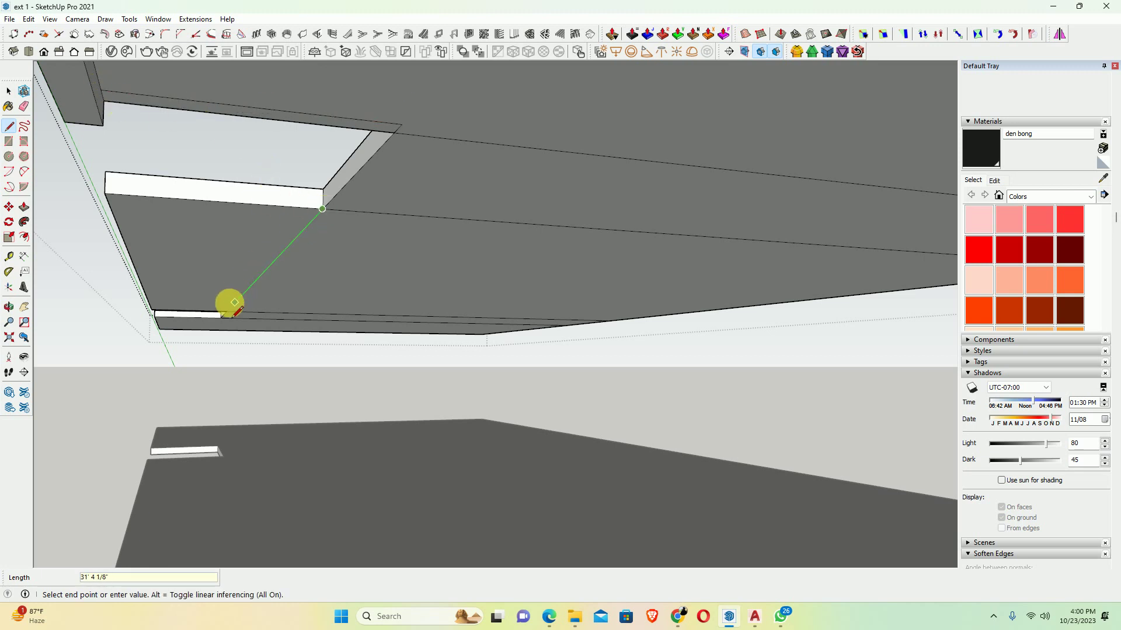
left_click(226, 312)
mouse_move(226, 312)
middle_mouse_down()
mouse_move(270, 232)
mouse_move(305, 115)
mouse_move(380, 230)
mouse_move(349, 208)
middle_mouse_up()
left_click(338, 186)
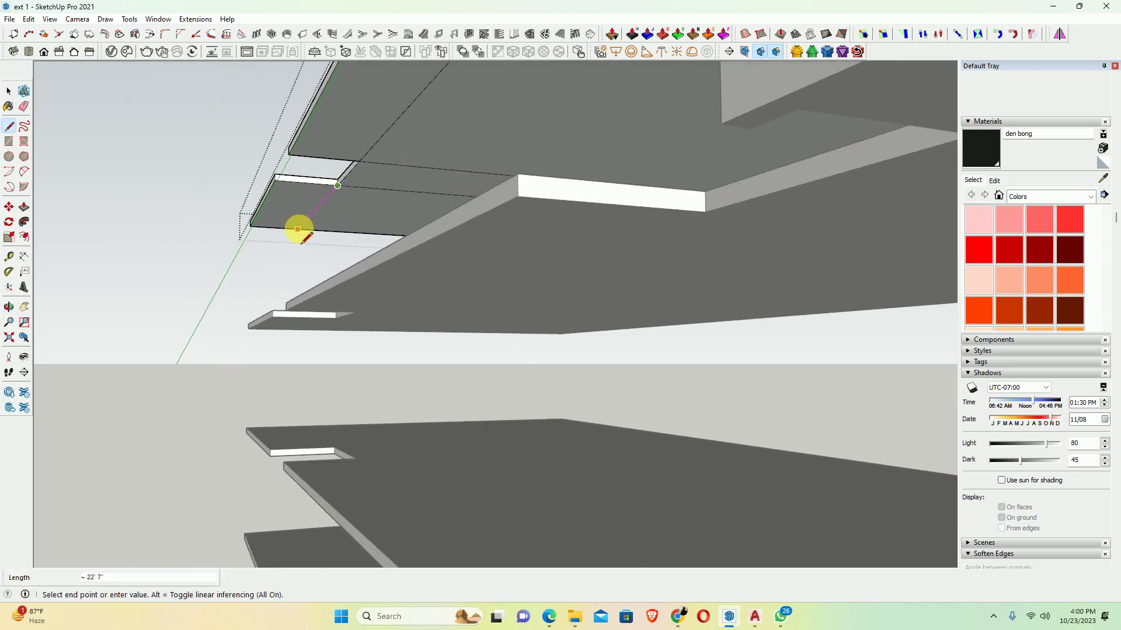
scroll(350, 175, "down", 3)
scroll(391, 164, "down", 3)
scroll(403, 184, "down", 2)
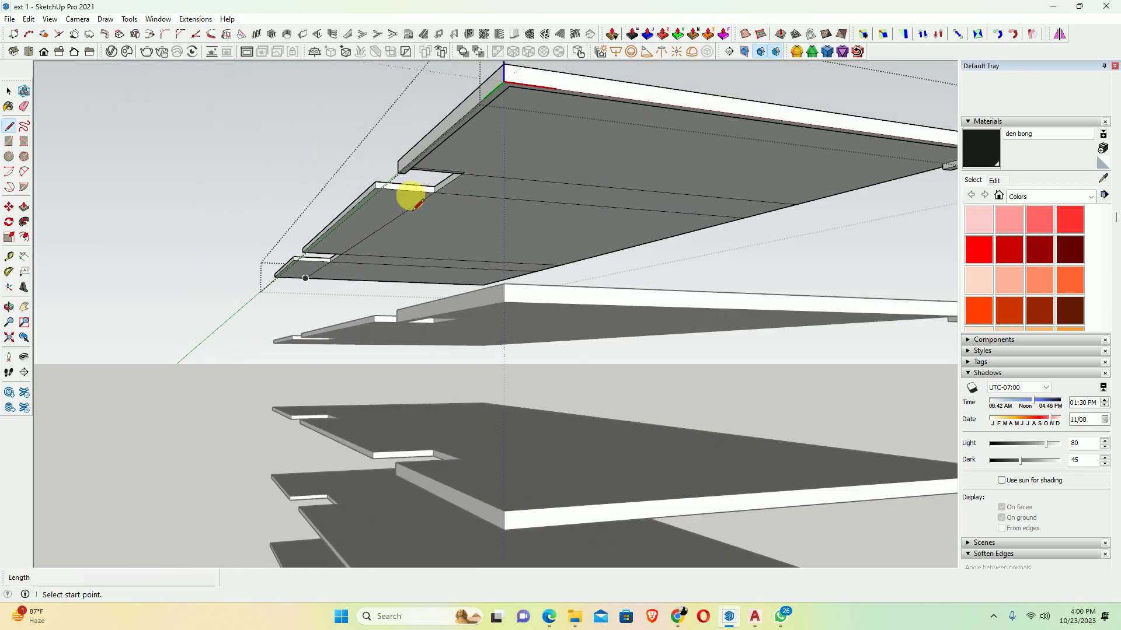
scroll(403, 196, "up", 2)
Offset the slab strip faces inward by a distance of 6
key("f")
left_click(365, 191)
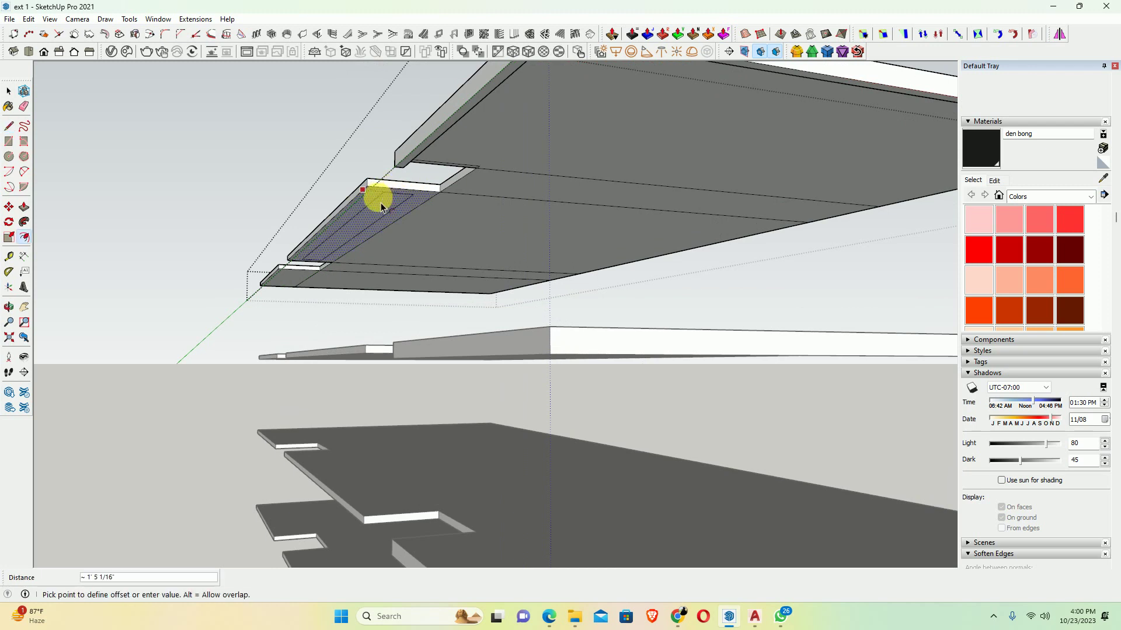
left_click(381, 206)
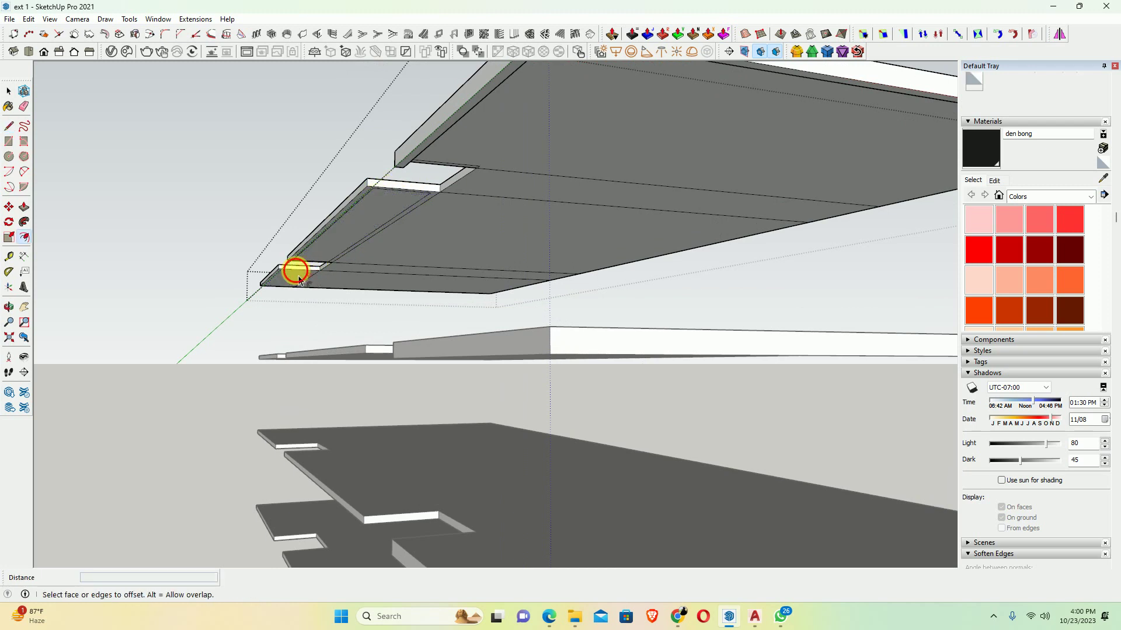
scroll(347, 254, "up", 2)
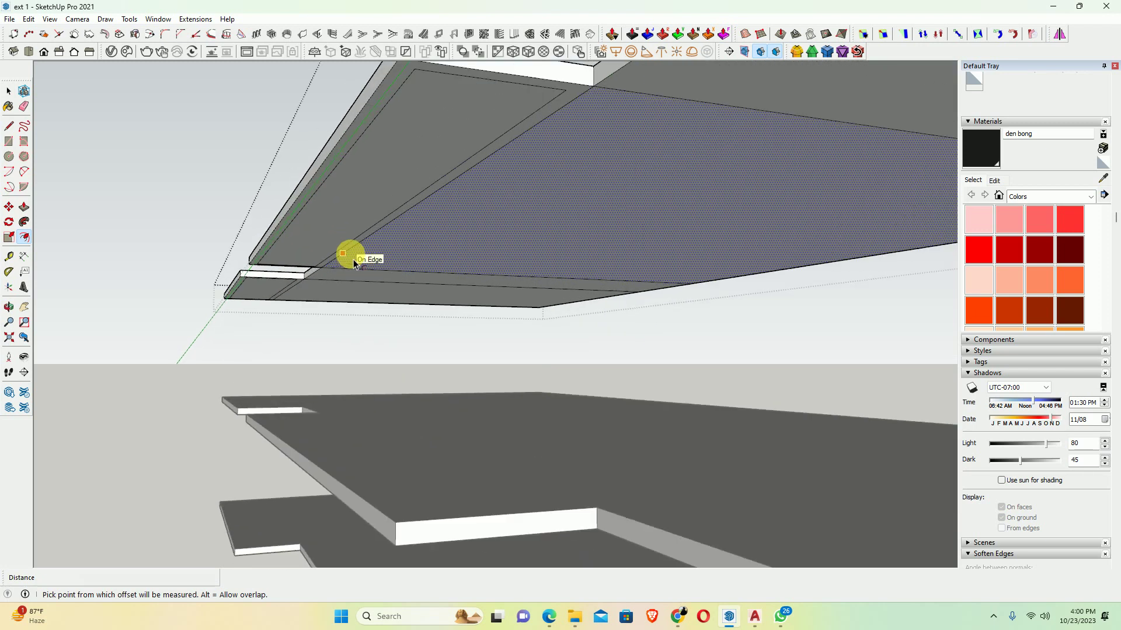
middle_click_drag(350, 250, 395, 171)
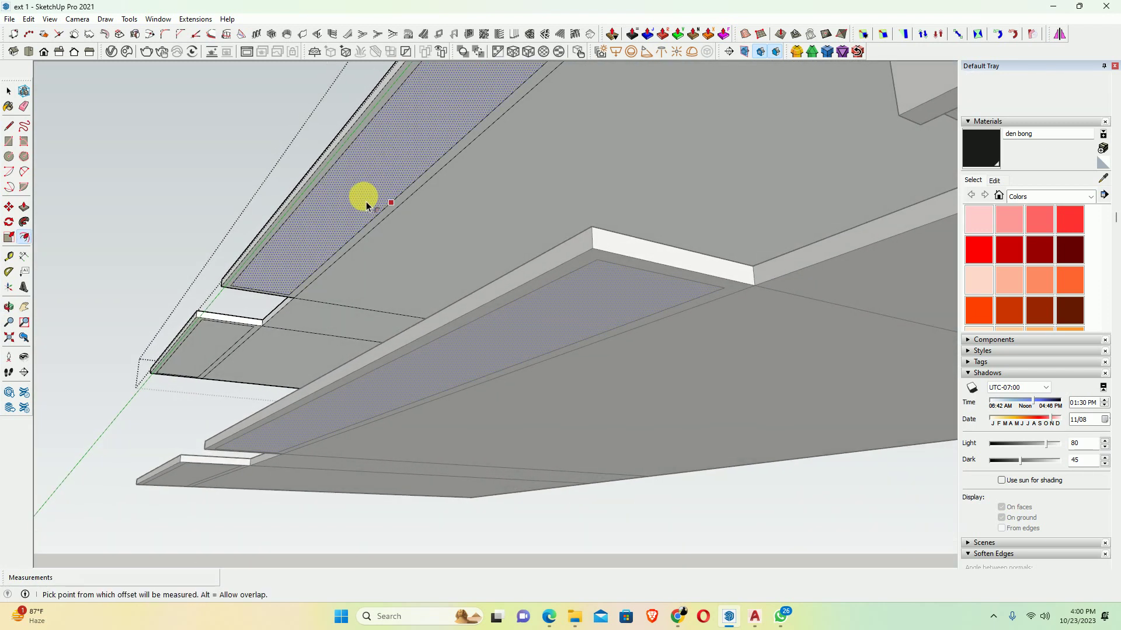
key("e")
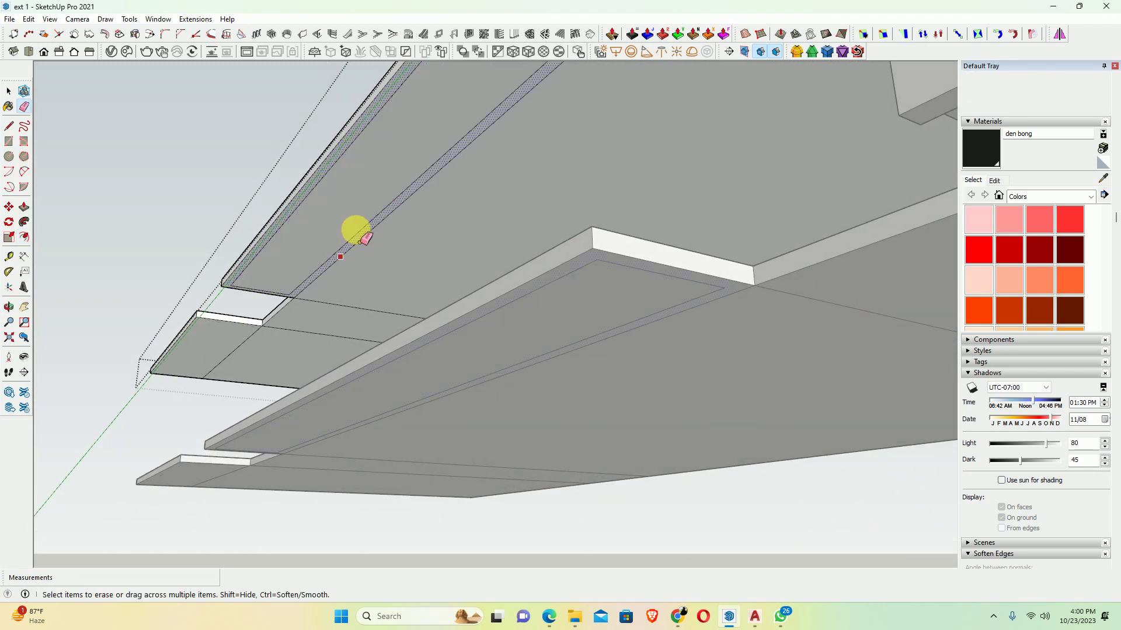
mouse_move(289, 280)
middle_mouse_down()
mouse_move(351, 238)
mouse_move(289, 293)
middle_mouse_up()
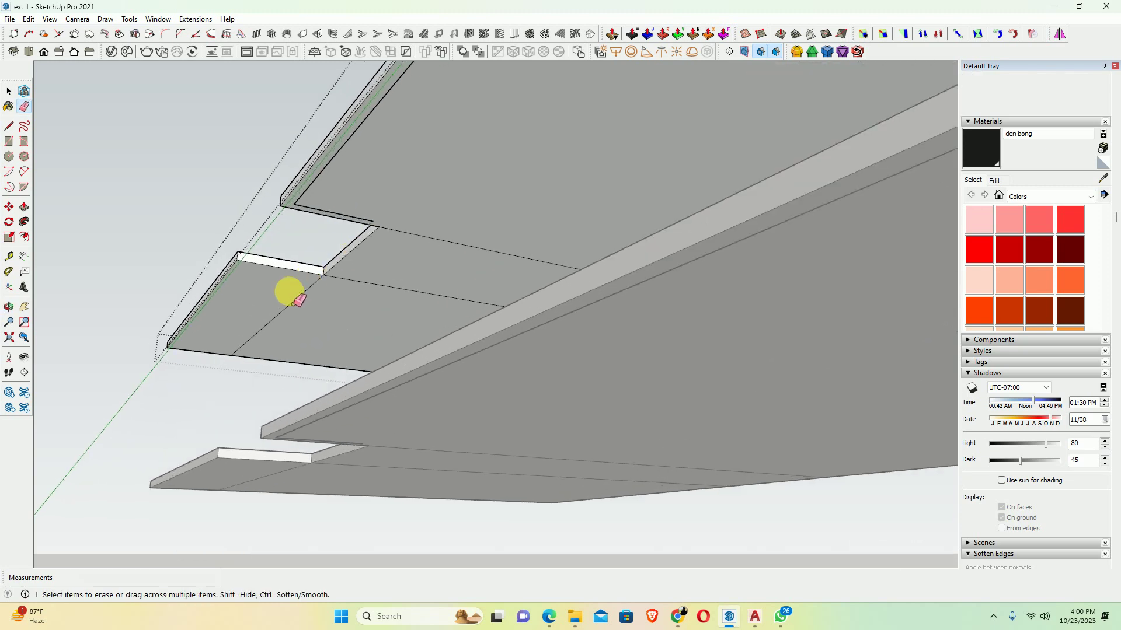
mouse_move(365, 266)
middle_mouse_down()
mouse_move(296, 298)
mouse_move(315, 290)
middle_mouse_up()
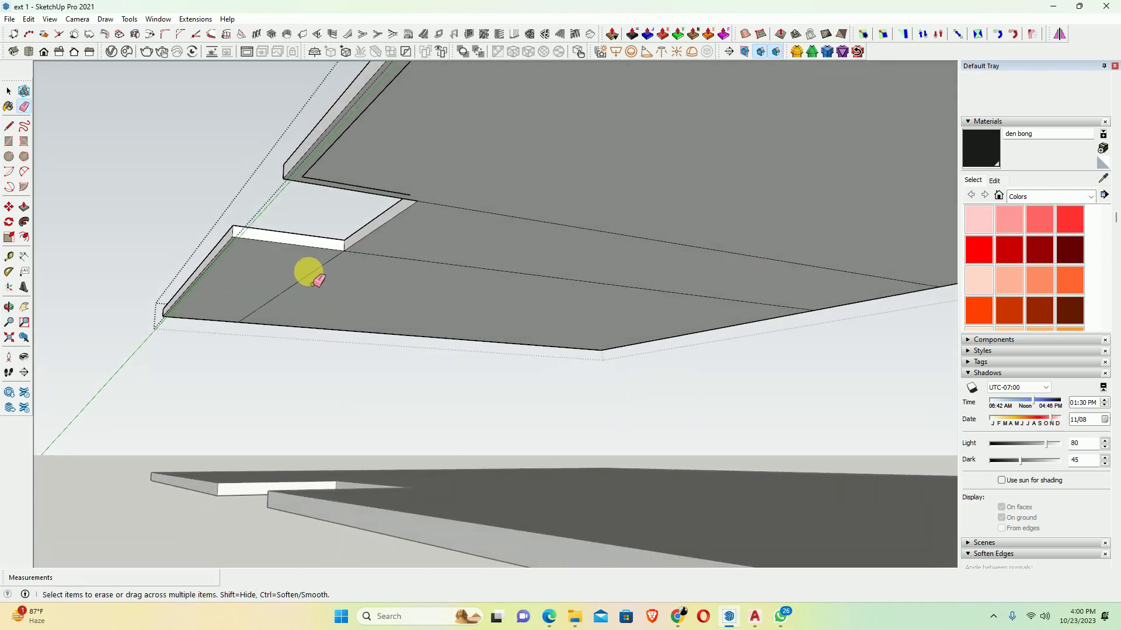
key("f")
left_click(284, 252)
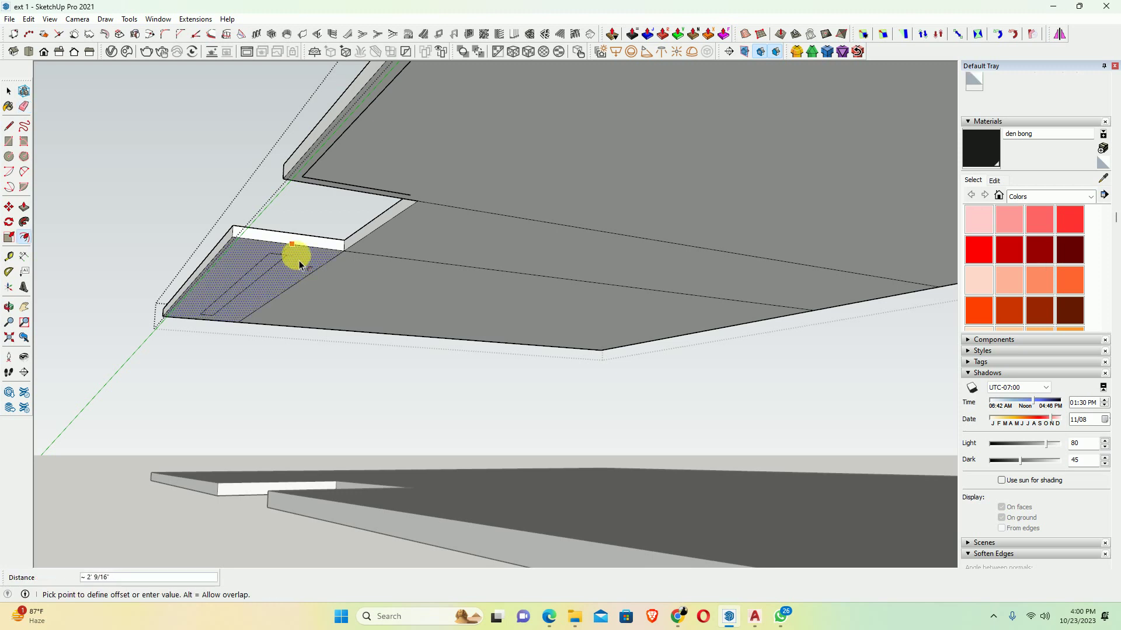
type("6")
key("Return")
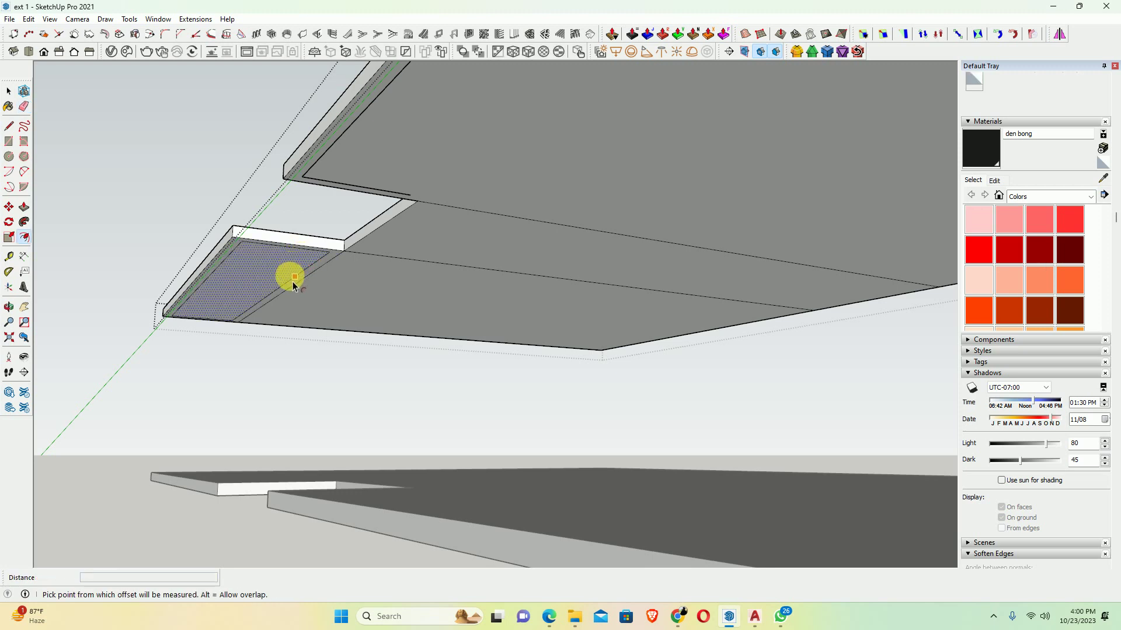
Erase stray edges and try a line from the slab's edge, then cancel it
key("e")
scroll(325, 251, "up", 2)
scroll(350, 266, "up", 2)
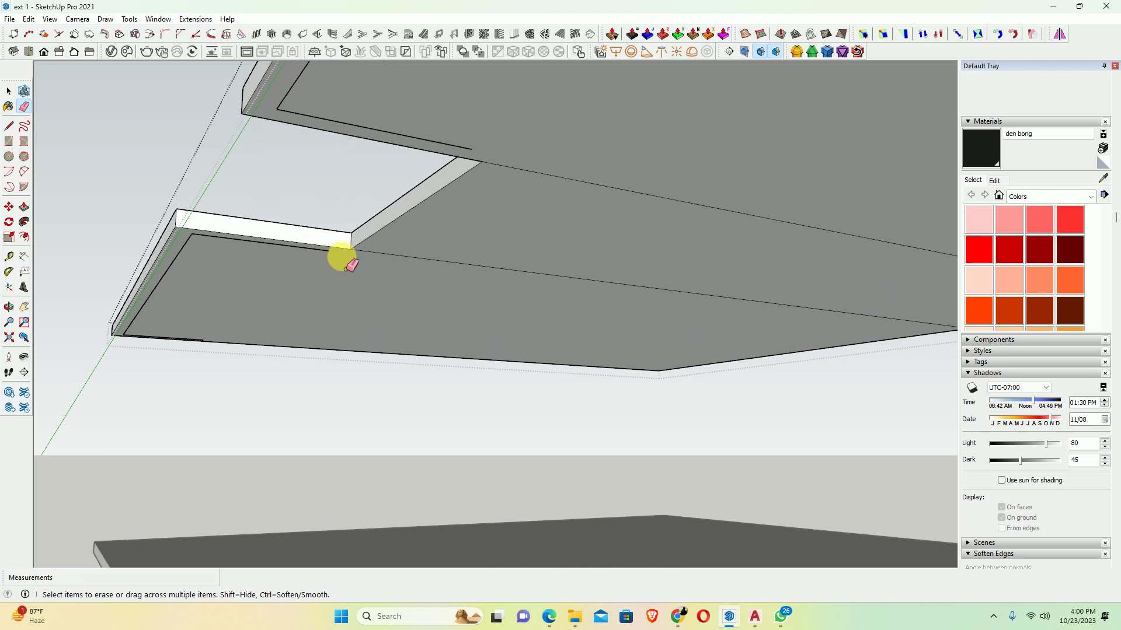
key("l")
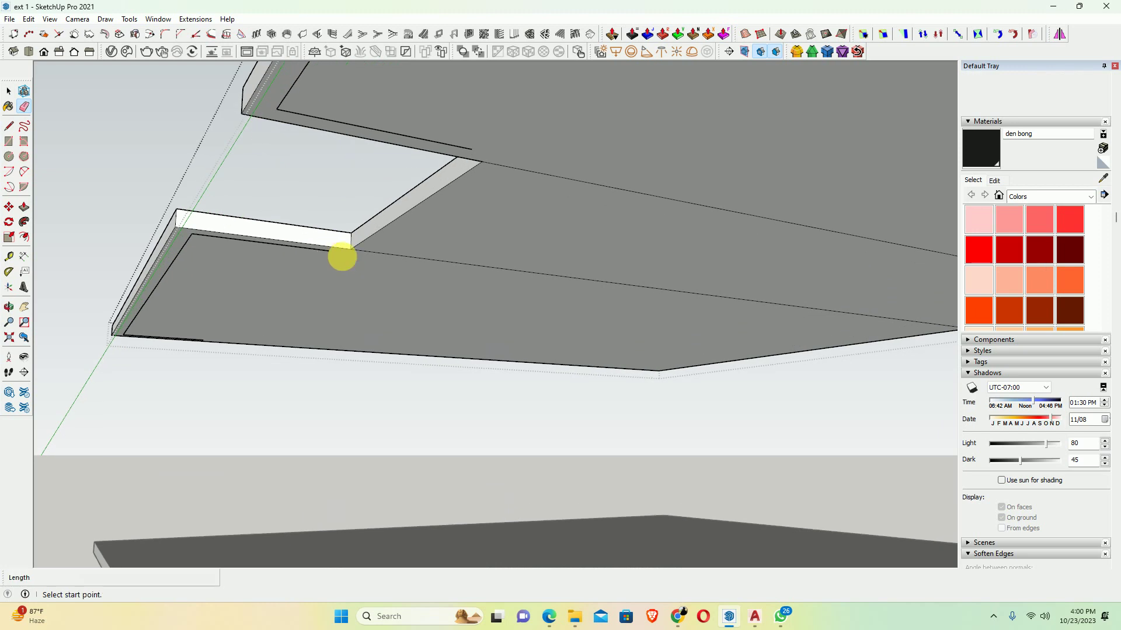
scroll(338, 262, "up", 1)
key("space")
middle_click_drag(328, 245, 388, 175)
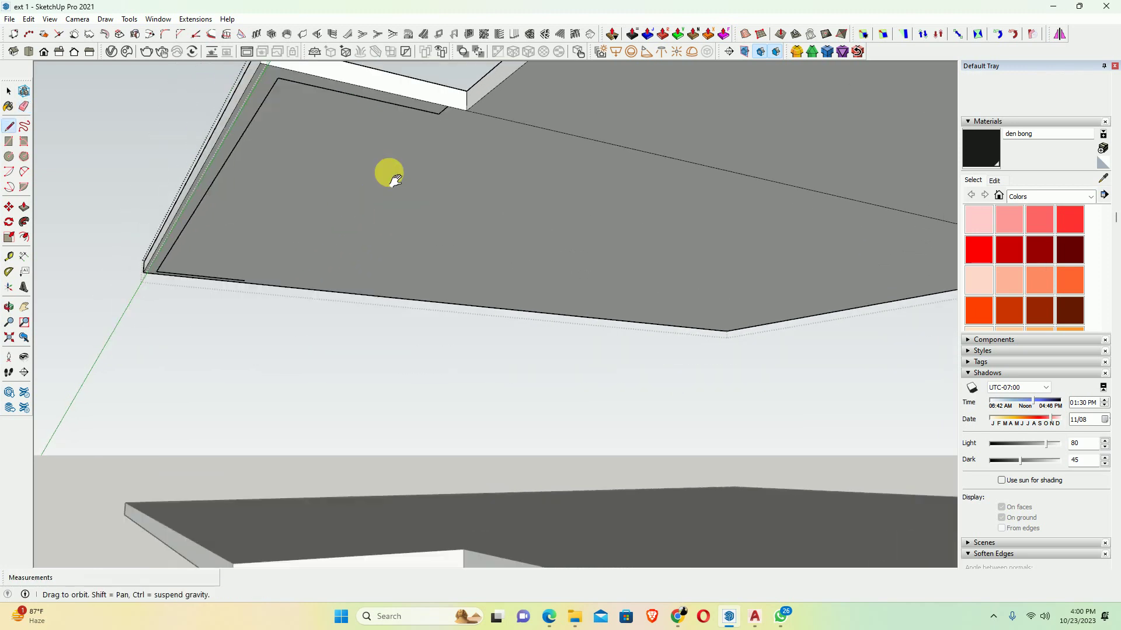
key("l")
scroll(265, 266, "up", 2)
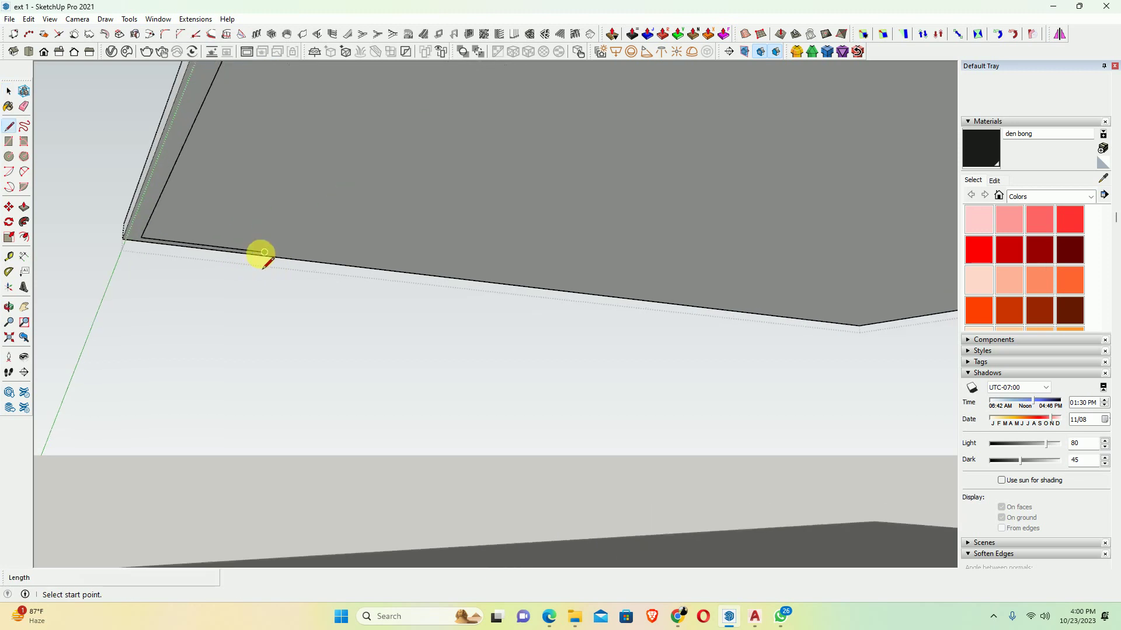
left_click(264, 272)
scroll(269, 255, "up", 2)
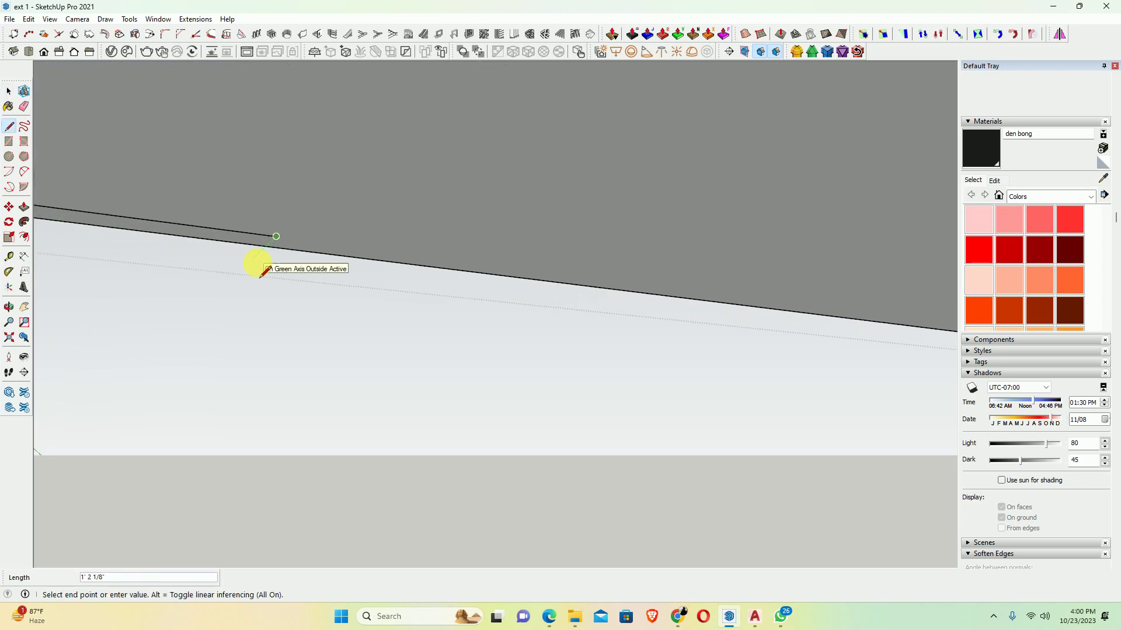
key("Escape")
Zoom in and start a new line near the slab corner
scroll(300, 225, "down", 3)
scroll(470, 100, "down", 3)
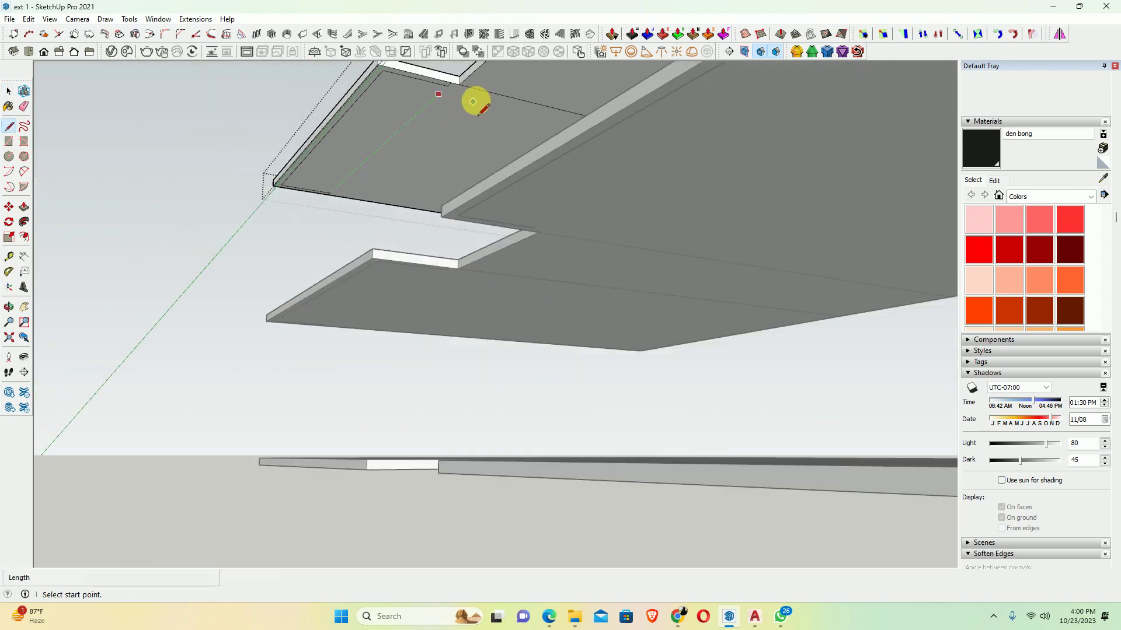
scroll(399, 225, "down", 2)
scroll(445, 162, "up", 1)
scroll(446, 162, "up", 2)
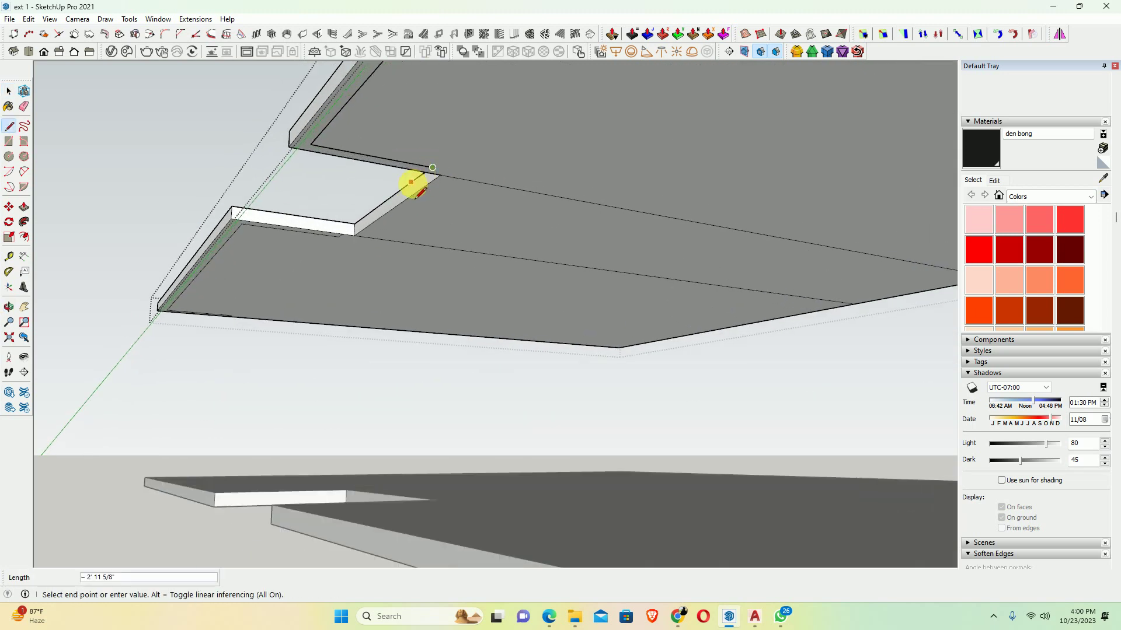
scroll(425, 174, "up", 1)
key("Escape")
scroll(437, 166, "up", 1)
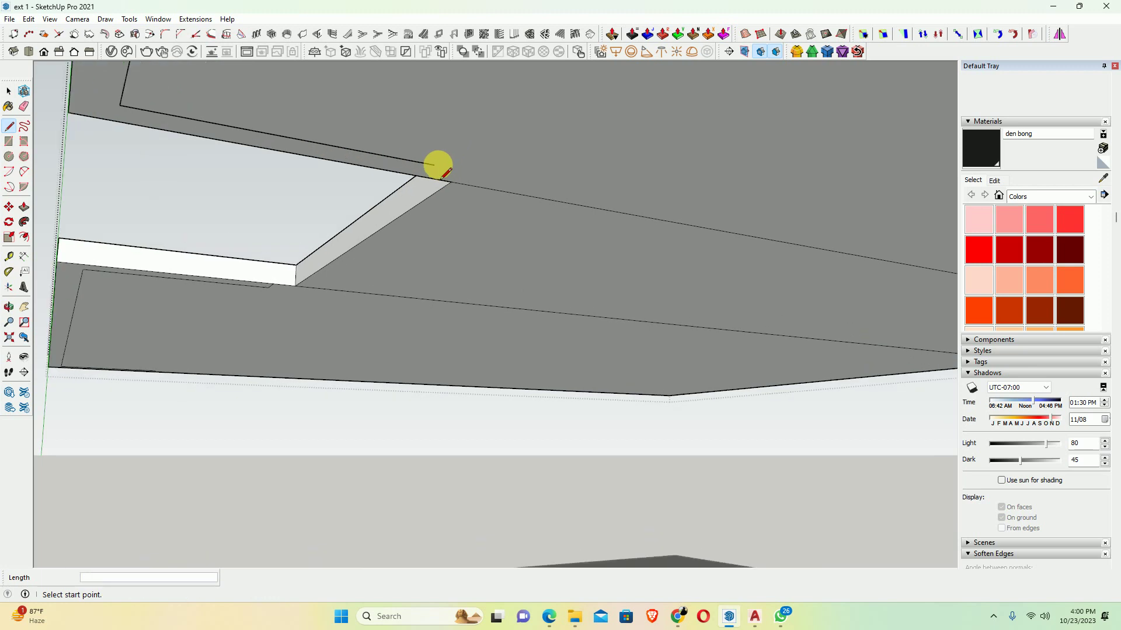
scroll(433, 165, "up", 1)
left_click(434, 165)
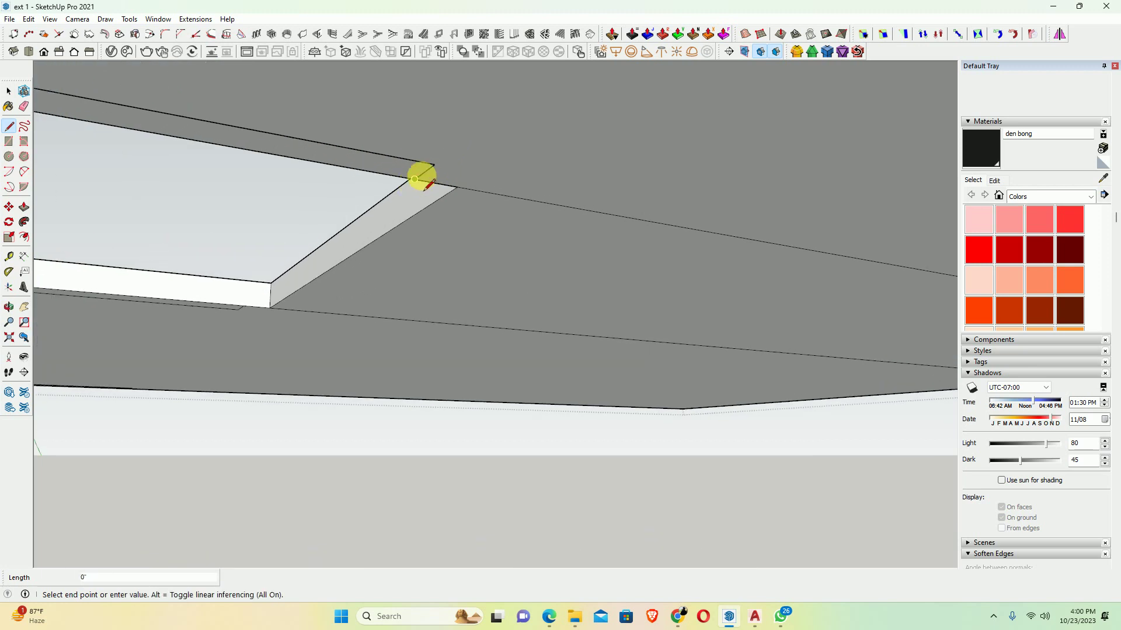
View the slabs from below and start a line at the upper slab edge, then cancel
scroll(415, 178, "down", 4)
mouse_move(467, 155)
middle_mouse_down()
mouse_move(480, 120)
mouse_move(510, 154)
mouse_move(326, 317)
middle_mouse_up()
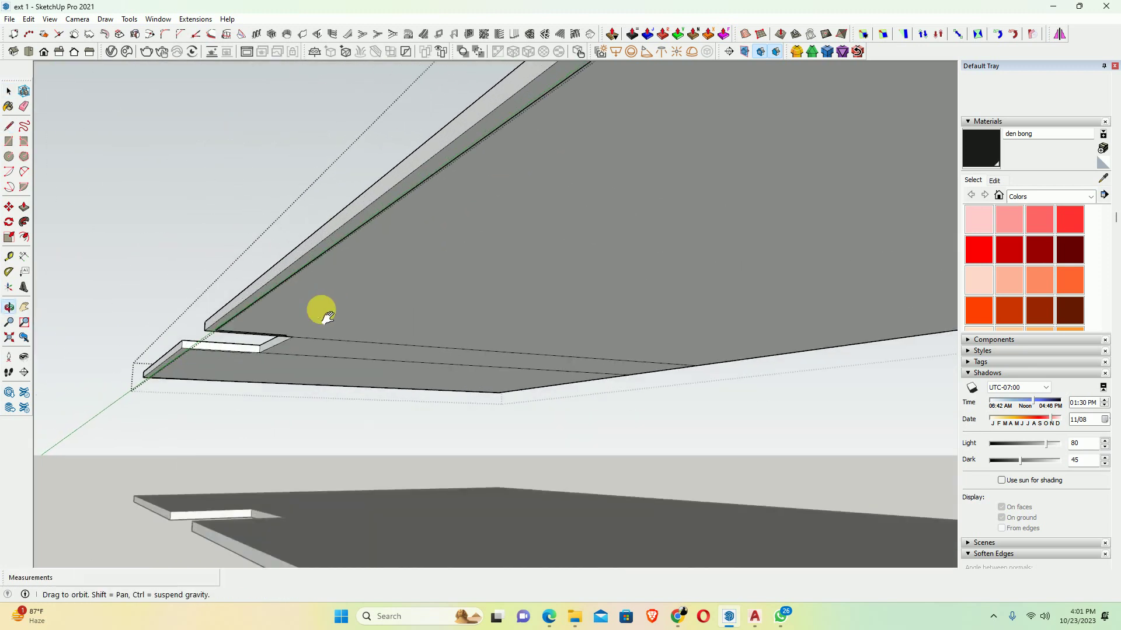
scroll(453, 200, "up", 2)
scroll(626, 150, "up", 2)
scroll(625, 150, "up", 1)
scroll(641, 126, "up", 1)
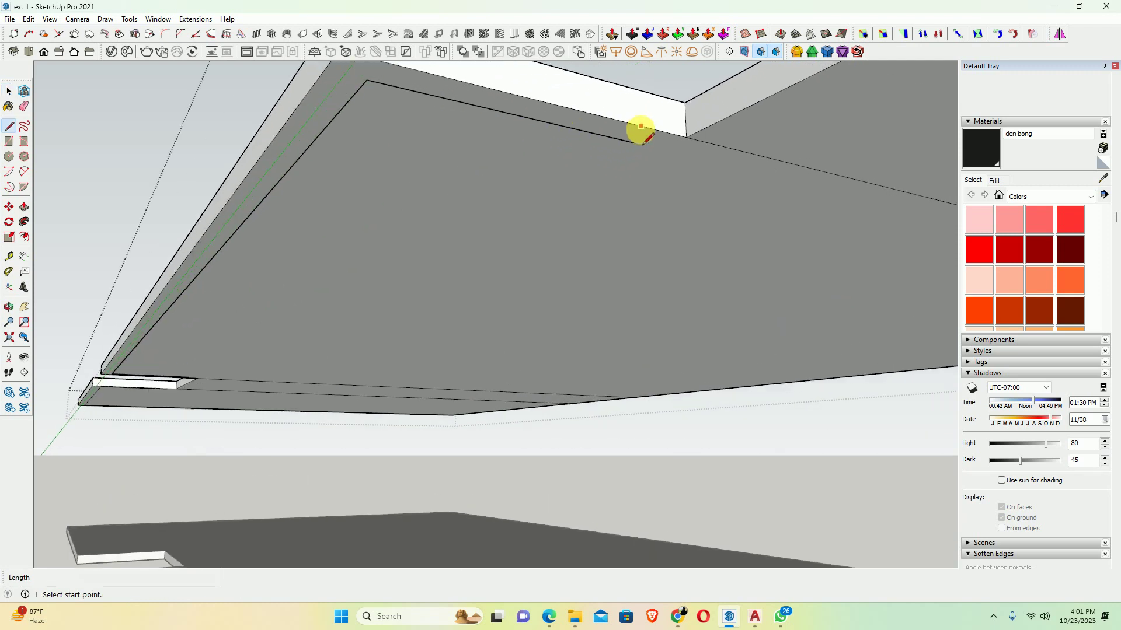
left_click(633, 142)
key("Escape")
scroll(613, 149, "down", 1)
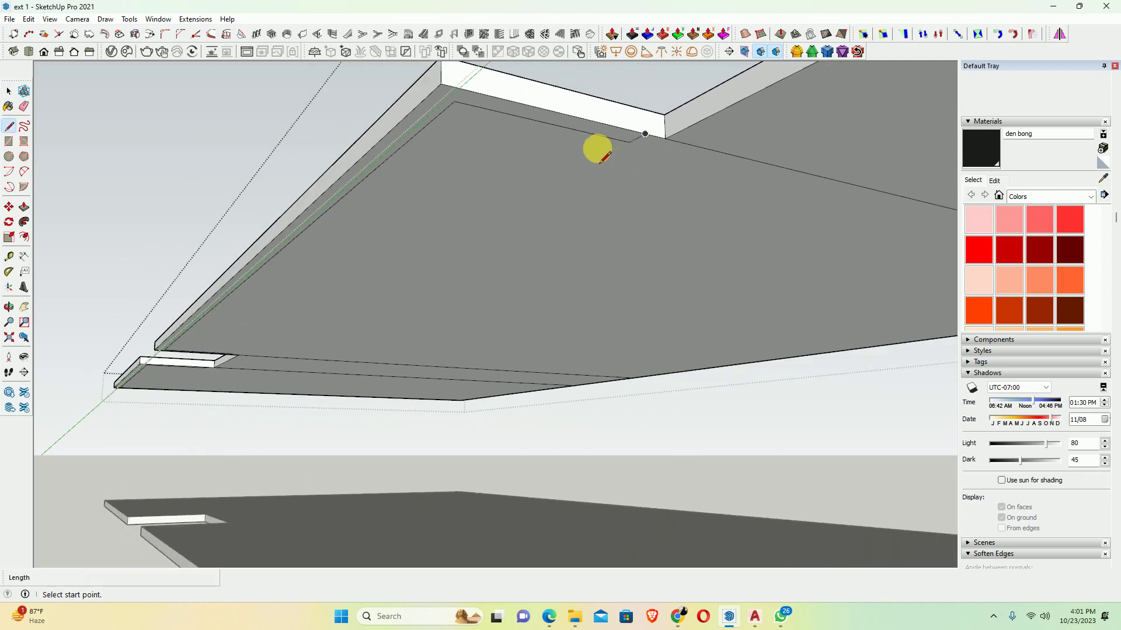
scroll(590, 155, "down", 1)
Extrude the first slab-edge strip 4 1/2" and a small edge face 6"
key("p")
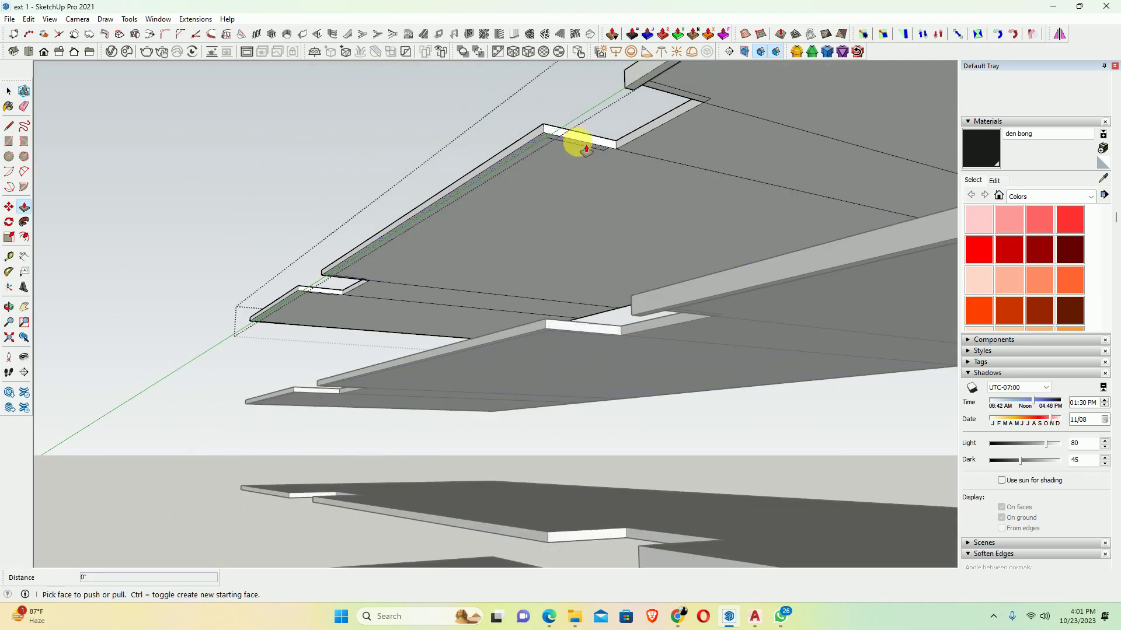
left_click(585, 151)
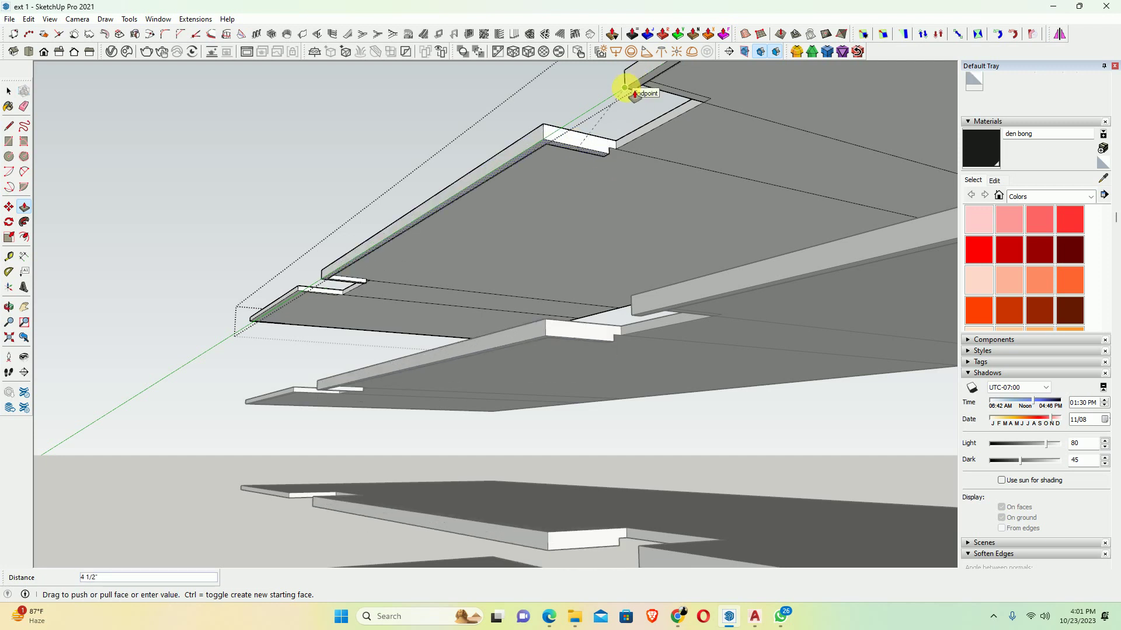
left_click(651, 87)
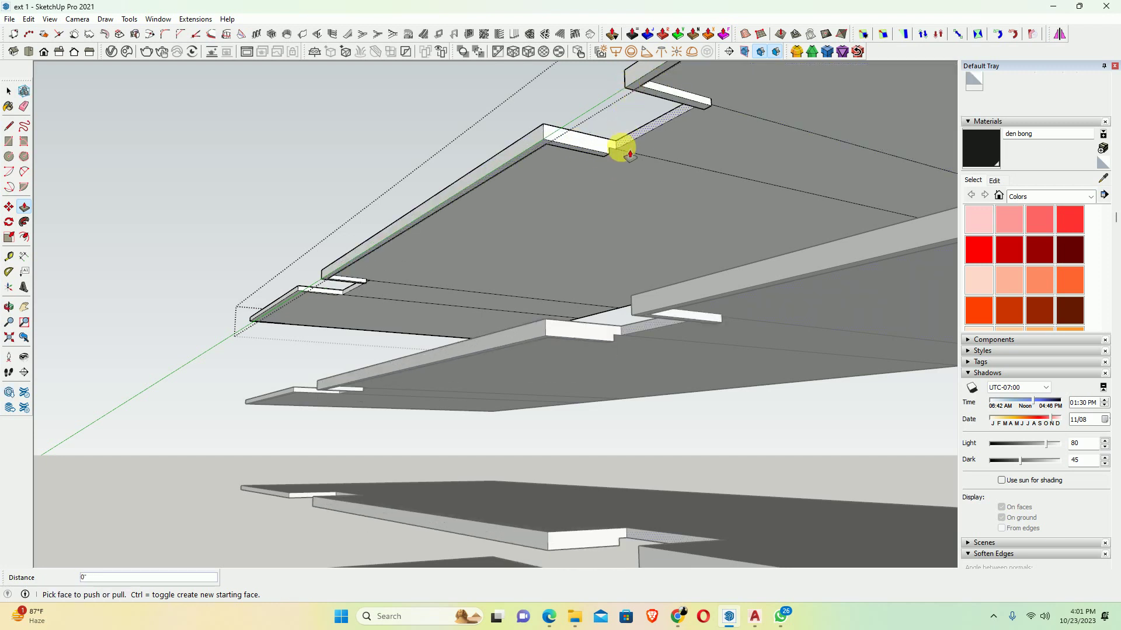
scroll(622, 151, "up", 5)
middle_click_drag(550, 155, 313, 210)
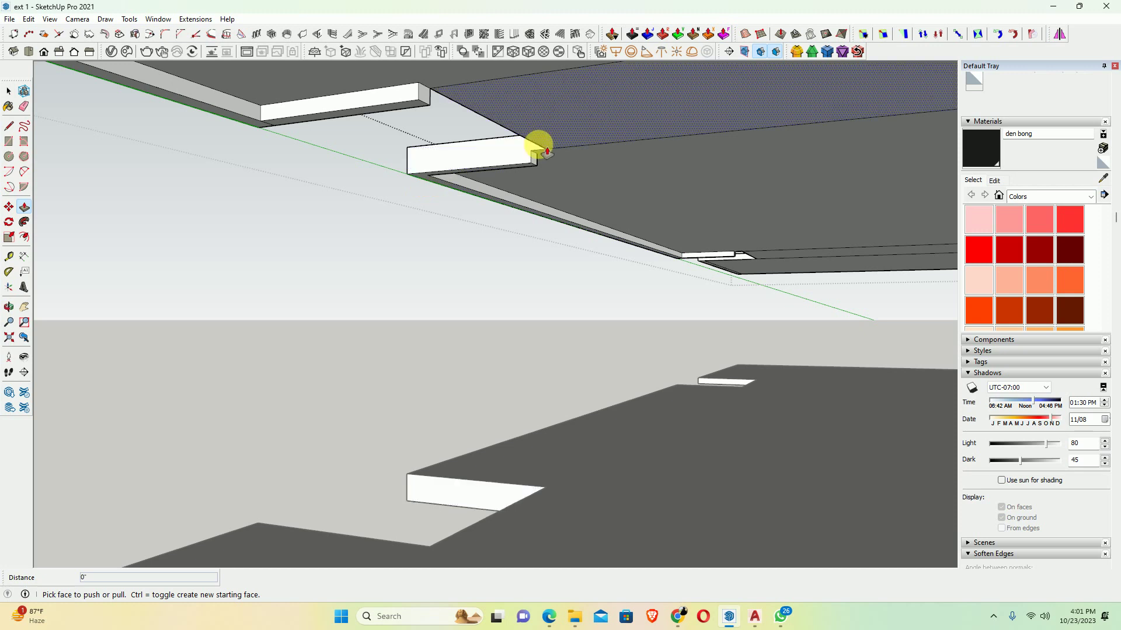
left_click(547, 151)
left_click(544, 147)
scroll(753, 260, "up", 3)
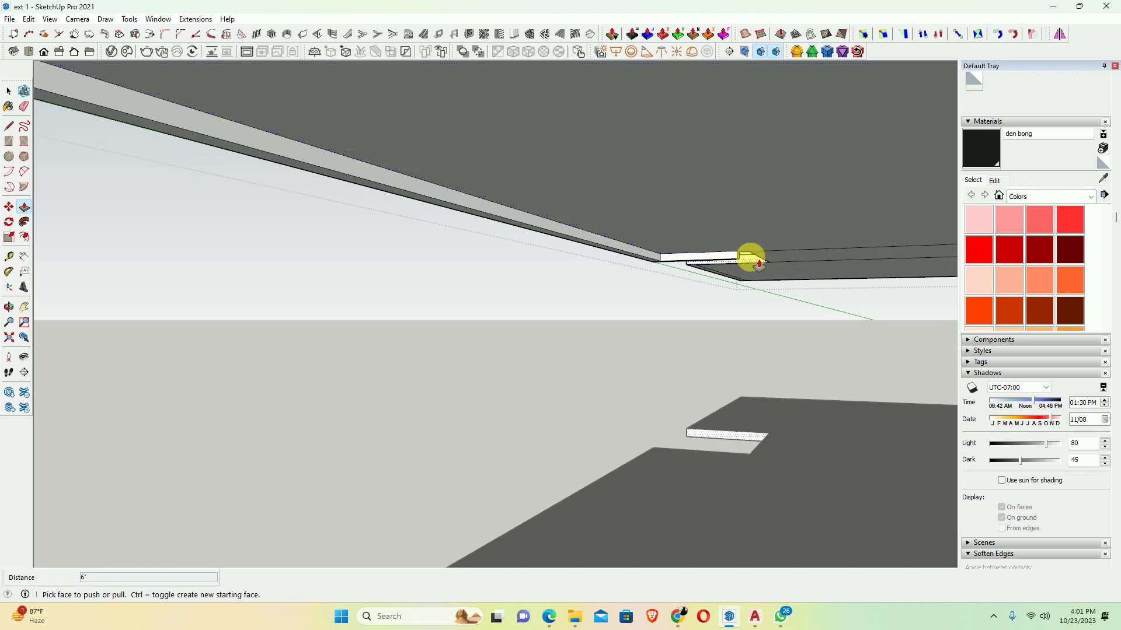
scroll(753, 263, "up", 2)
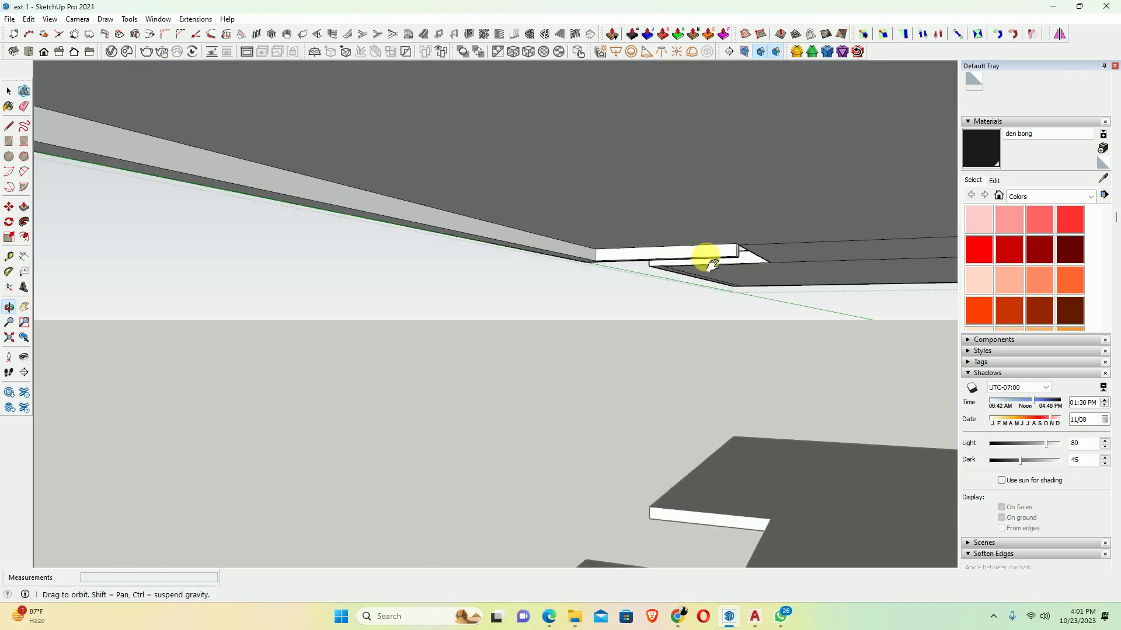
Extrude the ceiling slab's thin edge face 4 1/2" and its small end face 6"
mouse_move(708, 252)
middle_mouse_down()
mouse_move(413, 155)
mouse_move(500, 96)
mouse_move(496, 105)
middle_mouse_up()
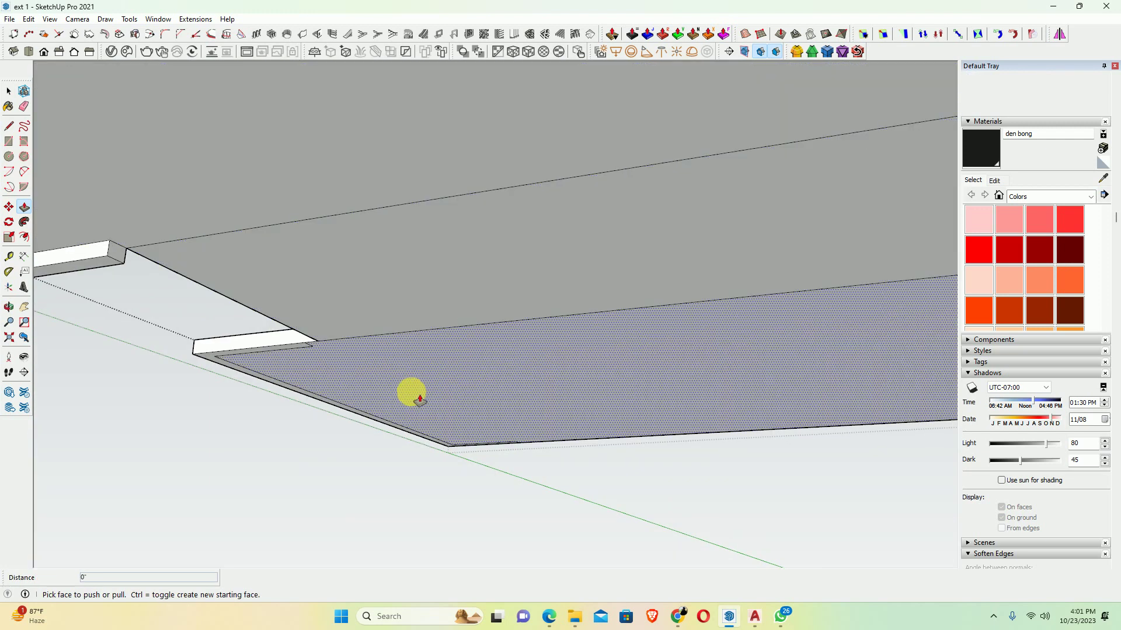
left_click(371, 420)
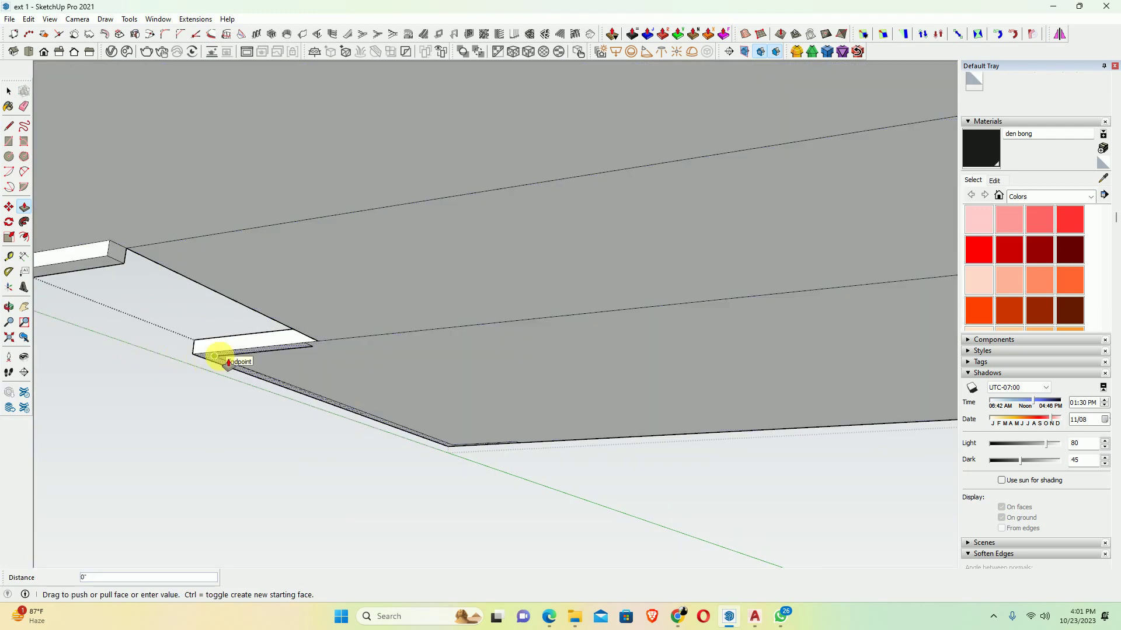
left_click(122, 264)
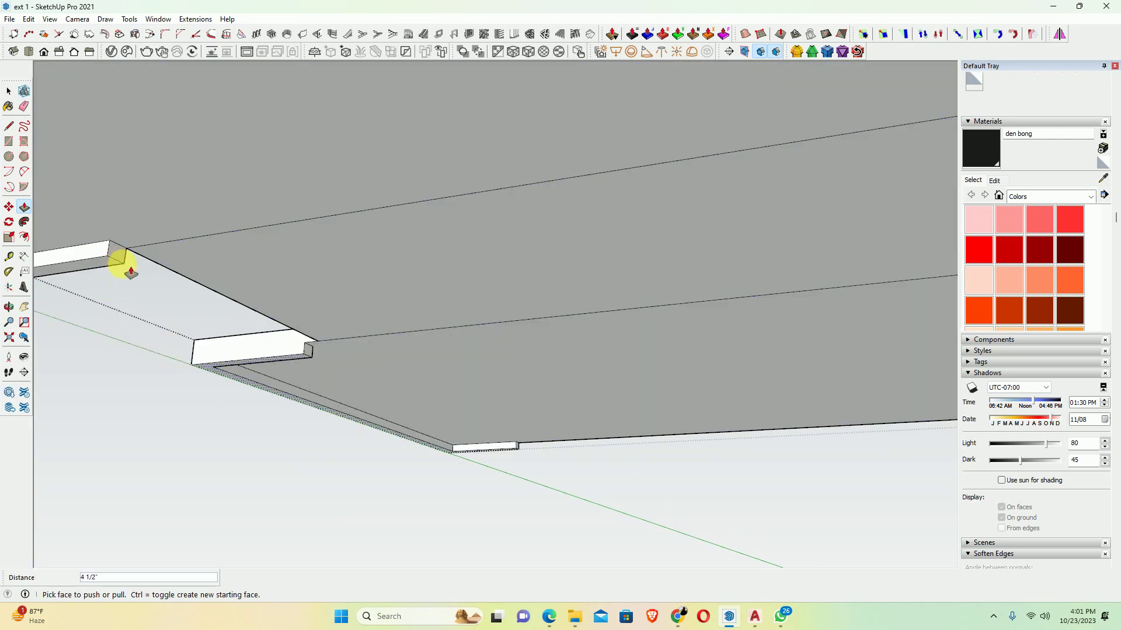
left_click(306, 349)
left_click(506, 458)
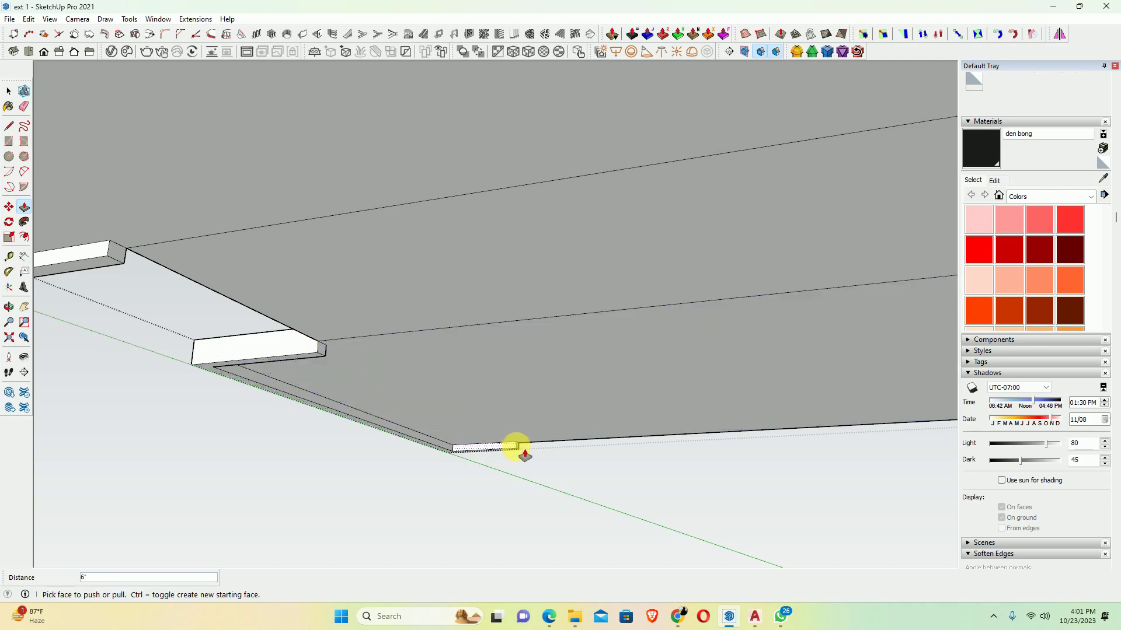
Extrude the slab tip face 6" and commit it from a level view
left_click(525, 455)
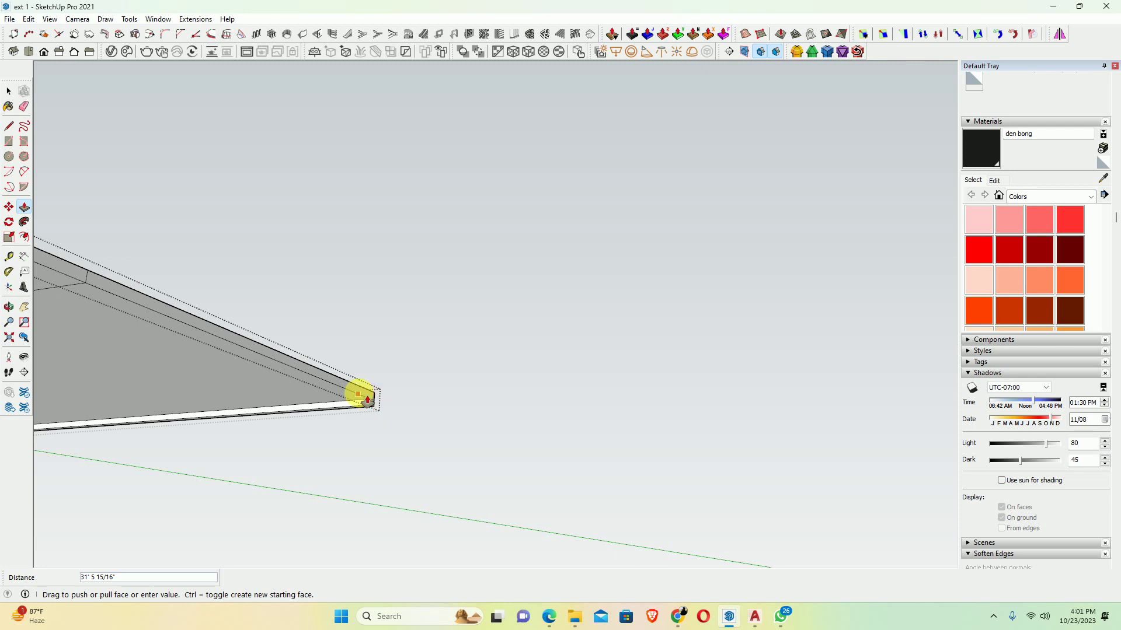
scroll(368, 402, "up", 1)
scroll(368, 409, "up", 1)
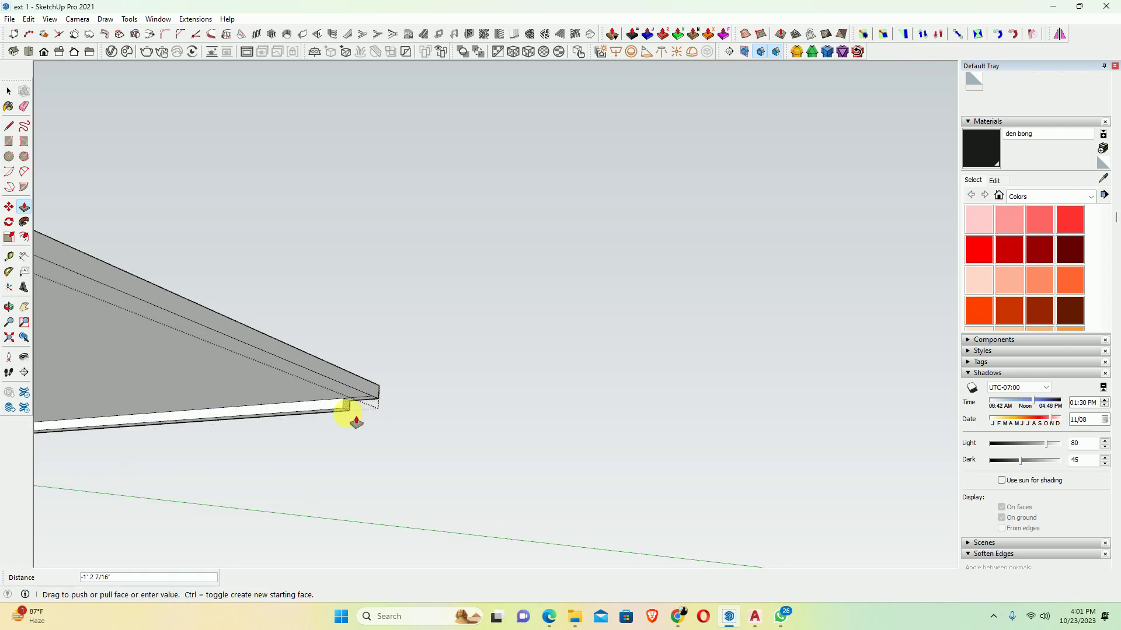
type("\"")
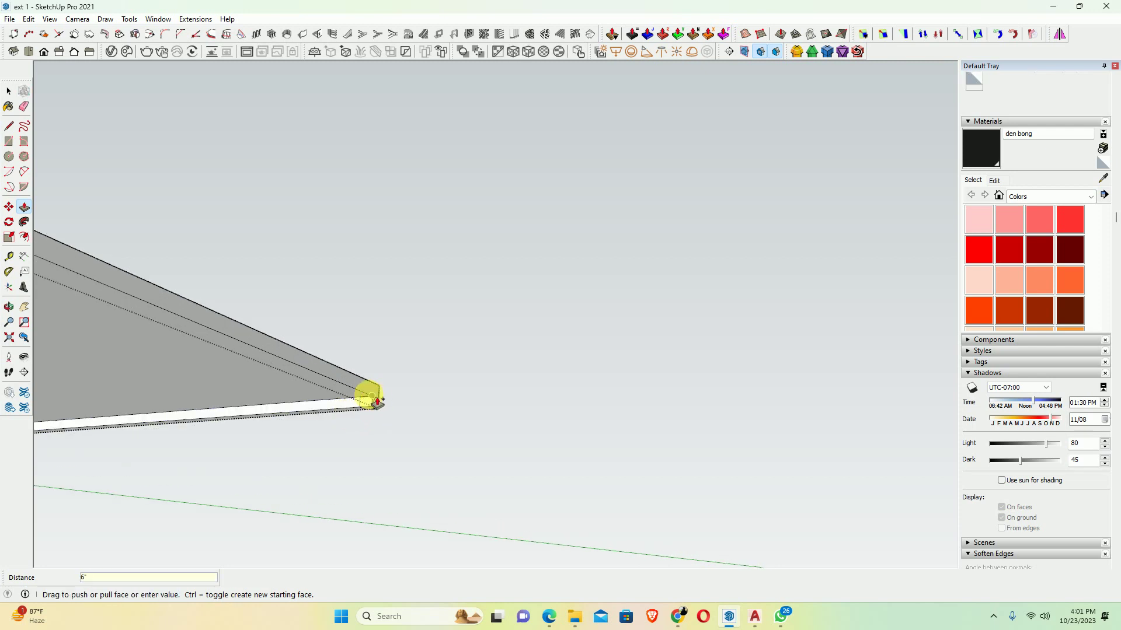
left_click(360, 391)
left_click(366, 403)
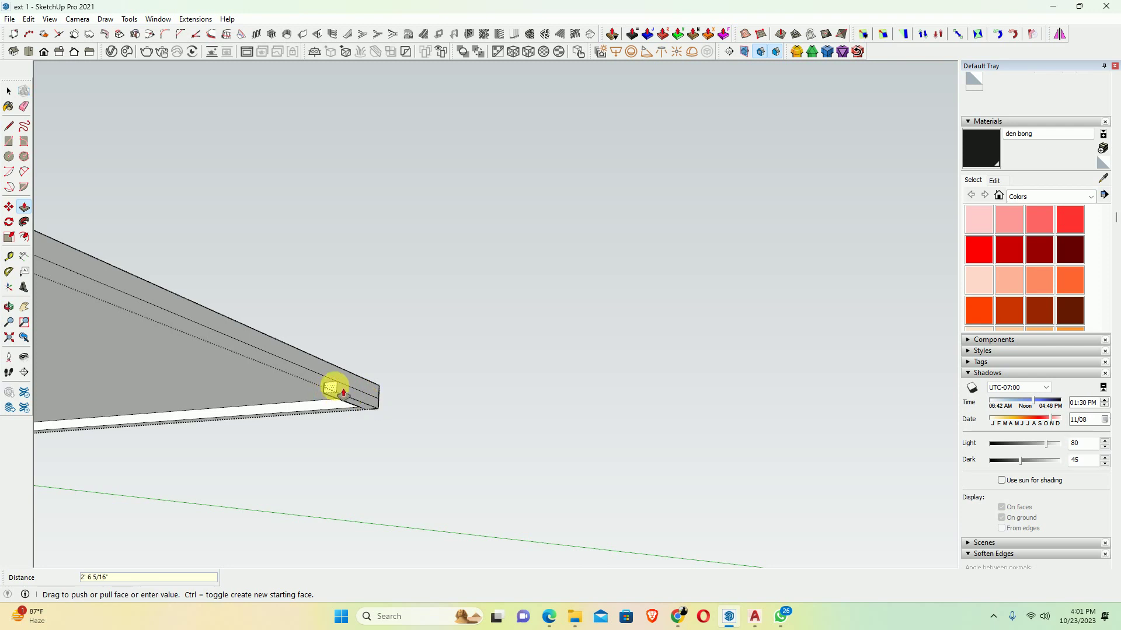
mouse_move(343, 391)
middle_mouse_down()
mouse_move(338, 383)
mouse_move(112, 463)
mouse_move(371, 401)
mouse_move(727, 400)
middle_mouse_up()
left_click(380, 416)
Return to Select, then switch to the Front standard view and zoom extents to frame the block
scroll(689, 371, "up", 5)
key("space")
scroll(680, 379, "down", 5)
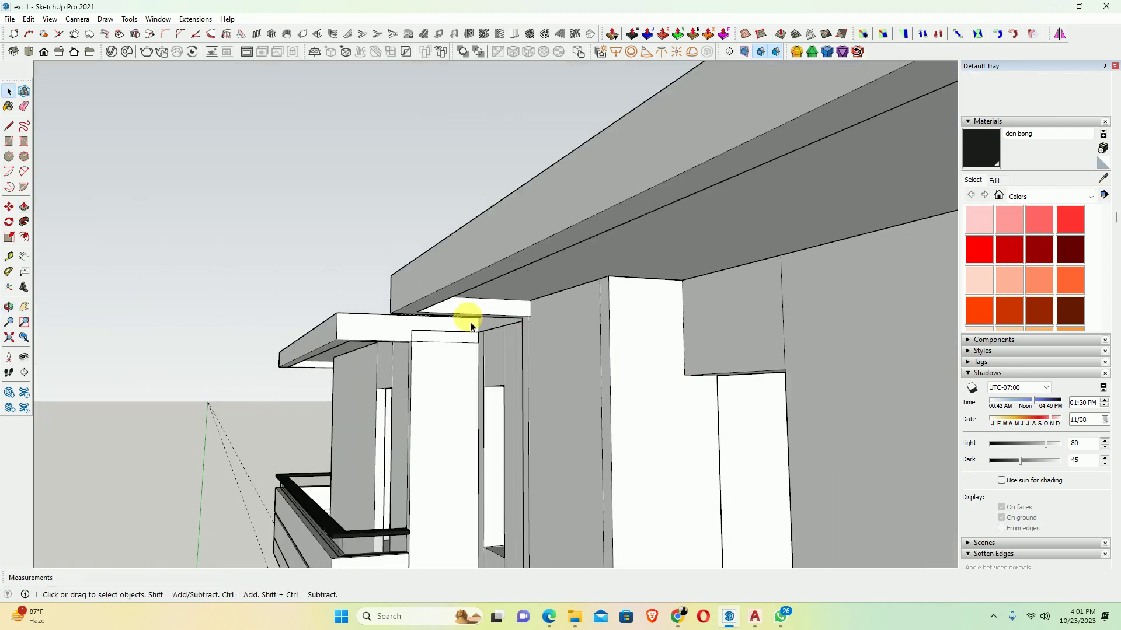
scroll(465, 313, "down", 2)
left_click(44, 52)
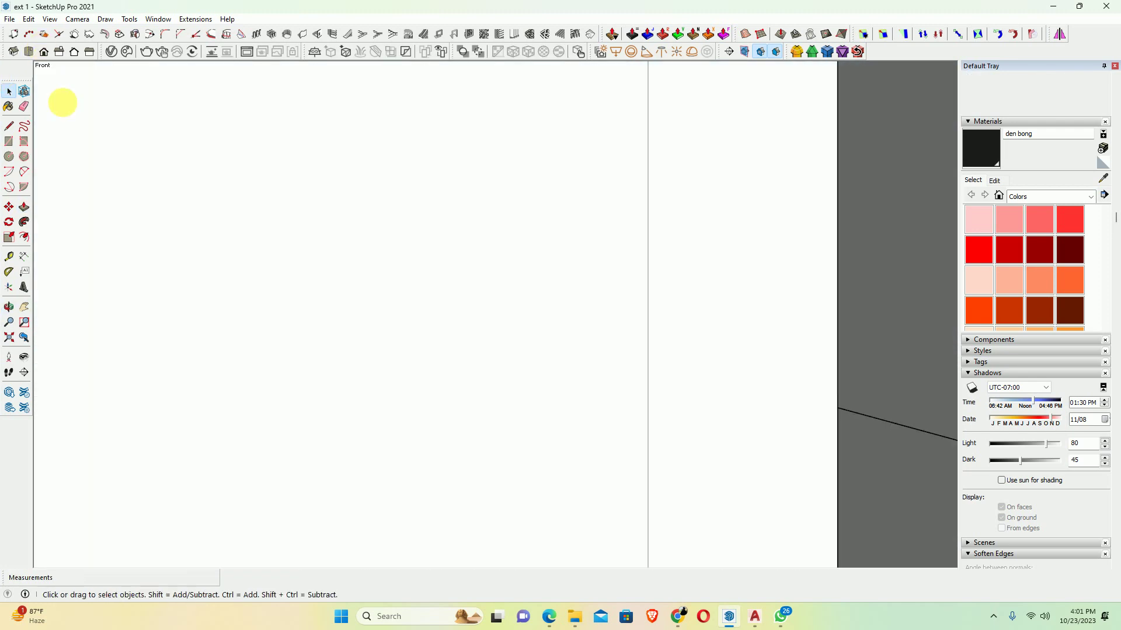
left_click(9, 338)
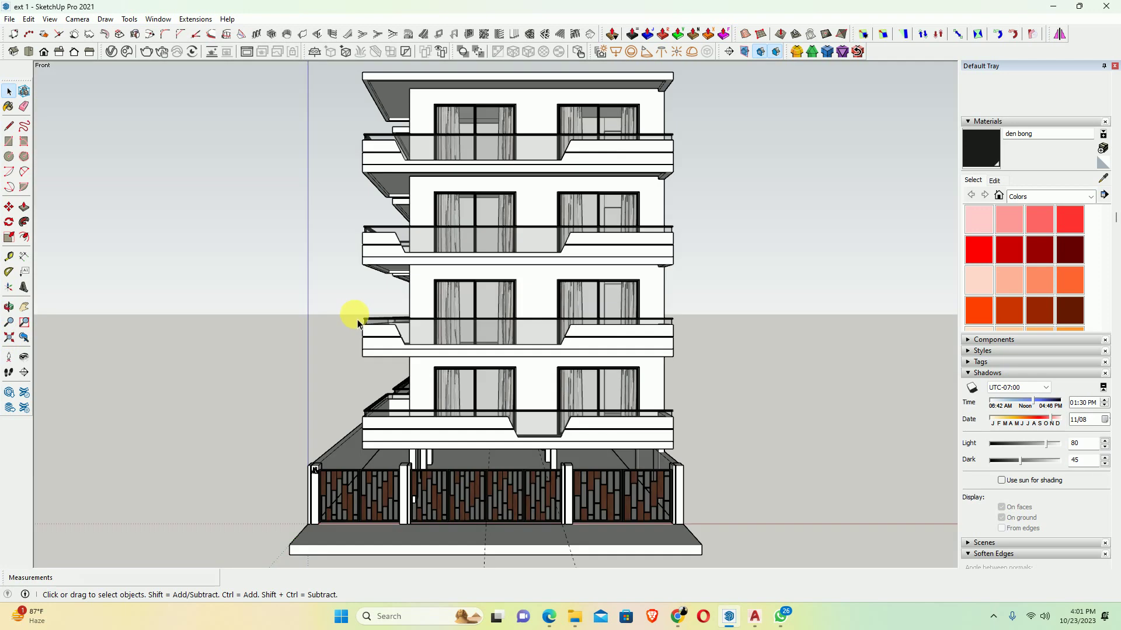
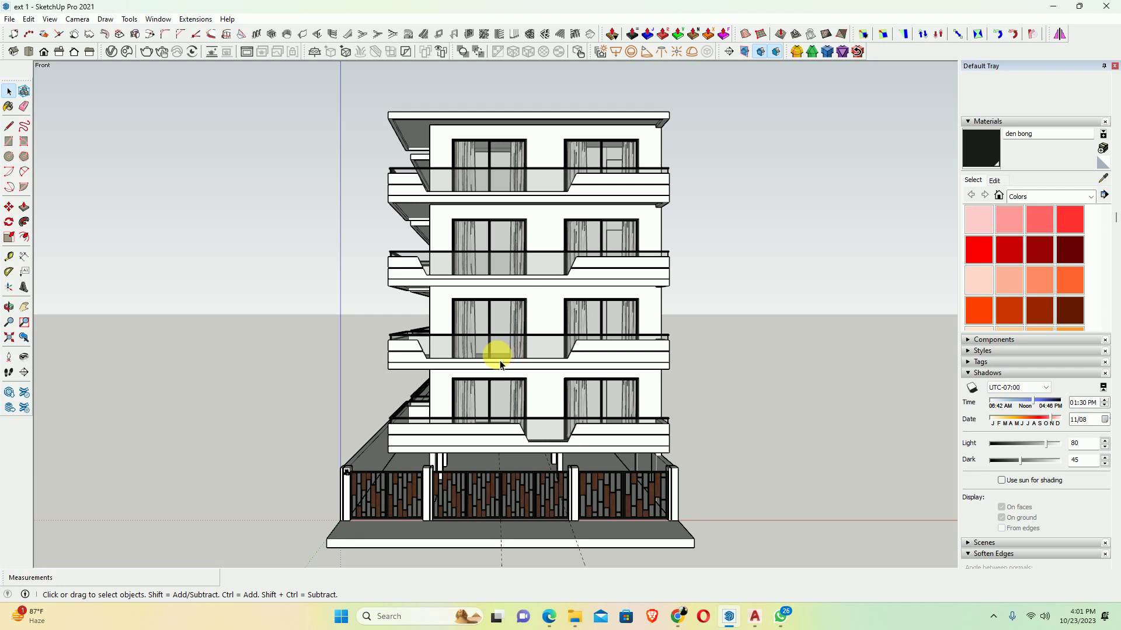
Nudge the building view and check the AutoCAD elevation drawing for reference
scroll(492, 357, "up", 2)
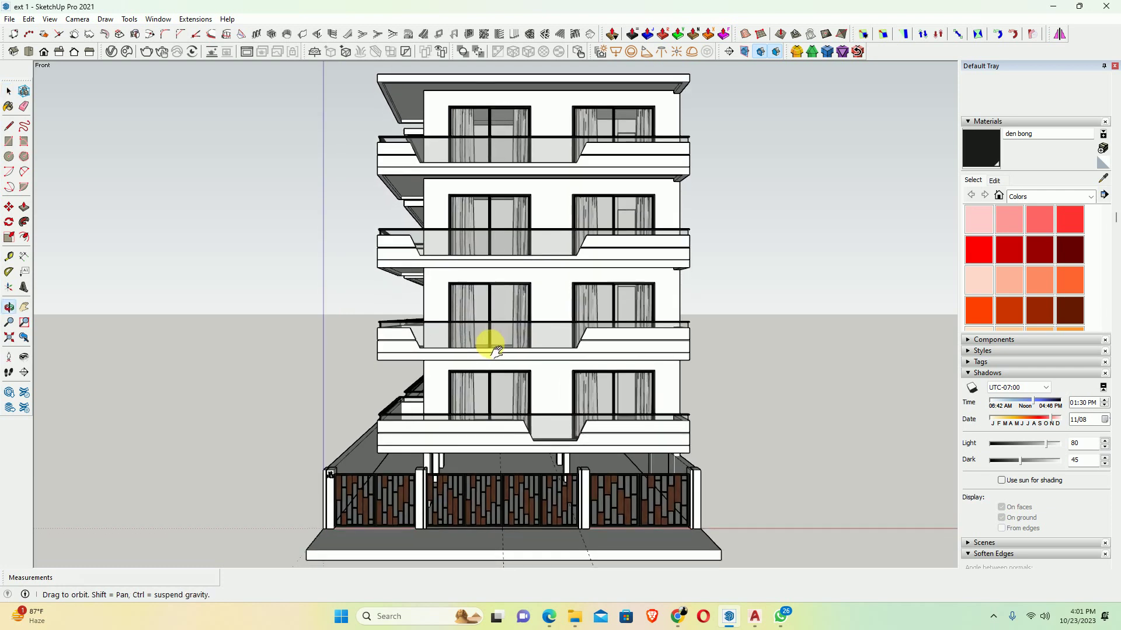
middle_click_drag(490, 352, 493, 353)
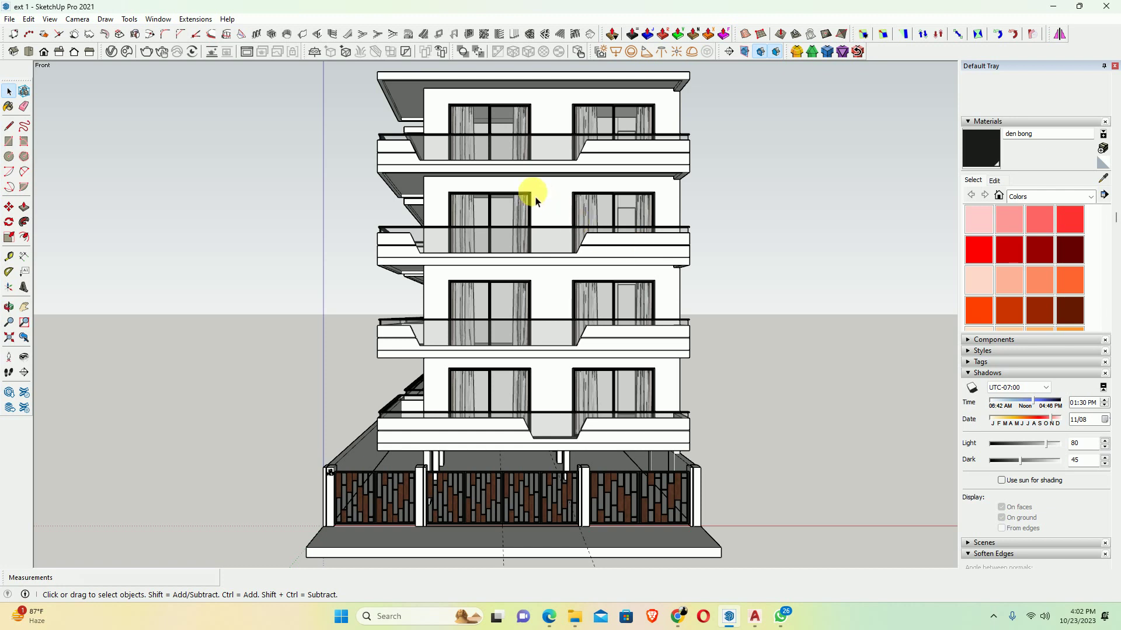
middle_click_drag(513, 182, 502, 175)
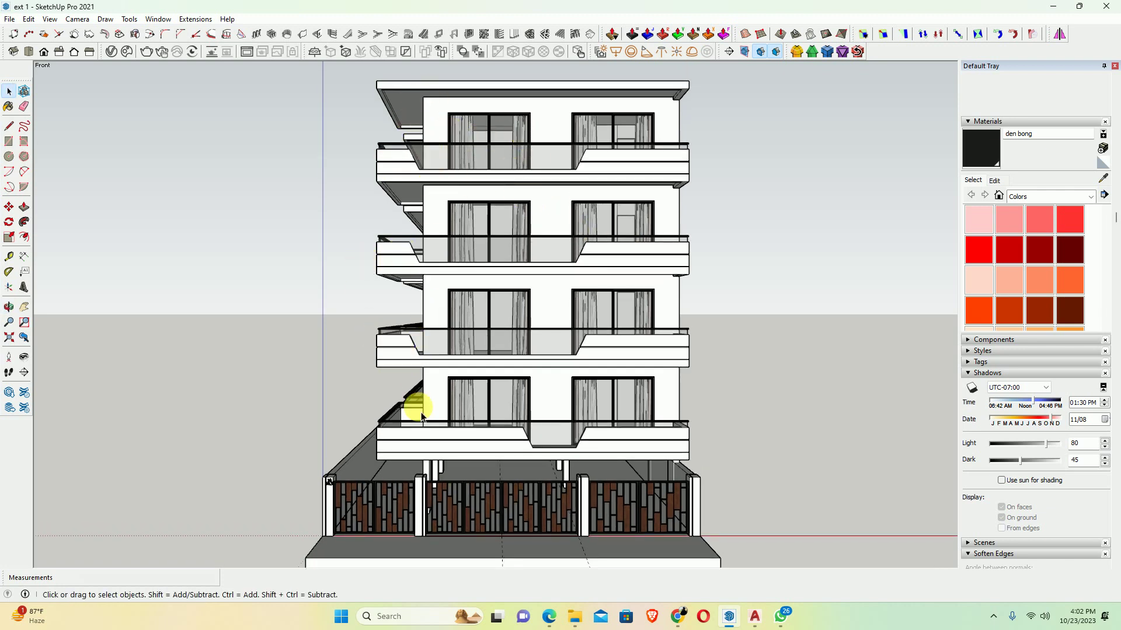
left_click(755, 617)
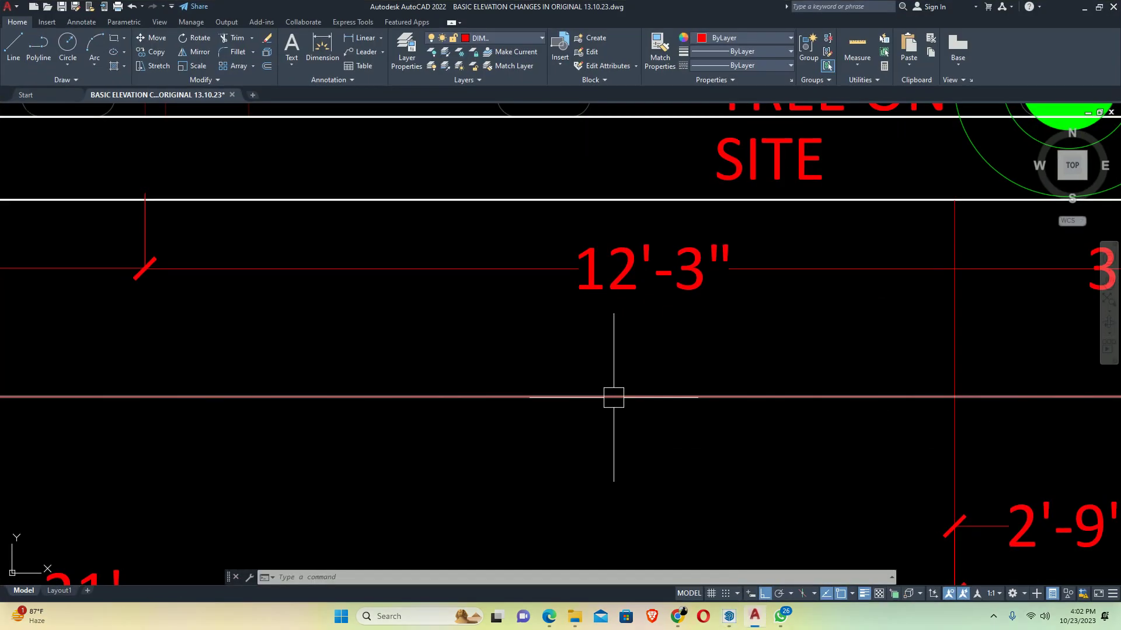
scroll(470, 480, "down", 2)
scroll(464, 343, "down", 5)
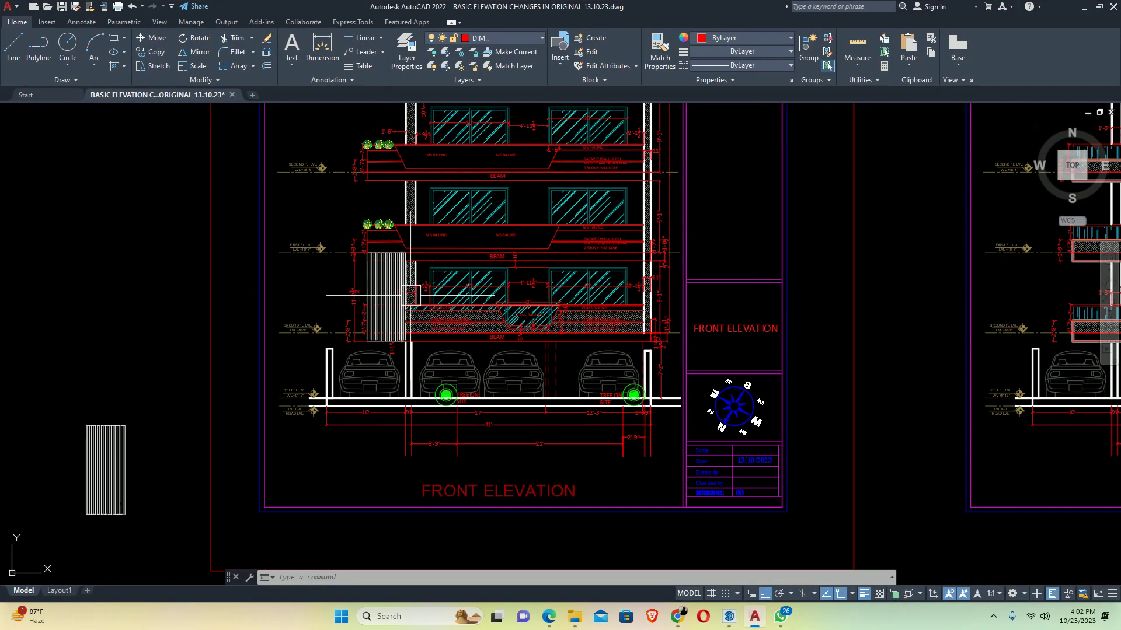
left_click(1086, 12)
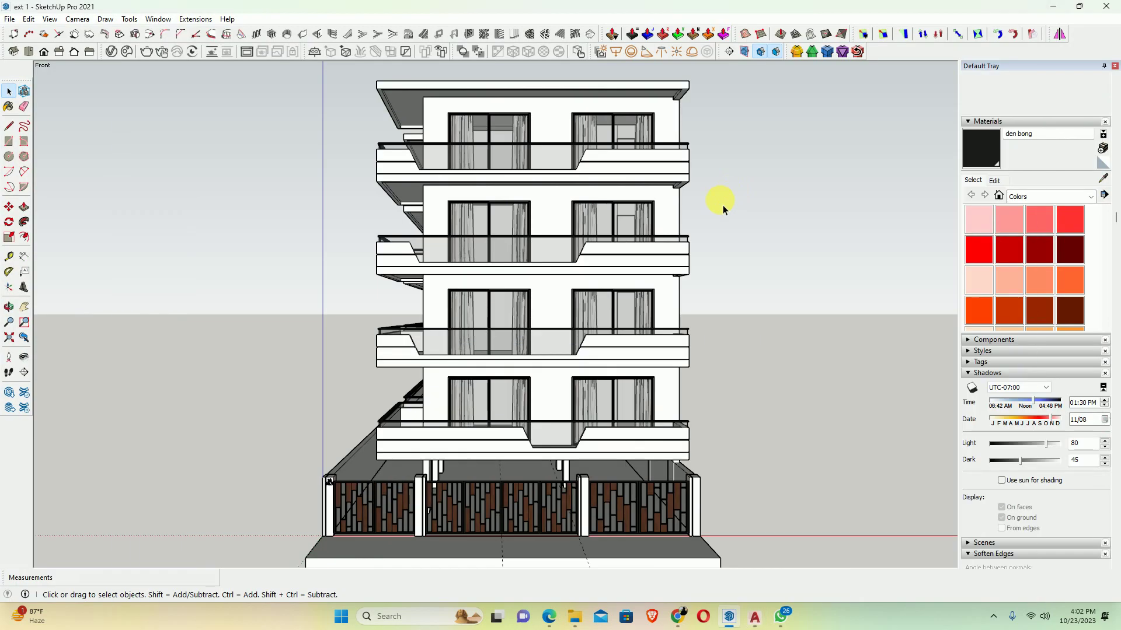
Import the PERFORATED+FACADE+PATTERN file from the Downloads folder
left_click(9, 22)
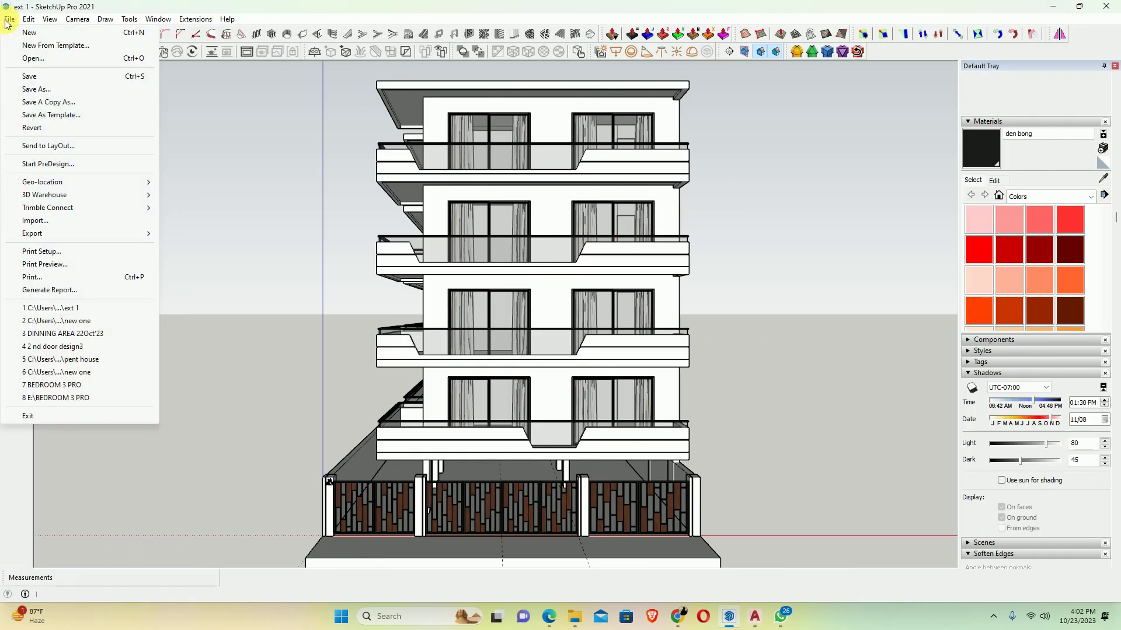
left_click(44, 225)
left_click(175, 214)
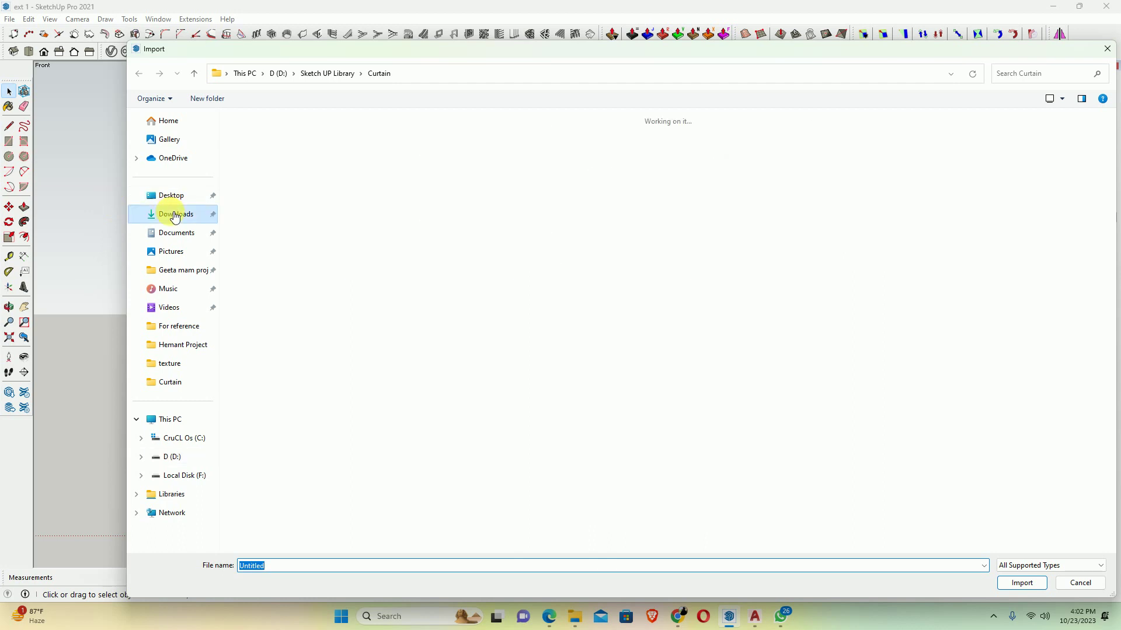
scroll(688, 262, "down", 4)
scroll(647, 259, "down", 3)
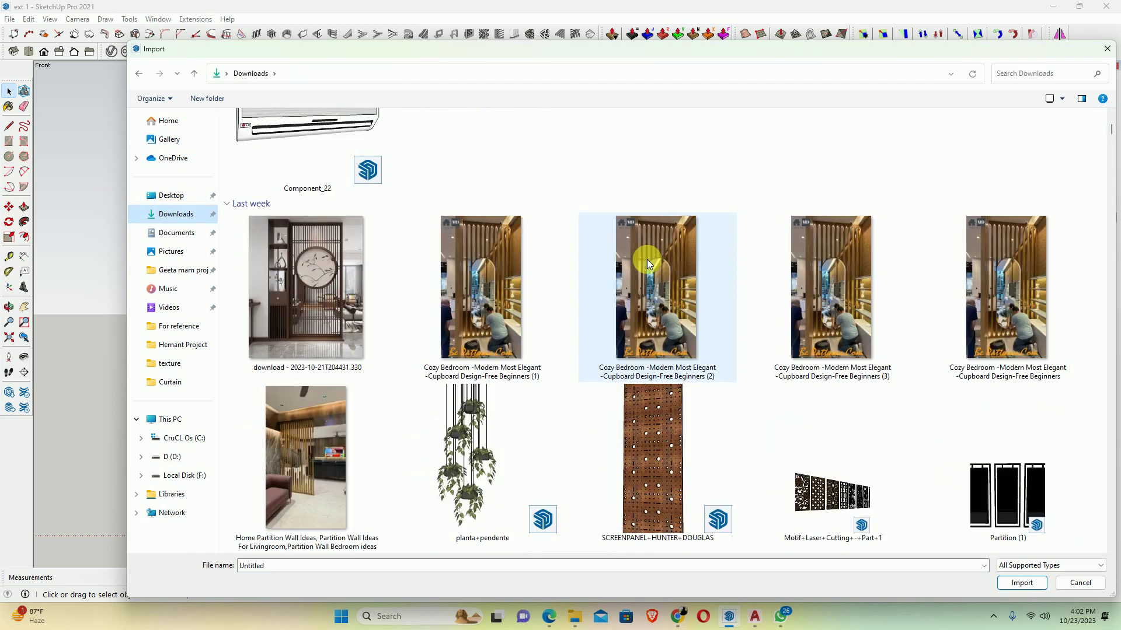
scroll(647, 259, "down", 1)
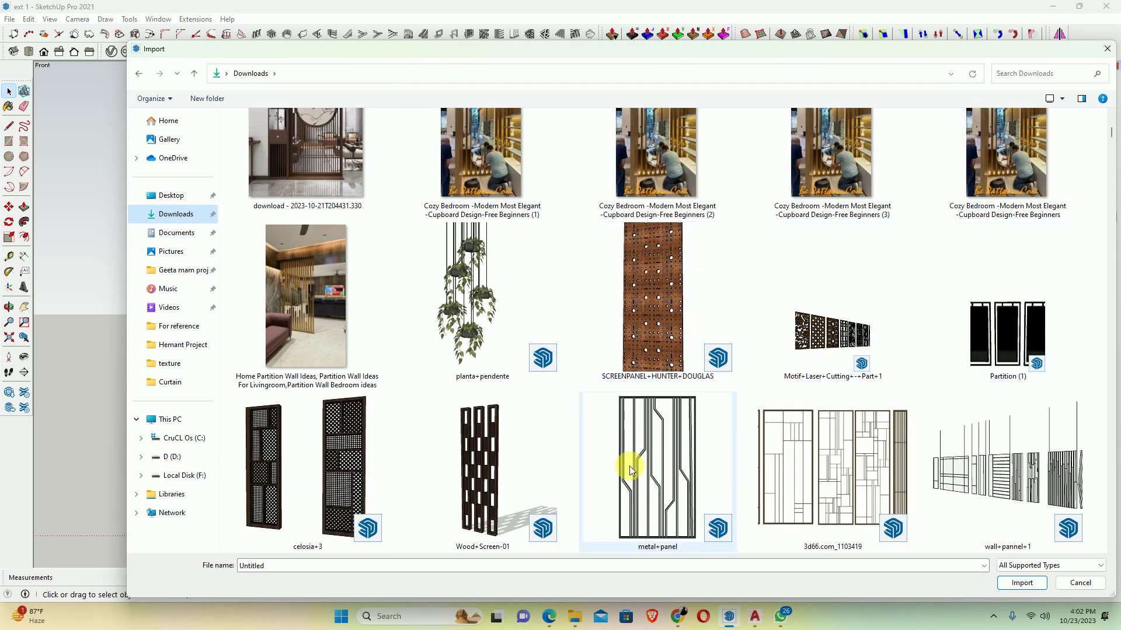
scroll(758, 437, "down", 1)
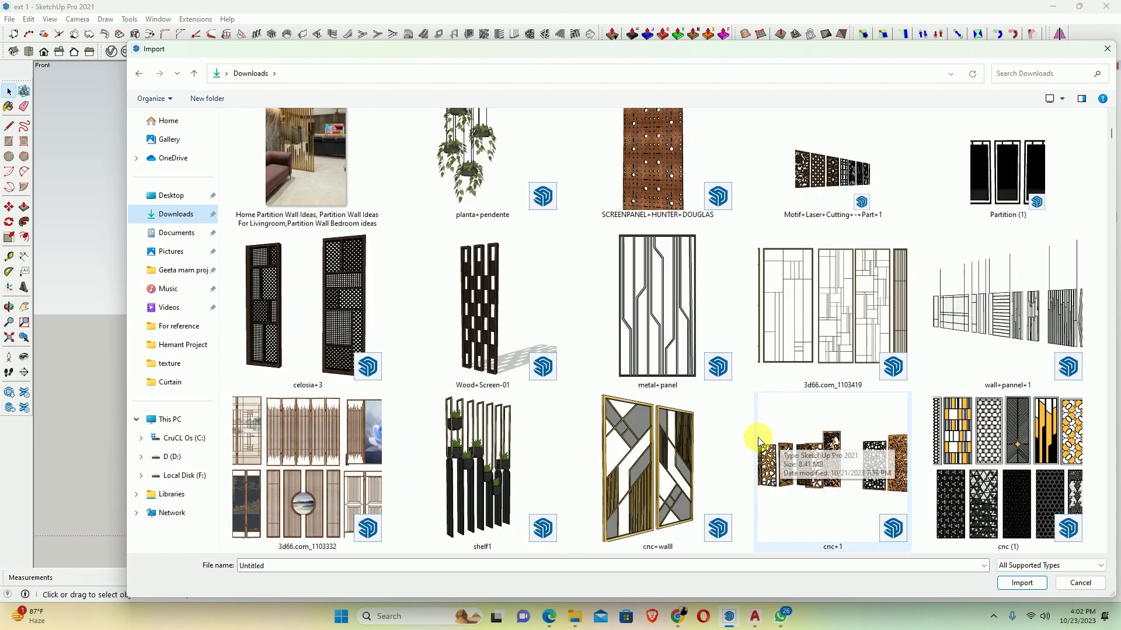
scroll(671, 421, "down", 1)
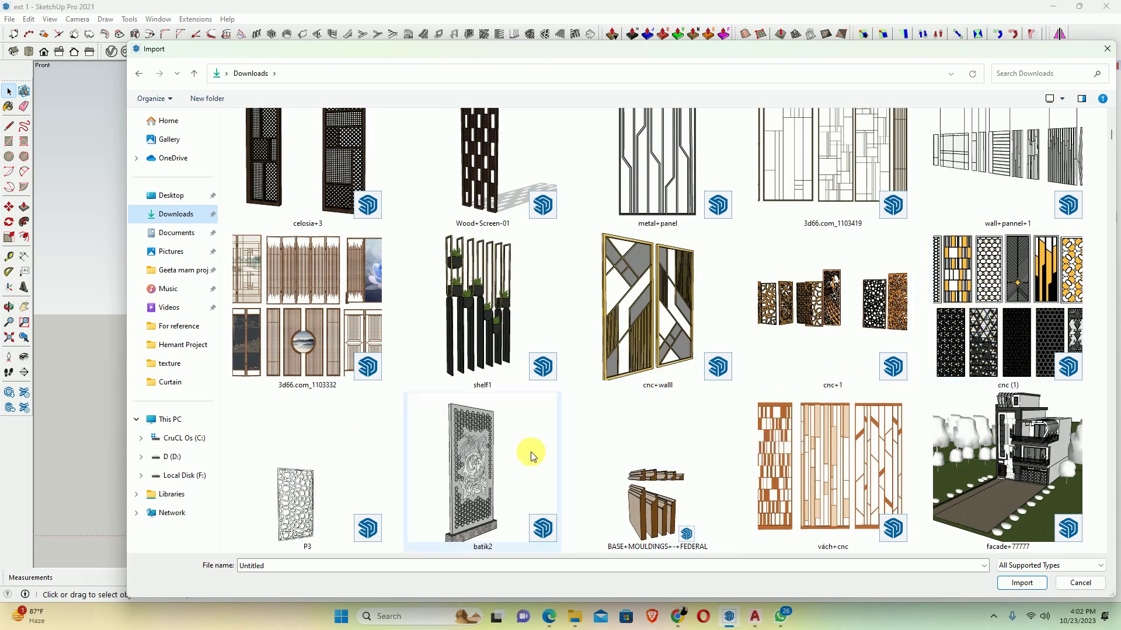
scroll(503, 462, "up", 1)
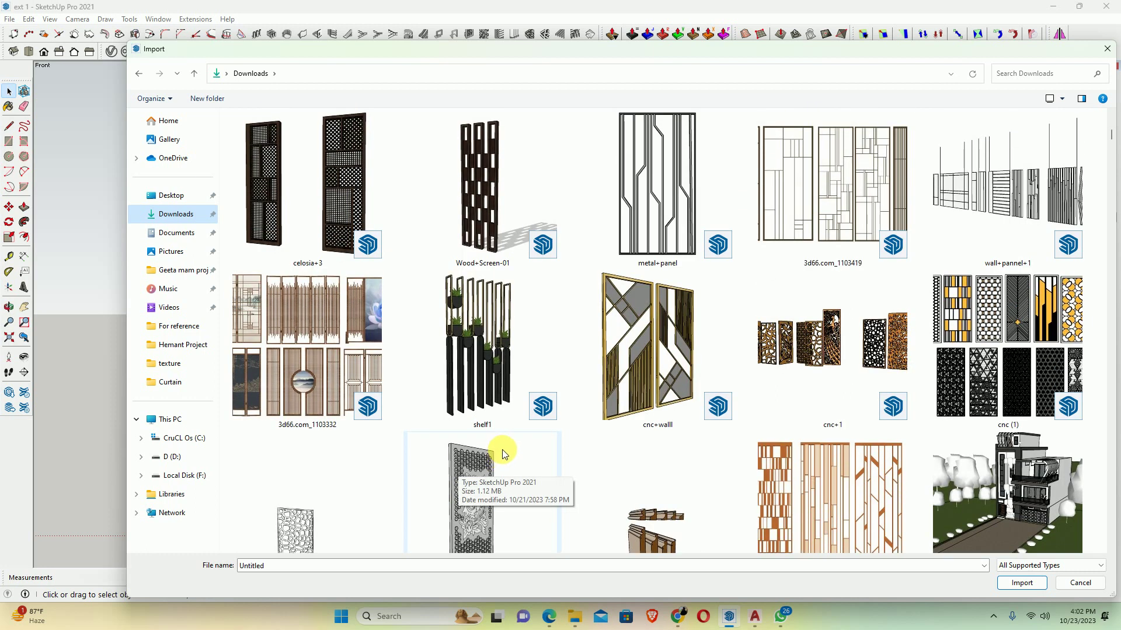
scroll(506, 432, "up", 3)
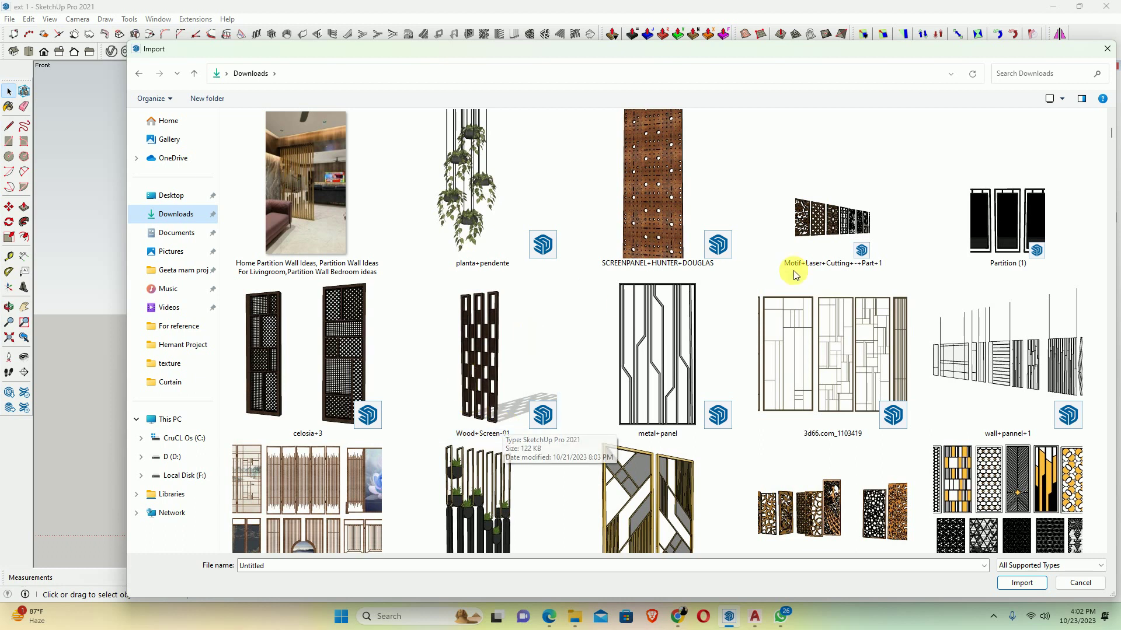
scroll(708, 330, "down", 3)
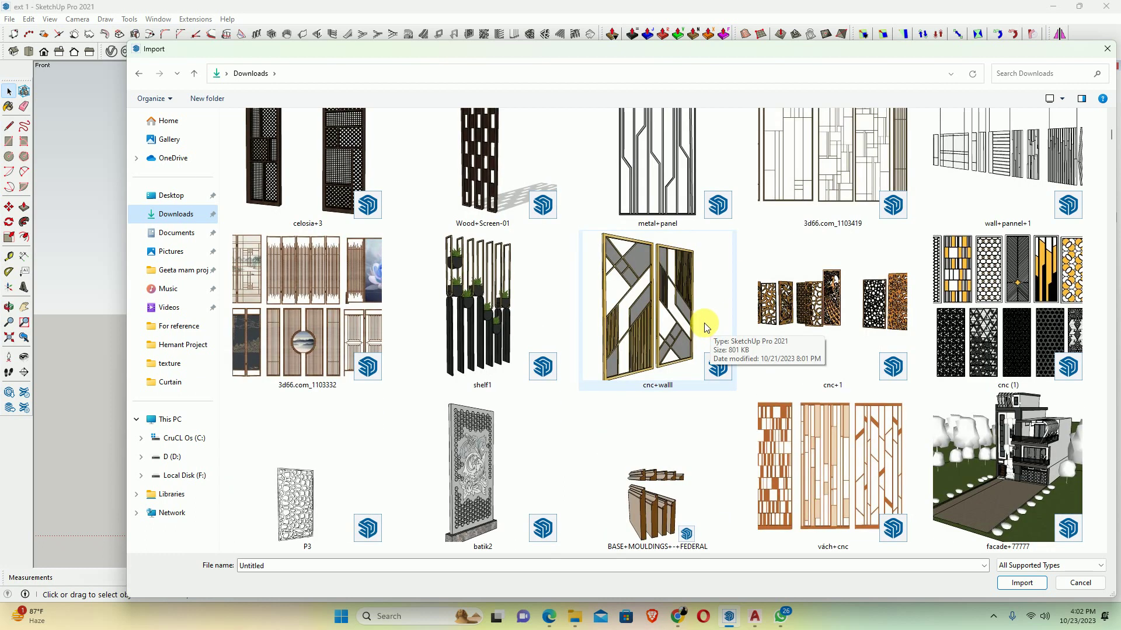
scroll(706, 327, "down", 3)
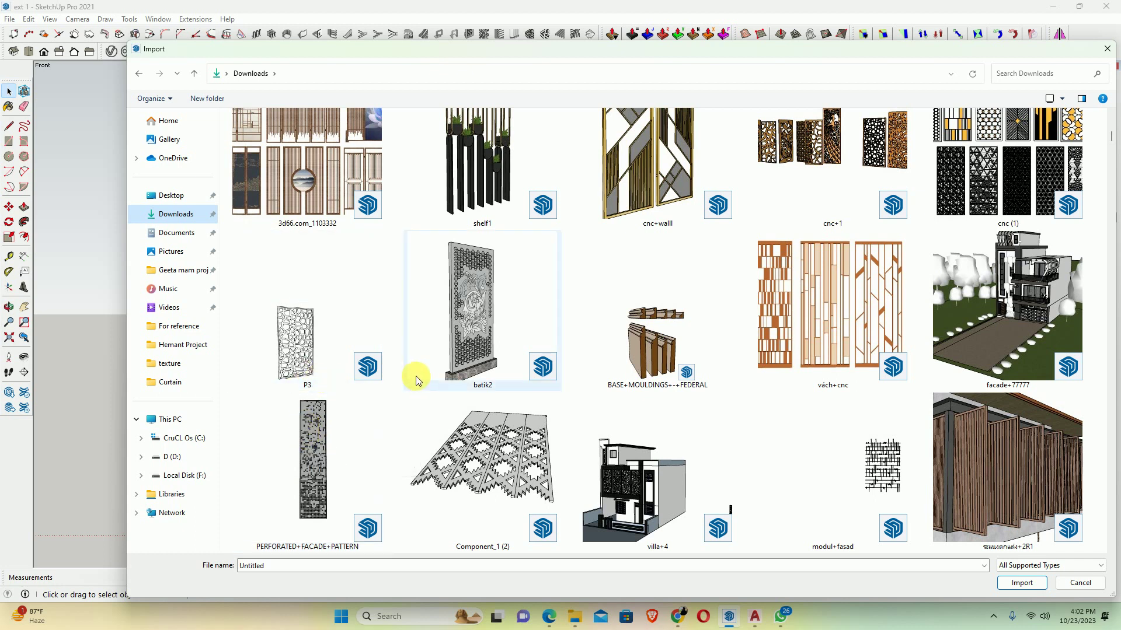
left_click(349, 428)
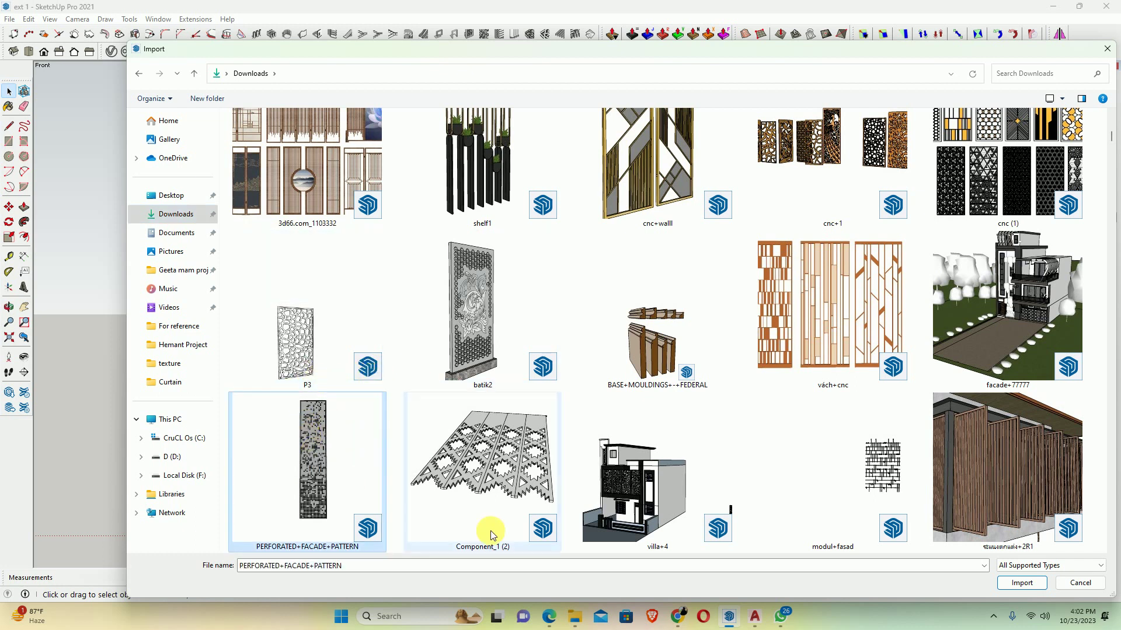
left_click(1030, 584)
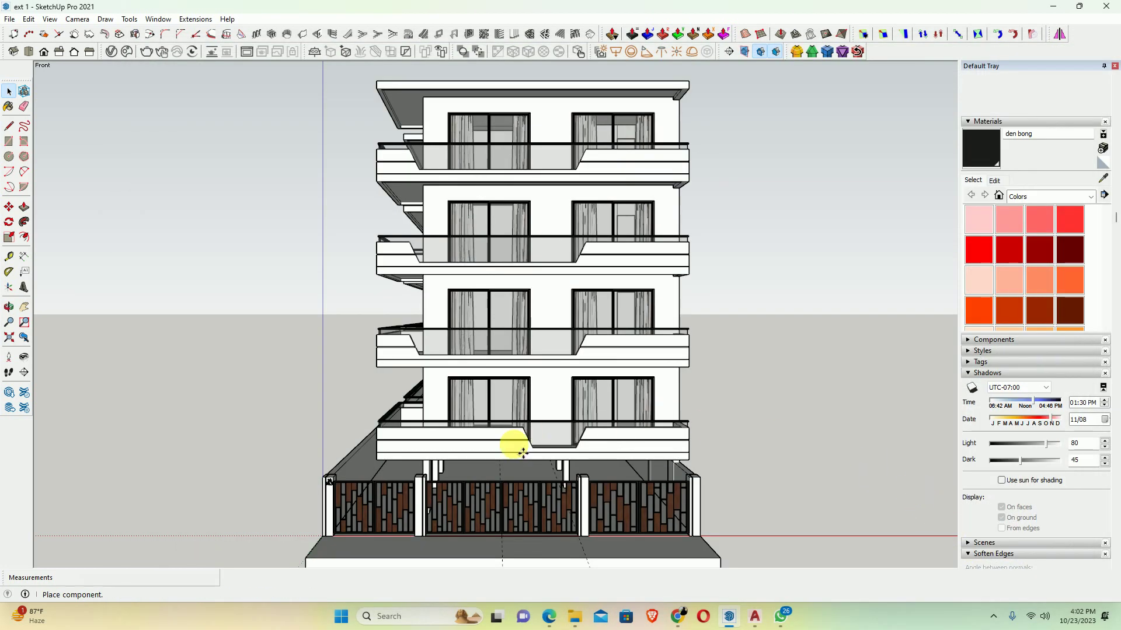
Drop the imported facade panel at the building's left corner
scroll(382, 452, "up", 2)
scroll(388, 461, "up", 2)
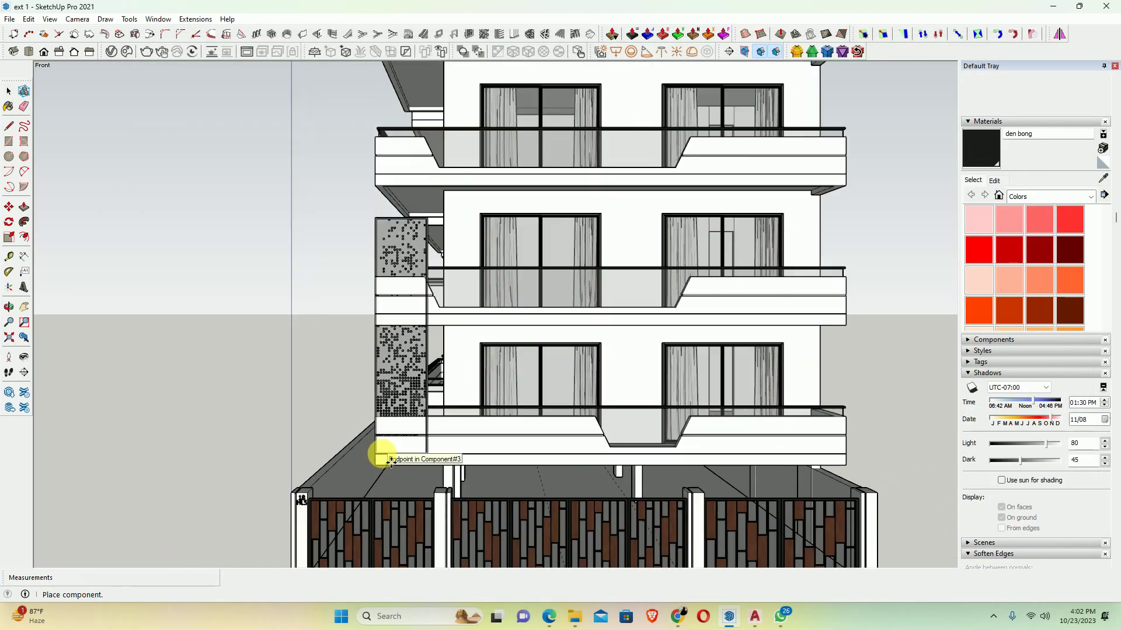
left_click(382, 455)
scroll(445, 430, "up", 3)
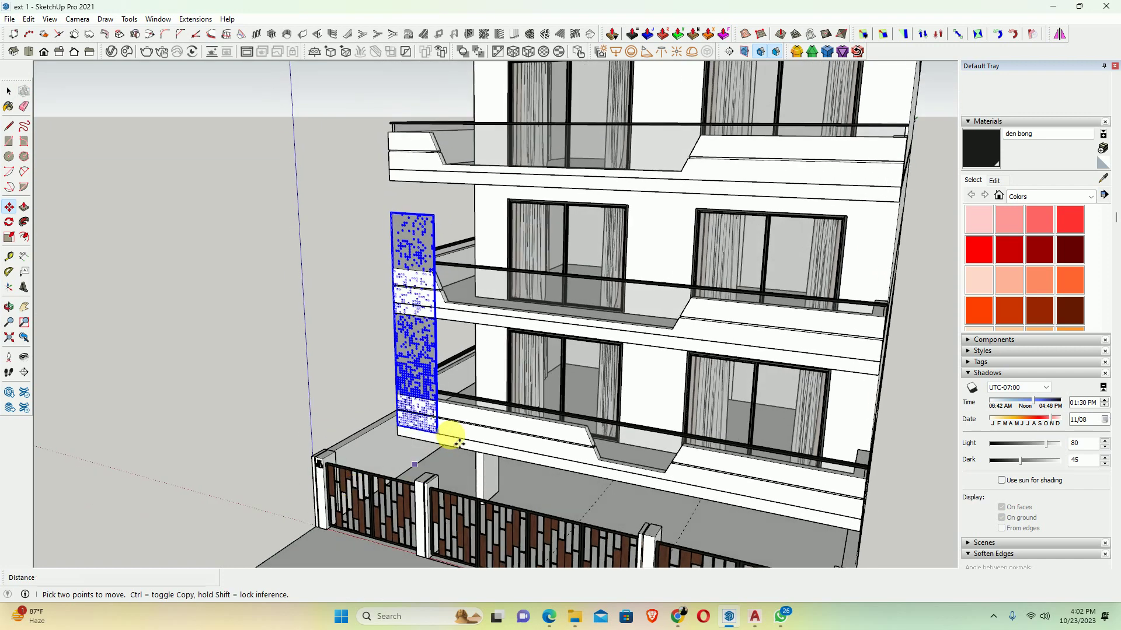
scroll(445, 430, "up", 3)
scroll(439, 433, "up", 3)
middle_click_drag(439, 433, 389, 439)
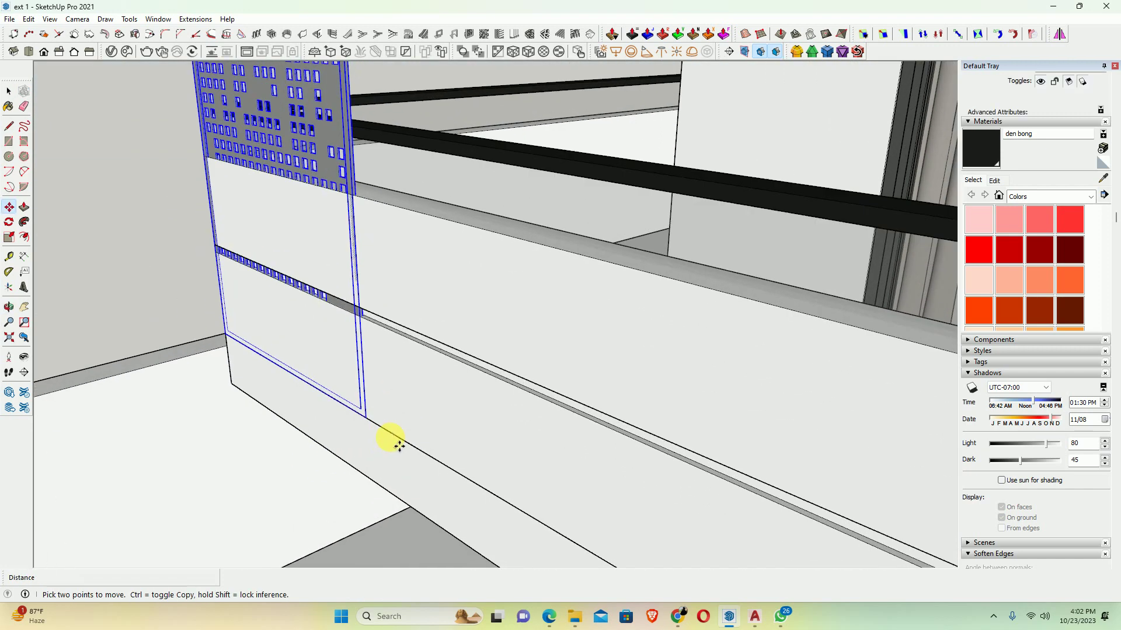
Move the panel from its bottom corner down onto the balcony slab's lower corner
left_click(374, 417)
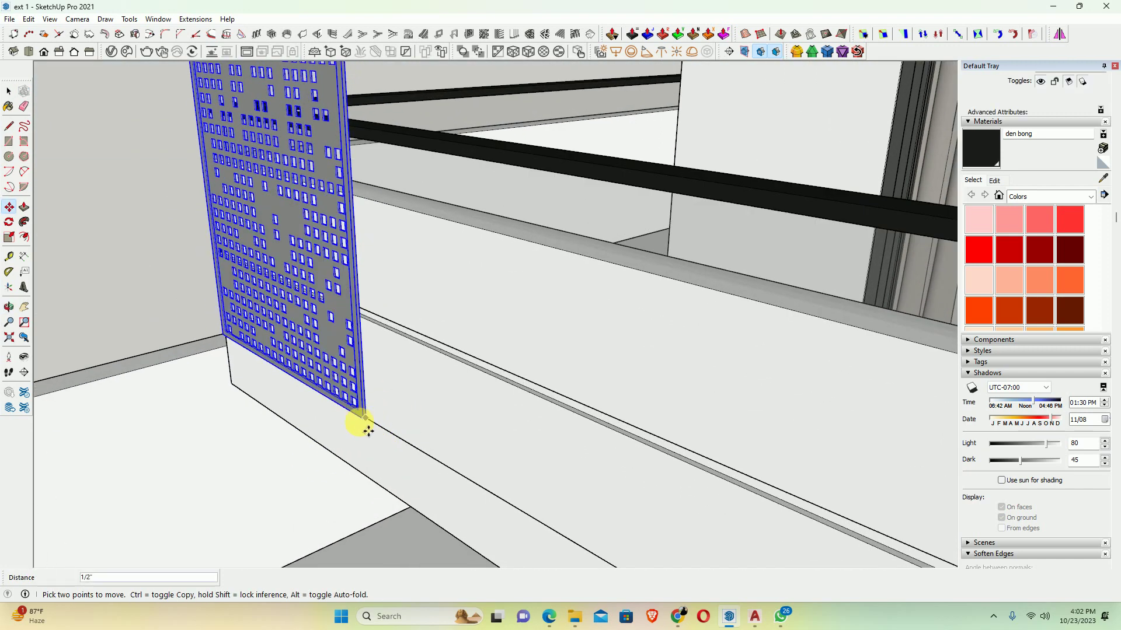
scroll(374, 426, "down", 2)
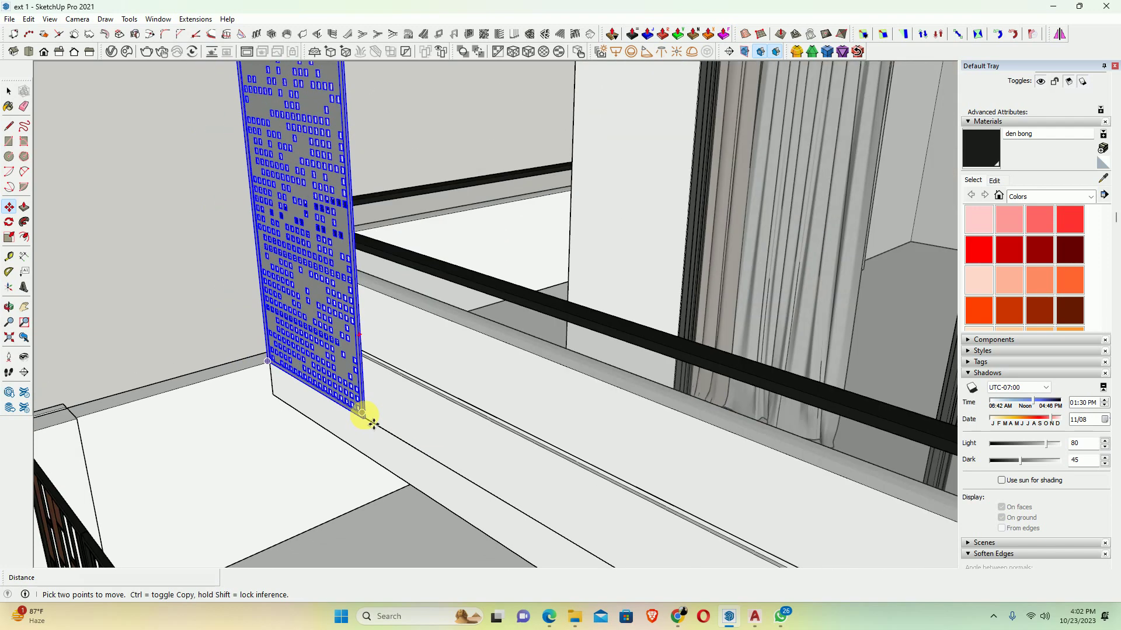
middle_click_drag(373, 420, 756, 326)
scroll(456, 411, "up", 3)
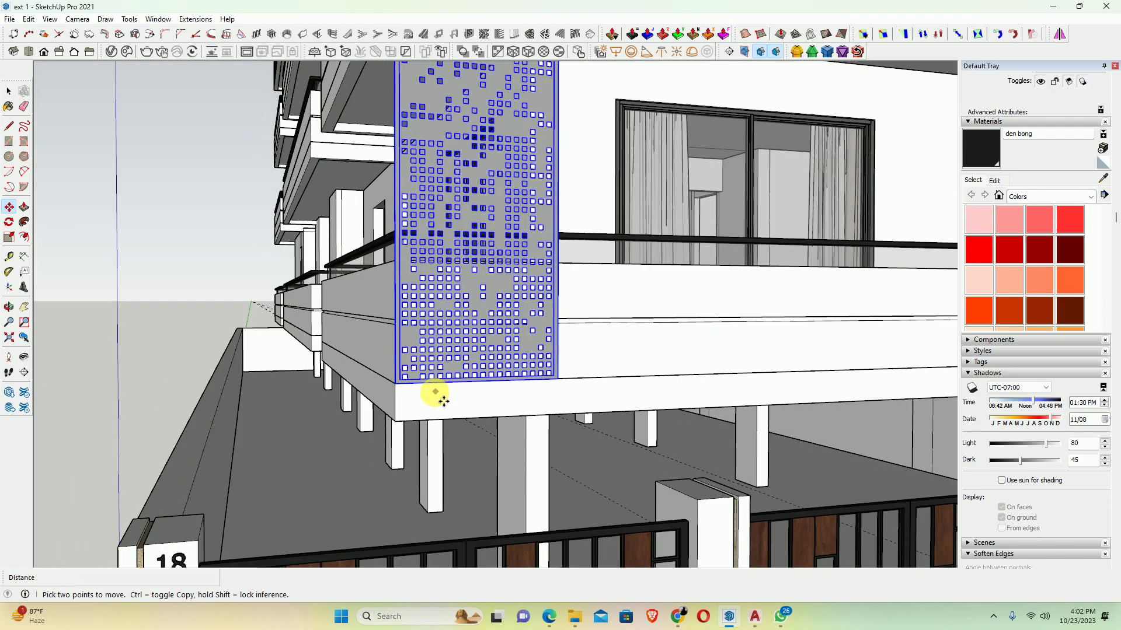
scroll(456, 482, "up", 2)
scroll(435, 463, "up", 2)
mouse_move(435, 461)
middle_mouse_down()
mouse_move(555, 463)
mouse_move(509, 484)
middle_mouse_up()
left_click(437, 457)
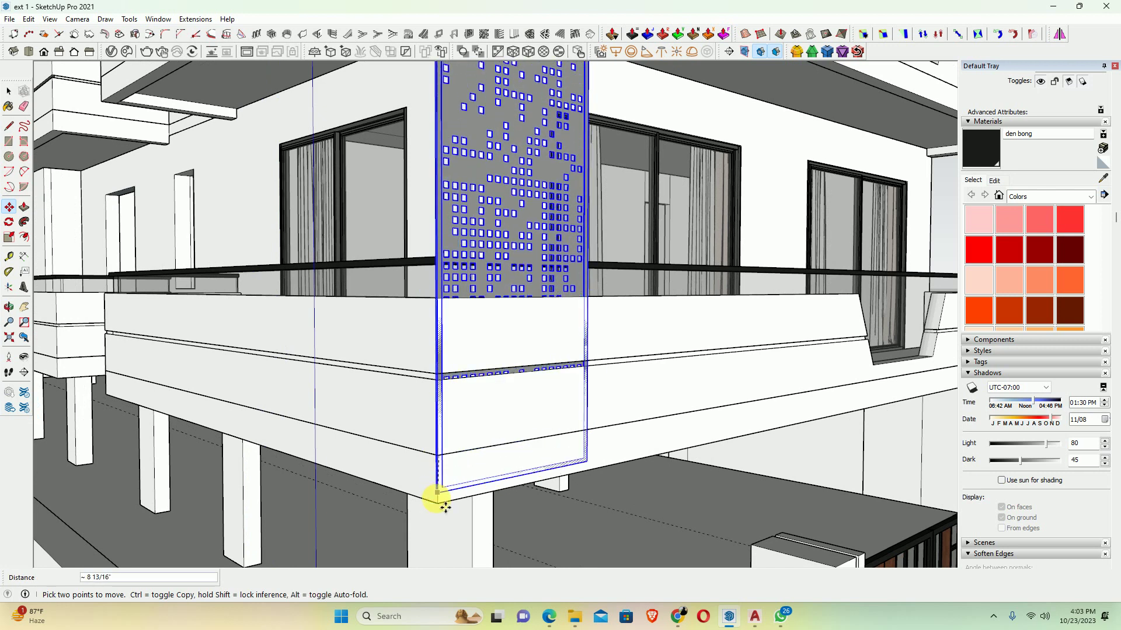
left_click(448, 513)
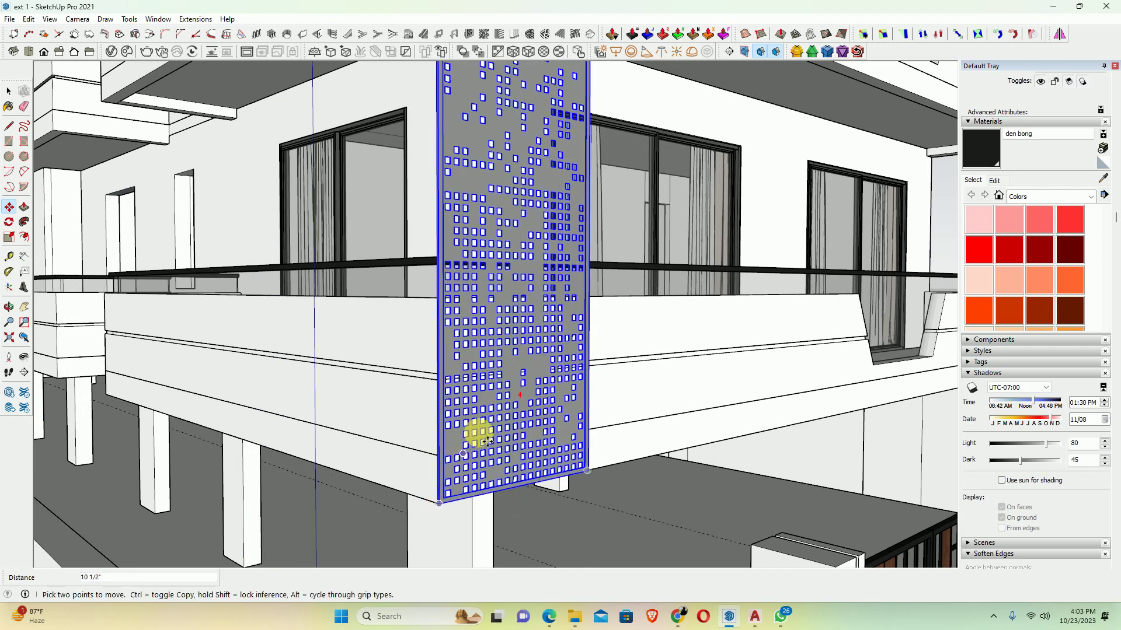
mouse_move(475, 431)
middle_mouse_down()
mouse_move(537, 421)
mouse_move(392, 425)
mouse_move(405, 325)
mouse_move(351, 325)
mouse_move(389, 293)
mouse_move(525, 350)
middle_mouse_up()
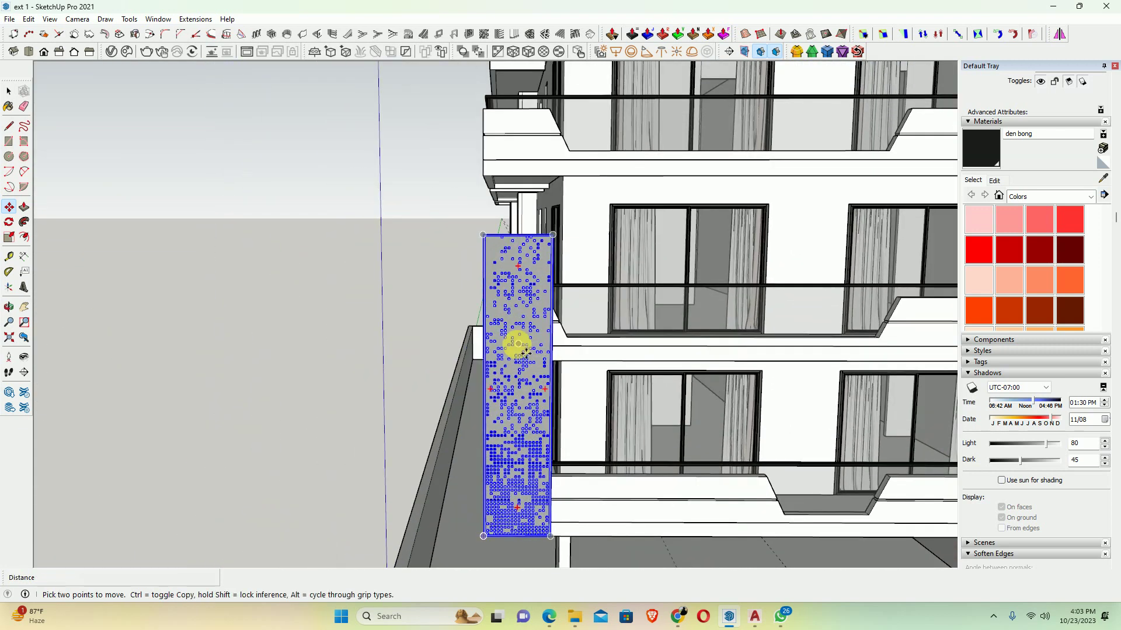
key("space")
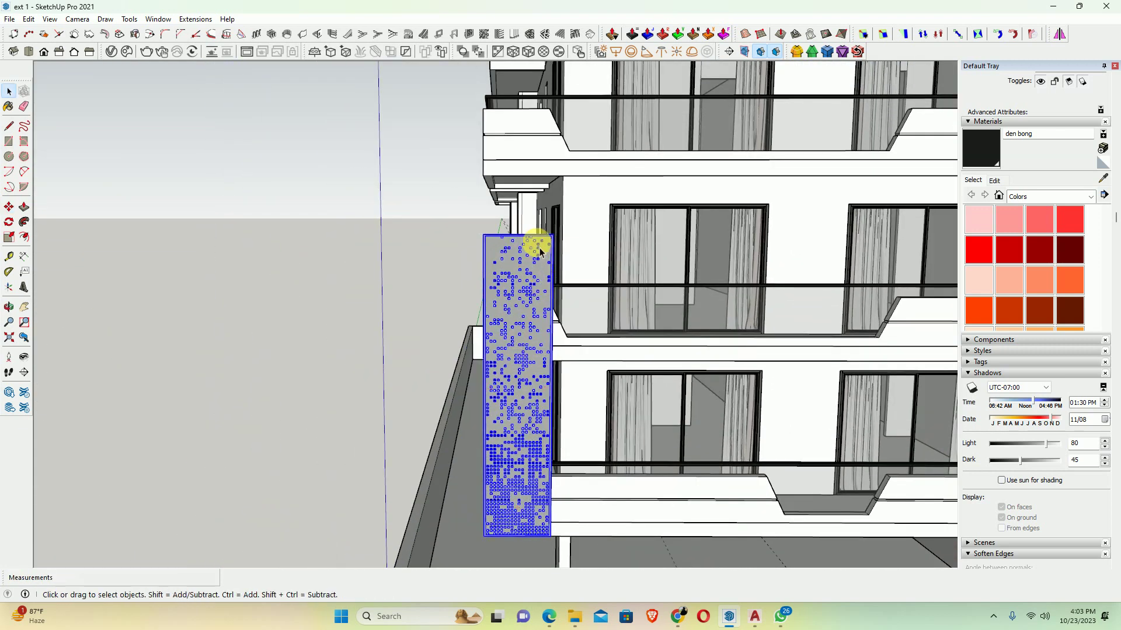
Flip the facade panel along its blue axis and deselect it
right_click(498, 304)
mouse_move(538, 486)
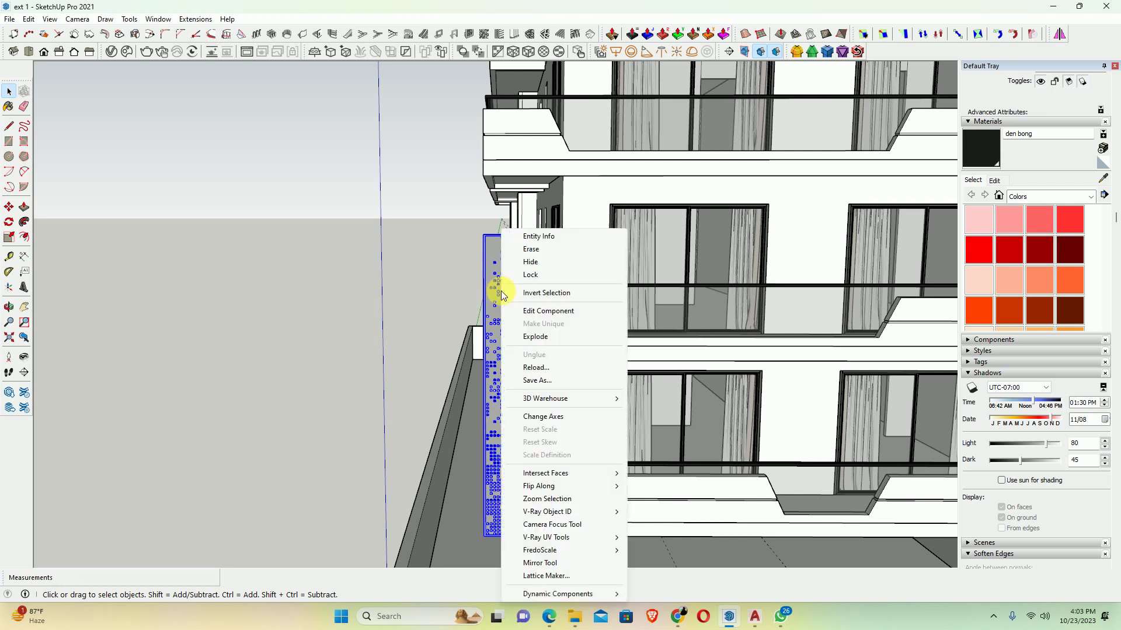
left_click(653, 513)
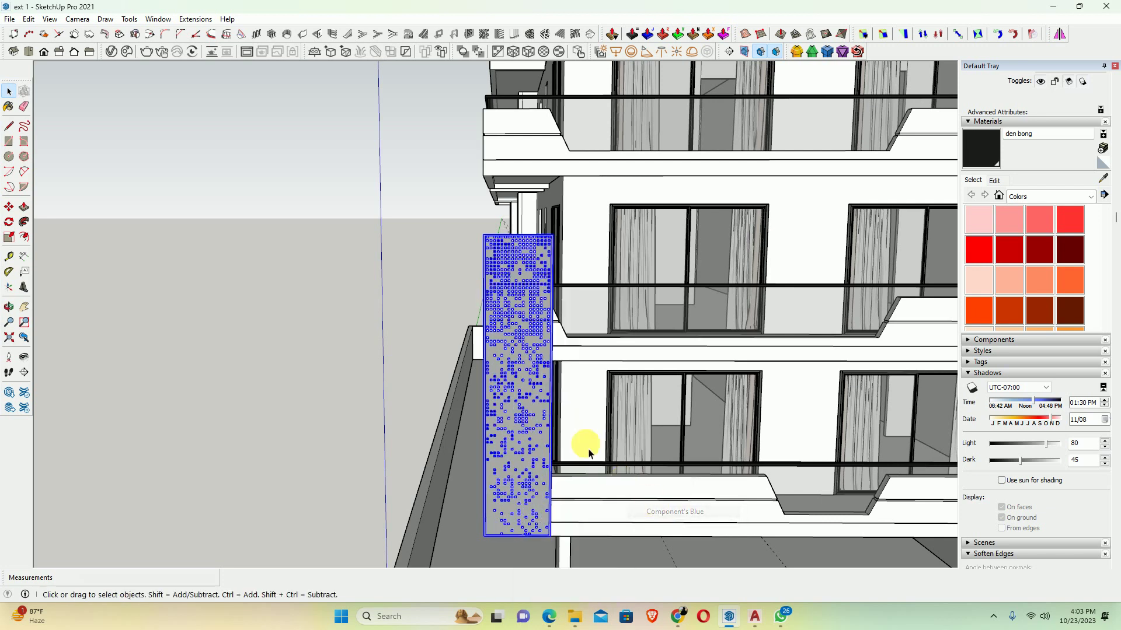
left_click(308, 366)
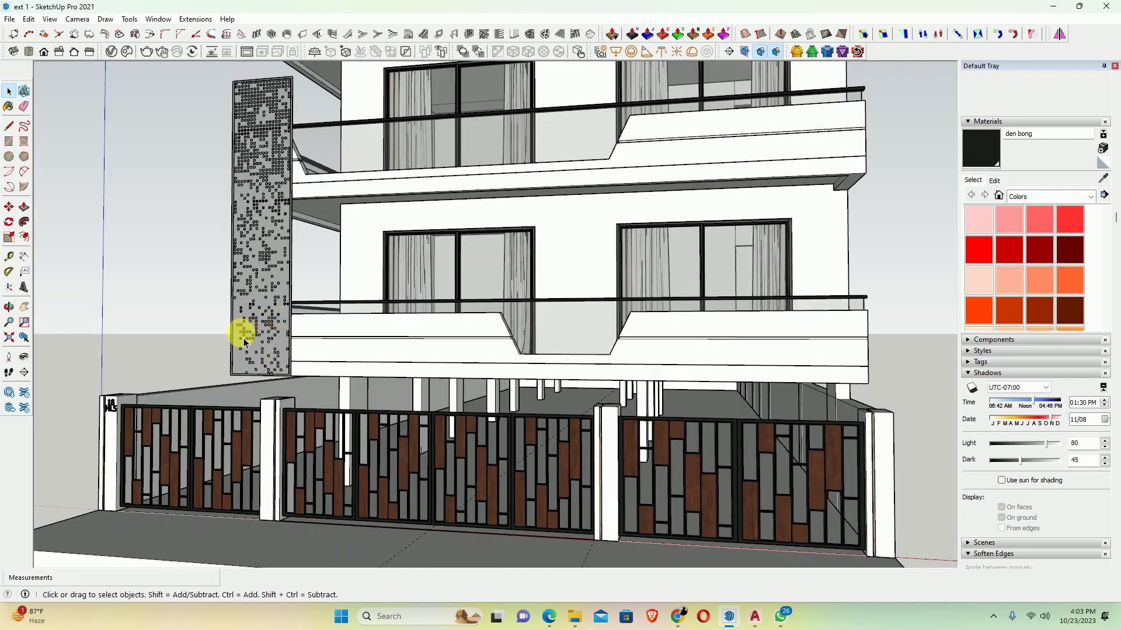
From a taller frontal view, select the perforated panel on the left corner
mouse_move(307, 355)
middle_mouse_down()
mouse_move(469, 353)
mouse_move(401, 327)
middle_mouse_up()
scroll(399, 344, "up", 3)
left_click(398, 354)
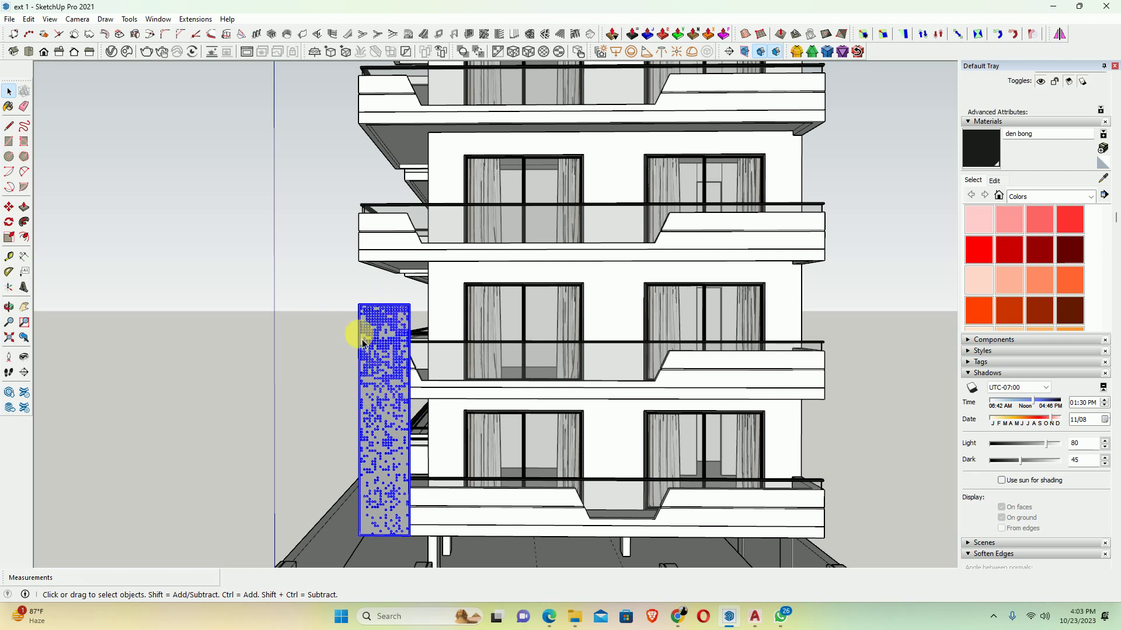
Scale the panel about 1.19 times vertically so it meets the slab above
mouse_move(362, 342)
middle_mouse_down()
mouse_move(320, 380)
mouse_move(376, 313)
middle_mouse_up()
scroll(418, 296, "up", 3)
scroll(420, 303, "up", 2)
key("s")
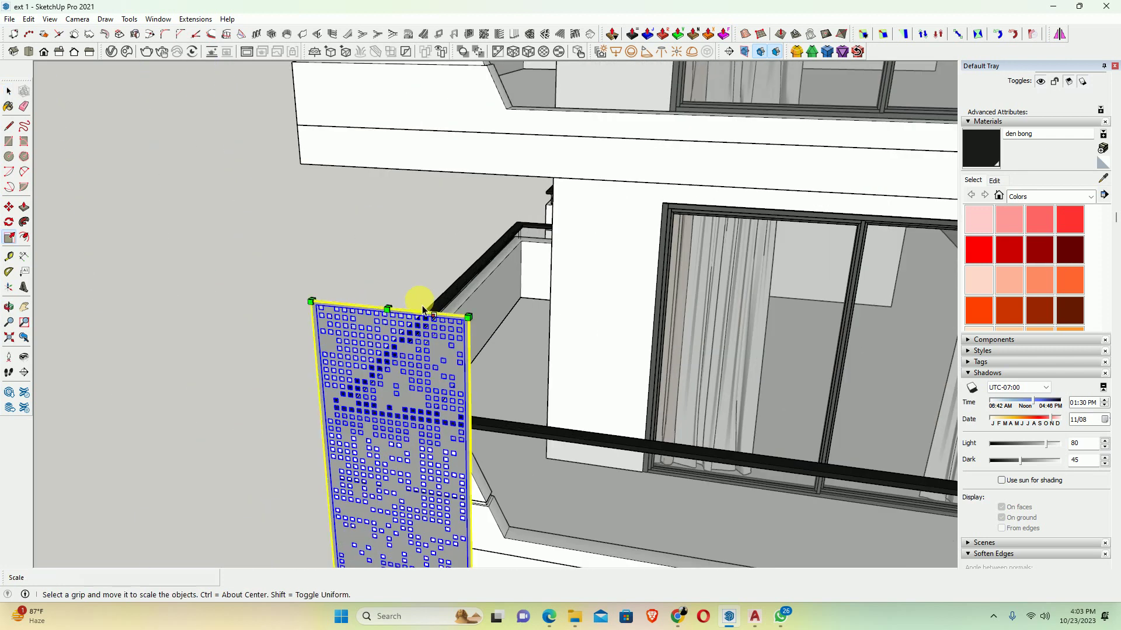
scroll(423, 310, "up", 2)
scroll(390, 305, "down", 3)
scroll(327, 361, "up", 2)
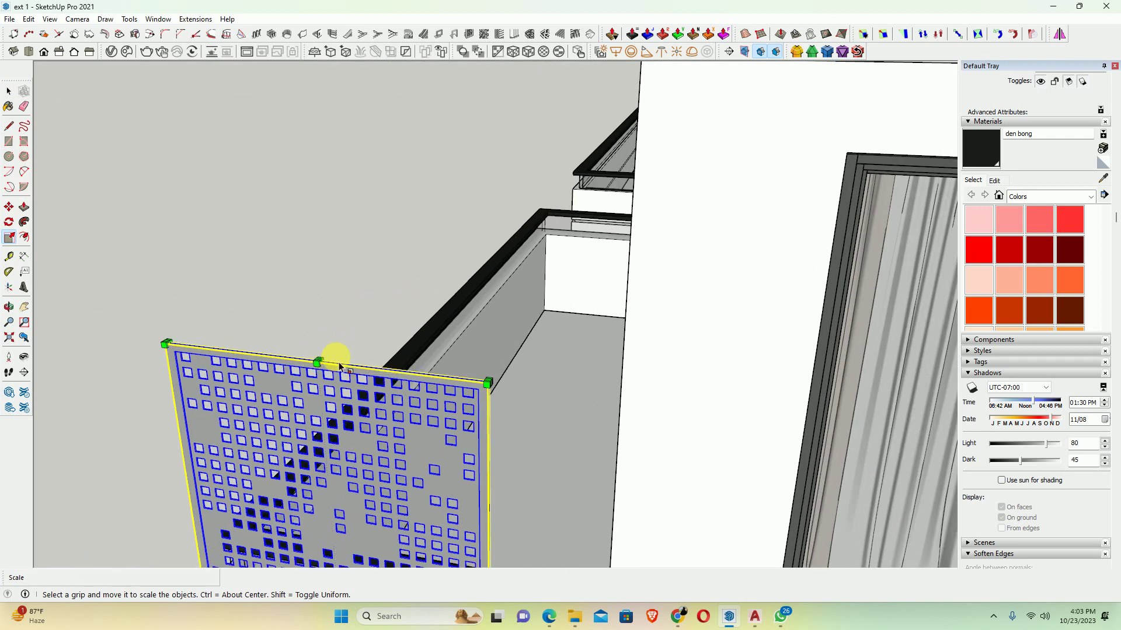
scroll(333, 368, "up", 2)
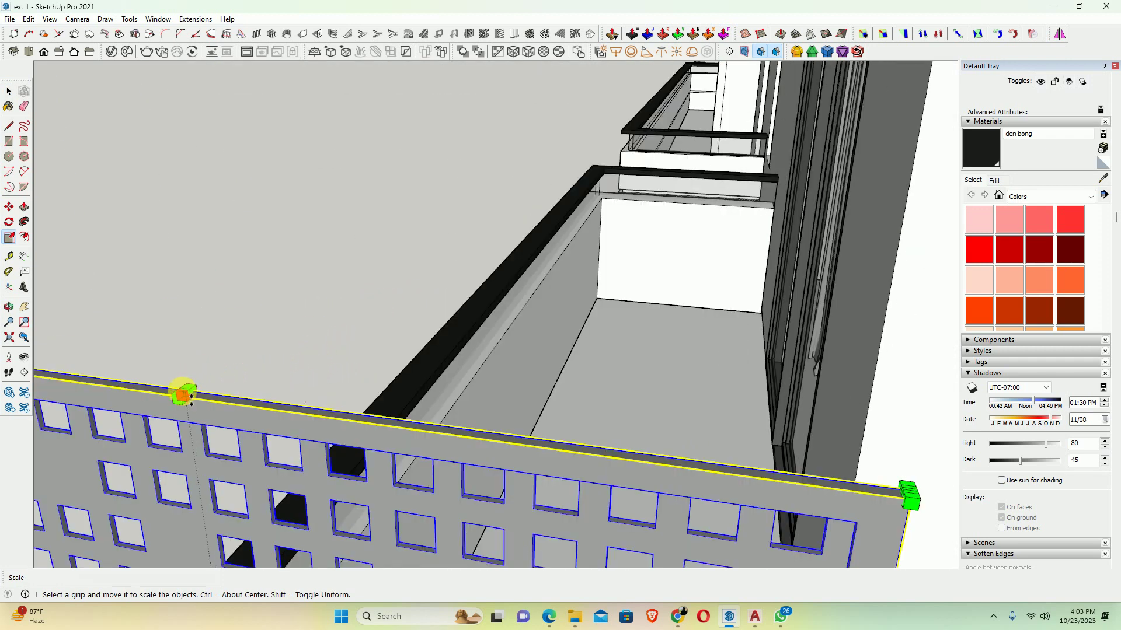
mouse_move(184, 395)
left_mouse_down()
mouse_move(169, 281)
mouse_move(220, 178)
mouse_move(274, 155)
mouse_move(275, 179)
left_mouse_up()
scroll(175, 269, "down", 3)
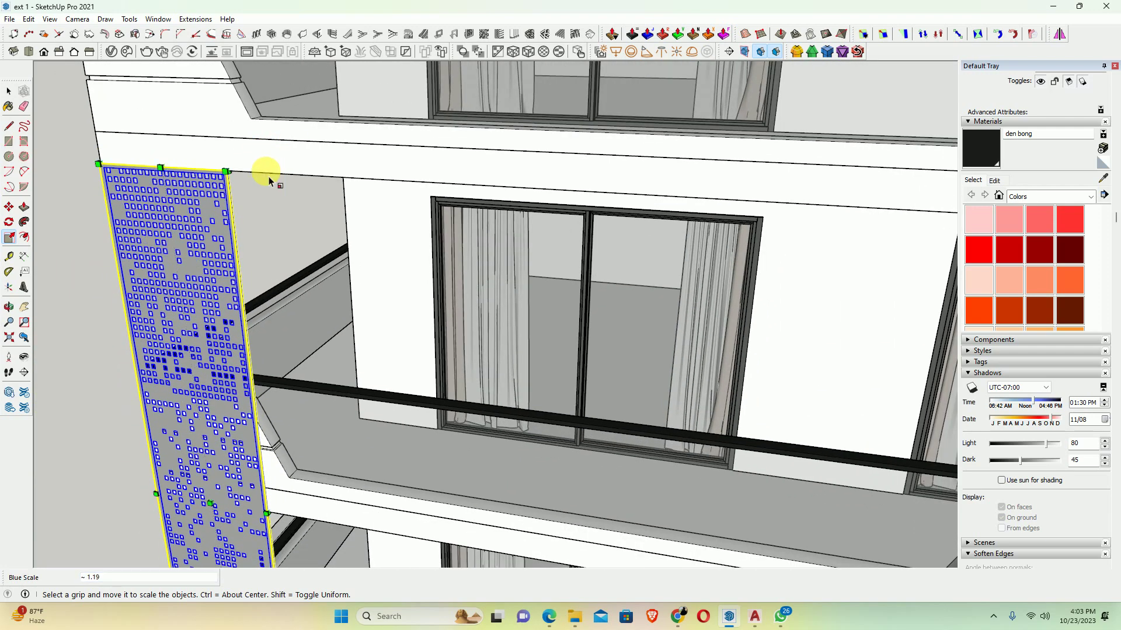
scroll(187, 257, "down", 5)
key("space")
Deselect the panel and orbit back to the facade front view
left_click(132, 320)
middle_click_drag(132, 319, 200, 220)
scroll(224, 332, "up", 2)
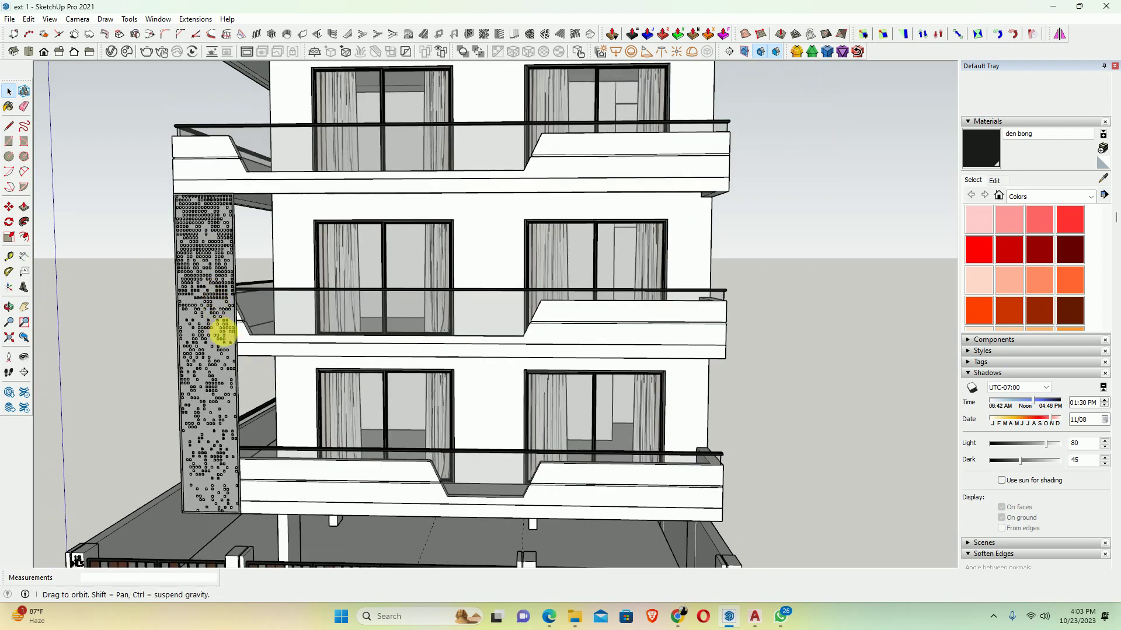
scroll(310, 400, "down", 2)
mouse_move(310, 401)
middle_mouse_down()
mouse_move(318, 243)
mouse_move(323, 333)
middle_mouse_up()
Start a copy-move of the stretched panel from its bottom corner
left_click(327, 349)
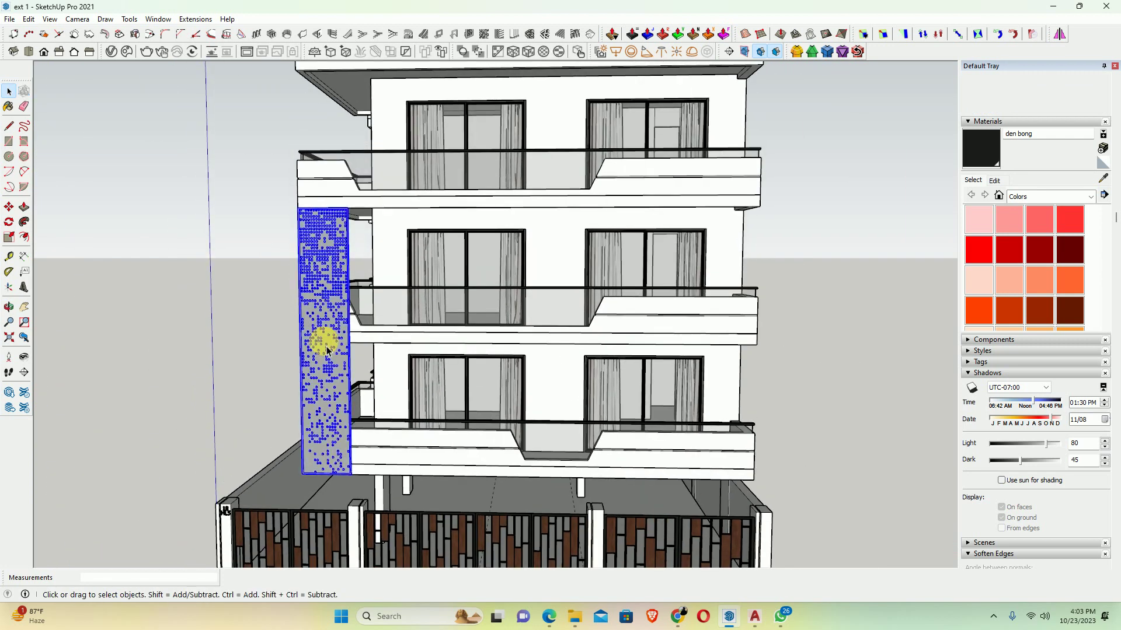
key("m")
scroll(363, 458, "up", 2)
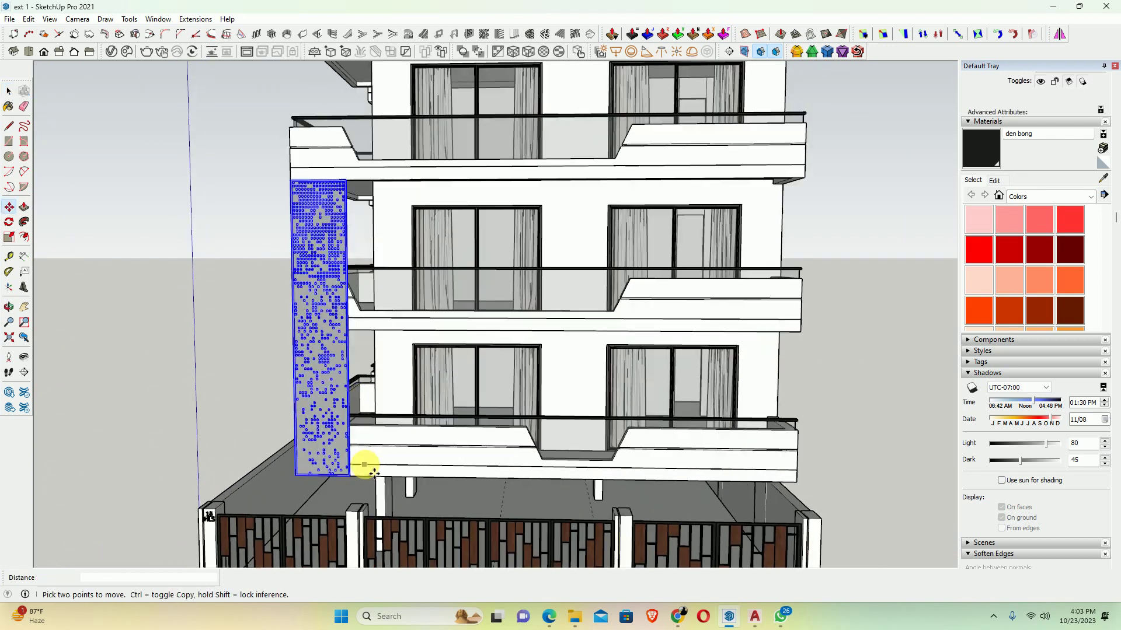
mouse_move(363, 458)
middle_mouse_down()
mouse_move(250, 514)
mouse_move(390, 479)
middle_mouse_up()
scroll(382, 470, "up", 2)
scroll(356, 438, "up", 2)
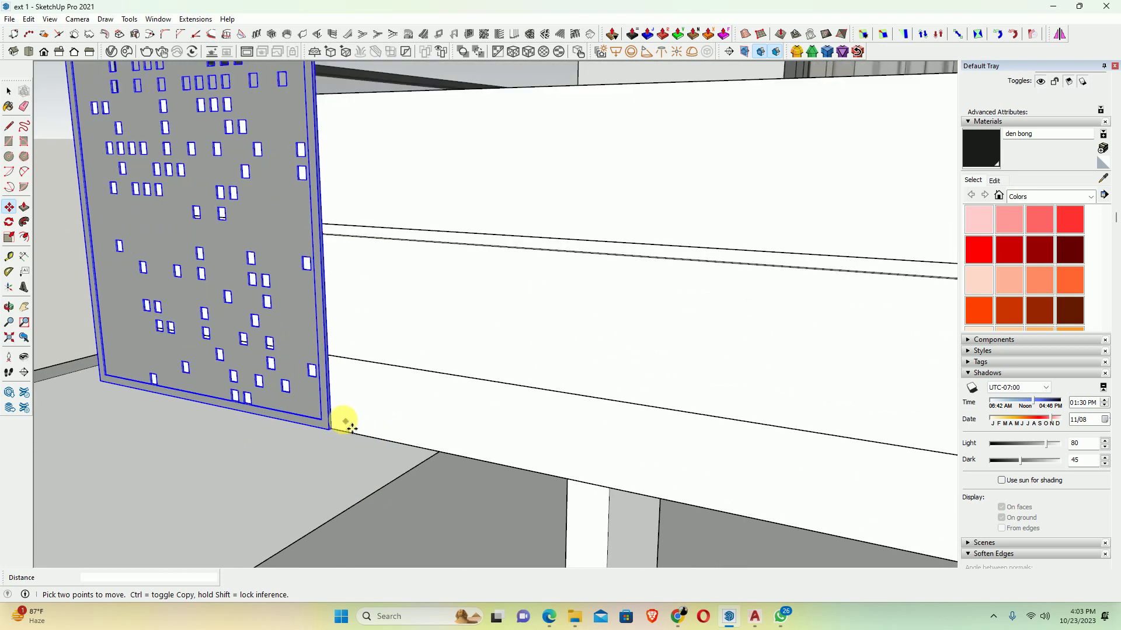
scroll(343, 435, "up", 1)
left_click(332, 433)
key("ctrl")
Drop the panel copy on the right facade corner at the upper floors
scroll(546, 296, "down", 3)
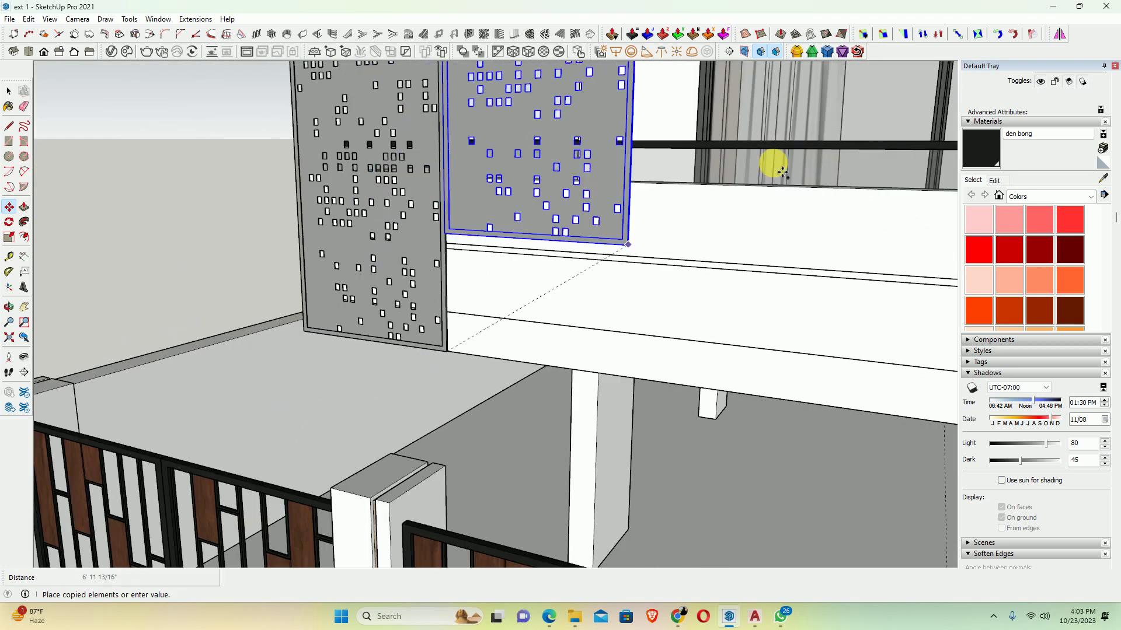
scroll(776, 163, "down", 2)
scroll(651, 225, "up", 2)
scroll(516, 331, "down", 3)
middle_click_drag(708, 261, 545, 363)
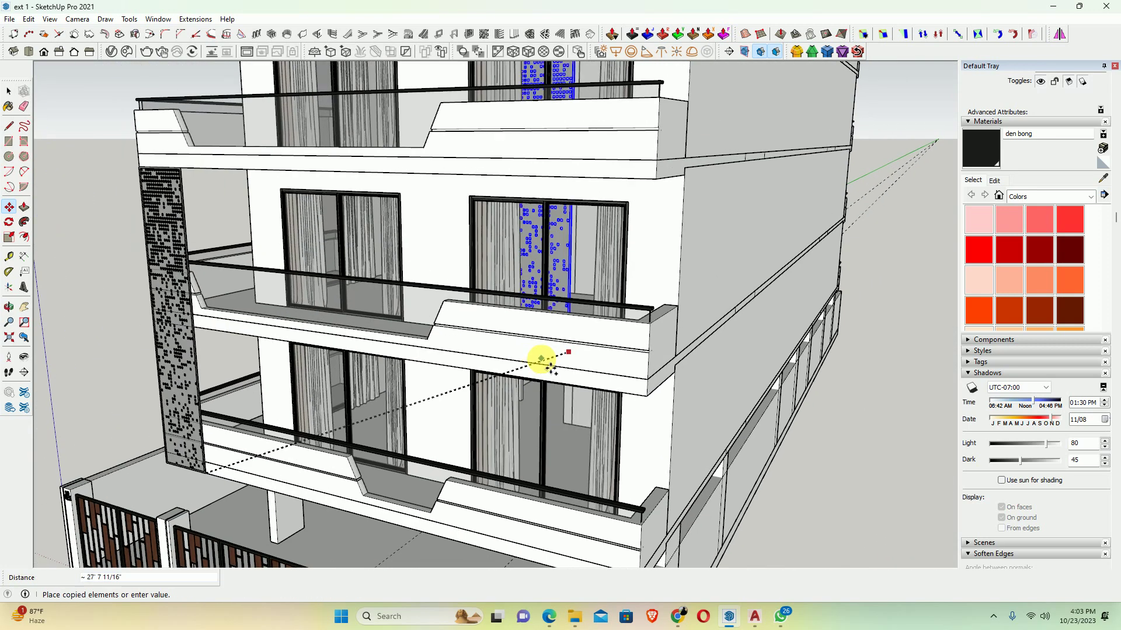
scroll(546, 362, "up", 2)
scroll(625, 344, "up", 2)
scroll(617, 336, "down", 3)
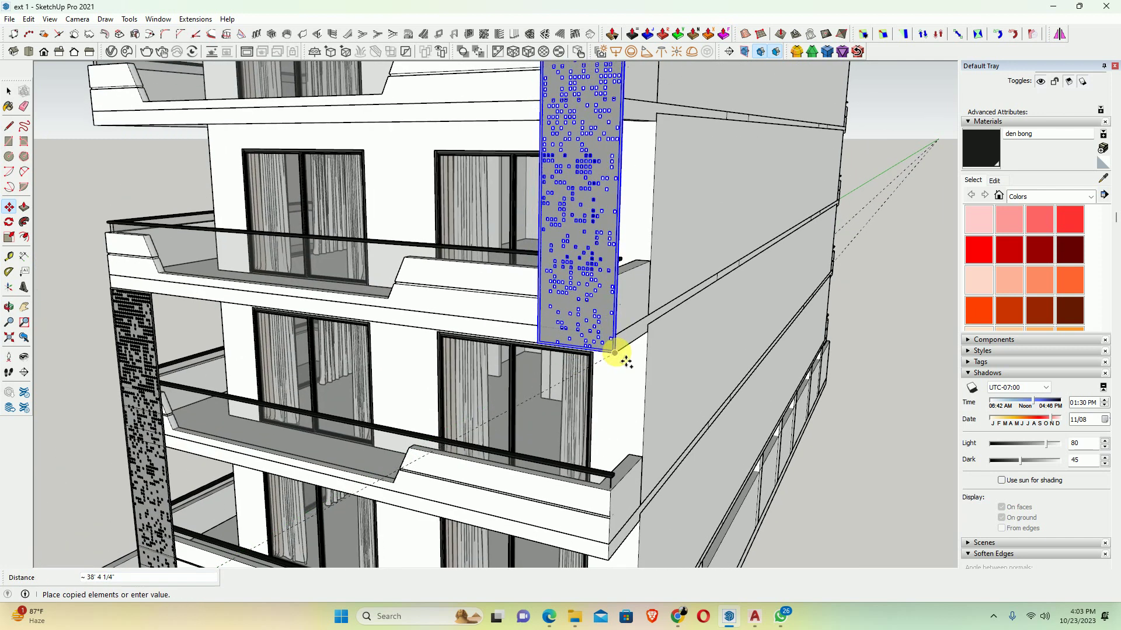
left_click(618, 358)
scroll(607, 333, "down", 1)
key("space")
scroll(598, 311, "down", 1)
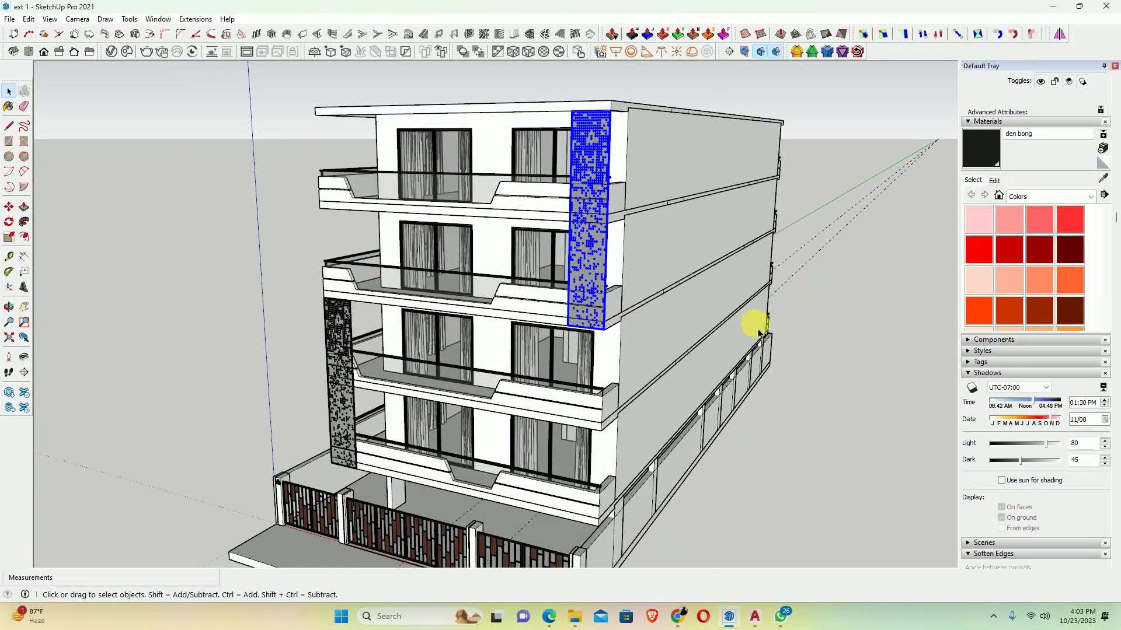
mouse_move(758, 332)
middle_mouse_down()
mouse_move(756, 370)
mouse_move(818, 353)
middle_mouse_up()
mouse_move(670, 358)
middle_mouse_down()
mouse_move(607, 400)
mouse_move(696, 370)
mouse_move(564, 394)
middle_mouse_up()
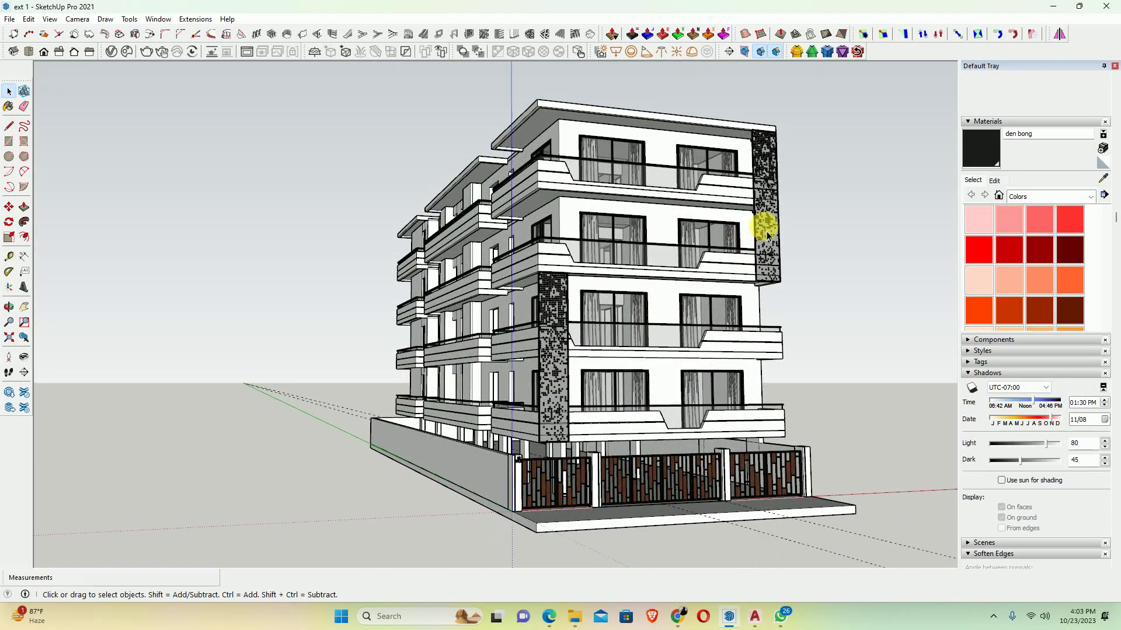
mouse_move(697, 315)
middle_mouse_down()
mouse_move(660, 318)
mouse_move(671, 322)
middle_mouse_up()
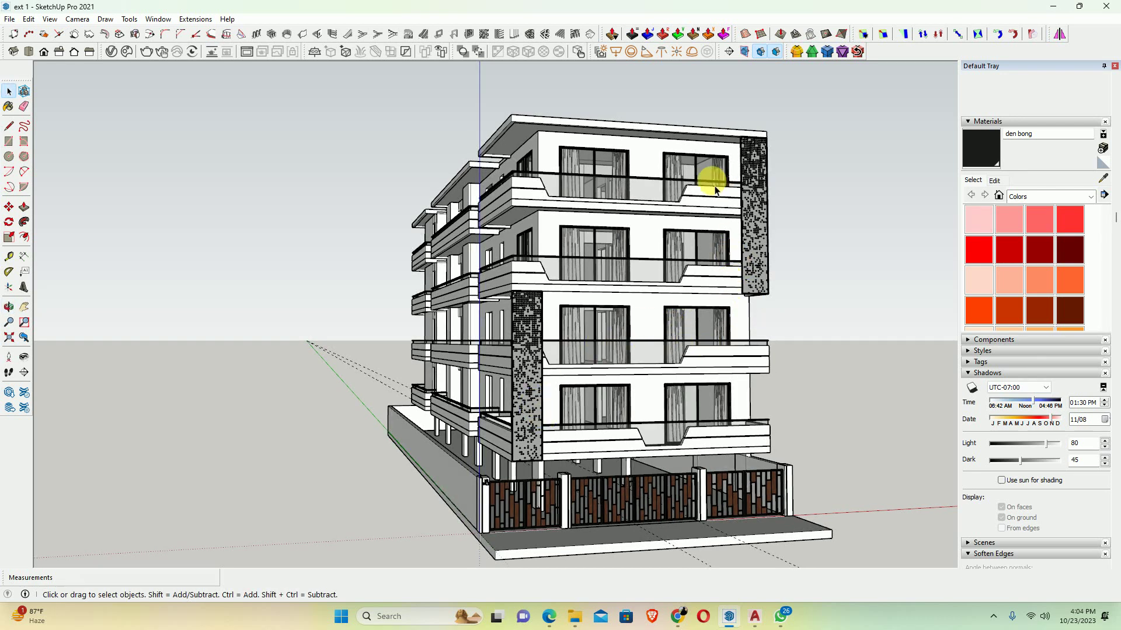
mouse_move(663, 243)
middle_mouse_down()
mouse_move(545, 225)
mouse_move(639, 233)
middle_mouse_up()
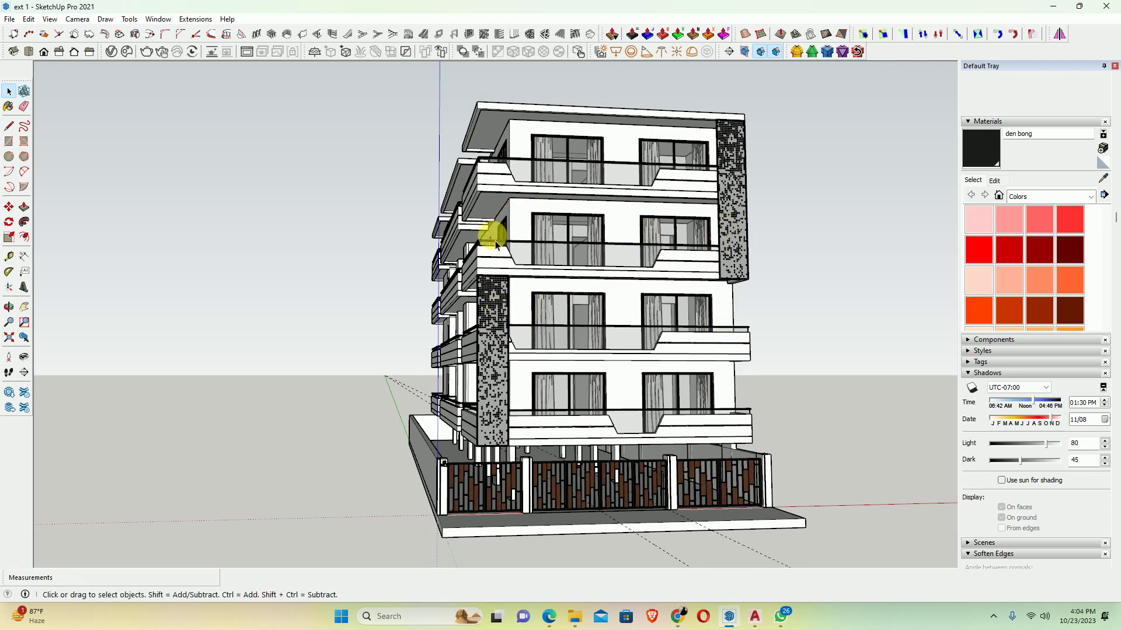
Select both perforated corner panels and make them a group
left_click(490, 321)
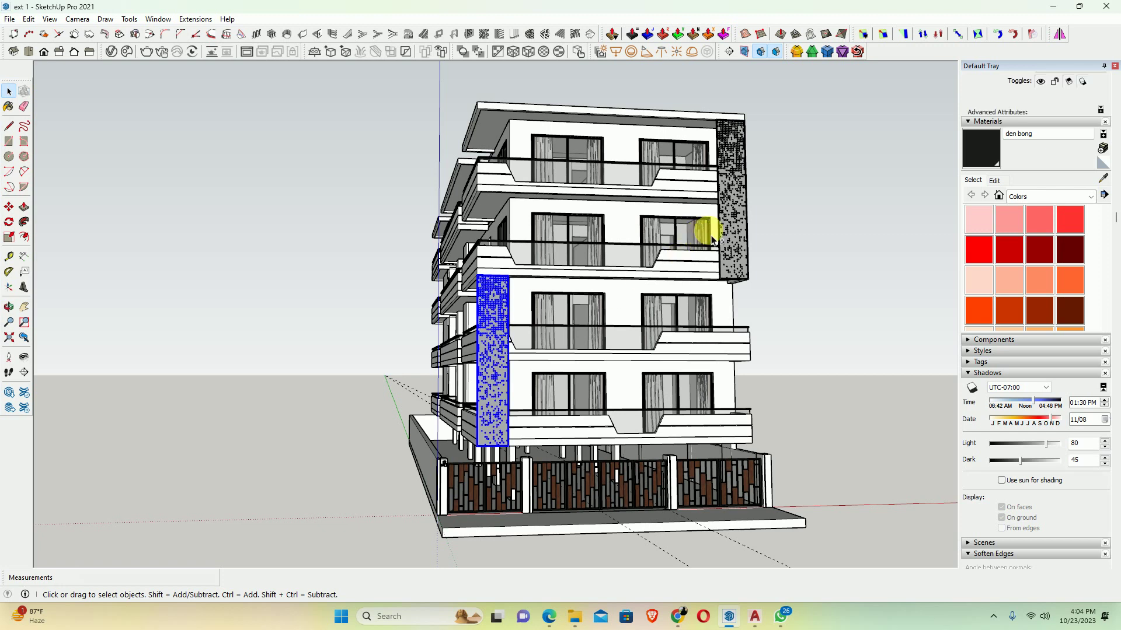
left_click(722, 229, "ctrl")
right_click(721, 227)
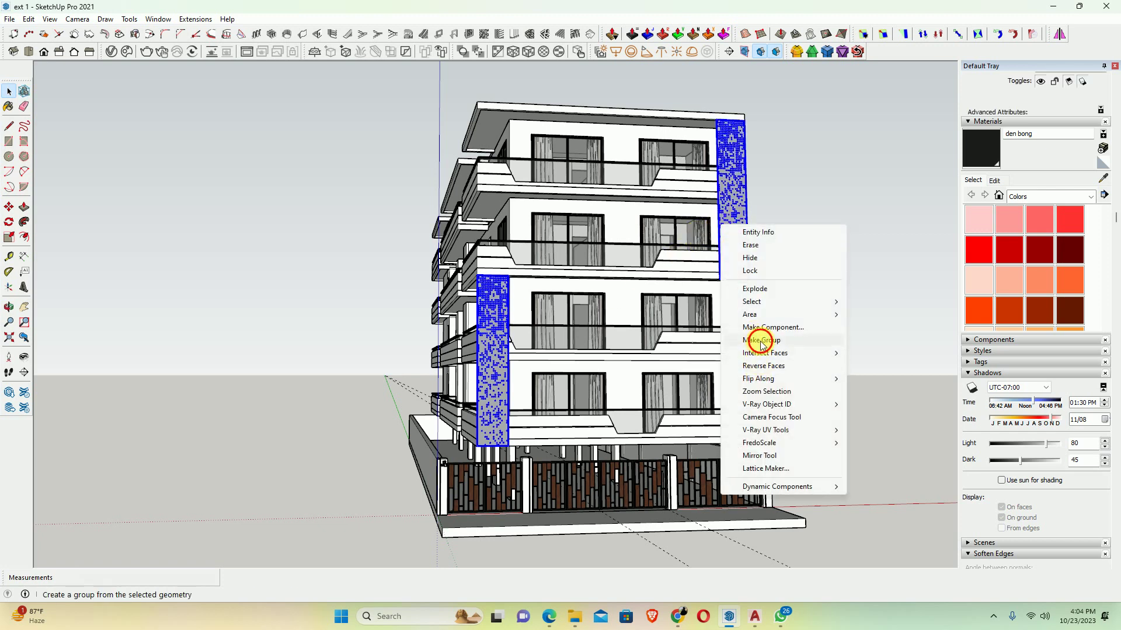
left_click(761, 340)
Flip the panel group along its blue axis and orbit to check the result
right_click(732, 220)
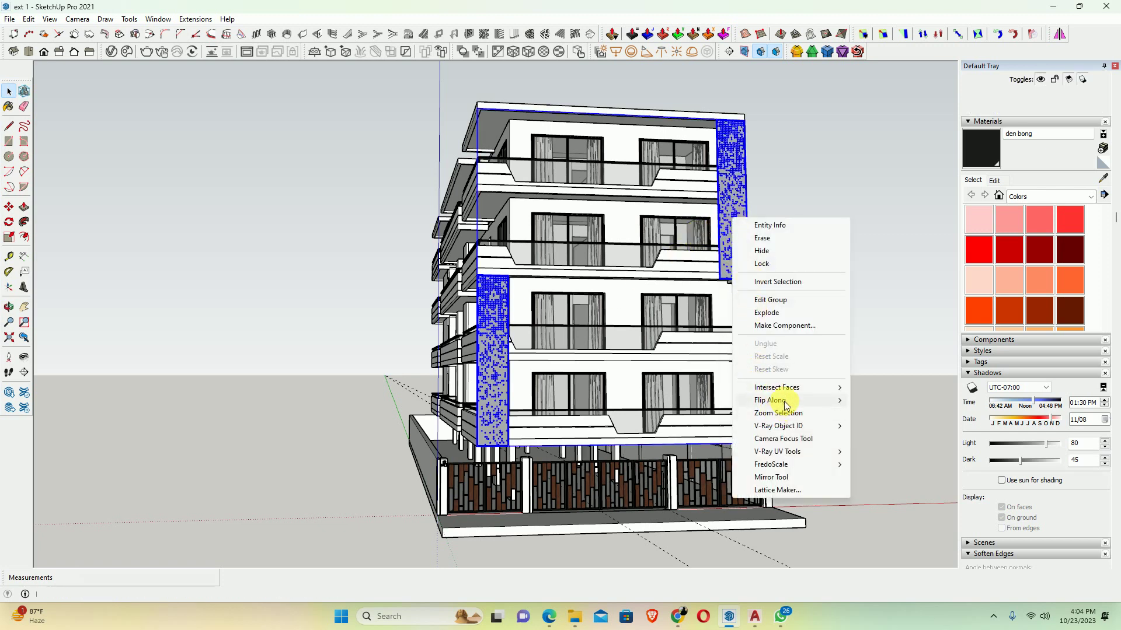
mouse_move(770, 400)
left_click(900, 429)
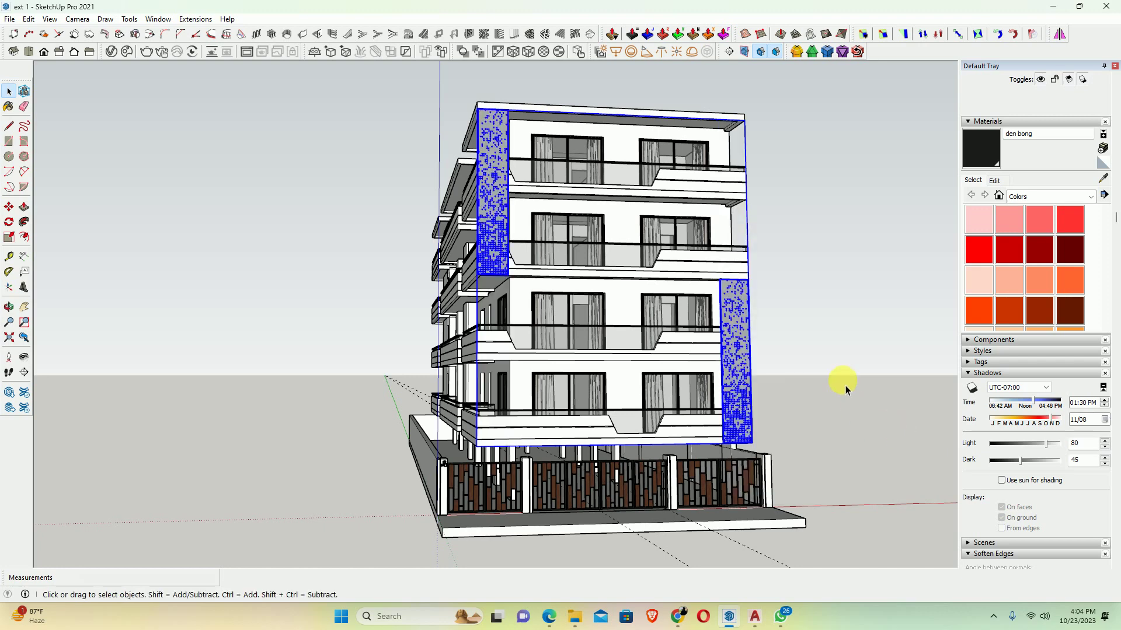
left_click(851, 353)
middle_click_drag(818, 345, 408, 379)
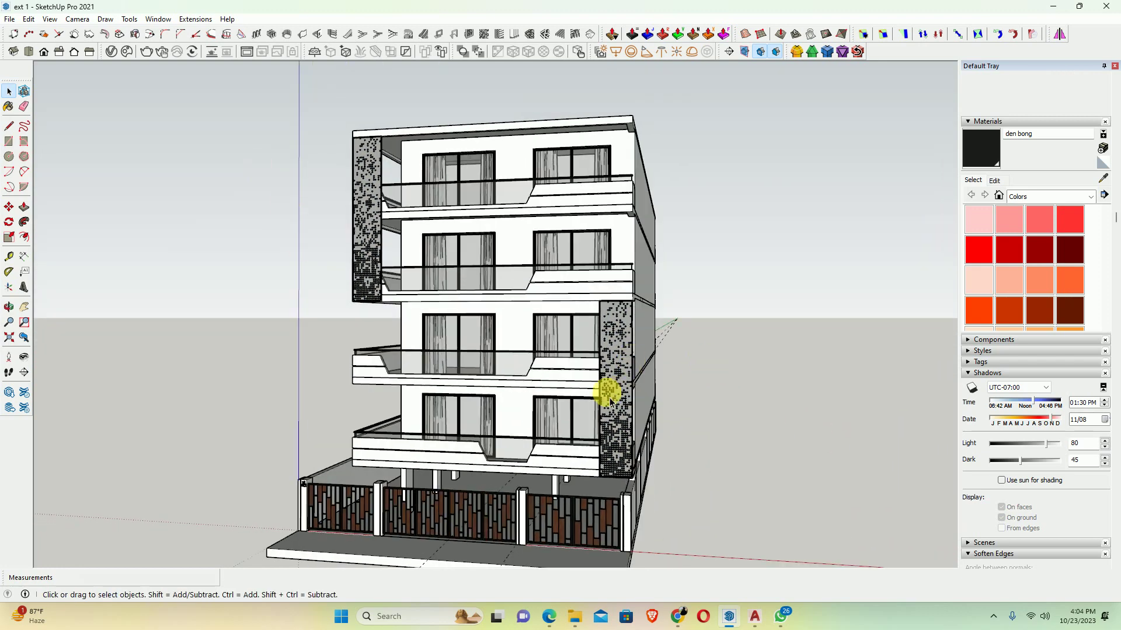
mouse_move(608, 399)
middle_mouse_down()
mouse_move(836, 349)
mouse_move(475, 325)
mouse_move(601, 325)
mouse_move(783, 350)
mouse_move(848, 346)
mouse_move(853, 303)
middle_mouse_up()
mouse_move(463, 375)
middle_mouse_down()
mouse_move(476, 390)
mouse_move(463, 393)
mouse_move(655, 408)
mouse_move(593, 396)
mouse_move(505, 319)
middle_mouse_up()
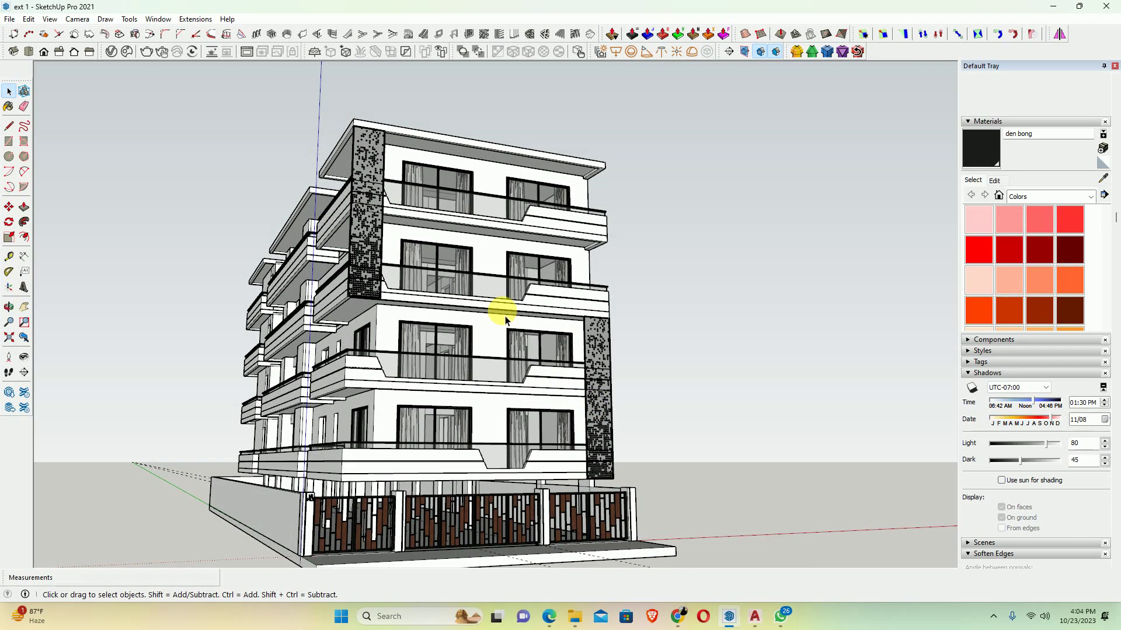
middle_click_drag(590, 351, 471, 330)
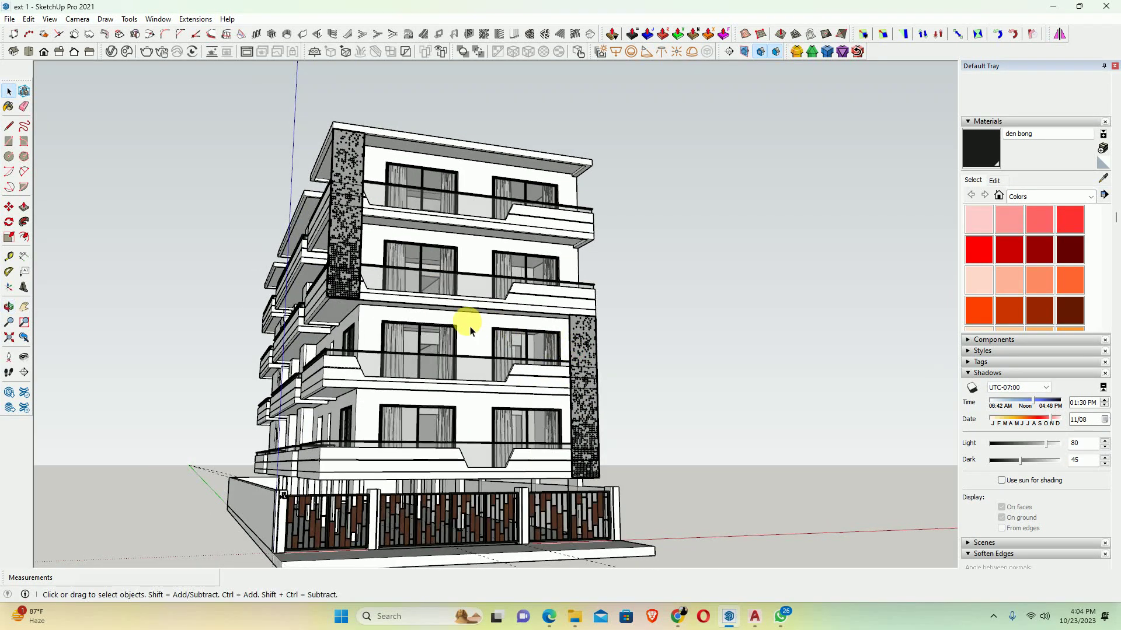
Inside the group, rotate the upper-left panel 90° about its top corner
mouse_move(367, 273)
middle_mouse_down()
mouse_move(393, 303)
mouse_move(362, 225)
mouse_move(393, 308)
mouse_move(377, 250)
mouse_move(424, 309)
middle_mouse_up()
double_click(363, 225)
left_click(378, 250)
key("q")
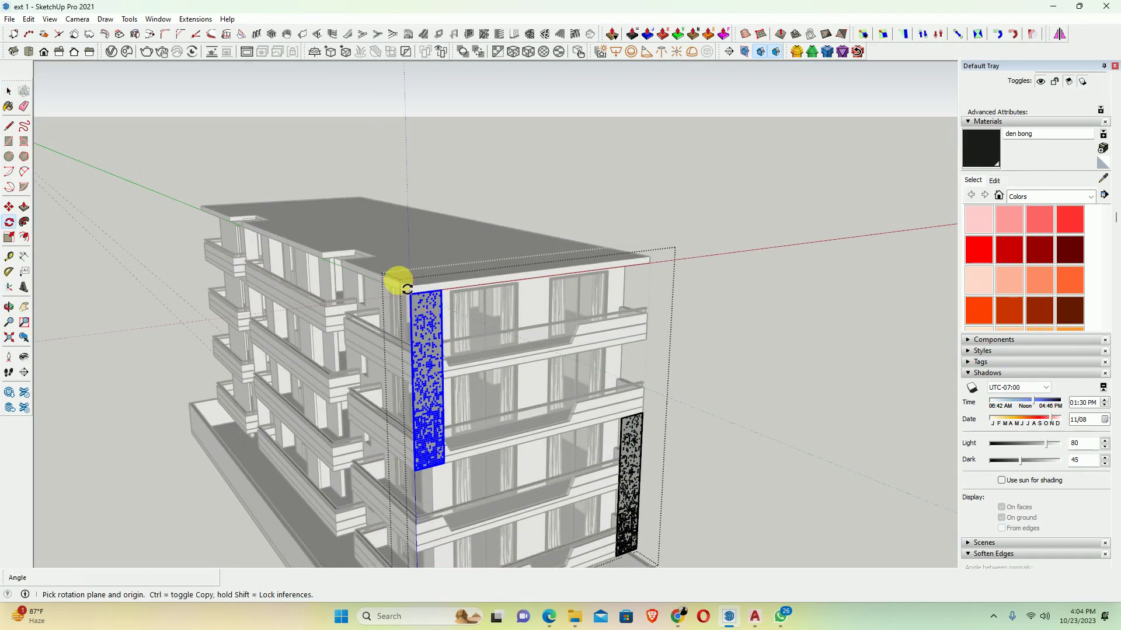
scroll(398, 281, "up", 2)
scroll(420, 288, "up", 3)
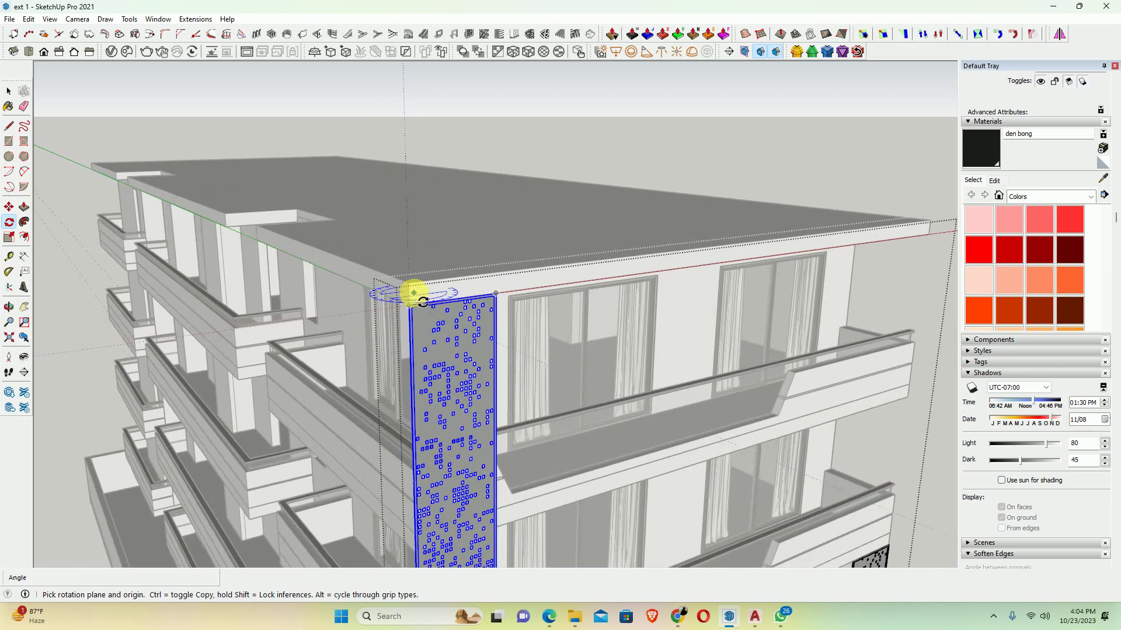
left_click(463, 277)
type("0")
key("Return")
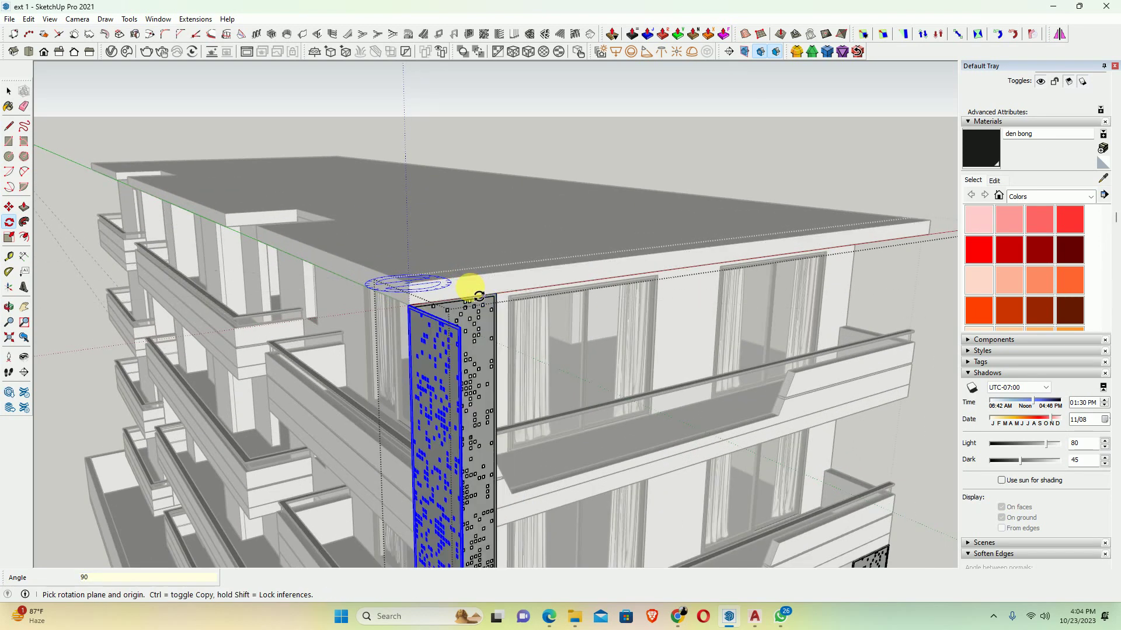
Move the rotated panel flush against the building's corner on the side wall
scroll(457, 353, "up", 2)
scroll(458, 310, "up", 2)
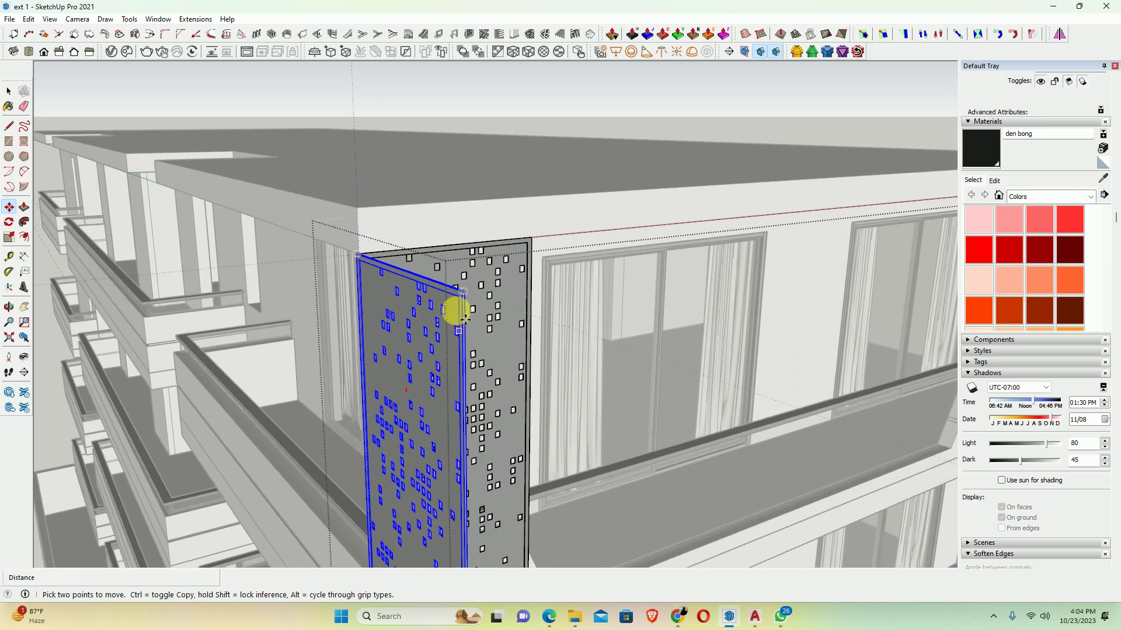
mouse_move(458, 310)
middle_mouse_down()
mouse_move(449, 370)
mouse_move(461, 350)
middle_mouse_up()
key("m")
left_click(454, 339)
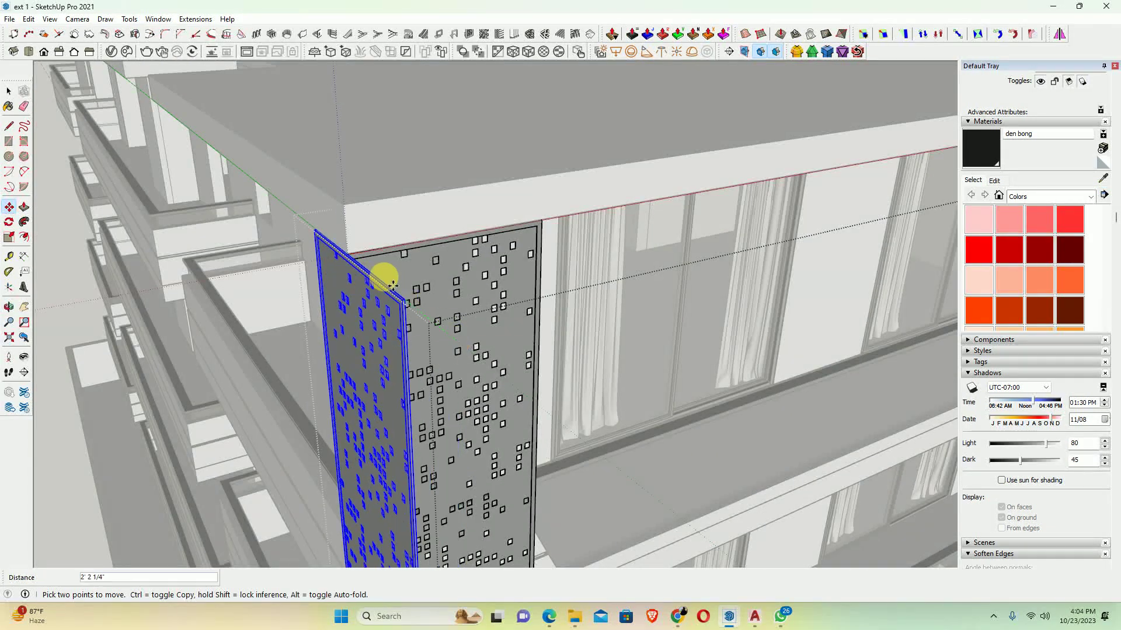
left_click(358, 258)
scroll(358, 258, "down", 5)
key("space")
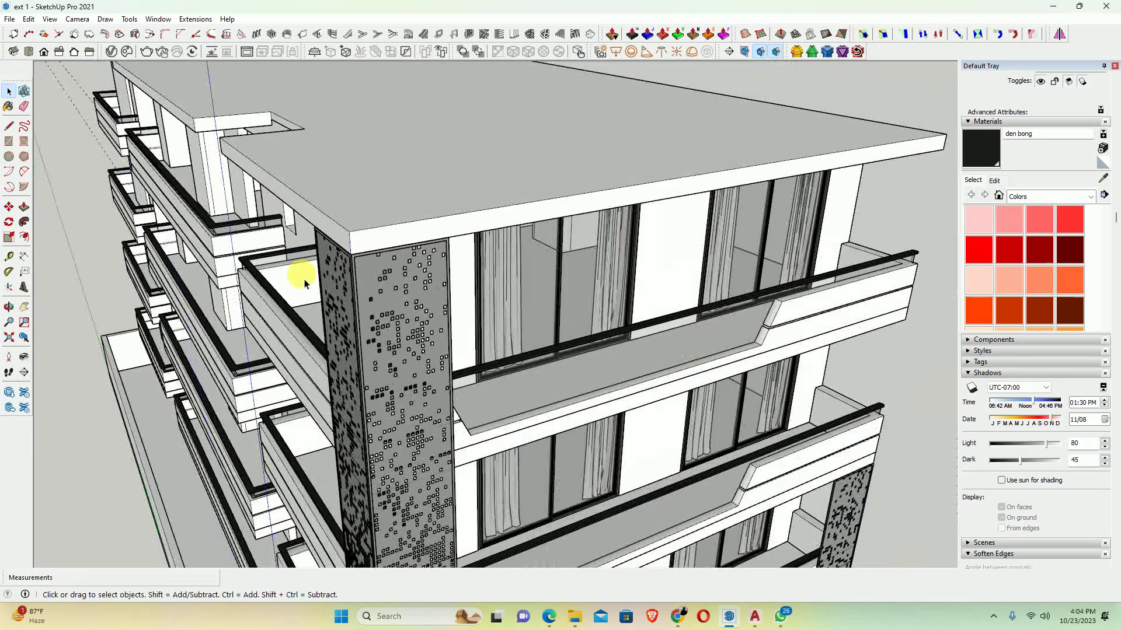
mouse_move(105, 250)
middle_mouse_down()
mouse_move(95, 232)
mouse_move(103, 177)
middle_mouse_up()
Orbit and zoom to frame the building from its front corner
scroll(345, 333, "down", 3)
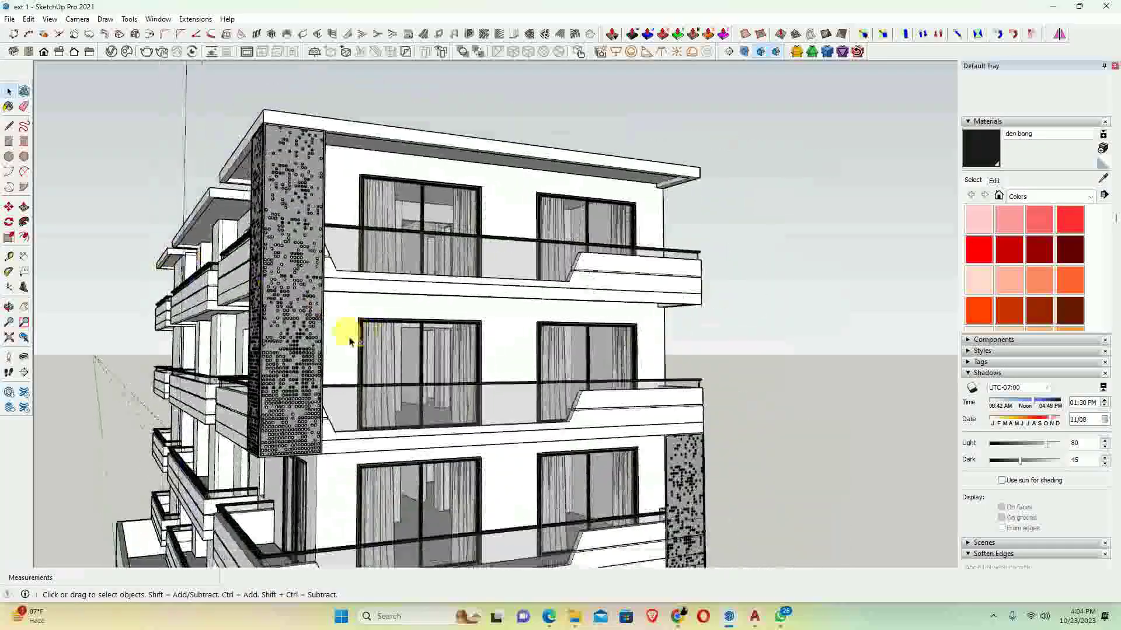
mouse_move(345, 332)
middle_mouse_down()
mouse_move(313, 270)
mouse_move(345, 258)
mouse_move(331, 225)
mouse_move(313, 226)
mouse_move(242, 321)
mouse_move(266, 402)
mouse_move(358, 438)
mouse_move(313, 318)
mouse_move(319, 298)
mouse_move(500, 393)
mouse_move(358, 400)
mouse_move(340, 435)
middle_mouse_up()
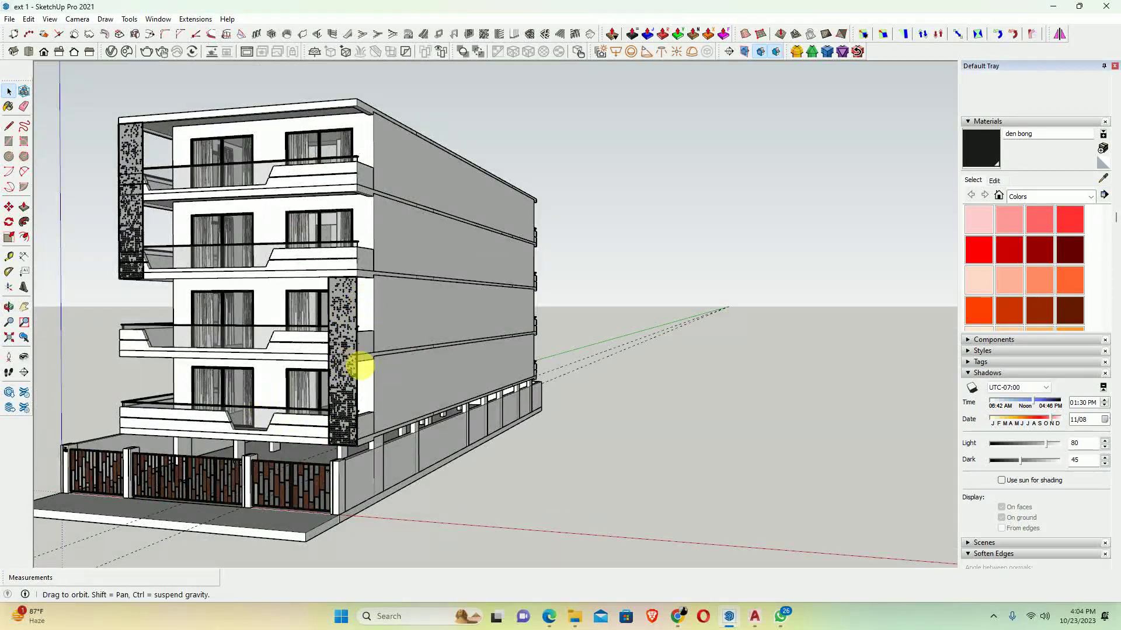
mouse_move(360, 366)
middle_mouse_down()
mouse_move(580, 350)
mouse_move(556, 306)
mouse_move(537, 335)
mouse_move(528, 325)
mouse_move(537, 397)
middle_mouse_up()
scroll(505, 387, "up", 2)
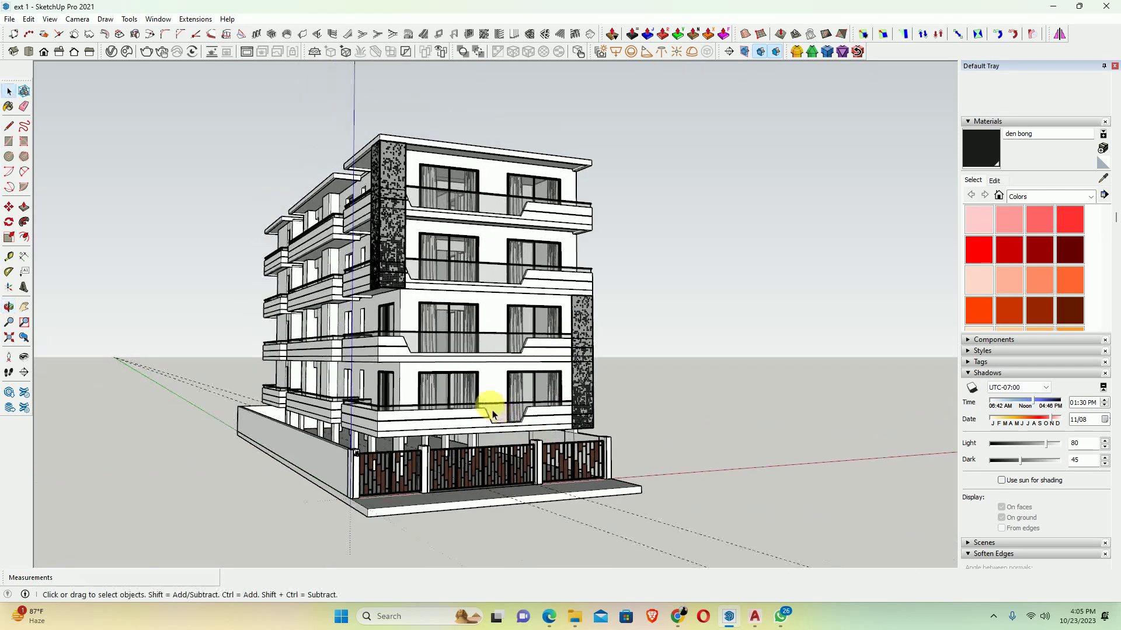
scroll(493, 397, "up", 2)
scroll(493, 397, "up", 1)
scroll(500, 392, "up", 2)
middle_click_drag(501, 391, 511, 387)
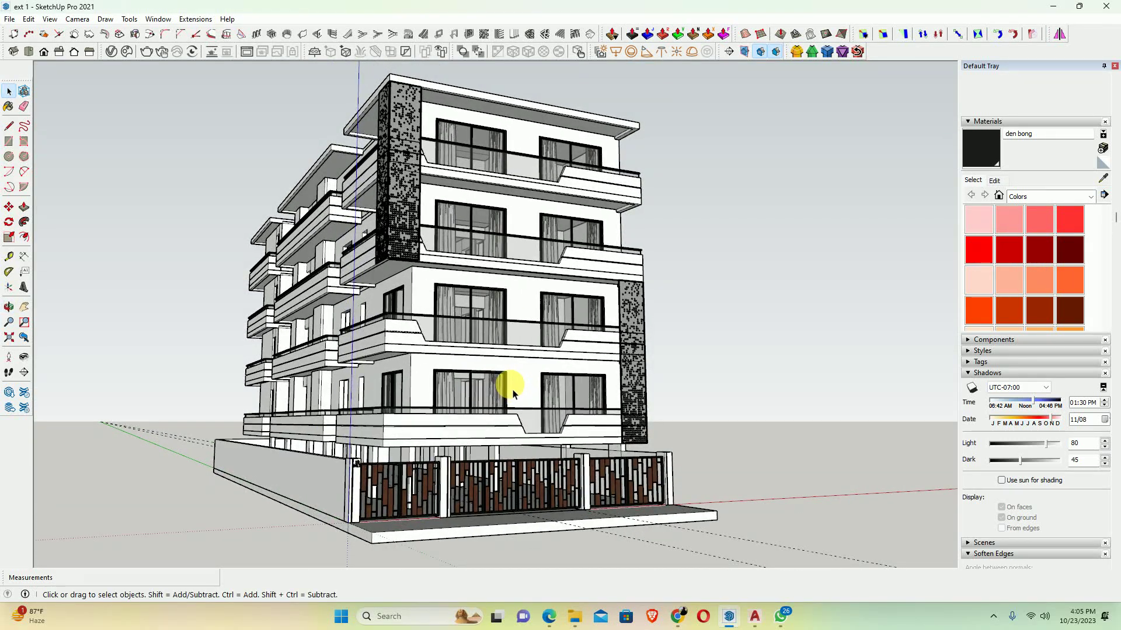
middle_click_drag(516, 386, 515, 395)
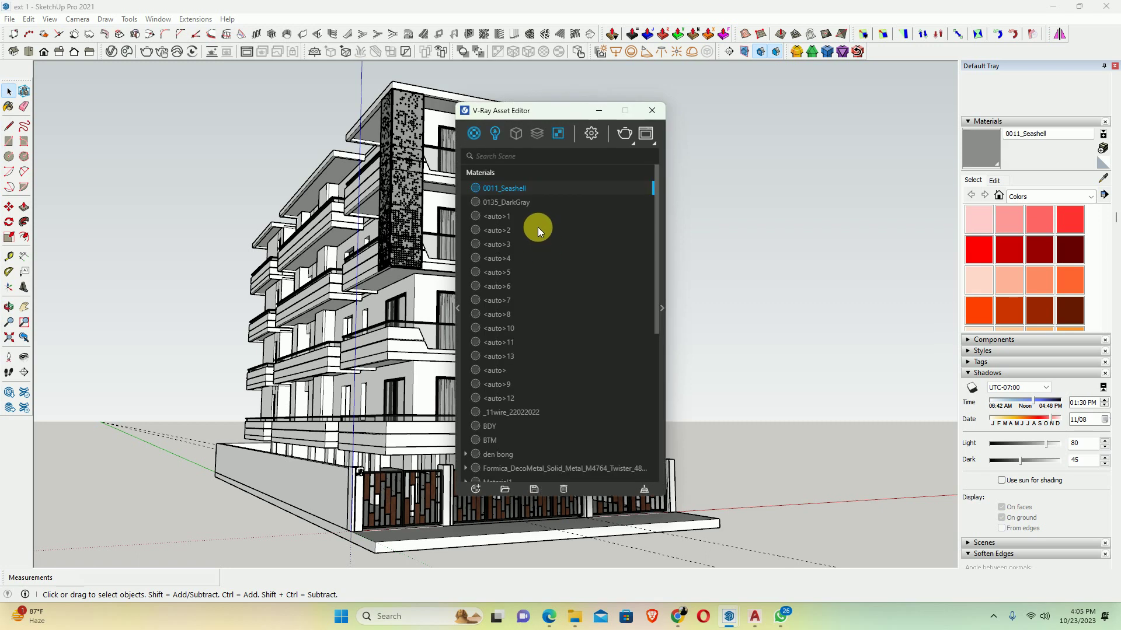
Enable Interactive rendering, Rapid effect updates and the Denoiser, with aspect ratio 5:4 Landscape
left_click(591, 134)
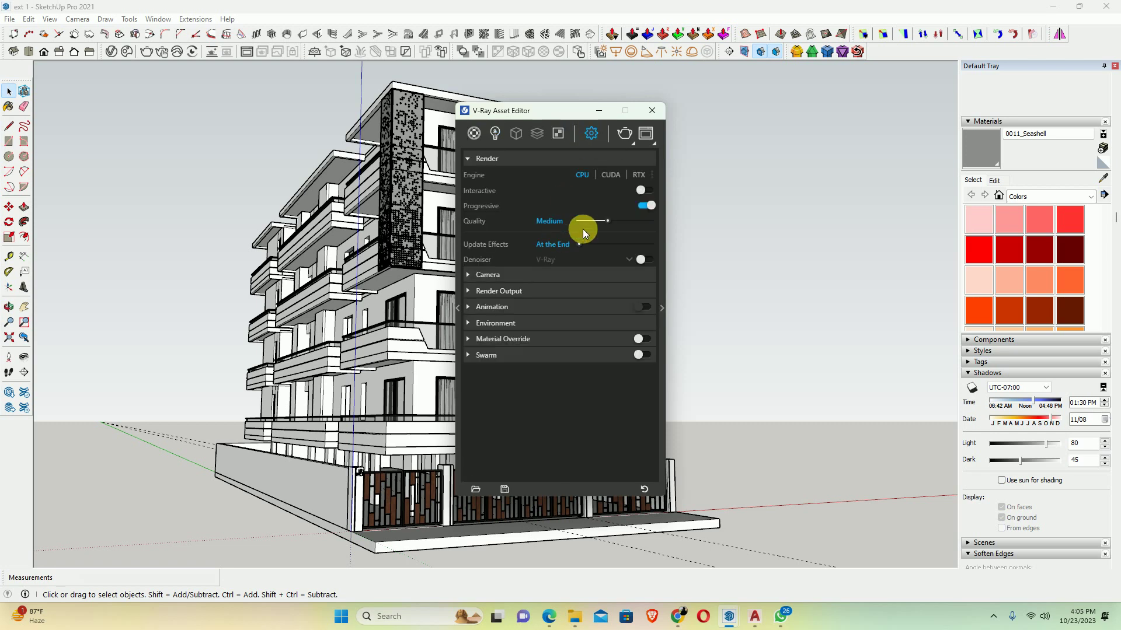
left_click(652, 190)
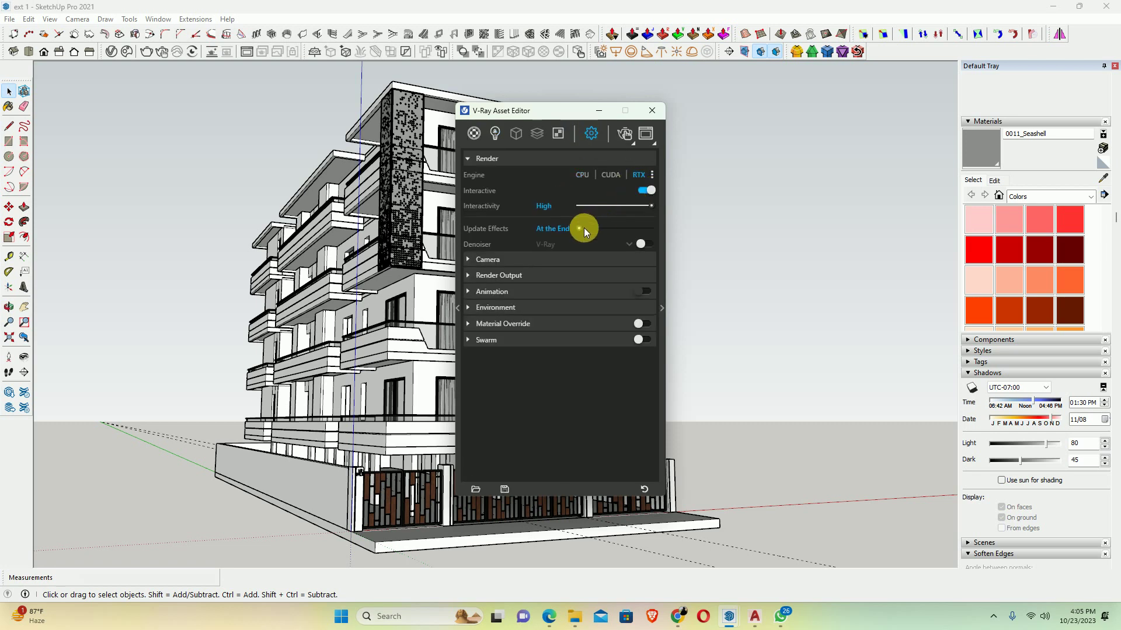
left_click_drag(580, 230, 678, 232)
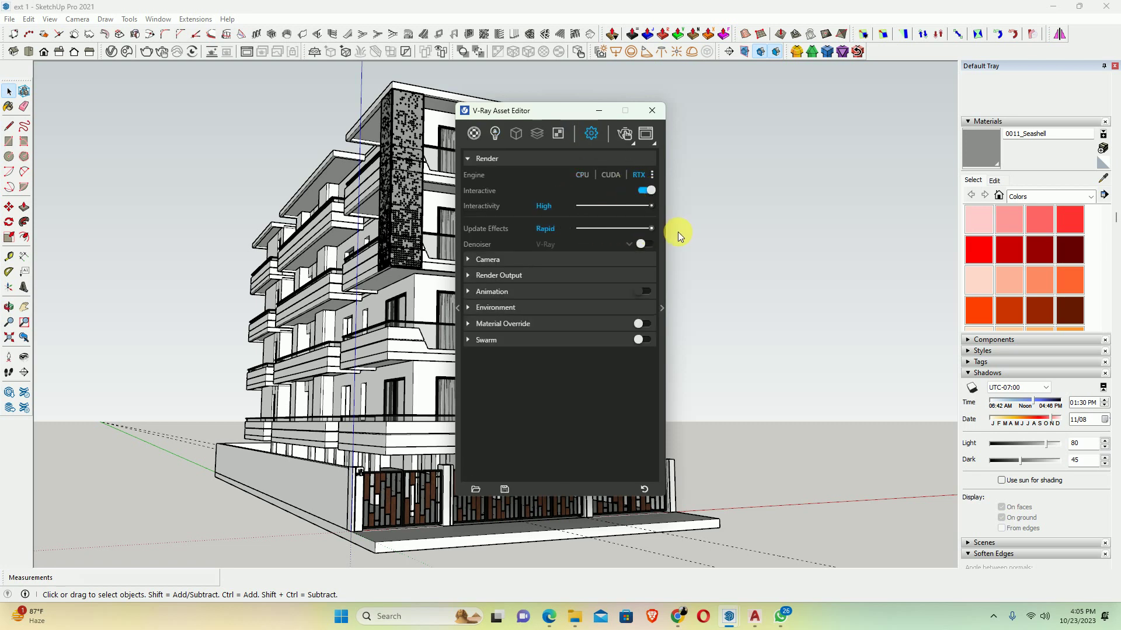
left_click(648, 245)
left_click(513, 275)
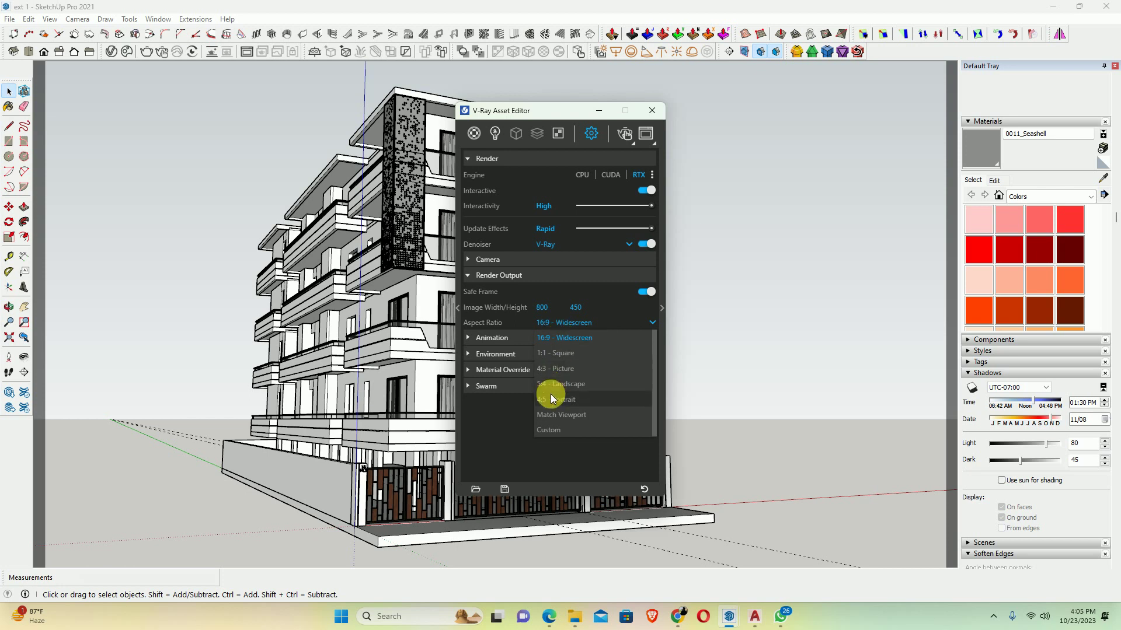
left_click(562, 384)
left_click(652, 111)
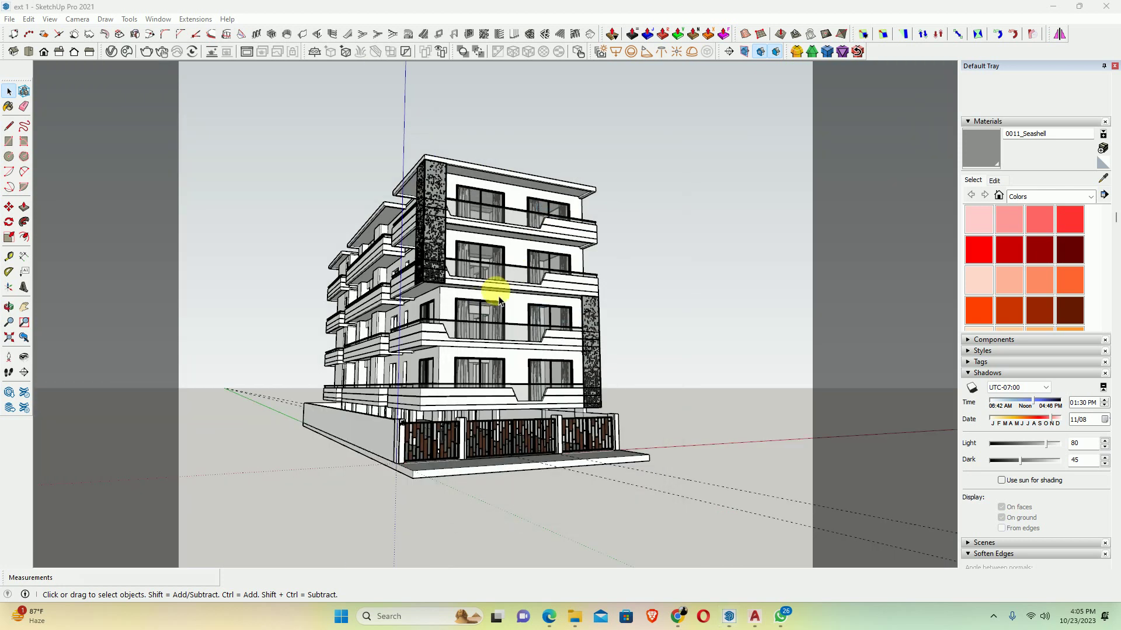
Change the V-Ray aspect ratio back to 16:9 Widescreen and close the editor
scroll(485, 299, "up", 3)
scroll(473, 302, "up", 3)
scroll(474, 304, "up", 3)
mouse_move(478, 309)
middle_mouse_down()
mouse_move(533, 295)
mouse_move(411, 237)
middle_mouse_up()
left_click(111, 54)
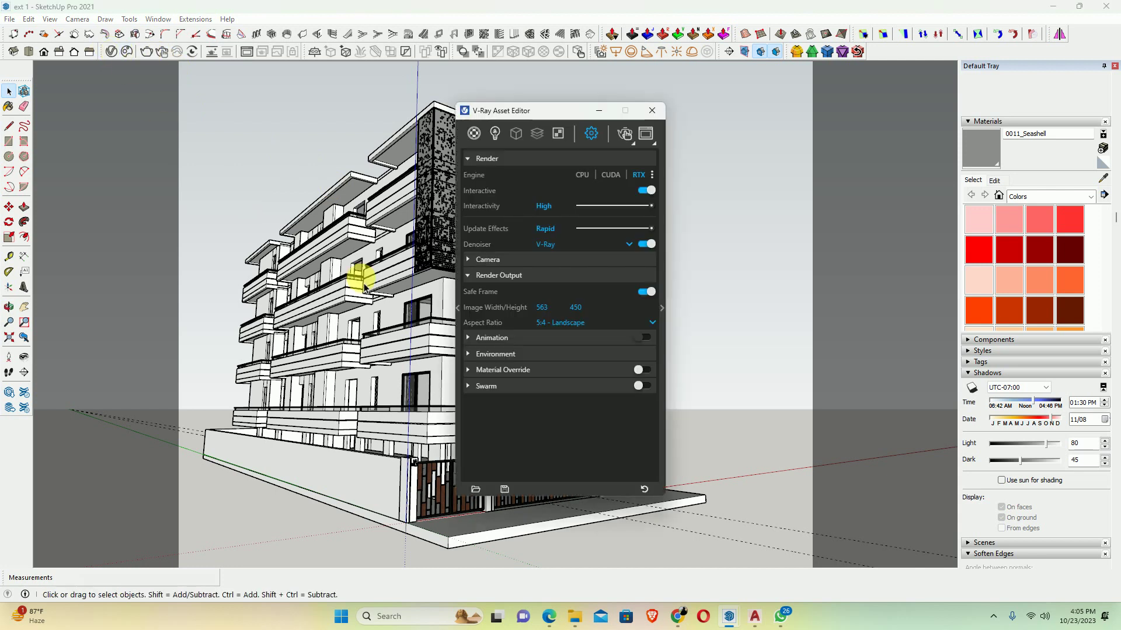
left_click(566, 323)
left_click(564, 338)
left_click(652, 111)
Switch the camera to Two-Point Perspective after a slight orbit around the building
scroll(488, 313, "down", 3)
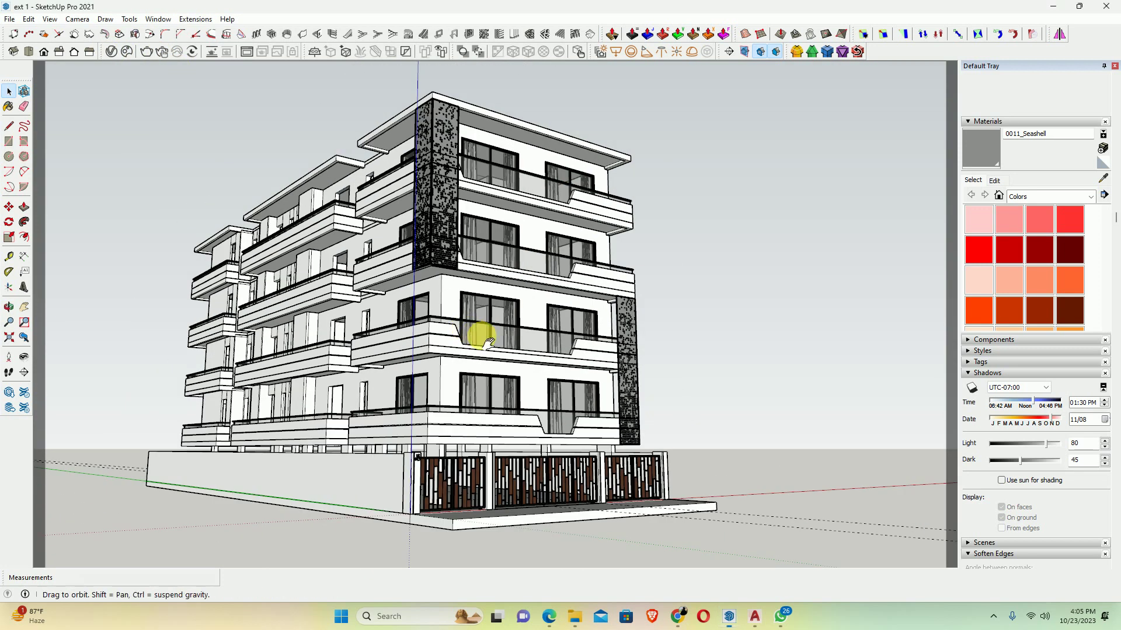
middle_click_drag(474, 330, 499, 324)
scroll(501, 333, "up", 3)
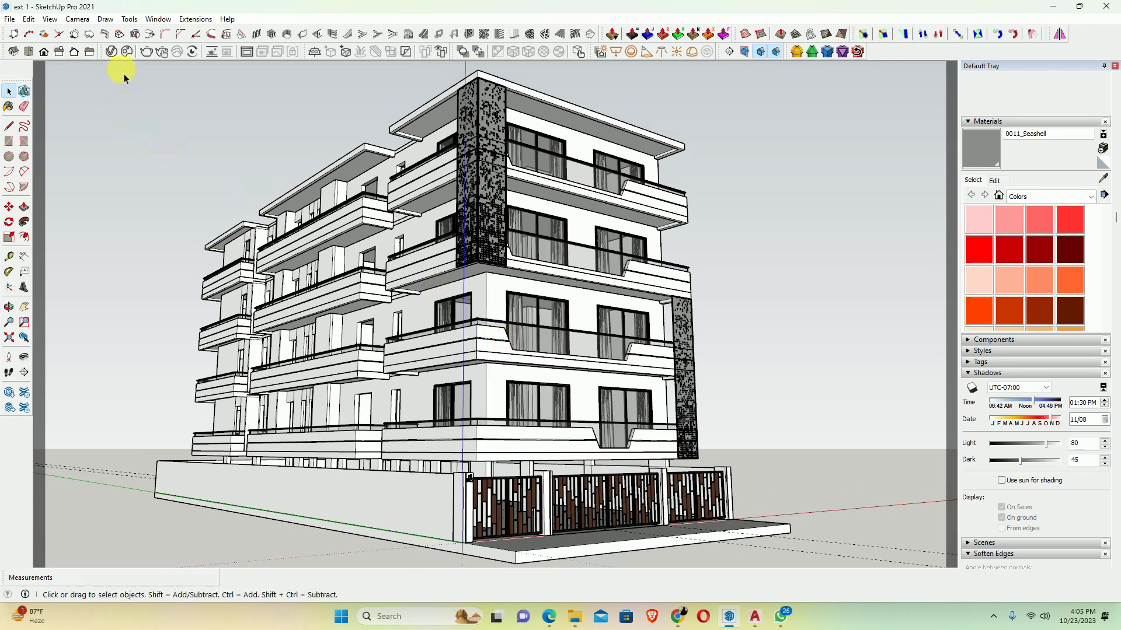
left_click(78, 19)
left_click(111, 101)
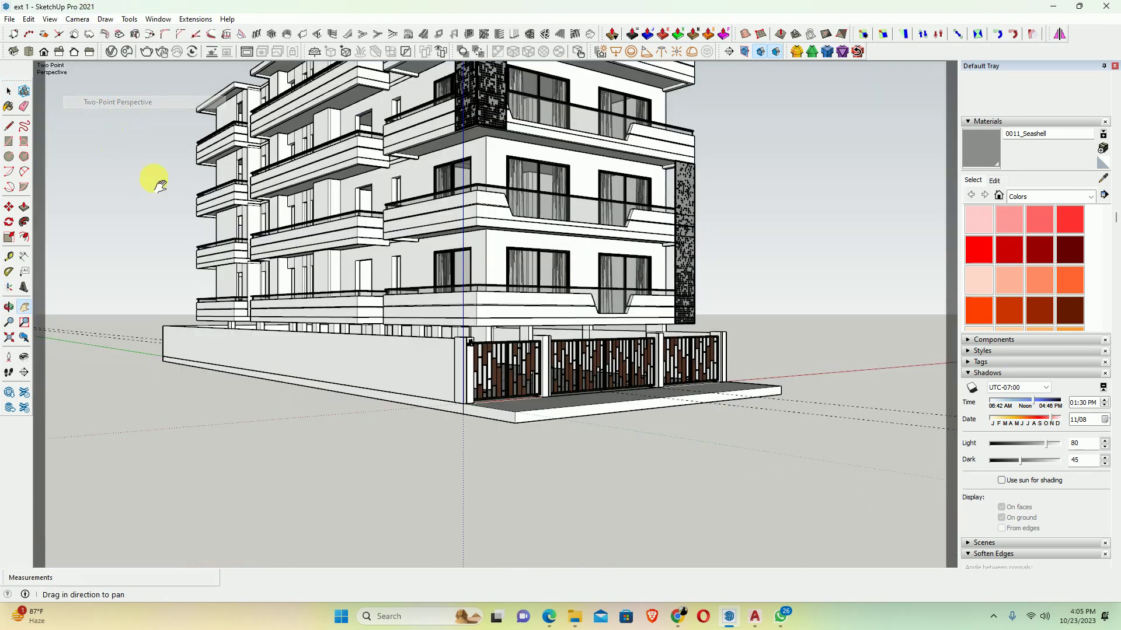
Pan and orbit to reframe the building, then bring back the V-Ray Asset Editor
left_click_drag(380, 233, 391, 399)
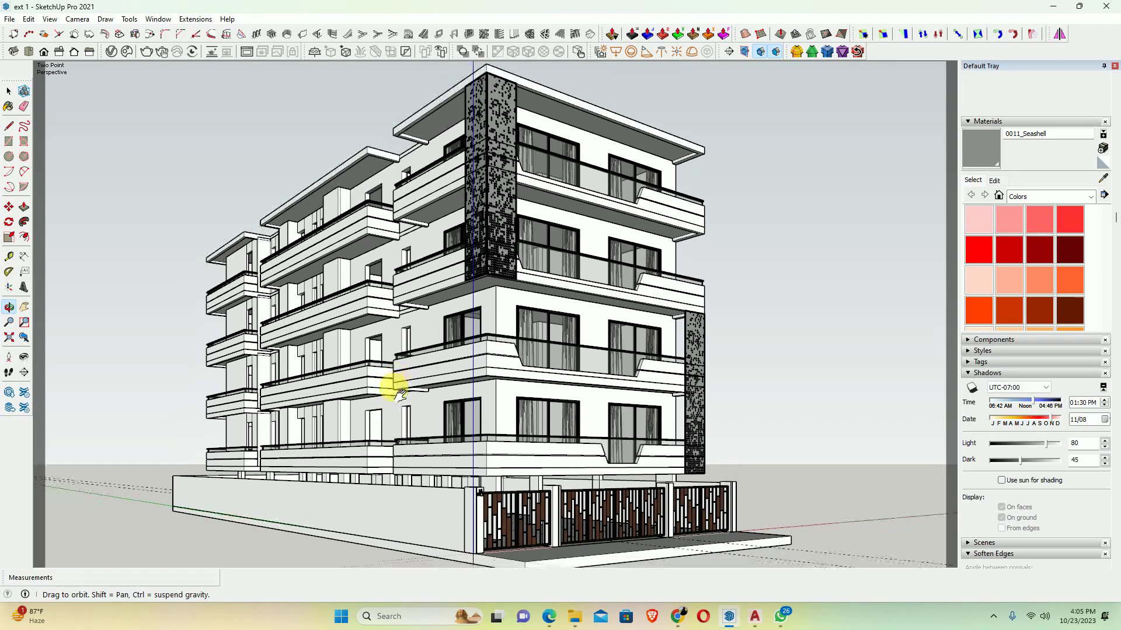
key("h")
middle_click_drag(472, 417, 493, 416)
key("z")
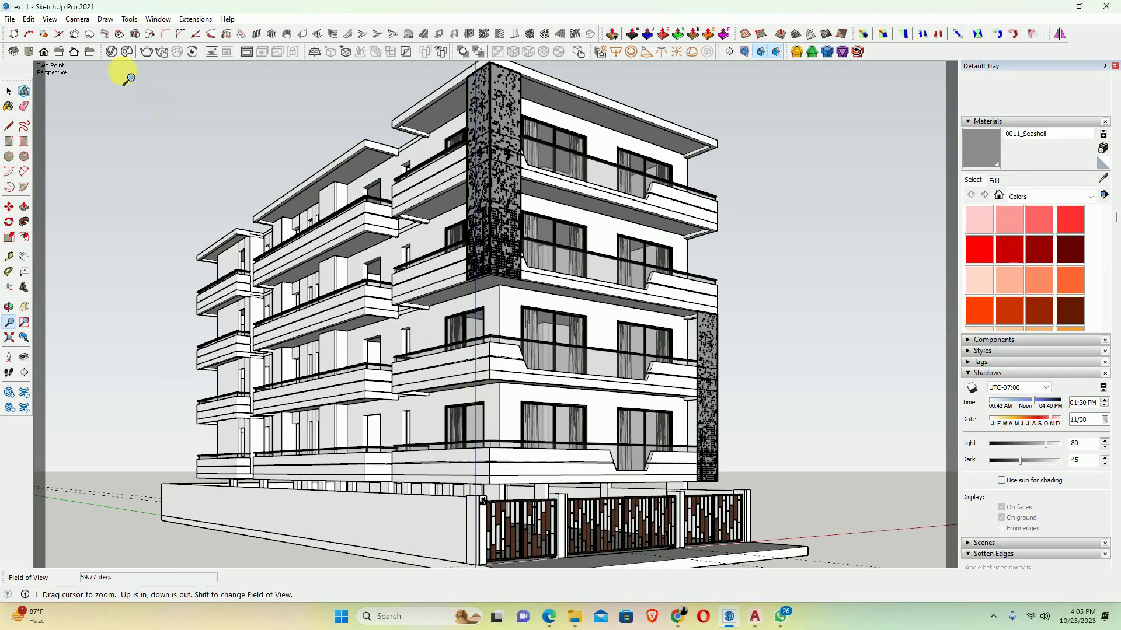
left_click(111, 51)
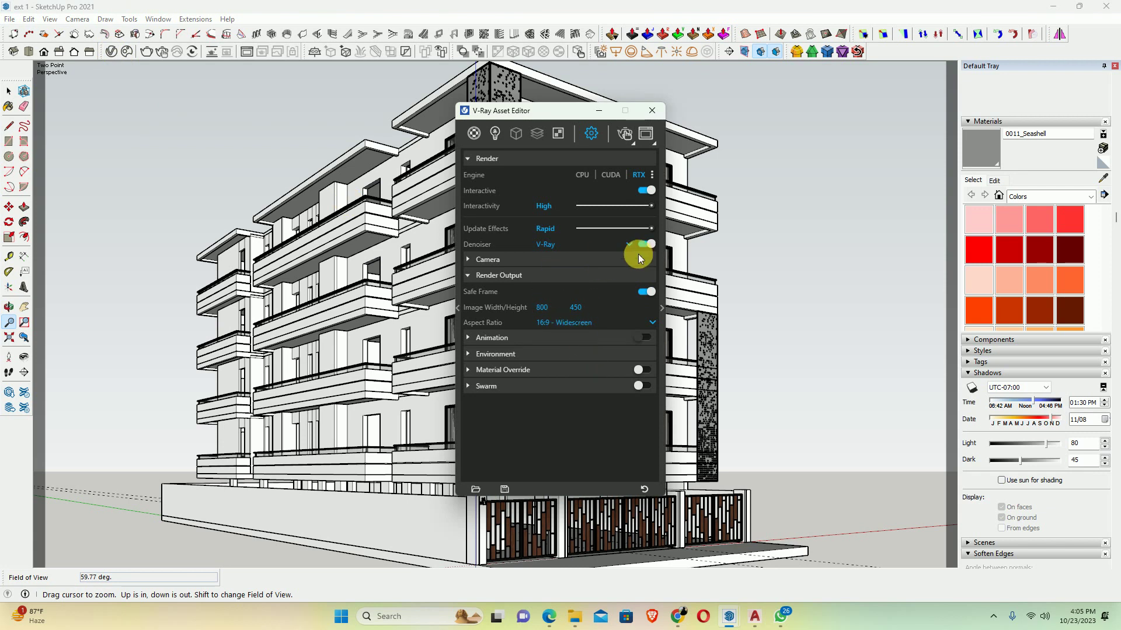
Set the V-Ray image height to 1200 and the denoiser preset to Strong
double_click(575, 307)
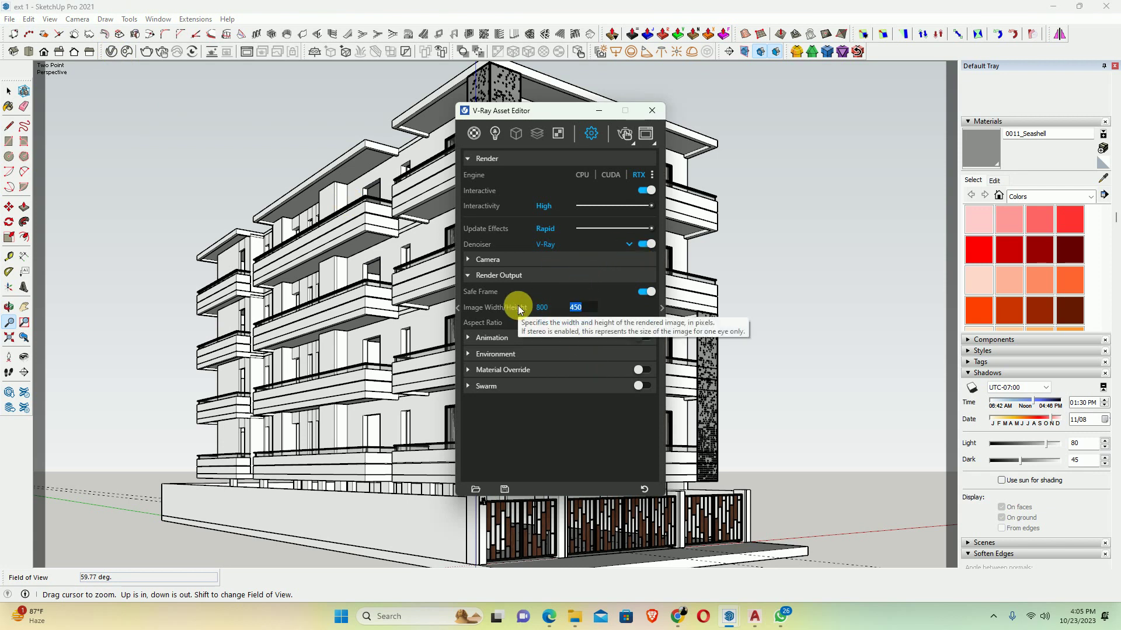
type("1200")
key("Return")
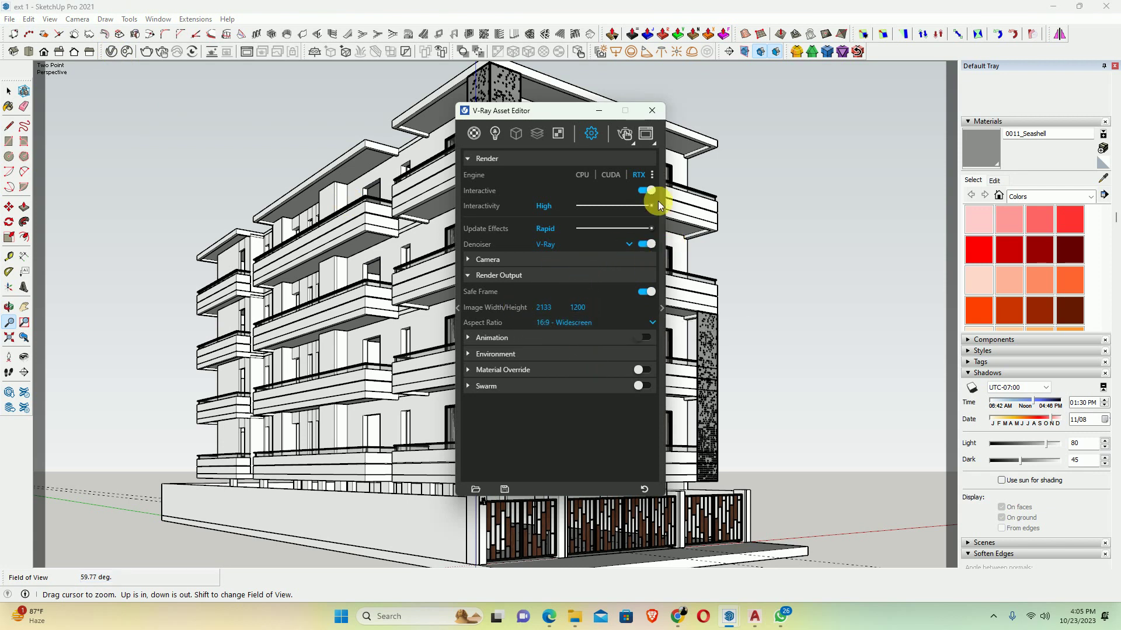
left_click(662, 307)
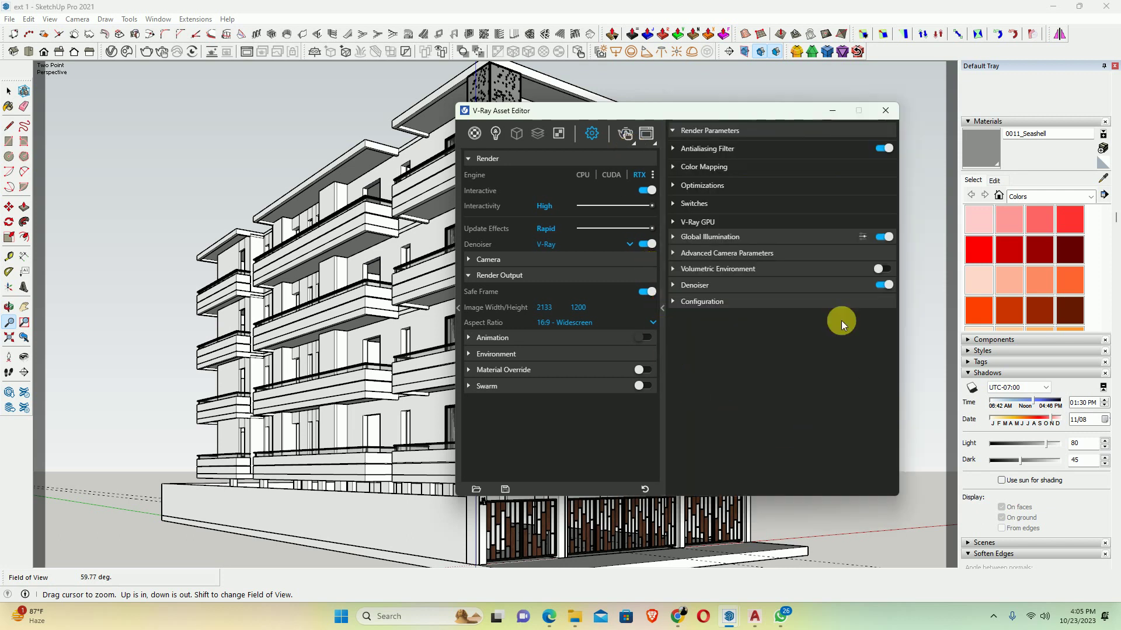
left_click(692, 285)
left_click(747, 317)
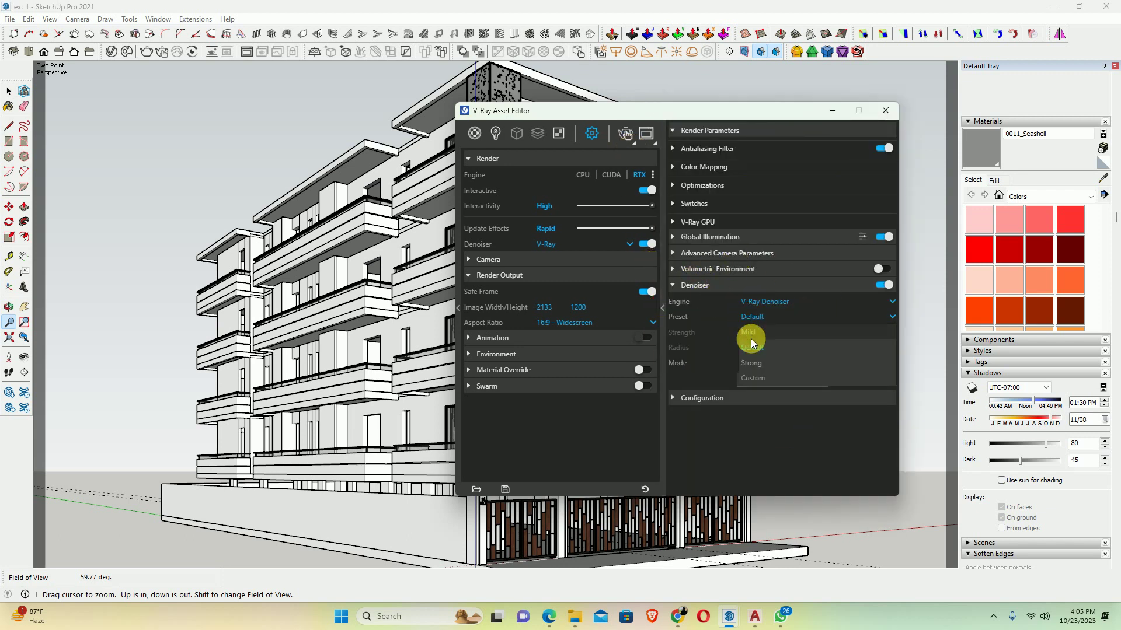
left_click(747, 363)
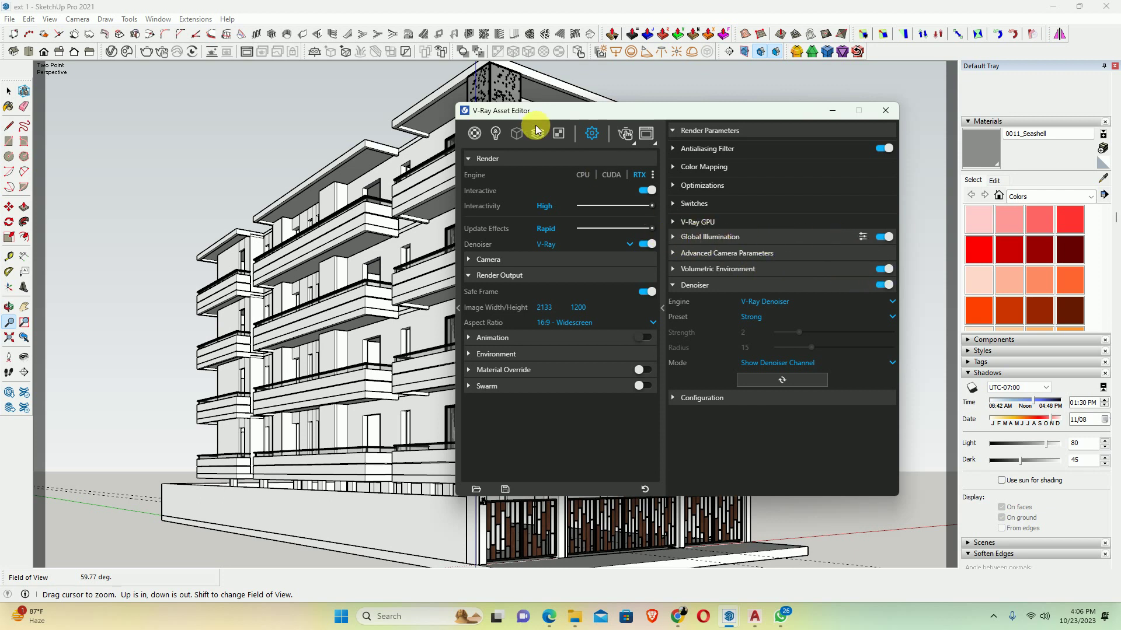
Raise the SunLight Size Multiplier to 10 and close the Asset Editor
left_click(495, 134)
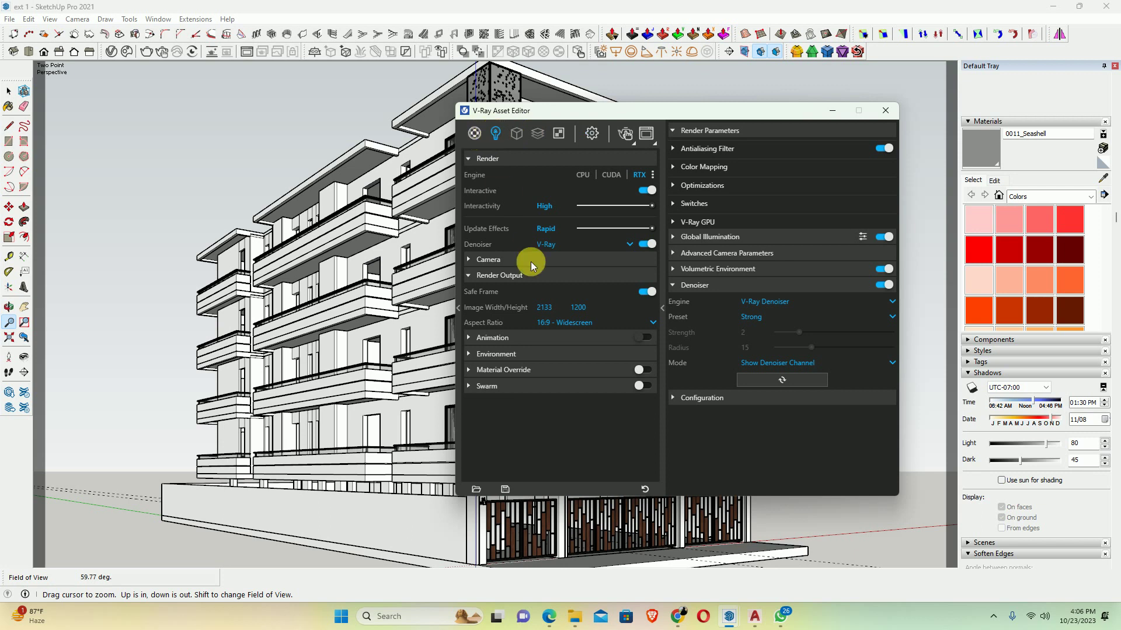
left_click(489, 189)
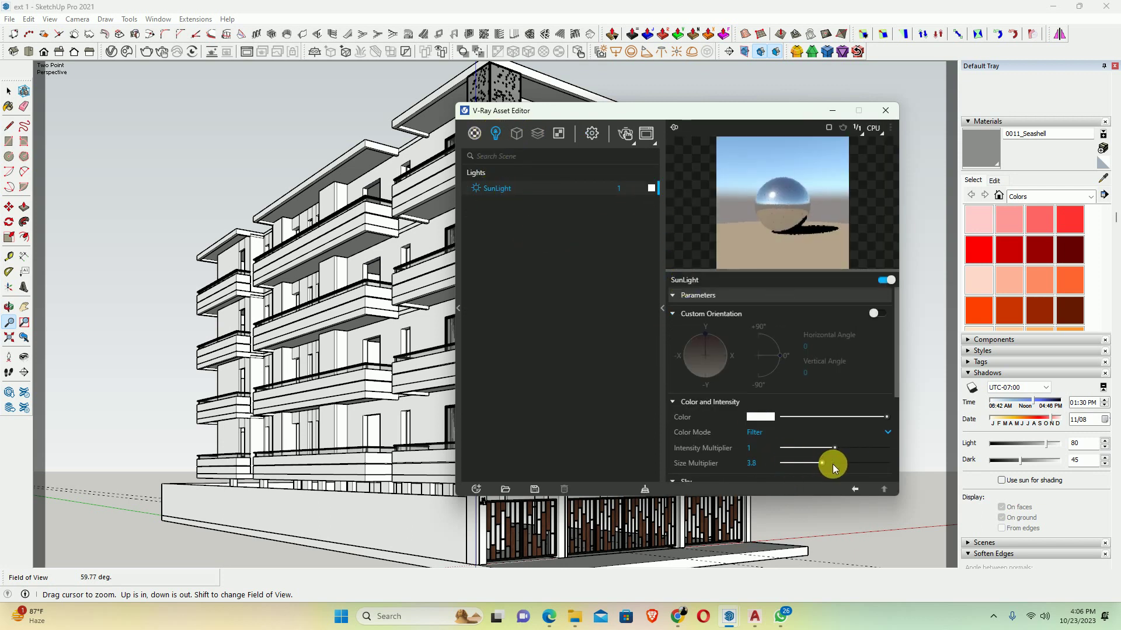
left_click_drag(790, 464, 910, 467)
left_click(885, 110)
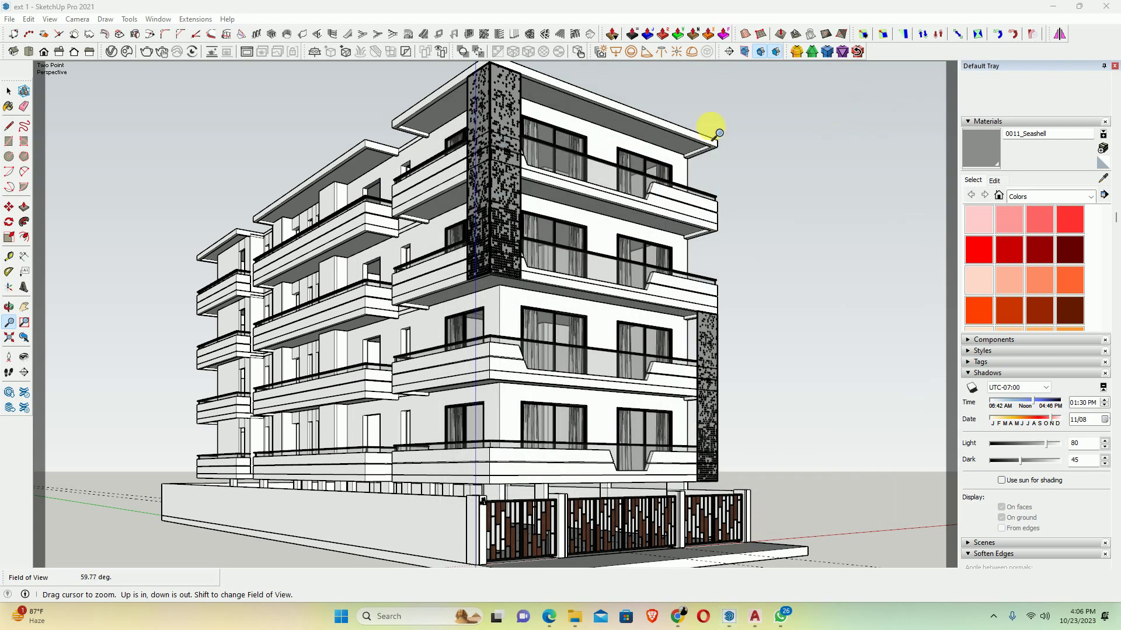
Turn on shadows in the model with Shift+S
left_click(29, 20)
mouse_move(50, 19)
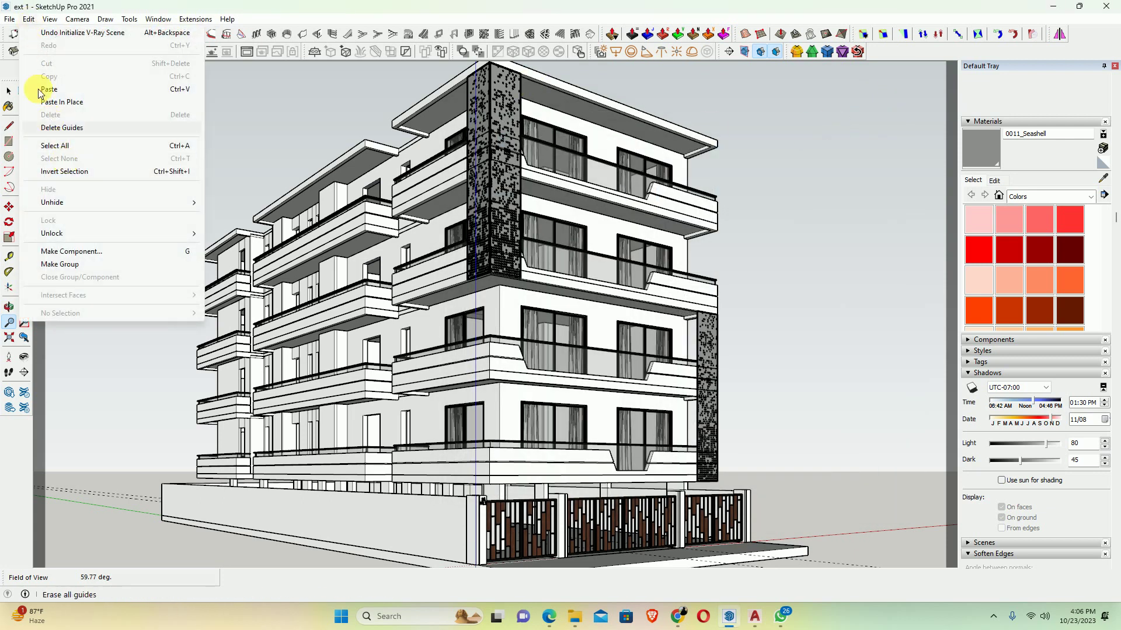
key("Escape")
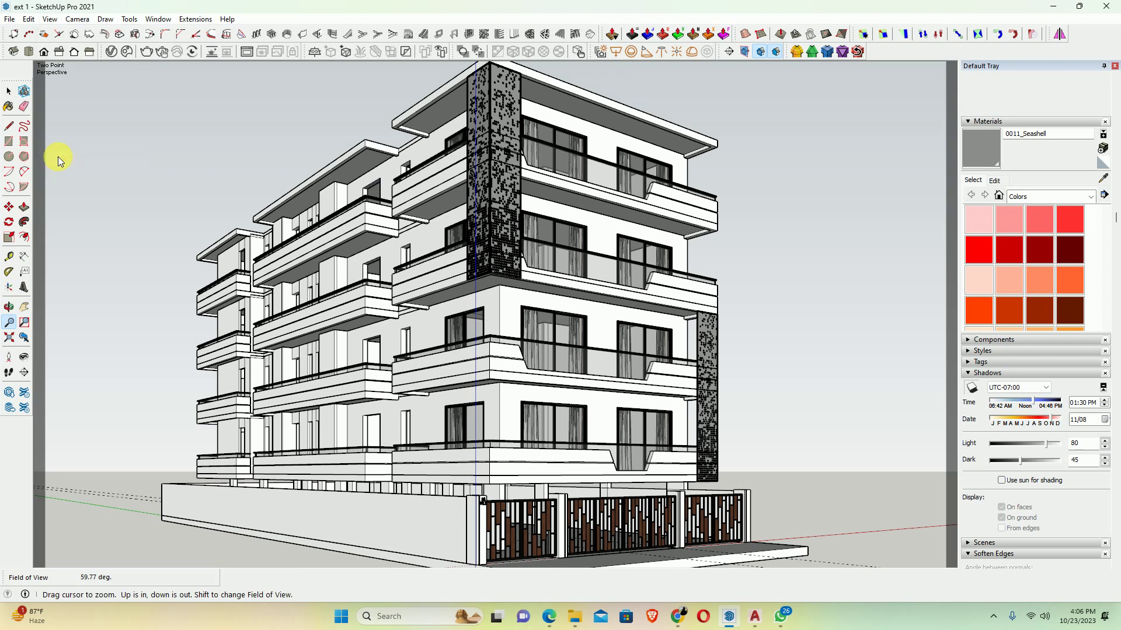
key("shift+s")
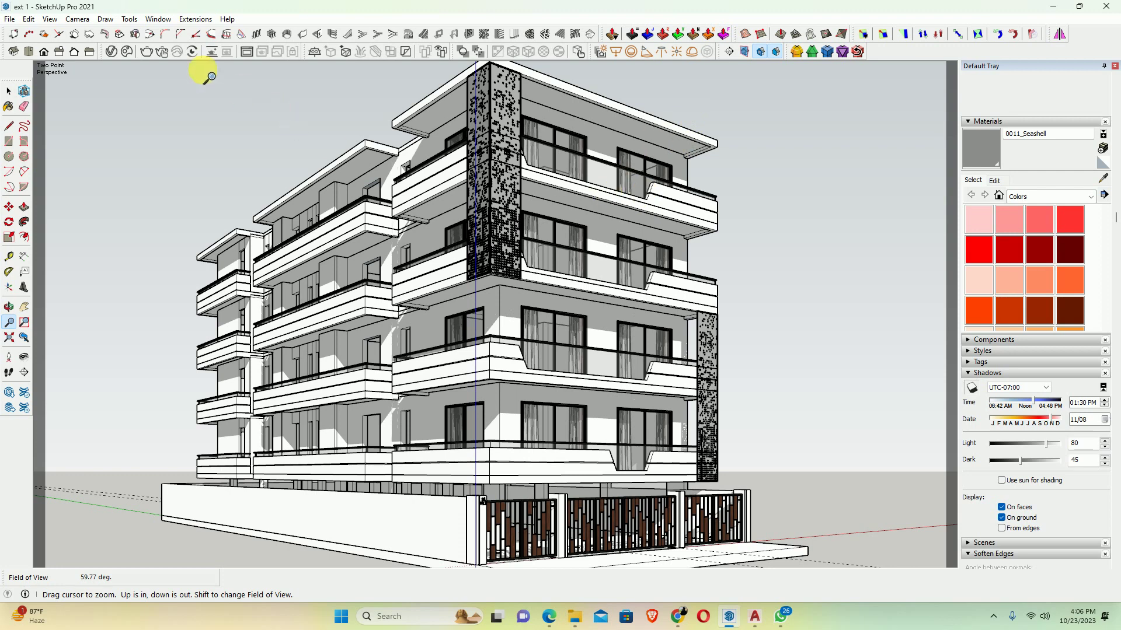
Render the view with V-Ray and view it at 100% in the Frame Buffer
left_click(157, 55)
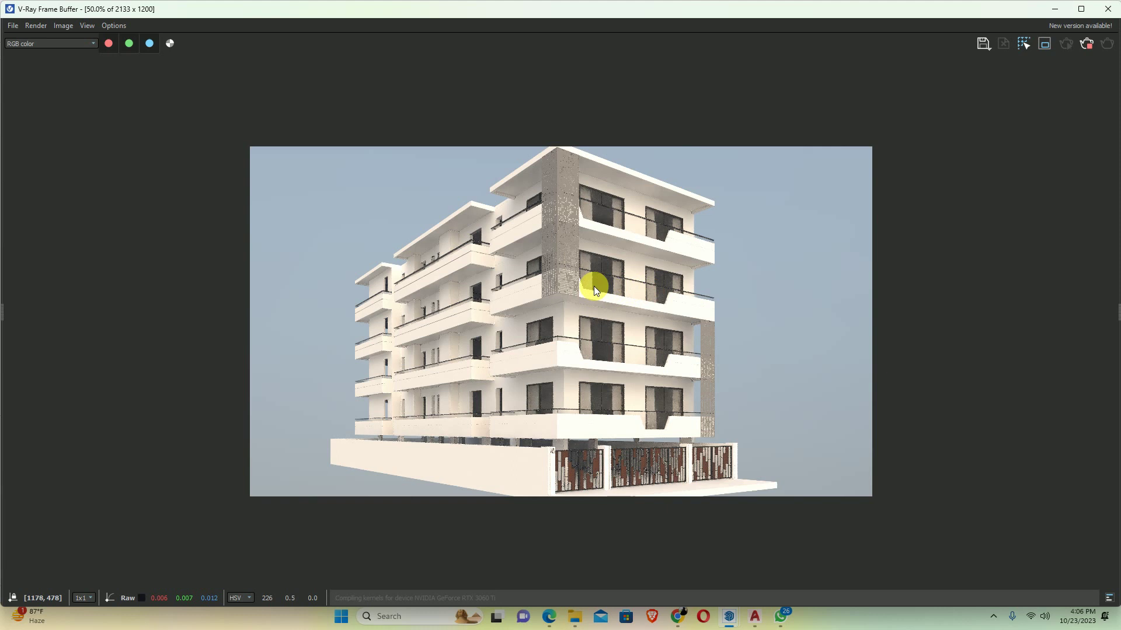
double_click(604, 331)
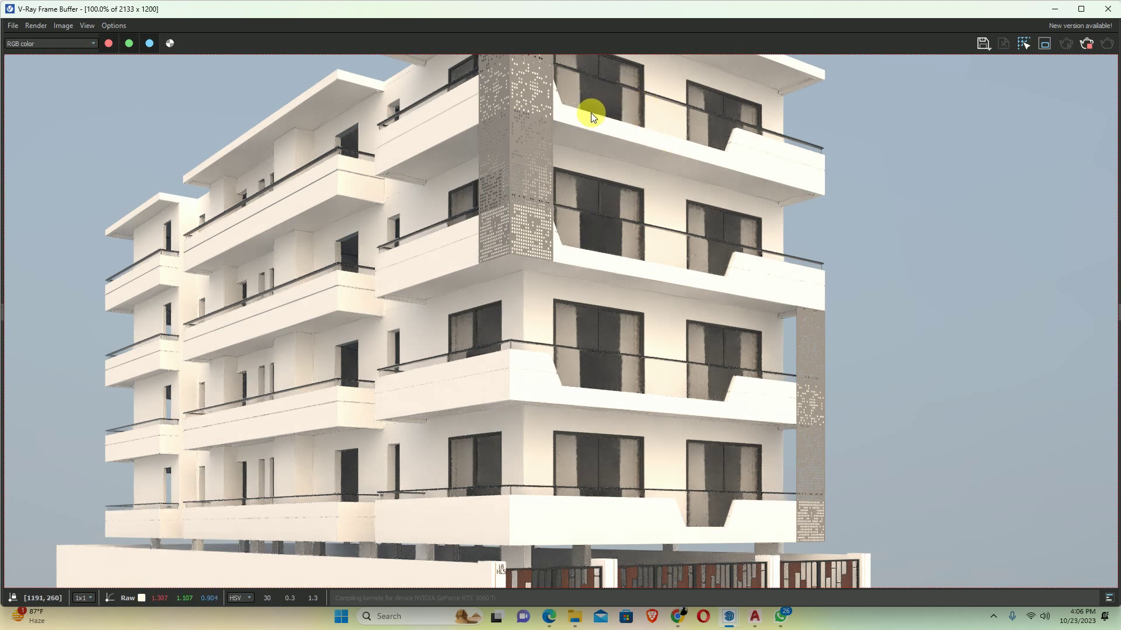
scroll(555, 188, "down", 2)
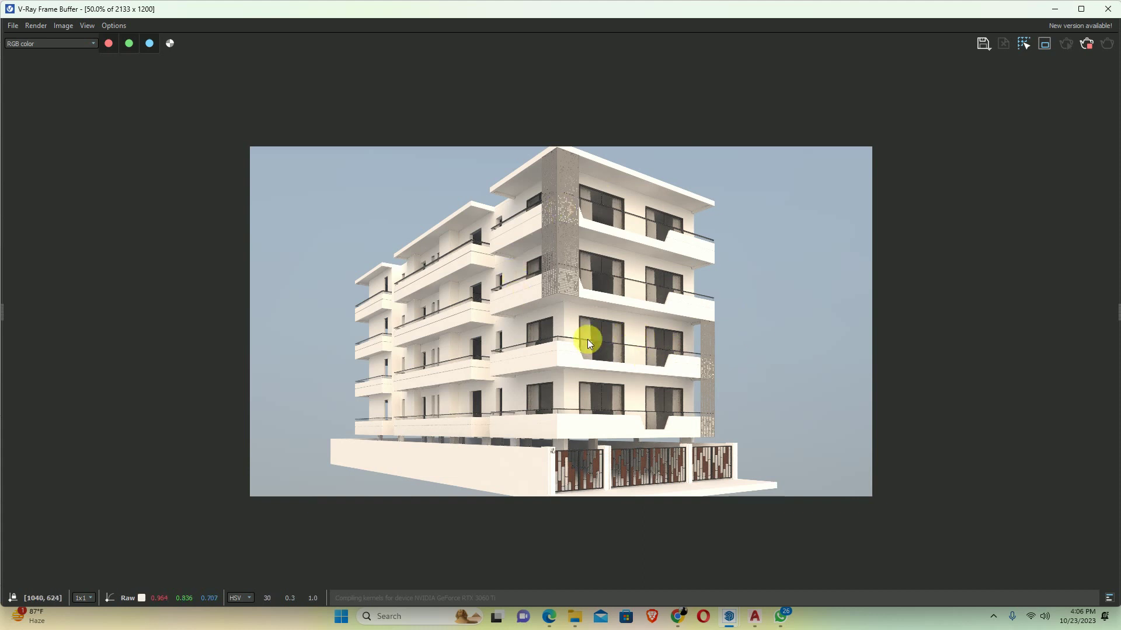
Pan across the enlarged render to inspect details, then zoom back out
double_click(622, 337)
middle_click_drag(595, 338, 580, 273)
double_click(745, 327)
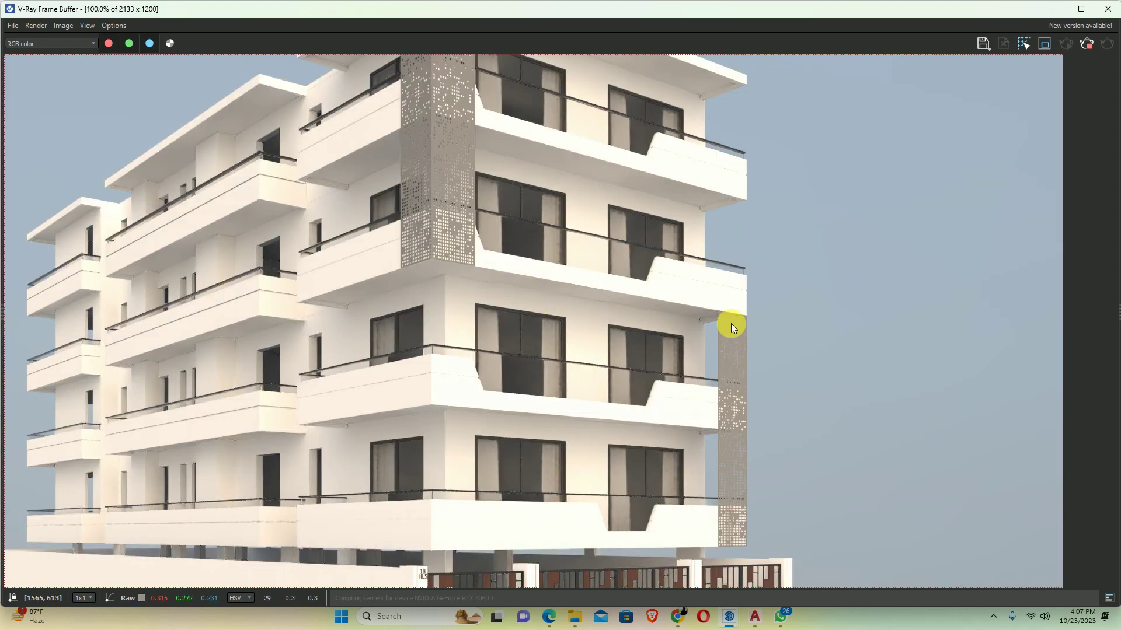
middle_click_drag(731, 323, 734, 395)
scroll(669, 309, "down", 1)
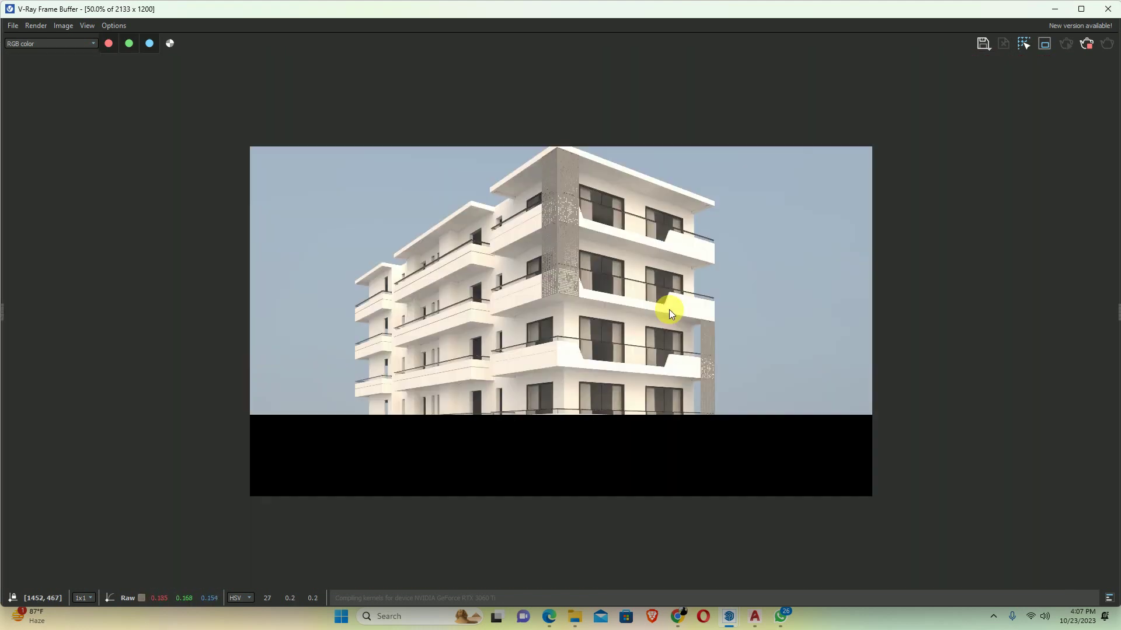